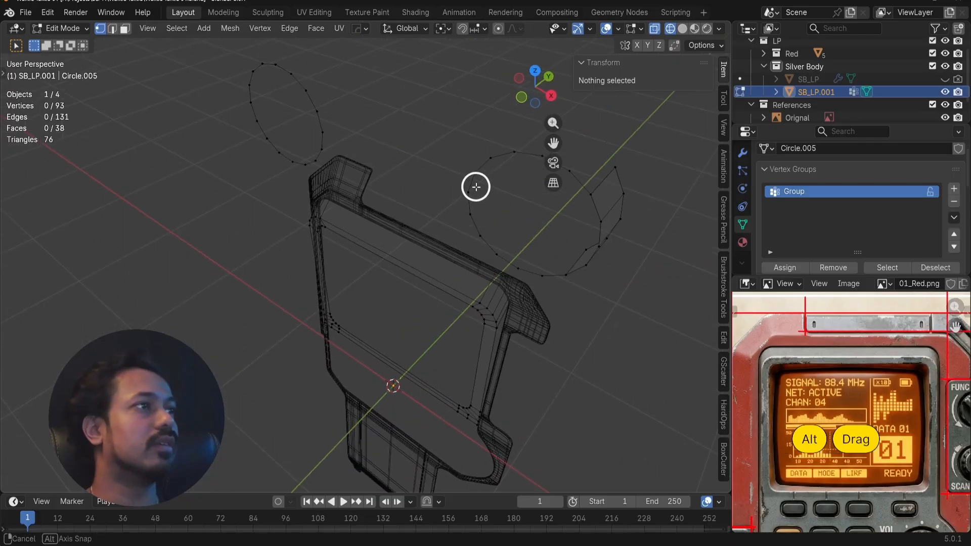
# - Return the viewport to solid shading and undo the last vertex deletion on the screen frame and rings
pyautogui.hotkey('shift', 'z')
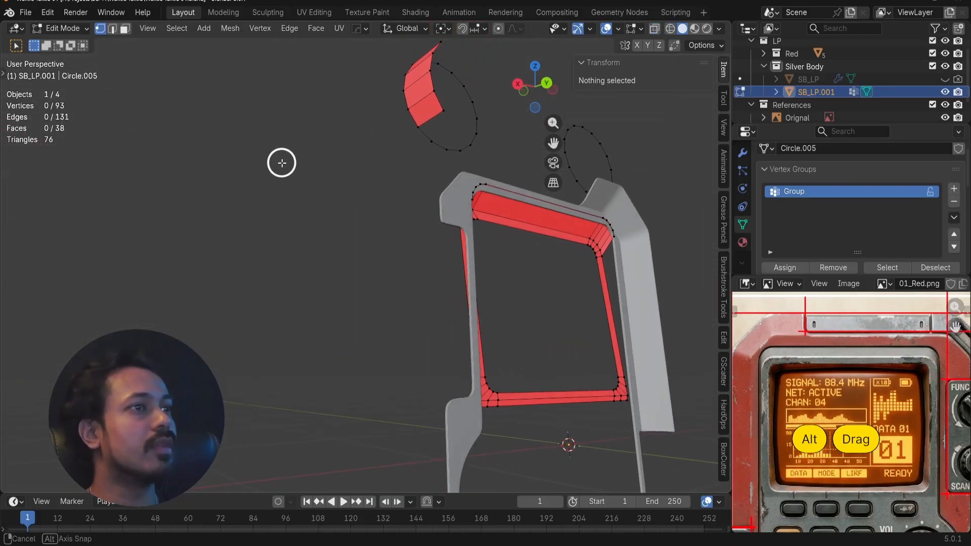
pyautogui.hotkey('ctrl', 'z')
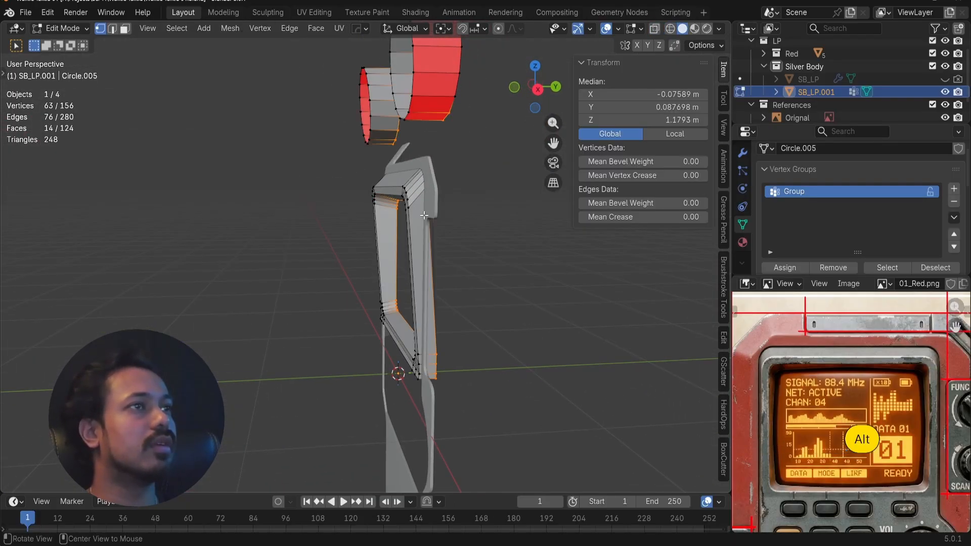
# - Try deleting the selected rear vertices of the screen frame and rings, and undo the deletions
pyautogui.press('x')
pyautogui.click(451, 200)
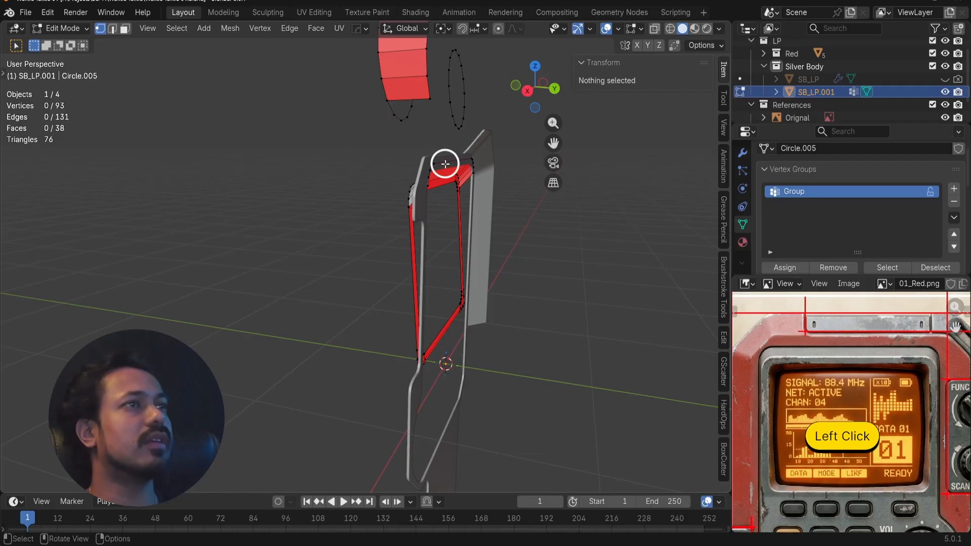
pyautogui.click(445, 163)
pyautogui.keyDown('alt'); pyautogui.moveTo(445, 164); pyautogui.dragTo(445, 217); pyautogui.keyUp('alt')
pyautogui.press('x')
pyautogui.click(421, 202)
pyautogui.hotkey('ctrl', 'z')
pyautogui.press('a')
pyautogui.press('a')
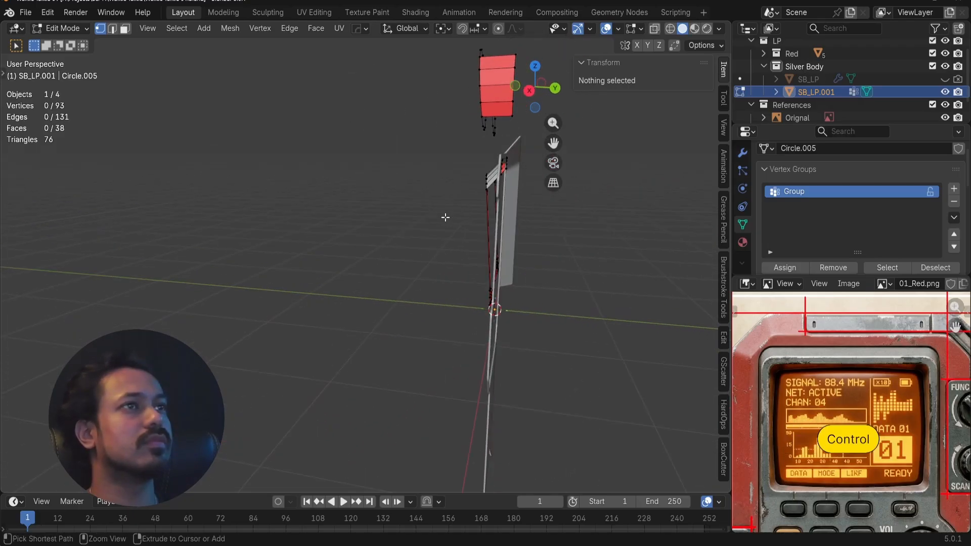
pyautogui.hotkey('ctrl', 'z')
pyautogui.hotkey('ctrl', 'z')
pyautogui.hotkey('ctrl', 'z')
pyautogui.hotkey('ctrl', 'z')
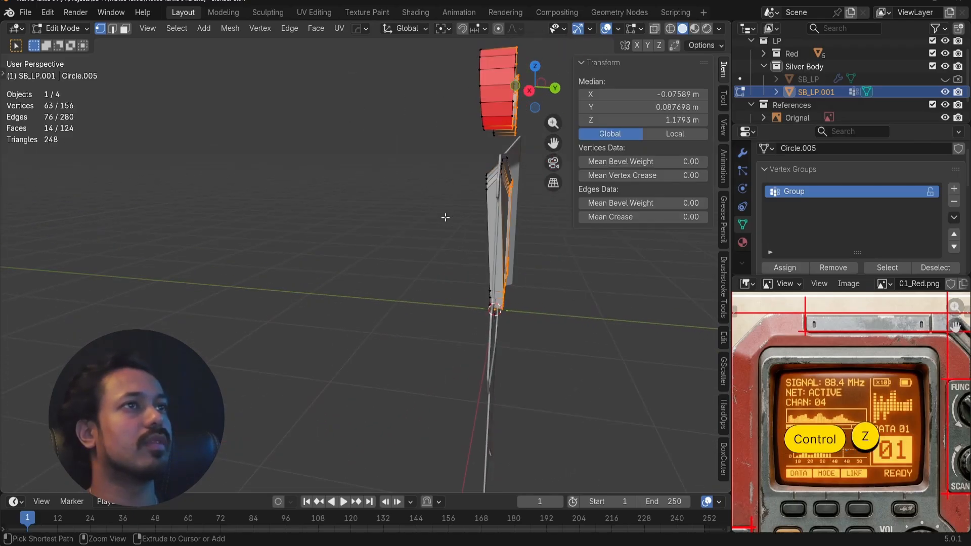
pyautogui.hotkey('ctrl', 'z')
# - Delete the vertices of the inner edge loop on the rear side of the screen frame
pyautogui.keyDown('shift'); pyautogui.moveTo(445, 218); pyautogui.dragTo(286, 225, button='middle'); pyautogui.keyUp('shift')
pyautogui.keyDown('alt'); pyautogui.moveTo(286, 225); pyautogui.dragTo(429, 284); pyautogui.keyUp('alt')
pyautogui.keyDown('shift'); pyautogui.moveTo(429, 283); pyautogui.dragTo(435, 283, button='middle'); pyautogui.keyUp('shift')
pyautogui.press('a')
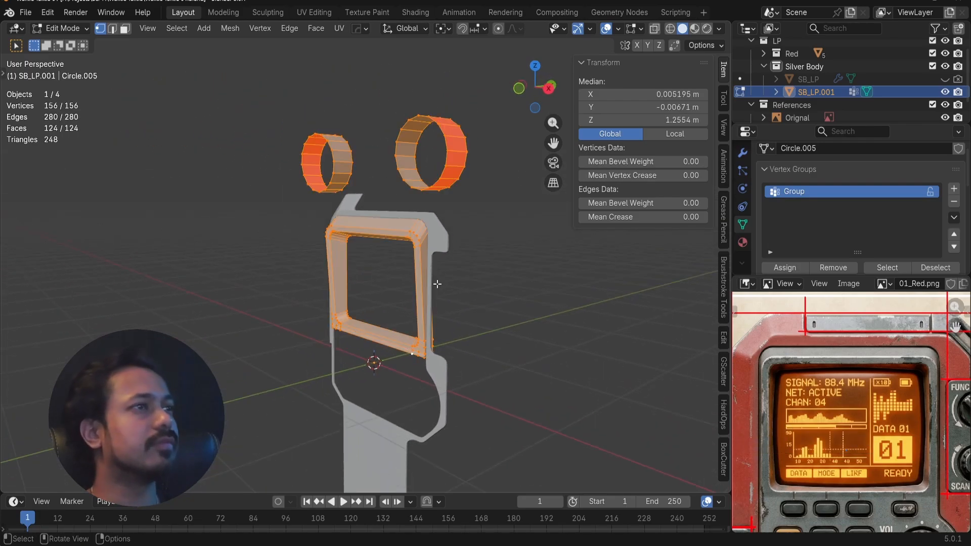
pyautogui.keyDown('alt'); pyautogui.moveTo(438, 284); pyautogui.dragTo(329, 256); pyautogui.keyUp('alt')
pyautogui.keyDown('shift'); pyautogui.moveTo(483, 353); pyautogui.dragTo(402, 284, button='middle'); pyautogui.keyUp('shift')
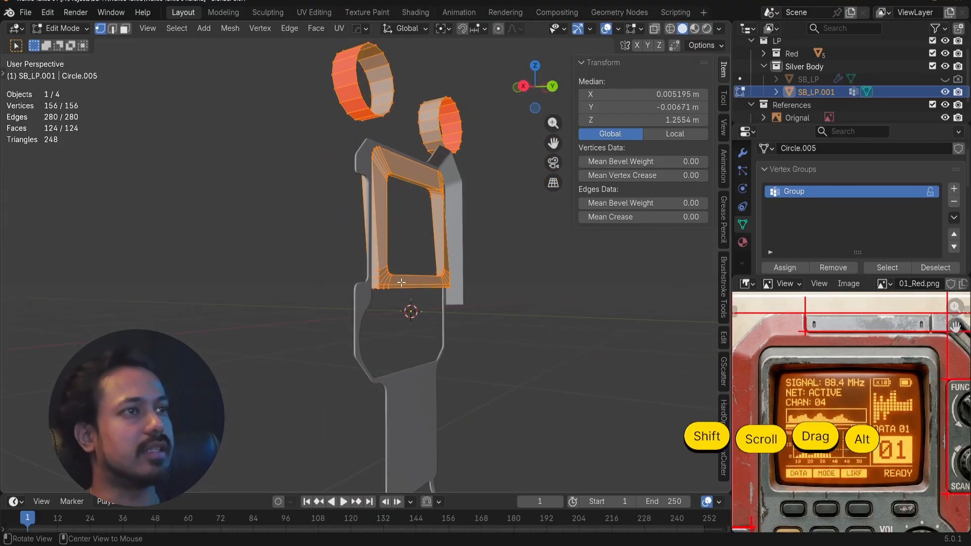
pyautogui.moveTo(401, 282)
pyautogui.keyDown('alt'); pyautogui.mouseDown()
pyautogui.moveTo(265, 224)
pyautogui.moveTo(258, 256)
pyautogui.moveTo(408, 282)
pyautogui.moveTo(405, 297)
pyautogui.mouseUp(); pyautogui.keyUp('alt')
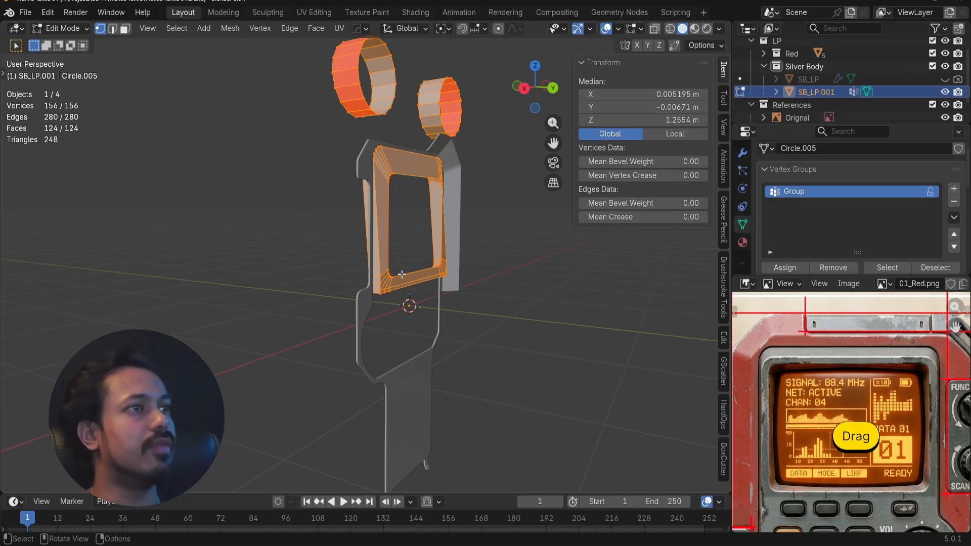
pyautogui.click(402, 274)
pyautogui.press('x')
pyautogui.click(402, 275)
# - Try deleting the vertices of the screen frame's outer edge loop, and undo the deletion
pyautogui.keyDown('alt'); pyautogui.moveTo(402, 275); pyautogui.dragTo(334, 299); pyautogui.keyUp('alt')
pyautogui.doubleClick(388, 289)
pyautogui.press('x')
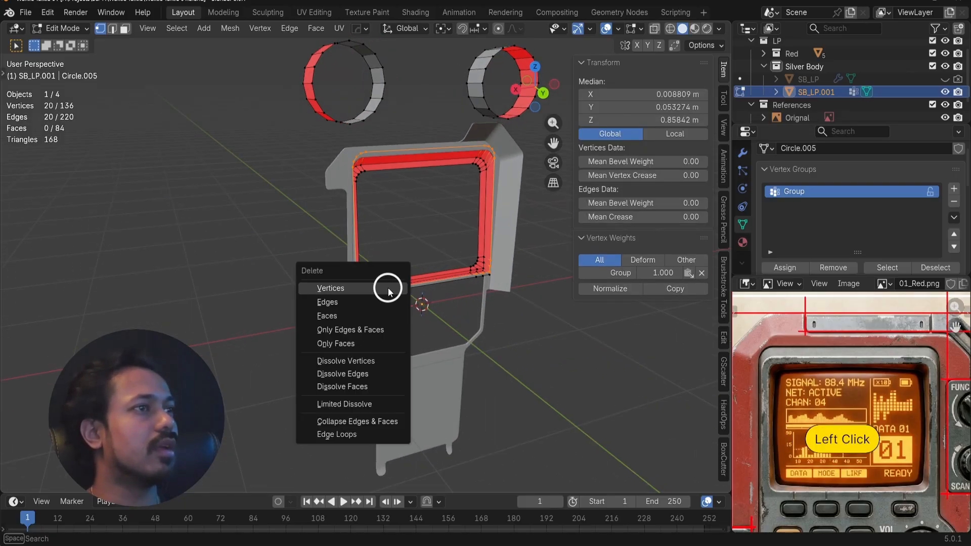
pyautogui.click(387, 285)
pyautogui.hotkey('ctrl', 'z')
# - Delete the row of vertices between the two corners along the screen frame's lowest rear edge
pyautogui.scroll(3, 416, 317)
pyautogui.click(347, 322)
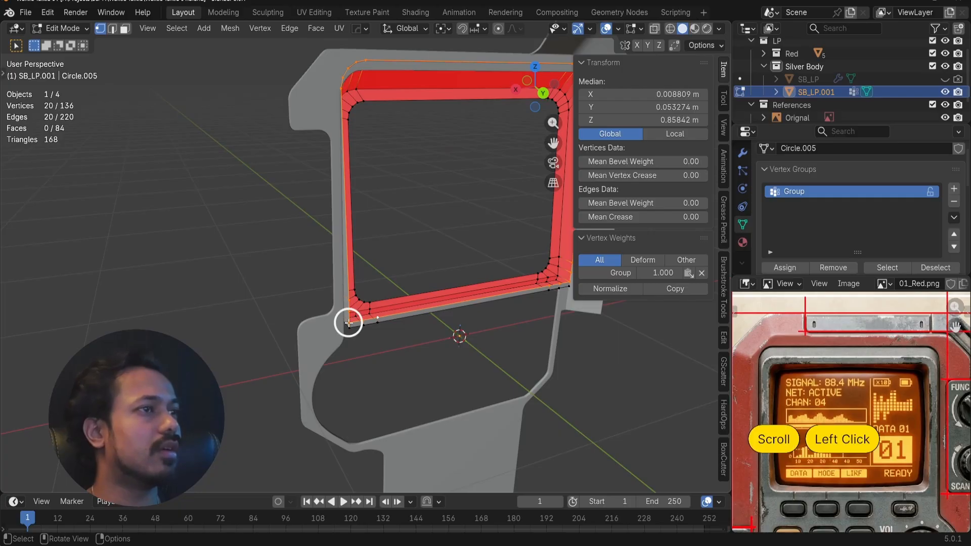
pyautogui.keyDown('shift'); pyautogui.moveTo(347, 323); pyautogui.dragTo(425, 295, button='middle'); pyautogui.keyUp('shift')
pyautogui.keyDown('ctrl'); pyautogui.click(435, 295); pyautogui.keyUp('ctrl')
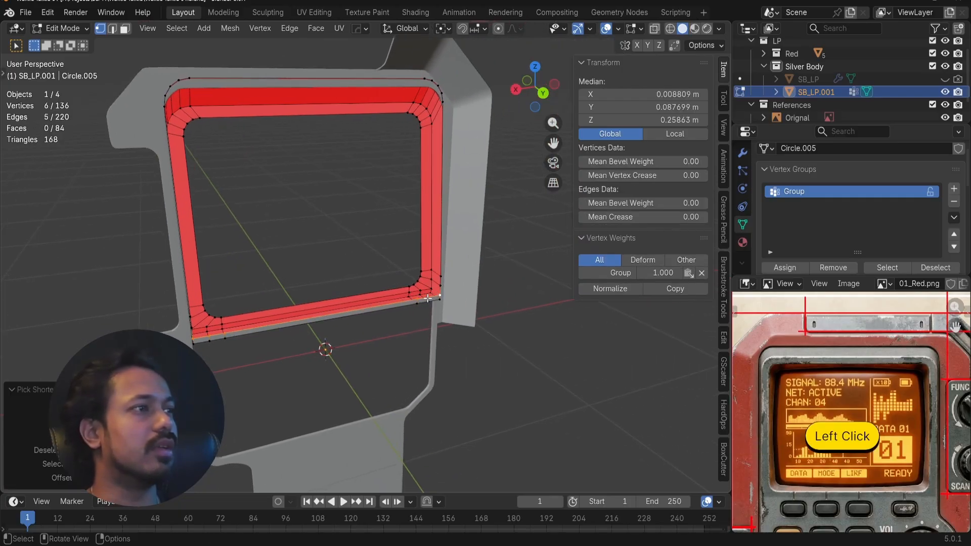
pyautogui.click(428, 299)
pyautogui.keyDown('ctrl'); pyautogui.click(209, 336); pyautogui.keyUp('ctrl')
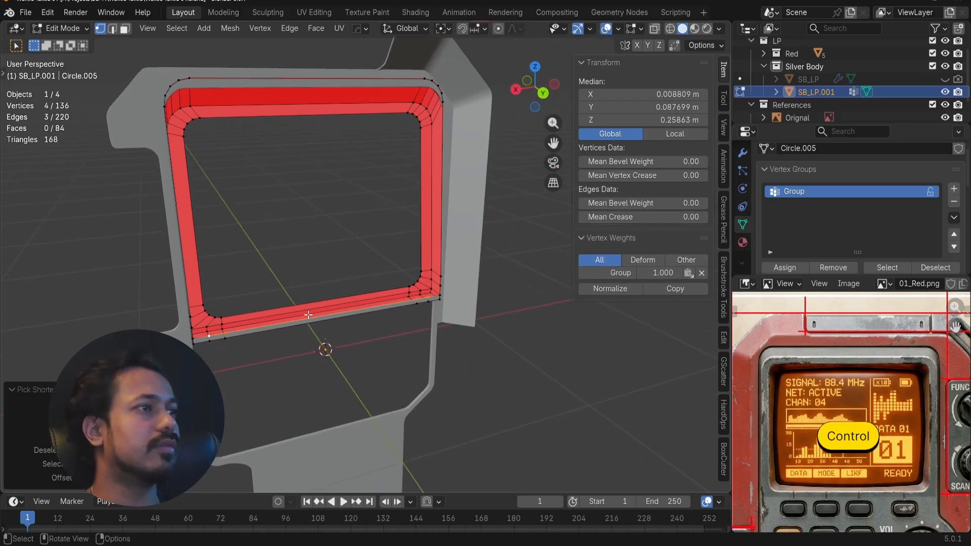
pyautogui.press('x')
pyautogui.click(308, 315)
# - Delete the remaining adjacent row of vertices along the bottom of the screen frame and clear the selection
pyautogui.click(210, 339)
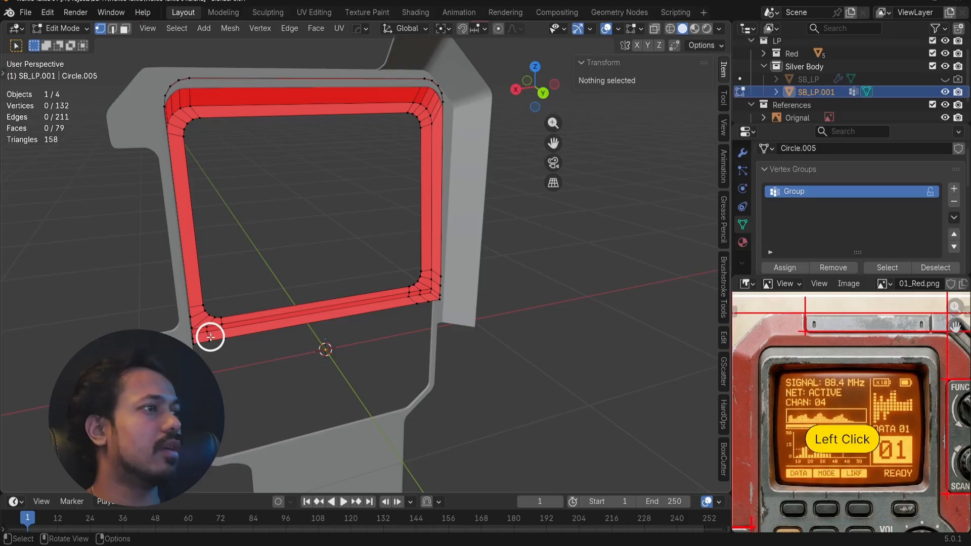
pyautogui.keyDown('ctrl'); pyautogui.click(429, 302); pyautogui.keyUp('ctrl')
pyautogui.press('x')
pyautogui.click(430, 302)
pyautogui.press('a')
pyautogui.press('a')
pyautogui.keyDown('alt'); pyautogui.moveTo(306, 337); pyautogui.dragTo(208, 332); pyautogui.keyUp('alt')
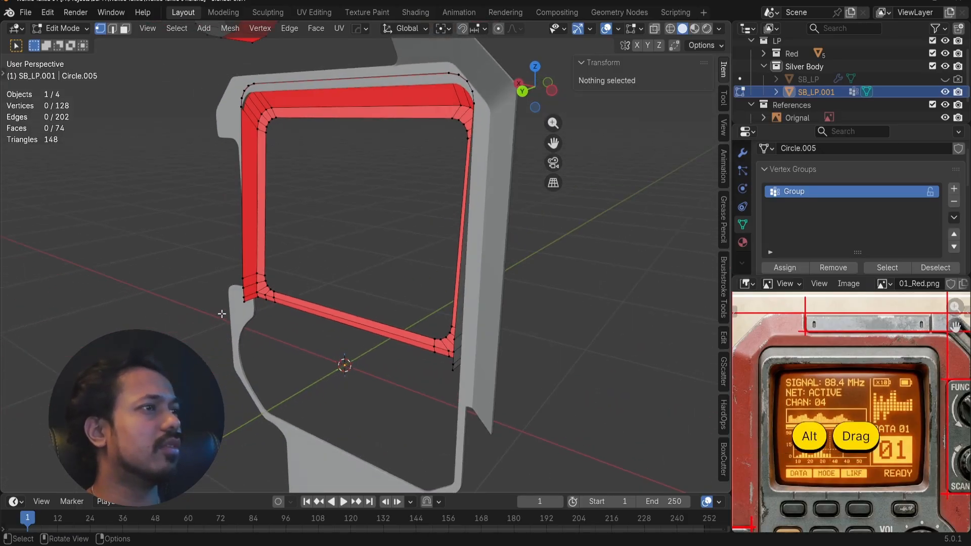
# - Switch to the front orthographic view over the reference image and save the file
pyautogui.press('KP_1')
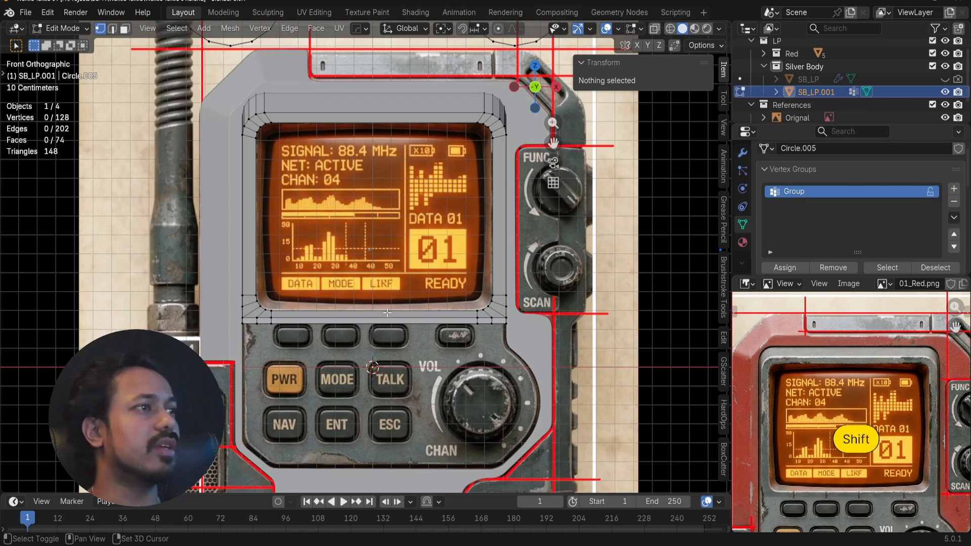
pyautogui.keyDown('shift'); pyautogui.moveTo(365, 302); pyautogui.dragTo(380, 256, button='middle'); pyautogui.keyUp('shift')
pyautogui.scroll(2, 380, 256)
pyautogui.scroll(-2, 354, 278)
pyautogui.hotkey('ctrl', 's')
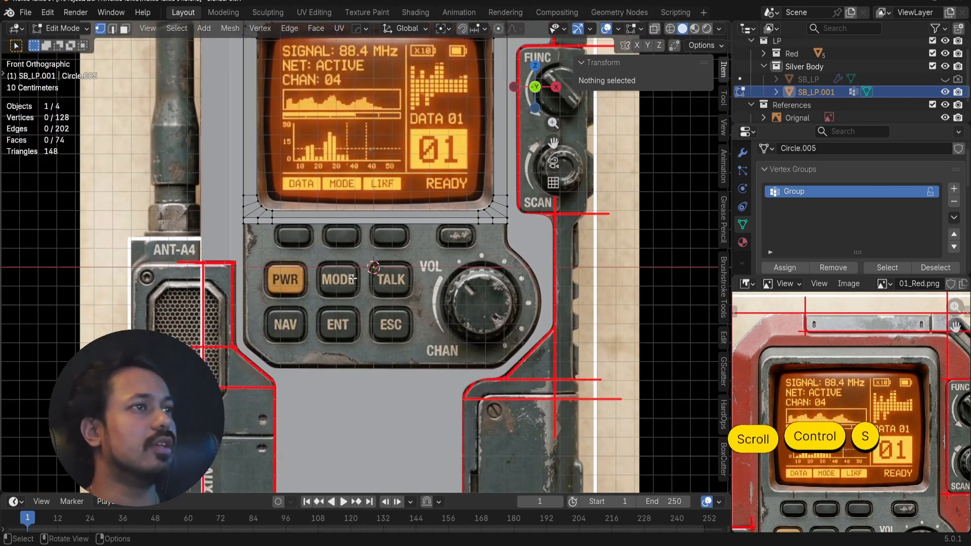
pyautogui.keyDown('shift'); pyautogui.moveTo(356, 275); pyautogui.dragTo(355, 293, button='middle'); pyautogui.keyUp('shift')
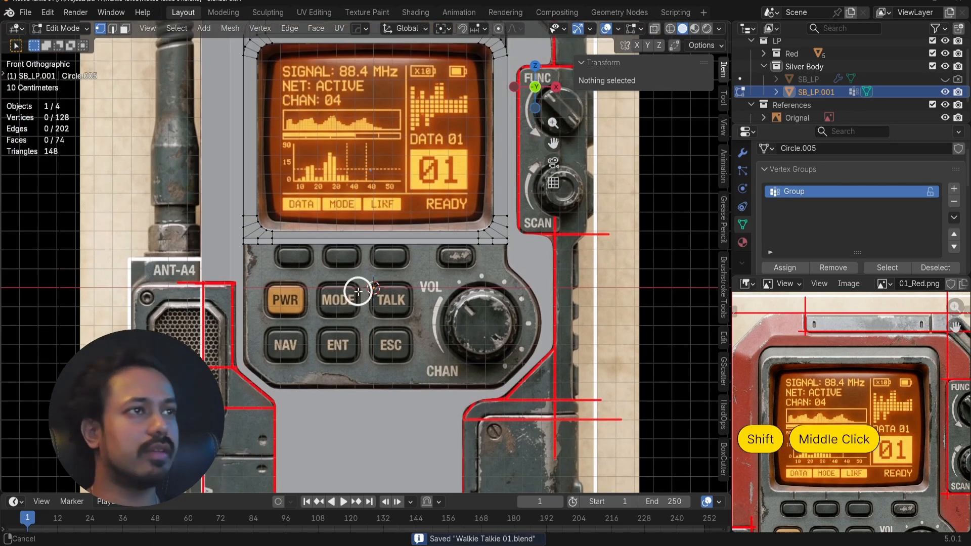
# - Add a 16-vertex circle to the mesh and rotate it 90 degrees about the X axis
pyautogui.hotkey('shift', 'a')
pyautogui.click(358, 292)
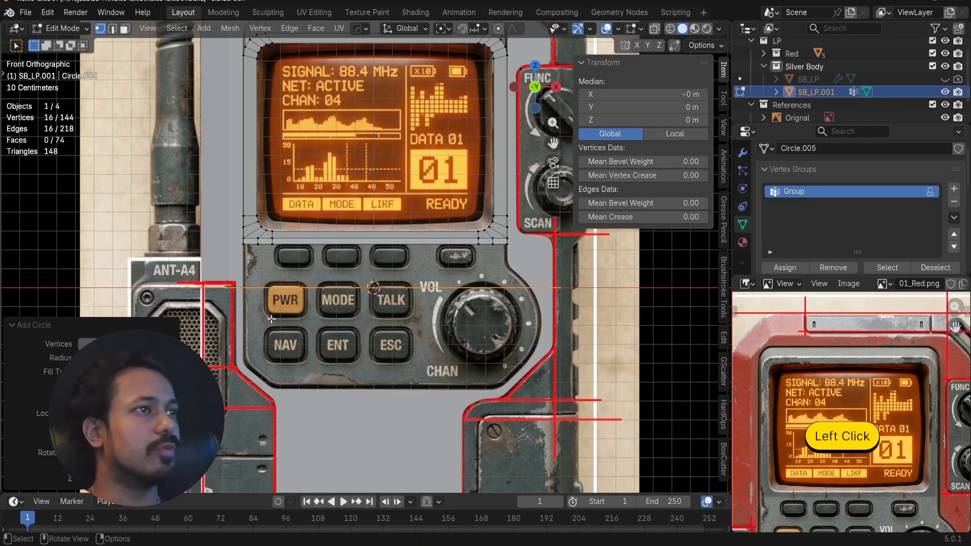
pyautogui.scroll(-1, 338, 289)
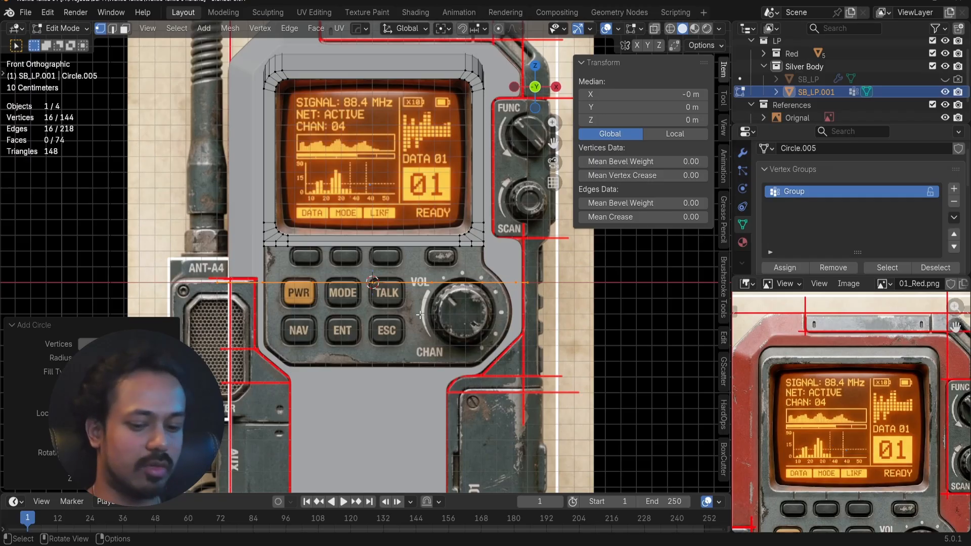
pyautogui.press('r')
pyautogui.press('x')
pyautogui.press('9')
pyautogui.press('0')
pyautogui.press('Return')
# - Move the circle over the PWR button in the reference and scale it down to roughly the button's size
pyautogui.scroll(-2, 420, 315)
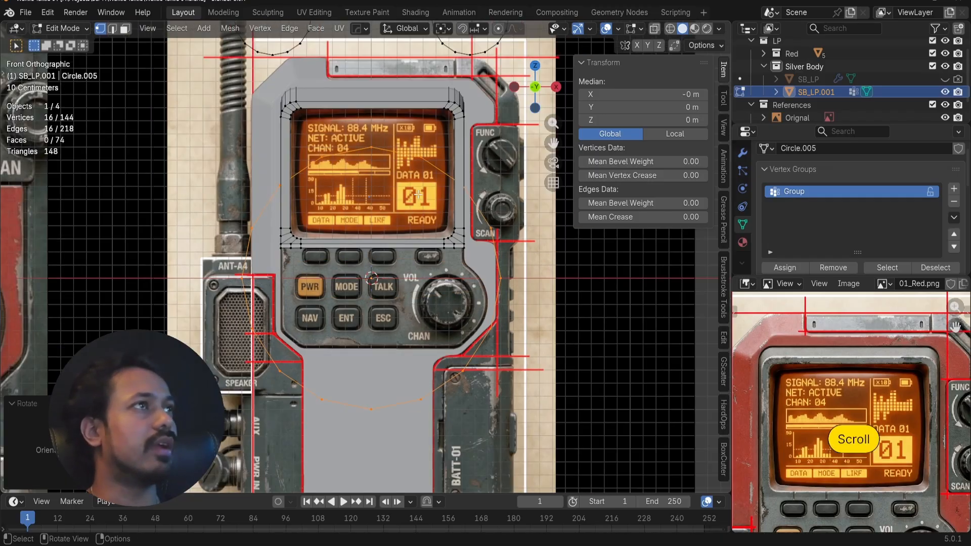
pyautogui.press('s')
pyautogui.click(404, 289)
pyautogui.scroll(5, 365, 259)
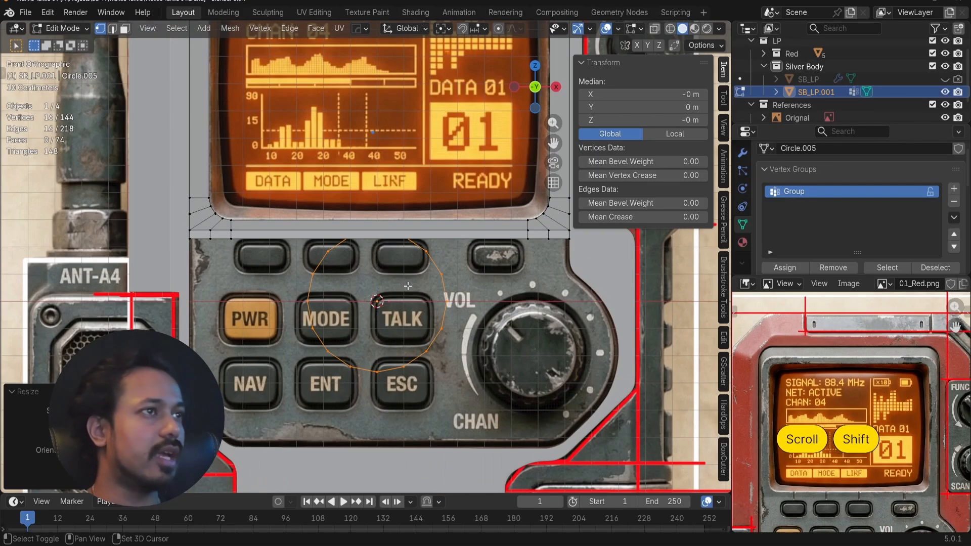
pyautogui.keyDown('shift'); pyautogui.moveTo(365, 258); pyautogui.dragTo(396, 275, button='middle'); pyautogui.keyUp('shift')
pyautogui.press('g')
pyautogui.click(273, 286)
pyautogui.scroll(-1, 370, 258)
pyautogui.scroll(1, 371, 258)
pyautogui.press('s')
pyautogui.click(342, 305)
# - Try to stretch the circle along the Z axis to the PWR button's height, and undo the scaling
pyautogui.keyDown('shift'); pyautogui.moveTo(342, 305); pyautogui.dragTo(389, 244, button='middle'); pyautogui.keyUp('shift')
pyautogui.scroll(4, 389, 260)
pyautogui.press('s')
pyautogui.press('z')
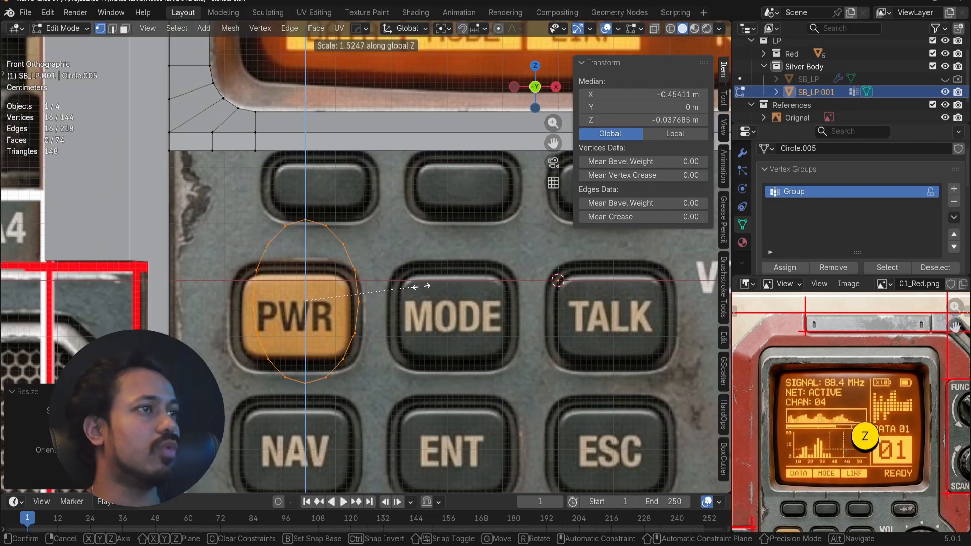
pyautogui.click(405, 285)
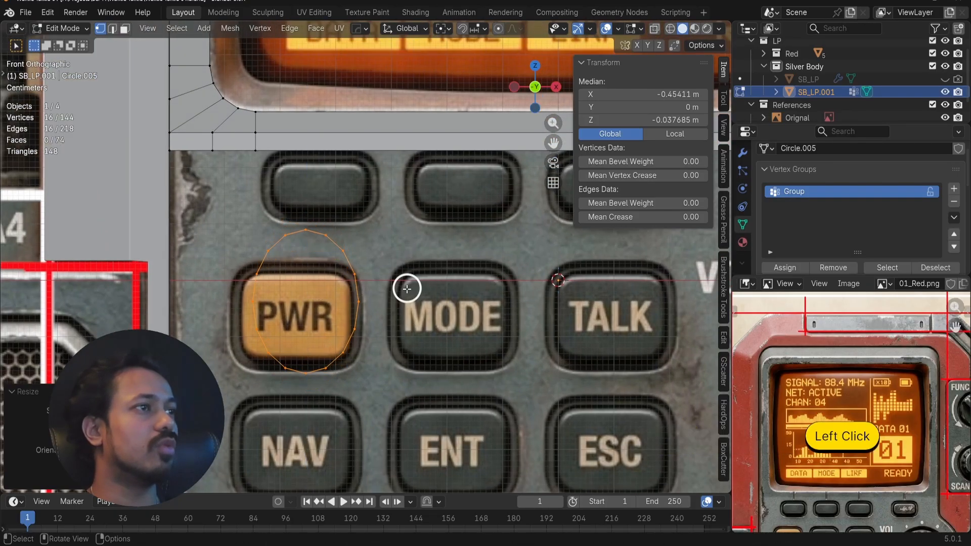
pyautogui.hotkey('ctrl', 'z')
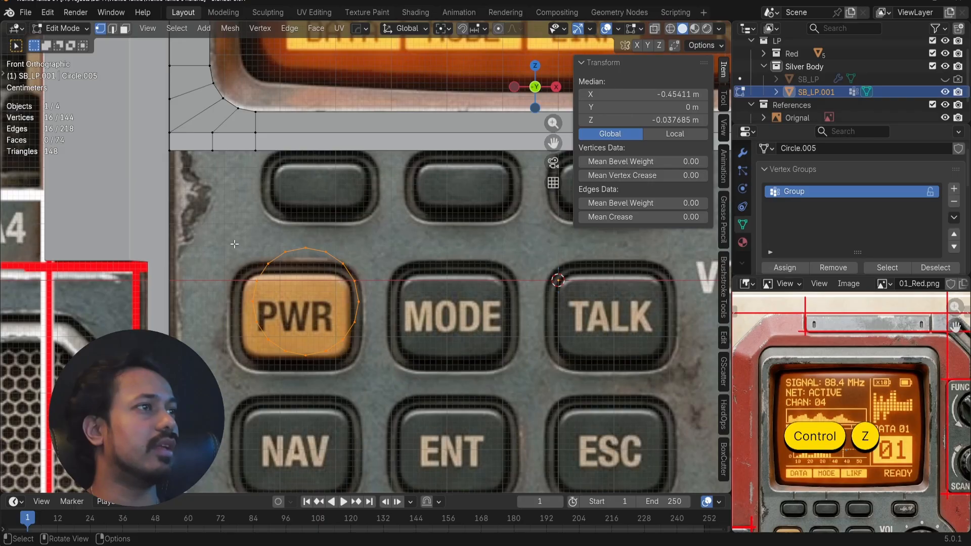
# - Duplicate the circle's upper-left quarter arc, offset to the left along X, and delete the original circle
pyautogui.moveTo(235, 244); pyautogui.dragTo(313, 302)
pyautogui.hotkey('shift', 'd')
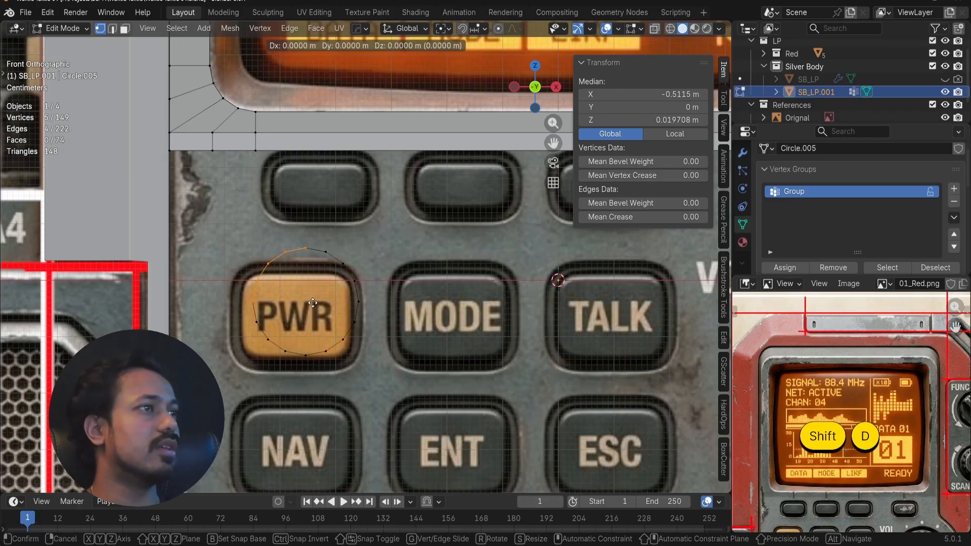
pyautogui.rightClick(312, 302)
pyautogui.press('g')
pyautogui.press('x')
pyautogui.click(243, 286)
pyautogui.keyDown('alt'); pyautogui.click(264, 271); pyautogui.keyUp('alt')
pyautogui.press('x')
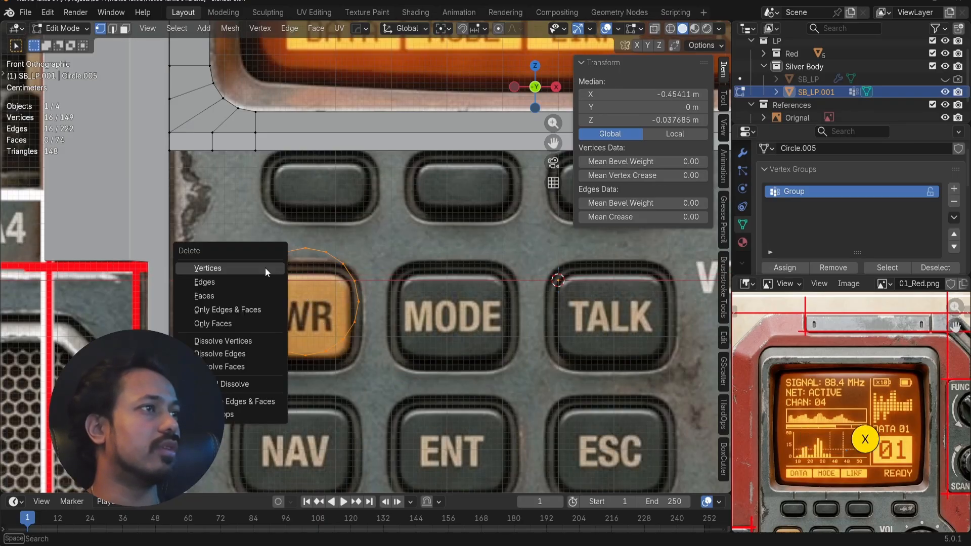
pyautogui.click(265, 268)
# - Move and scale the arc down so it follows the upper-left rounded corner of the PWR button
pyautogui.keyDown('alt'); pyautogui.click(237, 271); pyautogui.keyUp('alt')
pyautogui.press('g')
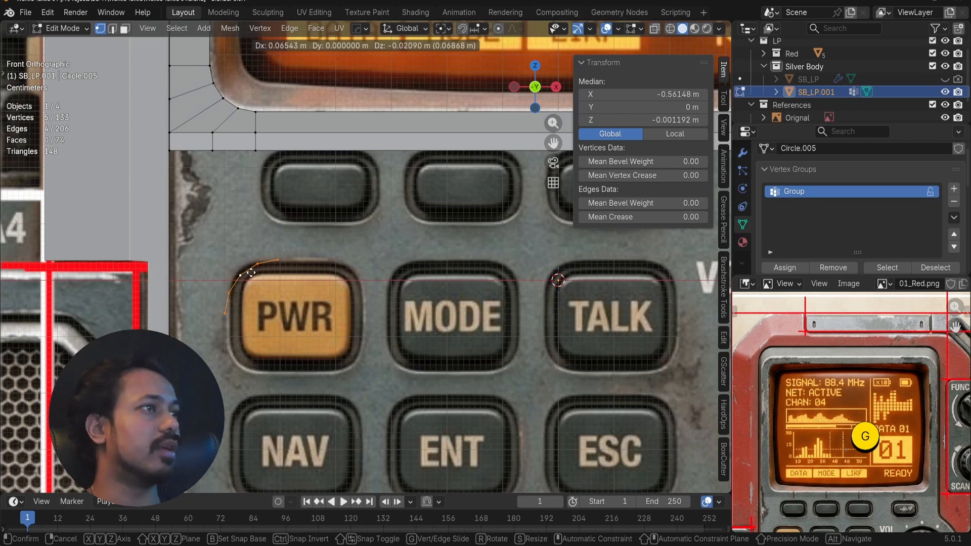
pyautogui.click(251, 273)
pyautogui.press('s')
pyautogui.click(337, 292)
pyautogui.press('g')
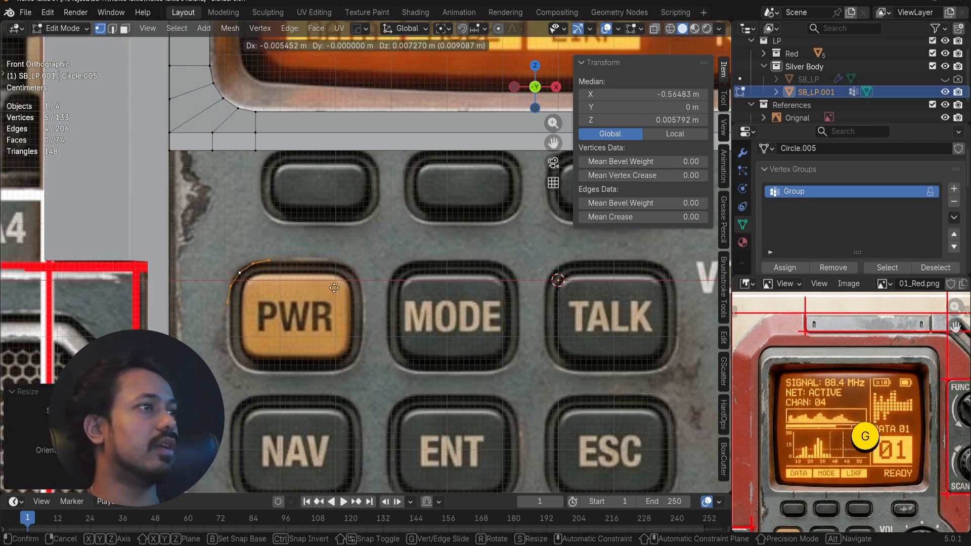
pyautogui.click(367, 293)
# - Duplicate the corner arc, mirror the copy along X and move it along X to the PWR button's upper-right corner
pyautogui.moveTo(220, 254); pyautogui.dragTo(304, 317)
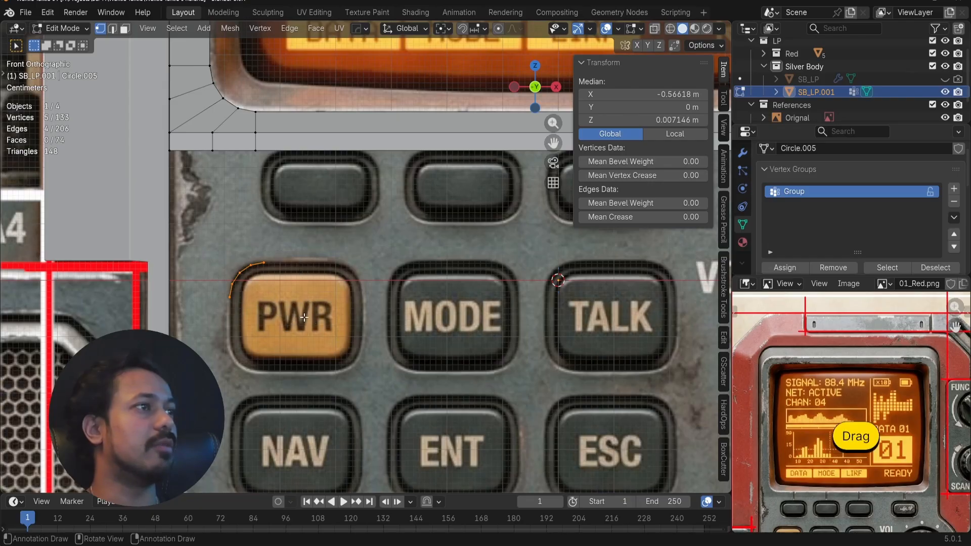
pyautogui.hotkey('shift', 'd')
pyautogui.press('s')
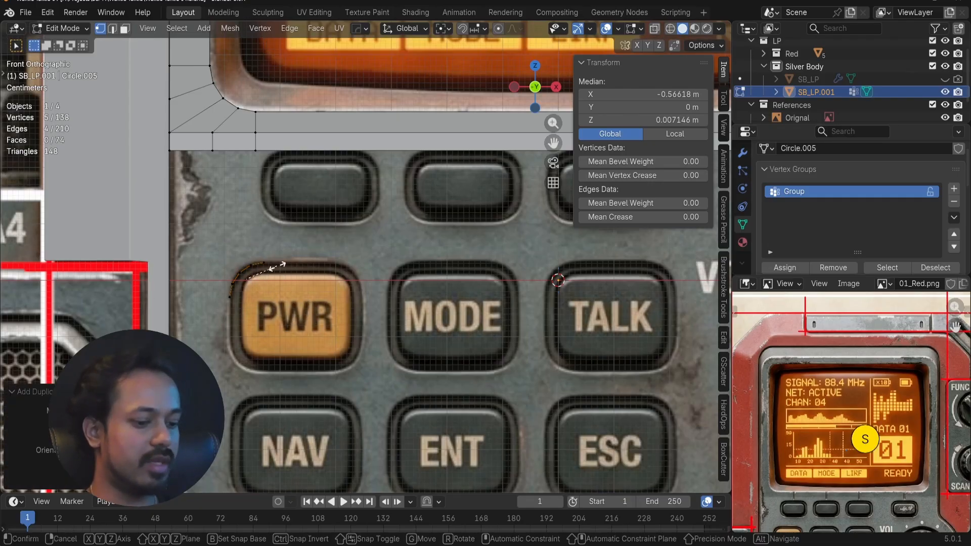
pyautogui.press('x')
pyautogui.click(277, 266)
pyautogui.press('g')
pyautogui.press('x')
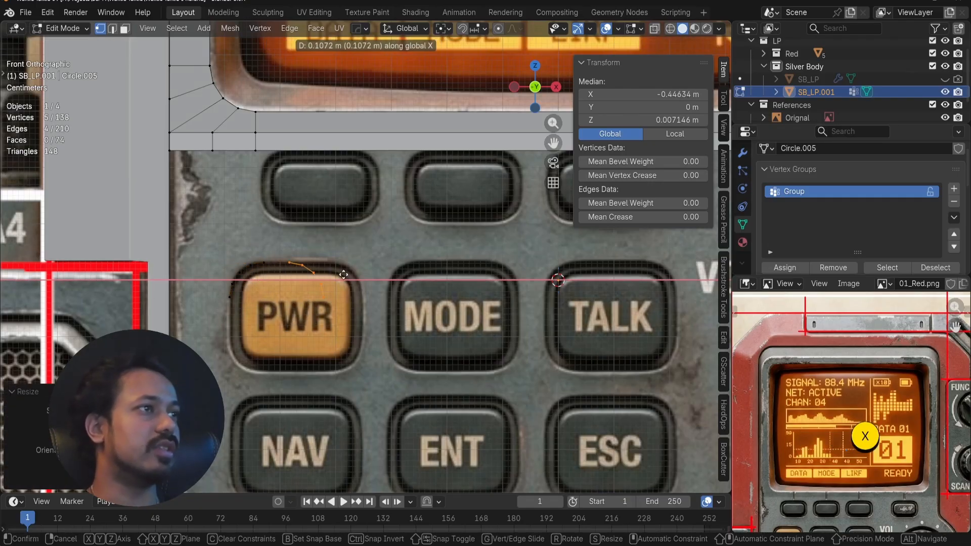
pyautogui.keyDown('shift'); pyautogui.click(370, 269); pyautogui.keyUp('shift')
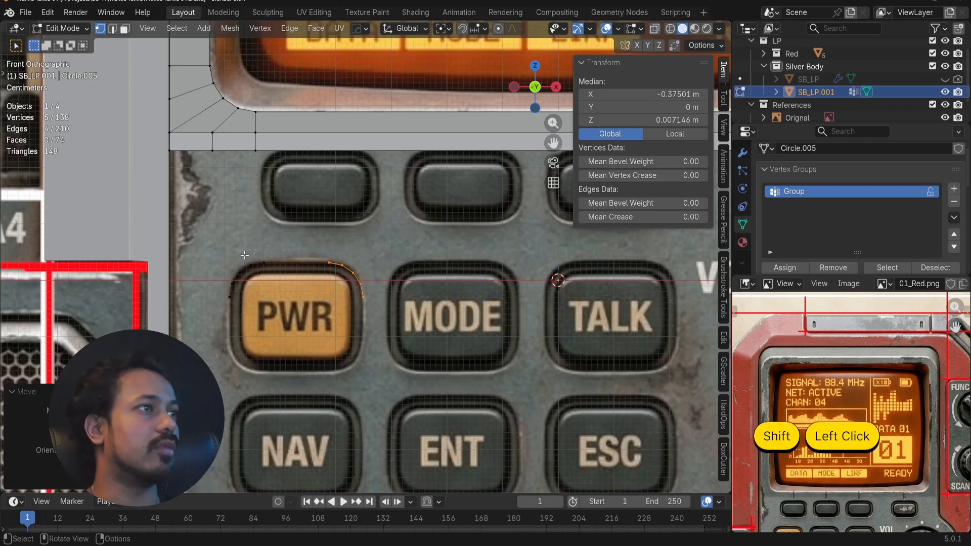
# - Connect the upper ends of the two corner arcs with an edge across the top of the PWR button
pyautogui.click(264, 261)
pyautogui.keyDown('shift'); pyautogui.click(330, 263); pyautogui.keyUp('shift')
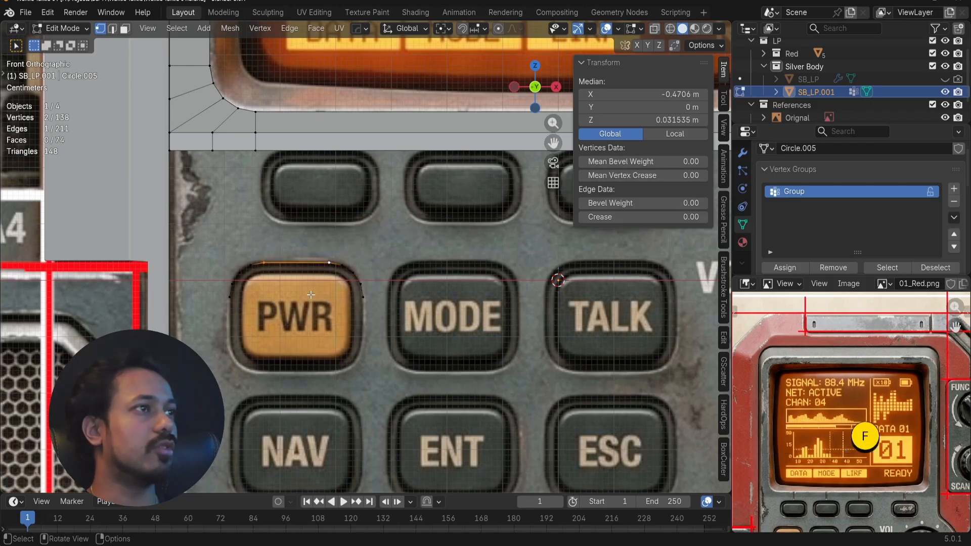
pyautogui.press('a')
pyautogui.press('c')
# - Duplicate the PWR button's upper outline, mirror the copy along Z and move it down about 0.14 m to the button's lower edge
pyautogui.moveTo(216, 249); pyautogui.dragTo(388, 301)
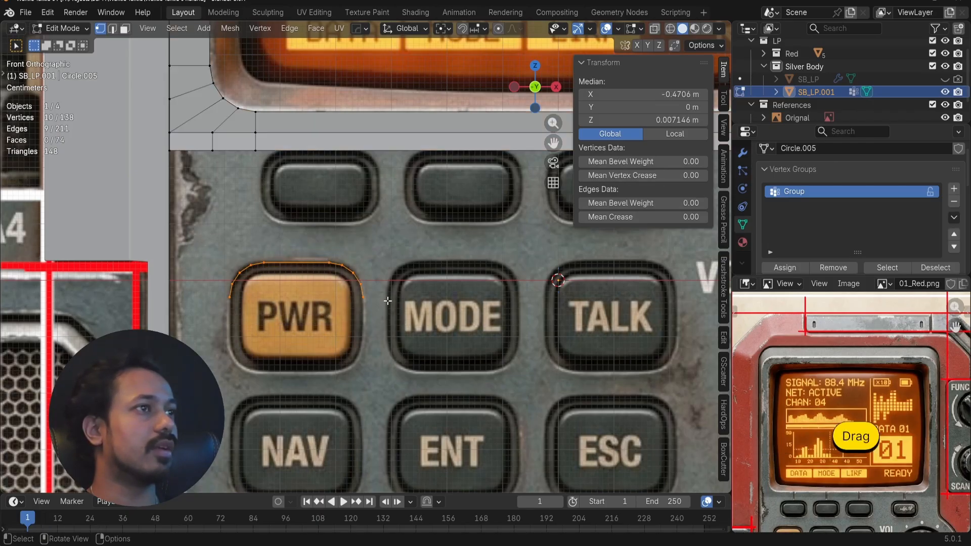
pyautogui.hotkey('shift', 'd')
pyautogui.rightClick(367, 279)
pyautogui.write('sz-1')
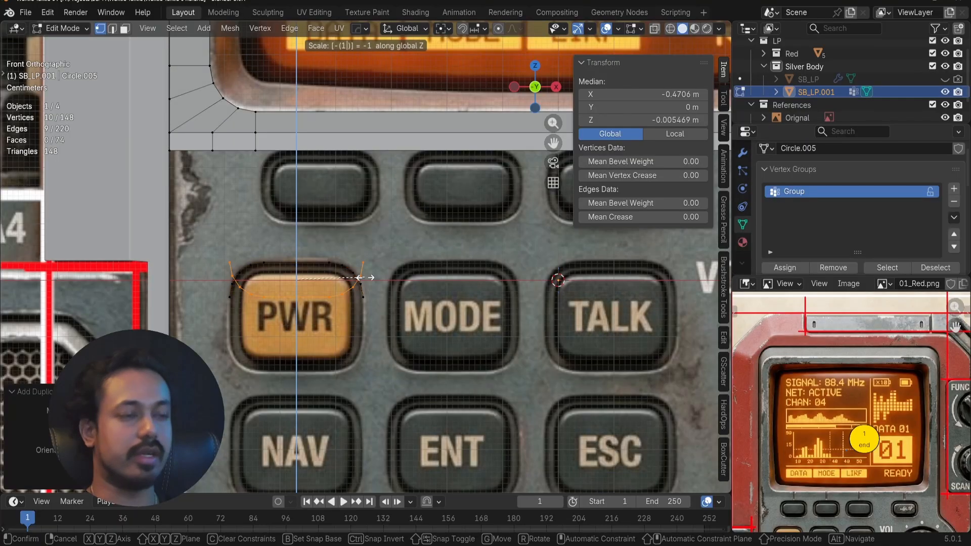
pyautogui.press('Return')
pyautogui.press('g')
pyautogui.press('z')
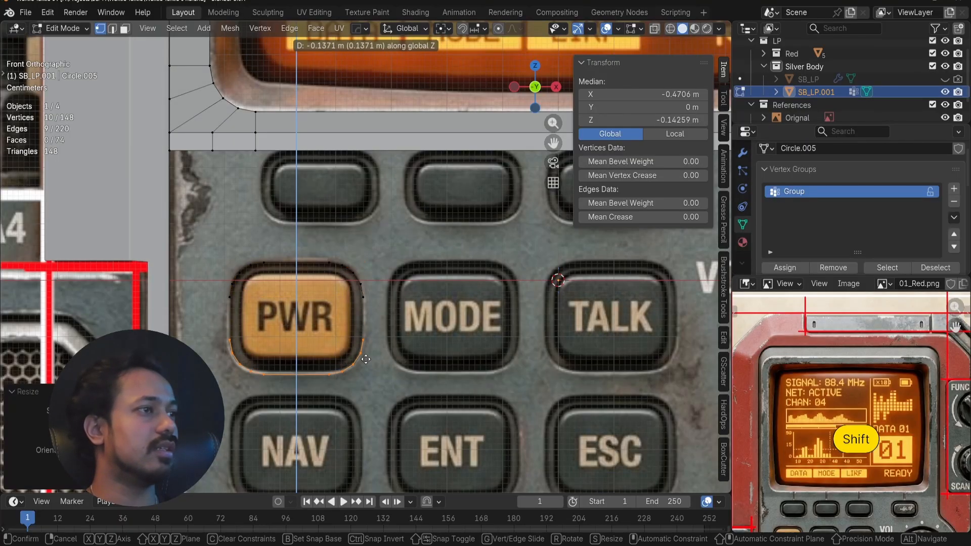
pyautogui.click(363, 374)
pyautogui.click(361, 308)
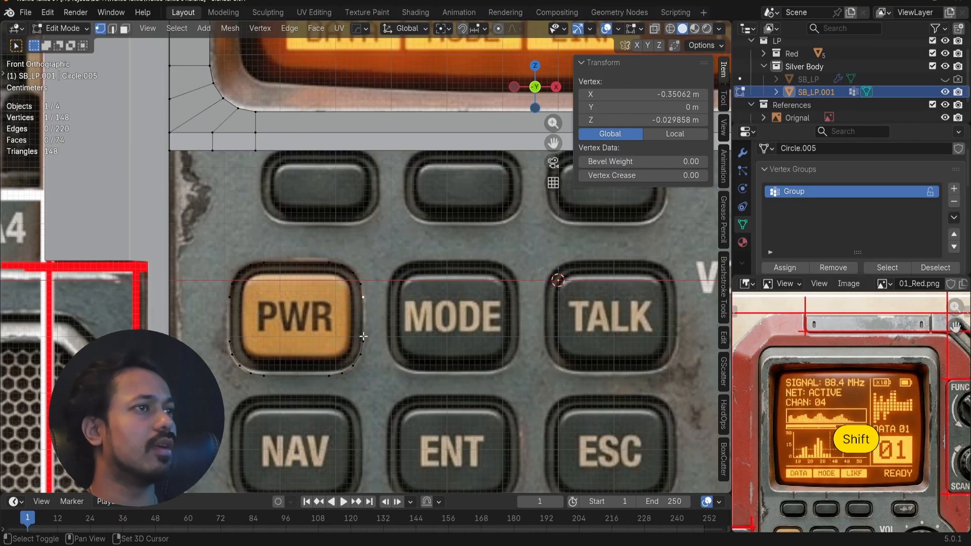
pyautogui.keyDown('shift'); pyautogui.click(362, 337); pyautogui.keyUp('shift')
pyautogui.keyDown('shift'); pyautogui.click(222, 341); pyautogui.keyUp('shift')
pyautogui.keyDown('shift'); pyautogui.click(226, 301); pyautogui.keyUp('shift')
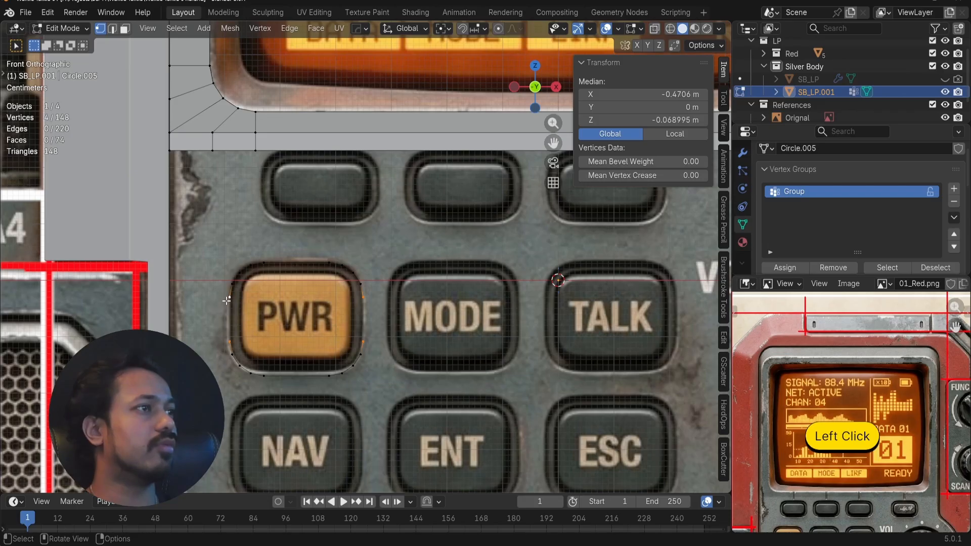
pyautogui.press('f')
pyautogui.hotkey('alt', 'a')
pyautogui.hotkey('ctrl', 'z')
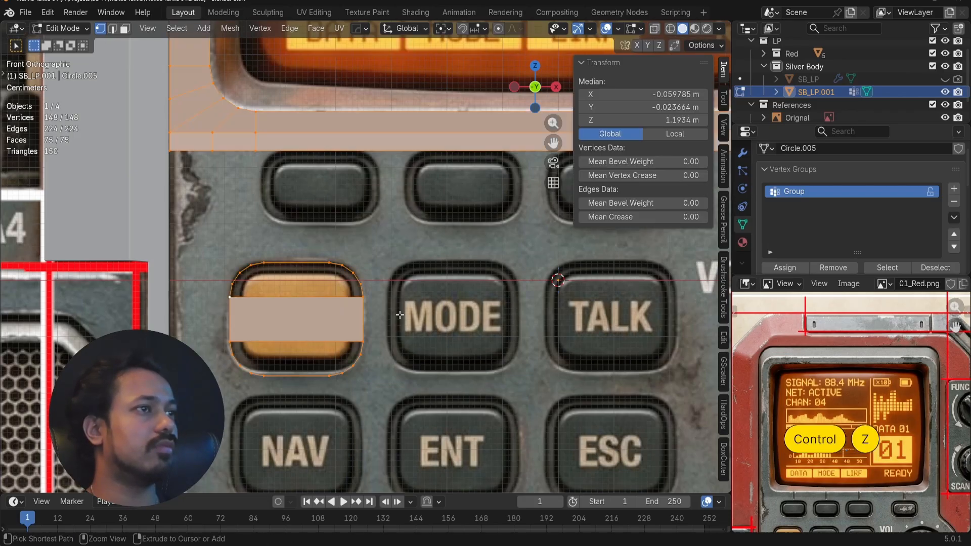
pyautogui.hotkey('ctrl', 'z')
# - Close the PWR outline by joining the ends of its upper and lower halves with an edge on each side
pyautogui.click(368, 297)
pyautogui.keyDown('shift'); pyautogui.click(365, 337); pyautogui.keyUp('shift')
pyautogui.press('f')
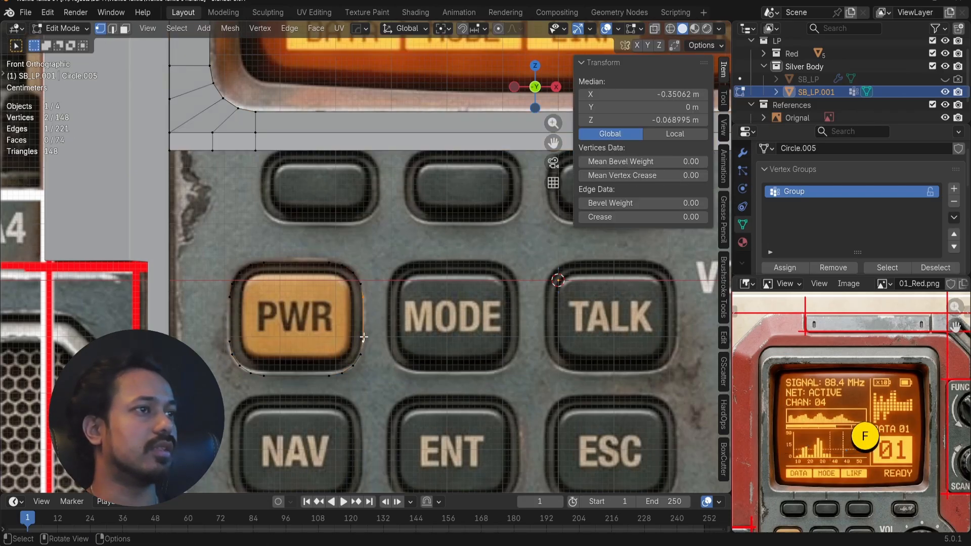
pyautogui.press('a')
pyautogui.press('a')
pyautogui.click(234, 297)
pyautogui.keyDown('shift'); pyautogui.click(232, 337); pyautogui.keyUp('shift')
pyautogui.press('f')
pyautogui.hotkey('alt', 'a')
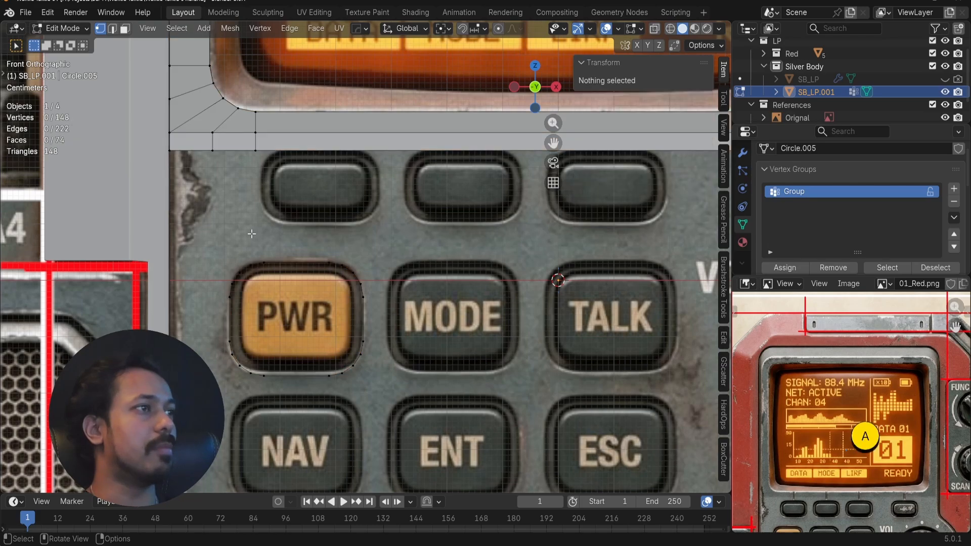
# - Add one loop cut at the middle of each vertical side edge of the PWR outline
pyautogui.scroll(-1, 363, 315)
pyautogui.hotkey('ctrl', 'r')
pyautogui.doubleClick(363, 316)
pyautogui.hotkey('ctrl', 'r')
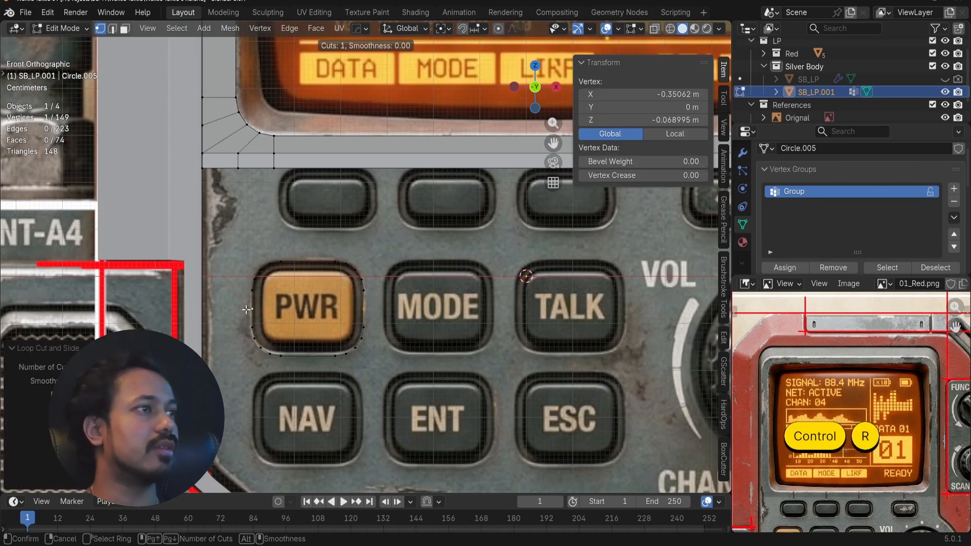
pyautogui.doubleClick(252, 312)
pyautogui.hotkey('alt', 'a')
# - Duplicate the complete PWR button outline in place
pyautogui.moveTo(227, 250); pyautogui.dragTo(379, 362)
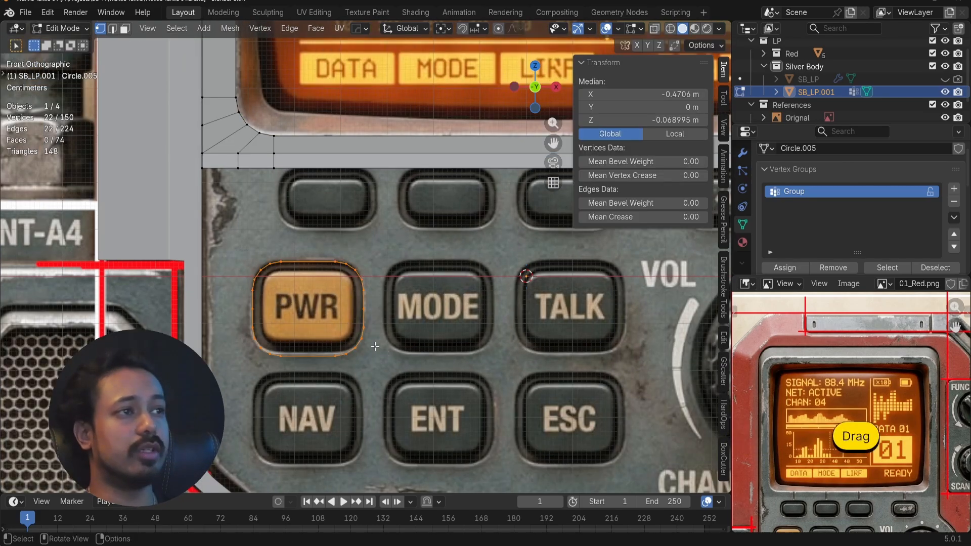
pyautogui.hotkey('shift', 'd')
pyautogui.rightClick(296, 272)
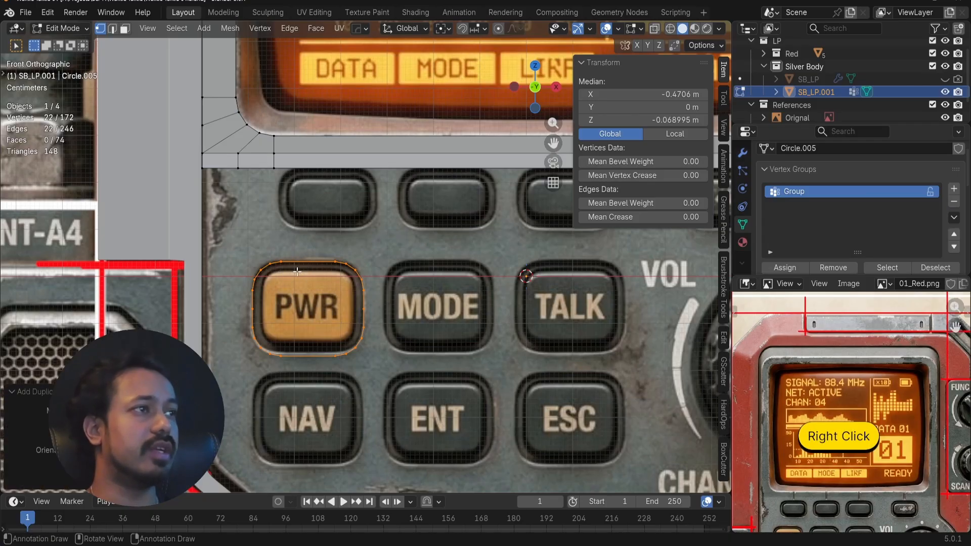
pyautogui.press('g')
pyautogui.press('x')
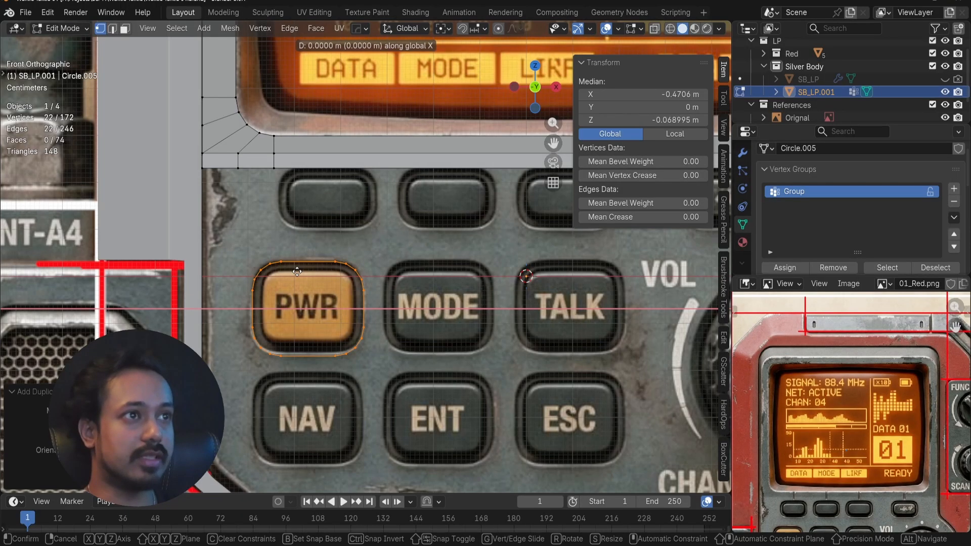
pyautogui.press('KP_Decimal')
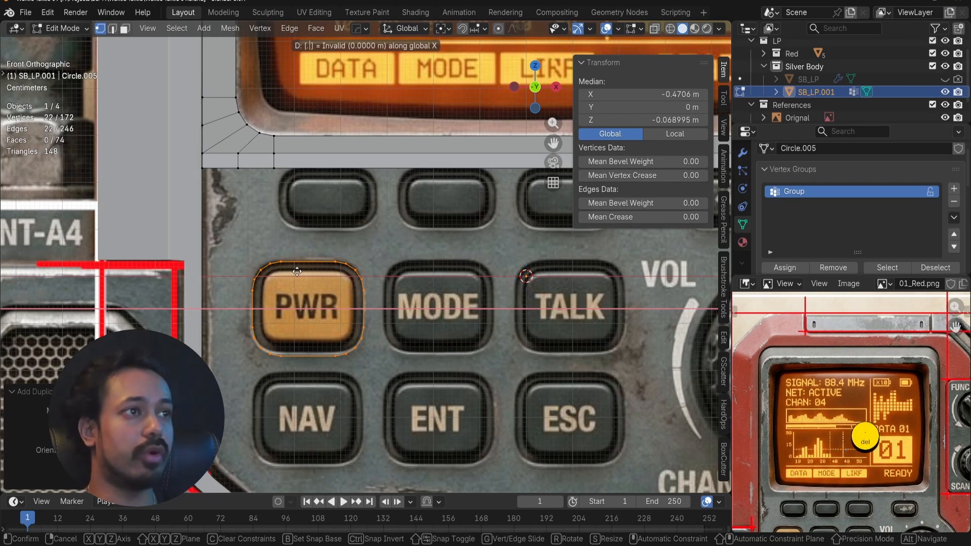
pyautogui.press('KP_3')
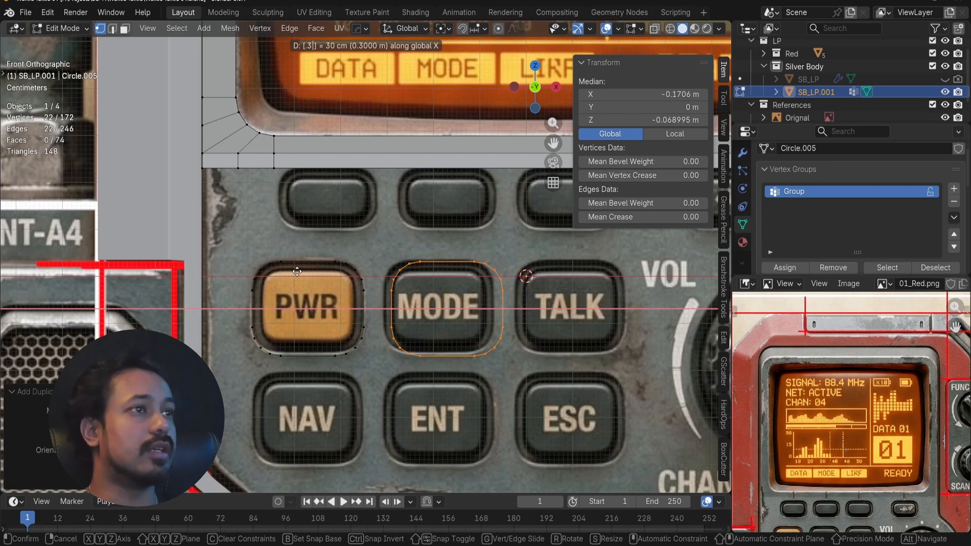
pyautogui.rightClick(297, 272)
pyautogui.press('g')
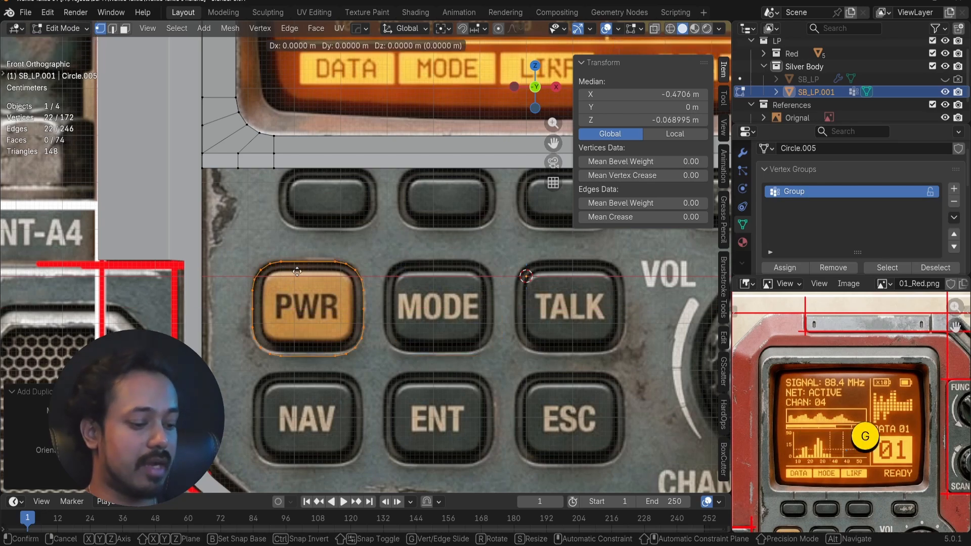
pyautogui.press('x')
pyautogui.press('KP_Decimal')
pyautogui.press('KP_2')
pyautogui.press('KP_5')
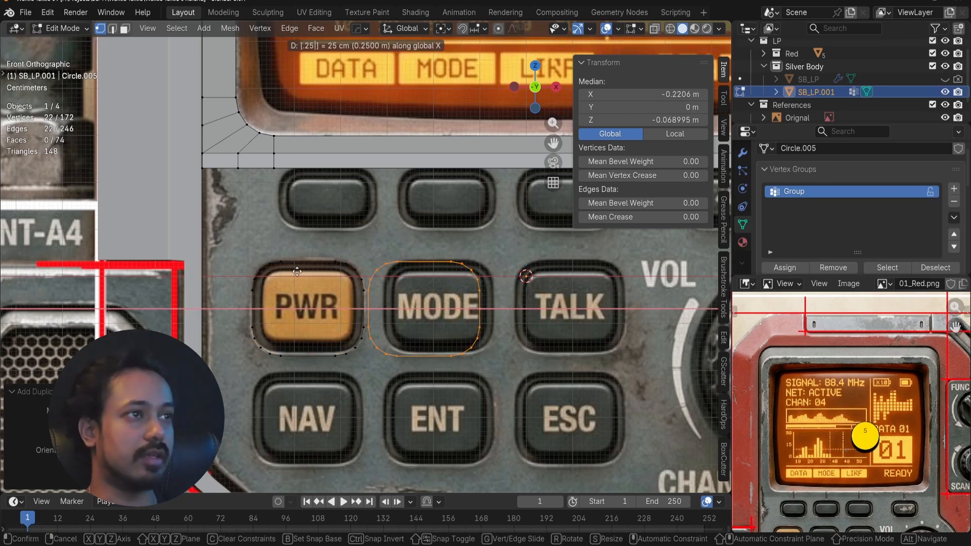
pyautogui.rightClick(297, 272)
# - Move the duplicated outline 0.28 m along X onto the MODE button
pyautogui.write('gx.')
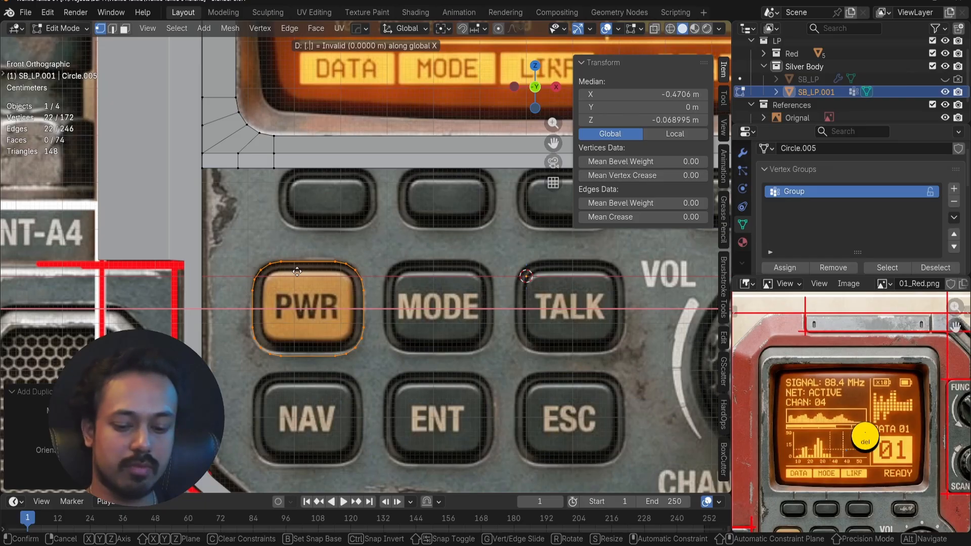
pyautogui.write('28')
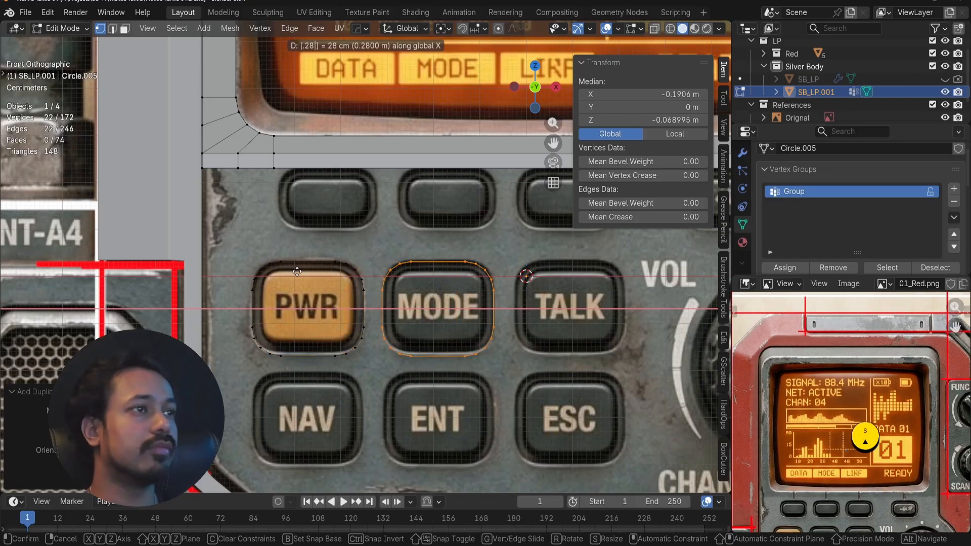
pyautogui.click(306, 302)
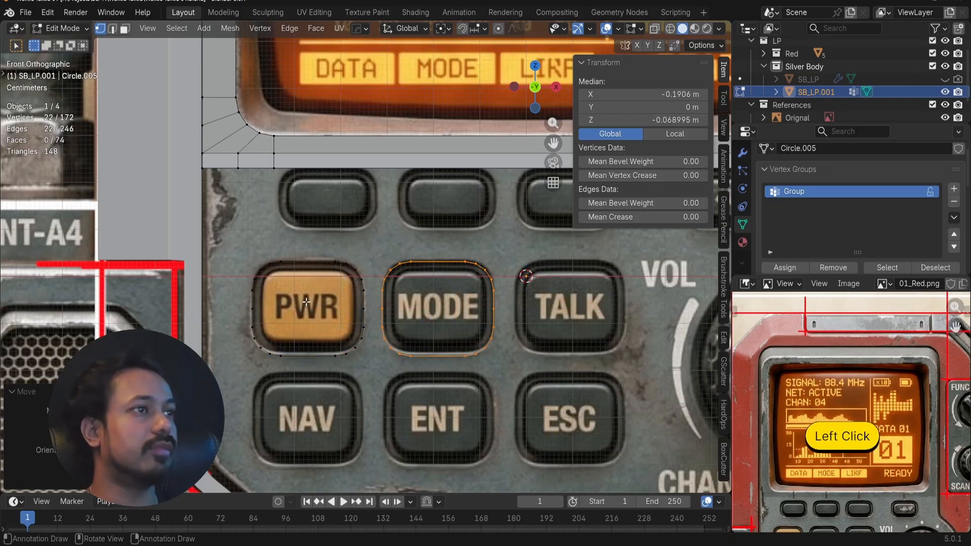
# - Duplicate the MODE button outline and move the copy 0.28 m along X onto the TALK button
pyautogui.hotkey('shift', 'd')
pyautogui.rightClick(357, 281)
pyautogui.write('gx')
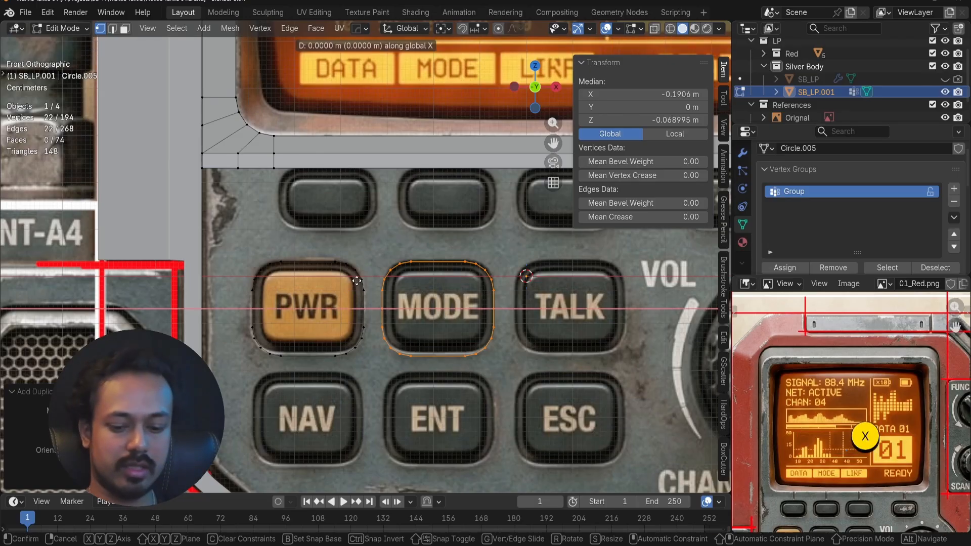
pyautogui.write('.28')
pyautogui.press('Return')
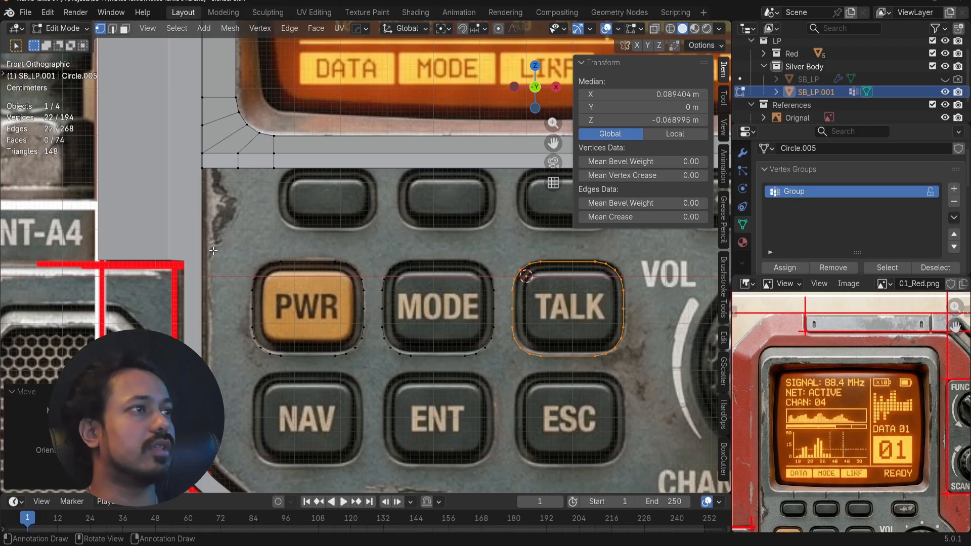
# - Duplicate the PWR, MODE and TALK outlines and move the copies down about 0.23 m along Z onto the NAV, ENT and ESC buttons
pyautogui.moveTo(213, 251); pyautogui.dragTo(635, 384)
pyautogui.hotkey('shift', 'd')
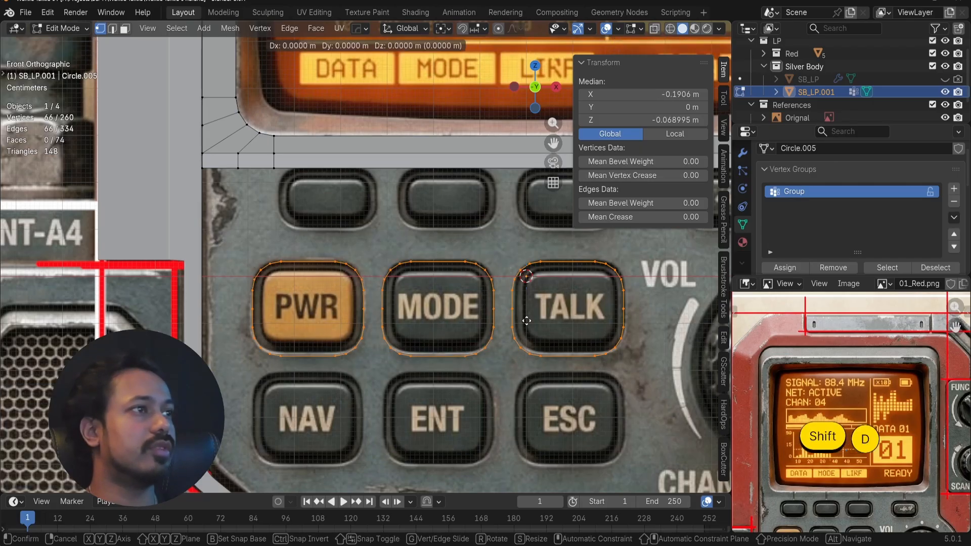
pyautogui.press('z')
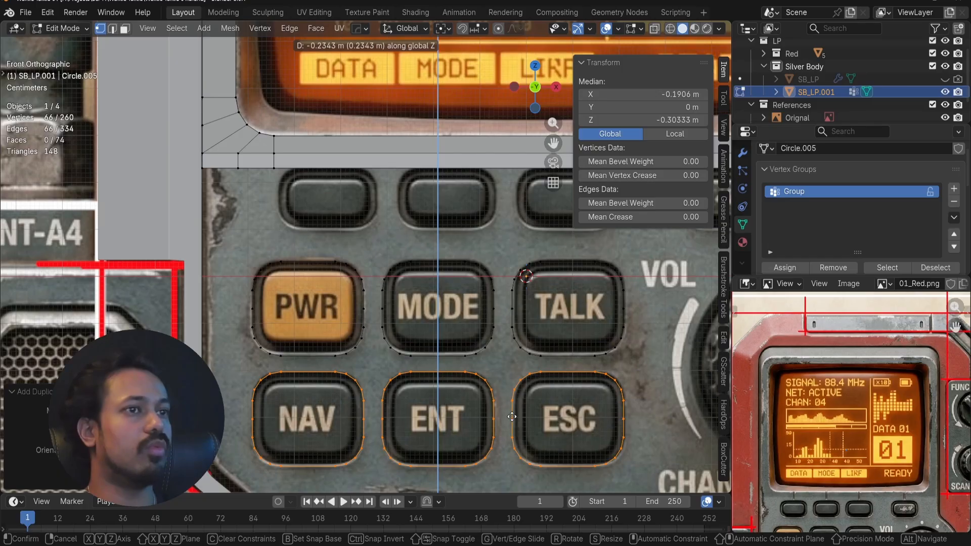
pyautogui.click(512, 416)
# - Duplicate the PWR outline and move the copy up about 0.16 m along Z toward the small blank button above
pyautogui.keyDown('alt'); pyautogui.click(297, 262); pyautogui.keyUp('alt')
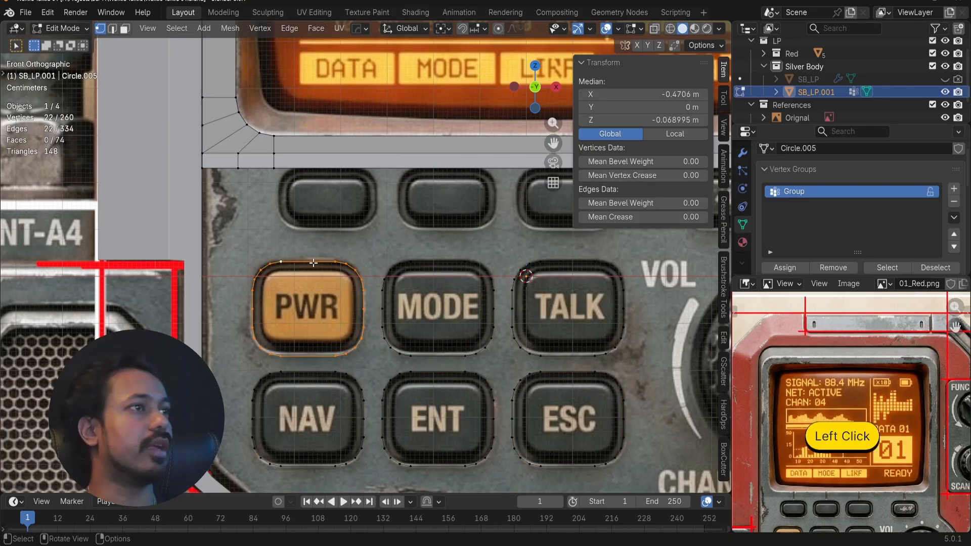
pyautogui.hotkey('shift', 'd')
pyautogui.rightClick(313, 262)
pyautogui.press('g')
pyautogui.press('z')
pyautogui.click(318, 188)
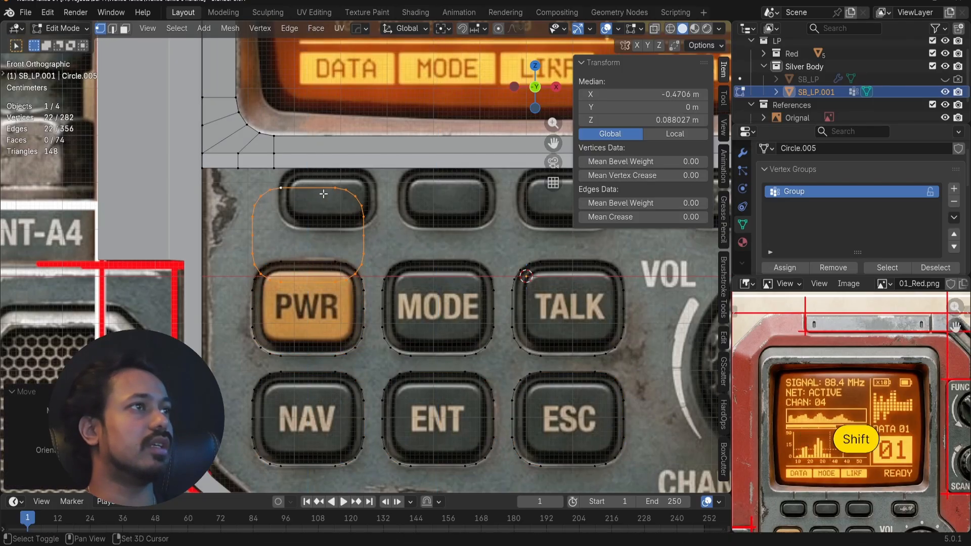
# - Flatten the copied outline by scaling it along Z to about 0.58
pyautogui.keyDown('shift'); pyautogui.moveTo(444, 221); pyautogui.dragTo(431, 288, button='middle'); pyautogui.keyUp('shift')
pyautogui.press('s')
pyautogui.press('z')
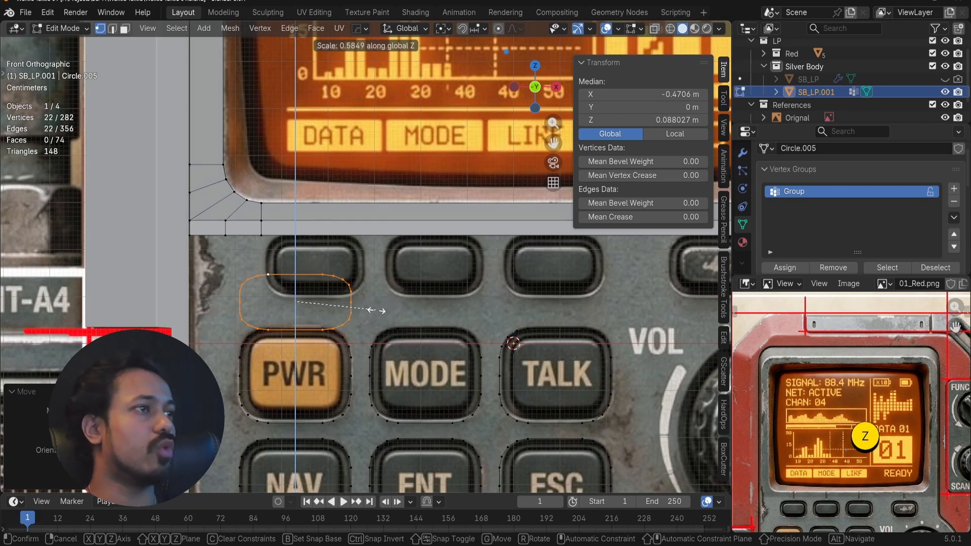
pyautogui.click(375, 306)
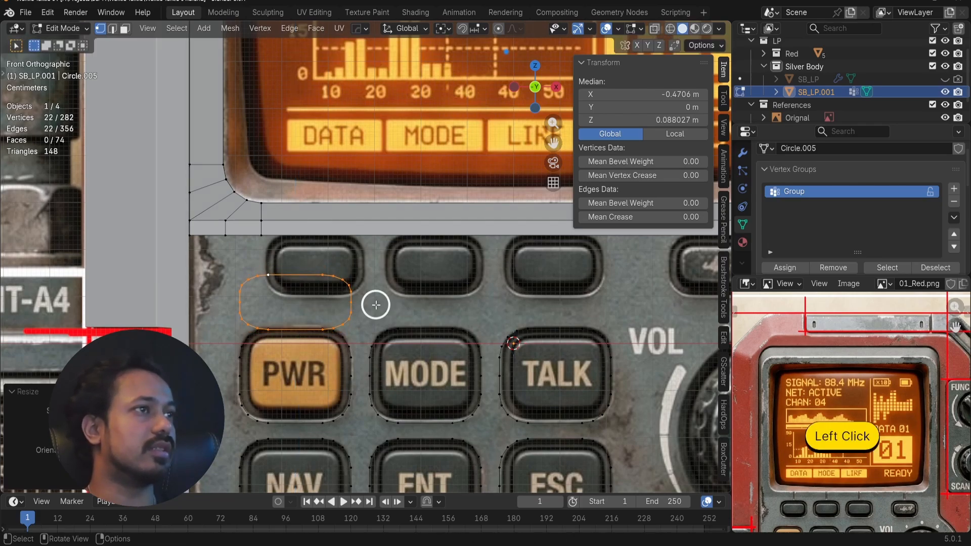
# - Move the bottom edge row of the screen frame slightly up along Z, clear of the small blank buttons
pyautogui.keyDown('shift'); pyautogui.moveTo(375, 304); pyautogui.dragTo(379, 301, button='middle'); pyautogui.keyUp('shift')
pyautogui.scroll(-3, 310, 249)
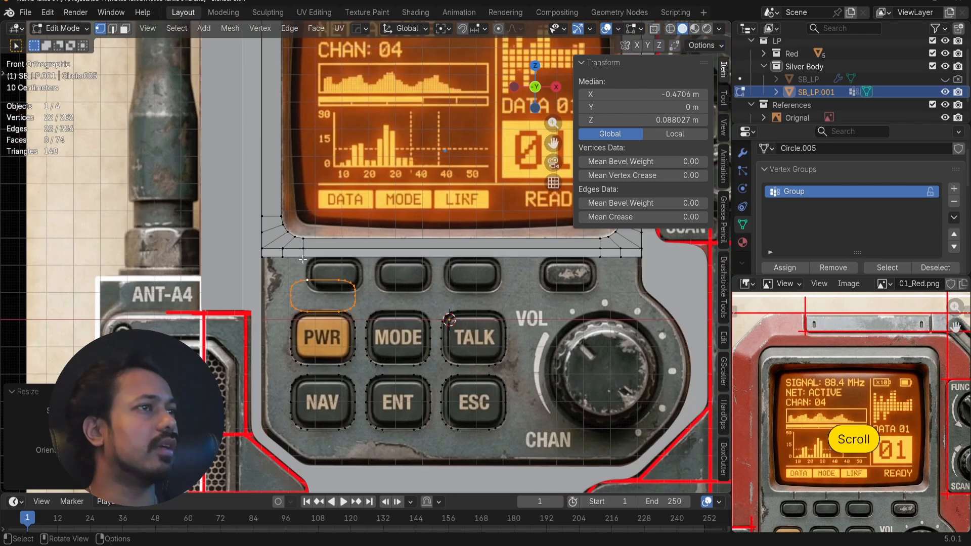
pyautogui.click(424, 253)
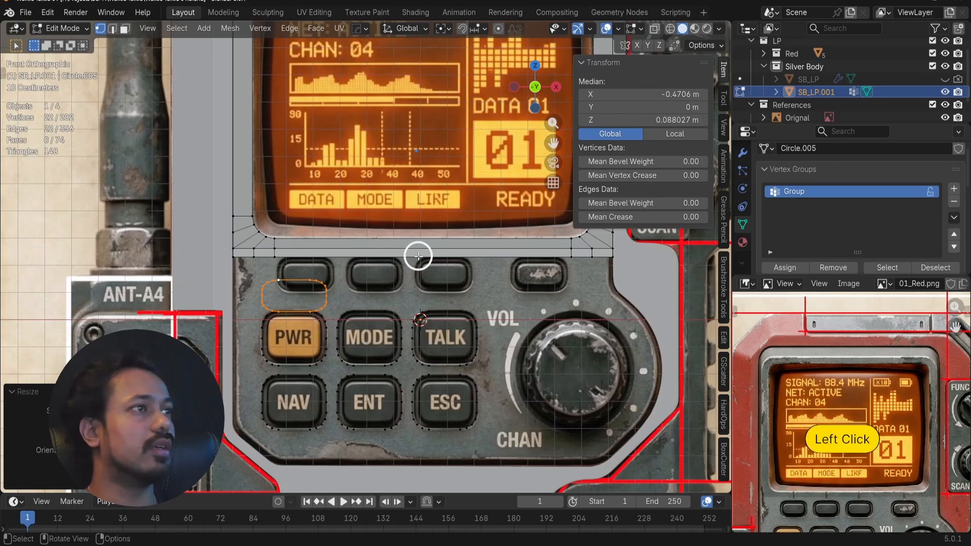
pyautogui.scroll(3, 382, 278)
pyautogui.press('g')
pyautogui.press('z')
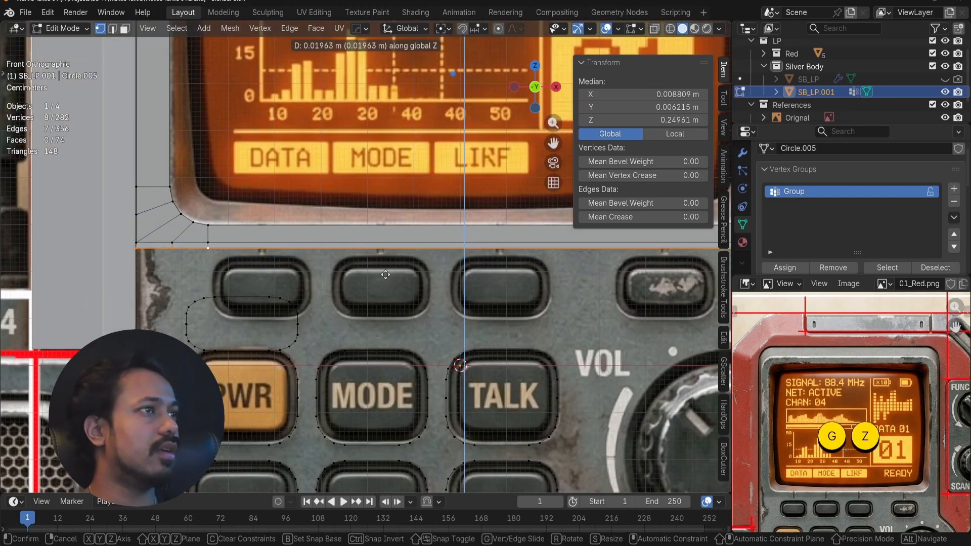
pyautogui.click(384, 276)
# - Move the flattened outline onto the leftmost small blank button, narrow it along X to the button's width and nudge it along X
pyautogui.doubleClick(254, 296)
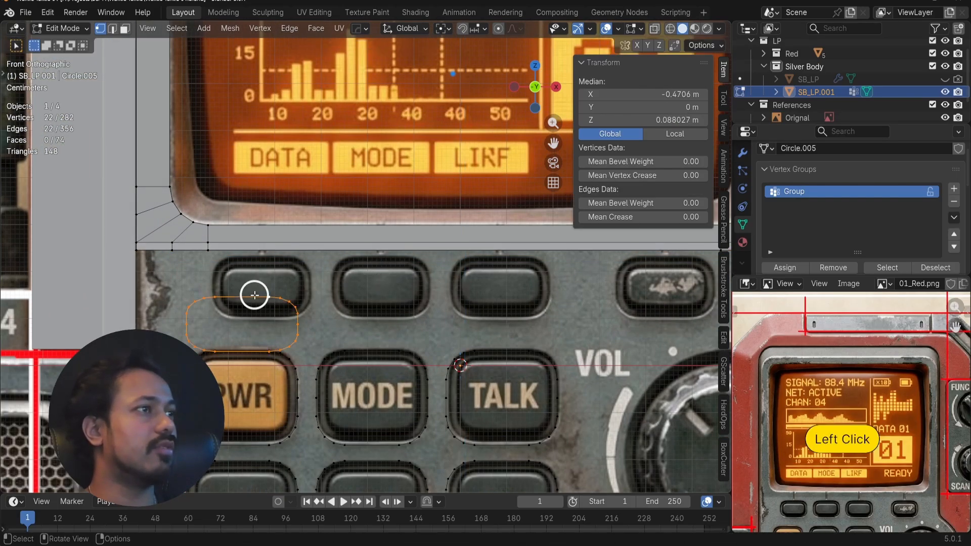
pyautogui.press('g')
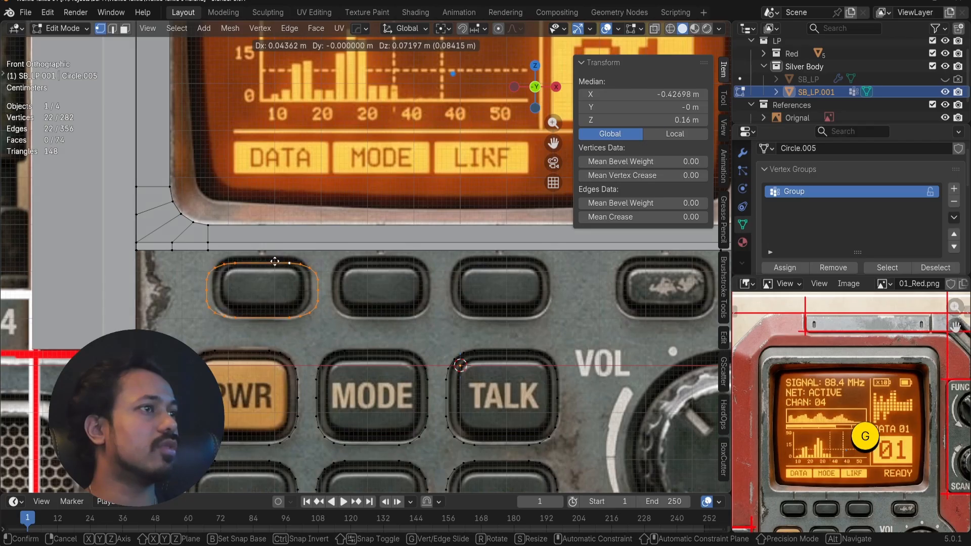
pyautogui.click(274, 262)
pyautogui.press('s')
pyautogui.press('x')
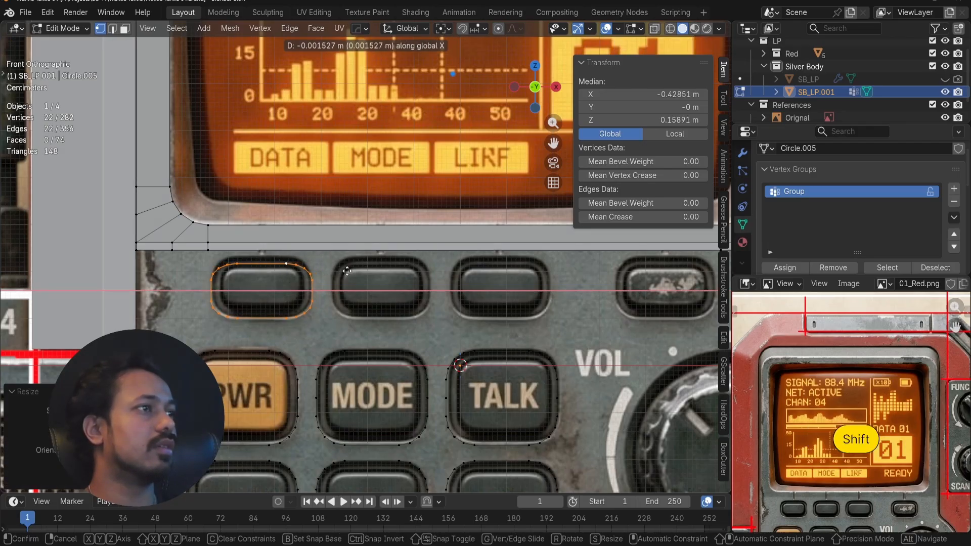
pyautogui.keyDown('shift'); pyautogui.click(347, 271); pyautogui.keyUp('shift')
# - Fit the outline to the leftmost small blank button by scaling it along Z to about 1.05 and nudging it along Z
pyautogui.press('g')
pyautogui.press('z')
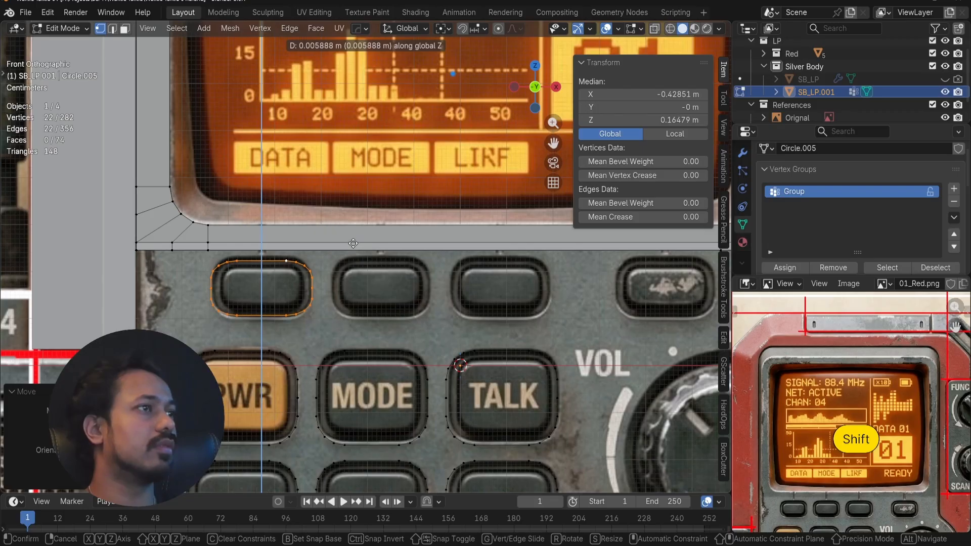
pyautogui.click(354, 241)
pyautogui.press('s')
pyautogui.press('z')
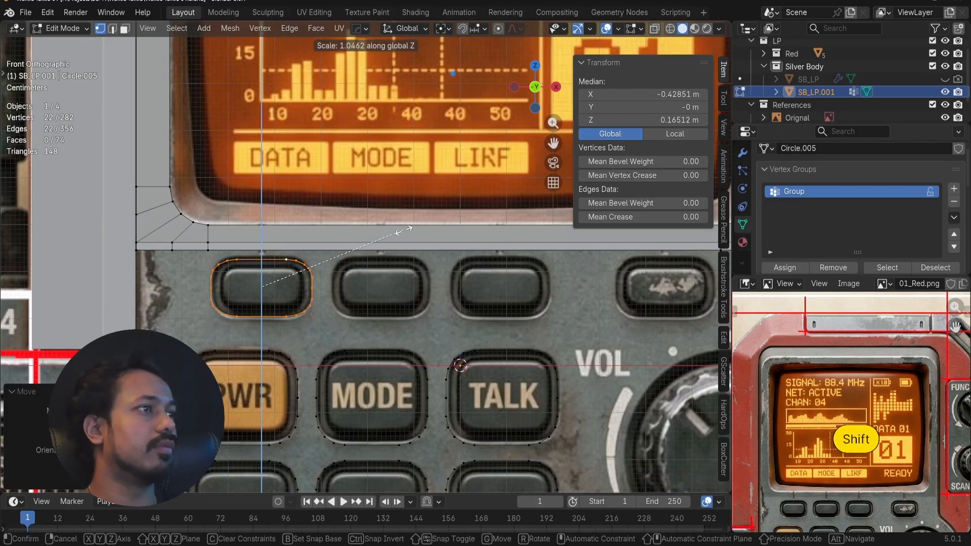
pyautogui.keyDown('shift'); pyautogui.click(457, 211); pyautogui.keyUp('shift')
pyautogui.press('g')
pyautogui.press('z')
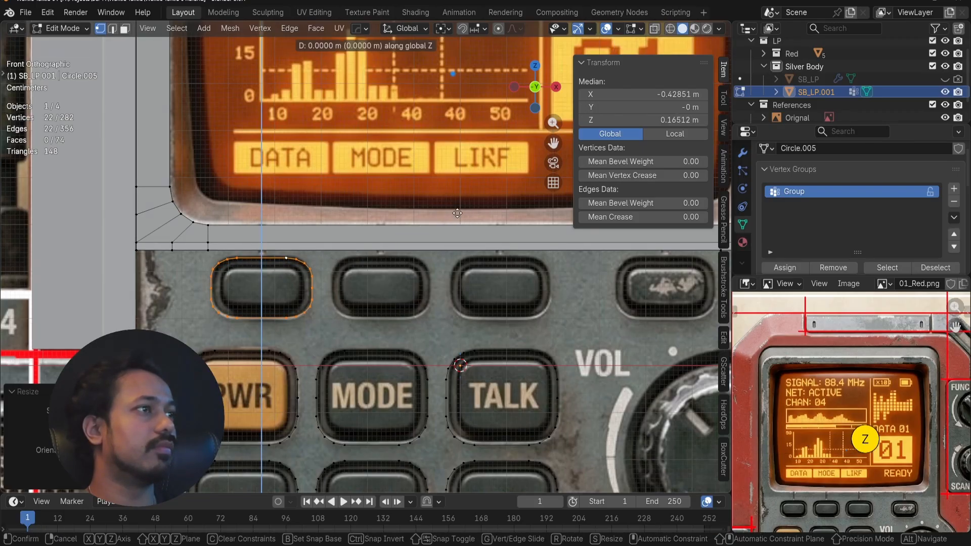
pyautogui.click(455, 218)
# - Try to duplicate the small button outline and move the copy 0.28 m along X toward the second small blank button
pyautogui.hotkey('shift', 'd')
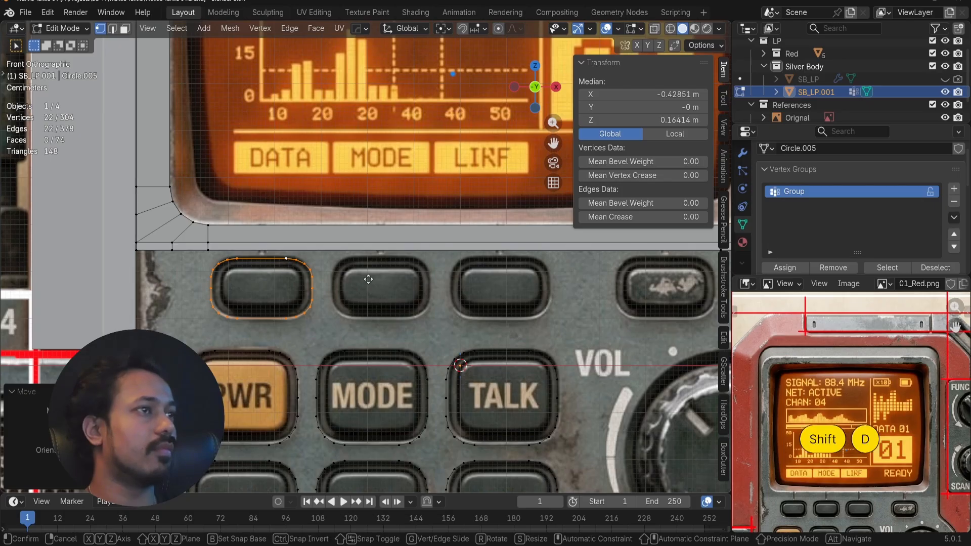
pyautogui.press('g')
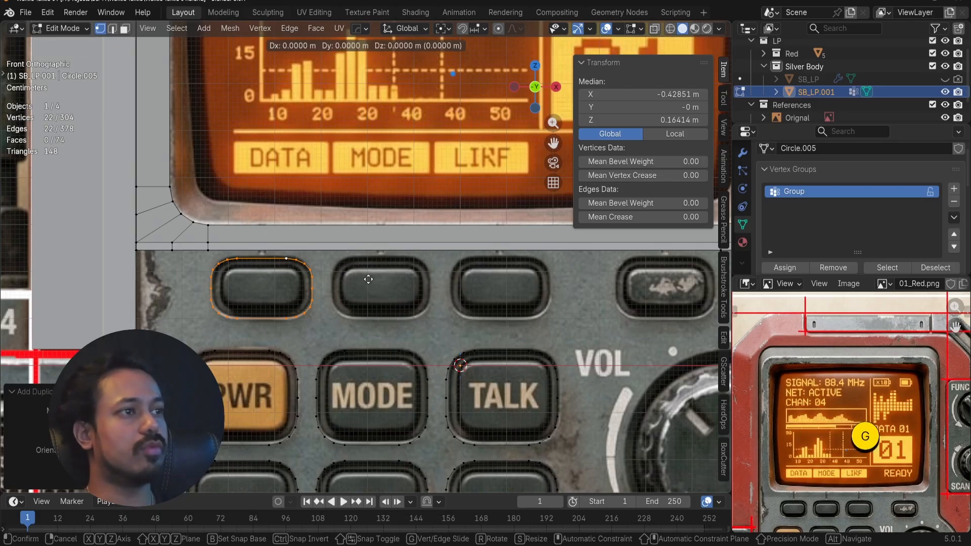
pyautogui.press('x')
pyautogui.rightClick(491, 275)
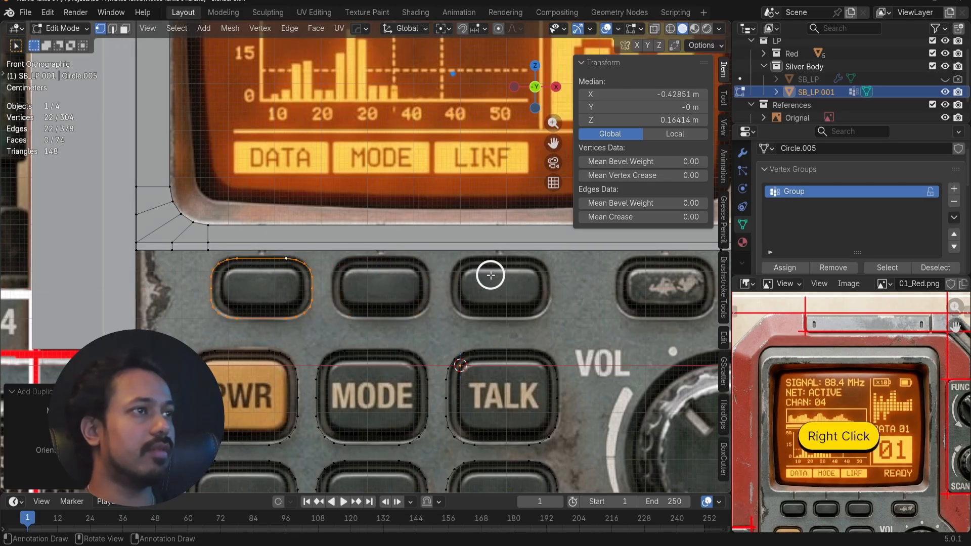
pyautogui.write('gx')
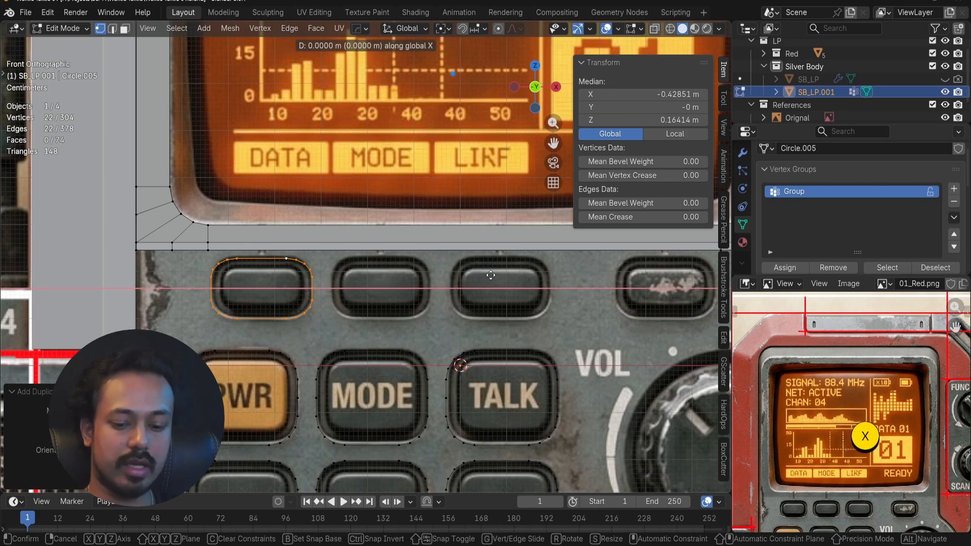
pyautogui.write('.28')
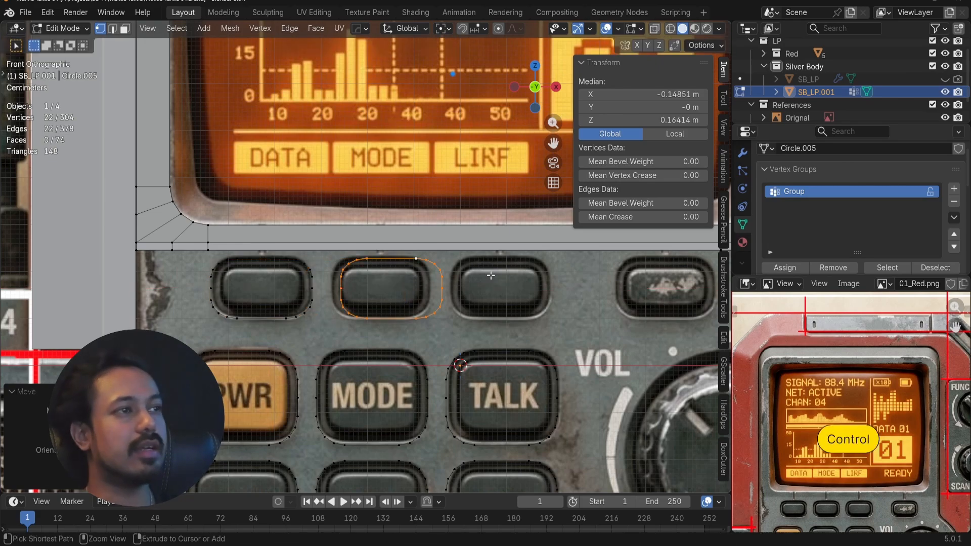
pyautogui.press('g')
pyautogui.press('x')
pyautogui.rightClick(467, 274)
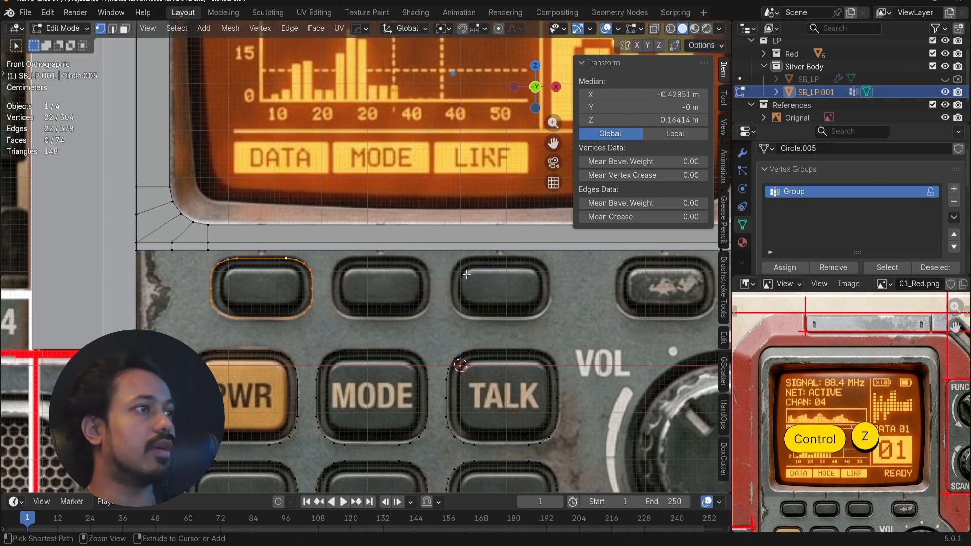
pyautogui.hotkey('ctrl', 'z')
# - Duplicate the leftmost small button outline and move the copy 0.26 m along X onto the second small blank button
pyautogui.hotkey('shift', 'd')
pyautogui.rightClick(269, 265)
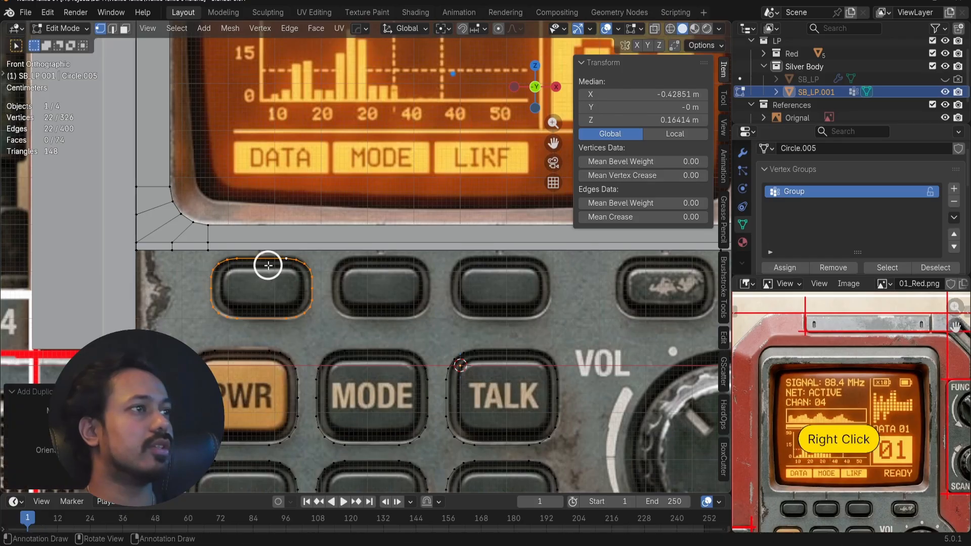
pyautogui.write('gx.25')
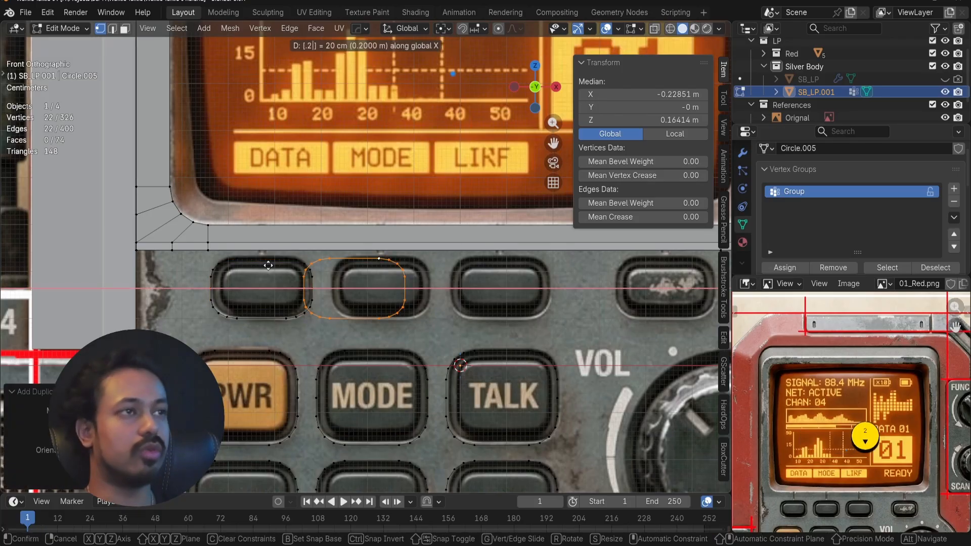
pyautogui.press('BackSpace')
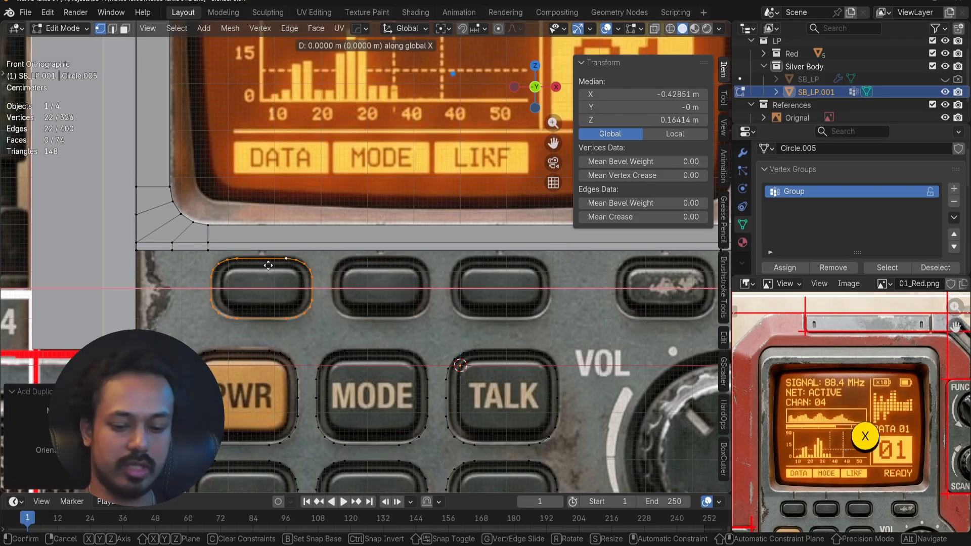
pyautogui.write('7')
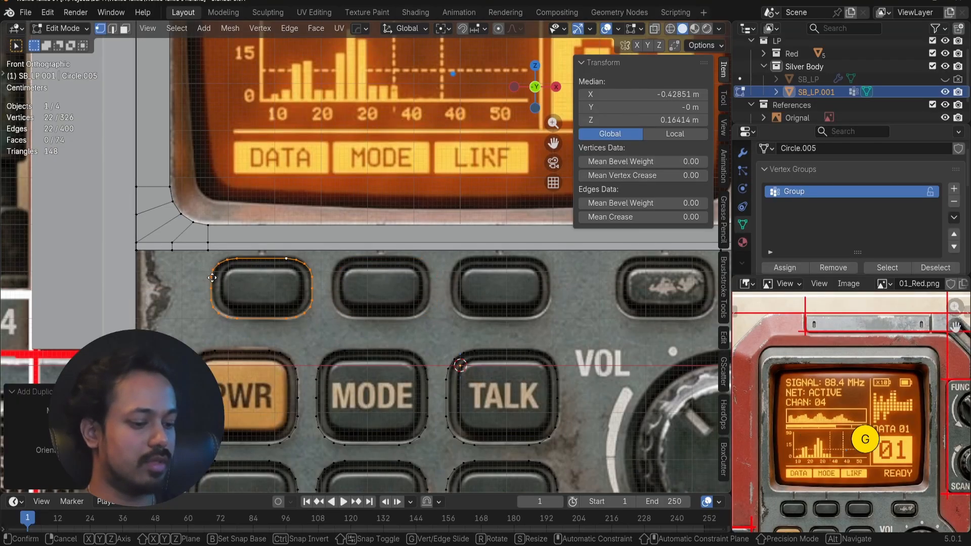
pyautogui.press('BackSpace')
pyautogui.write('6')
pyautogui.press('Return')
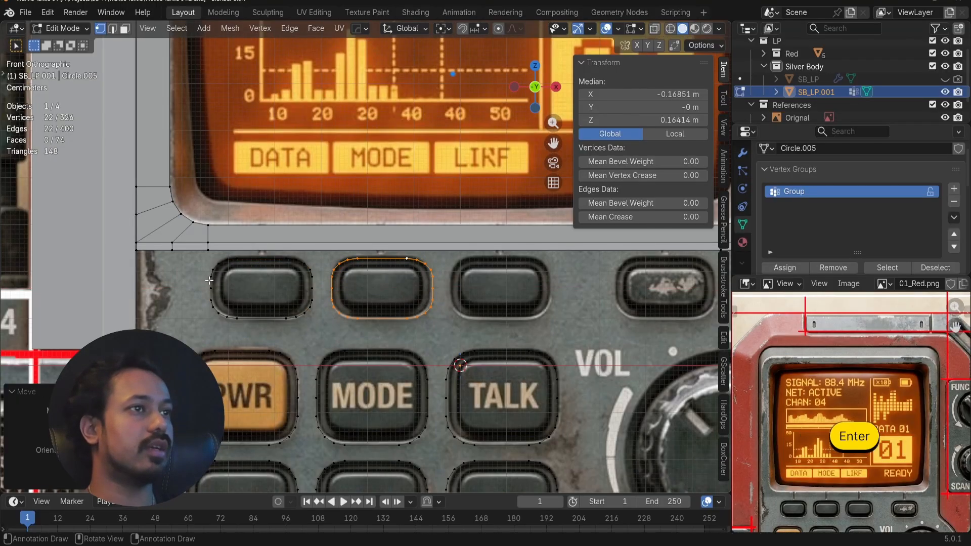
# - Duplicate the second small button's outline and move the copy 0.26 m along X onto the third small blank button
pyautogui.hotkey('shift', 'd')
pyautogui.rightClick(210, 281)
pyautogui.write('gx.26')
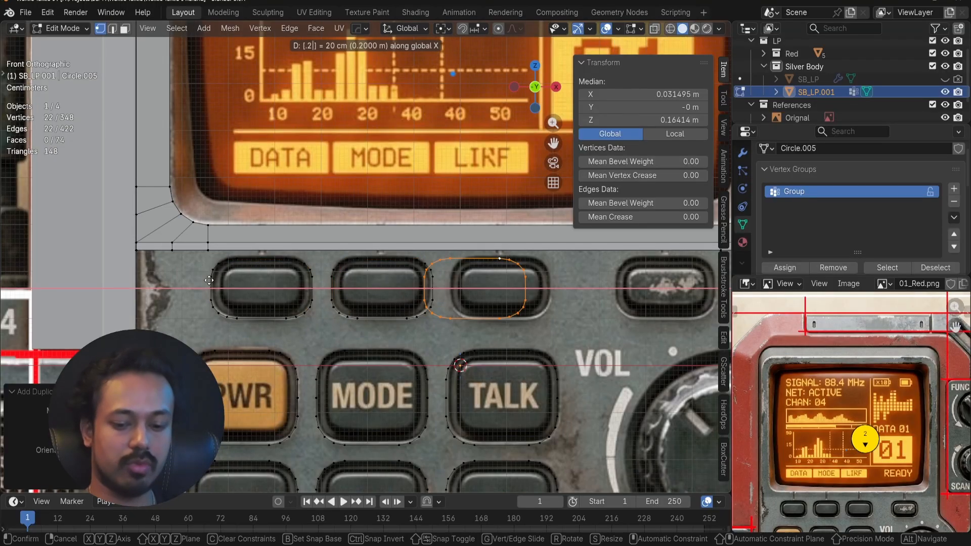
pyautogui.press('Return')
# - Duplicate the third small button's outline and move the copy about 0.35 m along X onto the worn button above the knob
pyautogui.keyDown('shift'); pyautogui.moveTo(511, 297); pyautogui.dragTo(347, 303, button='middle'); pyautogui.keyUp('shift')
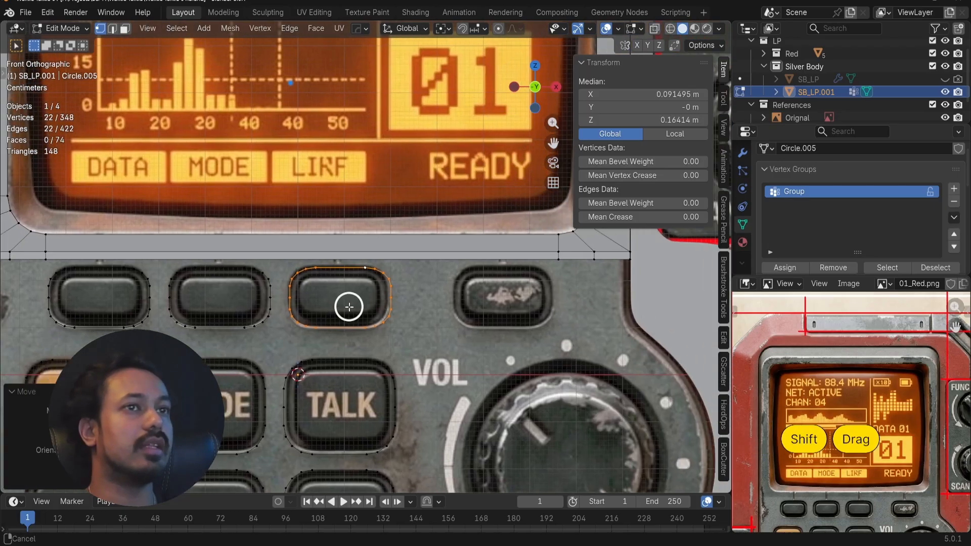
pyautogui.hotkey('shift', 'd')
pyautogui.press('x')
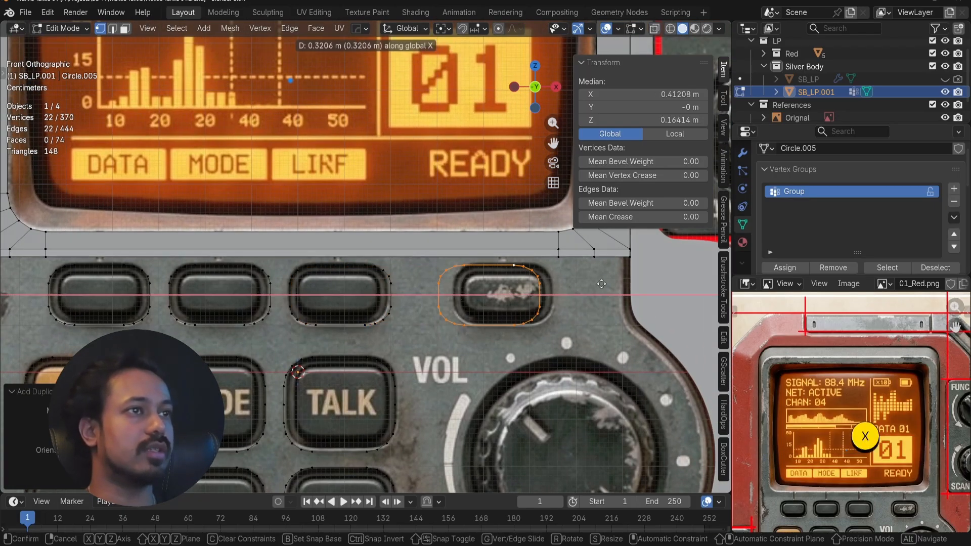
pyautogui.click(618, 283)
pyautogui.scroll(-3, 354, 308)
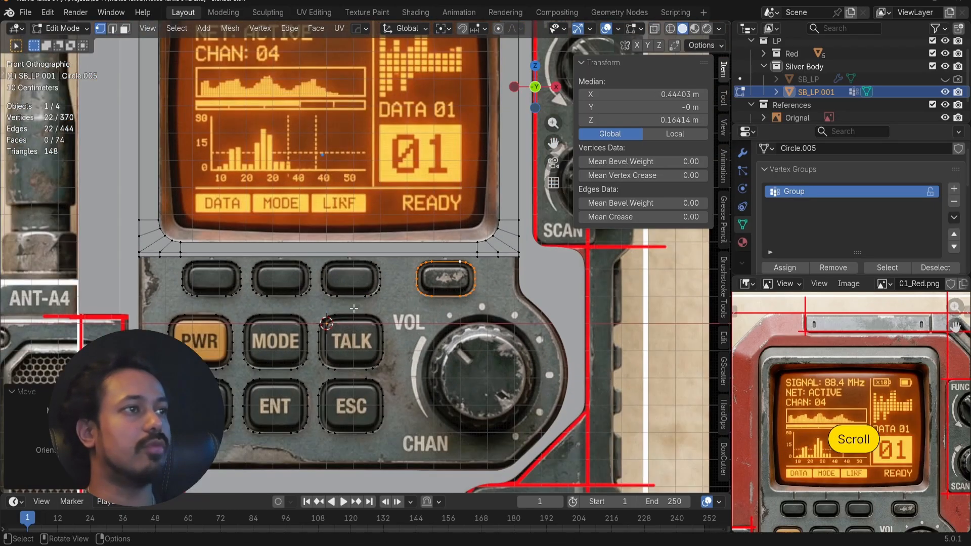
# - Open the body mesh Circle.002 for editing and select its inner-edge vertex beside the worn small button
pyautogui.keyDown('shift'); pyautogui.moveTo(373, 309); pyautogui.dragTo(503, 264, button='middle'); pyautogui.keyUp('shift')
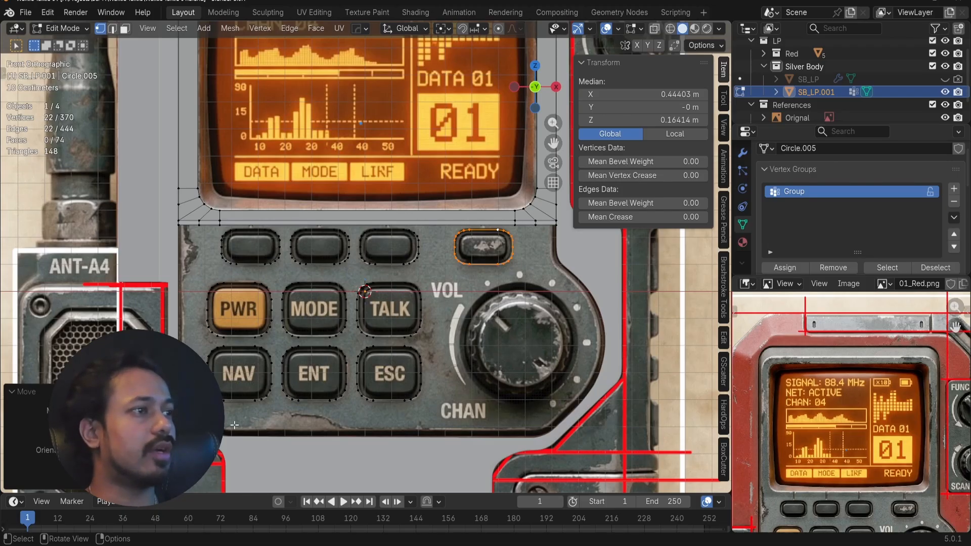
pyautogui.keyDown('shift'); pyautogui.moveTo(469, 263); pyautogui.dragTo(407, 266, button='middle'); pyautogui.keyUp('shift')
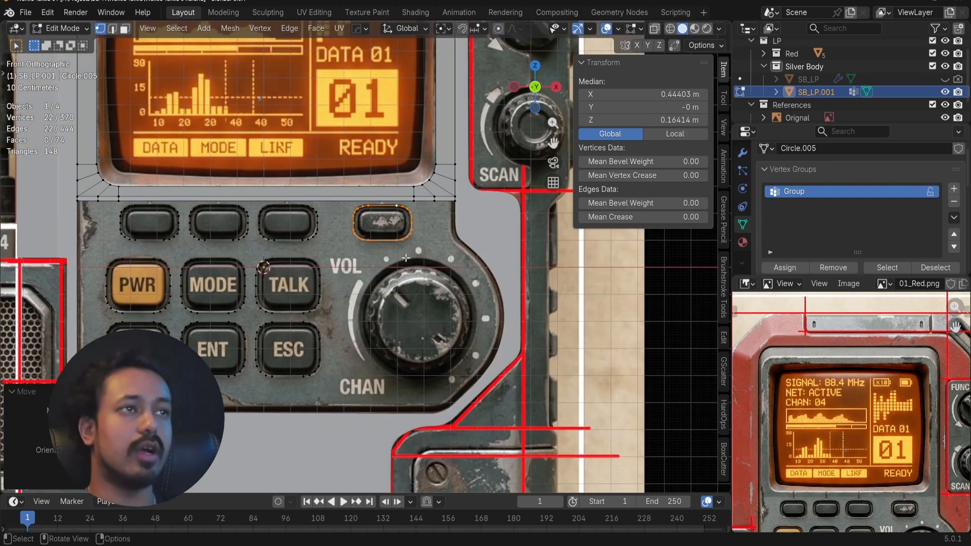
pyautogui.scroll(3, 434, 227)
pyautogui.keyDown('shift'); pyautogui.moveTo(433, 227); pyautogui.dragTo(477, 236, button='middle'); pyautogui.keyUp('shift')
pyautogui.scroll(-2, 477, 236)
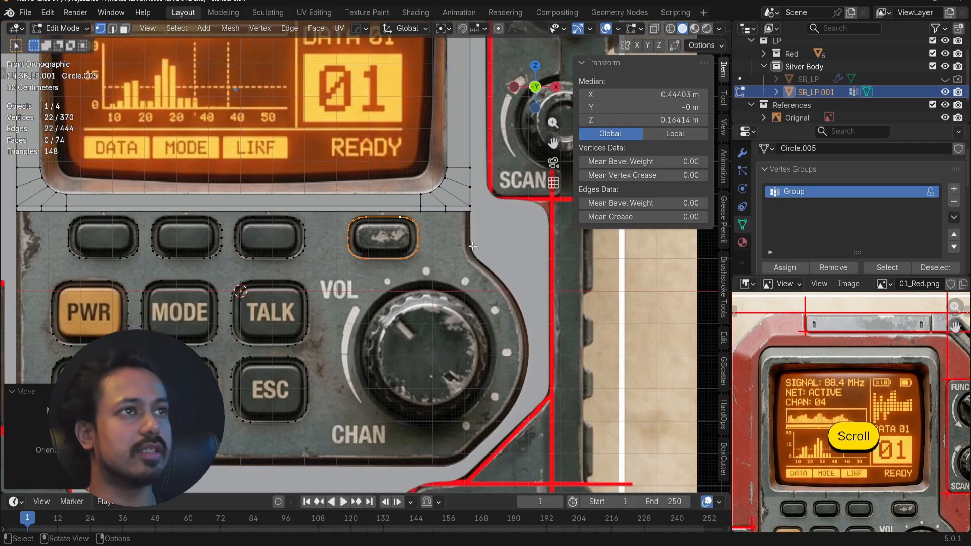
pyautogui.keyDown('shift'); pyautogui.moveTo(493, 289); pyautogui.dragTo(474, 314, button='middle'); pyautogui.keyUp('shift')
pyautogui.press('Tab')
pyautogui.click(466, 264)
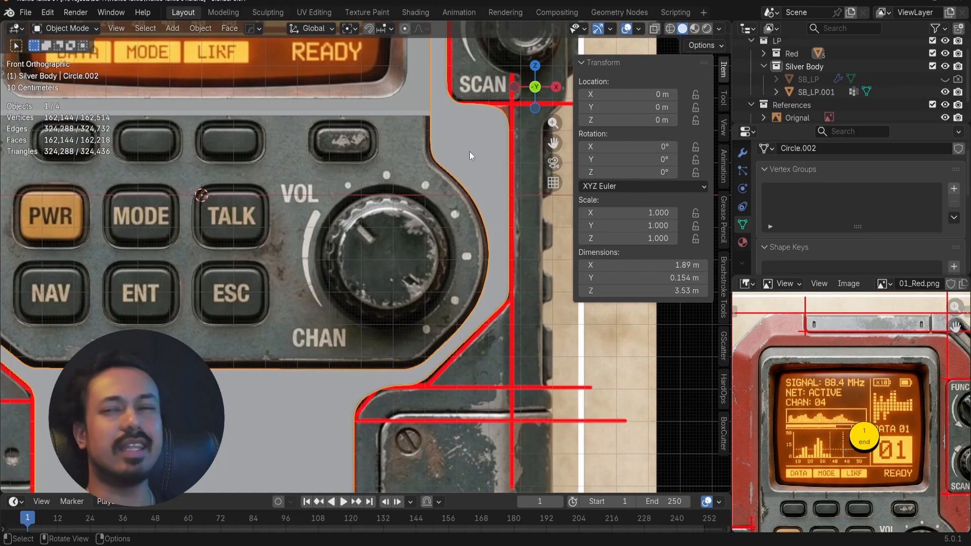
pyautogui.keyDown('shift'); pyautogui.moveTo(469, 150); pyautogui.dragTo(402, 272, button='middle'); pyautogui.keyUp('shift')
pyautogui.click(427, 182)
pyautogui.click(457, 192)
pyautogui.press('Tab')
pyautogui.scroll(4, 447, 210)
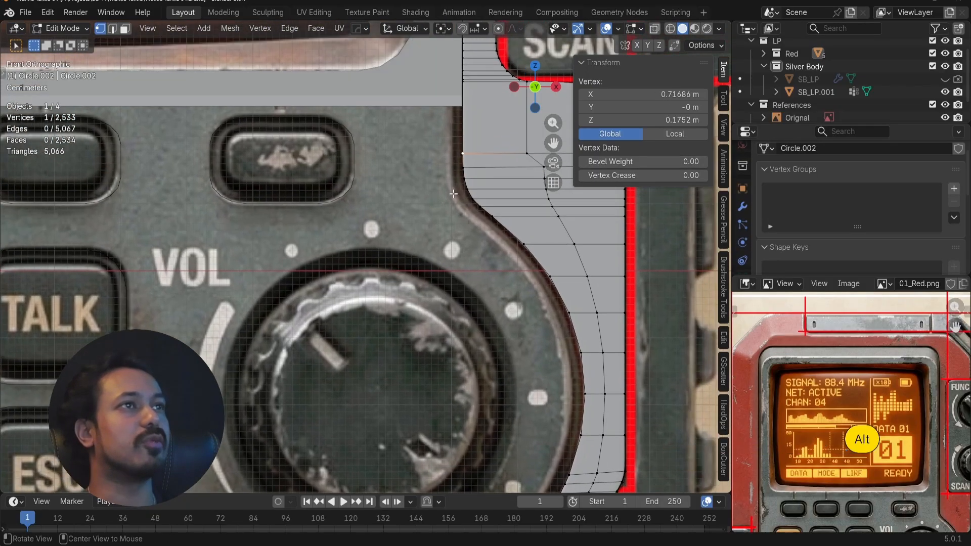
# - Examine the body mesh's inner edge around the VOL/CHAN knob and down to the panel's lower corner
pyautogui.keyDown('alt'); pyautogui.moveTo(466, 189); pyautogui.dragTo(503, 187); pyautogui.keyUp('alt')
pyautogui.keyDown('shift'); pyautogui.moveTo(483, 185); pyautogui.dragTo(459, 245, button='middle'); pyautogui.keyUp('shift')
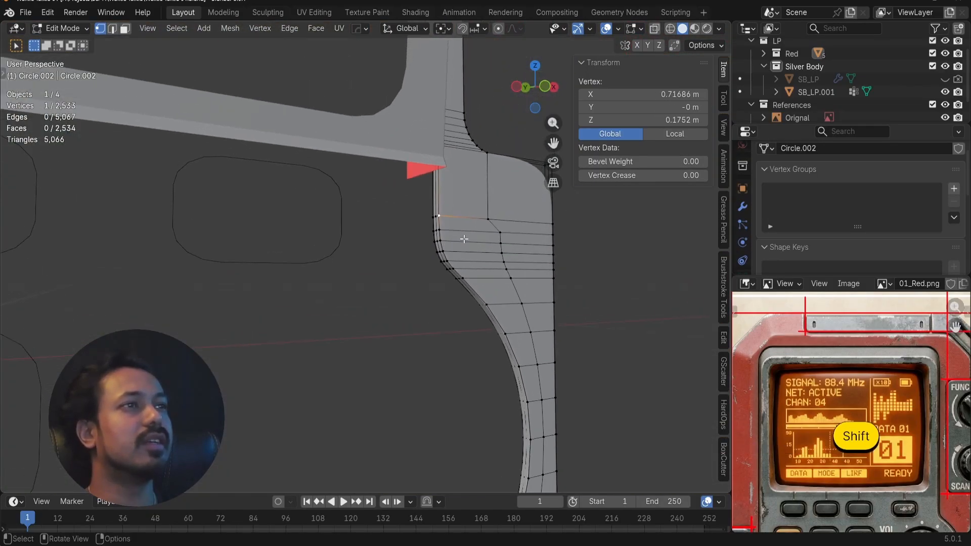
pyautogui.scroll(-6, 464, 238)
pyautogui.keyDown('shift'); pyautogui.moveTo(421, 368); pyautogui.dragTo(470, 228, button='middle'); pyautogui.keyUp('shift')
pyautogui.scroll(5, 465, 266)
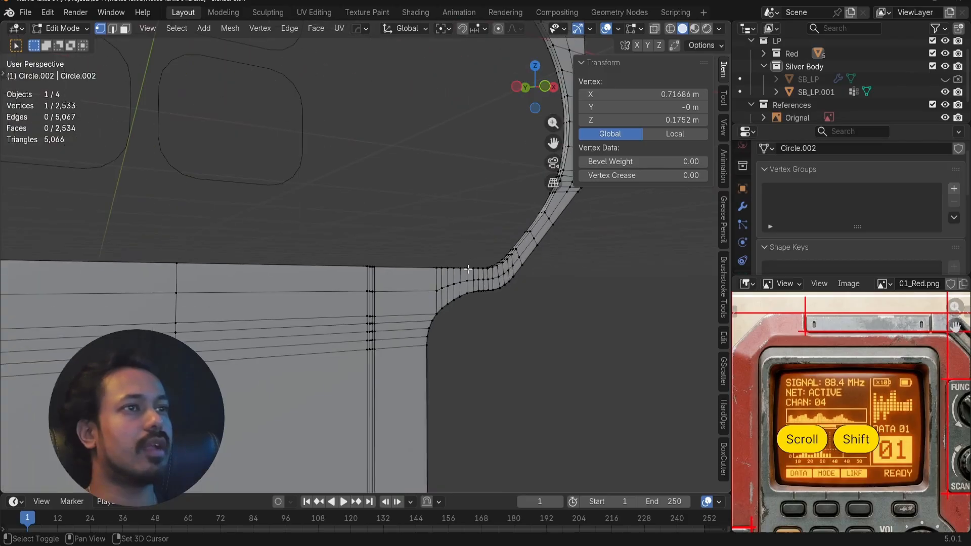
pyautogui.keyDown('shift'); pyautogui.moveTo(459, 269); pyautogui.dragTo(388, 294, button='middle'); pyautogui.keyUp('shift')
pyautogui.press('KP_1')
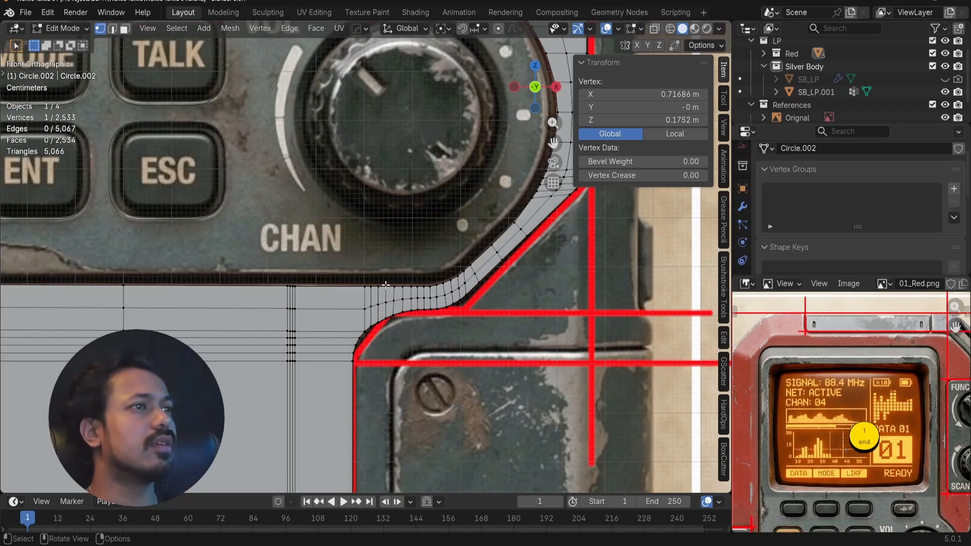
pyautogui.scroll(-4, 408, 283)
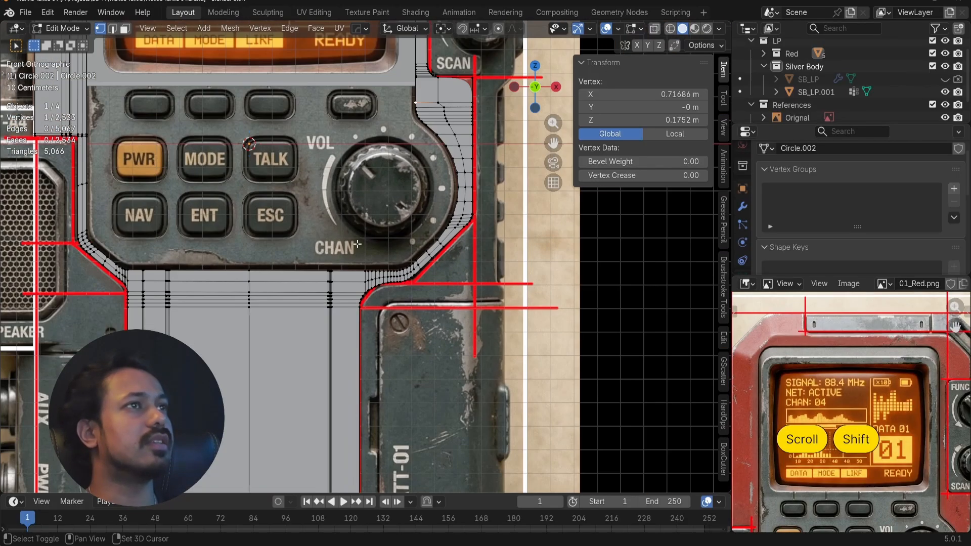
pyautogui.keyDown('shift'); pyautogui.moveTo(364, 241); pyautogui.dragTo(366, 310, button='middle'); pyautogui.keyUp('shift')
pyautogui.scroll(3, 434, 176)
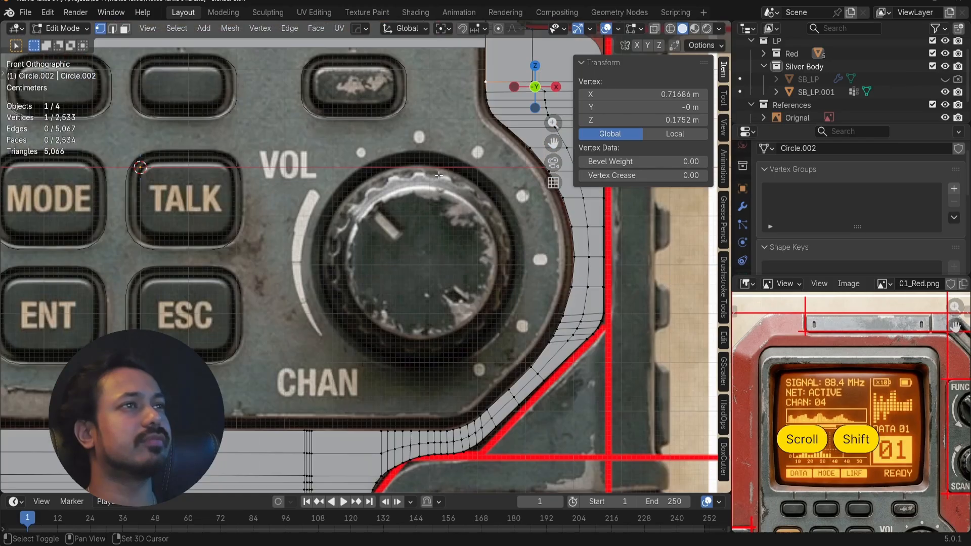
pyautogui.keyDown('shift'); pyautogui.moveTo(434, 177); pyautogui.dragTo(289, 239, button='middle'); pyautogui.keyUp('shift')
pyautogui.keyDown('shift'); pyautogui.moveTo(355, 264); pyautogui.dragTo(476, 137, button='middle'); pyautogui.keyUp('shift')
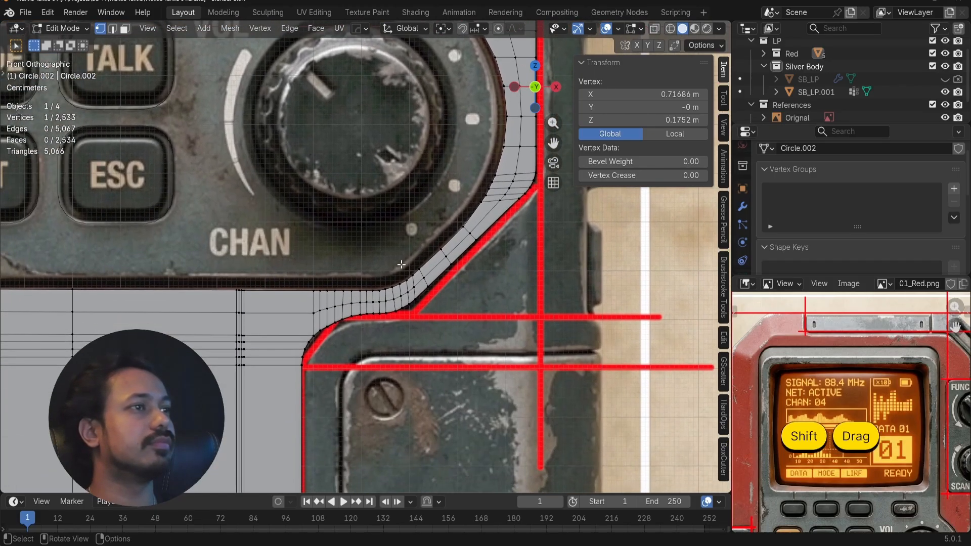
# - Duplicate the body's inner-edge vertex path around the knob down to the lower corner and separate it into its own object
pyautogui.keyDown('ctrl'); pyautogui.click(384, 285); pyautogui.keyUp('ctrl')
pyautogui.scroll(-2, 464, 193)
pyautogui.keyDown('shift'); pyautogui.moveTo(465, 193); pyautogui.dragTo(464, 241, button='middle'); pyautogui.keyUp('shift')
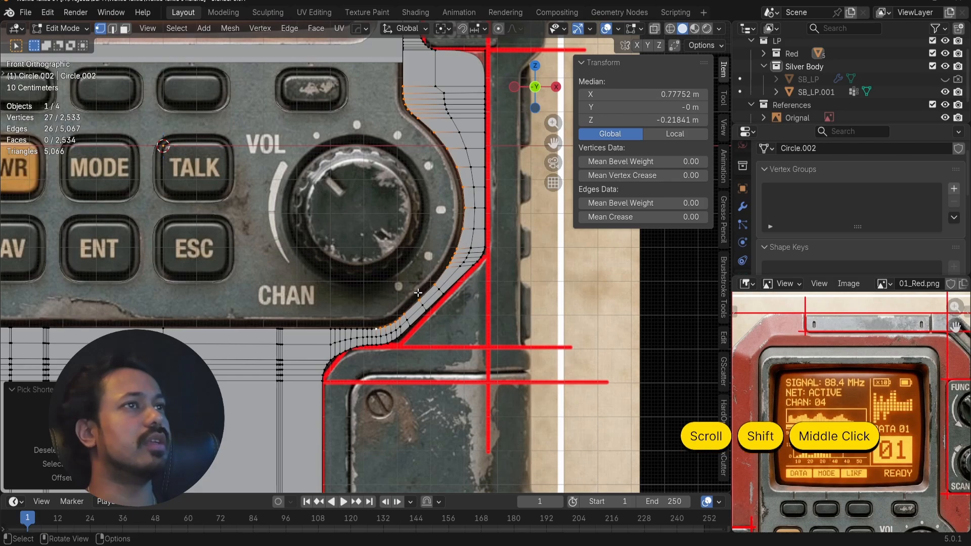
pyautogui.keyDown('shift'); pyautogui.moveTo(420, 294); pyautogui.dragTo(457, 258, button='middle'); pyautogui.keyUp('shift')
pyautogui.scroll(2, 434, 307)
pyautogui.keyDown('shift'); pyautogui.moveTo(435, 290); pyautogui.dragTo(409, 365, button='middle'); pyautogui.keyUp('shift')
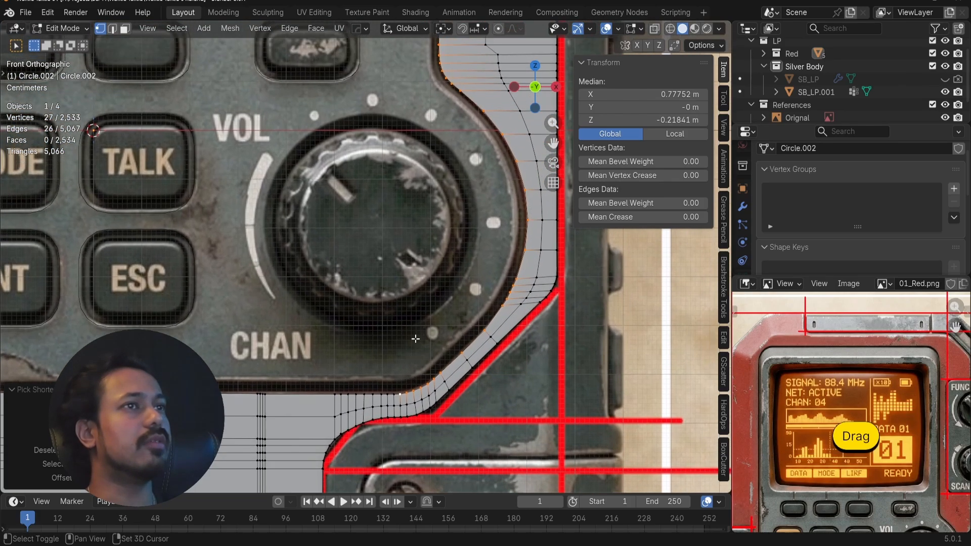
pyautogui.scroll(-2, 435, 220)
pyautogui.keyDown('shift'); pyautogui.moveTo(425, 160); pyautogui.dragTo(432, 221, button='middle'); pyautogui.keyUp('shift')
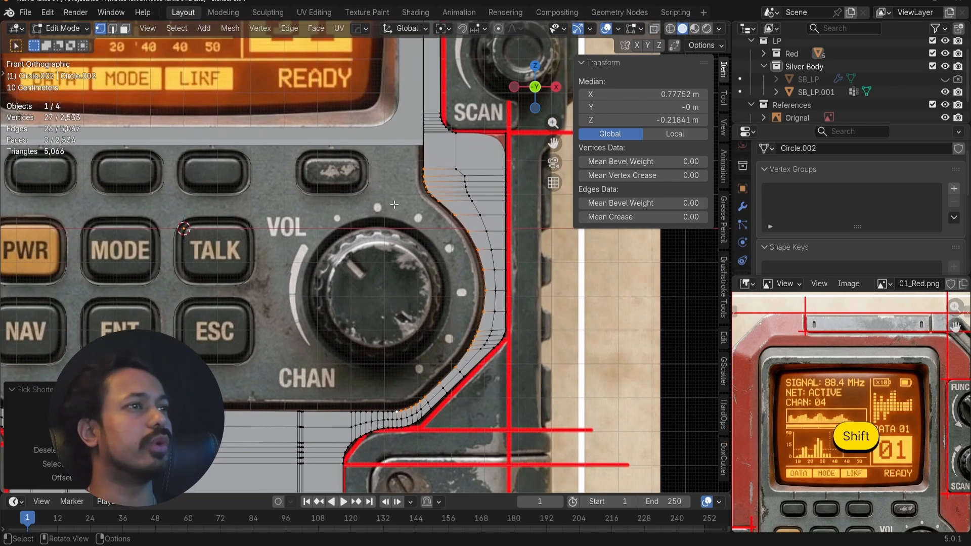
pyautogui.hotkey('shift', 'd')
pyautogui.rightClick(383, 266)
pyautogui.press('p')
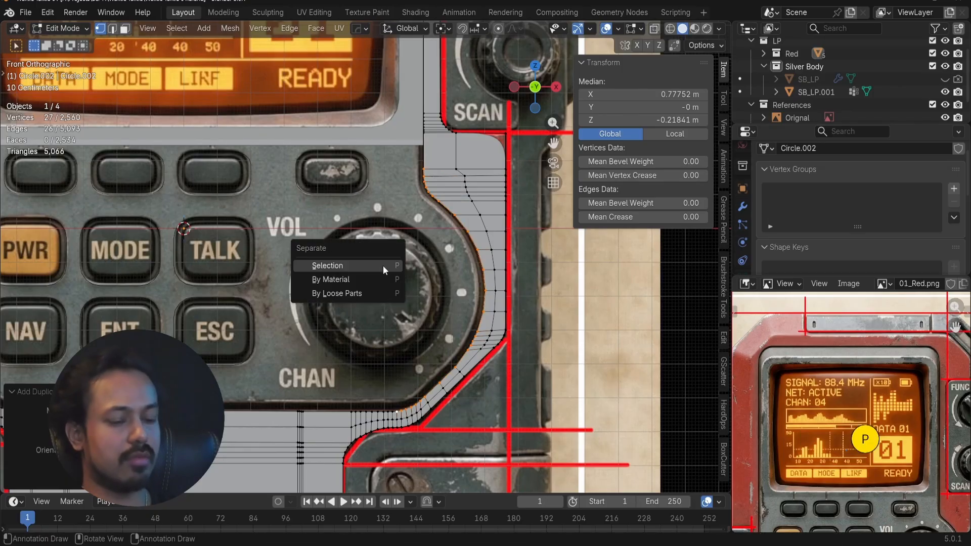
pyautogui.click(382, 266)
pyautogui.press('Tab')
# - Join the separated knob-side edge strip into the panel object SB_LP.001
pyautogui.click(375, 127)
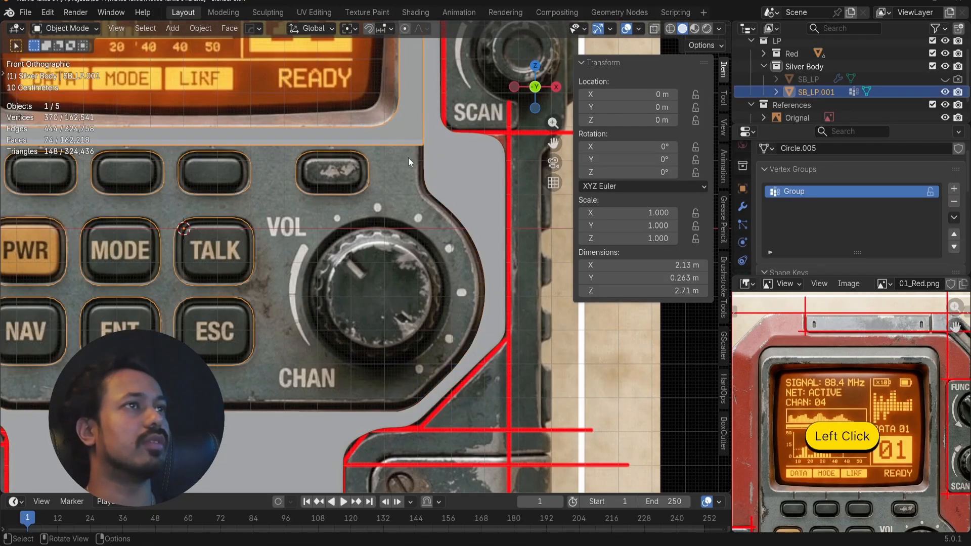
pyautogui.click(440, 203)
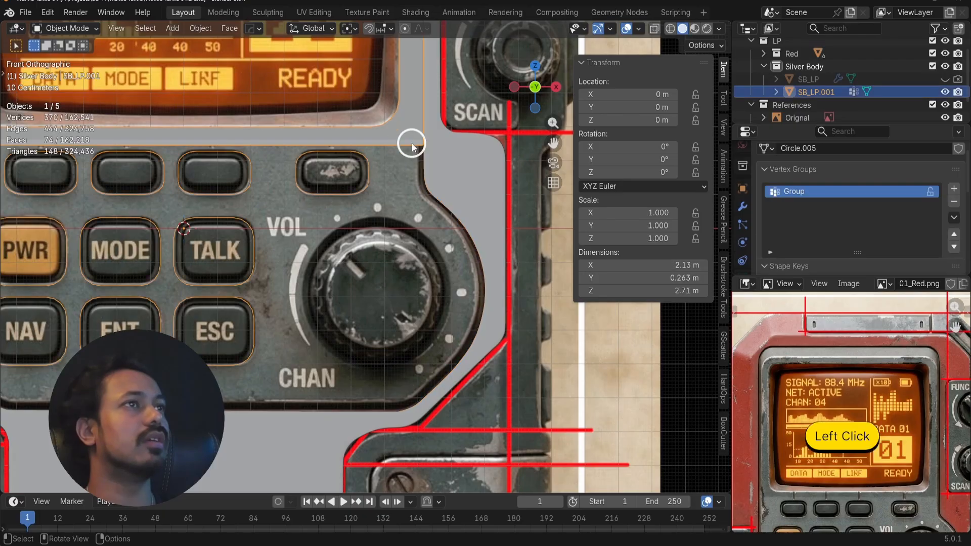
pyautogui.keyDown('shift'); pyautogui.click(424, 181); pyautogui.keyUp('shift')
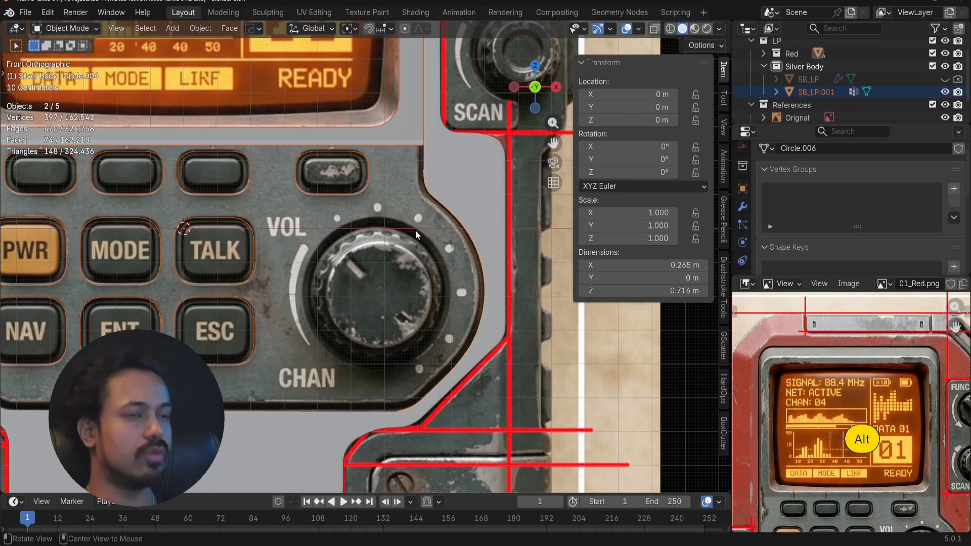
pyautogui.click(423, 182)
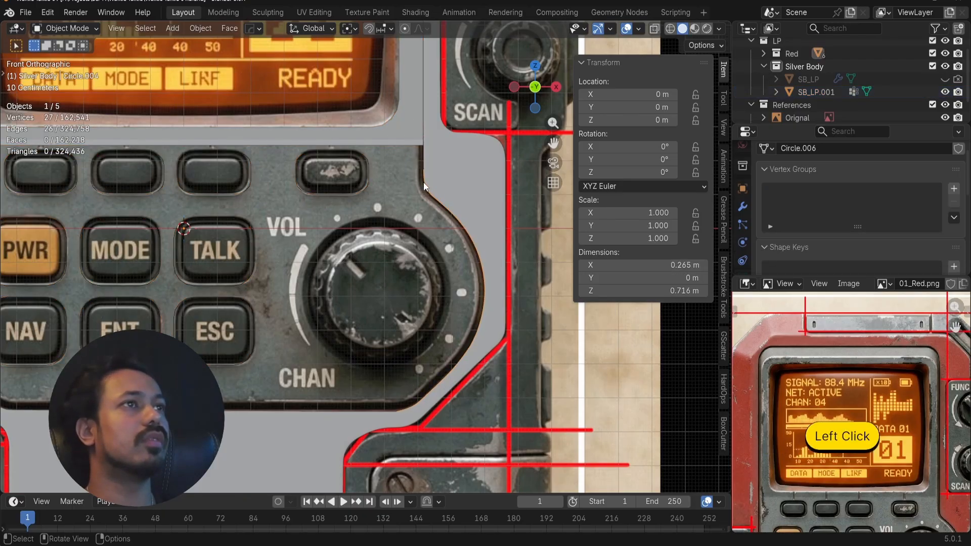
pyautogui.keyDown('shift'); pyautogui.click(408, 147); pyautogui.keyUp('shift')
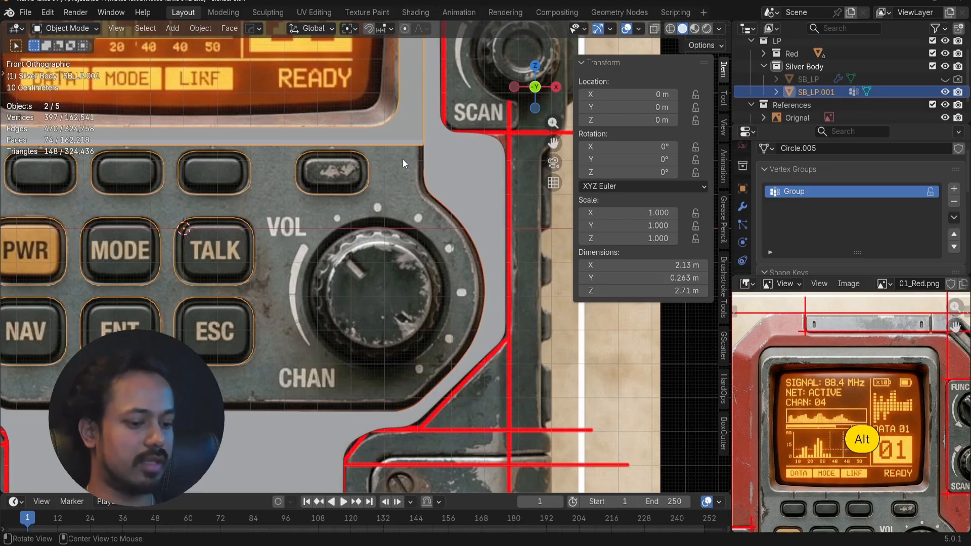
pyautogui.hotkey('alt', 'j')
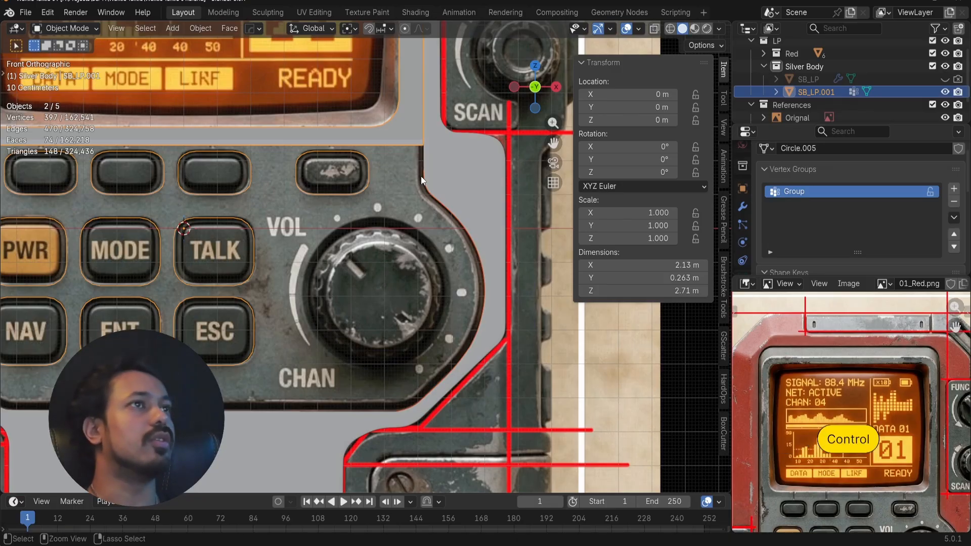
pyautogui.hotkey('ctrl', 'j')
pyautogui.click(423, 180)
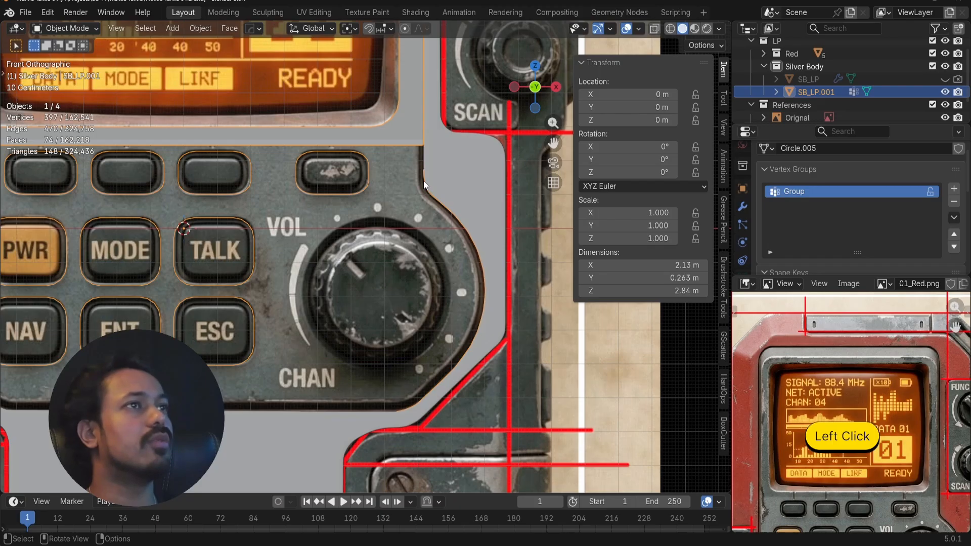
# - Examine the joined panel mesh in edit mode for the depth offset between the screen frame, button outlines and knob-side edge
pyautogui.press('Tab')
pyautogui.keyDown('shift'); pyautogui.moveTo(423, 181); pyautogui.dragTo(451, 145, button='middle'); pyautogui.keyUp('shift')
pyautogui.scroll(3, 390, 223)
pyautogui.keyDown('alt'); pyautogui.click(378, 212); pyautogui.keyUp('alt')
pyautogui.scroll(-3, 397, 219)
pyautogui.click(451, 145)
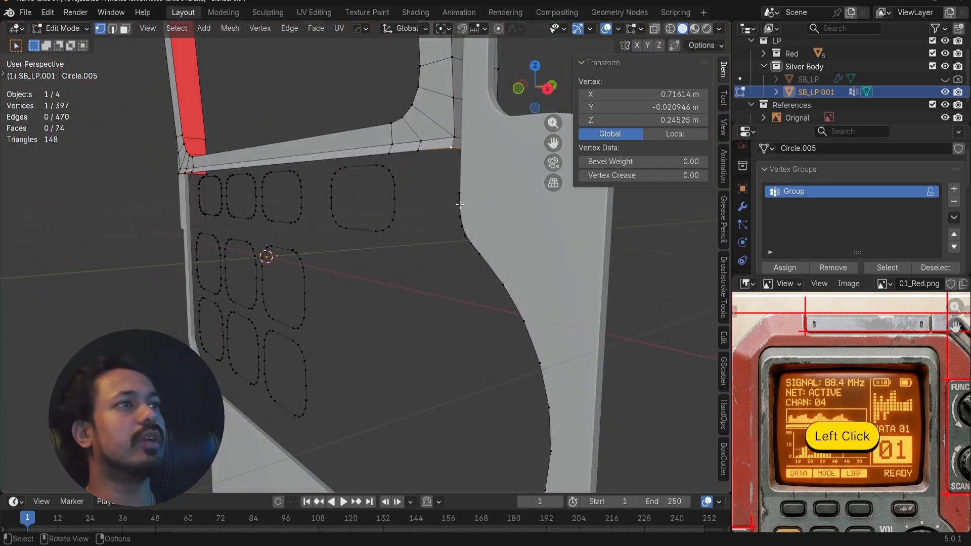
pyautogui.click(385, 181)
pyautogui.keyDown('alt'); pyautogui.moveTo(386, 181); pyautogui.dragTo(368, 191); pyautogui.keyUp('alt')
pyautogui.hotkey('alt', 'a')
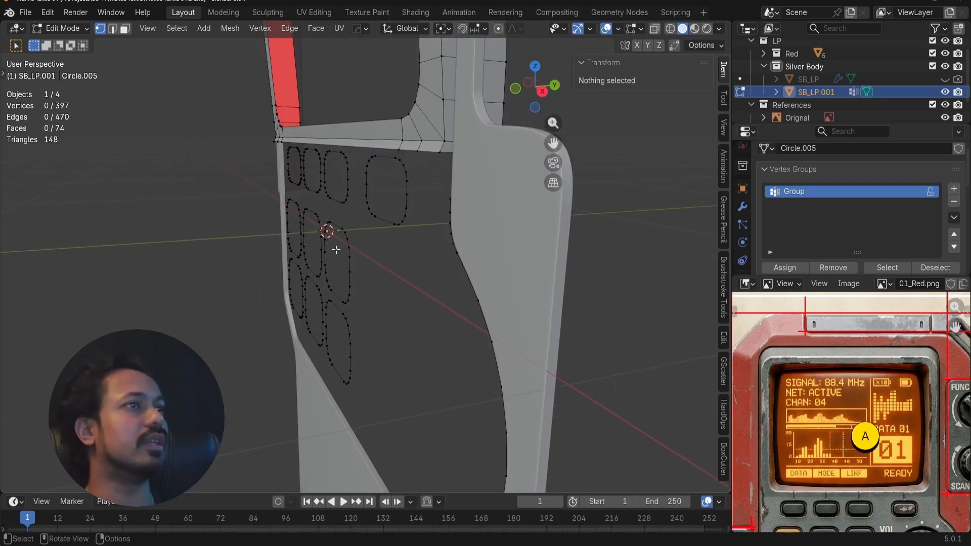
pyautogui.press('KP_1')
pyautogui.scroll(-5, 338, 245)
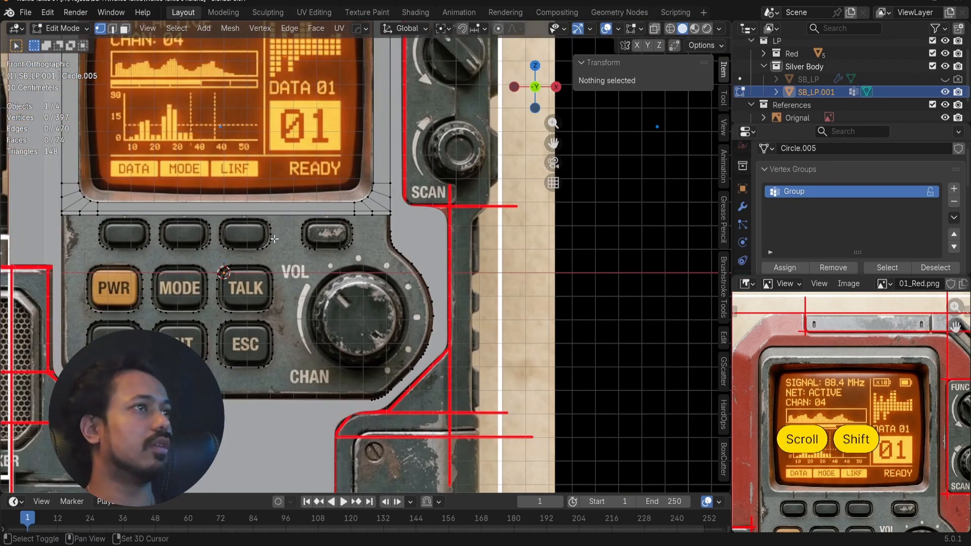
pyautogui.keyDown('shift'); pyautogui.moveTo(337, 244); pyautogui.dragTo(377, 238, button='middle'); pyautogui.keyUp('shift')
pyautogui.keyDown('alt'); pyautogui.moveTo(319, 230); pyautogui.dragTo(245, 232); pyautogui.keyUp('alt')
pyautogui.scroll(3, 392, 201)
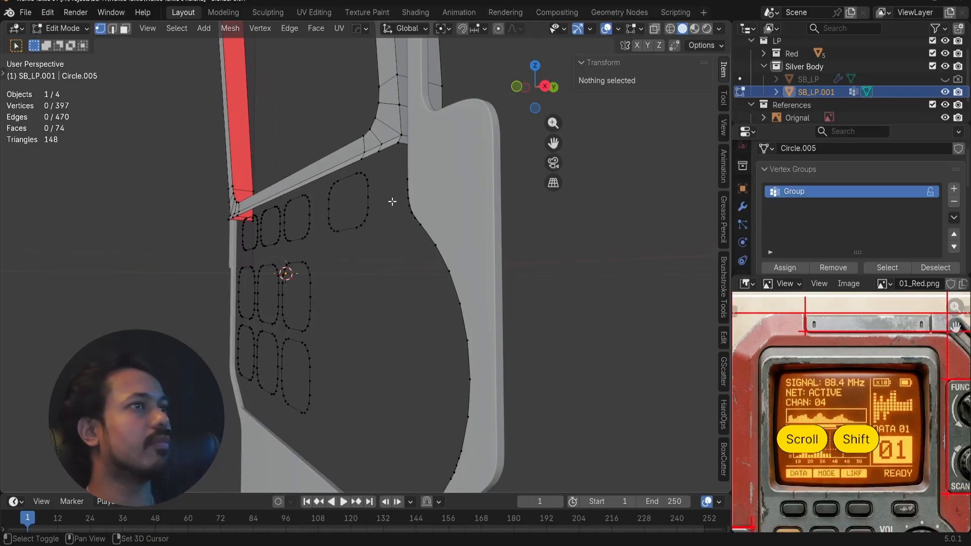
pyautogui.keyDown('shift'); pyautogui.moveTo(392, 202); pyautogui.dragTo(379, 217, button='middle'); pyautogui.keyUp('shift')
pyautogui.keyDown('alt'); pyautogui.moveTo(379, 217); pyautogui.dragTo(454, 212); pyautogui.keyUp('alt')
pyautogui.scroll(3, 238, 257)
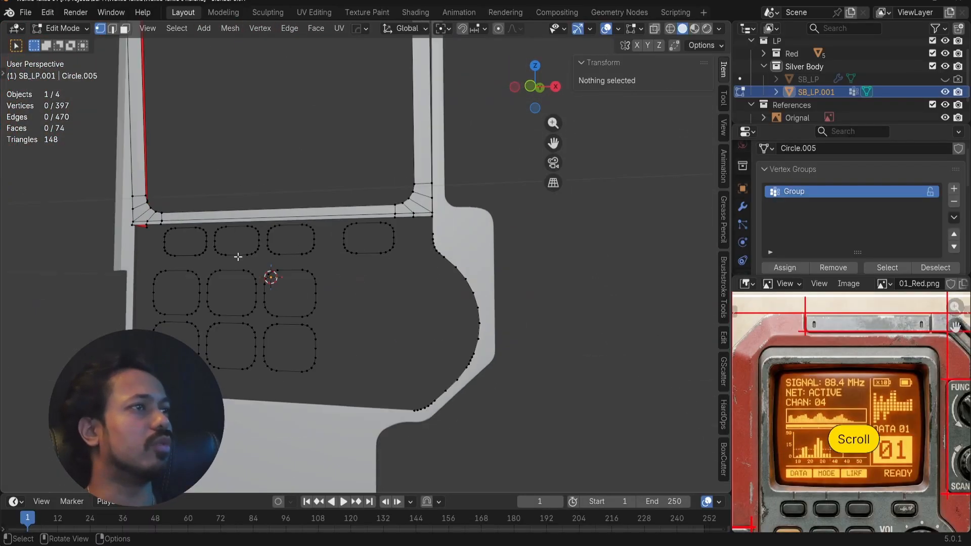
pyautogui.press('KP_1')
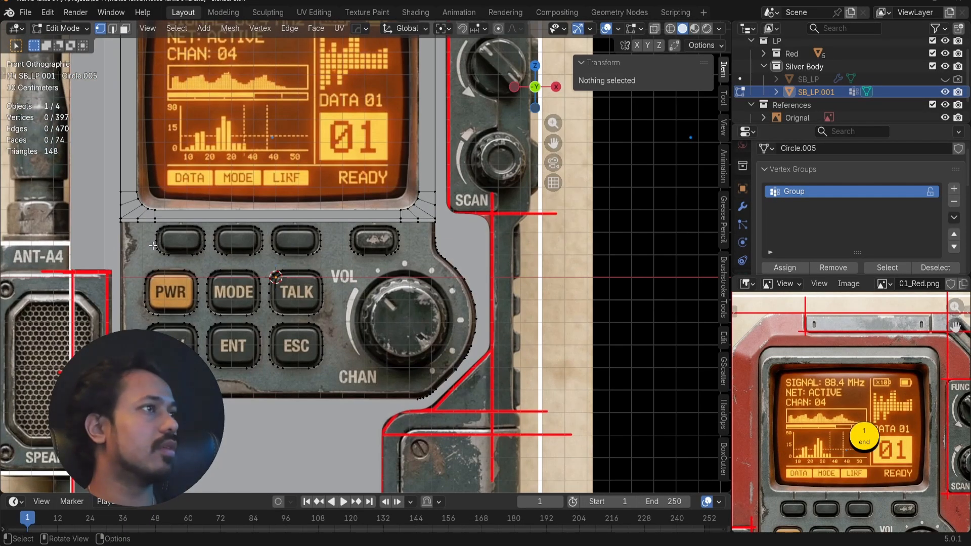
# - Set all button outlines' median Y to -0.020946 m, copied from the screen frame's lower corner vertex beside the knob-side edge
pyautogui.moveTo(132, 225); pyautogui.dragTo(414, 369)
pyautogui.keyDown('alt'); pyautogui.moveTo(381, 290); pyautogui.dragTo(373, 242); pyautogui.keyUp('alt')
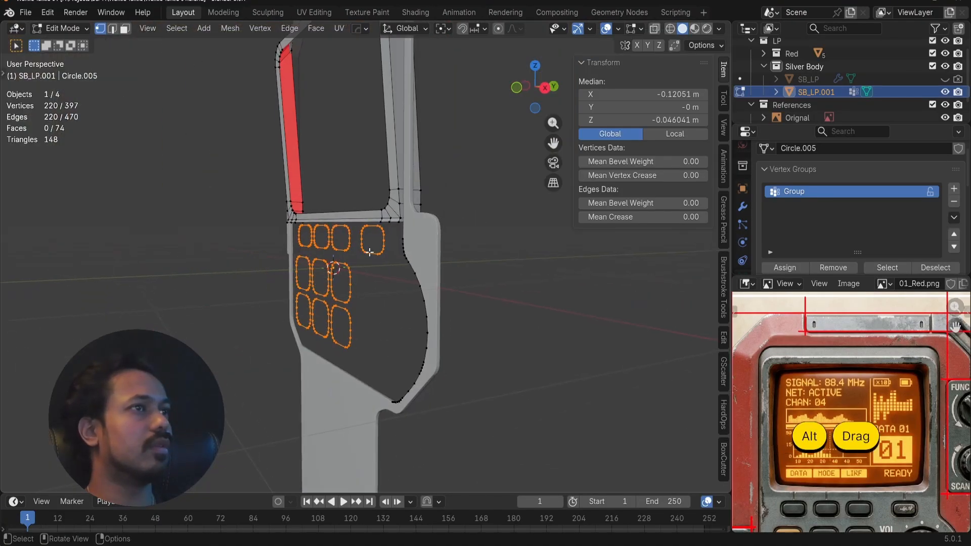
pyautogui.scroll(2, 406, 232)
pyautogui.click(425, 194)
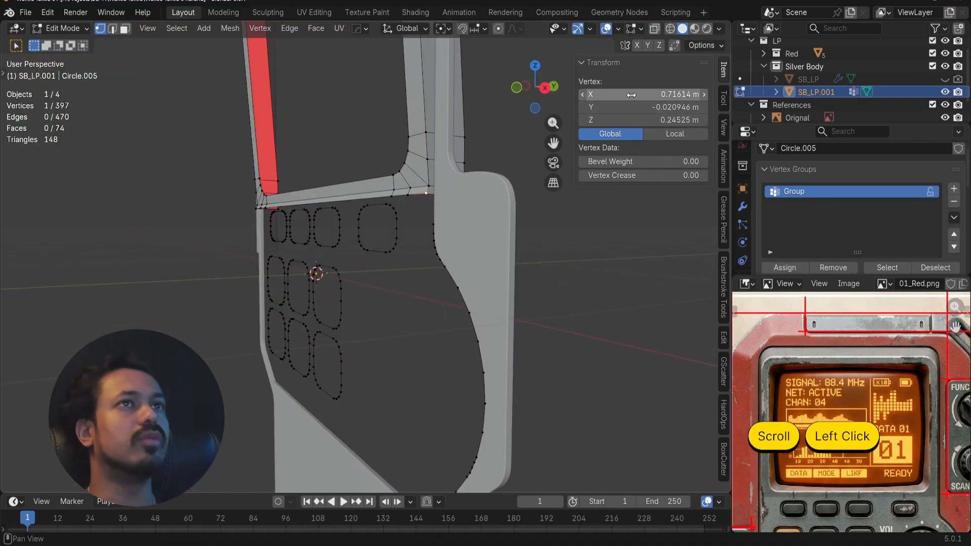
pyautogui.hotkey('ctrl', 'c')
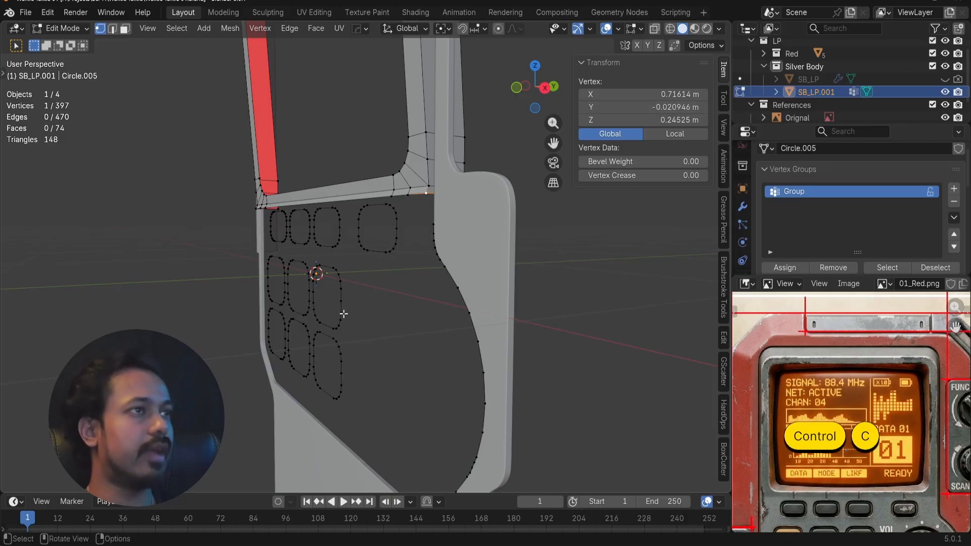
pyautogui.click(420, 305)
pyautogui.hotkey('ctrl', 'z')
pyautogui.hotkey('ctrl', 'z')
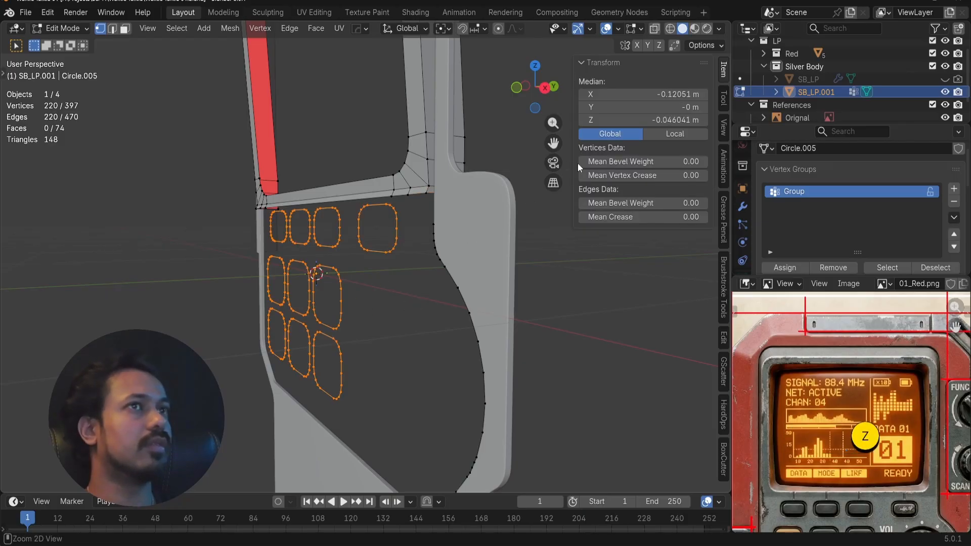
pyautogui.hotkey('ctrl', 'v')
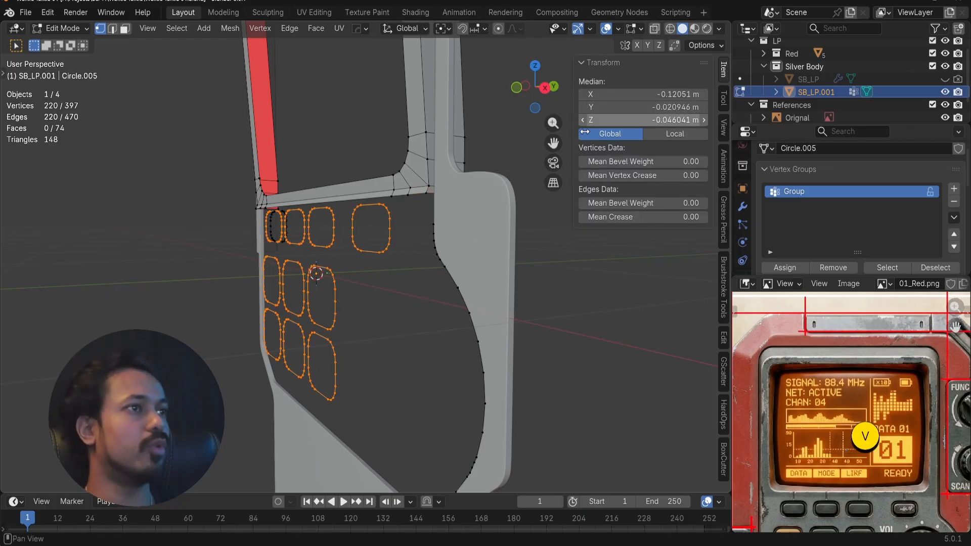
# - Select the whole knob-side edge strip and set its median Y to -0.020946 m
pyautogui.click(438, 244)
pyautogui.hotkey('ctrl', 'v')
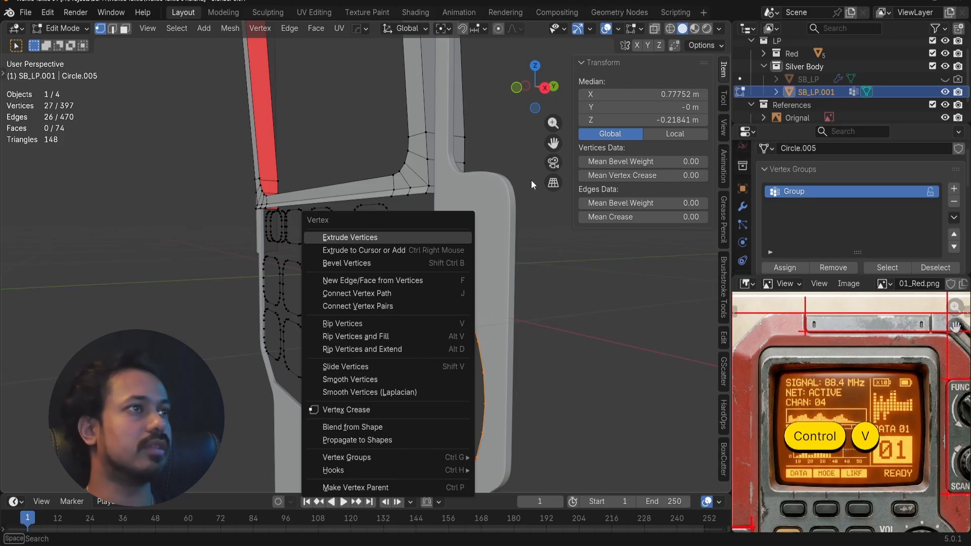
pyautogui.hotkey('ctrl', 'v')
pyautogui.keyDown('alt'); pyautogui.moveTo(386, 275); pyautogui.dragTo(524, 310, button='middle'); pyautogui.keyUp('alt')
pyautogui.press('KP_1')
pyautogui.scroll(-5, 526, 311)
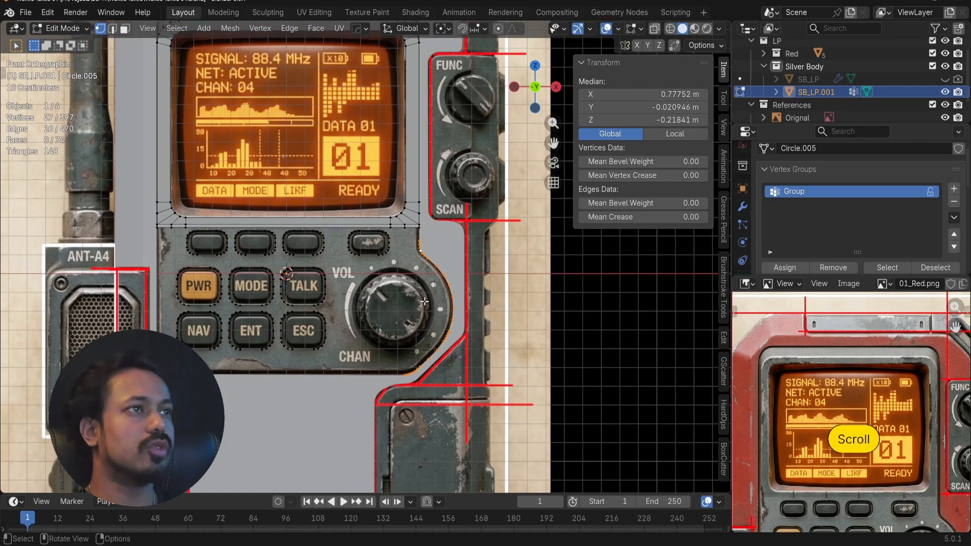
# - Connect the upper end vertex of the knob-side strip to the screen frame's lower corner vertex with an edge
pyautogui.keyDown('alt'); pyautogui.moveTo(526, 311); pyautogui.dragTo(362, 319); pyautogui.keyUp('alt')
pyautogui.scroll(4, 456, 238)
pyautogui.keyDown('shift'); pyautogui.moveTo(455, 238); pyautogui.dragTo(453, 264, button='middle'); pyautogui.keyUp('shift')
pyautogui.keyDown('alt'); pyautogui.moveTo(453, 264); pyautogui.dragTo(396, 251); pyautogui.keyUp('alt')
pyautogui.scroll(4, 457, 256)
pyautogui.moveTo(457, 256)
pyautogui.keyDown('alt'); pyautogui.mouseDown()
pyautogui.moveTo(394, 246)
pyautogui.moveTo(457, 247)
pyautogui.mouseUp(); pyautogui.keyUp('alt')
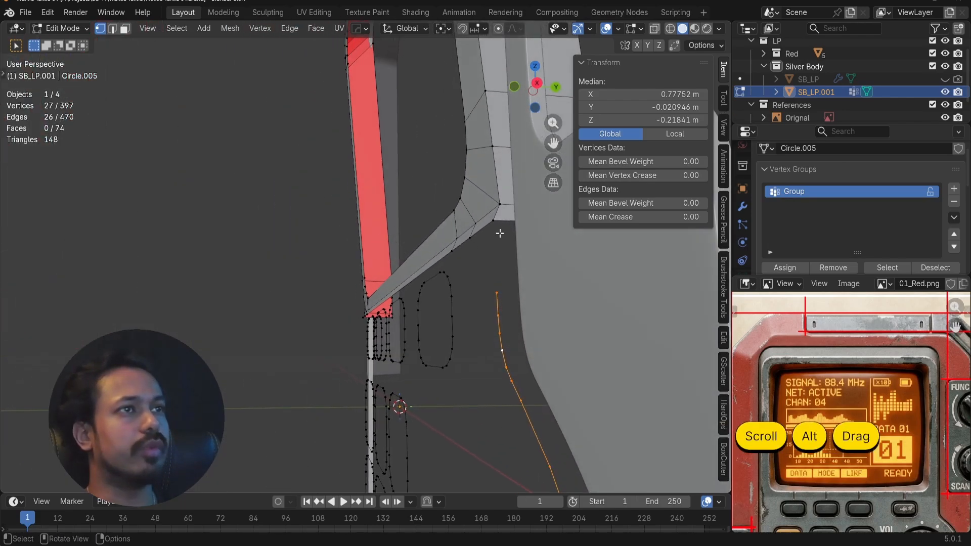
pyautogui.click(500, 277)
pyautogui.keyDown('shift'); pyautogui.click(499, 225); pyautogui.keyUp('shift')
pyautogui.press('f')
pyautogui.press('a')
pyautogui.press('a')
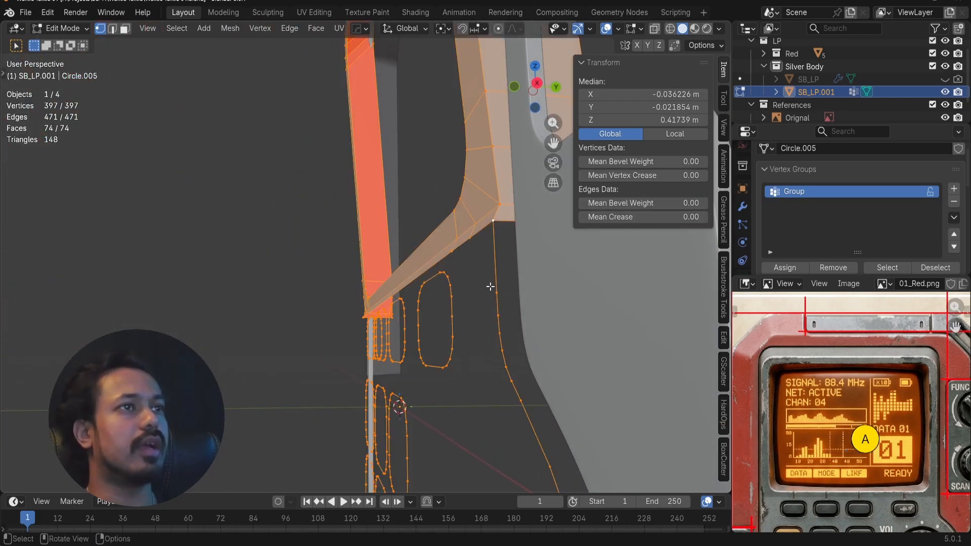
# - Open the body mesh Circle.002 for editing and select its inner-edge vertex beside the PWR button
pyautogui.scroll(-2, 490, 287)
pyautogui.keyDown('alt'); pyautogui.moveTo(490, 286); pyautogui.dragTo(499, 334); pyautogui.keyUp('alt')
pyautogui.scroll(2, 499, 333)
pyautogui.keyDown('alt'); pyautogui.moveTo(489, 262); pyautogui.dragTo(431, 254); pyautogui.keyUp('alt')
pyautogui.scroll(-2, 471, 249)
pyautogui.keyDown('shift'); pyautogui.moveTo(470, 250); pyautogui.dragTo(388, 364, button='middle'); pyautogui.keyUp('shift')
pyautogui.moveTo(459, 225); pyautogui.dragTo(490, 297, button='middle')
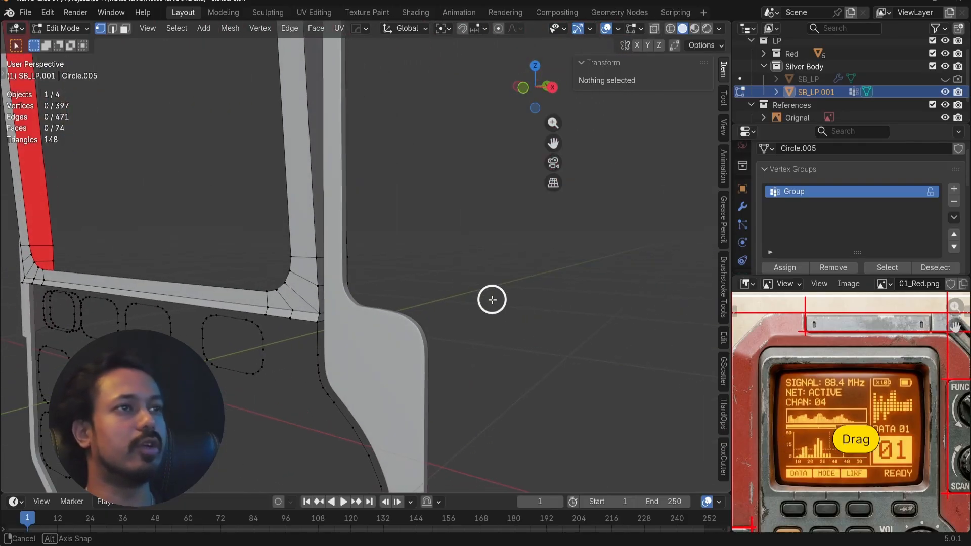
pyautogui.press('KP_1')
pyautogui.scroll(-3, 371, 325)
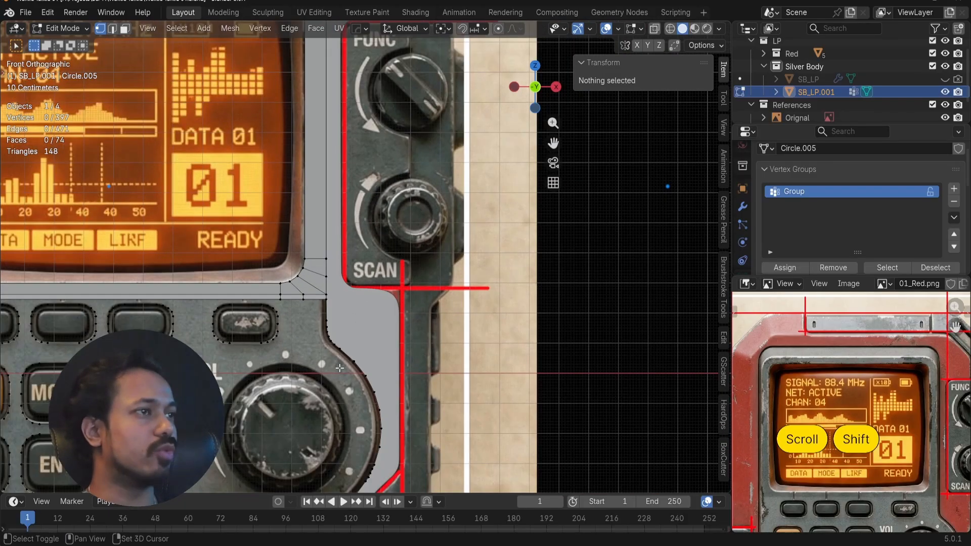
pyautogui.keyDown('shift'); pyautogui.moveTo(370, 324); pyautogui.dragTo(518, 202, button='middle'); pyautogui.keyUp('shift')
pyautogui.scroll(-1, 425, 318)
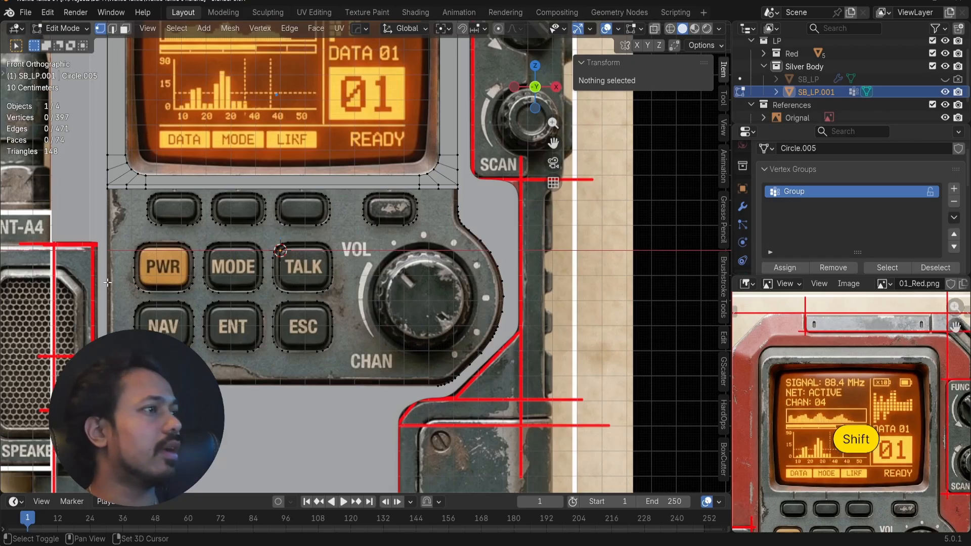
pyautogui.keyDown('shift'); pyautogui.moveTo(107, 283); pyautogui.dragTo(313, 384, button='middle'); pyautogui.keyUp('shift')
pyautogui.press('Tab')
pyautogui.click(304, 418)
pyautogui.press('Tab')
pyautogui.scroll(2, 331, 209)
pyautogui.scroll(4, 315, 270)
pyautogui.keyDown('shift'); pyautogui.moveTo(280, 305); pyautogui.dragTo(304, 252, button='middle'); pyautogui.keyUp('shift')
pyautogui.click(297, 272)
# - Select the body's inner-edge vertex path from beside the PWR button down around the speaker-side corner onto the panel's lower edge
pyautogui.keyDown('alt'); pyautogui.moveTo(312, 271); pyautogui.dragTo(289, 273); pyautogui.keyUp('alt')
pyautogui.scroll(-4, 289, 273)
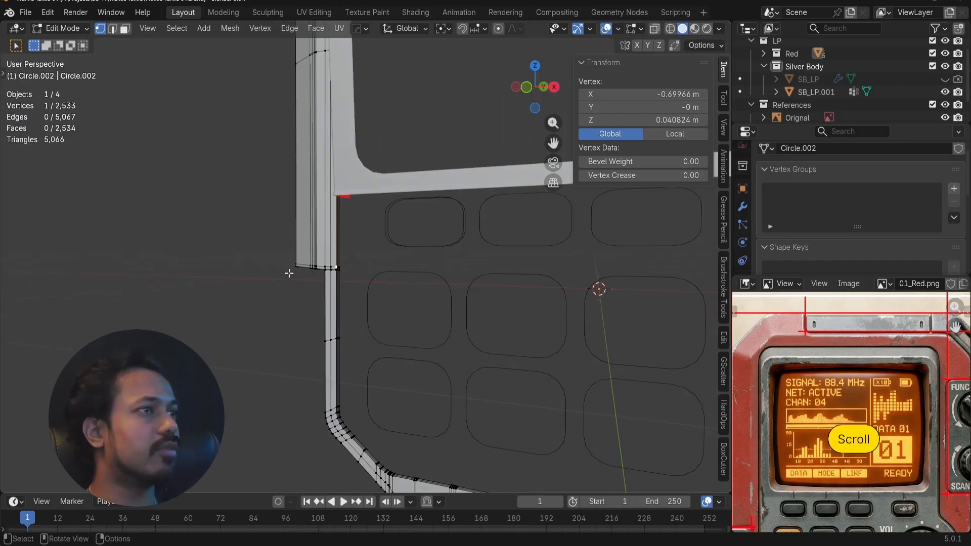
pyautogui.keyDown('shift'); pyautogui.moveTo(289, 273); pyautogui.dragTo(342, 206, button='middle'); pyautogui.keyUp('shift')
pyautogui.press('KP_1')
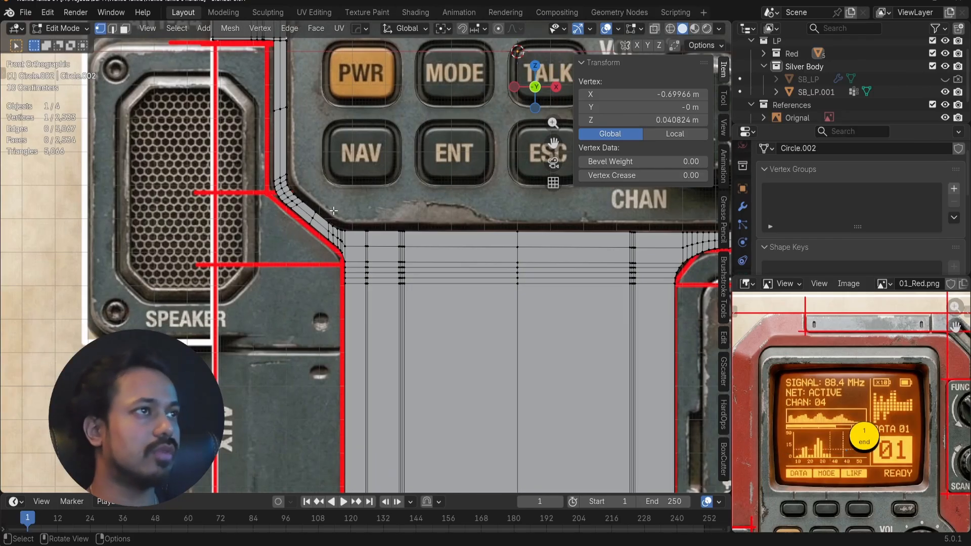
pyautogui.scroll(7, 331, 200)
pyautogui.keyDown('shift'); pyautogui.moveTo(326, 174); pyautogui.dragTo(354, 446, button='middle'); pyautogui.keyUp('shift')
pyautogui.keyDown('ctrl'); pyautogui.click(369, 244); pyautogui.keyUp('ctrl')
pyautogui.scroll(-4, 379, 229)
pyautogui.scroll(3, 294, 270)
pyautogui.scroll(3, 293, 270)
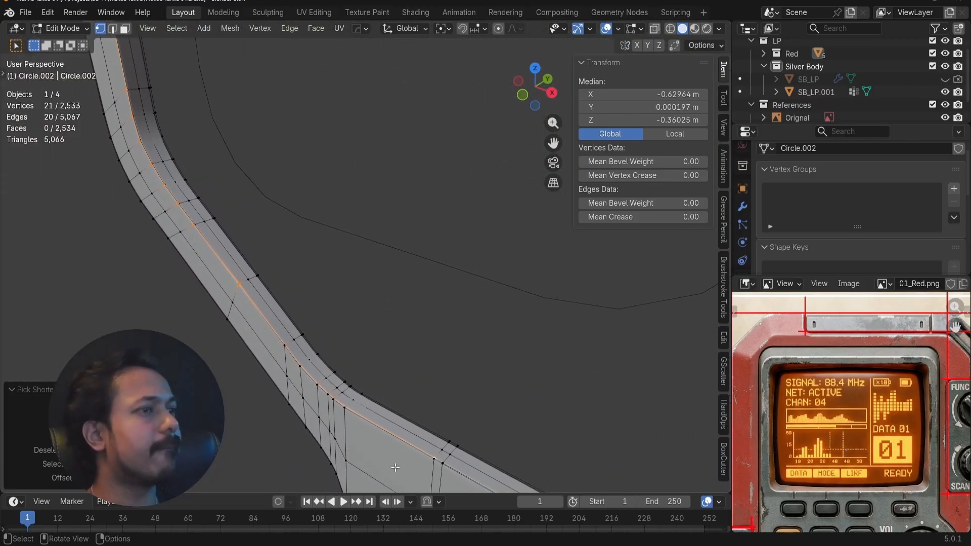
pyautogui.keyDown('ctrl'); pyautogui.click(433, 458); pyautogui.keyUp('ctrl')
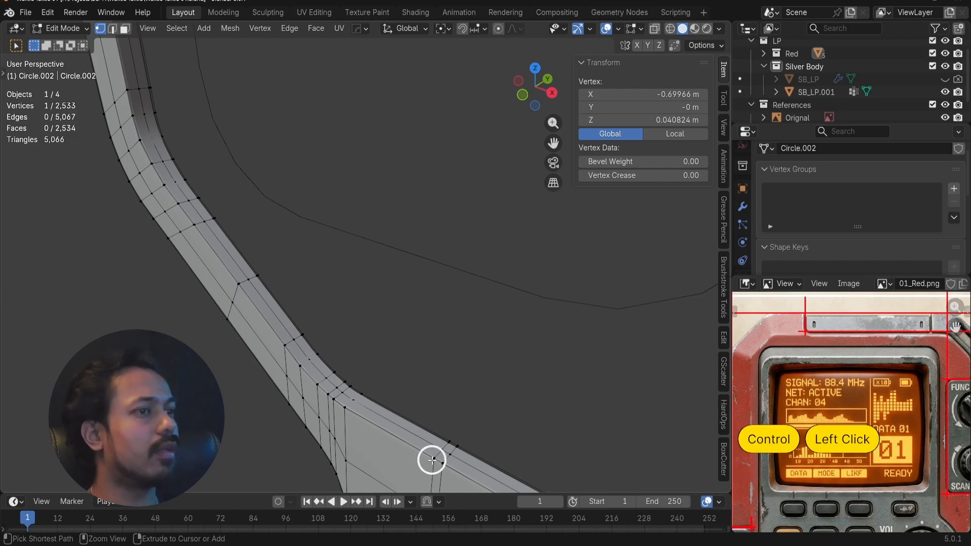
pyautogui.scroll(-2, 360, 275)
# - Duplicate the selected speaker-side edge path in place and separate it into its own object
pyautogui.hotkey('shift', 'd')
pyautogui.rightClick(359, 275)
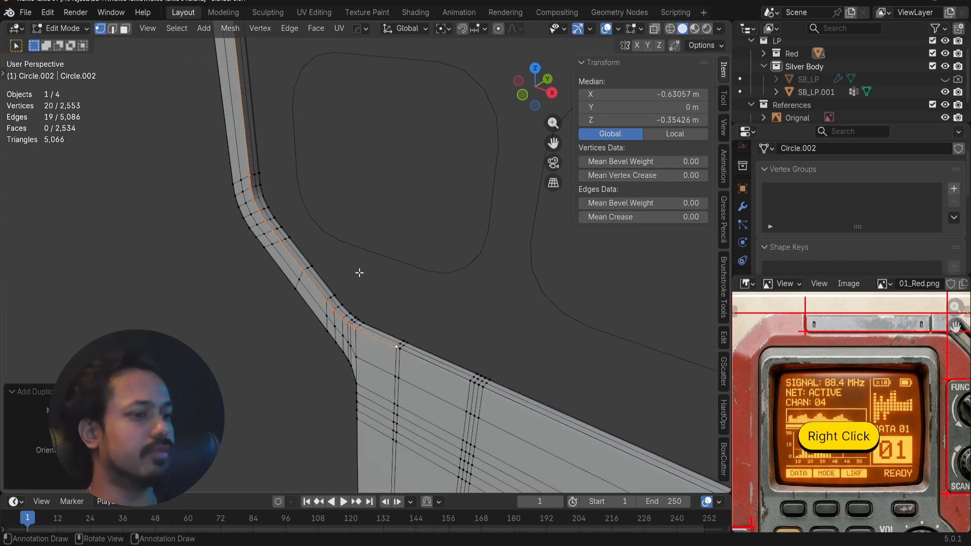
pyautogui.press('p')
pyautogui.click(359, 274)
pyautogui.press('Tab')
pyautogui.scroll(-3, 369, 205)
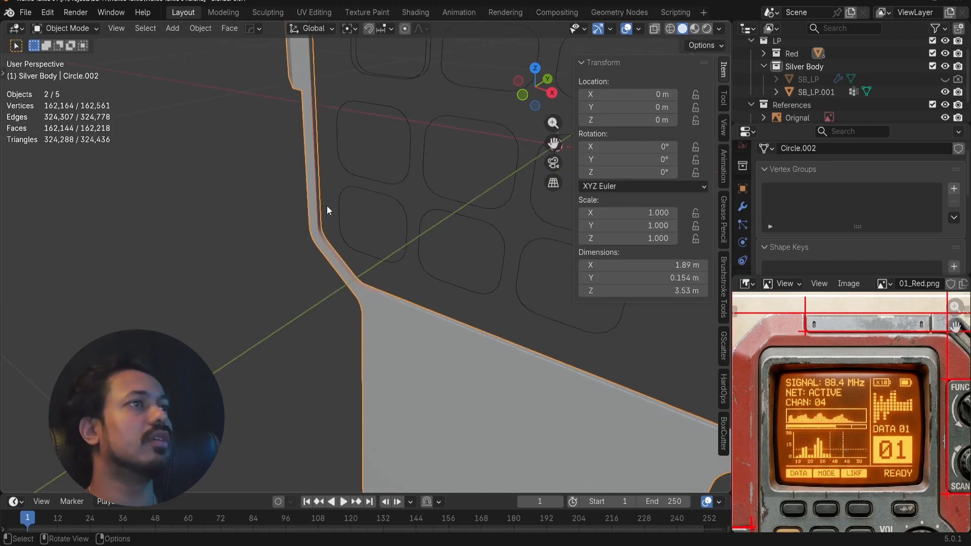
# - Join the separated speaker-side edge strip into the panel object SB_LP.001
pyautogui.click(326, 162)
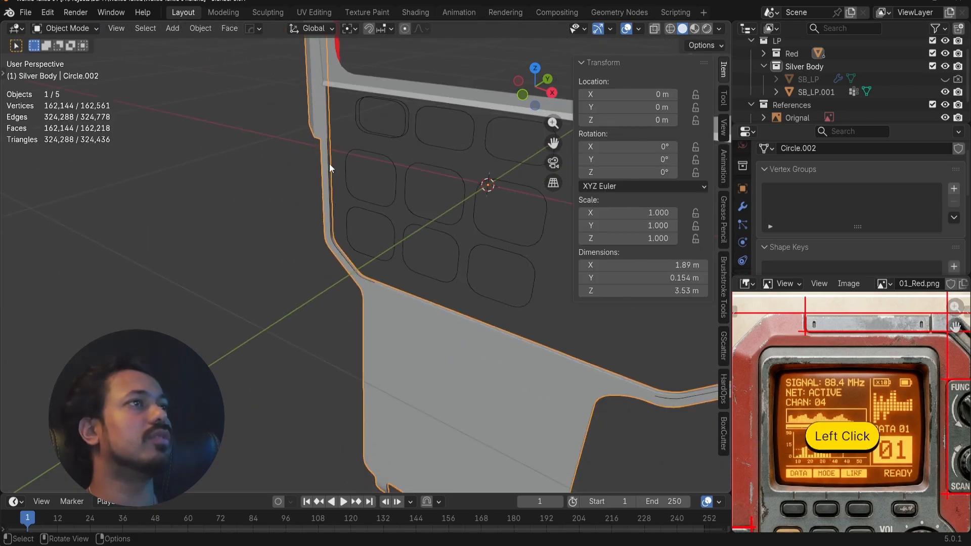
pyautogui.keyDown('shift'); pyautogui.click(389, 91); pyautogui.keyUp('shift')
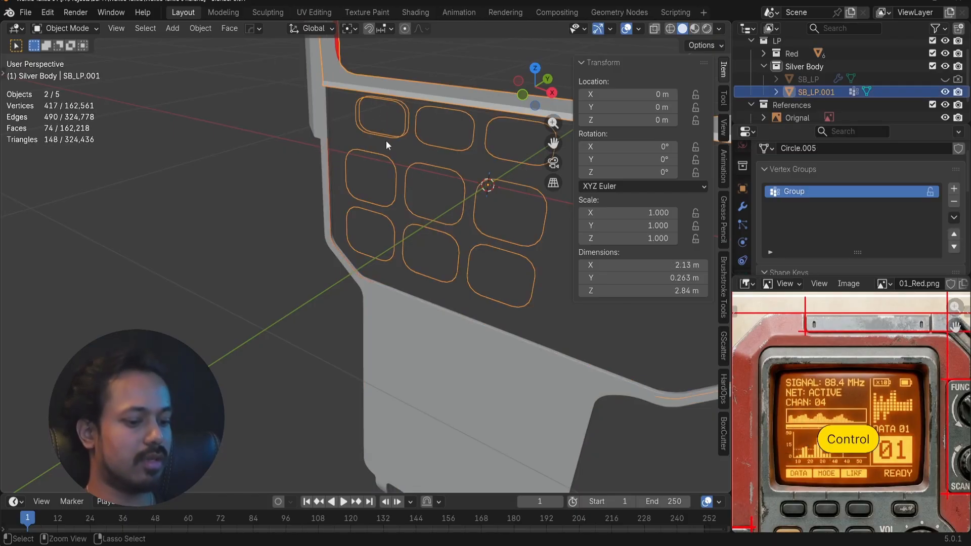
pyautogui.hotkey('ctrl', 'j')
pyautogui.press('KP_1')
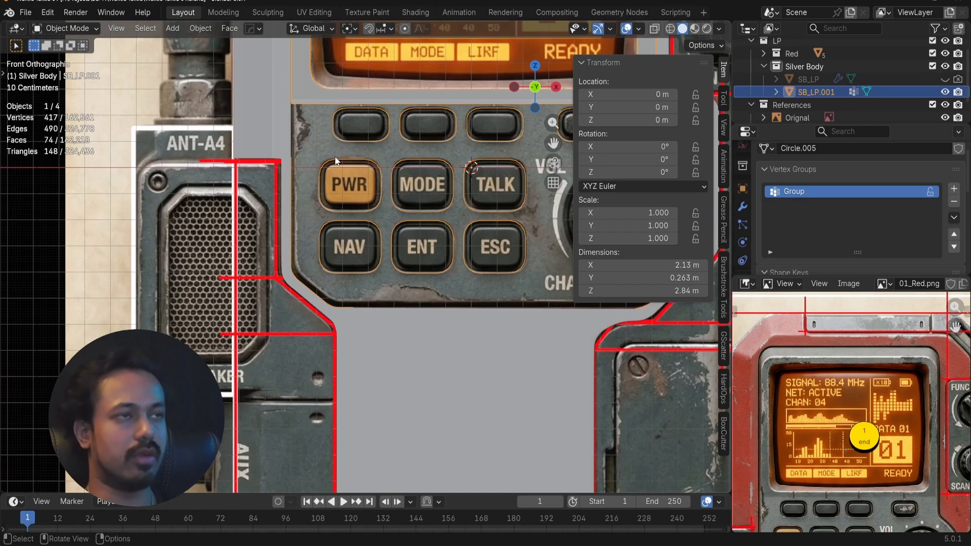
# - Edit SB_LP.001 and set the speaker-side edge strip's Y median to -0.020946 m, clearing the selection when done
pyautogui.press('Tab')
pyautogui.keyDown('shift'); pyautogui.moveTo(301, 128); pyautogui.dragTo(289, 231, button='middle'); pyautogui.keyUp('shift')
pyautogui.keyDown('alt'); pyautogui.moveTo(288, 231); pyautogui.dragTo(250, 233); pyautogui.keyUp('alt')
pyautogui.scroll(4, 250, 233)
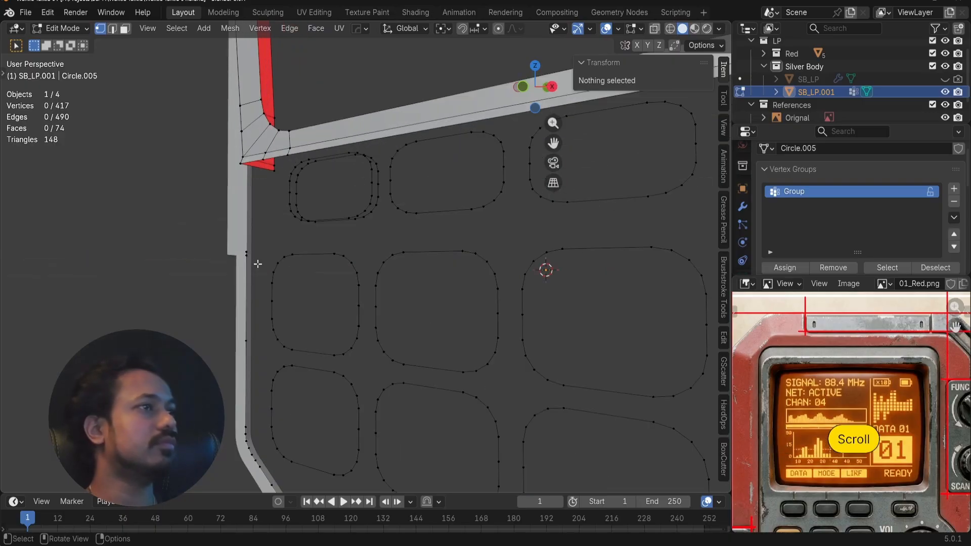
pyautogui.keyDown('alt'); pyautogui.click(243, 266); pyautogui.keyUp('alt')
pyautogui.scroll(-4, 243, 266)
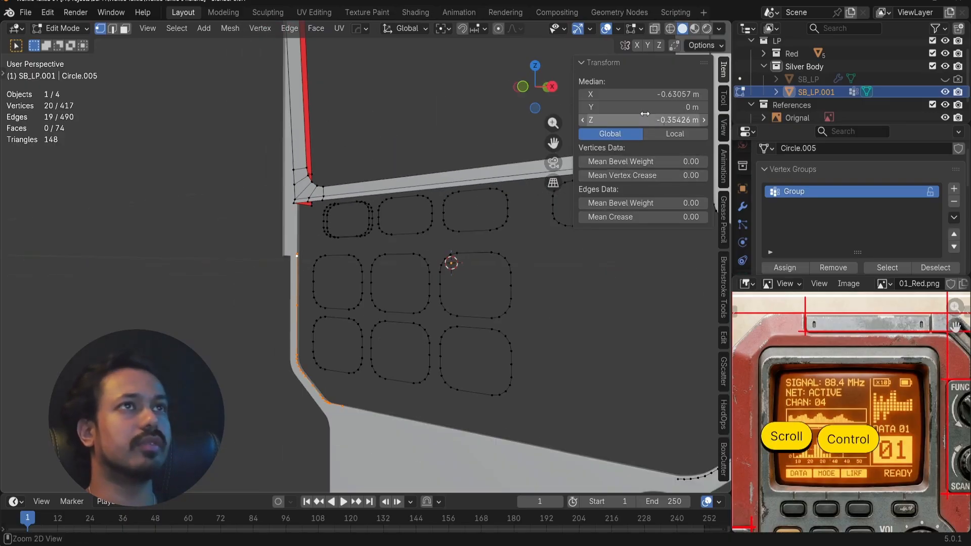
pyautogui.write('-0.020946')
pyautogui.keyDown('alt'); pyautogui.click(421, 279); pyautogui.keyUp('alt')
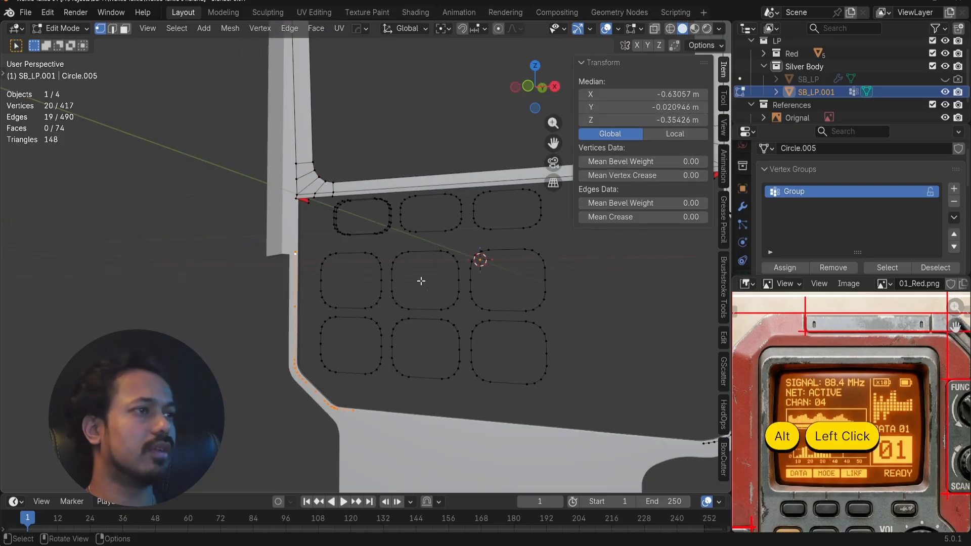
pyautogui.press('KP_1')
pyautogui.scroll(4, 354, 240)
pyautogui.keyDown('shift'); pyautogui.moveTo(304, 207); pyautogui.dragTo(340, 241, button='middle'); pyautogui.keyUp('shift')
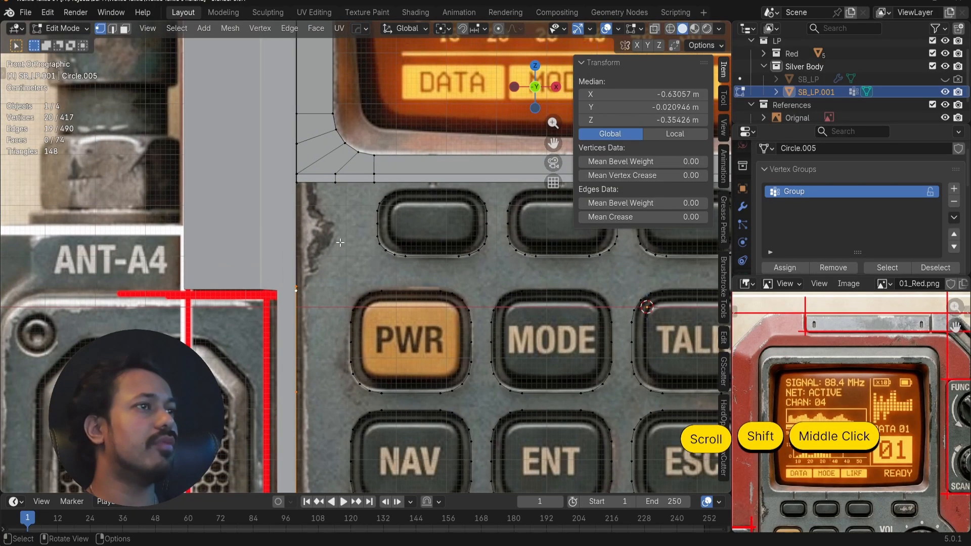
pyautogui.press('a')
pyautogui.press('a')
# - Hide the Red collection and delete the duplicate outline of the first small button above PWR
pyautogui.keyDown('alt'); pyautogui.moveTo(347, 238); pyautogui.dragTo(325, 249); pyautogui.keyUp('alt')
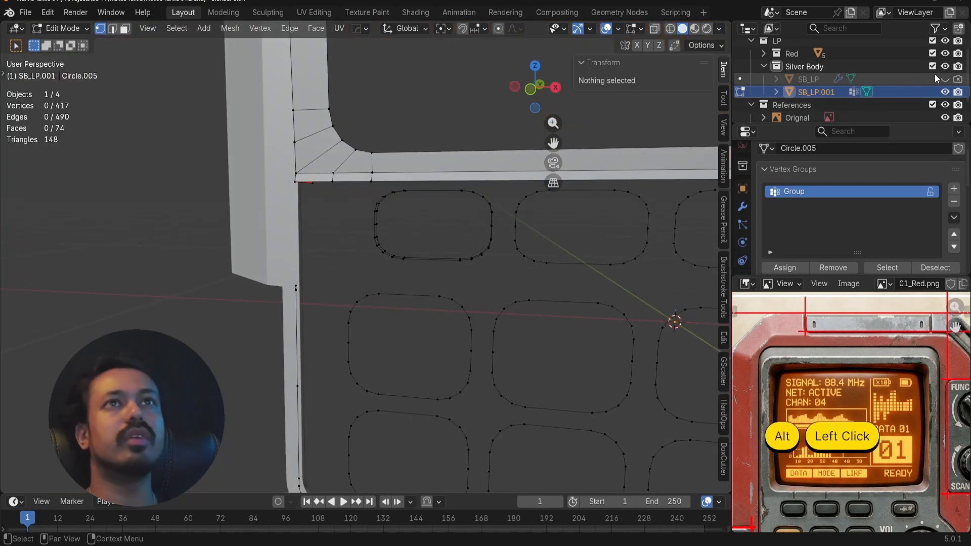
pyautogui.click(945, 53)
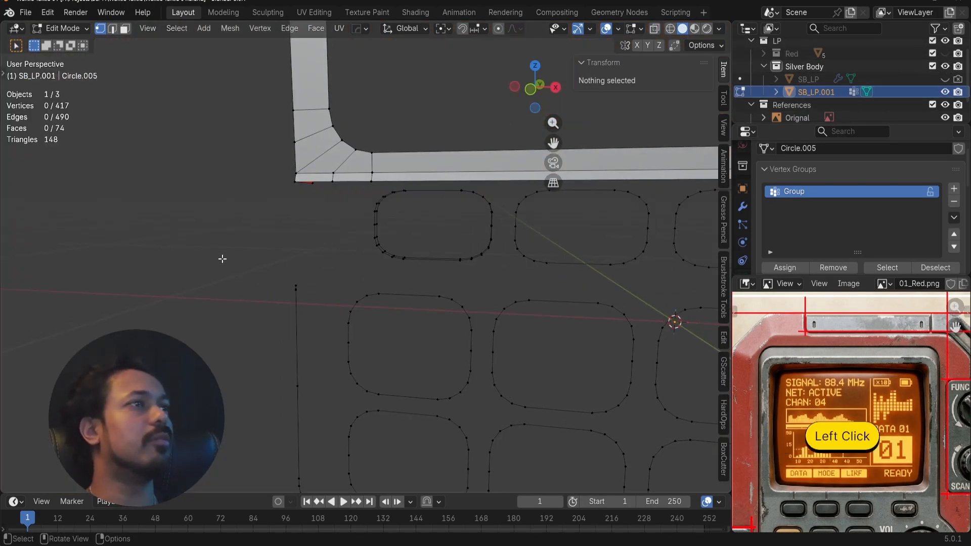
pyautogui.keyDown('alt'); pyautogui.moveTo(221, 258); pyautogui.dragTo(334, 244); pyautogui.keyUp('alt')
pyautogui.doubleClick(332, 243)
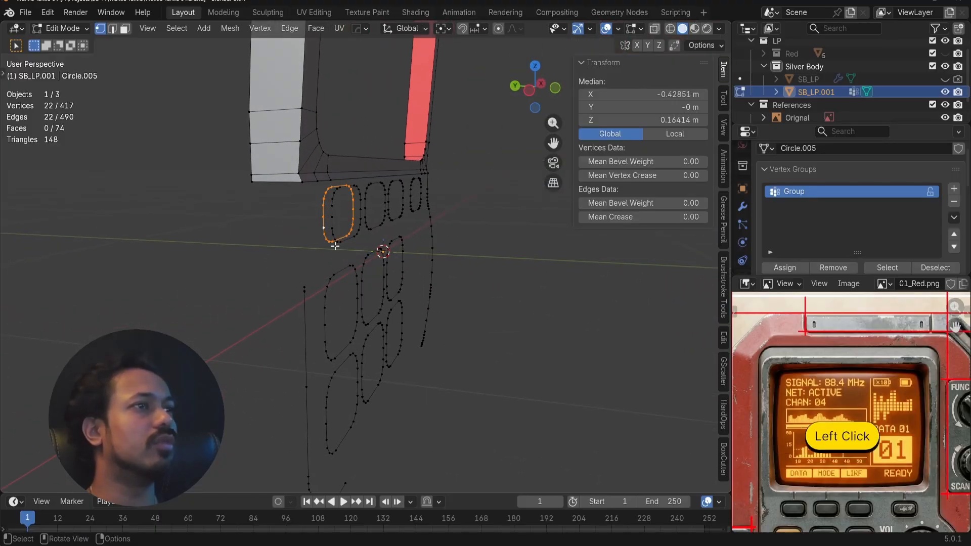
pyautogui.press('x')
pyautogui.click(335, 244)
# - Examine the panel mesh from the side and front to check whether the button outlines and border strips share one plane
pyautogui.keyDown('alt'); pyautogui.moveTo(335, 245); pyautogui.dragTo(392, 233); pyautogui.keyUp('alt')
pyautogui.press('KP_1')
pyautogui.press('KP_3')
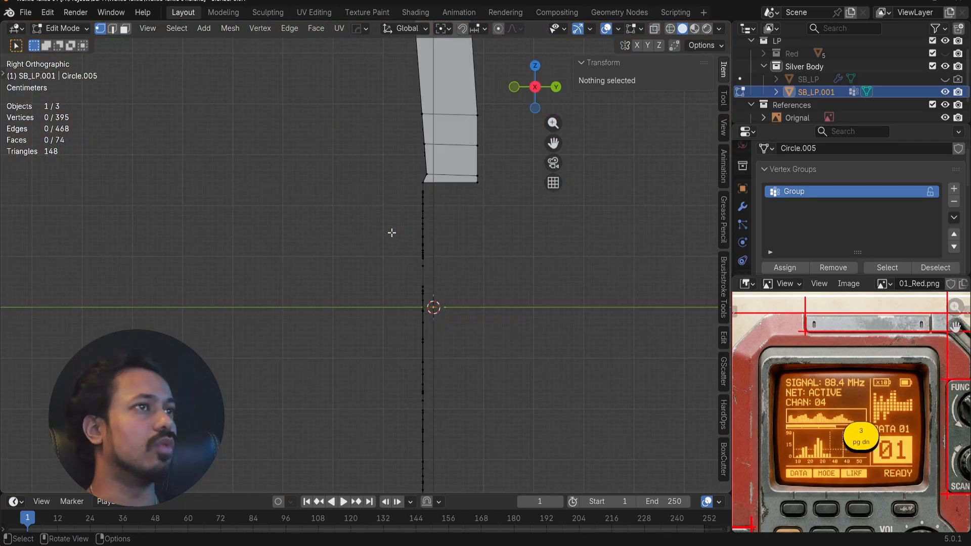
pyautogui.scroll(-3, 391, 233)
pyautogui.keyDown('shift'); pyautogui.moveTo(411, 331); pyautogui.dragTo(400, 279, button='middle'); pyautogui.keyUp('shift')
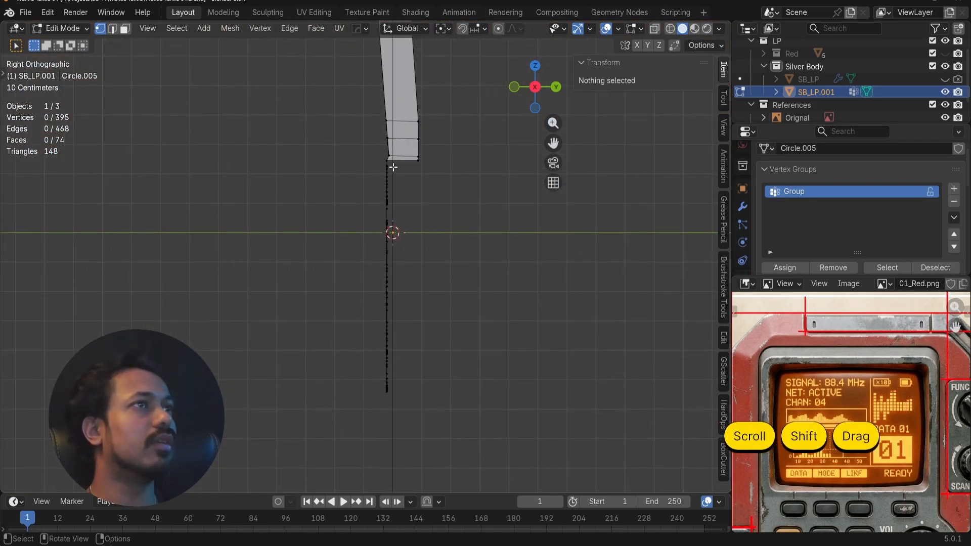
pyautogui.moveTo(390, 159); pyautogui.dragTo(464, 473)
pyautogui.keyDown('alt'); pyautogui.moveTo(423, 258); pyautogui.dragTo(181, 247); pyautogui.keyUp('alt')
pyautogui.press('KP_1')
pyautogui.scroll(-5, 181, 247)
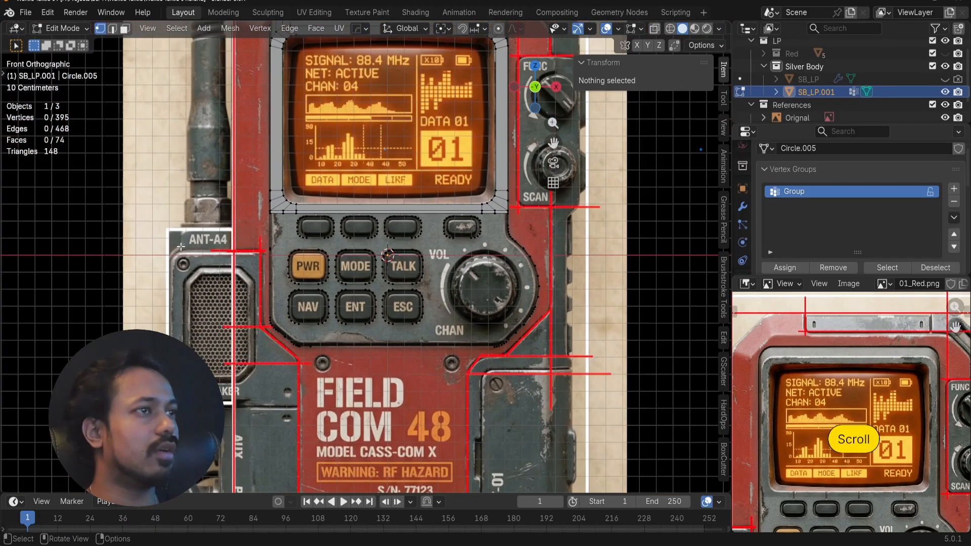
# - Connect the lower ends of the speaker-side and knob-side border strips with an edge along the panel's bottom
pyautogui.keyDown('alt'); pyautogui.moveTo(267, 260); pyautogui.dragTo(254, 281); pyautogui.keyUp('alt')
pyautogui.scroll(2, 337, 272)
pyautogui.keyDown('shift'); pyautogui.click(294, 412); pyautogui.keyUp('shift')
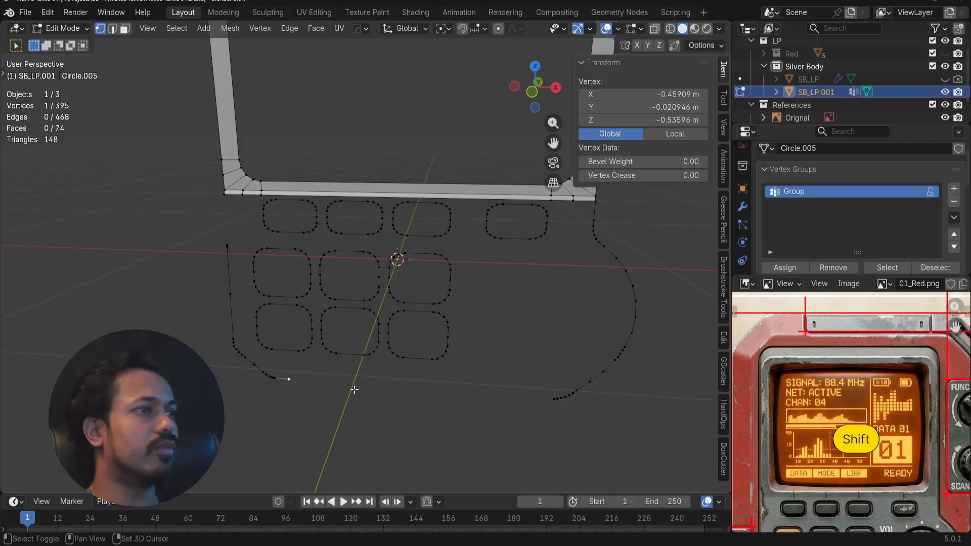
pyautogui.keyDown('shift'); pyautogui.click(543, 396); pyautogui.keyUp('shift')
pyautogui.press('f')
pyautogui.press('a')
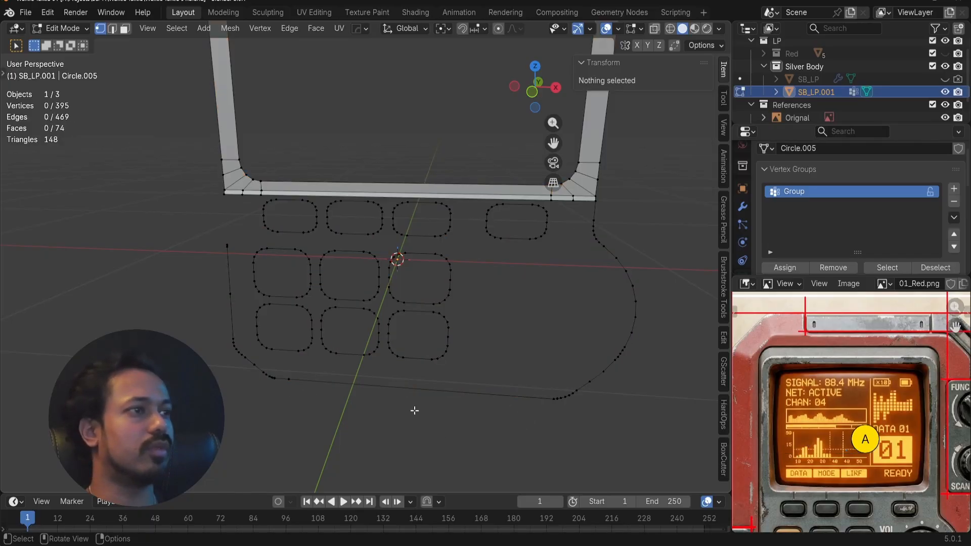
# - Connect the screen frame's speaker-side lower corner vertex to the upper end of the border strip with an edge
pyautogui.click(224, 207)
pyautogui.keyDown('shift'); pyautogui.click(224, 245); pyautogui.keyUp('shift')
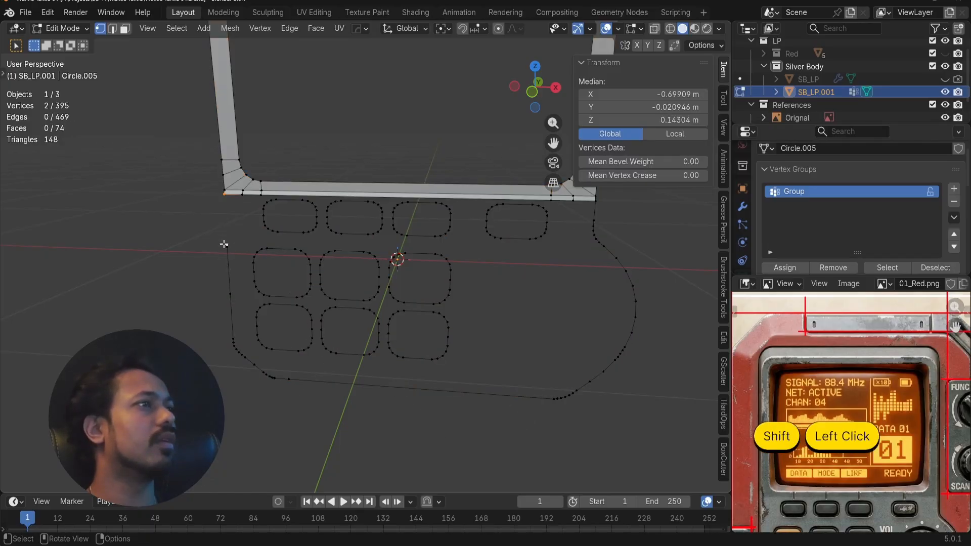
pyautogui.press('f')
pyautogui.press('a')
pyautogui.press('KP_1')
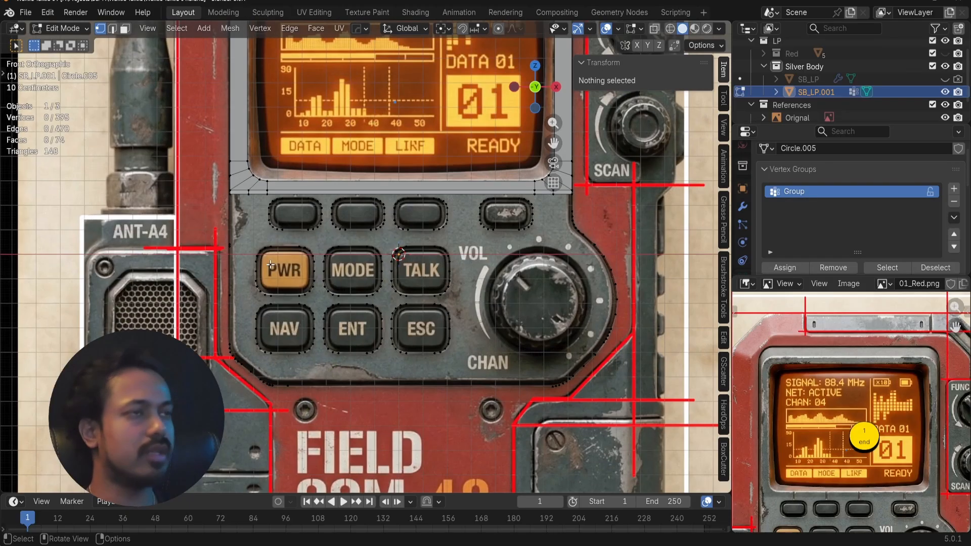
# - Hide the References collection, fill a first face between the PWR and NAV outlines' speaker-side corners, and flip its normal
pyautogui.keyDown('shift'); pyautogui.moveTo(270, 243); pyautogui.dragTo(411, 79, button='middle'); pyautogui.keyUp('shift')
pyautogui.scroll(5, 307, 268)
pyautogui.scroll(2, 327, 225)
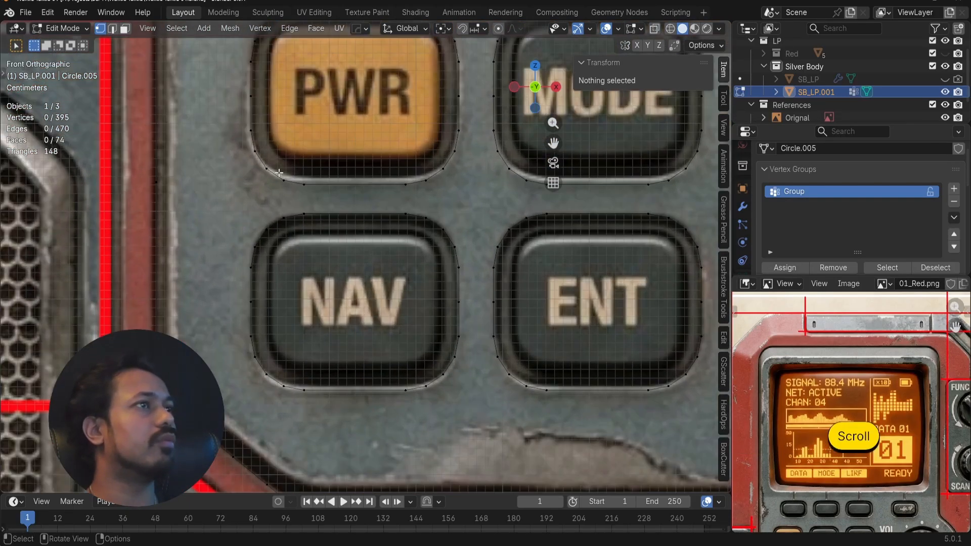
pyautogui.moveTo(279, 173); pyautogui.dragTo(314, 226)
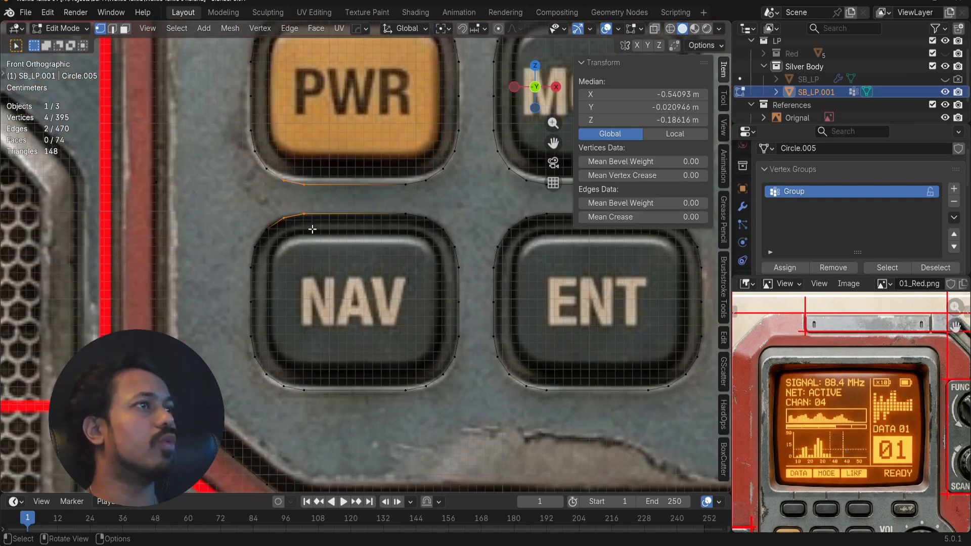
pyautogui.click(945, 105)
pyautogui.press('f')
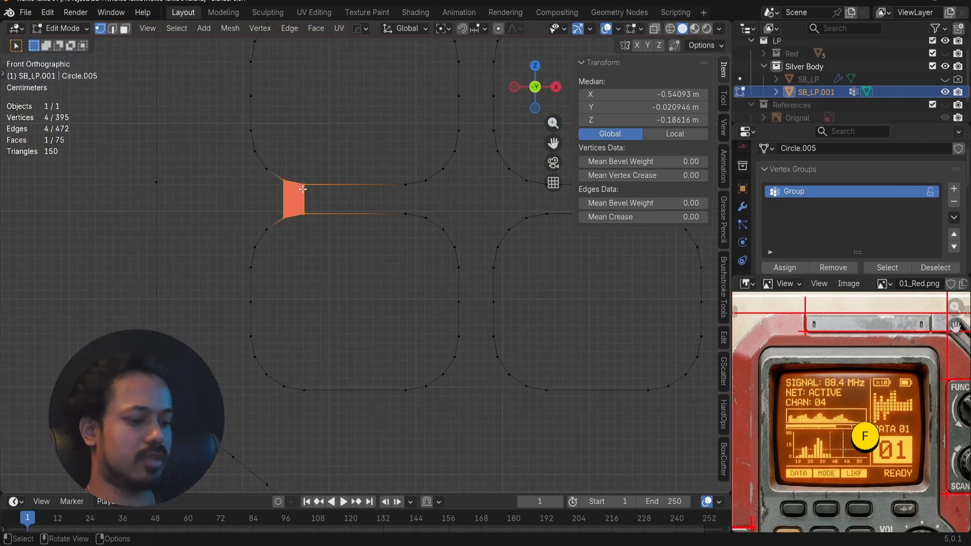
pyautogui.hotkey('alt', 'n')
pyautogui.click(304, 189)
# - Extend the face fill both ways so it spans the whole gap between the PWR and NAV outlines
pyautogui.moveTo(290, 172); pyautogui.dragTo(279, 239)
pyautogui.press('f')
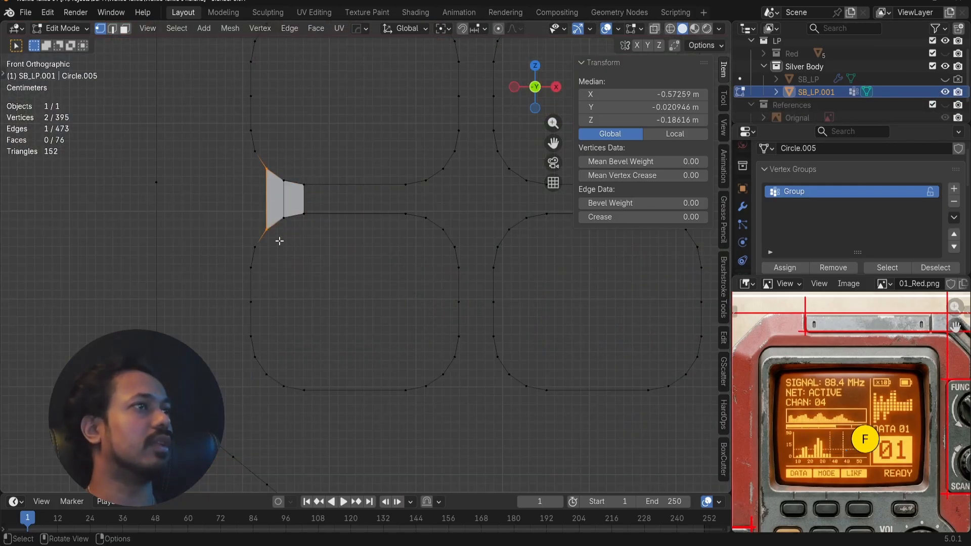
pyautogui.press('f')
pyautogui.moveTo(301, 175); pyautogui.dragTo(343, 243)
pyautogui.press('f')
pyautogui.press('f')
pyautogui.press('f')
pyautogui.press('f')
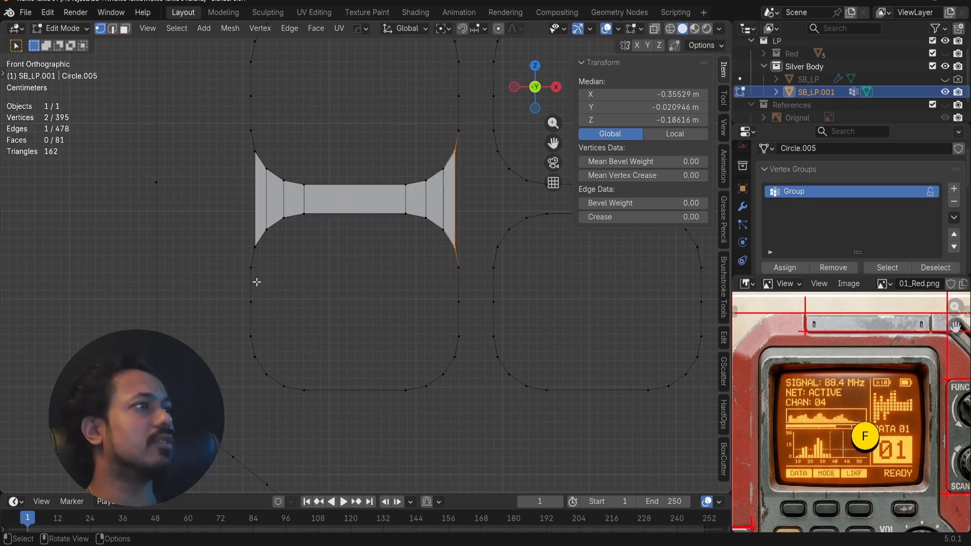
# - Fill a face between the facing upper corners of the PWR and MODE outlines and flip its normals
pyautogui.scroll(-2, 347, 238)
pyautogui.keyDown('shift'); pyautogui.moveTo(347, 238); pyautogui.dragTo(344, 348, button='middle'); pyautogui.keyUp('shift')
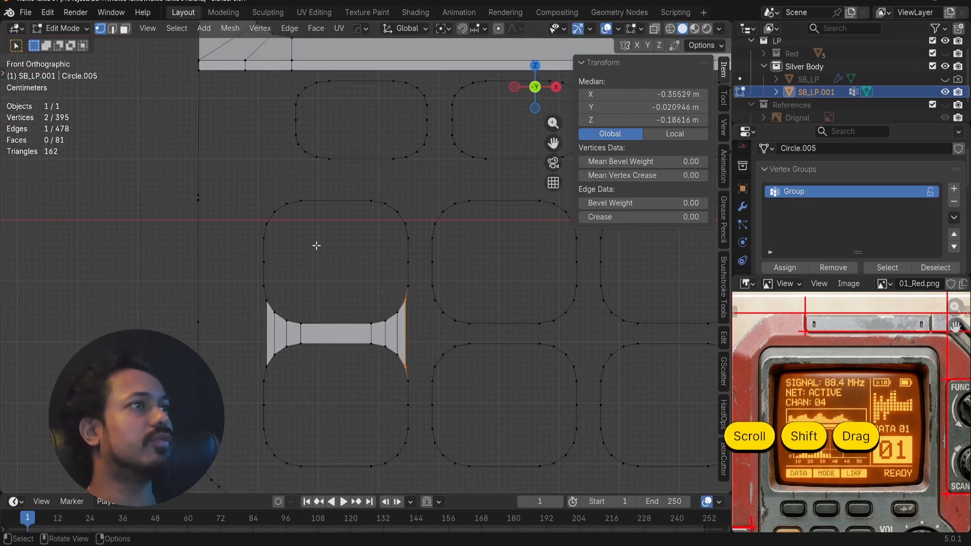
pyautogui.moveTo(390, 203); pyautogui.dragTo(457, 212)
pyautogui.press('f')
pyautogui.hotkey('alt', 'n')
pyautogui.click(411, 217)
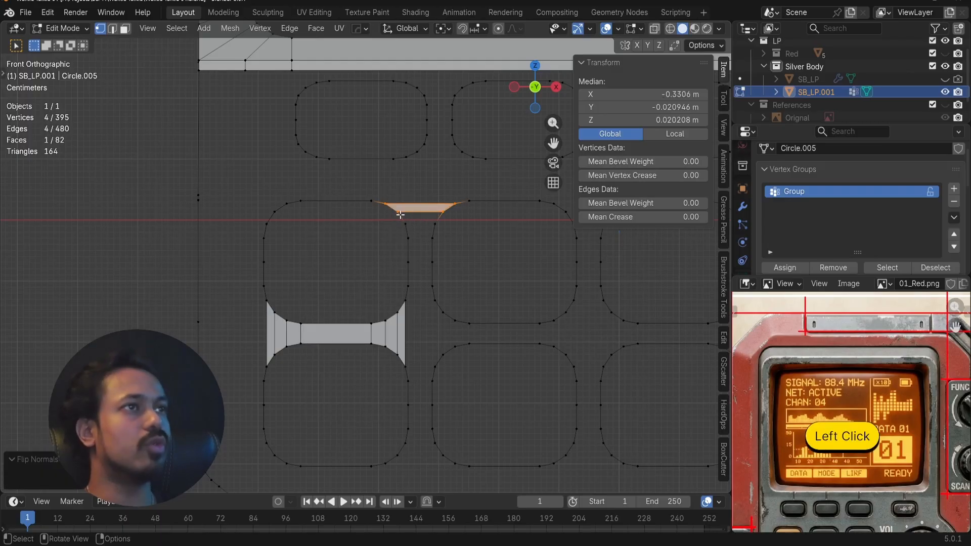
# - Continue filling faces down the gap between the PWR and MODE outlines to their lower corners
pyautogui.keyDown('shift'); pyautogui.moveTo(410, 218); pyautogui.dragTo(350, 207, button='middle'); pyautogui.keyUp('shift')
pyautogui.moveTo(321, 193); pyautogui.dragTo(377, 204)
pyautogui.press('f')
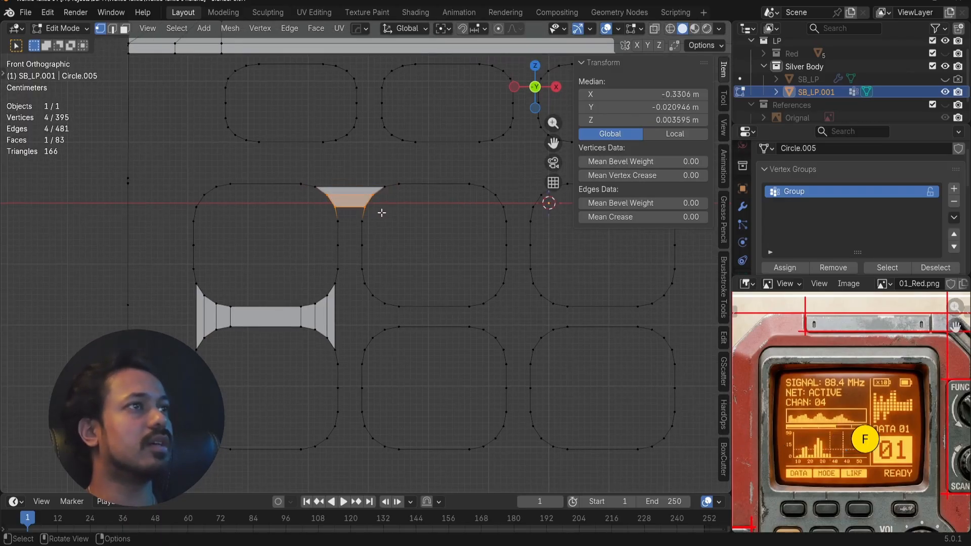
pyautogui.click(364, 206)
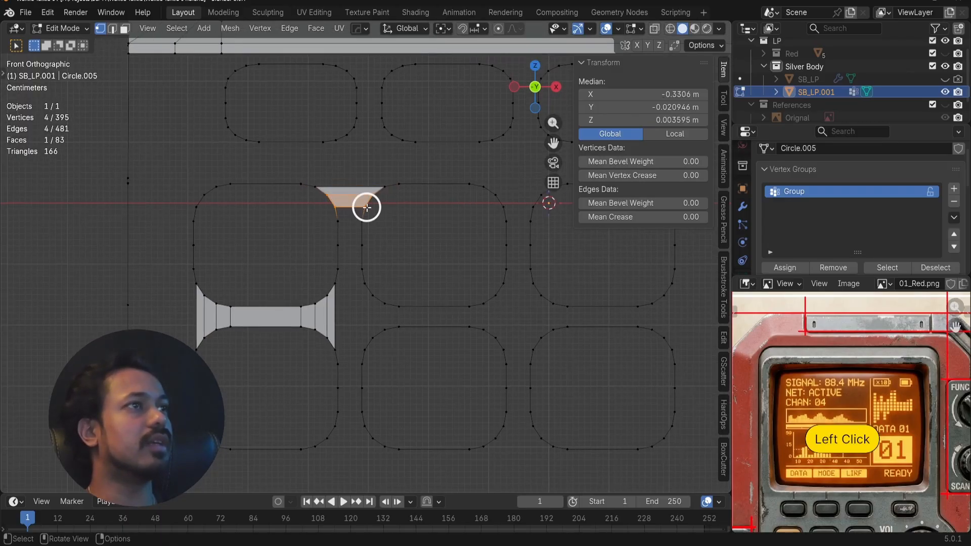
pyautogui.keyDown('shift'); pyautogui.click(336, 210); pyautogui.keyUp('shift')
pyautogui.press('f')
pyautogui.press('f')
pyautogui.press('f')
pyautogui.press('f')
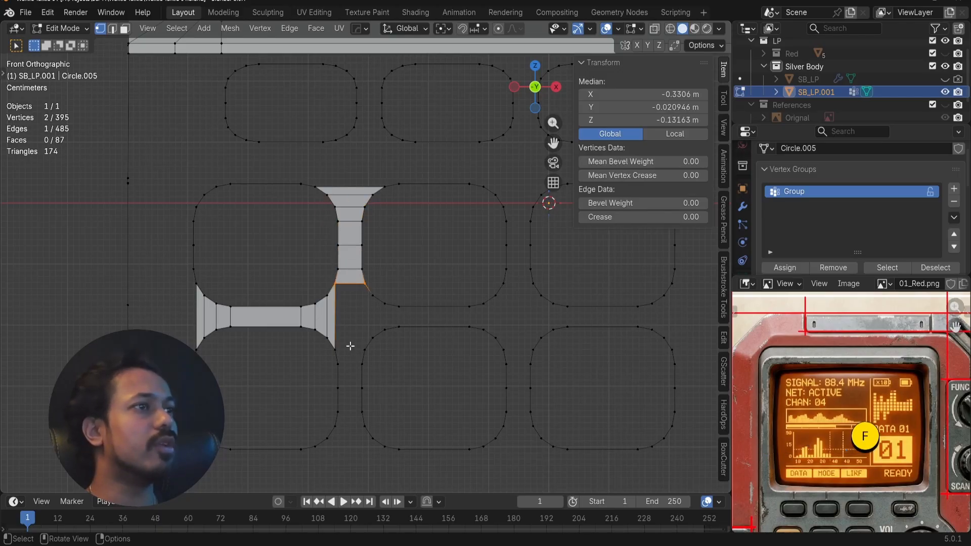
# - Fill the gap between the NAV and ENT outlines with faces down to the lower corners, recalculating the first face's normal
pyautogui.moveTo(328, 345); pyautogui.dragTo(373, 378)
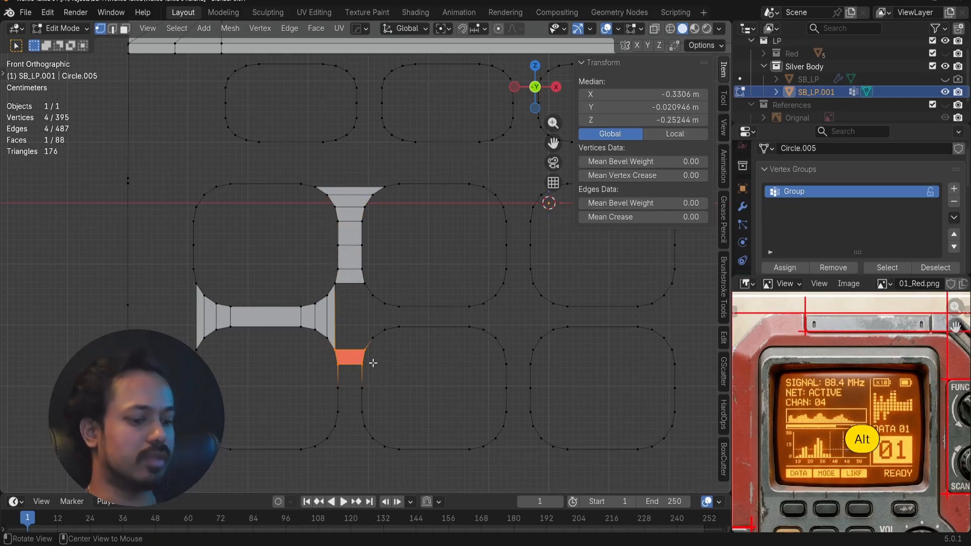
pyautogui.hotkey('alt', 'n')
pyautogui.click(372, 361)
pyautogui.press('c')
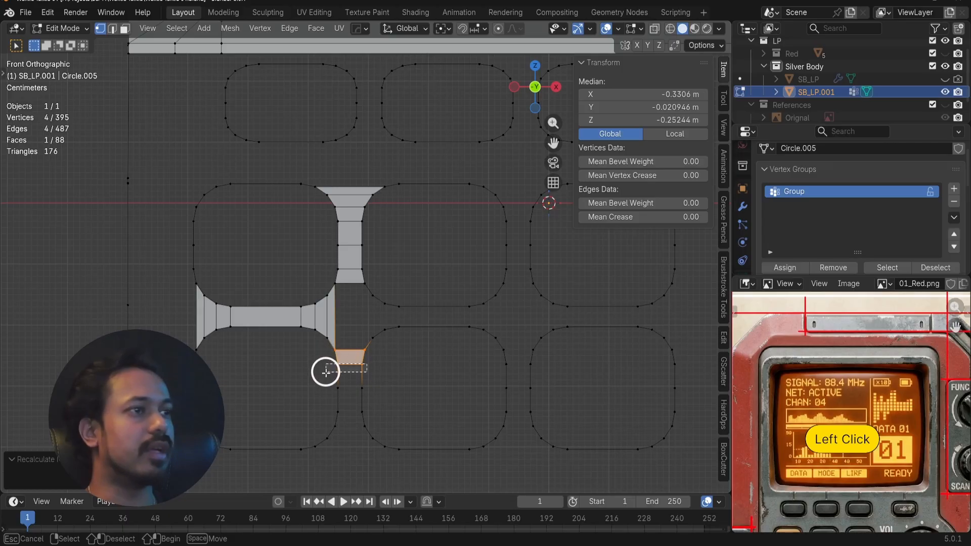
pyautogui.moveTo(325, 372); pyautogui.dragTo(326, 374)
pyautogui.press('f')
pyautogui.press('f')
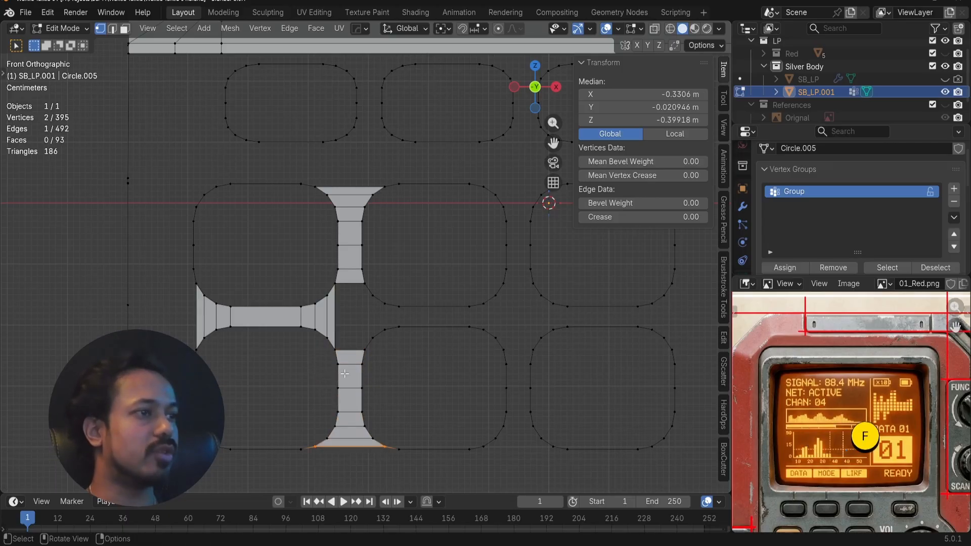
# - Fill a first face between the MODE and ENT outlines' corners nearest PWR and NAV, and correct its normal
pyautogui.click(364, 284)
pyautogui.keyDown('shift'); pyautogui.click(364, 350); pyautogui.keyUp('shift')
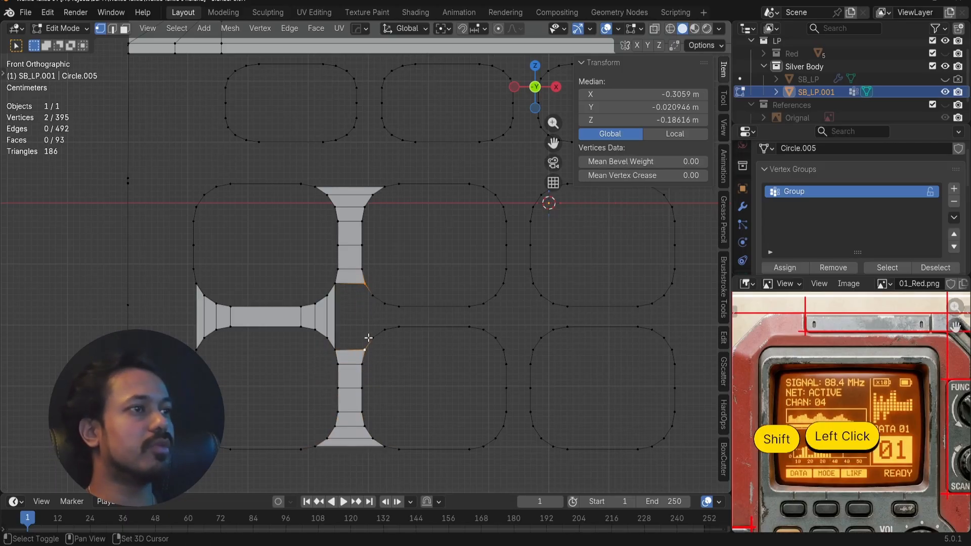
pyautogui.keyDown('shift'); pyautogui.click(370, 338); pyautogui.keyUp('shift')
pyautogui.keyDown('shift'); pyautogui.click(370, 297); pyautogui.keyUp('shift')
pyautogui.press('f')
pyautogui.press('a')
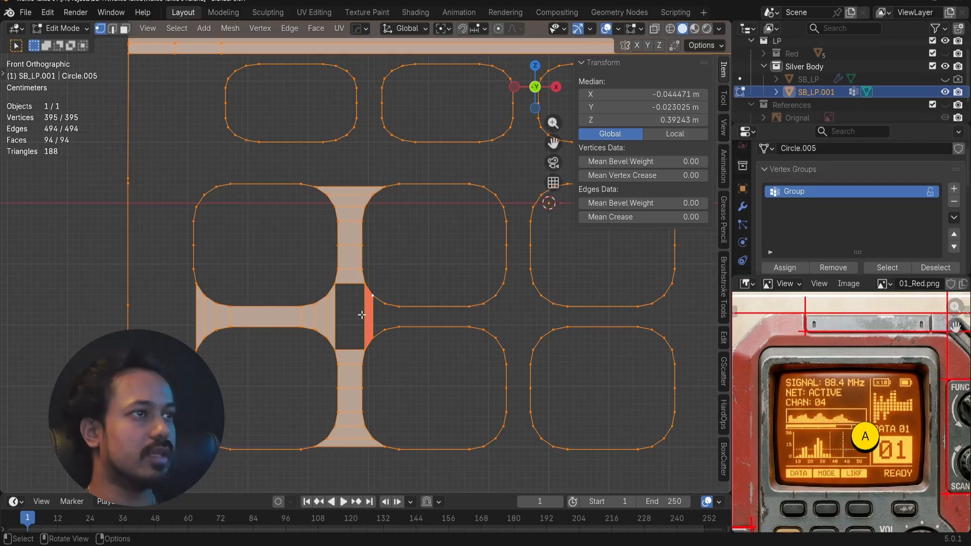
pyautogui.hotkey('ctrl', 'z')
pyautogui.hotkey('alt', 'n')
pyautogui.click(362, 316)
pyautogui.press('a')
pyautogui.press('a')
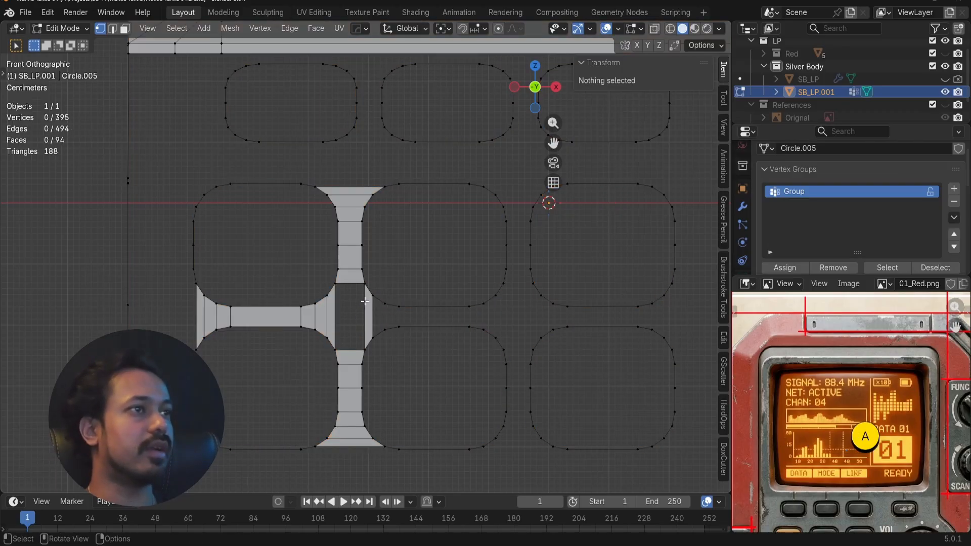
# - Extend the face fill across the rest of the gap between the MODE and ENT outlines
pyautogui.click(373, 296)
pyautogui.keyDown('shift'); pyautogui.click(373, 336); pyautogui.keyUp('shift')
pyautogui.press('f')
pyautogui.press('f')
pyautogui.press('f')
pyautogui.press('f')
pyautogui.press('f')
pyautogui.press('f')
pyautogui.keyDown('shift'); pyautogui.moveTo(446, 325); pyautogui.dragTo(340, 300, button='middle'); pyautogui.keyUp('shift')
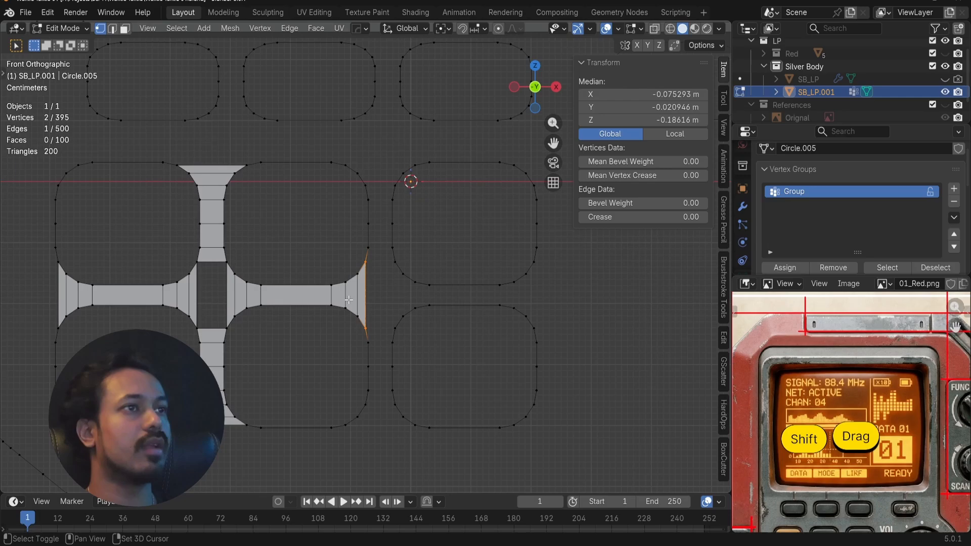
# - Fill a first face between the TALK and ESC outlines' corners nearest MODE and ENT, recalculating its normal inside
pyautogui.click(394, 263)
pyautogui.keyDown('shift'); pyautogui.click(399, 319); pyautogui.keyUp('shift')
pyautogui.keyDown('shift'); pyautogui.click(402, 316); pyautogui.keyUp('shift')
pyautogui.keyDown('shift'); pyautogui.click(402, 276); pyautogui.keyUp('shift')
pyautogui.press('f')
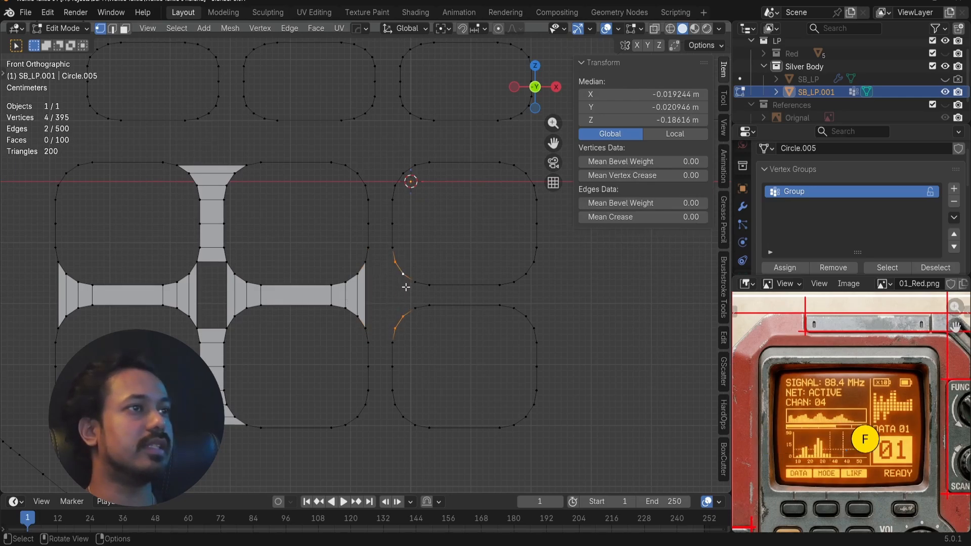
pyautogui.press('a')
pyautogui.press('a')
pyautogui.hotkey('ctrl', 'z')
pyautogui.hotkey('alt', 'n')
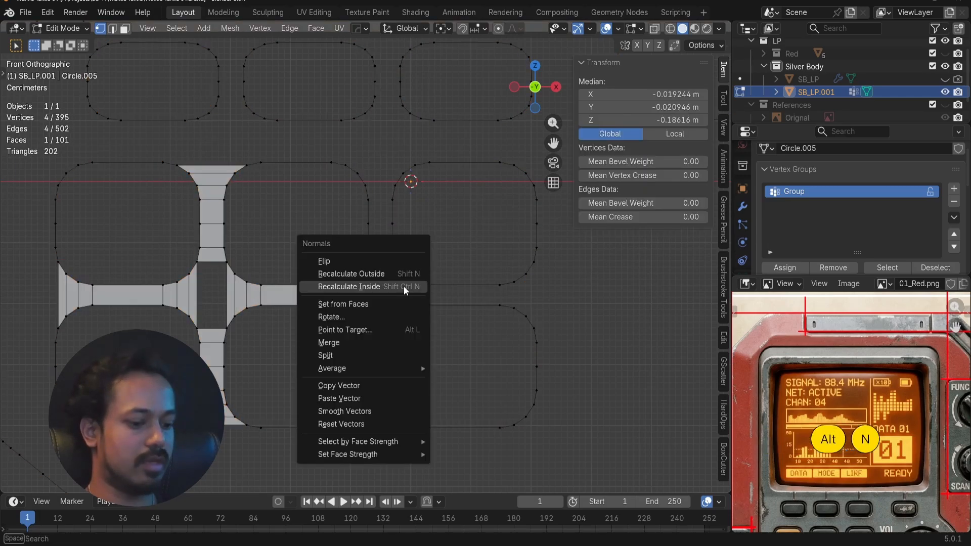
pyautogui.click(404, 284)
# - Extend the face fill across the rest of the gap between the TALK and ESC outlines
pyautogui.click(403, 273)
pyautogui.keyDown('shift'); pyautogui.click(400, 317); pyautogui.keyUp('shift')
pyautogui.press('f')
pyautogui.press('f')
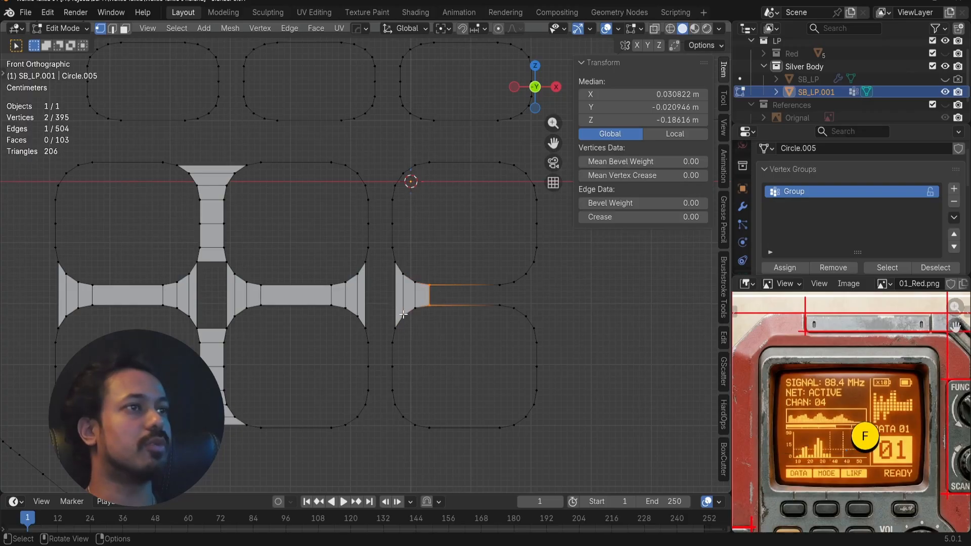
pyautogui.press('f')
pyautogui.press('f')
pyautogui.press('f')
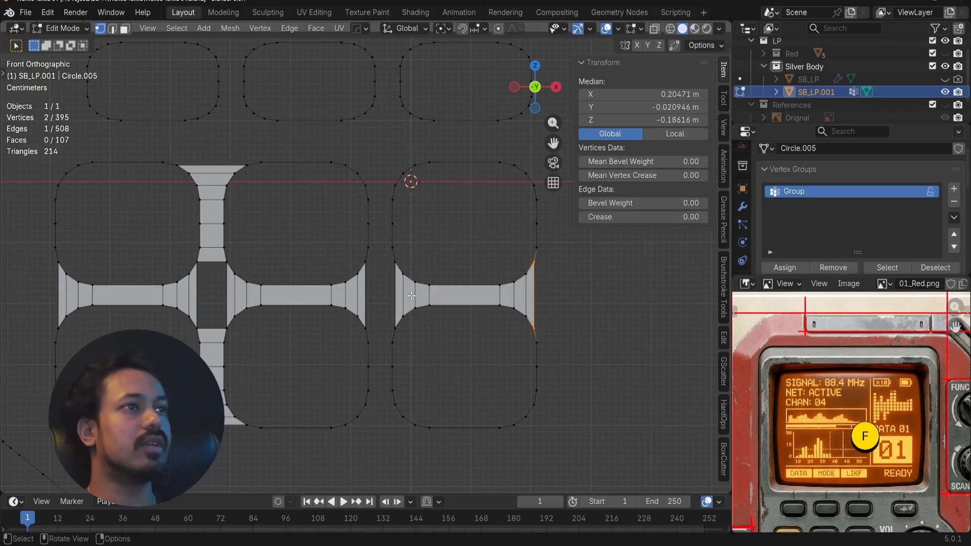
# - Fill the junction between the facing corners of the MODE, ENT, TALK and ESC outlines with a face
pyautogui.click(369, 262)
pyautogui.click(362, 329)
pyautogui.keyDown('shift'); pyautogui.click(388, 326); pyautogui.keyUp('shift')
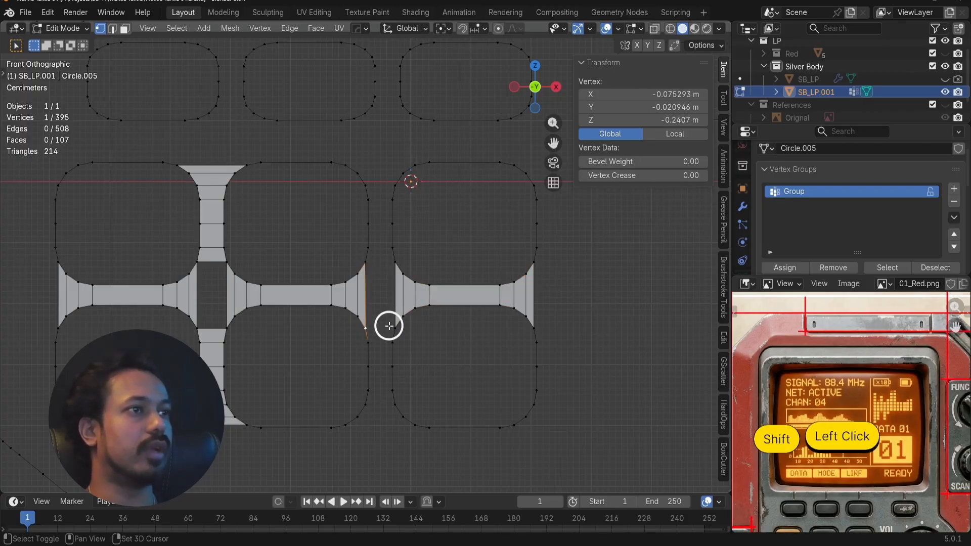
pyautogui.keyDown('shift'); pyautogui.click(389, 265); pyautogui.keyUp('shift')
pyautogui.keyDown('shift'); pyautogui.click(361, 261); pyautogui.keyUp('shift')
pyautogui.press('f')
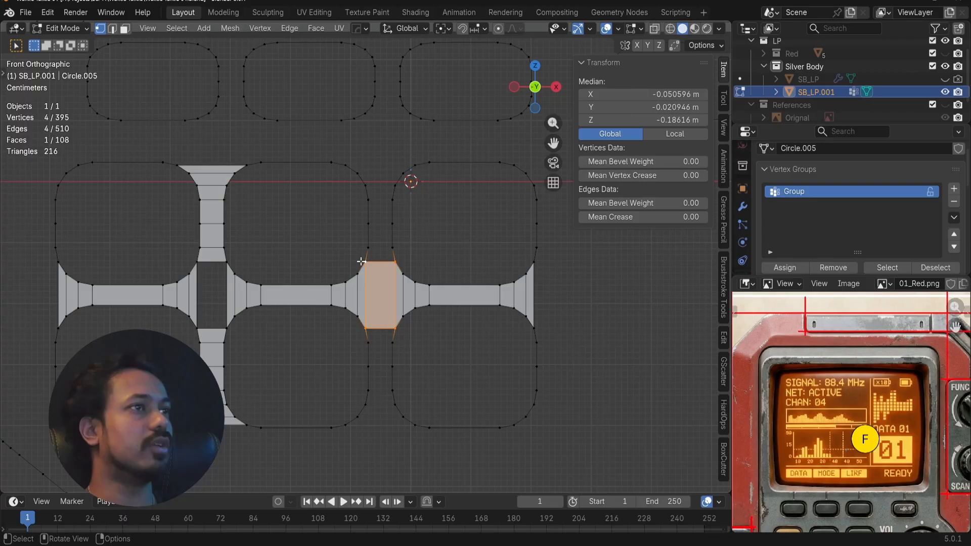
# - Extend the face fill from that junction up the whole gap between the MODE and TALK outlines
pyautogui.click(395, 263)
pyautogui.keyDown('shift'); pyautogui.click(362, 262); pyautogui.keyUp('shift')
pyautogui.press('f')
pyautogui.press('f')
pyautogui.press('f')
pyautogui.press('f')
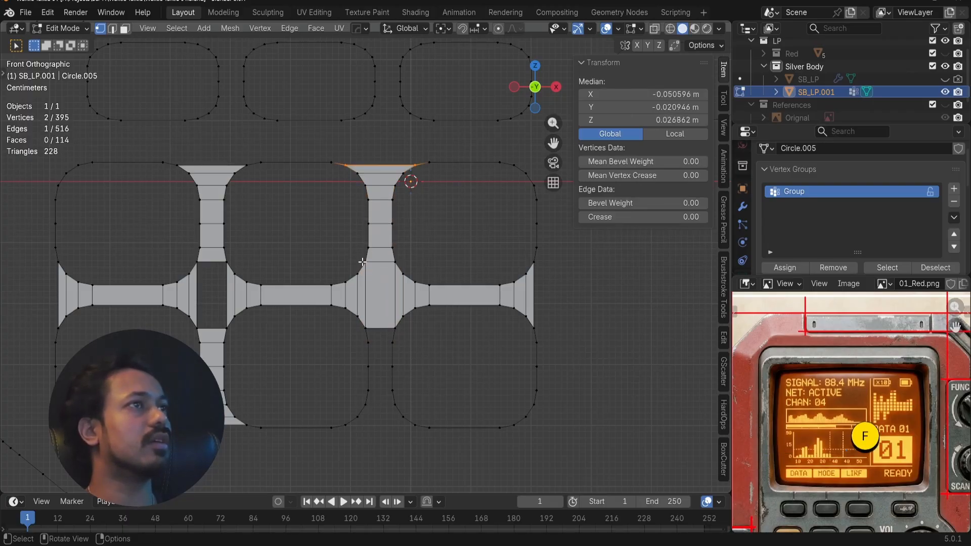
# - Extend the face fill down the gap between the ENT and ESC outlines, undoing the last excess face
pyautogui.click(393, 331)
pyautogui.keyDown('shift'); pyautogui.click(369, 328); pyautogui.keyUp('shift')
pyautogui.press('f')
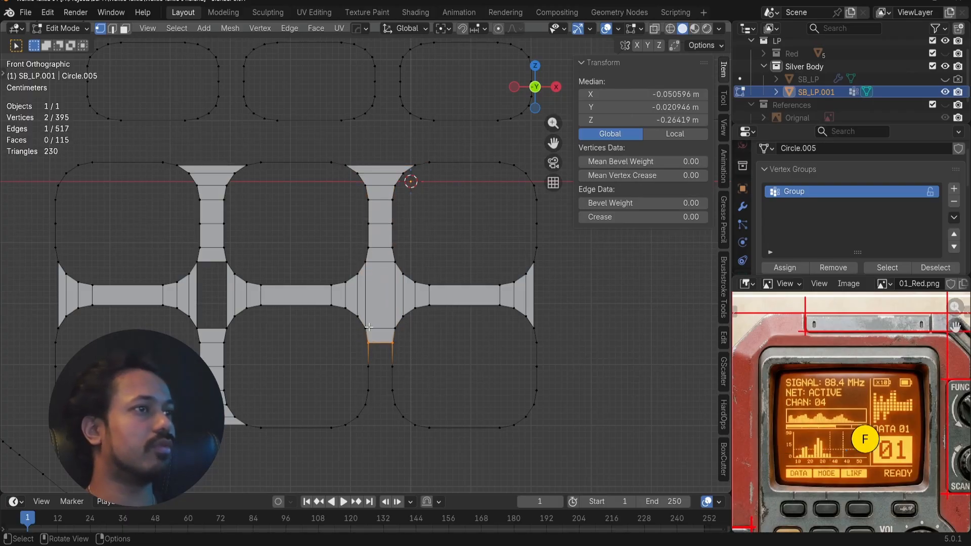
pyautogui.press('f')
pyautogui.press('f')
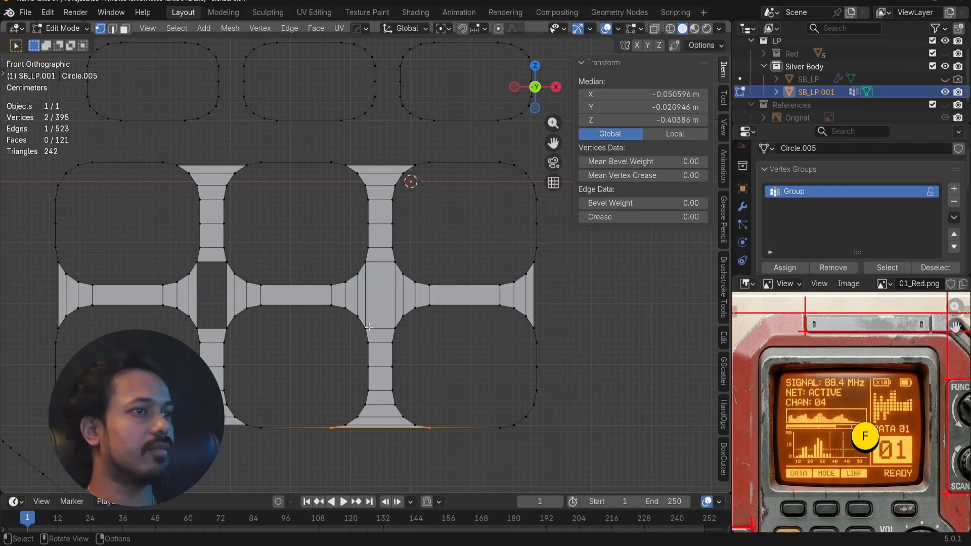
pyautogui.hotkey('ctrl', 'z')
# - Fill the remaining open junction between the first and middle button columns with a four-sided face
pyautogui.keyDown('shift'); pyautogui.moveTo(380, 462); pyautogui.dragTo(202, 288, button='middle'); pyautogui.keyUp('shift')
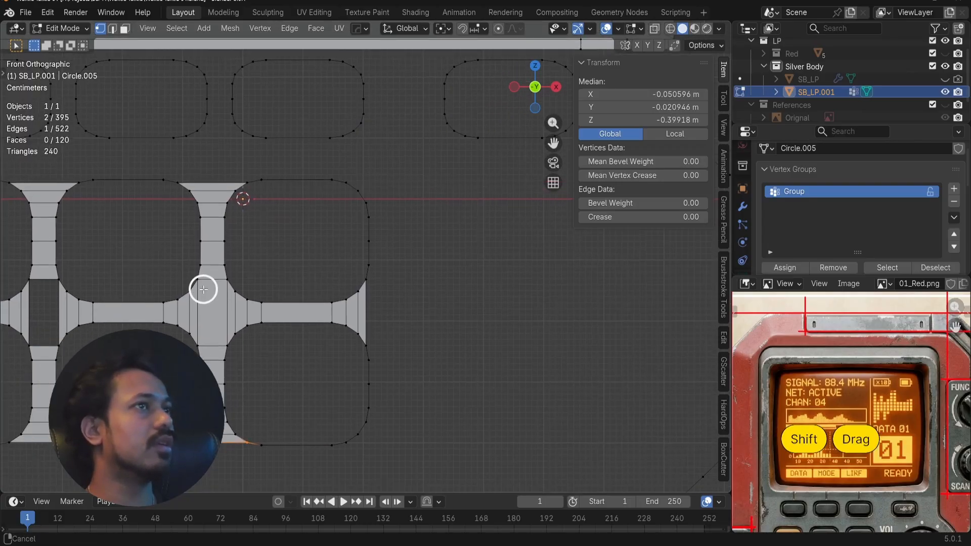
pyautogui.scroll(-2, 329, 235)
pyautogui.press('a')
pyautogui.press('a')
pyautogui.keyDown('shift'); pyautogui.moveTo(253, 268); pyautogui.dragTo(388, 259, button='middle'); pyautogui.keyUp('shift')
pyautogui.scroll(2, 389, 260)
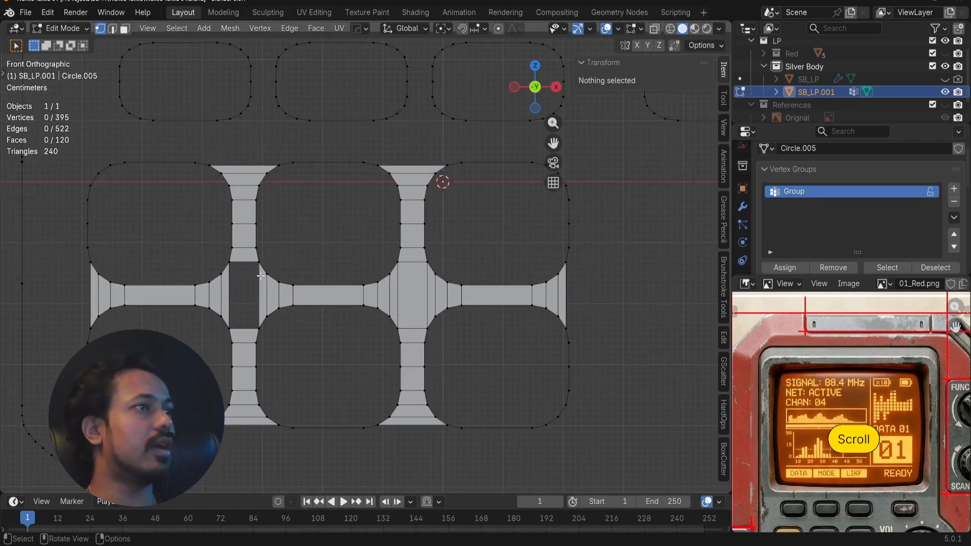
pyautogui.click(229, 262)
pyautogui.keyDown('shift'); pyautogui.click(258, 264); pyautogui.keyUp('shift')
pyautogui.keyDown('shift'); pyautogui.click(249, 322); pyautogui.keyUp('shift')
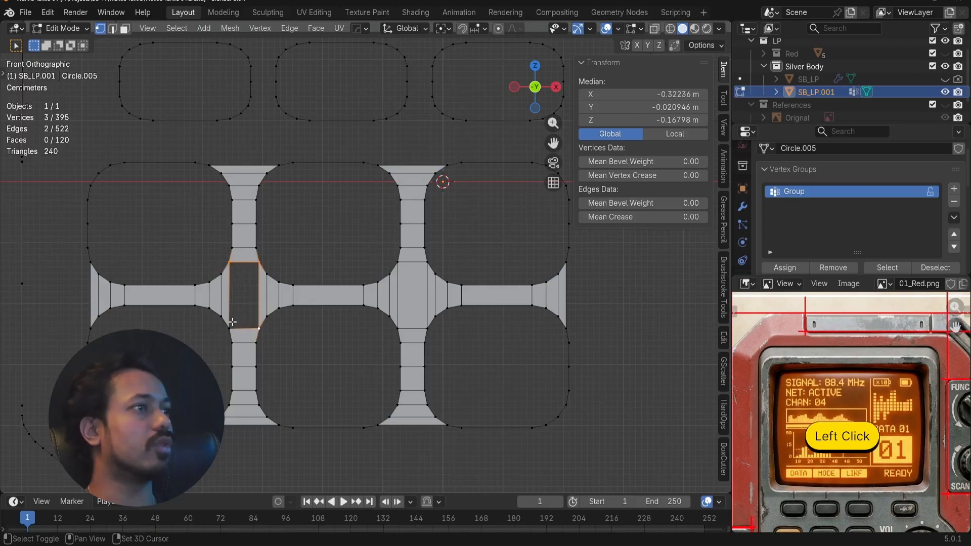
pyautogui.keyDown('shift'); pyautogui.click(232, 322); pyautogui.keyUp('shift')
pyautogui.press('f')
pyautogui.press('a')
pyautogui.press('a')
# - Try to fill a slim face between the first small outline's lower outer corner and the large outline below it
pyautogui.scroll(-1, 232, 318)
pyautogui.scroll(-1, 346, 285)
pyautogui.keyDown('shift'); pyautogui.moveTo(346, 285); pyautogui.dragTo(314, 284, button='middle'); pyautogui.keyUp('shift')
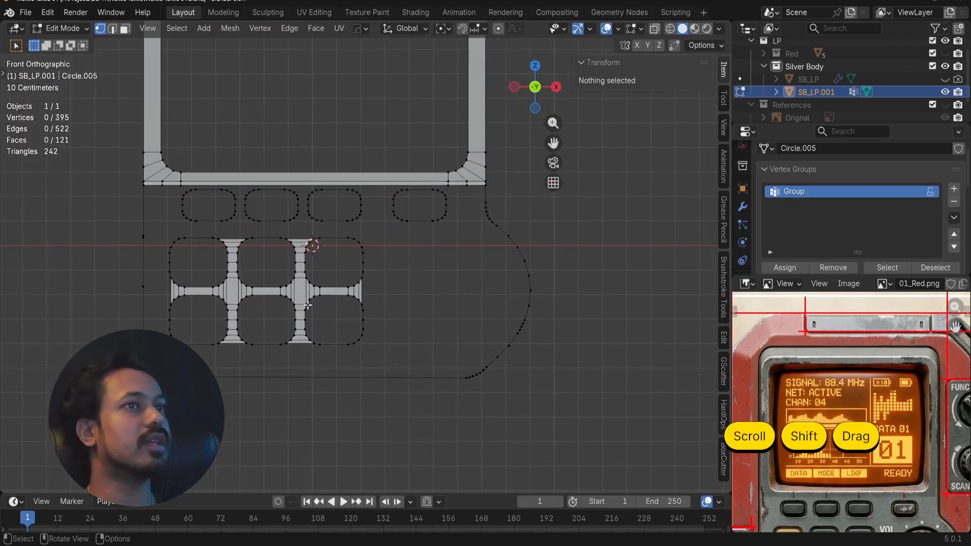
pyautogui.scroll(1, 360, 284)
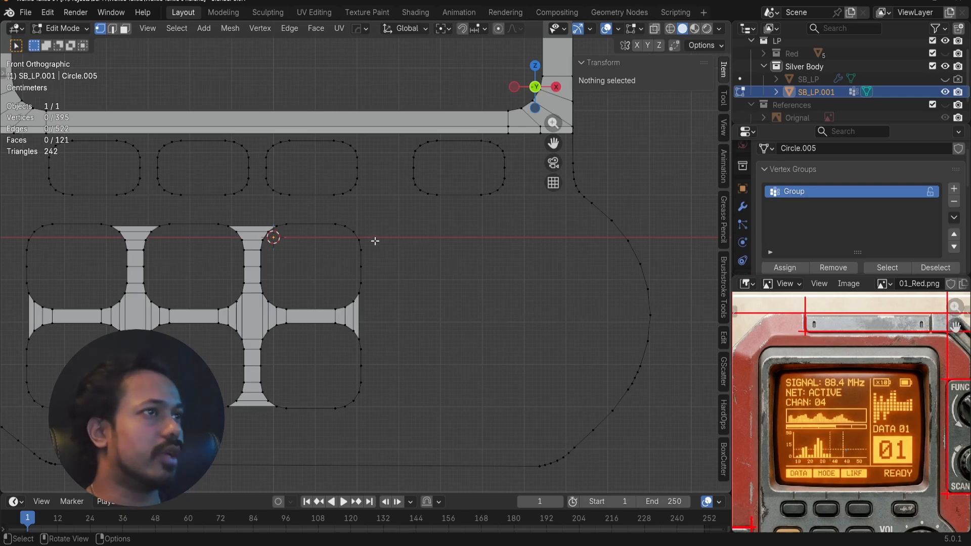
pyautogui.keyDown('shift'); pyautogui.moveTo(393, 195); pyautogui.dragTo(207, 269, button='middle'); pyautogui.keyUp('shift')
pyautogui.scroll(3, 295, 252)
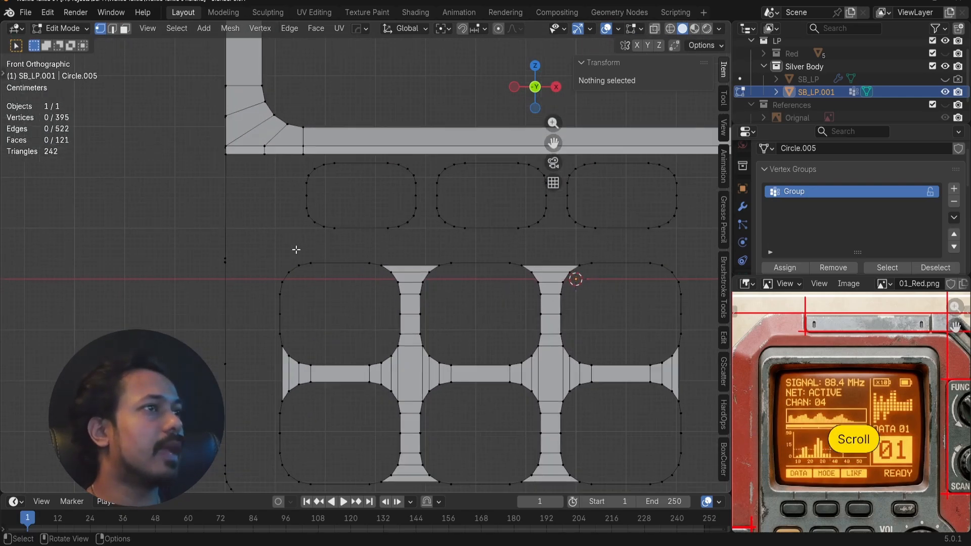
pyautogui.click(320, 216)
pyautogui.keyDown('shift'); pyautogui.click(286, 262); pyautogui.keyUp('shift')
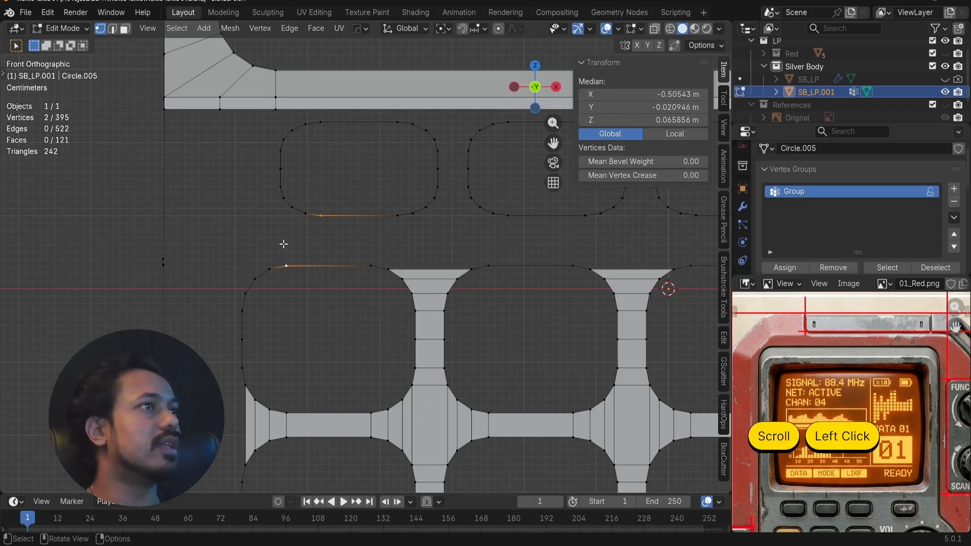
pyautogui.click(277, 199)
pyautogui.keyDown('shift'); pyautogui.click(255, 278); pyautogui.keyUp('shift')
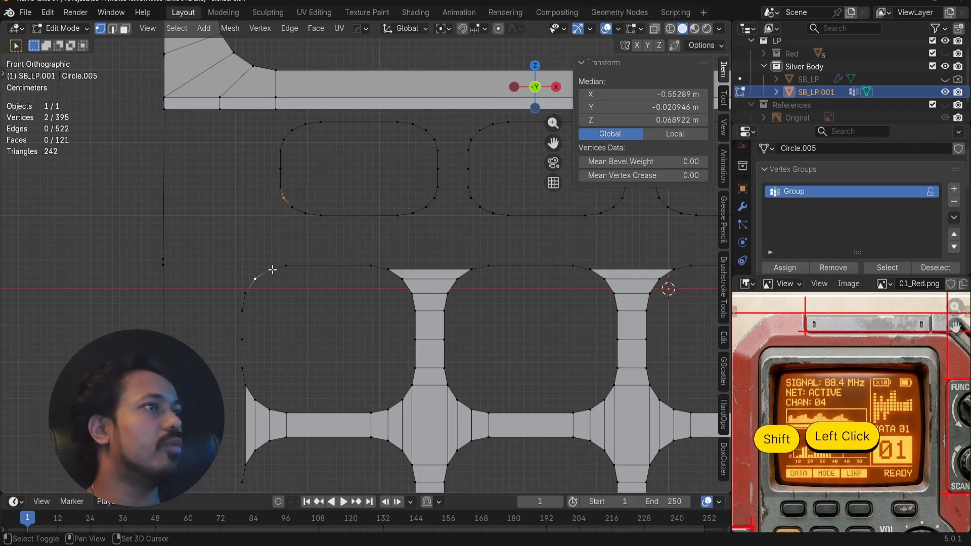
pyautogui.keyDown('shift'); pyautogui.click(270, 269); pyautogui.keyUp('shift')
pyautogui.keyDown('shift'); pyautogui.click(292, 211); pyautogui.keyUp('shift')
pyautogui.press('f')
# - Correct the normal of the slim face below the first small outline
pyautogui.press('a')
pyautogui.press('a')
pyautogui.hotkey('ctrl', 'z')
pyautogui.hotkey('ctrl', 'z')
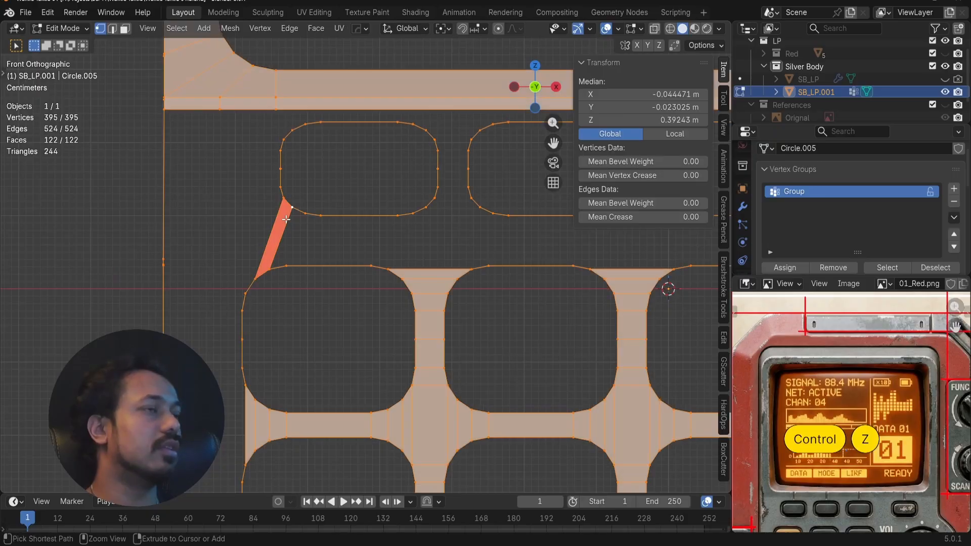
pyautogui.hotkey('alt', 'n')
pyautogui.click(287, 221)
# - Try extending the fill from the slim face toward the middle column, and undo it together with the slim face
pyautogui.click(291, 211)
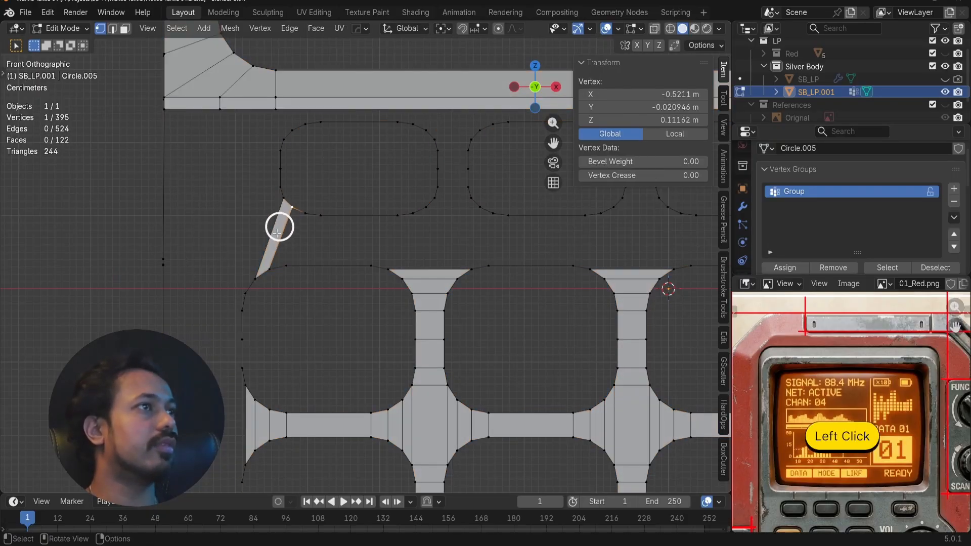
pyautogui.keyDown('shift'); pyautogui.click(269, 265); pyautogui.keyUp('shift')
pyautogui.press('f')
pyautogui.press('f')
pyautogui.press('f')
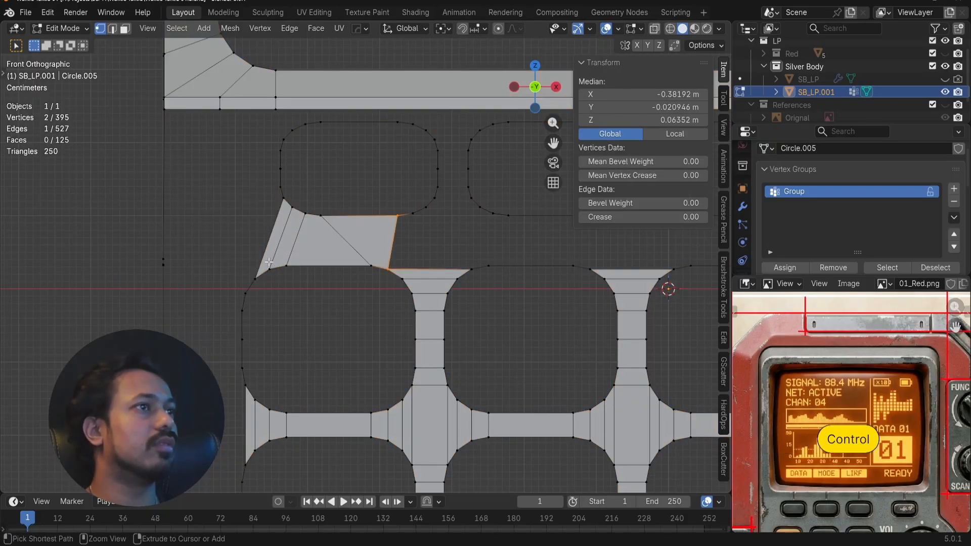
pyautogui.hotkey('ctrl', 'z')
pyautogui.hotkey('ctrl', 'z')
pyautogui.hotkey('ctrl', 'z')
pyautogui.hotkey('ctrl', 'z')
pyautogui.hotkey('ctrl', 'z')
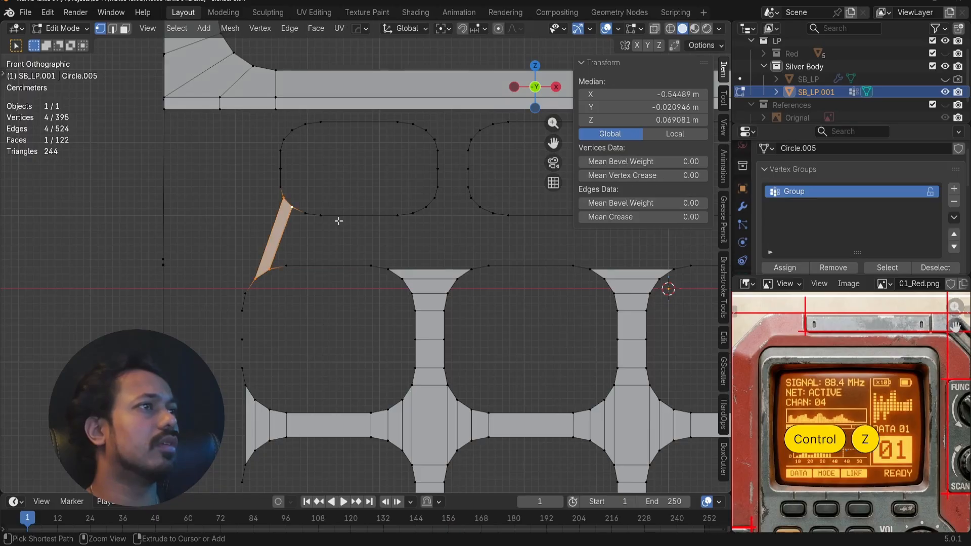
pyautogui.hotkey('ctrl', 'z')
# - Compare the vertex counts of the first small outline and the large outline below it by selecting their loops
pyautogui.click(326, 219)
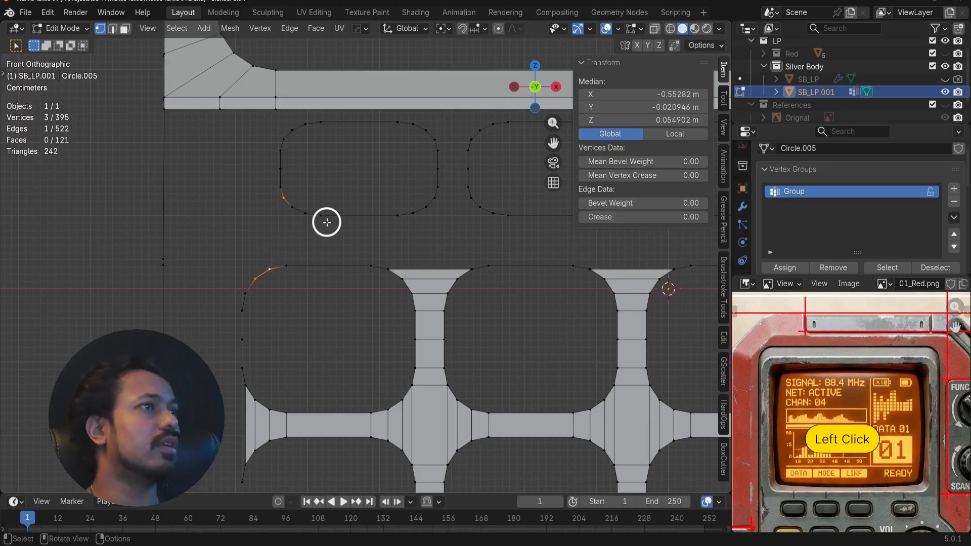
pyautogui.keyDown('shift'); pyautogui.click(303, 253); pyautogui.keyUp('shift')
pyautogui.keyDown('alt'); pyautogui.click(335, 209); pyautogui.keyUp('alt')
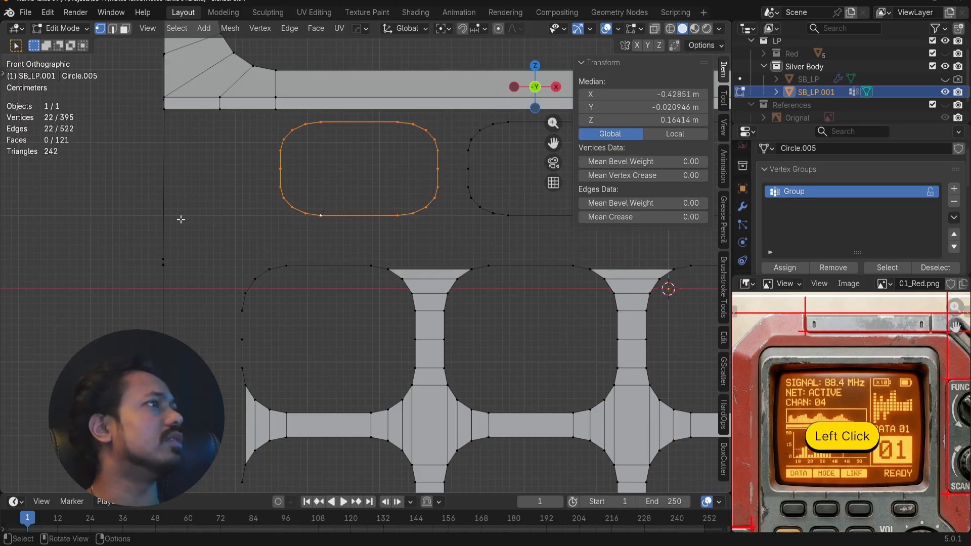
pyautogui.keyDown('alt'); pyautogui.click(319, 264); pyautogui.keyUp('alt')
pyautogui.keyDown('shift'); pyautogui.click(305, 406); pyautogui.keyUp('shift')
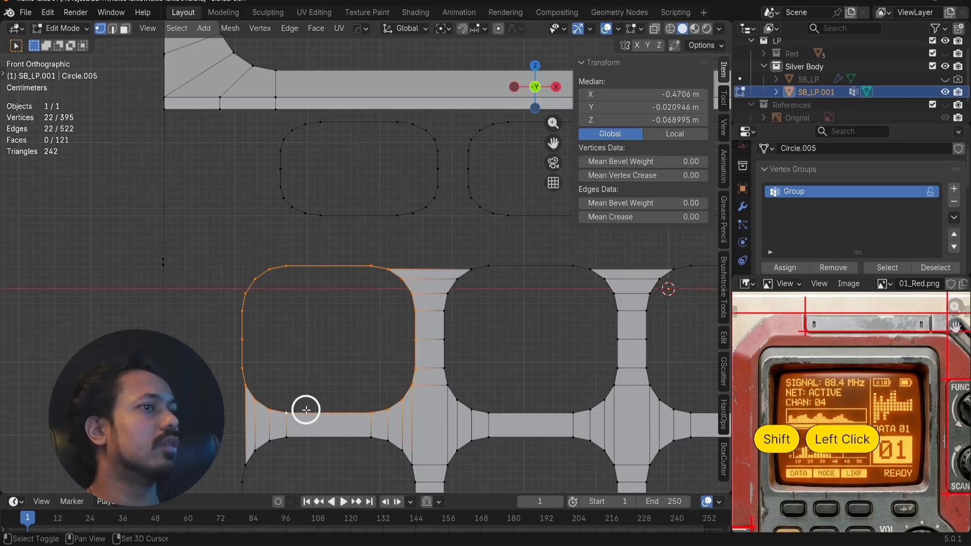
# - Fill a face between the facing straight edges of the first small outline and the large outline below, correcting its normal
pyautogui.click(314, 223)
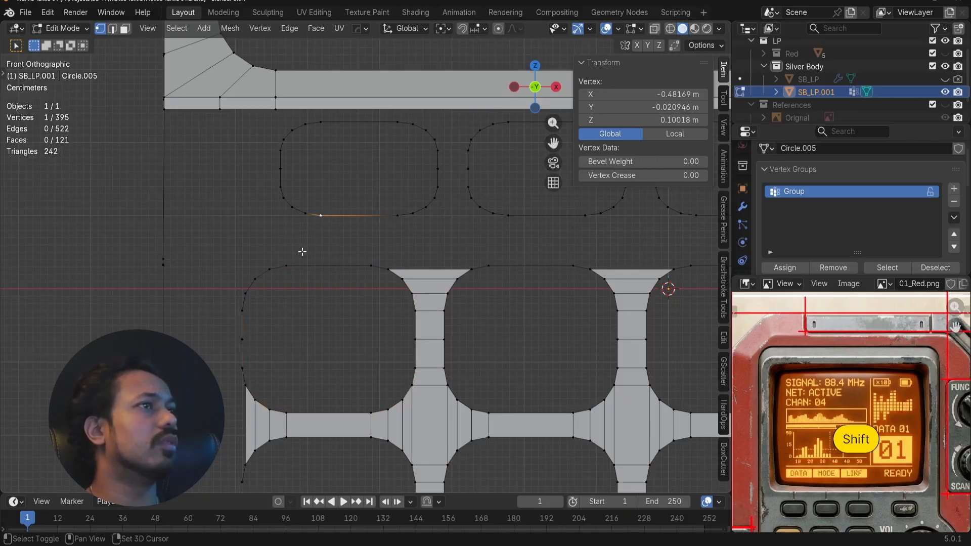
pyautogui.keyDown('shift'); pyautogui.click(289, 258); pyautogui.keyUp('shift')
pyautogui.keyDown('shift'); pyautogui.click(371, 260); pyautogui.keyUp('shift')
pyautogui.keyDown('shift'); pyautogui.click(392, 224); pyautogui.keyUp('shift')
pyautogui.press('f')
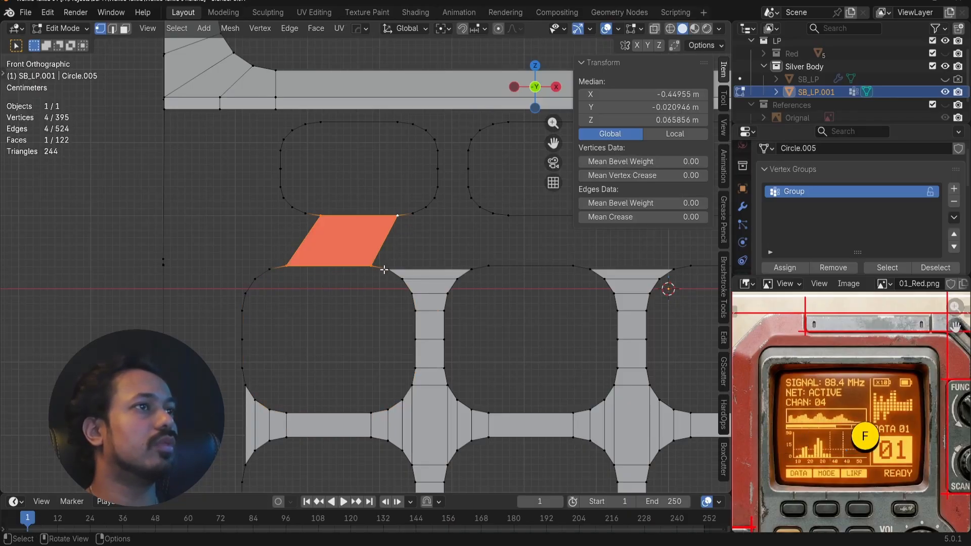
pyautogui.hotkey('alt', 'n')
pyautogui.click(380, 264)
pyautogui.press('a')
pyautogui.press('a')
# - Try extending that face by one more face toward the middle column, and undo it
pyautogui.click(388, 221)
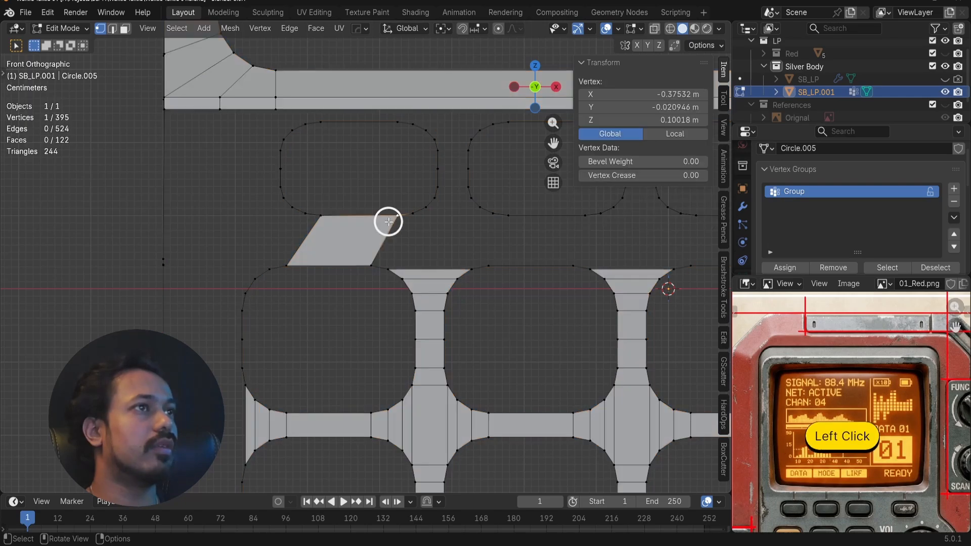
pyautogui.keyDown('shift'); pyautogui.click(368, 264); pyautogui.keyUp('shift')
pyautogui.press('f')
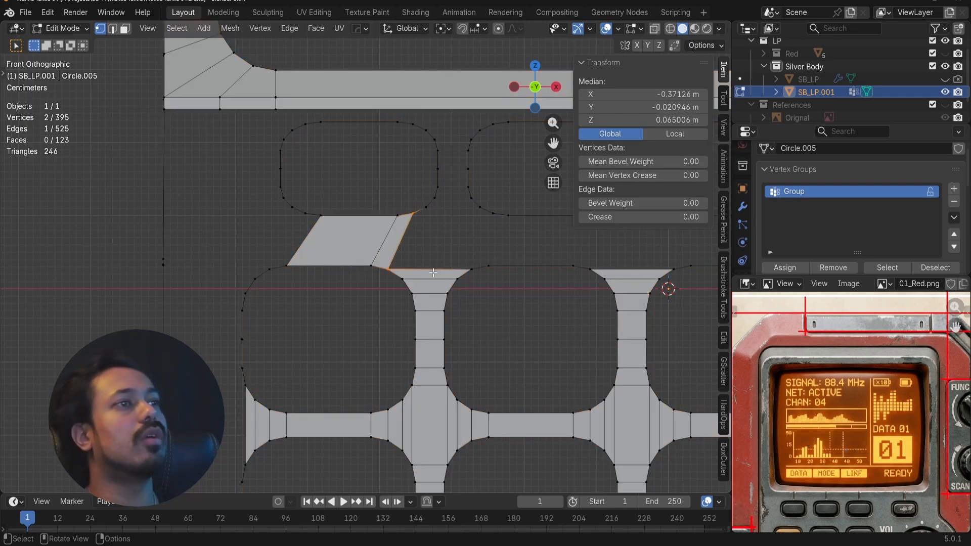
pyautogui.hotkey('ctrl', 'z')
pyautogui.keyDown('shift'); pyautogui.moveTo(454, 232); pyautogui.dragTo(359, 232, button='middle'); pyautogui.keyUp('shift')
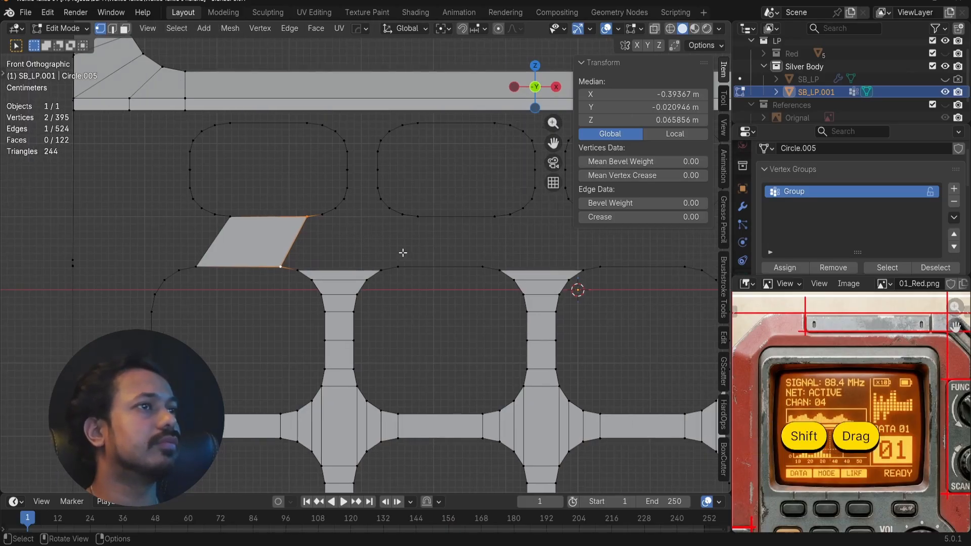
pyautogui.click(415, 218)
pyautogui.keyDown('shift'); pyautogui.click(397, 267); pyautogui.keyUp('shift')
pyautogui.keyDown('shift'); pyautogui.click(481, 265); pyautogui.keyUp('shift')
pyautogui.keyDown('shift'); pyautogui.click(491, 219); pyautogui.keyUp('shift')
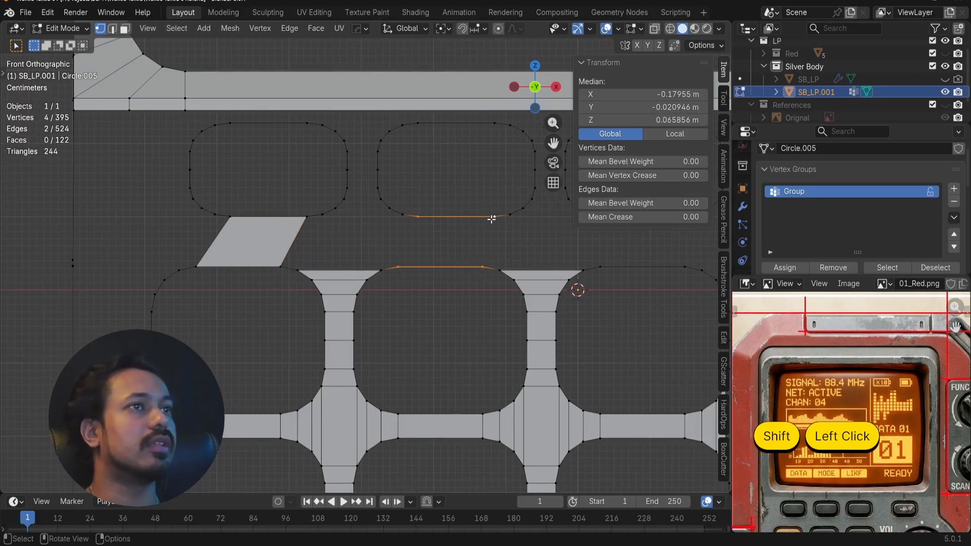
pyautogui.click(389, 211)
pyautogui.keyDown('shift'); pyautogui.click(372, 269); pyautogui.keyUp('shift')
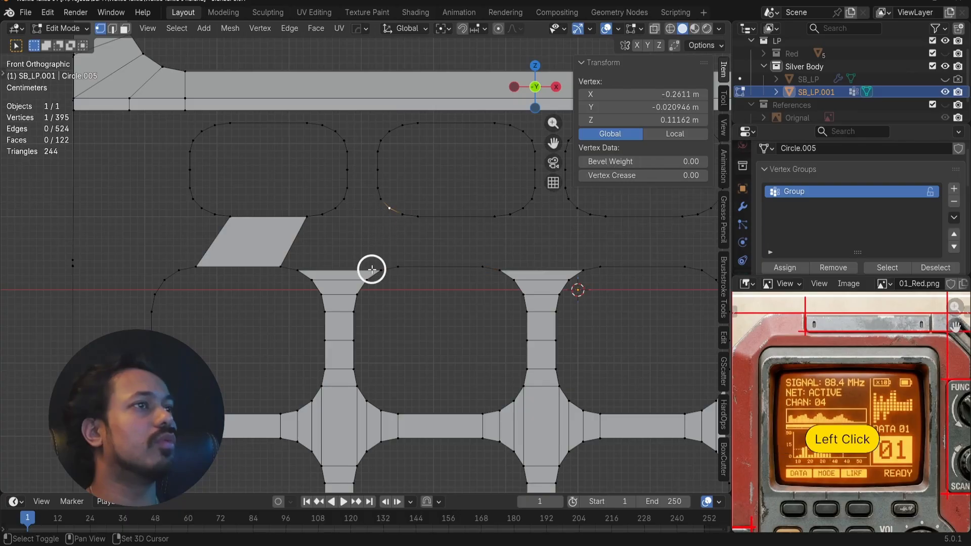
pyautogui.keyDown('shift'); pyautogui.click(397, 269); pyautogui.keyUp('shift')
pyautogui.keyDown('shift'); pyautogui.click(403, 227); pyautogui.keyUp('shift')
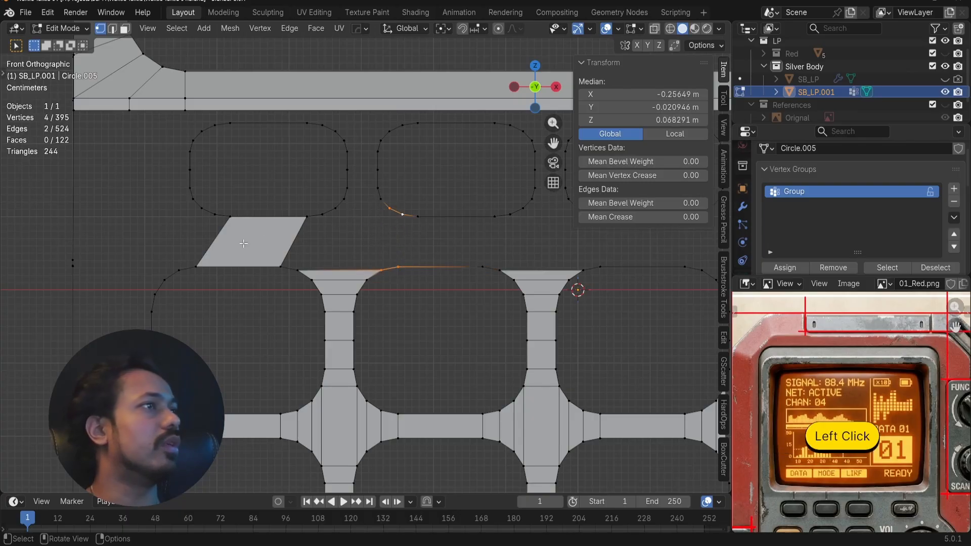
pyautogui.hotkey('alt', 'a')
pyautogui.click(405, 218)
pyautogui.keyDown('shift'); pyautogui.click(420, 255); pyautogui.keyUp('shift')
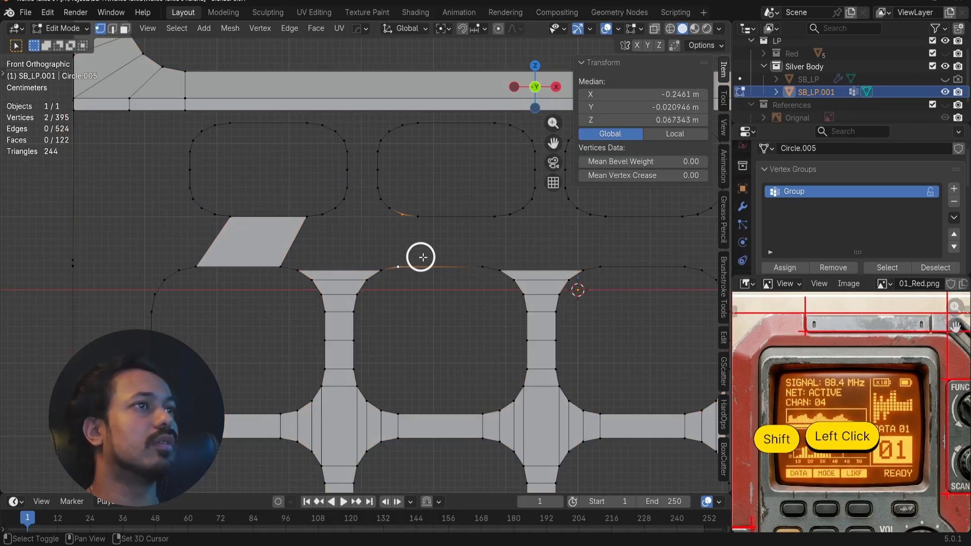
# - Try a slim face between the facing corners of the second small outline and the large outline below, and undo it
pyautogui.hotkey('alt', 'a')
pyautogui.click(381, 267)
pyautogui.keyDown('shift'); pyautogui.click(387, 213); pyautogui.keyUp('shift')
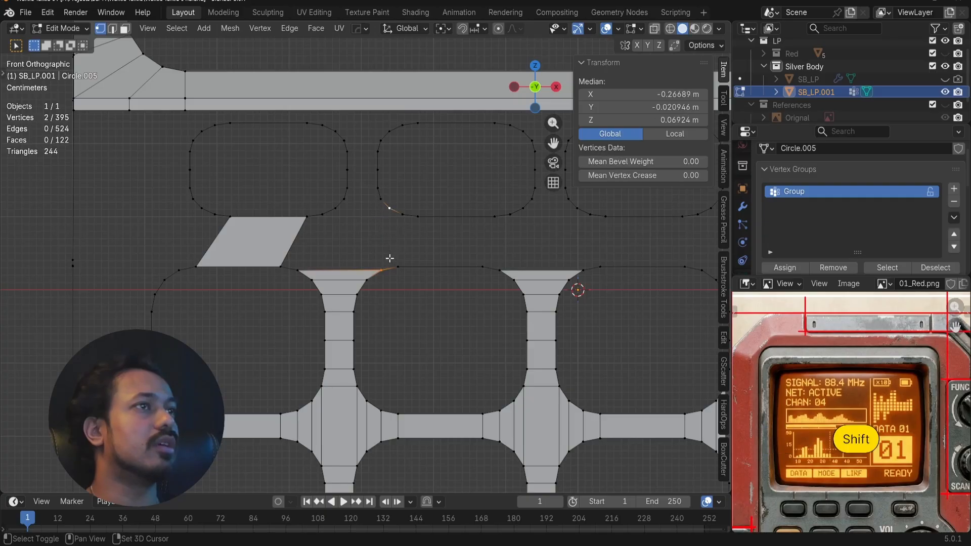
pyautogui.keyDown('shift'); pyautogui.click(394, 266); pyautogui.keyUp('shift')
pyautogui.keyDown('shift'); pyautogui.click(398, 215); pyautogui.keyUp('shift')
pyautogui.press('f')
pyautogui.click(395, 214)
pyautogui.keyDown('shift'); pyautogui.click(393, 269); pyautogui.keyUp('shift')
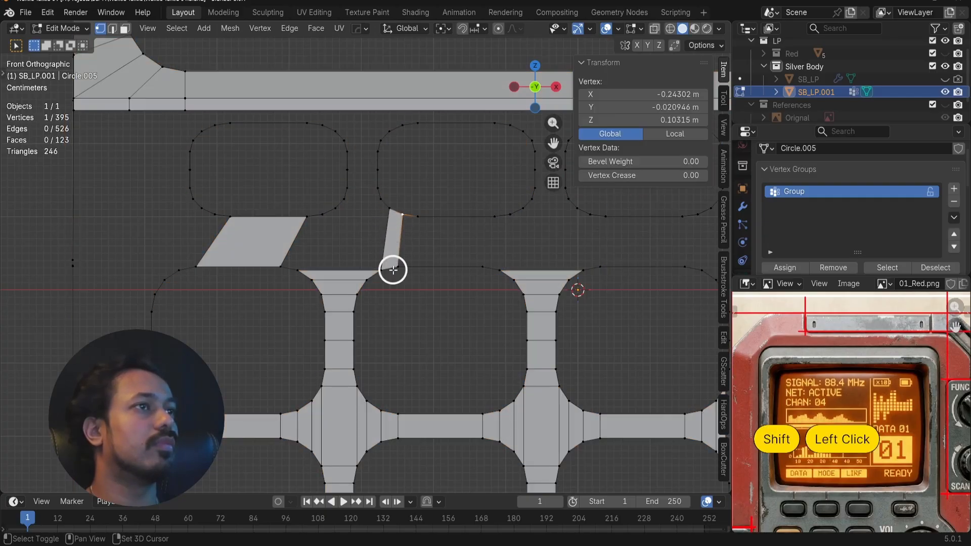
pyautogui.hotkey('ctrl', 'z')
pyautogui.hotkey('ctrl', 'z')
pyautogui.hotkey('ctrl', 'z')
pyautogui.hotkey('ctrl', 'z')
pyautogui.hotkey('ctrl', 'z')
pyautogui.hotkey('ctrl', 'z')
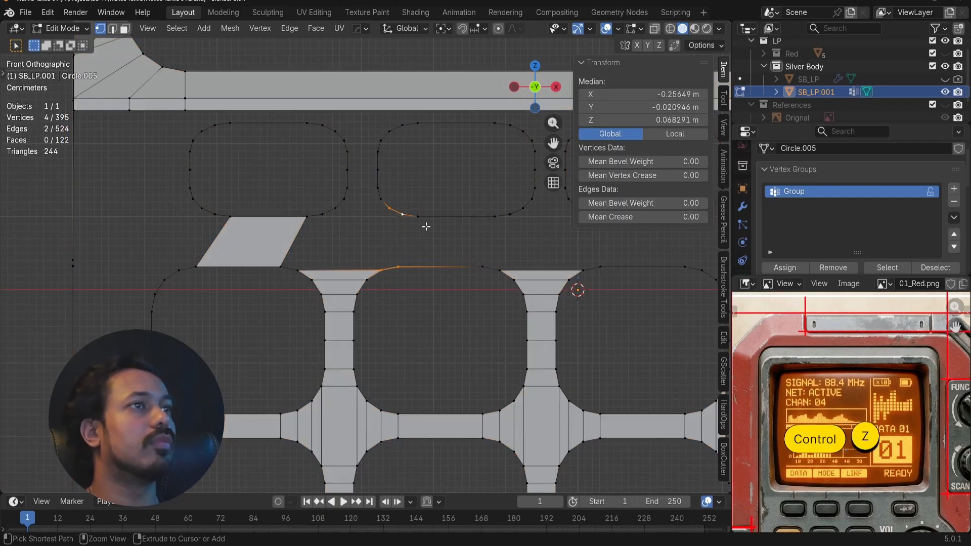
# - Fill a face between the facing straight edges of the second small outline and the large outline below it
pyautogui.click(416, 221)
pyautogui.keyDown('shift'); pyautogui.click(409, 272); pyautogui.keyUp('shift')
pyautogui.keyDown('shift'); pyautogui.click(485, 264); pyautogui.keyUp('shift')
pyautogui.keyDown('shift'); pyautogui.click(494, 217); pyautogui.keyUp('shift')
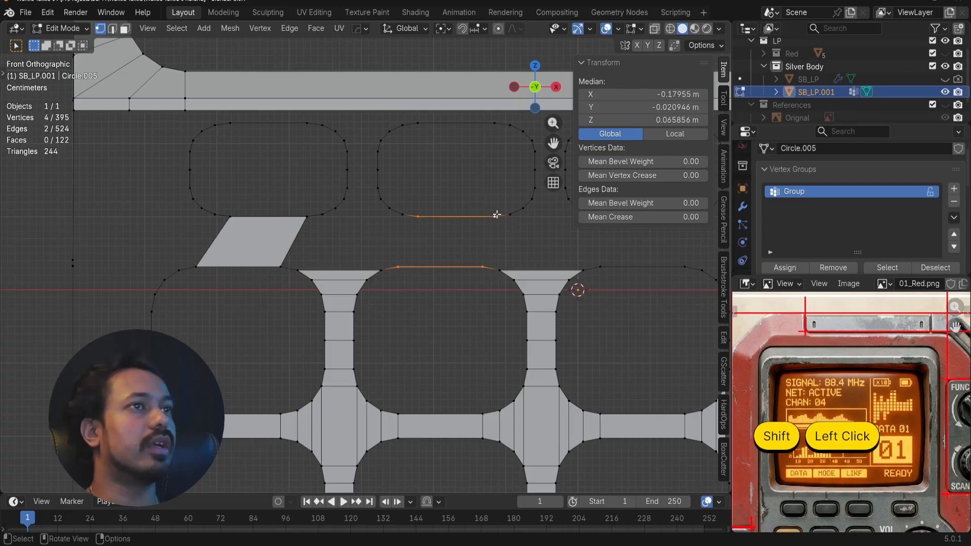
pyautogui.press('f')
pyautogui.press('a')
pyautogui.press('a')
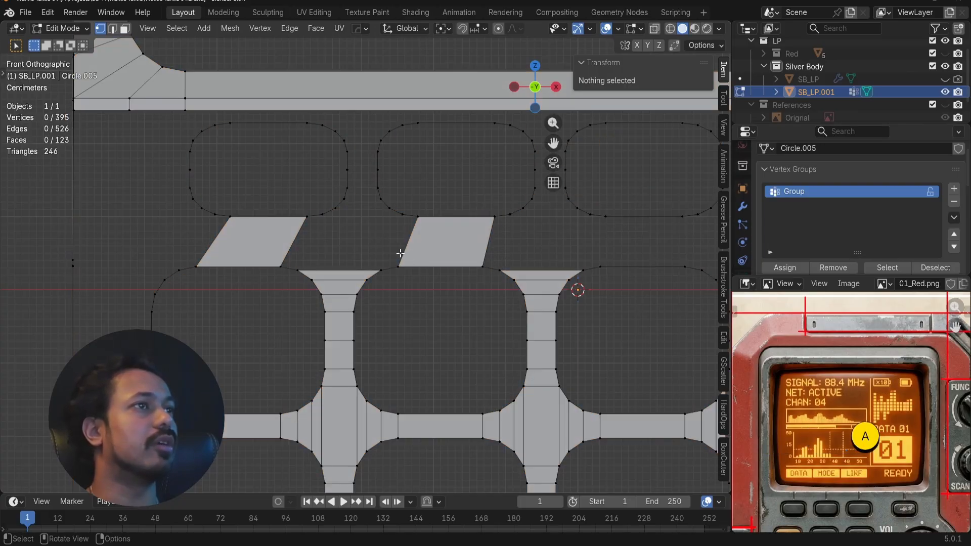
# - Fill a face from the top of the column between the second and third large outlines to the facing corners of the small outlines above
pyautogui.keyDown('shift'); pyautogui.moveTo(501, 233); pyautogui.dragTo(358, 243, button='middle'); pyautogui.keyUp('shift')
pyautogui.click(368, 225)
pyautogui.keyDown('shift'); pyautogui.click(372, 280); pyautogui.keyUp('shift')
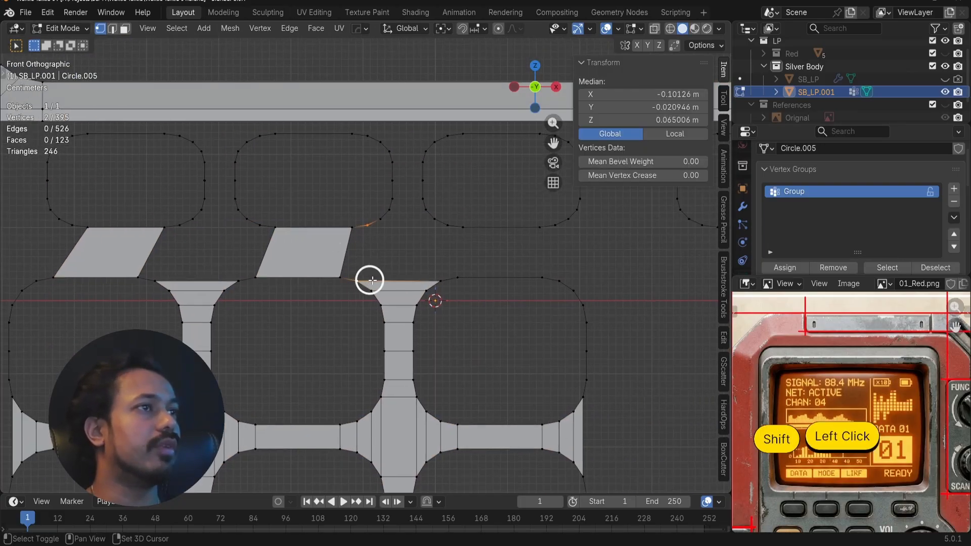
pyautogui.keyDown('shift'); pyautogui.click(438, 280); pyautogui.keyUp('shift')
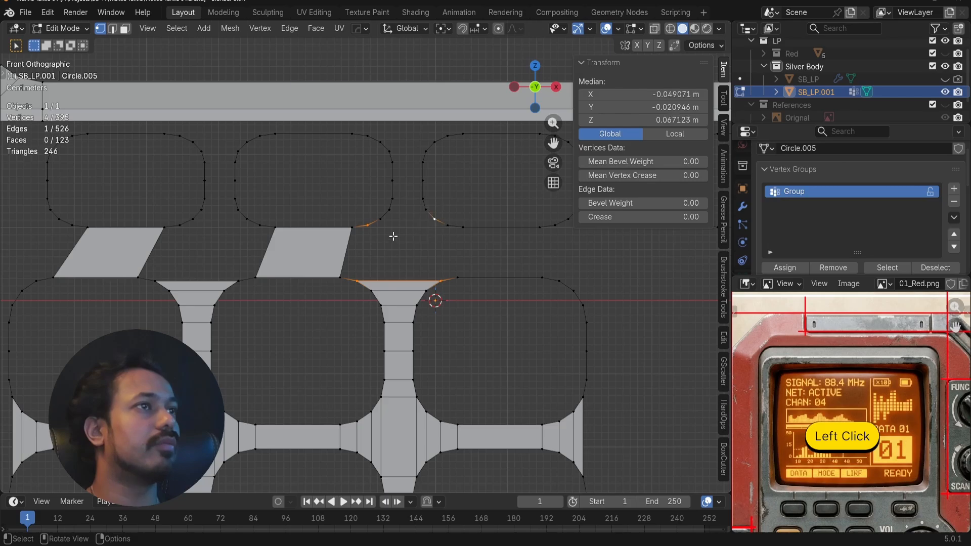
pyautogui.click(383, 222)
pyautogui.keyDown('shift'); pyautogui.click(393, 280); pyautogui.keyUp('shift')
pyautogui.keyDown('shift'); pyautogui.click(436, 248); pyautogui.keyUp('shift')
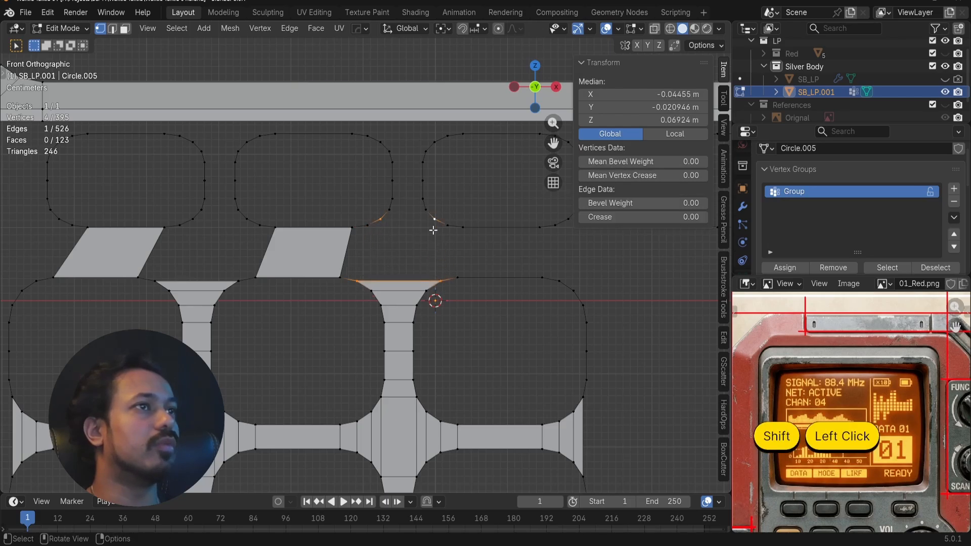
pyautogui.press('f')
pyautogui.press('a')
pyautogui.press('a')
# - Fill a face between the facing straight edges of the third small outline and the large outline below it
pyautogui.click(447, 230)
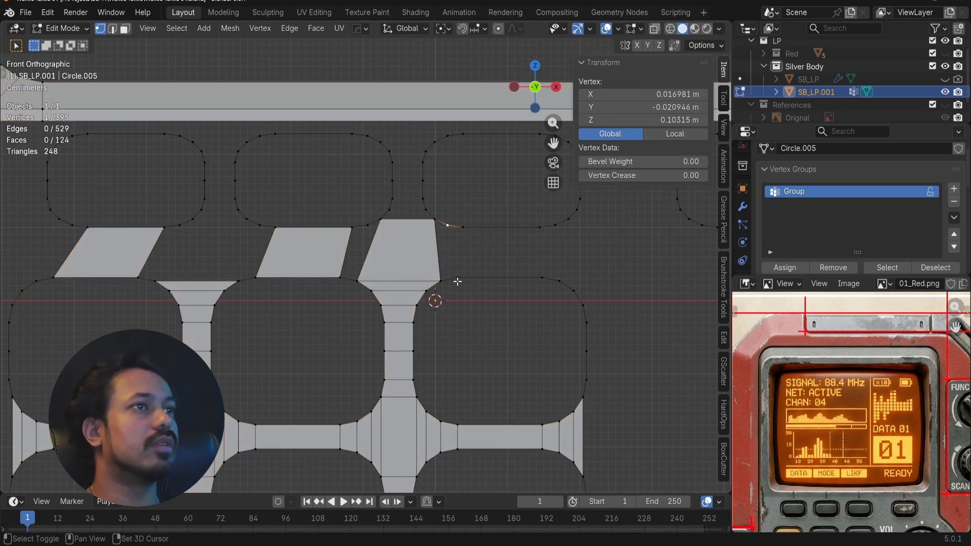
pyautogui.keyDown('shift'); pyautogui.click(458, 278); pyautogui.keyUp('shift')
pyautogui.keyDown('shift'); pyautogui.click(542, 278); pyautogui.keyUp('shift')
pyautogui.keyDown('shift'); pyautogui.click(540, 227); pyautogui.keyUp('shift')
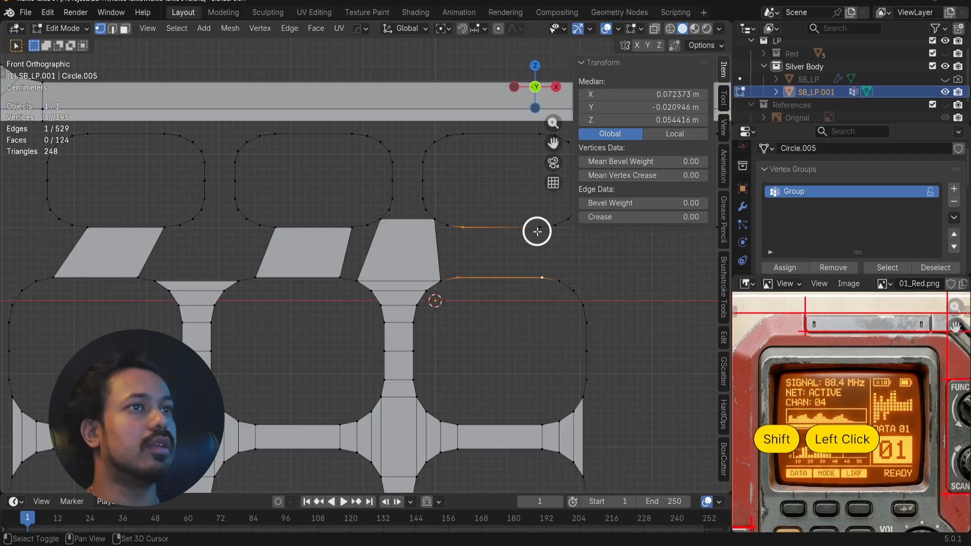
pyautogui.press('f')
pyautogui.press('a')
pyautogui.hotkey('alt', 'a')
pyautogui.scroll(-1, 528, 240)
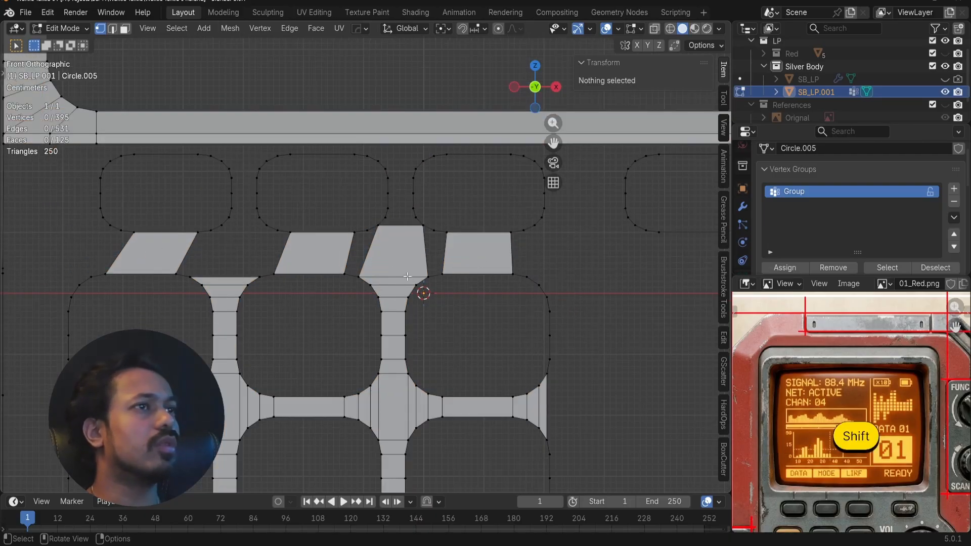
# - Try adding loop cuts on the large outlines' corner segments on either side of the new column-top face
pyautogui.scroll(2, 428, 249)
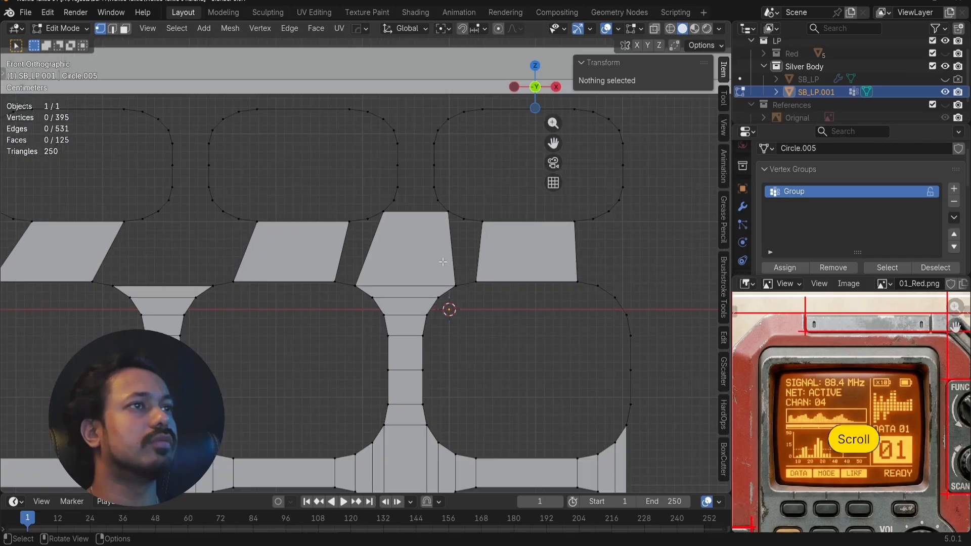
pyautogui.hotkey('ctrl', 'r')
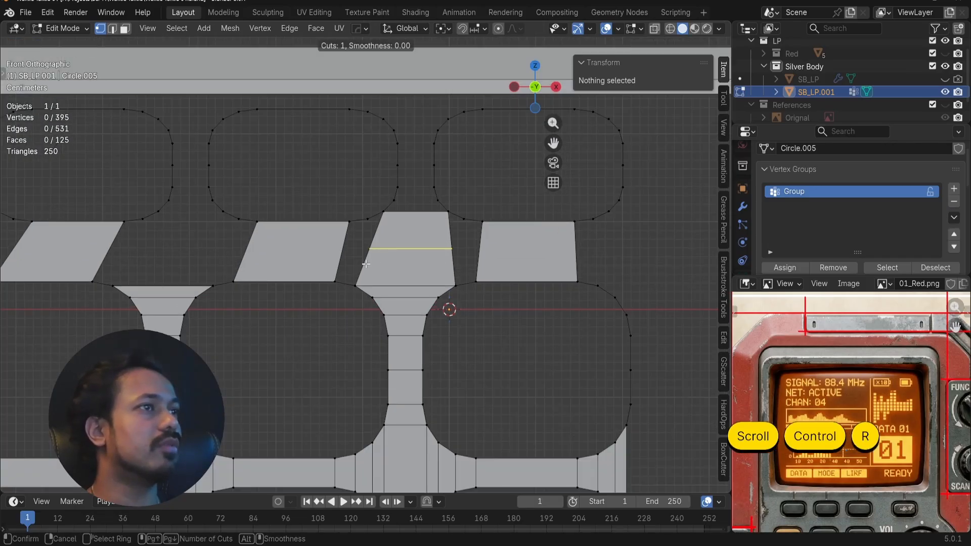
pyautogui.click(344, 280)
pyautogui.hotkey('ctrl', 'r')
pyautogui.click(465, 282)
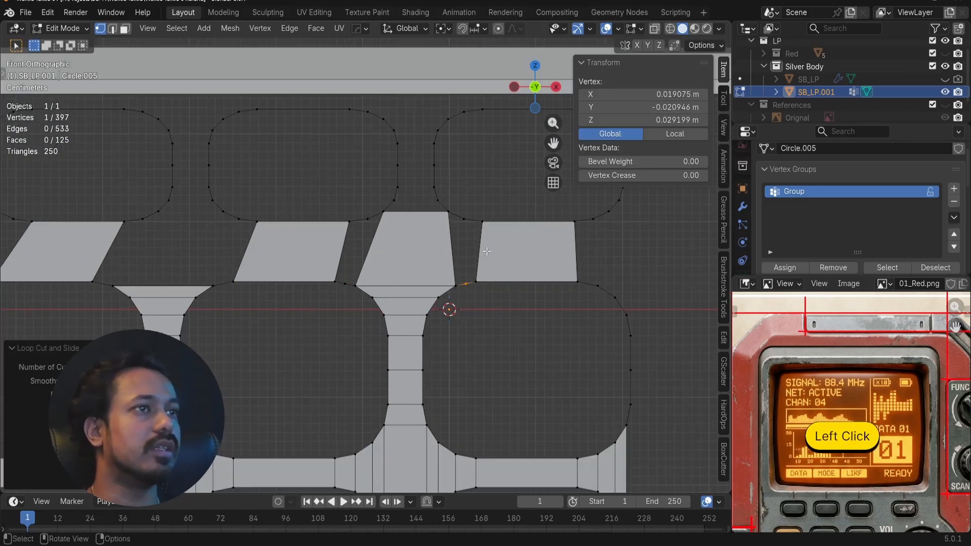
# - Try filling the gap between the column-top face and the third column's face, and undo it together with the loop cuts
pyautogui.click(454, 287)
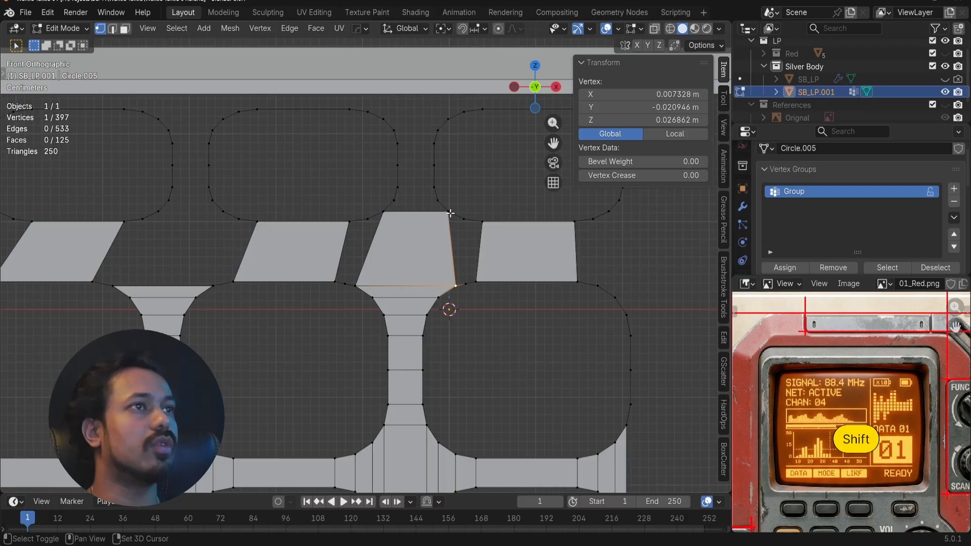
pyautogui.keyDown('shift'); pyautogui.click(450, 213); pyautogui.keyUp('shift')
pyautogui.keyDown('shift'); pyautogui.click(464, 220); pyautogui.keyUp('shift')
pyautogui.keyDown('shift'); pyautogui.click(460, 288); pyautogui.keyUp('shift')
pyautogui.press('f')
pyautogui.hotkey('ctrl', 'z')
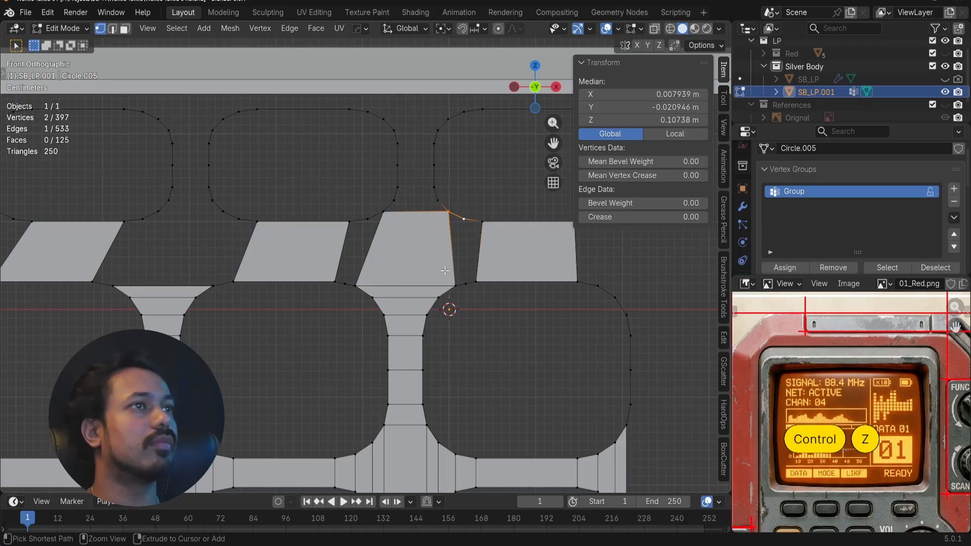
pyautogui.hotkey('ctrl', 'z')
pyautogui.press('a')
pyautogui.press('a')
pyautogui.hotkey('ctrl', 'z')
pyautogui.hotkey('ctrl', 'z')
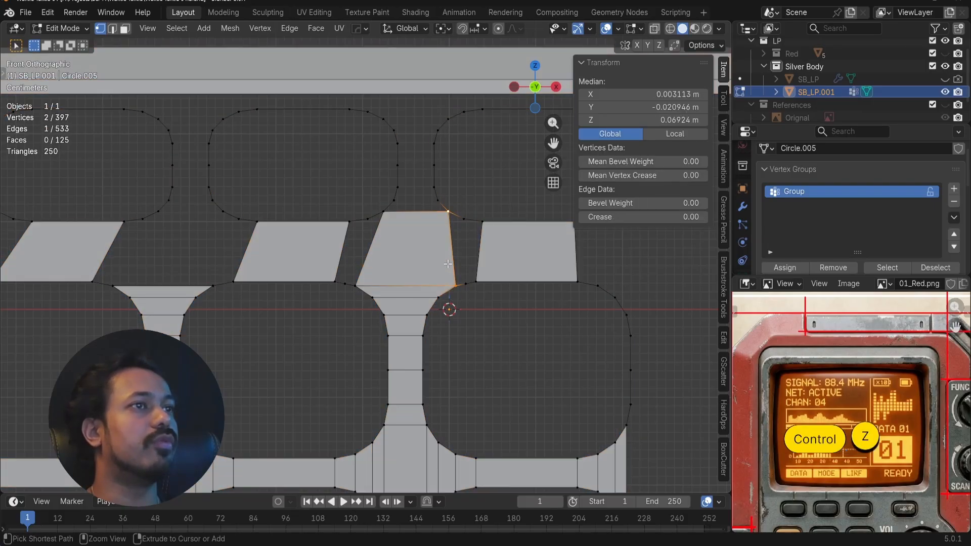
pyautogui.hotkey('ctrl', 'z')
pyautogui.hotkey('ctrl', 'z')
# - Fill the gap between the second and third small outlines with a column of faces up to their upper corners
pyautogui.keyDown('shift'); pyautogui.moveTo(392, 224); pyautogui.dragTo(388, 254, button='middle'); pyautogui.keyUp('shift')
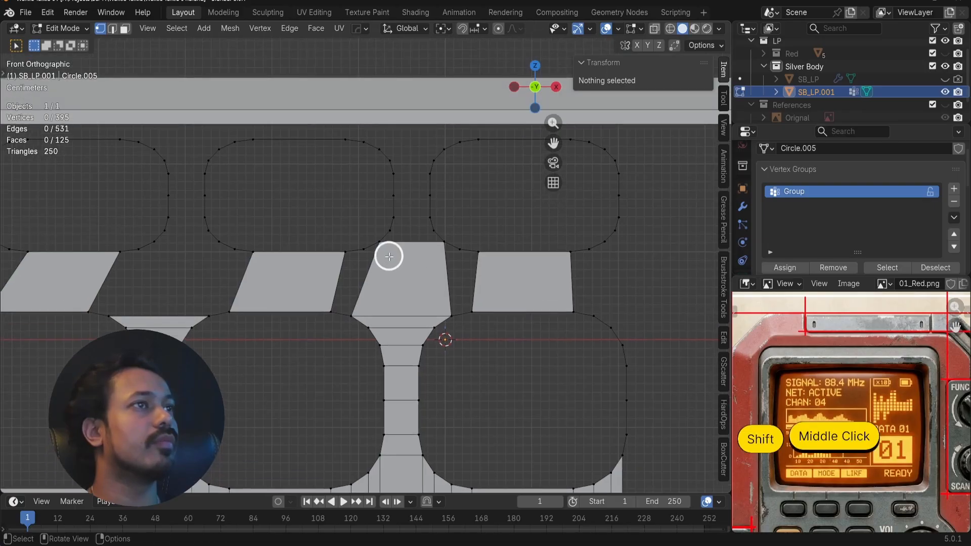
pyautogui.keyDown('shift'); pyautogui.click(387, 250); pyautogui.keyUp('shift')
pyautogui.keyDown('shift'); pyautogui.click(426, 231); pyautogui.keyUp('shift')
pyautogui.press('f')
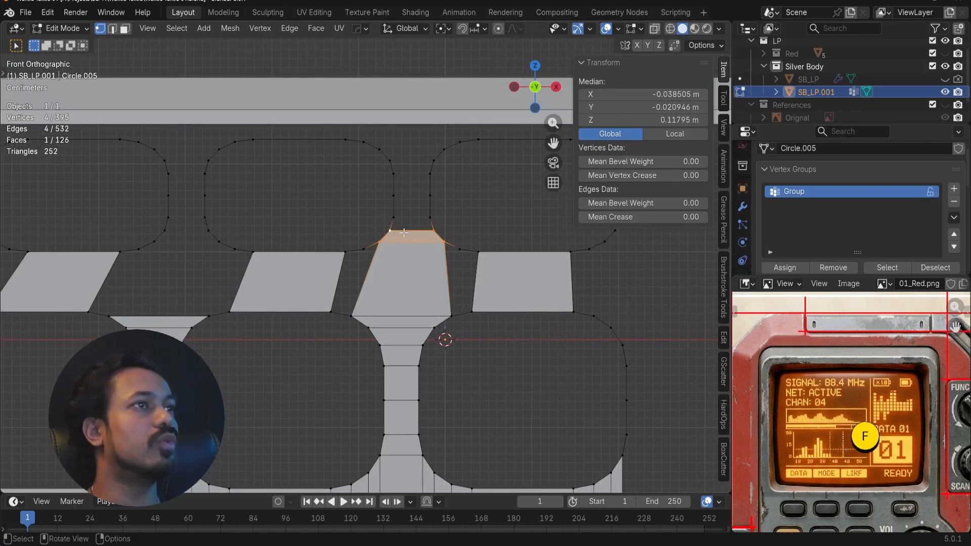
pyautogui.click(436, 230)
pyautogui.keyDown('shift'); pyautogui.click(400, 230); pyautogui.keyUp('shift')
pyautogui.press('f')
pyautogui.press('f')
pyautogui.press('f')
pyautogui.press('f')
pyautogui.press('f')
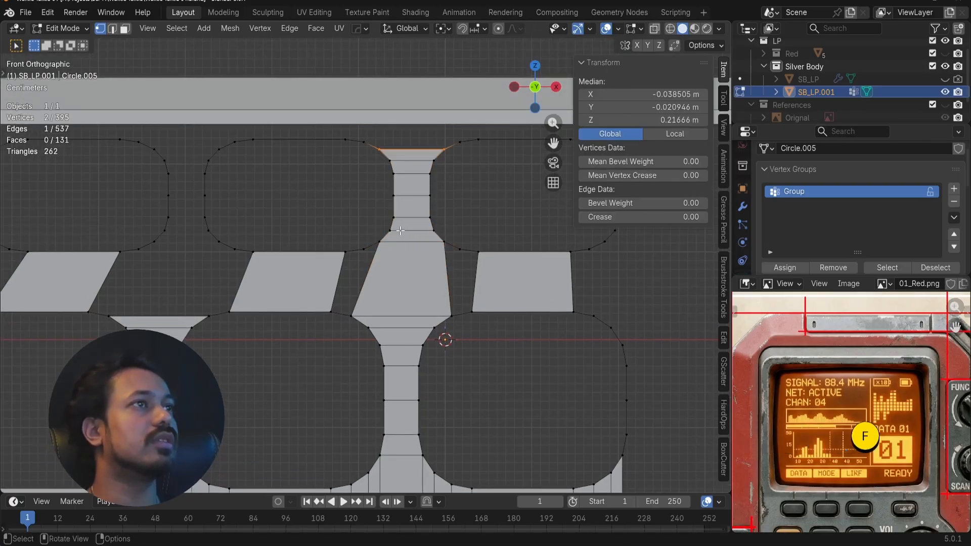
# - Fill the gap between the first and second small outlines with a column of faces from their lower to upper corners
pyautogui.keyDown('shift'); pyautogui.moveTo(366, 215); pyautogui.dragTo(367, 244, button='middle'); pyautogui.keyUp('shift')
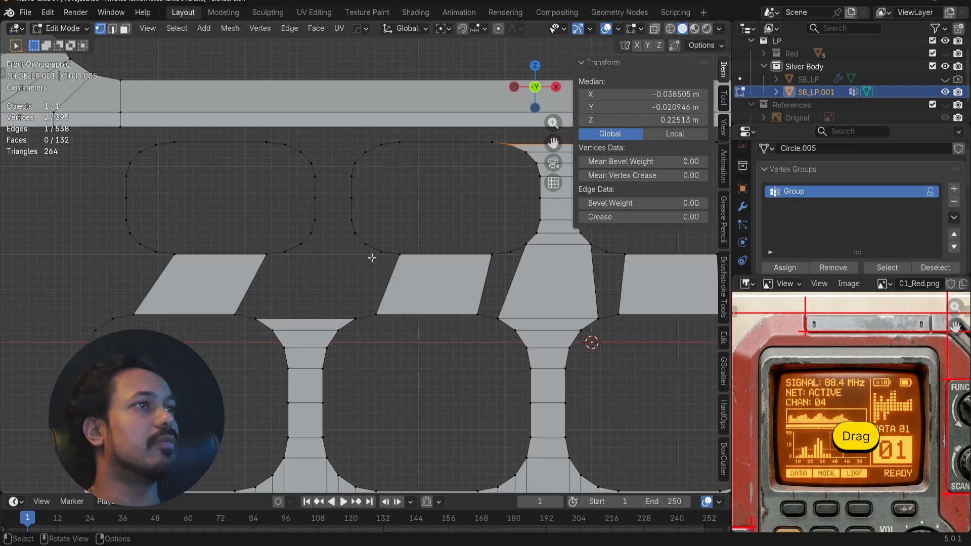
pyautogui.keyDown('shift'); pyautogui.click(301, 245); pyautogui.keyUp('shift')
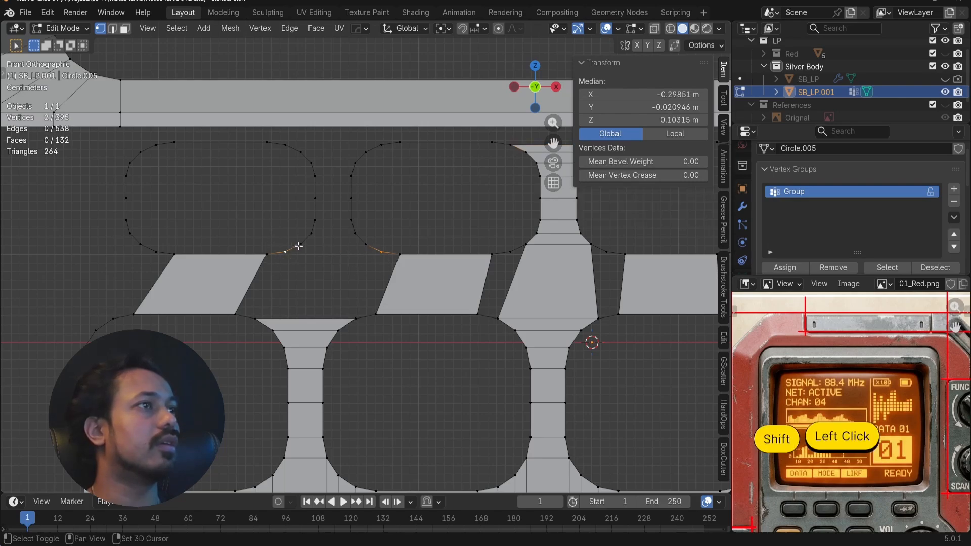
pyautogui.keyDown('shift'); pyautogui.click(378, 248); pyautogui.keyUp('shift')
pyautogui.press('f')
pyautogui.click(366, 245)
pyautogui.keyDown('shift'); pyautogui.click(297, 245); pyautogui.keyUp('shift')
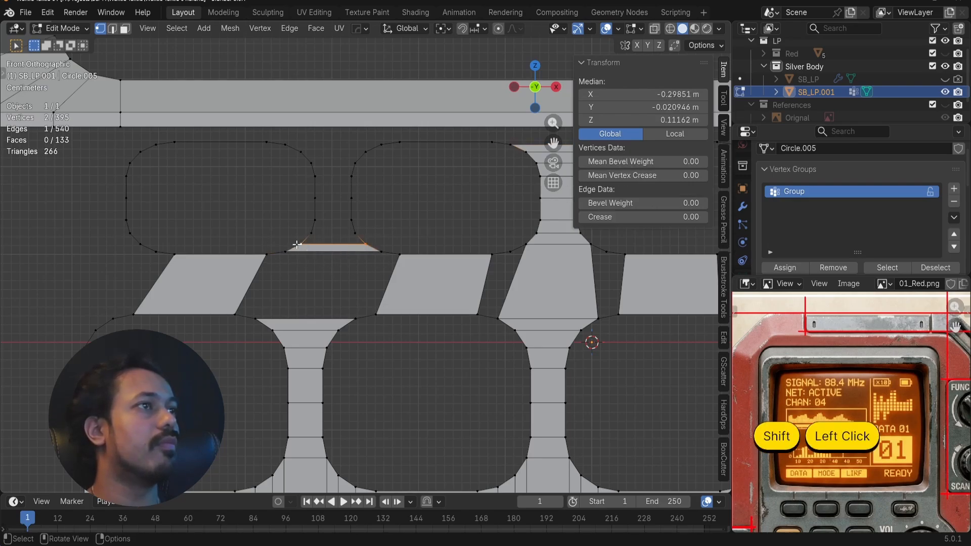
pyautogui.press('f')
pyautogui.press('f')
pyautogui.press('f')
pyautogui.press('f')
pyautogui.press('f')
pyautogui.press('f')
pyautogui.press('f')
# - Connect the first small outline's upper-left corner to the lower edge of the border strip above with an edge
pyautogui.keyDown('shift'); pyautogui.moveTo(190, 219); pyautogui.dragTo(345, 274, button='middle'); pyautogui.keyUp('shift')
pyautogui.moveTo(331, 175); pyautogui.dragTo(364, 272)
pyautogui.click(365, 174)
pyautogui.keyDown('shift'); pyautogui.click(345, 153); pyautogui.keyUp('shift')
pyautogui.press('f')
pyautogui.press('a')
pyautogui.press('a')
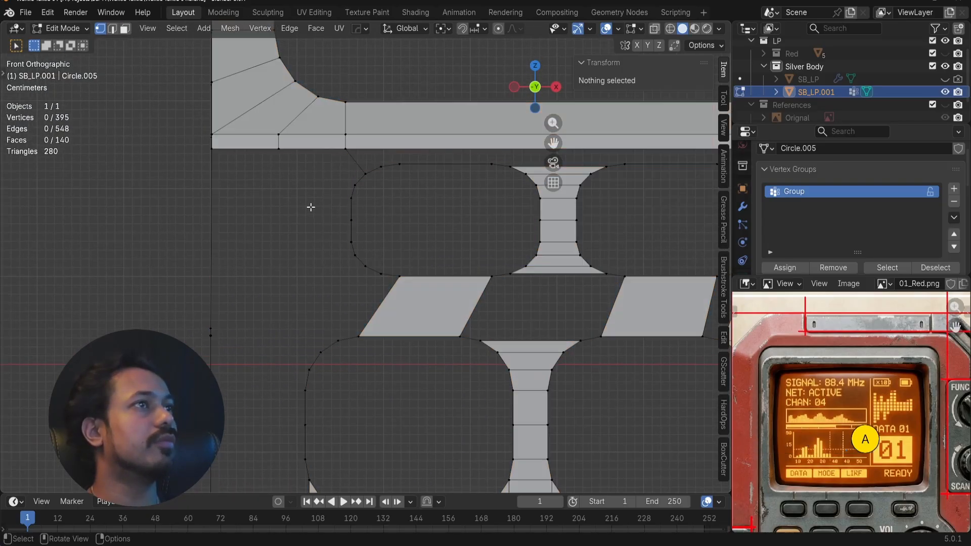
# - Delete the clustered vertices midway along the panel's left border line
pyautogui.scroll(-1, 383, 225)
pyautogui.keyDown('shift'); pyautogui.moveTo(357, 287); pyautogui.dragTo(359, 251, button='middle'); pyautogui.keyUp('shift')
pyautogui.moveTo(227, 277); pyautogui.dragTo(263, 298)
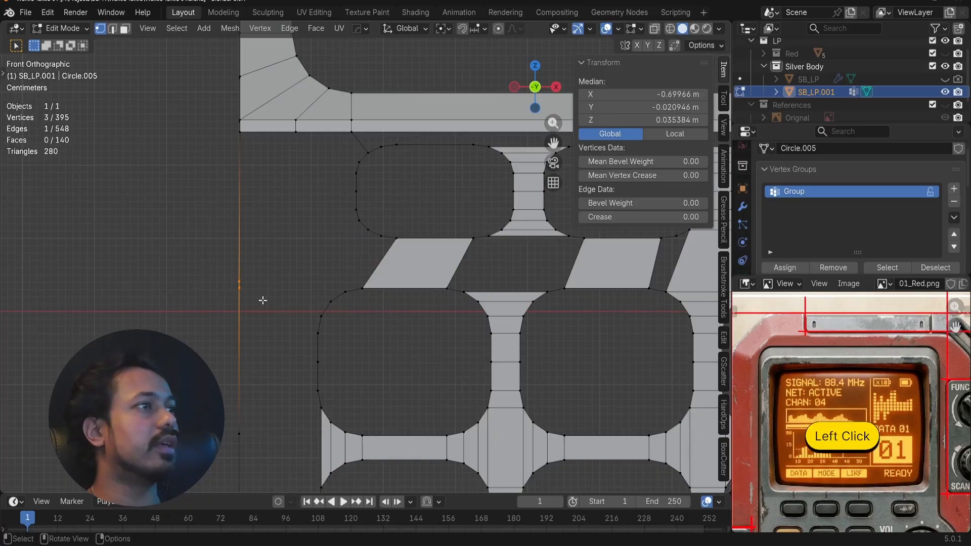
pyautogui.press('x')
pyautogui.click(265, 300)
# - Extrude the first large outline's upper-left corner vertex along X to the left border, setting its X to -0.69966 m
pyautogui.click(319, 314)
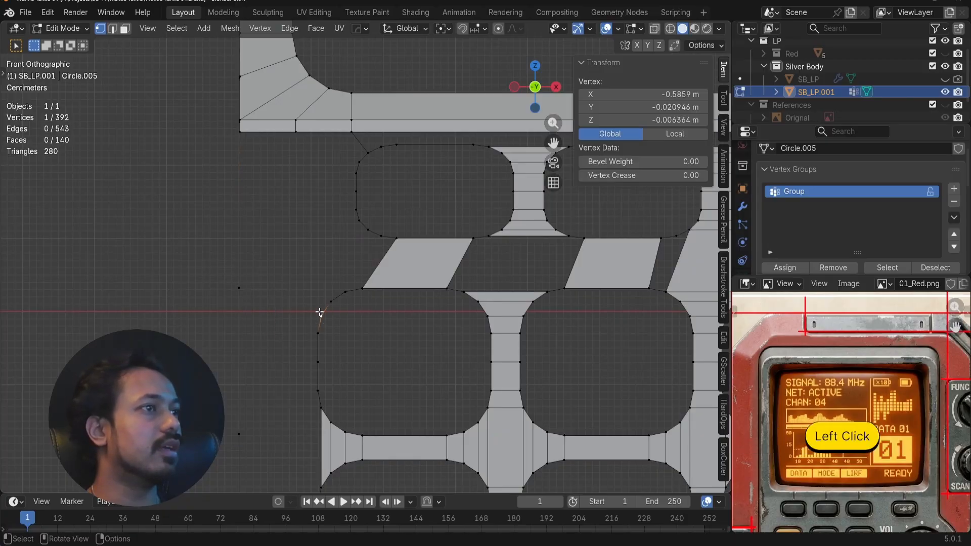
pyautogui.press('e')
pyautogui.press('x')
pyautogui.click(245, 295)
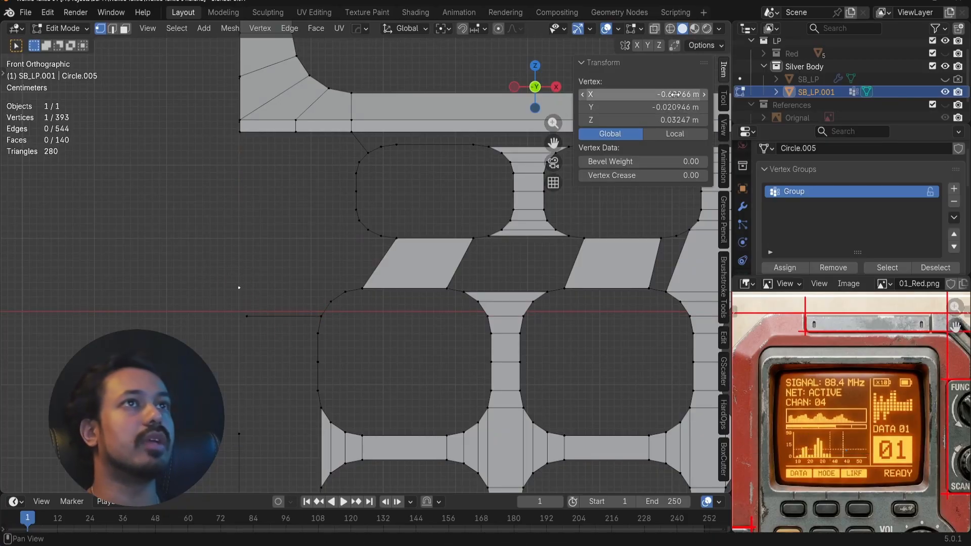
pyautogui.click(247, 314)
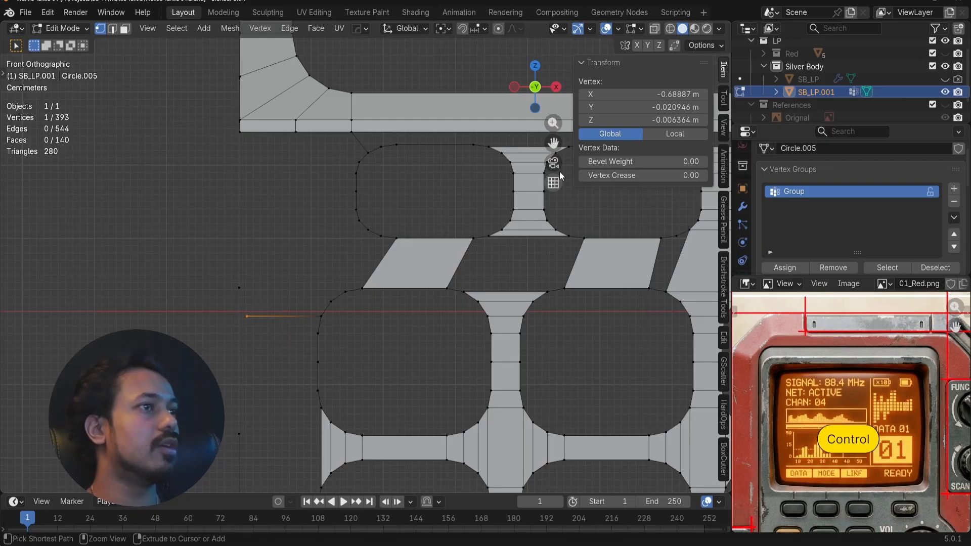
pyautogui.hotkey('ctrl', 'v')
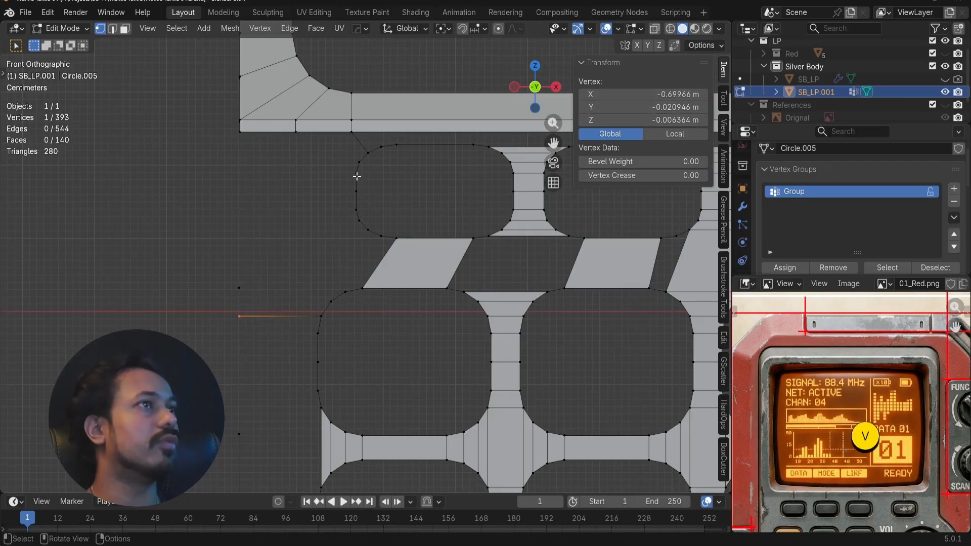
# - Try extruding and moving the first small outline's upper-left side vertex toward the left border, and undo both attempts
pyautogui.press('e')
pyautogui.click(278, 217)
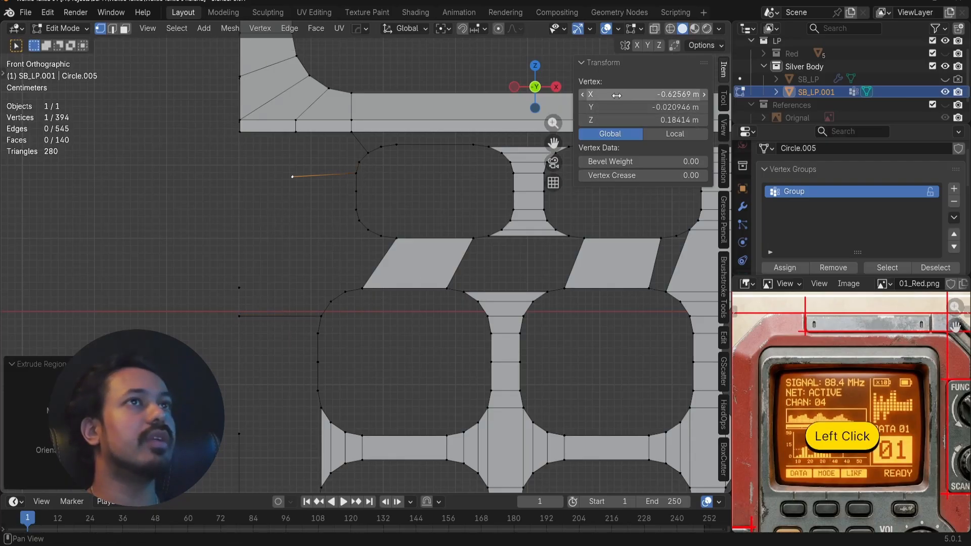
pyautogui.hotkey('ctrl', 'v')
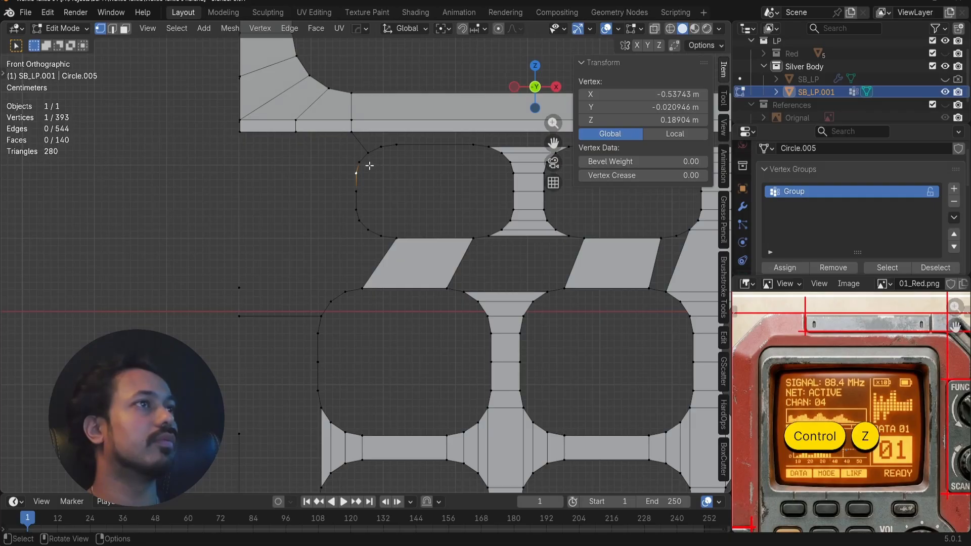
pyautogui.press('g')
pyautogui.press('x')
pyautogui.click(310, 168)
pyautogui.hotkey('ctrl', 'z')
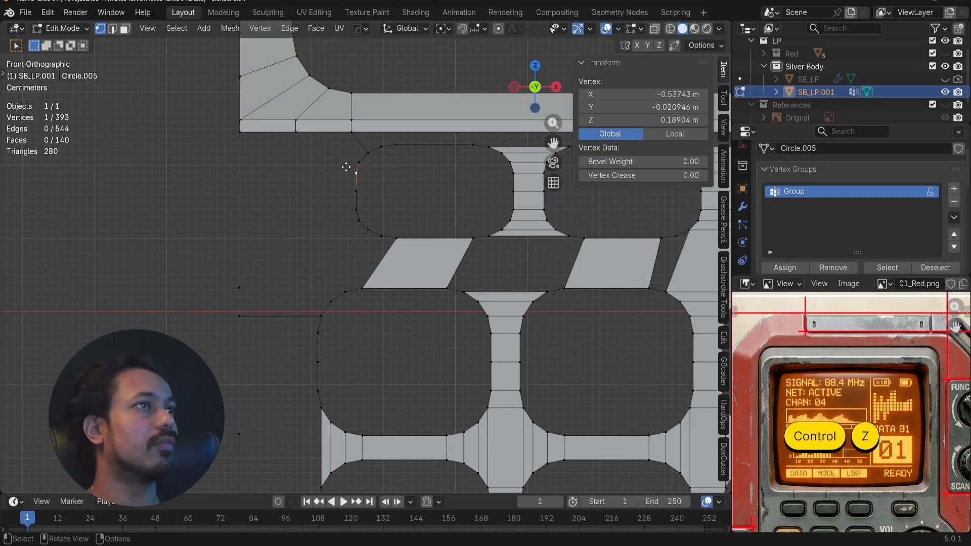
# - Extrude the first small outline's upper-left side vertex along X to the left border, setting its X to -0.69966 m
pyautogui.press('e')
pyautogui.press('x')
pyautogui.click(310, 170)
pyautogui.hotkey('ctrl', 'v')
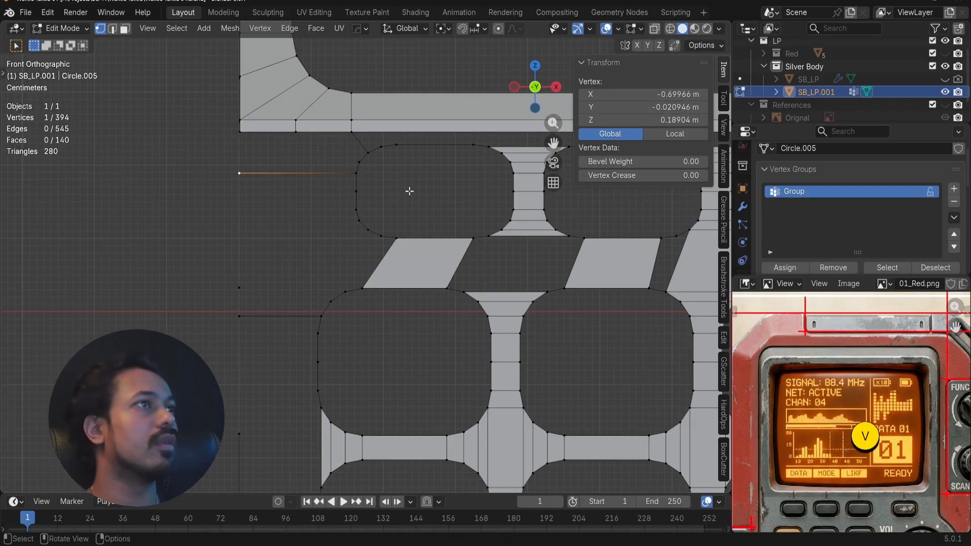
# - Extrude the first large outline's lower-left corner vertex along X to the left border, setting its X to -0.69966 m
pyautogui.keyDown('shift'); pyautogui.moveTo(268, 329); pyautogui.dragTo(273, 238, button='middle'); pyautogui.keyUp('shift')
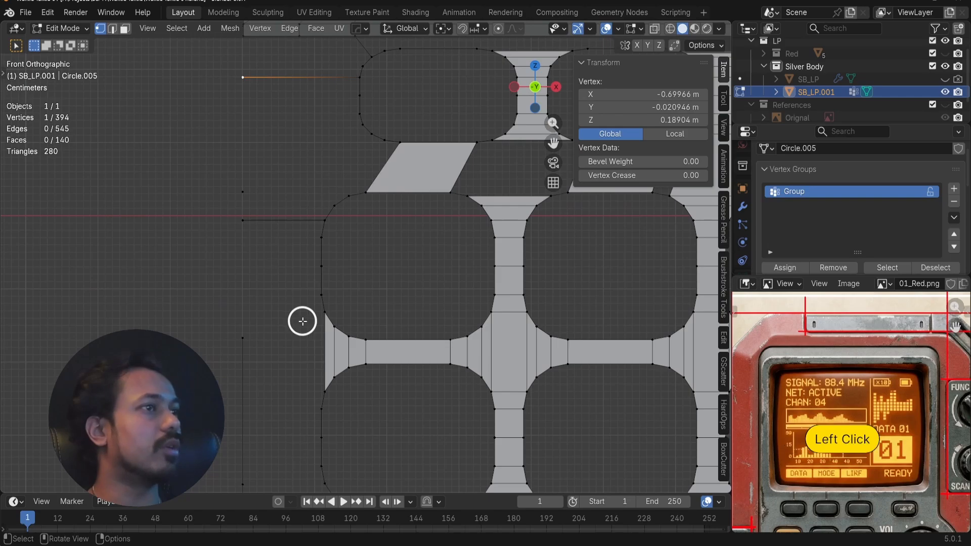
pyautogui.press('e')
pyautogui.press('x')
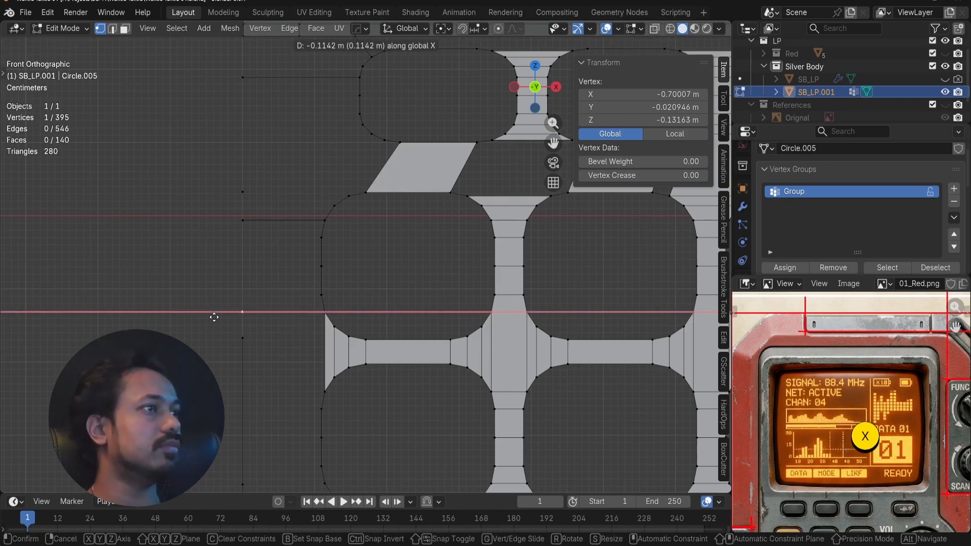
pyautogui.click(214, 317)
pyautogui.hotkey('ctrl', 'v')
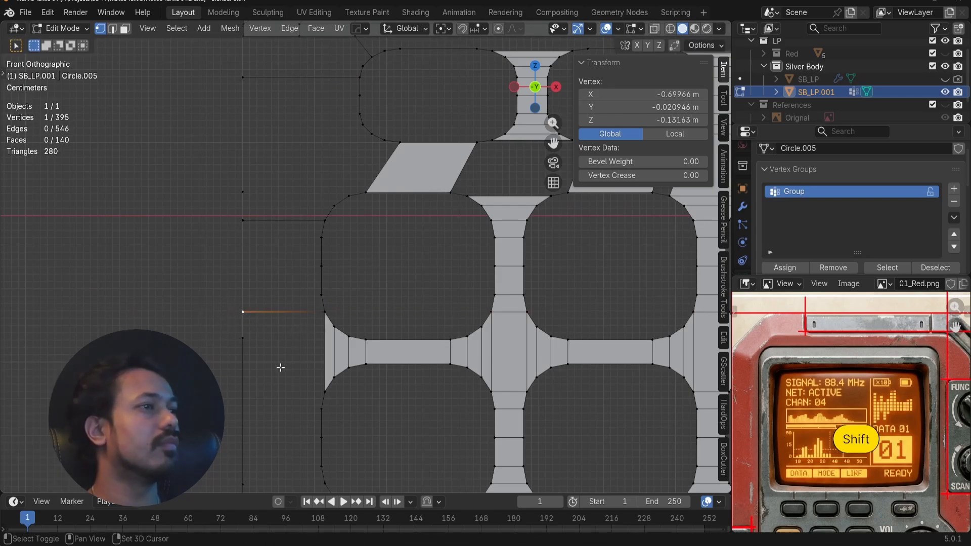
# - Connect the lower end of the straight left border to the left side of the lower-left large outline with an edge
pyautogui.keyDown('shift'); pyautogui.moveTo(281, 367); pyautogui.dragTo(278, 267, button='middle'); pyautogui.keyUp('shift')
pyautogui.scroll(-2, 273, 315)
pyautogui.keyDown('shift'); pyautogui.moveTo(273, 314); pyautogui.dragTo(289, 300, button='middle'); pyautogui.keyUp('shift')
pyautogui.scroll(3, 301, 338)
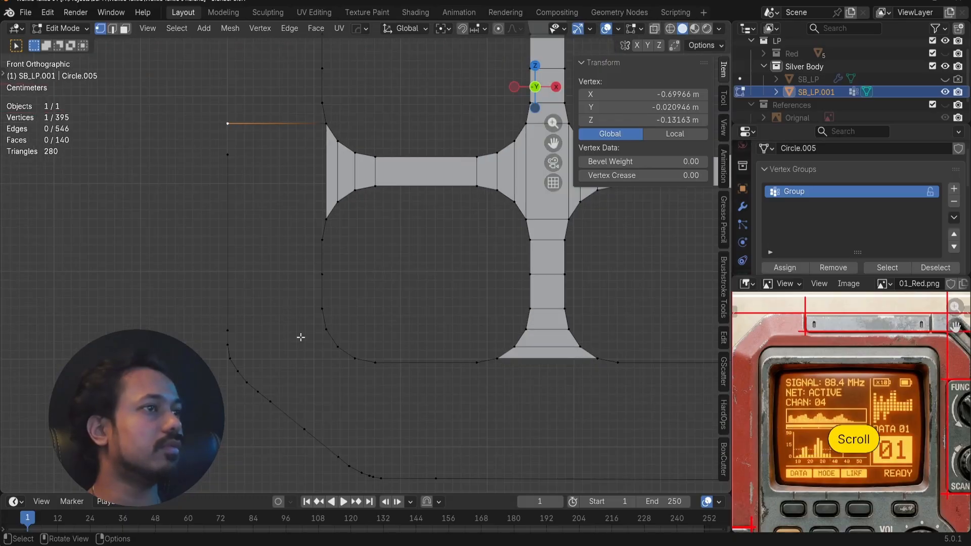
pyautogui.click(244, 326)
pyautogui.keyDown('shift'); pyautogui.click(317, 314); pyautogui.keyUp('shift')
pyautogui.press('f')
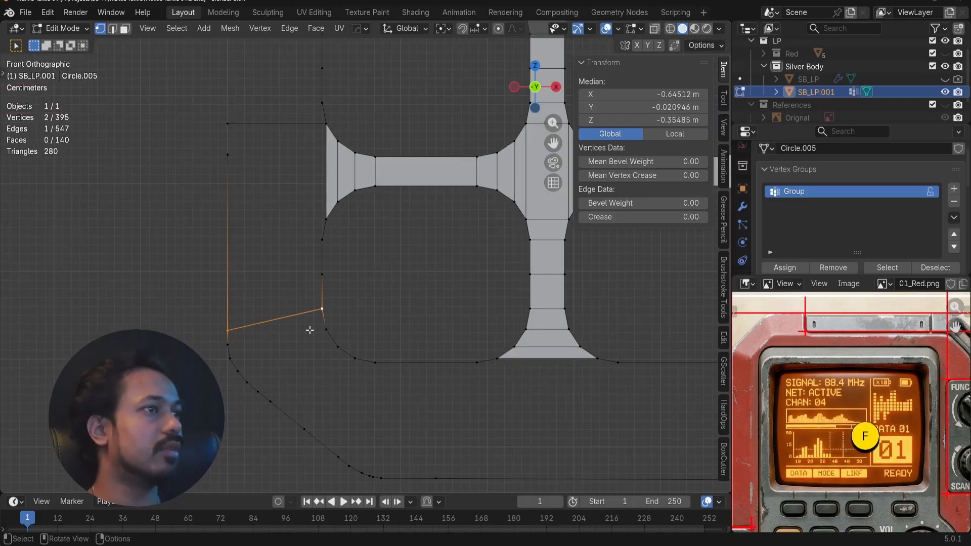
# - Connect the lower-left large outline's bottom corner to the middle of the diagonal border segment with an edge
pyautogui.click(346, 362)
pyautogui.keyDown('shift'); pyautogui.click(299, 435); pyautogui.keyUp('shift')
pyautogui.press('f')
pyautogui.press('a')
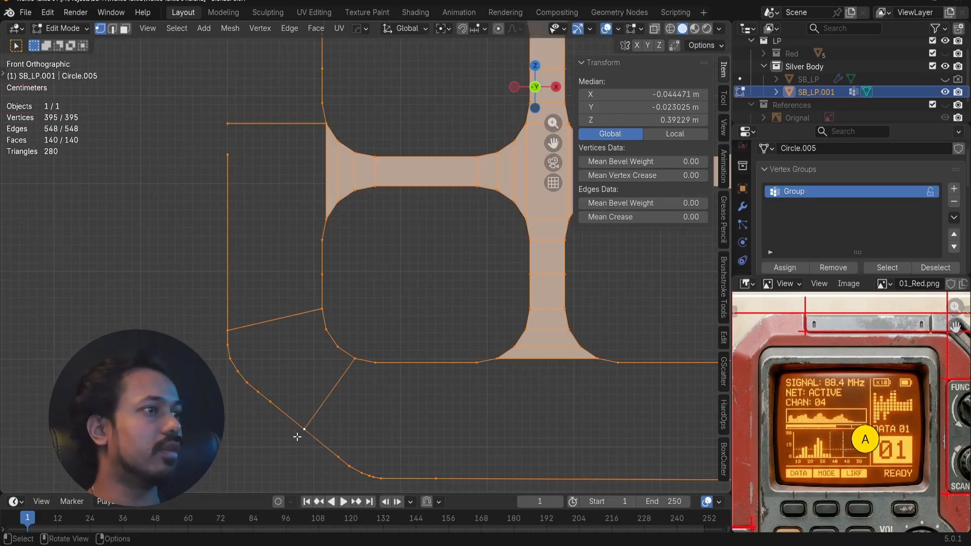
pyautogui.press('a')
pyautogui.scroll(-2, 302, 424)
pyautogui.keyDown('shift'); pyautogui.moveTo(302, 363); pyautogui.dragTo(300, 362, button='middle'); pyautogui.keyUp('shift')
pyautogui.scroll(-2, 288, 356)
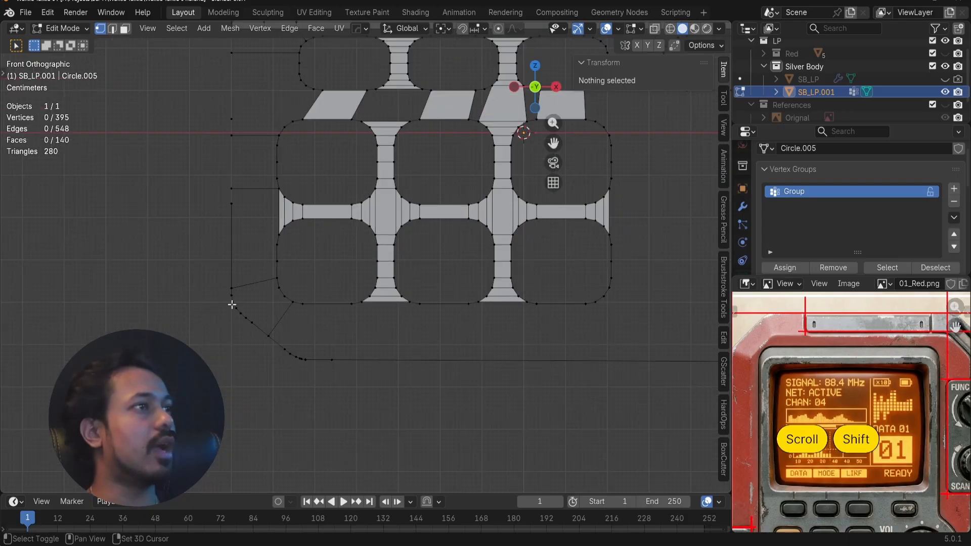
# - Connect the facing corners of the first small-button strip and first large-button strip with an edge on each side
pyautogui.keyDown('shift'); pyautogui.moveTo(232, 304); pyautogui.dragTo(208, 360, button='middle'); pyautogui.keyUp('shift')
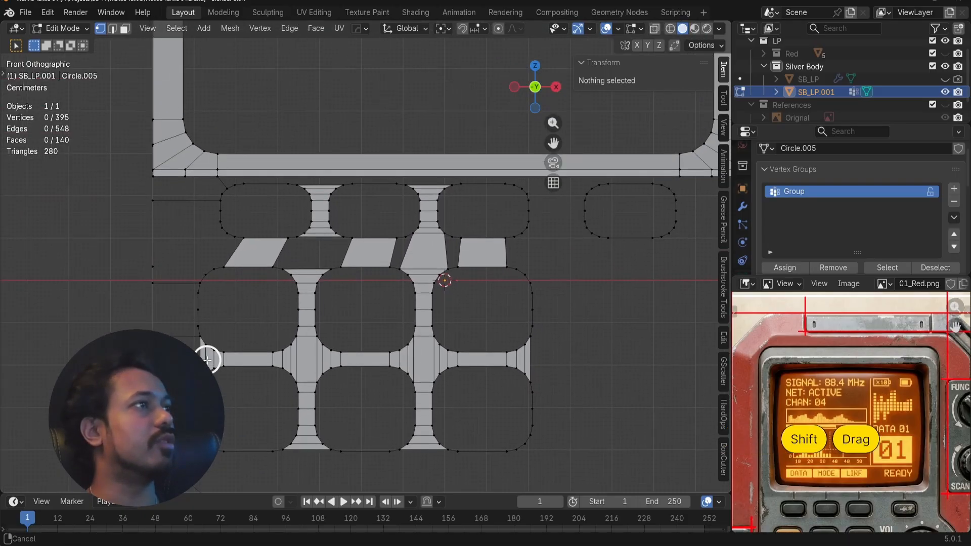
pyautogui.keyDown('shift'); pyautogui.moveTo(170, 282); pyautogui.dragTo(282, 292, button='middle'); pyautogui.keyUp('shift')
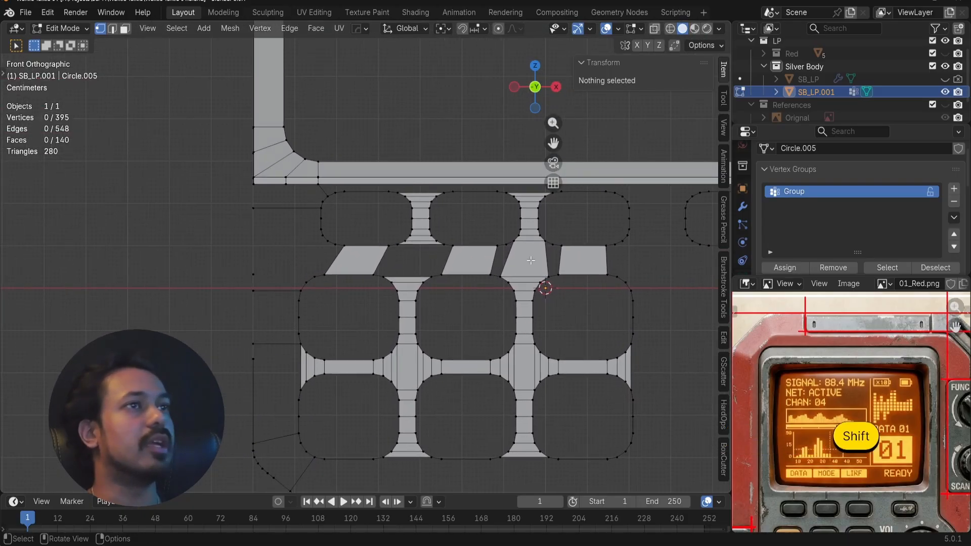
pyautogui.keyDown('shift'); pyautogui.moveTo(531, 260); pyautogui.dragTo(475, 294, button='middle'); pyautogui.keyUp('shift')
pyautogui.scroll(5, 342, 288)
pyautogui.keyDown('shift'); pyautogui.moveTo(343, 288); pyautogui.dragTo(364, 290, button='middle'); pyautogui.keyUp('shift')
pyautogui.click(404, 232)
pyautogui.keyDown('shift'); pyautogui.click(373, 307); pyautogui.keyUp('shift')
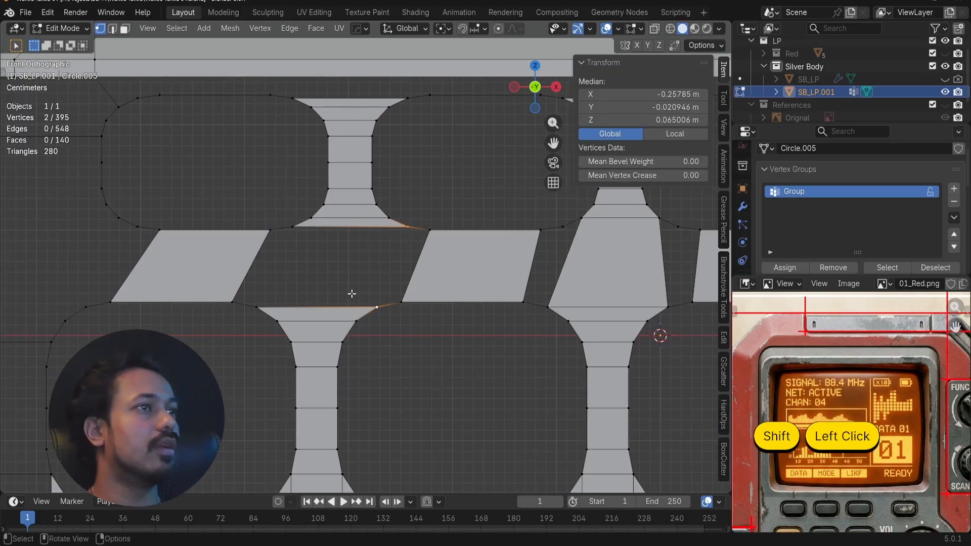
pyautogui.press('f')
pyautogui.click(295, 232)
pyautogui.keyDown('shift'); pyautogui.click(260, 304); pyautogui.keyUp('shift')
pyautogui.press('f')
# - Fill the narrow gap between the first slanted face and the left connecting edge with a face
pyautogui.click(262, 243)
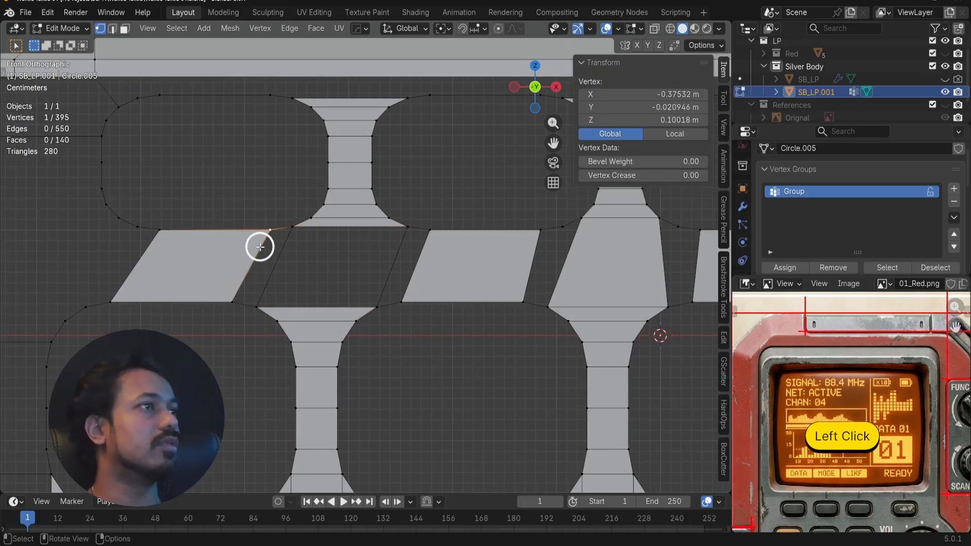
pyautogui.keyDown('shift'); pyautogui.click(227, 299); pyautogui.keyUp('shift')
pyautogui.keyDown('shift'); pyautogui.click(257, 302); pyautogui.keyUp('shift')
pyautogui.keyDown('shift'); pyautogui.click(295, 223); pyautogui.keyUp('shift')
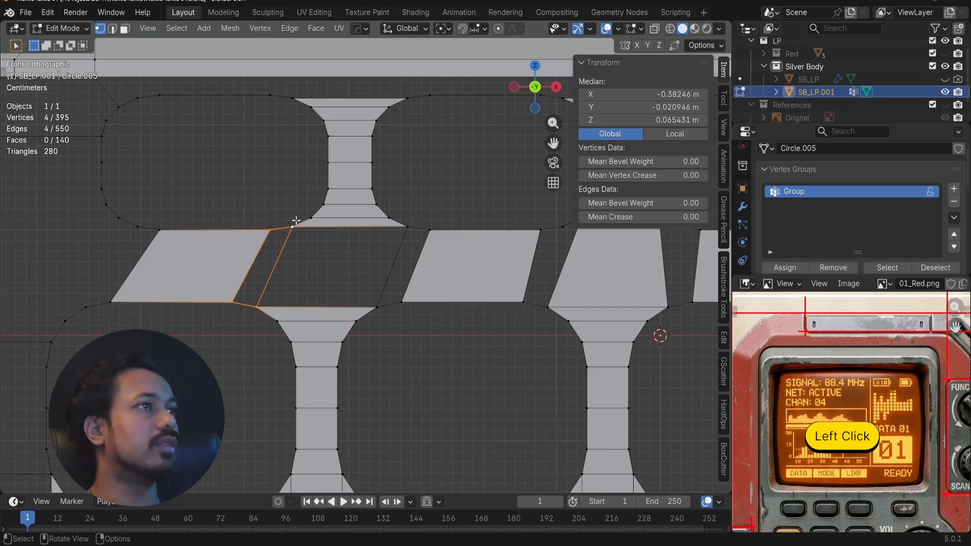
pyautogui.press('f')
# - Fill the narrow gap between the right connecting edge and the second slanted face with a face
pyautogui.click(402, 226)
pyautogui.keyDown('shift'); pyautogui.click(376, 306); pyautogui.keyUp('shift')
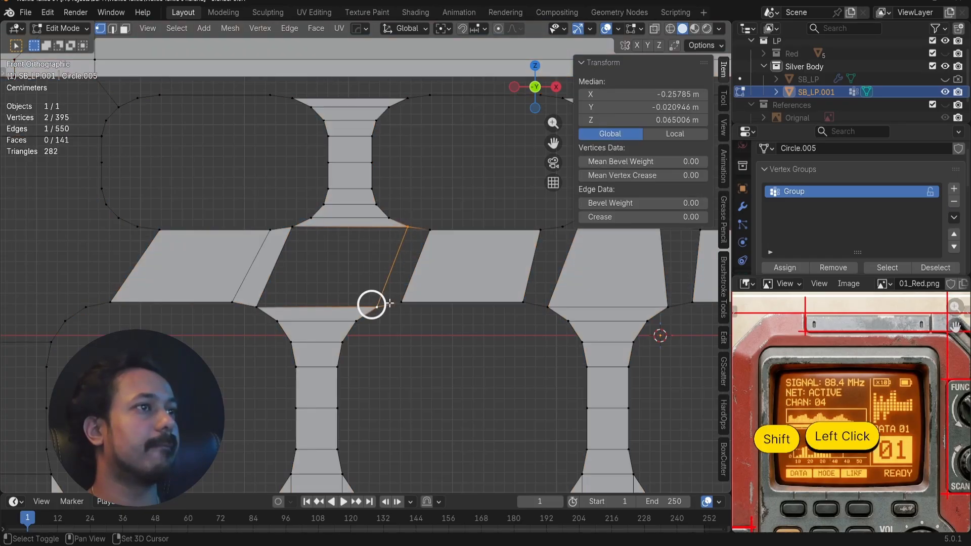
pyautogui.keyDown('shift'); pyautogui.click(431, 225); pyautogui.keyUp('shift')
pyautogui.press('f')
pyautogui.press('a')
pyautogui.press('a')
# - Fill the remaining central opening between the first upper and lower vertical strips with a face
pyautogui.keyDown('shift'); pyautogui.moveTo(449, 239); pyautogui.dragTo(410, 243, button='middle'); pyautogui.keyUp('shift')
pyautogui.click(263, 231)
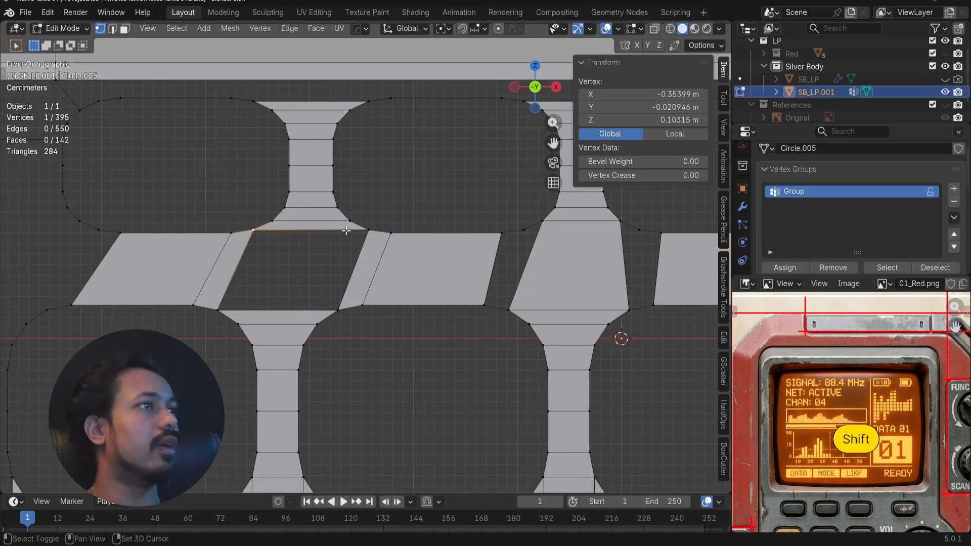
pyautogui.hotkey('ctrl', 'z')
pyautogui.keyDown('shift'); pyautogui.click(369, 233); pyautogui.keyUp('shift')
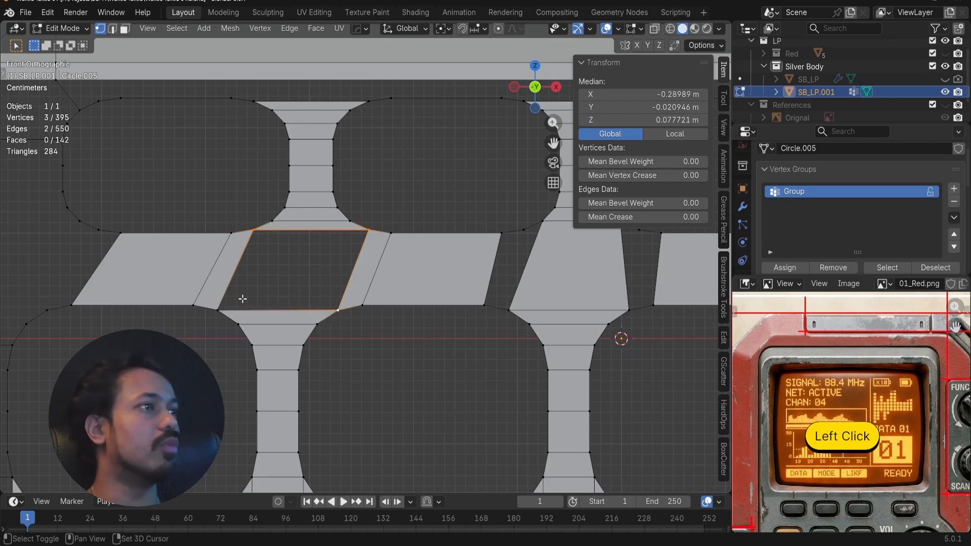
pyautogui.press('f')
pyautogui.press('a')
pyautogui.press('a')
pyautogui.keyDown('shift'); pyautogui.moveTo(486, 255); pyautogui.dragTo(412, 259, button='middle'); pyautogui.keyUp('shift')
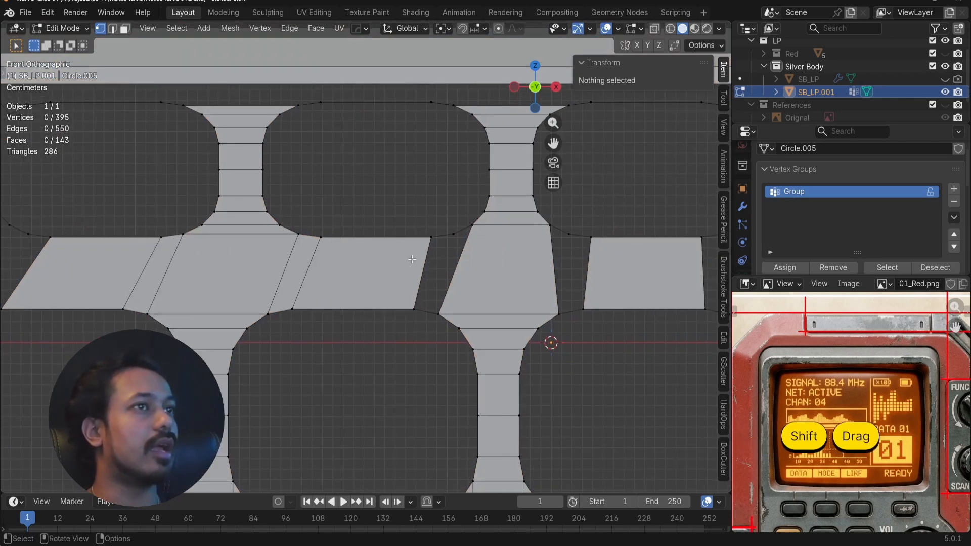
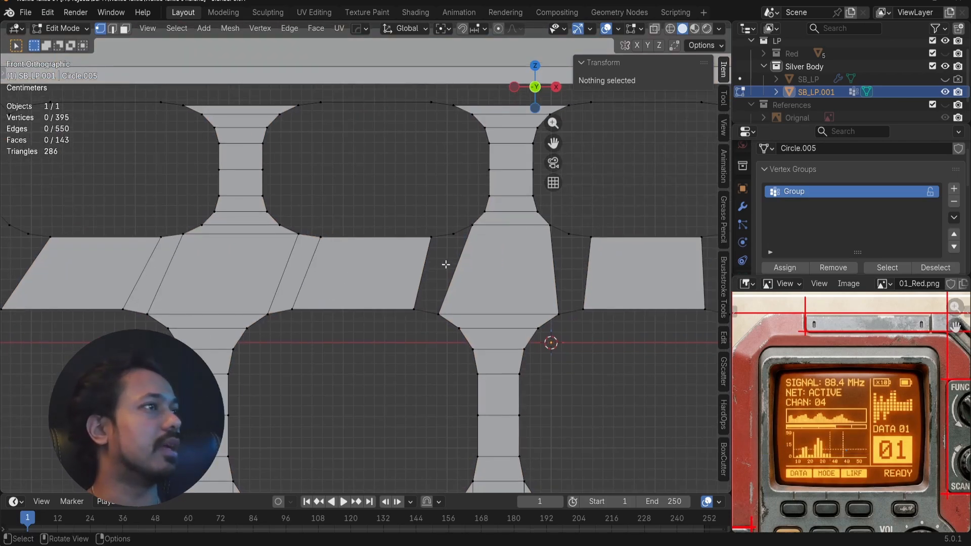
# - Fill a thin face between the facing upper corners of the third and fourth small outlines and recalculate its normals
pyautogui.keyDown('shift'); pyautogui.moveTo(703, 167); pyautogui.dragTo(392, 234, button='middle'); pyautogui.keyUp('shift')
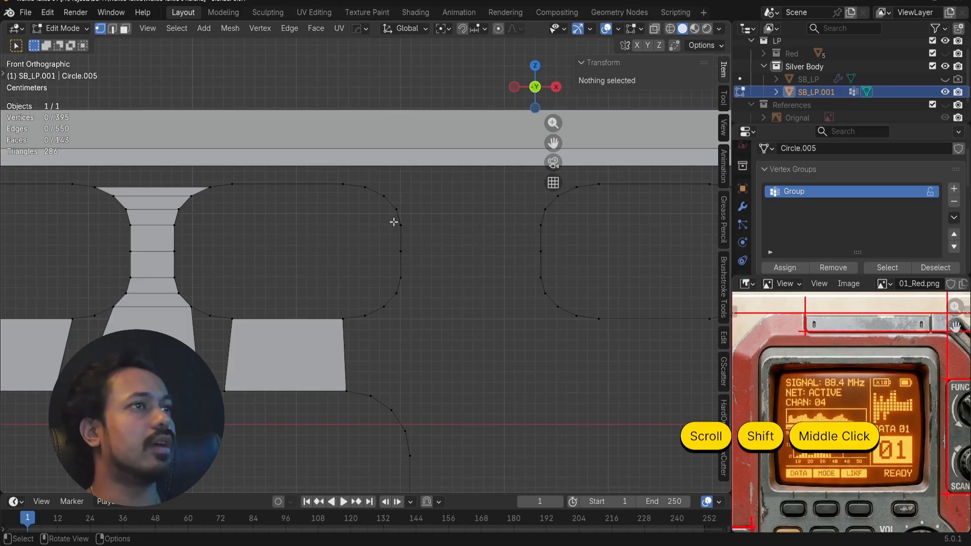
pyautogui.keyDown('shift'); pyautogui.click(366, 186); pyautogui.keyUp('shift')
pyautogui.keyDown('shift'); pyautogui.moveTo(529, 210); pyautogui.dragTo(462, 211, button='middle'); pyautogui.keyUp('shift')
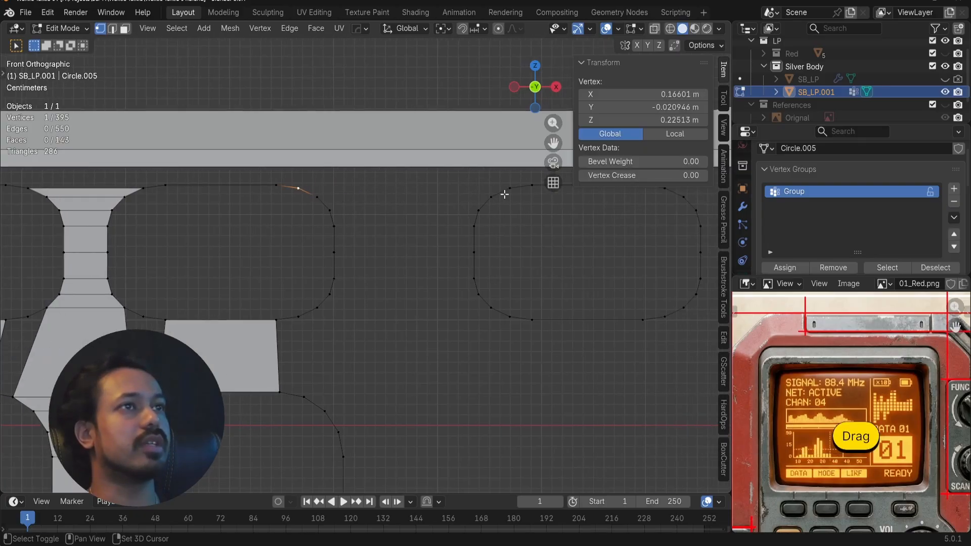
pyautogui.keyDown('shift'); pyautogui.click(507, 192); pyautogui.keyUp('shift')
pyautogui.keyDown('shift'); pyautogui.click(494, 197); pyautogui.keyUp('shift')
pyautogui.keyDown('shift'); pyautogui.click(319, 197); pyautogui.keyUp('shift')
pyautogui.press('f')
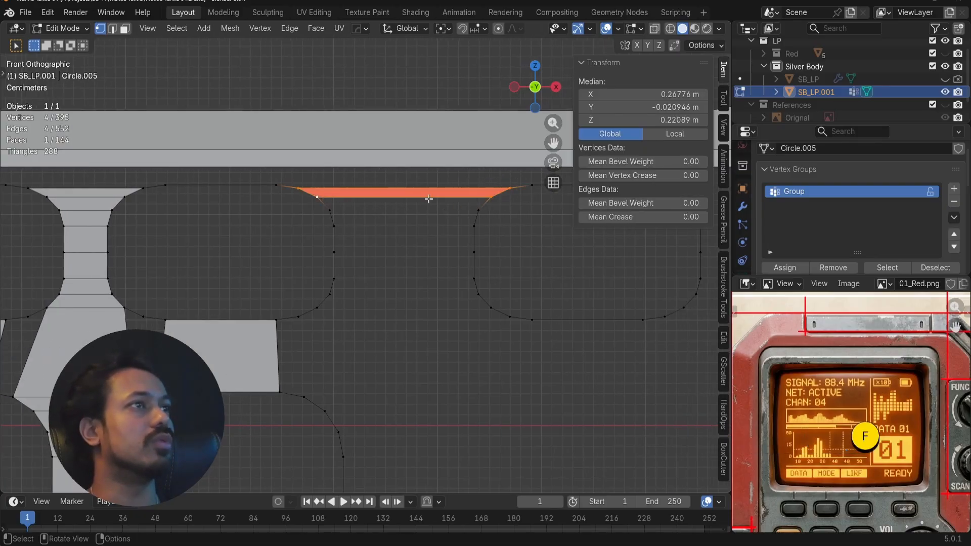
pyautogui.hotkey('alt', 'n')
pyautogui.click(475, 199)
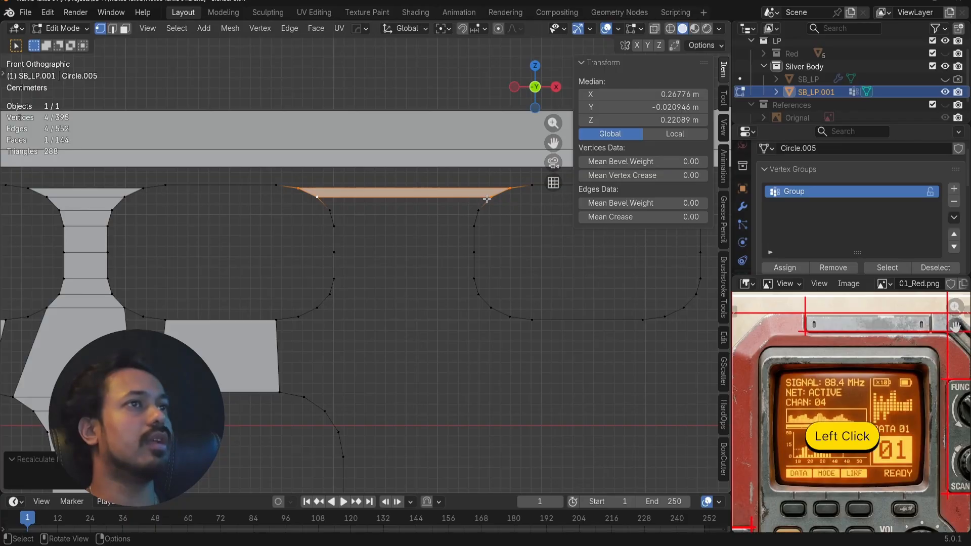
pyautogui.click(488, 198)
pyautogui.keyDown('shift'); pyautogui.click(330, 209); pyautogui.keyUp('shift')
pyautogui.press('f')
pyautogui.hotkey('ctrl', 'z')
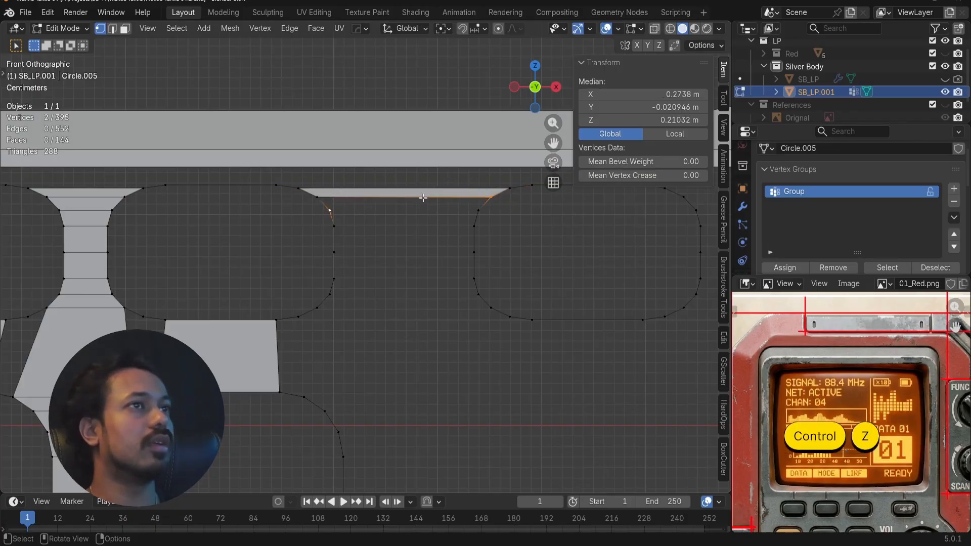
pyautogui.keyDown('shift'); pyautogui.click(318, 196); pyautogui.keyUp('shift')
pyautogui.click(329, 208)
pyautogui.keyDown('shift'); pyautogui.click(317, 195); pyautogui.keyUp('shift')
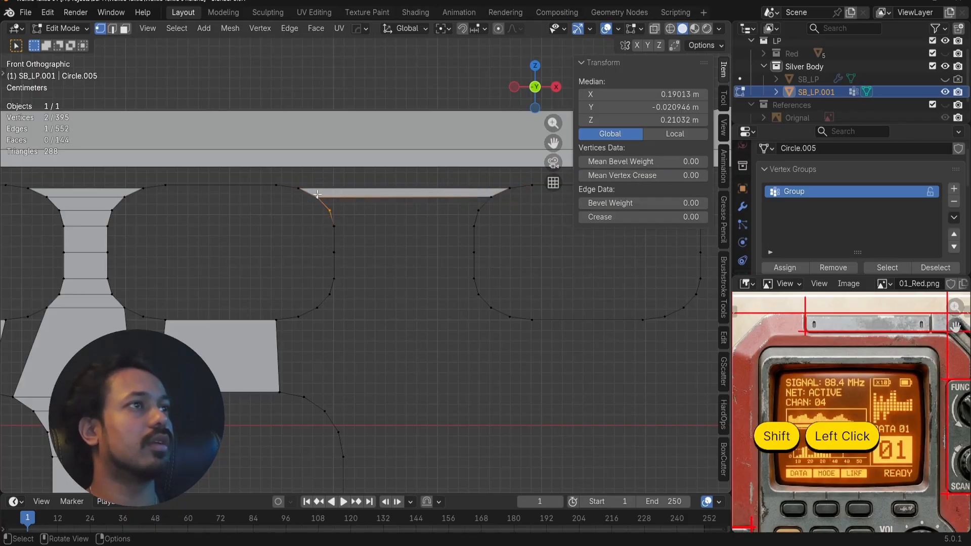
# - Continue filling faces from the thin face down between the third and fourth small outlines, stopping at their rounded lower corners
pyautogui.click(317, 195)
pyautogui.keyDown('shift'); pyautogui.click(488, 195); pyautogui.keyUp('shift')
pyautogui.press('f')
pyautogui.press('f')
pyautogui.press('f')
pyautogui.press('f')
pyautogui.press('f')
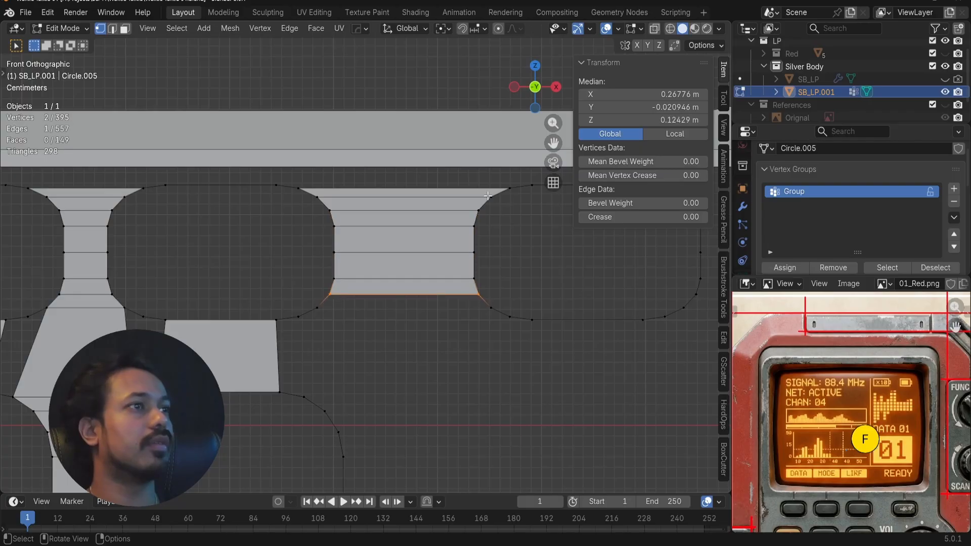
pyautogui.press('f')
pyautogui.press('f')
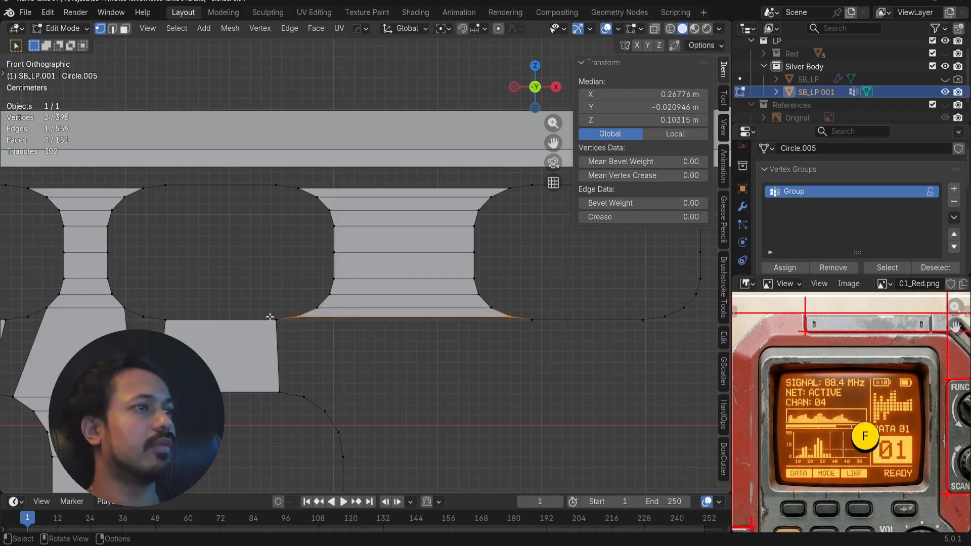
pyautogui.moveTo(270, 317); pyautogui.dragTo(304, 408)
pyautogui.press('f')
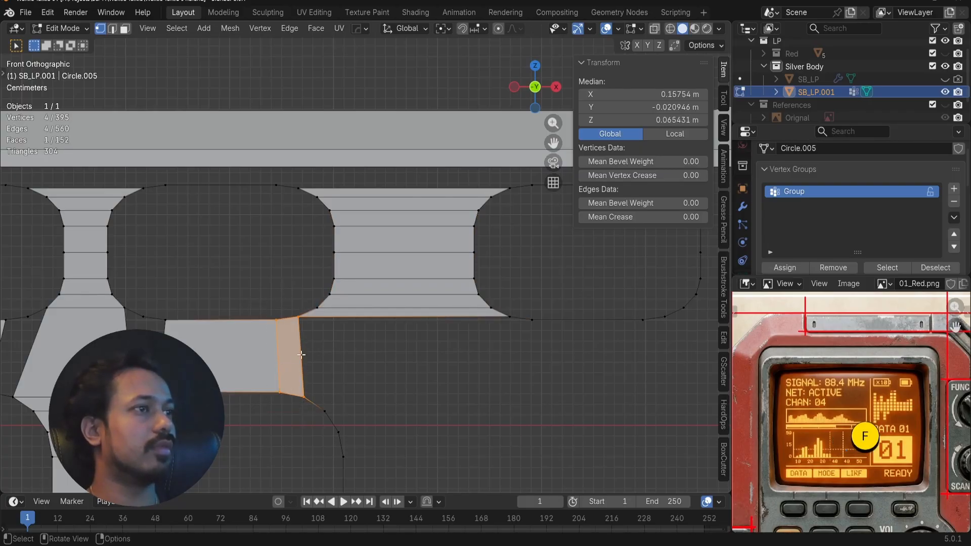
pyautogui.scroll(-2, 302, 355)
pyautogui.keyDown('shift'); pyautogui.moveTo(369, 365); pyautogui.dragTo(368, 283, button='middle'); pyautogui.keyUp('shift')
pyautogui.press('a')
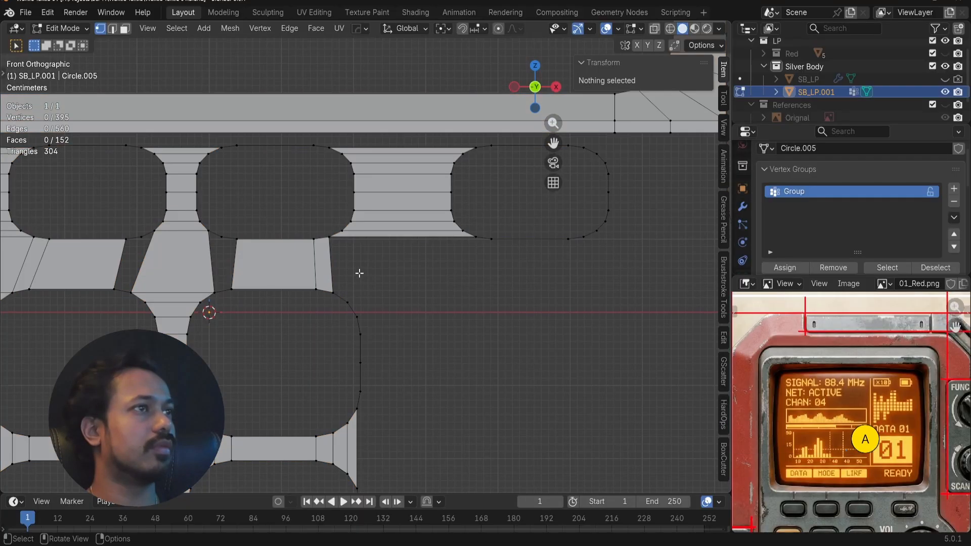
pyautogui.scroll(-2, 364, 268)
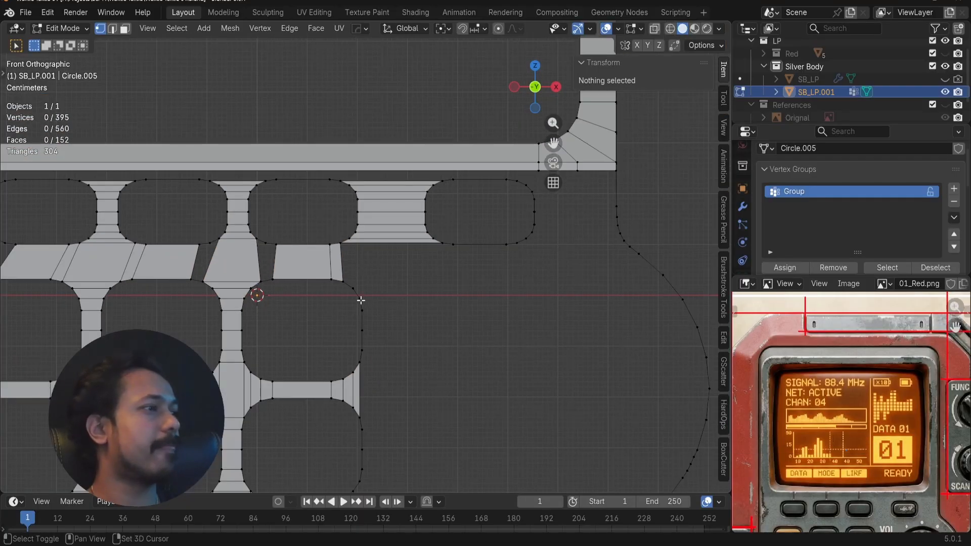
pyautogui.scroll(3, 388, 287)
pyautogui.hotkey('ctrl', 'z')
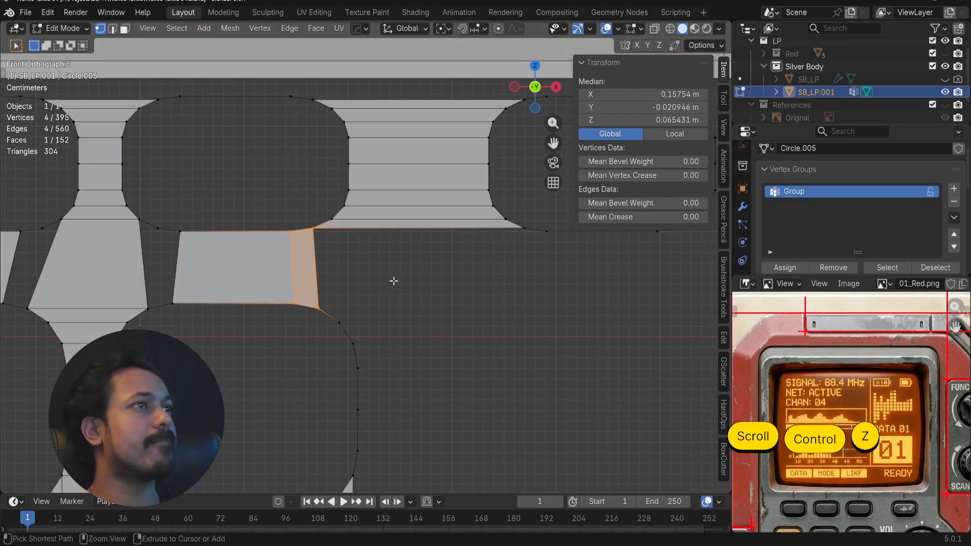
pyautogui.hotkey('ctrl', 'z')
pyautogui.hotkey('ctrl', 'z')
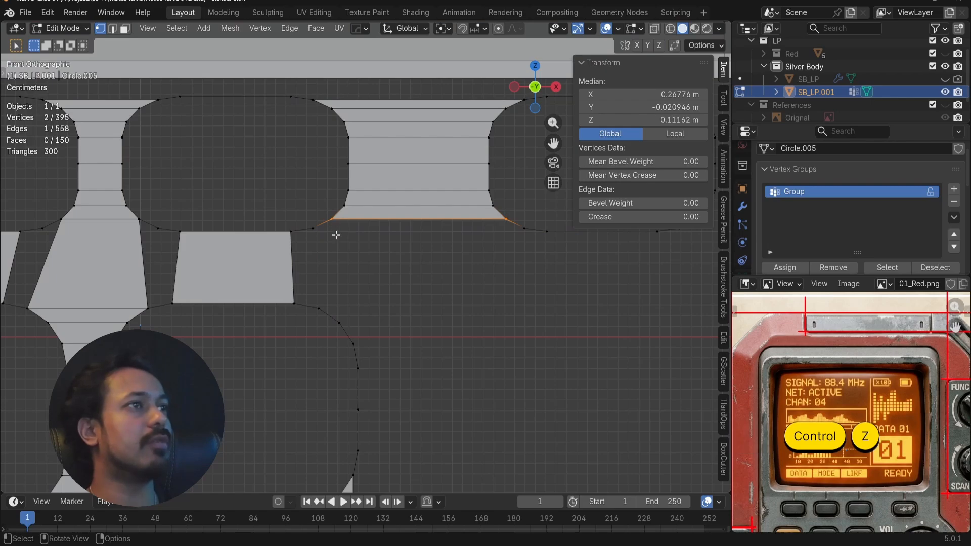
# - Fill a narrow face from the third small outline's lower-right corner to the third large outline's upper-right corner and recalculate its normals
pyautogui.keyDown('shift'); pyautogui.click(336, 324); pyautogui.keyUp('shift')
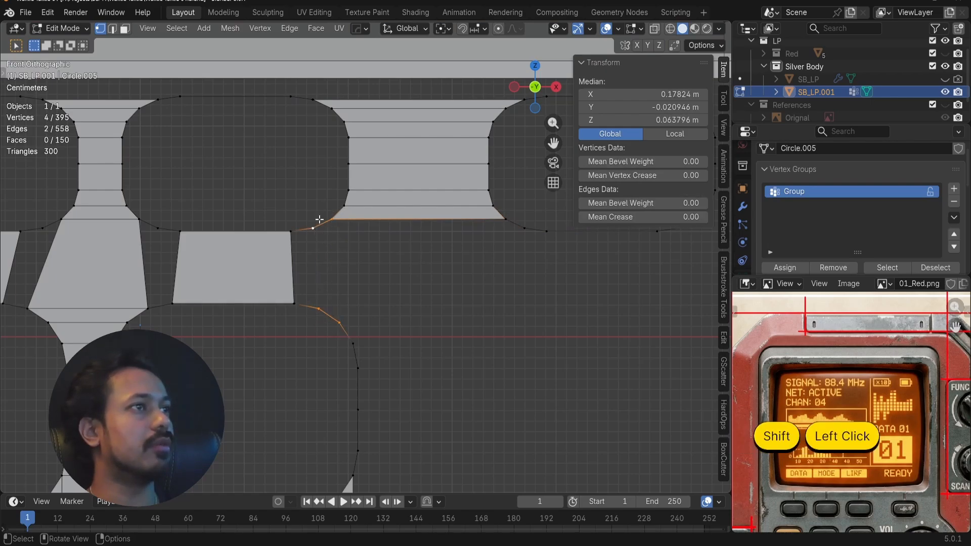
pyautogui.press('f')
pyautogui.hotkey('alt', 'a')
pyautogui.hotkey('ctrl', 'z')
pyautogui.hotkey('ctrl', 'z')
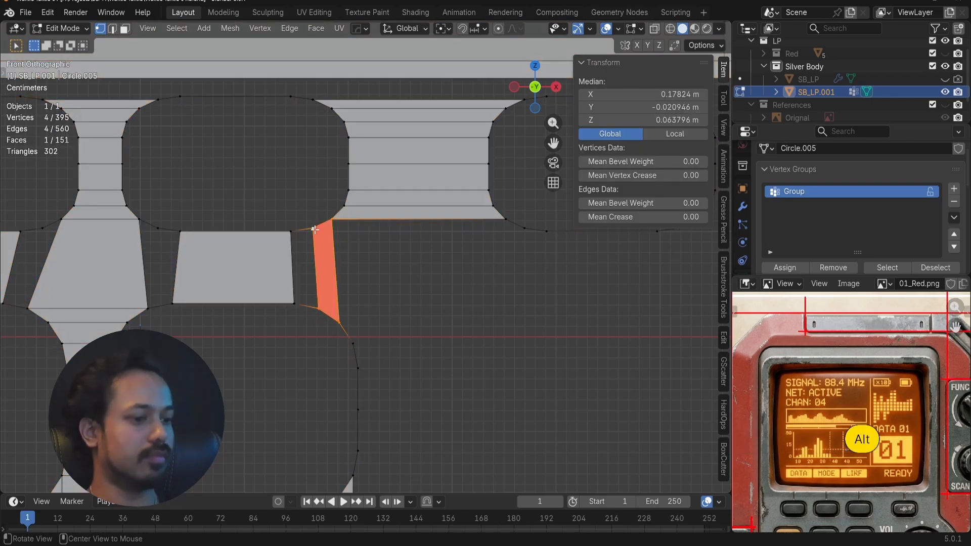
pyautogui.hotkey('alt', 'n')
pyautogui.click(314, 230)
pyautogui.press('a')
# - Fill the gap between the third button column's wide face and the narrow corner face with a face
pyautogui.click(273, 222)
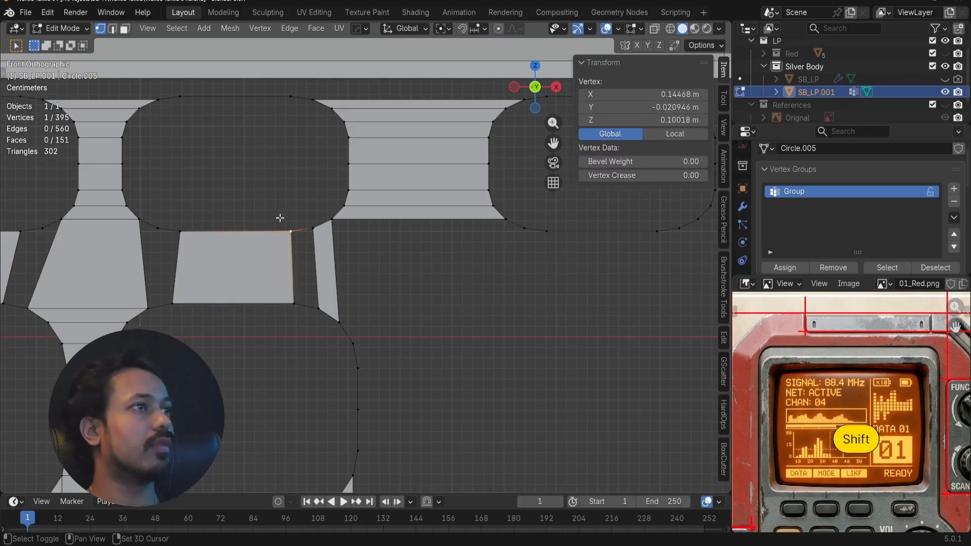
pyautogui.keyDown('shift'); pyautogui.moveTo(280, 217); pyautogui.dragTo(321, 319); pyautogui.keyUp('shift')
pyautogui.press('f')
pyautogui.press('a')
pyautogui.press('a')
pyautogui.scroll(-5, 319, 321)
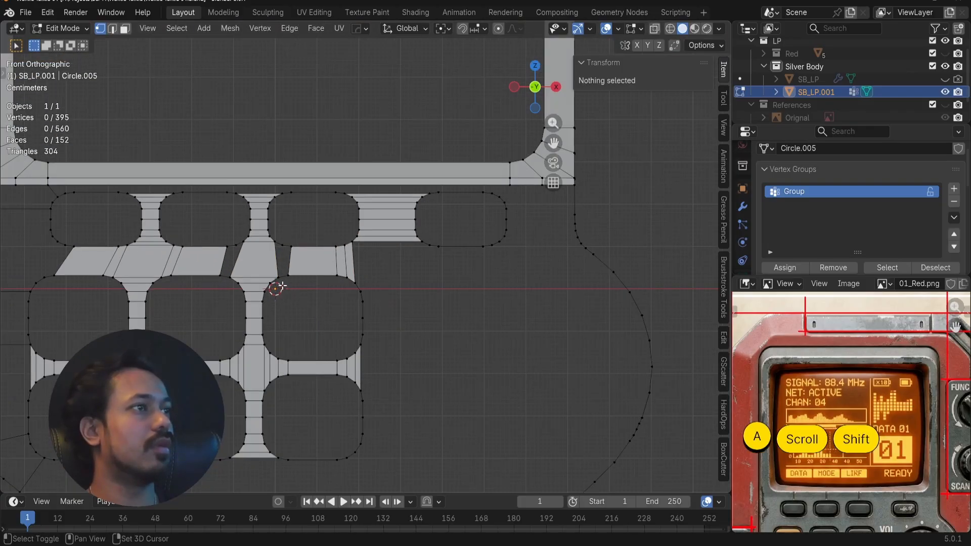
pyautogui.scroll(4, 313, 309)
pyautogui.keyDown('shift'); pyautogui.moveTo(273, 293); pyautogui.dragTo(469, 270, button='middle'); pyautogui.keyUp('shift')
pyautogui.hotkey('ctrl', 'r')
pyautogui.rightClick(304, 311)
pyautogui.keyDown('shift'); pyautogui.moveTo(249, 291); pyautogui.dragTo(364, 332, button='middle'); pyautogui.keyUp('shift')
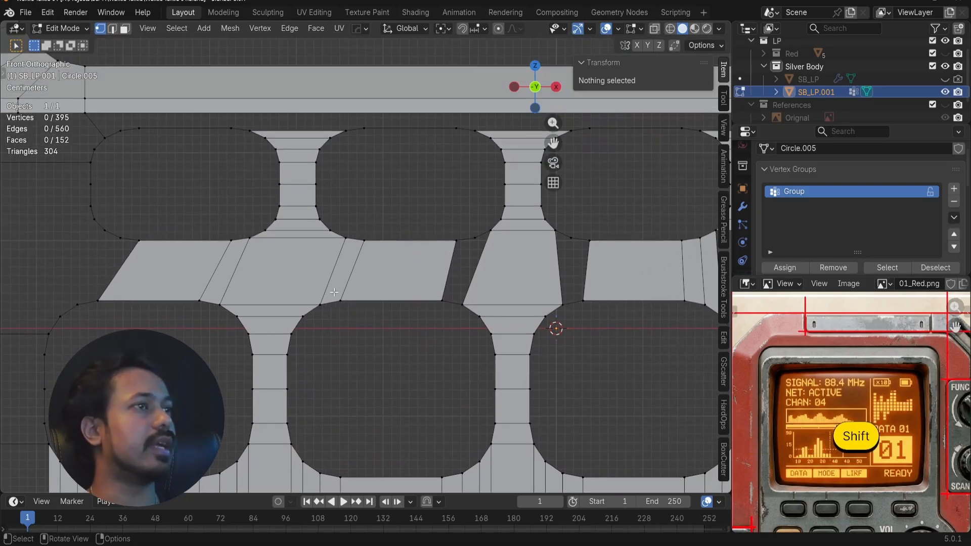
# - Delete the tapered face joining the second upper and lower vertical strips, between the second and third button columns
pyautogui.keyDown('shift'); pyautogui.moveTo(492, 277); pyautogui.dragTo(458, 288, button='middle'); pyautogui.keyUp('shift')
pyautogui.click(459, 248)
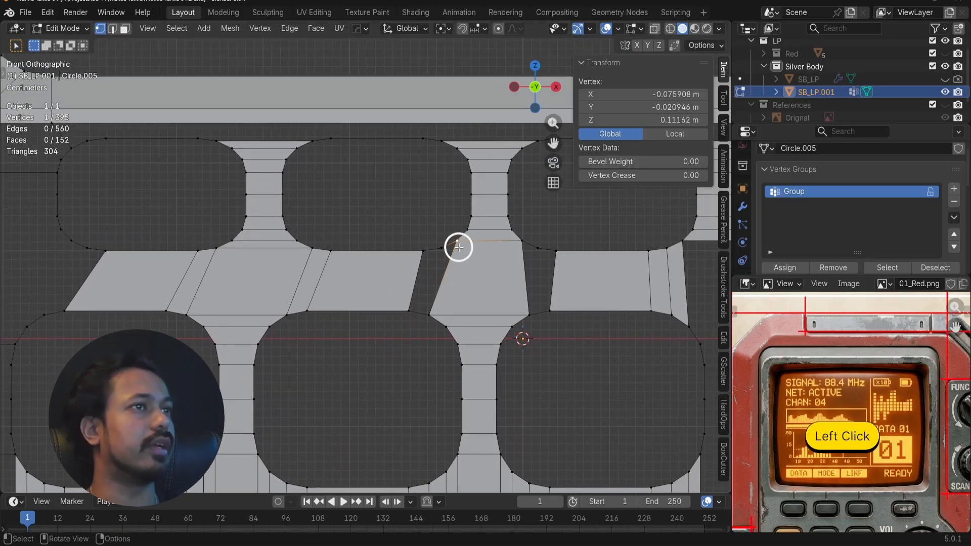
pyautogui.click(125, 30)
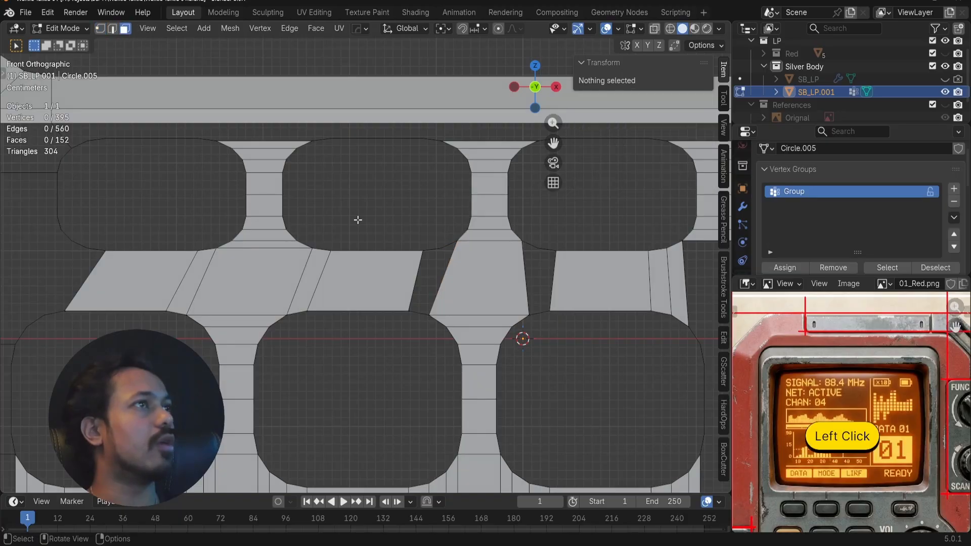
pyautogui.click(505, 284)
pyautogui.press('x')
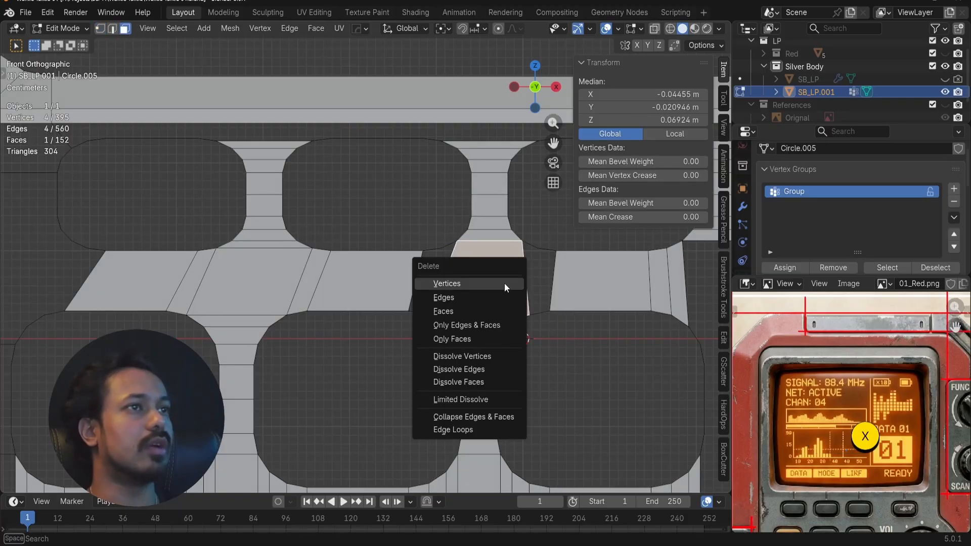
pyautogui.click(468, 309)
pyautogui.scroll(1, 472, 296)
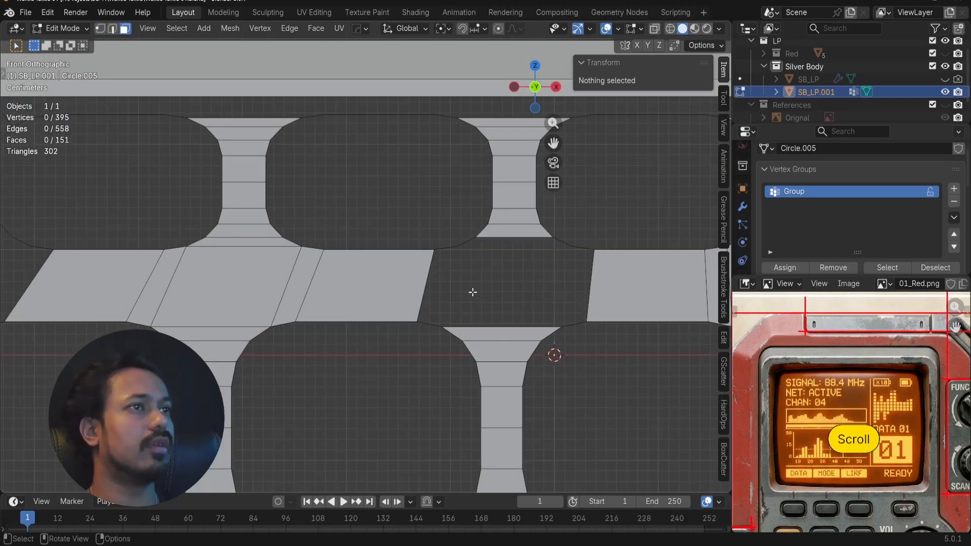
# - Fill a narrow face on the right side of the second slanted face, between the second small and large outlines' corner vertices
pyautogui.click(100, 29)
pyautogui.scroll(2, 497, 276)
pyautogui.keyDown('shift'); pyautogui.moveTo(499, 275); pyautogui.dragTo(484, 264, button='middle'); pyautogui.keyUp('shift')
pyautogui.click(460, 346)
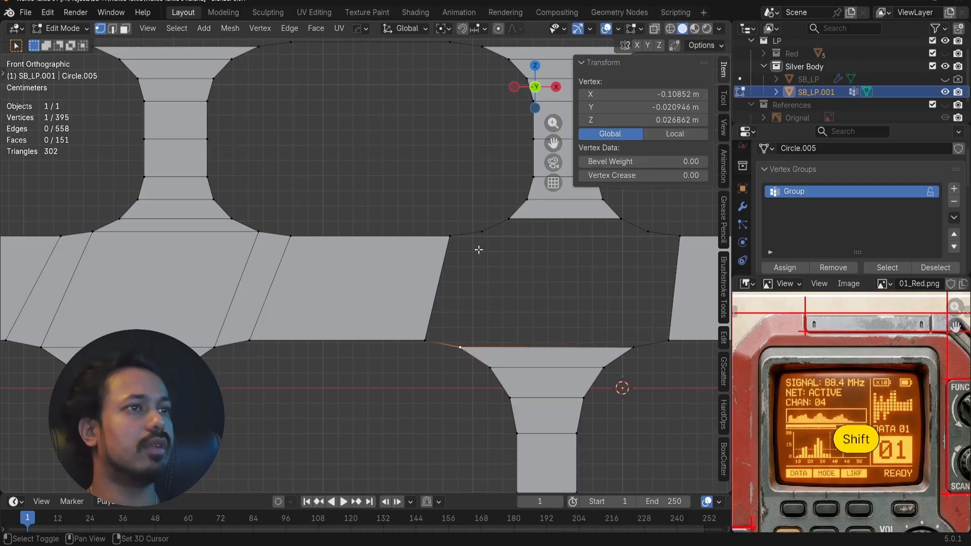
pyautogui.keyDown('shift'); pyautogui.click(451, 236); pyautogui.keyUp('shift')
pyautogui.keyDown('shift'); pyautogui.click(481, 231); pyautogui.keyUp('shift')
pyautogui.keyDown('shift'); pyautogui.click(425, 340); pyautogui.keyUp('shift')
pyautogui.press('f')
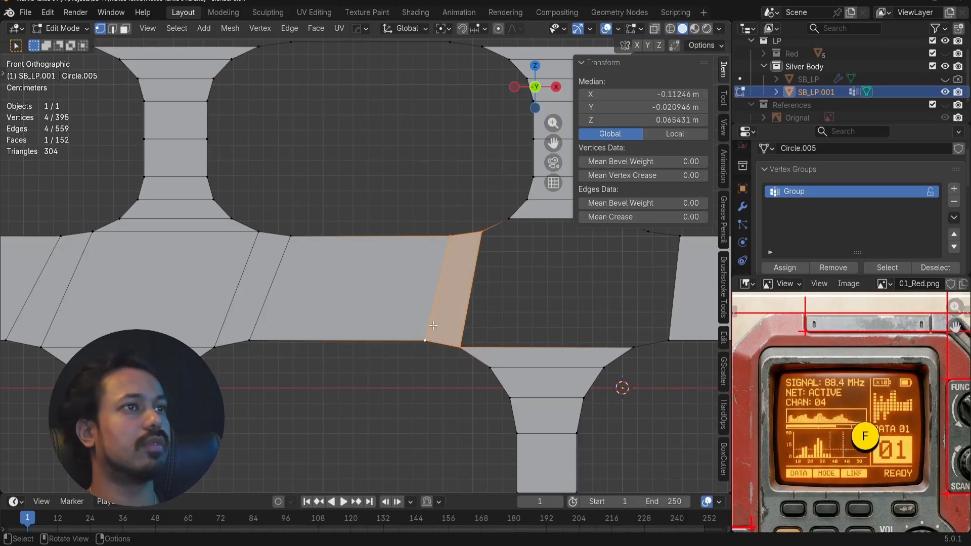
pyautogui.click(483, 319)
pyautogui.scroll(-1, 483, 319)
pyautogui.keyDown('shift'); pyautogui.moveTo(493, 318); pyautogui.dragTo(412, 317, button='middle'); pyautogui.keyUp('shift')
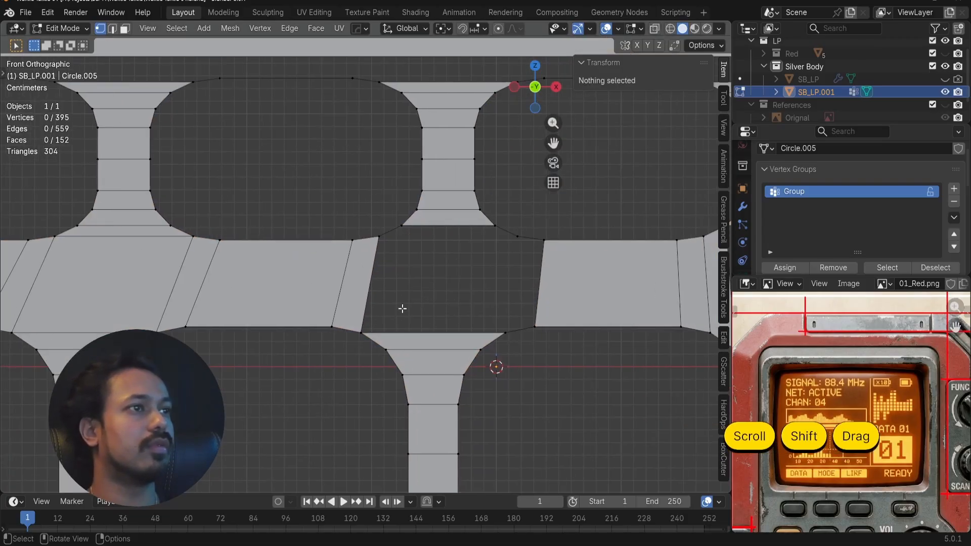
# - Fill the gap between the second and third button columns with a wide quad face above the second lower vertical strip
pyautogui.scroll(-3, 406, 301)
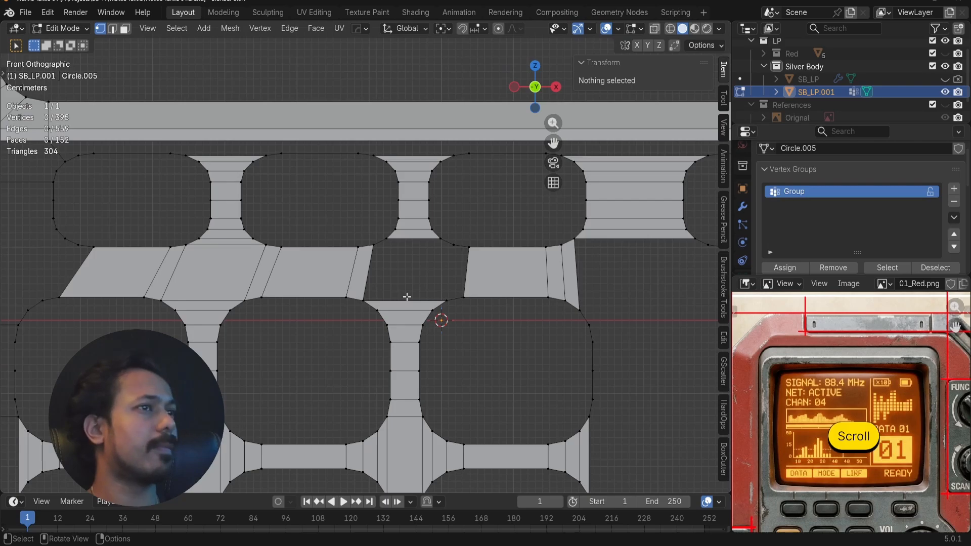
pyautogui.click(441, 299)
pyautogui.keyDown('shift'); pyautogui.click(449, 248); pyautogui.keyUp('shift')
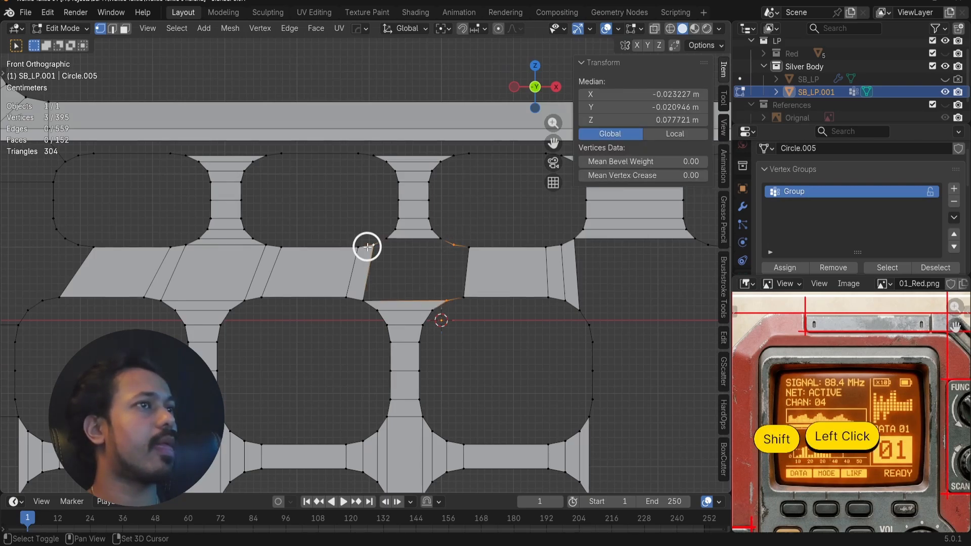
pyautogui.keyDown('shift'); pyautogui.click(368, 295); pyautogui.keyUp('shift')
pyautogui.press('f')
pyautogui.press('a')
pyautogui.press('a')
pyautogui.scroll(2, 368, 258)
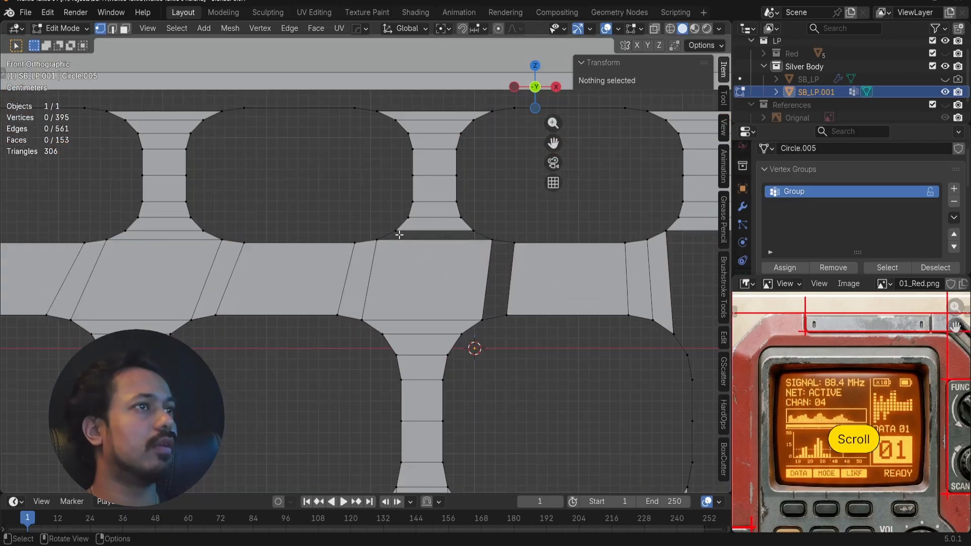
# - Fill the thin gap between the second upper vertical strip and the wide face below it
pyautogui.click(398, 231)
pyautogui.keyDown('shift'); pyautogui.click(479, 230); pyautogui.keyUp('shift')
pyautogui.press('f')
pyautogui.press('a')
pyautogui.press('a')
# - Fill the narrow slanted gap between the new wide face and the third button column's wide face
pyautogui.click(498, 246)
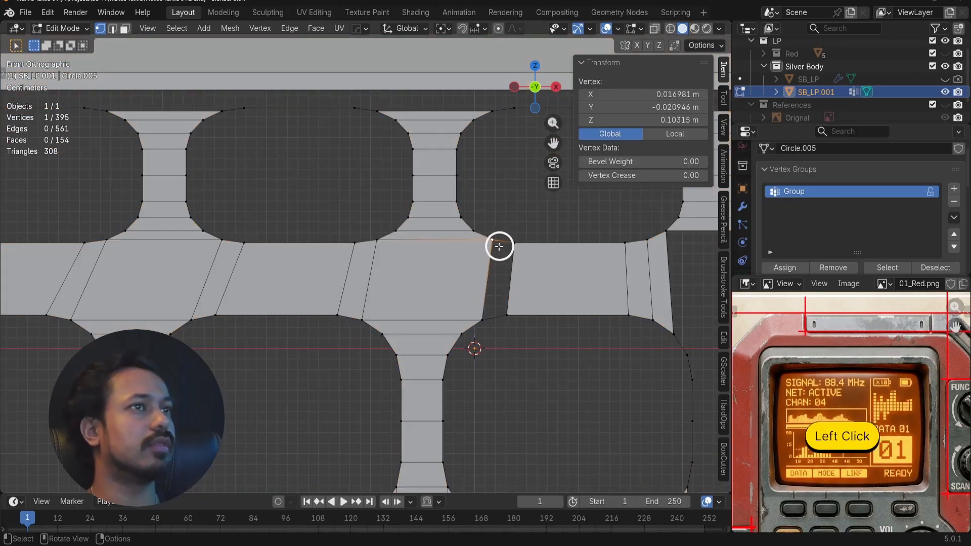
pyautogui.keyDown('shift'); pyautogui.click(503, 253); pyautogui.keyUp('shift')
pyautogui.press('f')
pyautogui.press('a')
pyautogui.press('a')
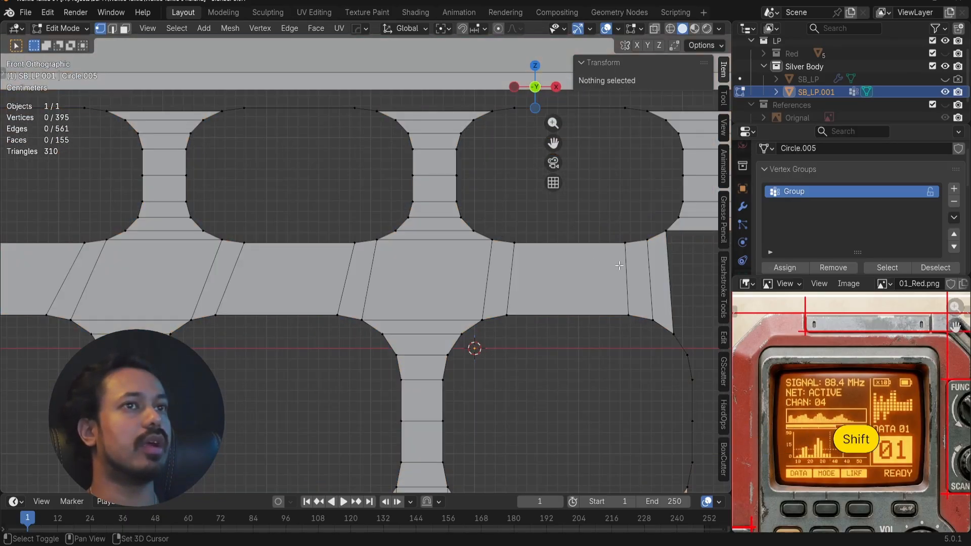
pyautogui.keyDown('shift'); pyautogui.moveTo(640, 259); pyautogui.dragTo(277, 252, button='middle'); pyautogui.keyUp('shift')
pyautogui.scroll(-2, 277, 252)
pyautogui.keyDown('shift'); pyautogui.moveTo(320, 296); pyautogui.dragTo(423, 273, button='middle'); pyautogui.keyUp('shift')
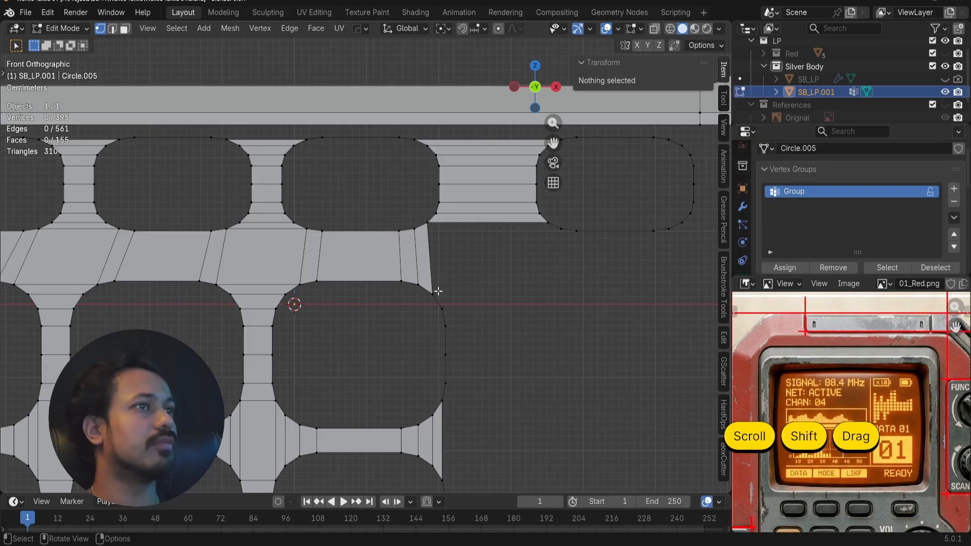
pyautogui.click(438, 292)
pyautogui.keyDown('shift'); pyautogui.click(423, 228); pyautogui.keyUp('shift')
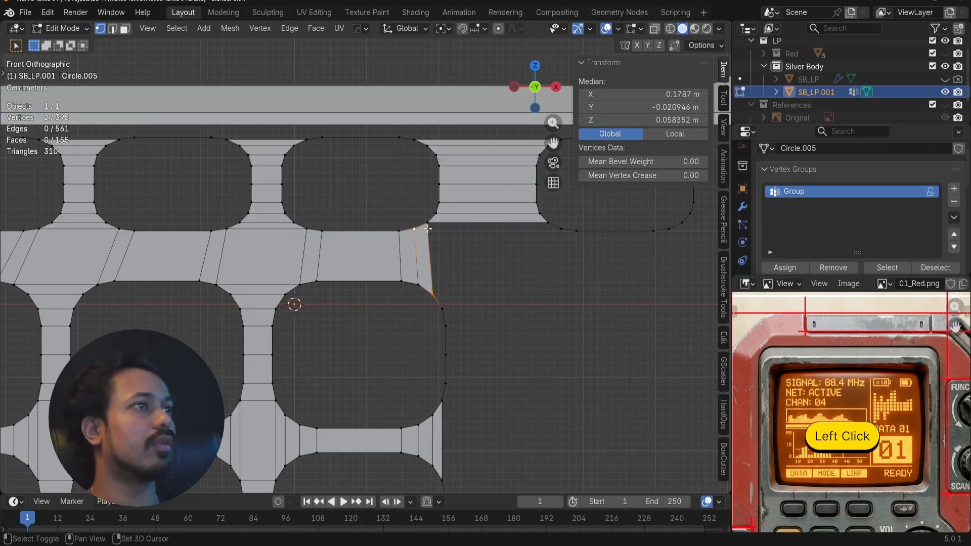
pyautogui.scroll(-2, 428, 228)
pyautogui.keyDown('shift'); pyautogui.moveTo(424, 293); pyautogui.dragTo(444, 291, button='middle'); pyautogui.keyUp('shift')
pyautogui.press('a')
pyautogui.press('a')
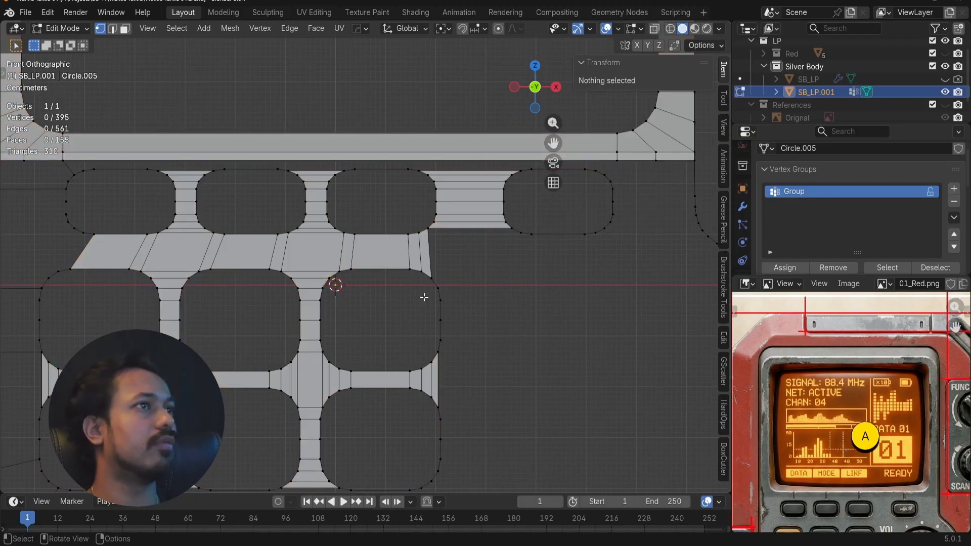
pyautogui.scroll(-2, 434, 335)
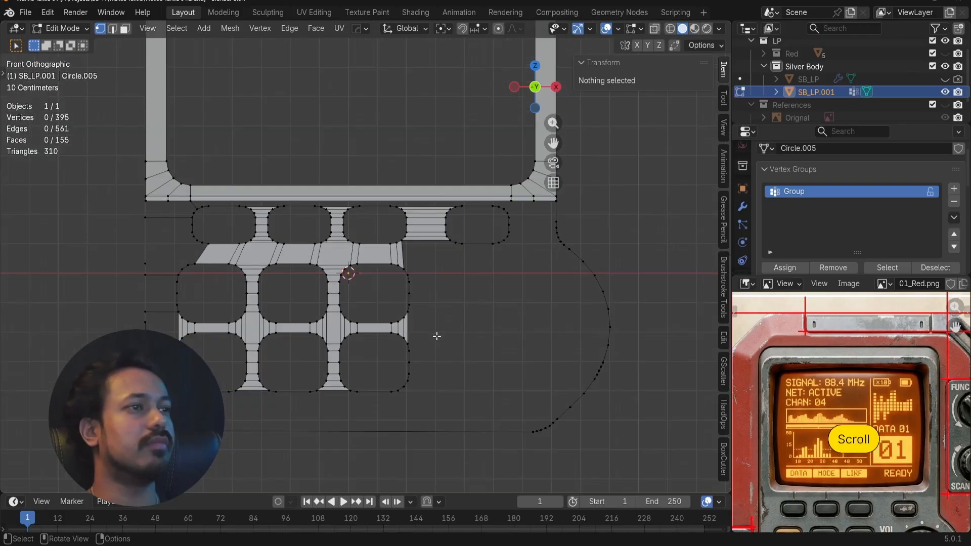
pyautogui.keyDown('shift'); pyautogui.moveTo(436, 336); pyautogui.dragTo(369, 287, button='middle'); pyautogui.keyUp('shift')
pyautogui.scroll(2, 265, 236)
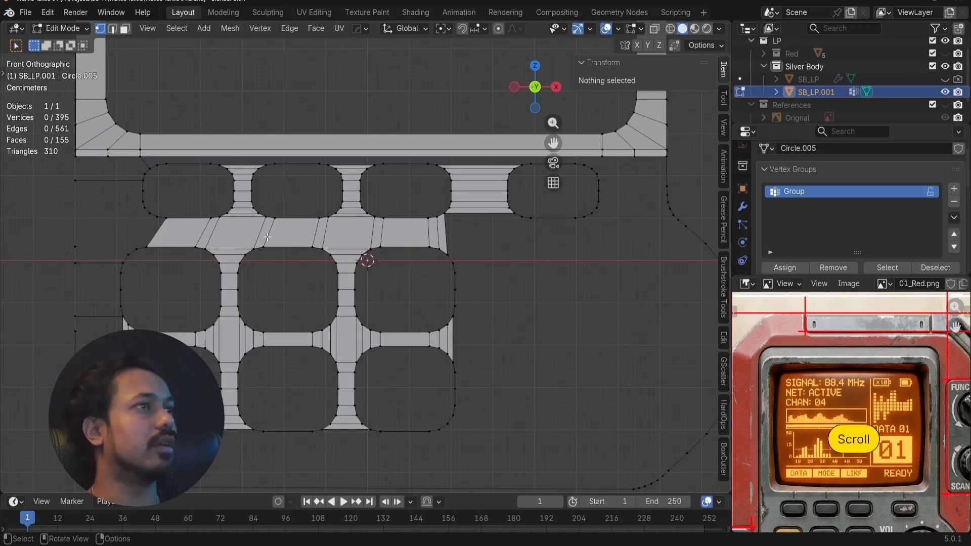
# - Extrude the first small outline's lower-left side vertex along X and set its X position to -0.69966 m
pyautogui.keyDown('shift'); pyautogui.moveTo(208, 238); pyautogui.dragTo(380, 264, button='middle'); pyautogui.keyUp('shift')
pyautogui.scroll(2, 248, 219)
pyautogui.click(283, 225)
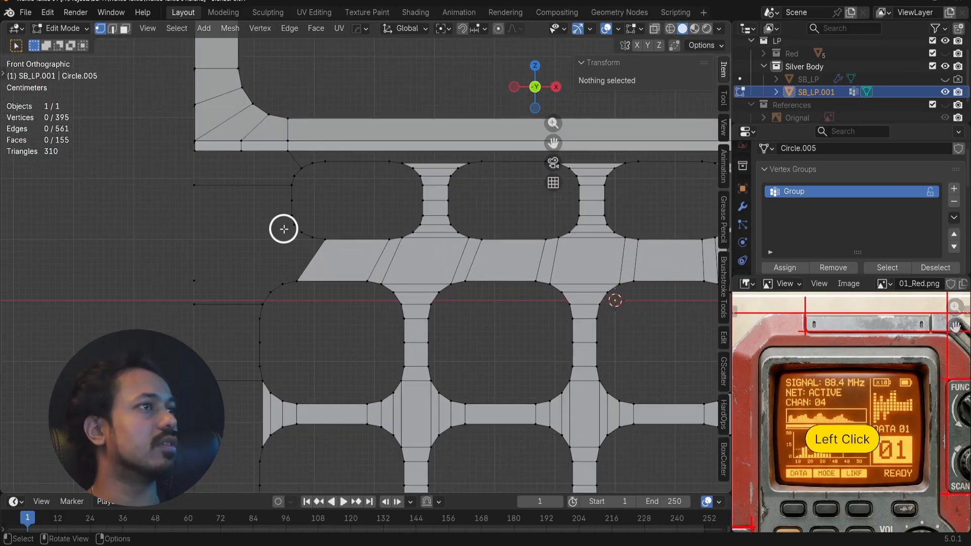
pyautogui.press('e')
pyautogui.press('x')
pyautogui.click(238, 225)
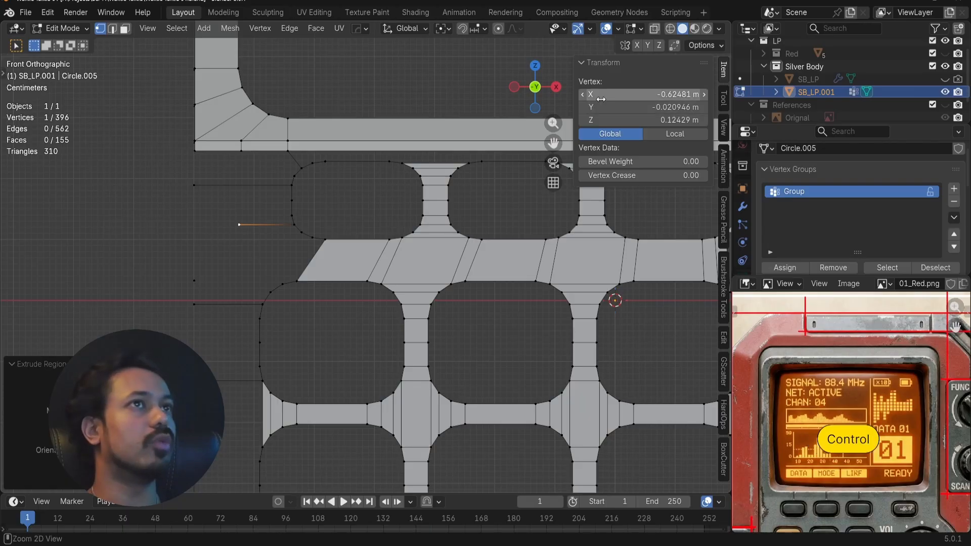
pyautogui.hotkey('ctrl', 'v')
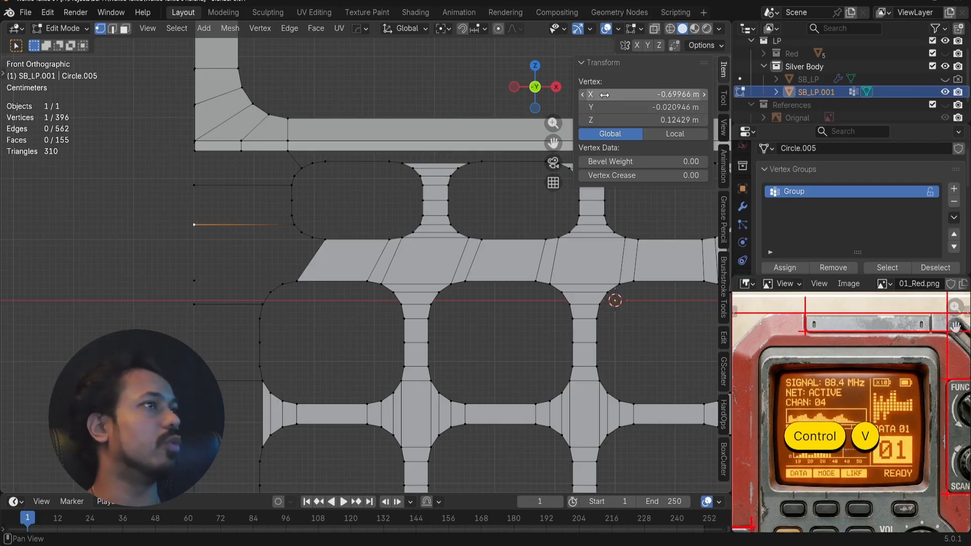
# - Fill a narrow slanted face between the first small outline's lower-left corner and the first large outline's upper-left corner
pyautogui.click(297, 244)
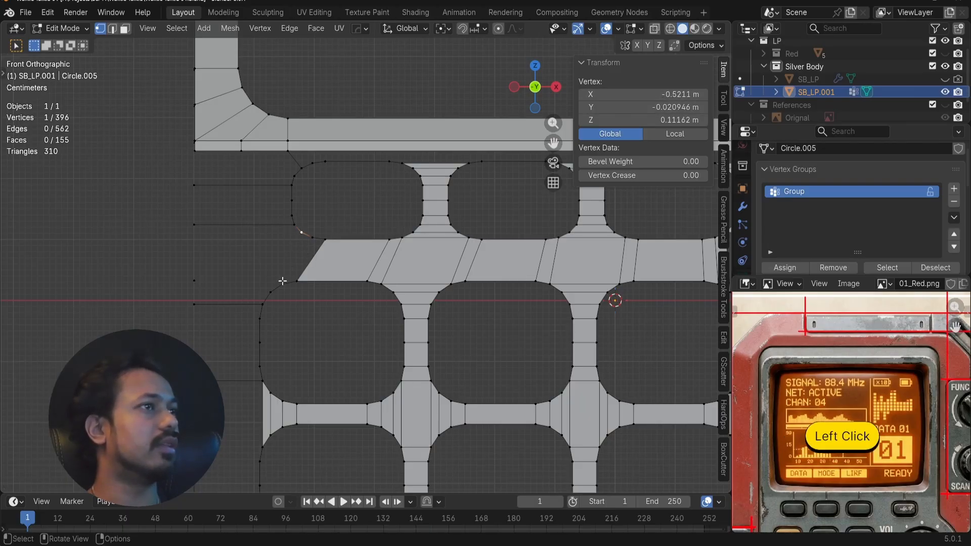
pyautogui.click(269, 292)
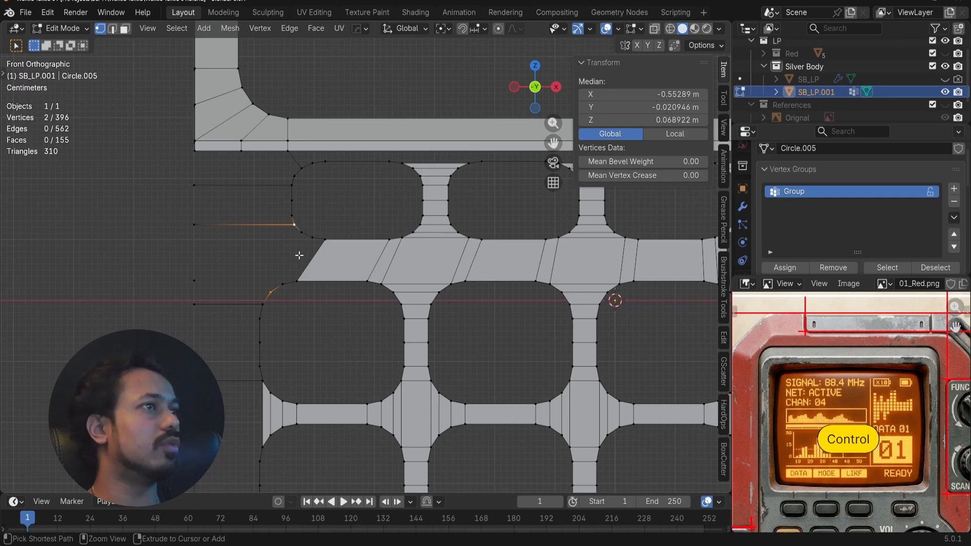
pyautogui.keyDown('shift'); pyautogui.click(301, 233); pyautogui.keyUp('shift')
pyautogui.keyDown('shift'); pyautogui.click(282, 283); pyautogui.keyUp('shift')
pyautogui.press('f')
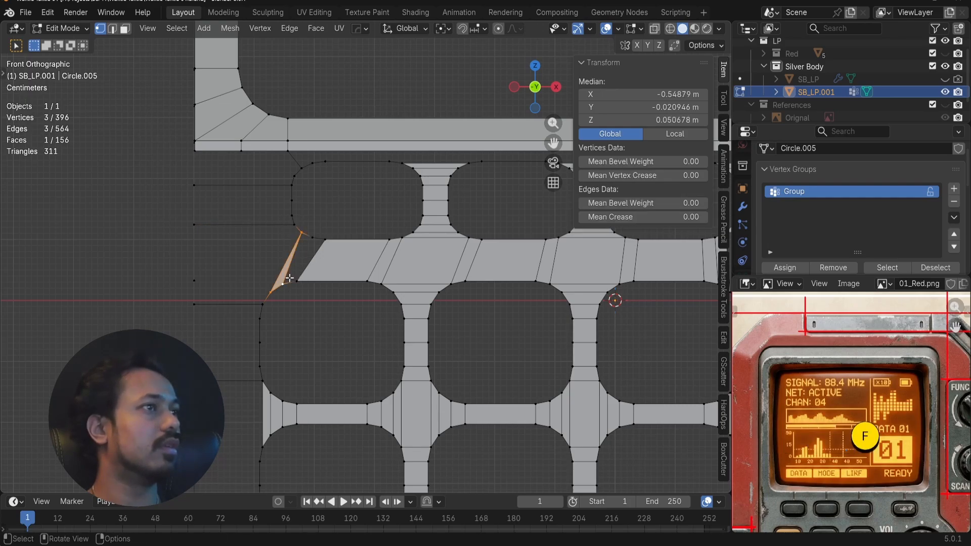
pyautogui.keyDown('shift'); pyautogui.click(307, 240); pyautogui.keyUp('shift')
pyautogui.press('f')
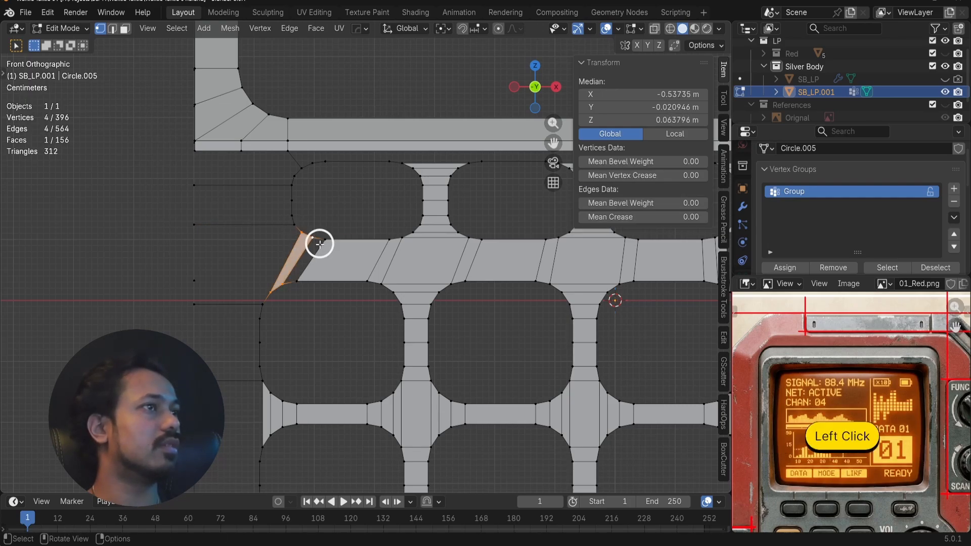
# - Fill the gap between the narrow corner face and the first button column's wide face
pyautogui.click(319, 244)
pyautogui.keyDown('shift'); pyautogui.click(307, 277); pyautogui.keyUp('shift')
pyautogui.press('f')
pyautogui.press('a')
pyautogui.press('a')
pyautogui.keyDown('shift'); pyautogui.moveTo(292, 267); pyautogui.dragTo(294, 285, button='middle'); pyautogui.keyUp('shift')
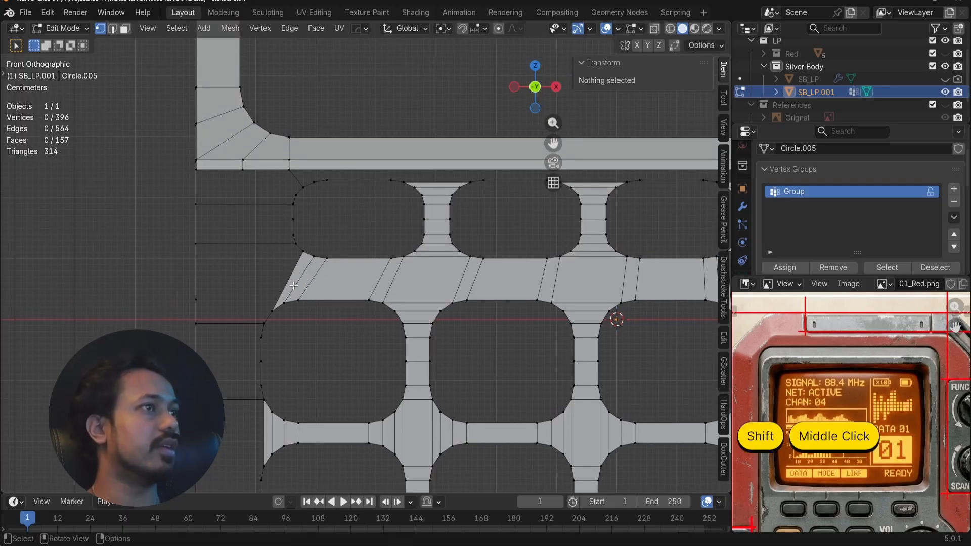
# - Extrude the narrow corner face's upper-left vertex along X and set its X position to -0.69966 m
pyautogui.click(294, 258)
pyautogui.press('e')
pyautogui.press('x')
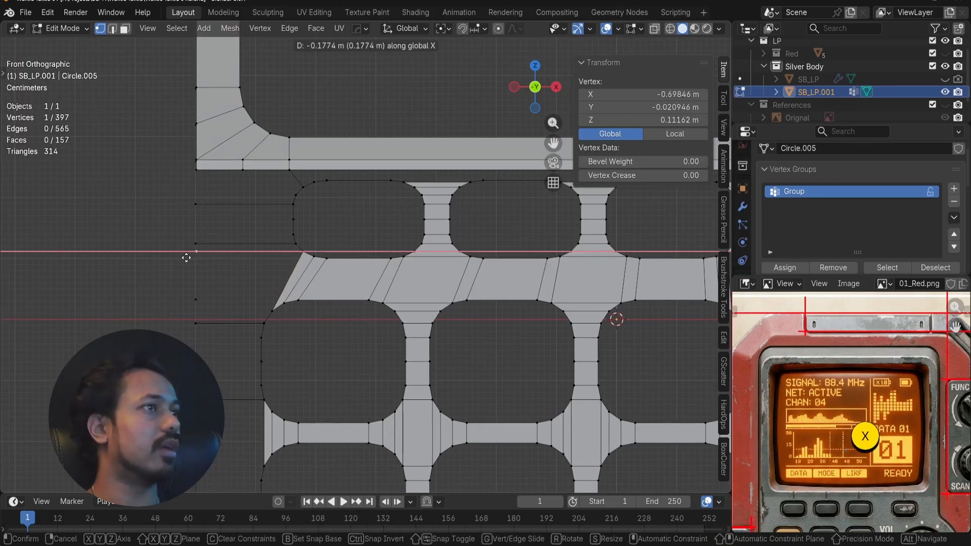
pyautogui.click(188, 260)
pyautogui.write('-0.69966 m')
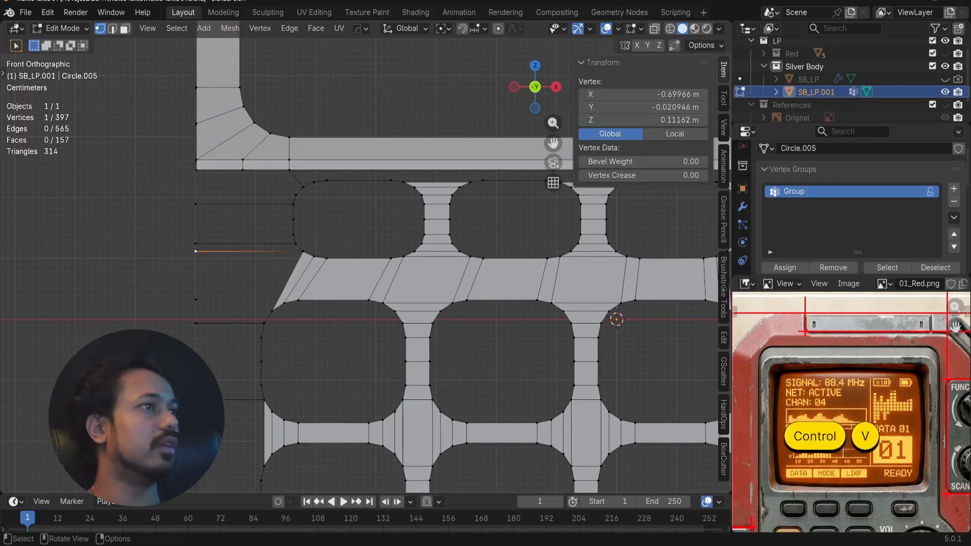
# - Align the loose left-boundary vertex with the first large outline's upper-left corner vertex by copying its Z position, 0.013554 m
pyautogui.click(201, 302)
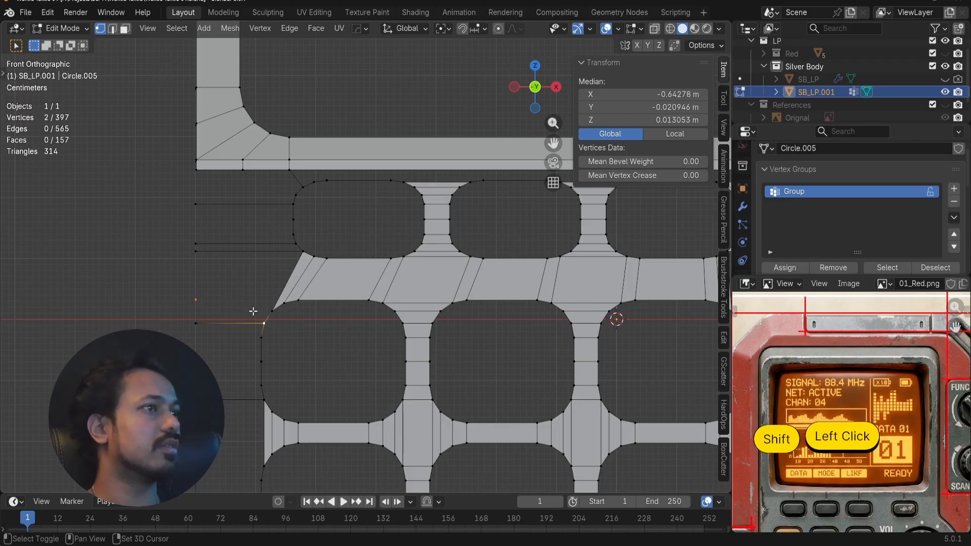
pyautogui.click(272, 310)
pyautogui.hotkey('ctrl', 'c')
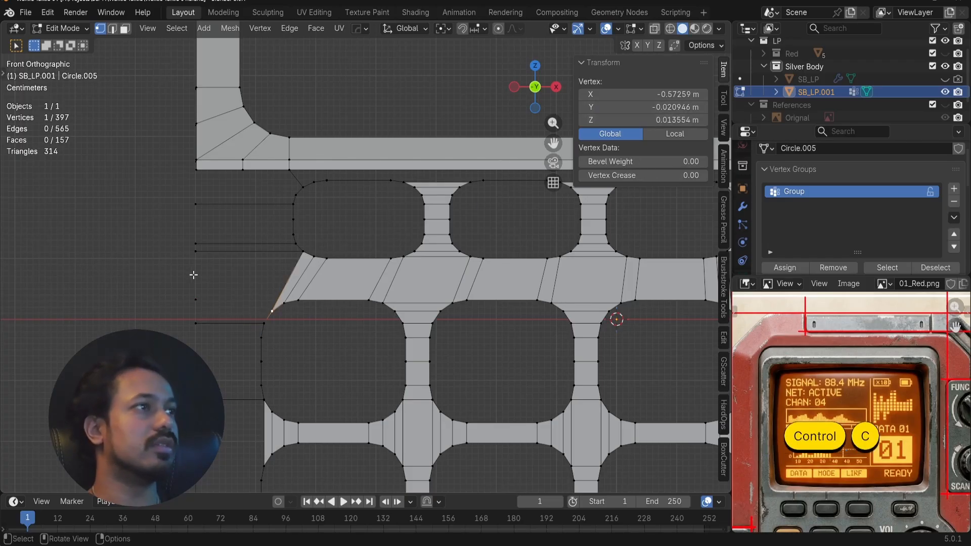
pyautogui.click(196, 299)
pyautogui.hotkey('ctrl', 'v')
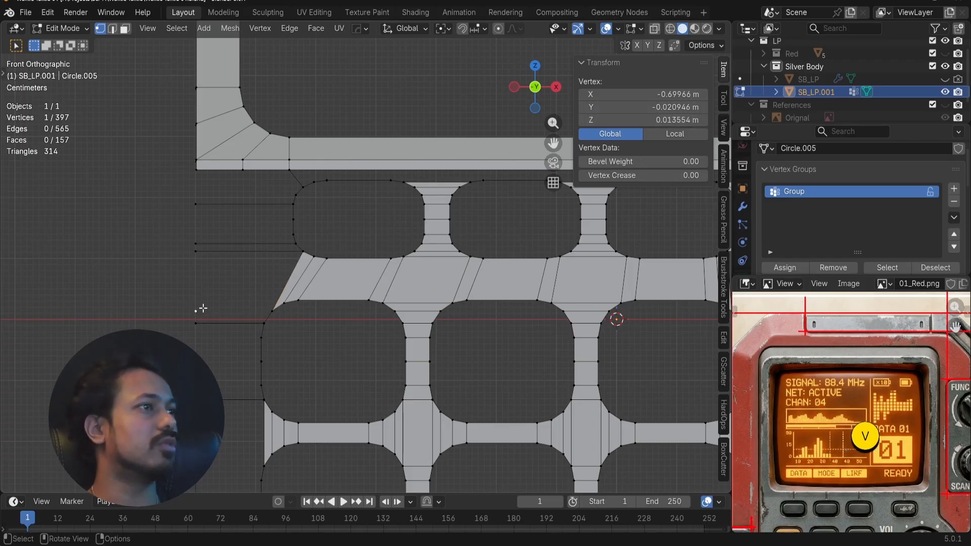
pyautogui.moveTo(173, 300); pyautogui.dragTo(281, 326)
pyautogui.press('f')
pyautogui.hotkey('ctrl', 'z')
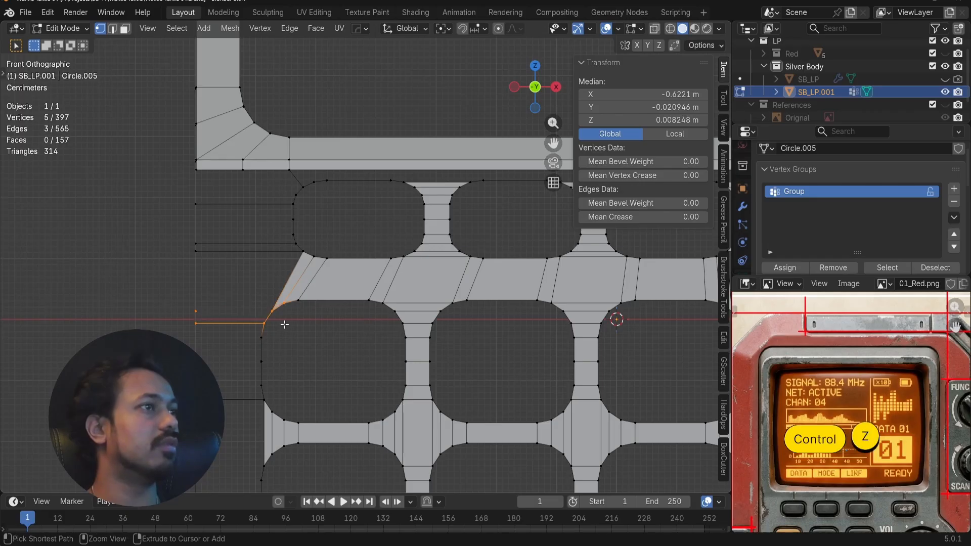
pyautogui.hotkey('ctrl', 'z')
# - Fill a thin horizontal face from the left boundary to the first large outline's upper-left corner
pyautogui.keyDown('shift'); pyautogui.click(275, 308); pyautogui.keyUp('shift')
pyautogui.keyDown('shift'); pyautogui.click(243, 324); pyautogui.keyUp('shift')
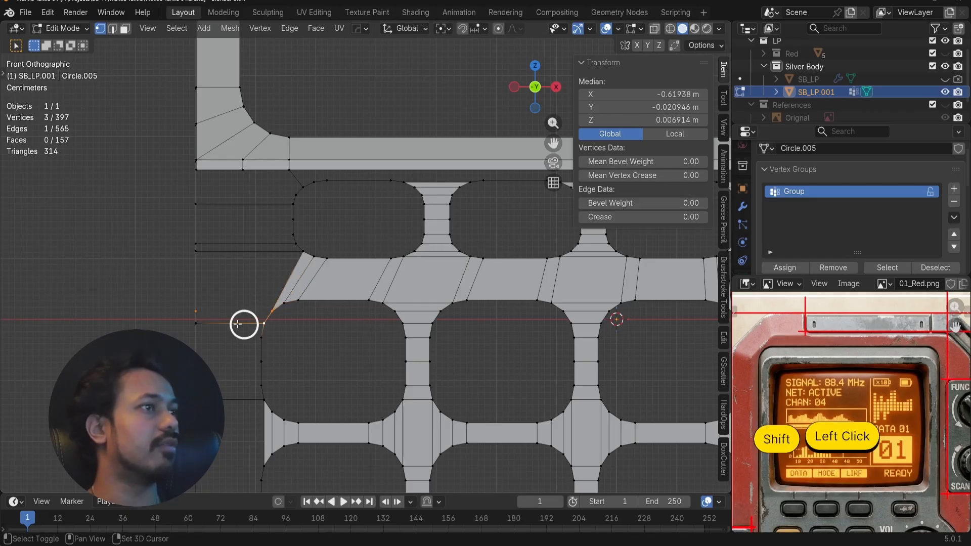
pyautogui.keyDown('shift'); pyautogui.click(189, 322); pyautogui.keyUp('shift')
pyautogui.press('f')
# - Fill the large gap between the left boundary and the first column's slanted corner face
pyautogui.click(201, 309)
pyautogui.keyDown('shift'); pyautogui.click(264, 304); pyautogui.keyUp('shift')
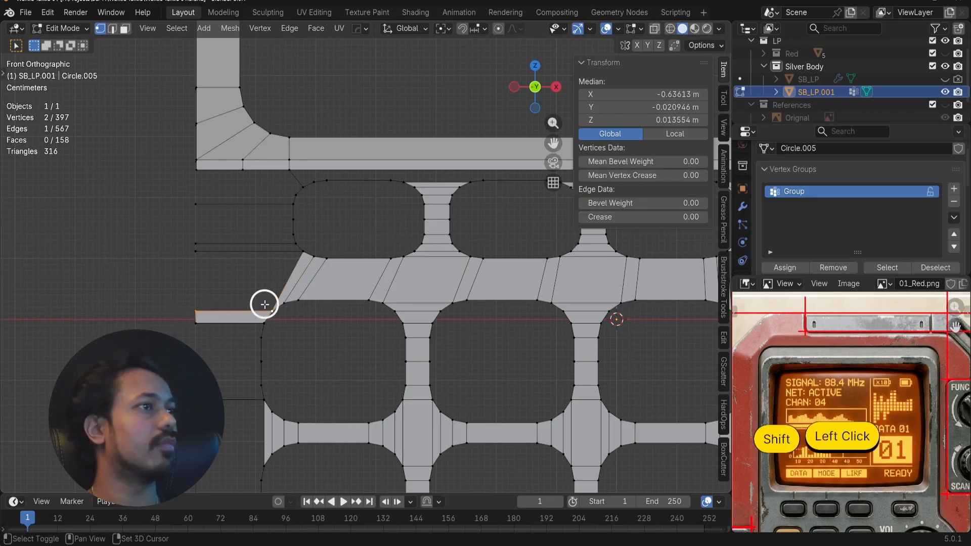
pyautogui.keyDown('shift'); pyautogui.click(300, 254); pyautogui.keyUp('shift')
pyautogui.press('f')
pyautogui.press('a')
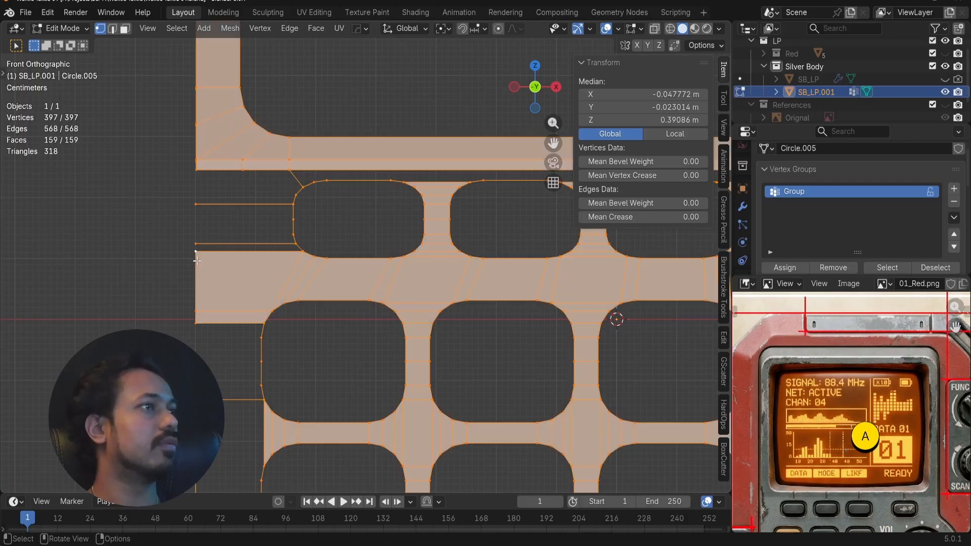
# - Fill the thin strip between the two extruded edges at the first small outline's lower-left corner
pyautogui.click(201, 250)
pyautogui.keyDown('shift'); pyautogui.click(281, 240); pyautogui.keyUp('shift')
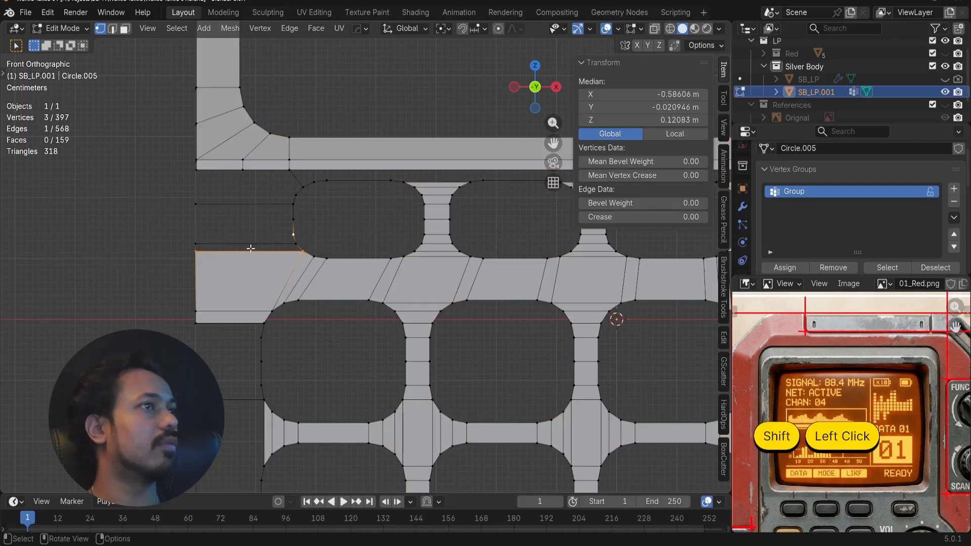
pyautogui.keyDown('shift'); pyautogui.click(197, 245); pyautogui.keyUp('shift')
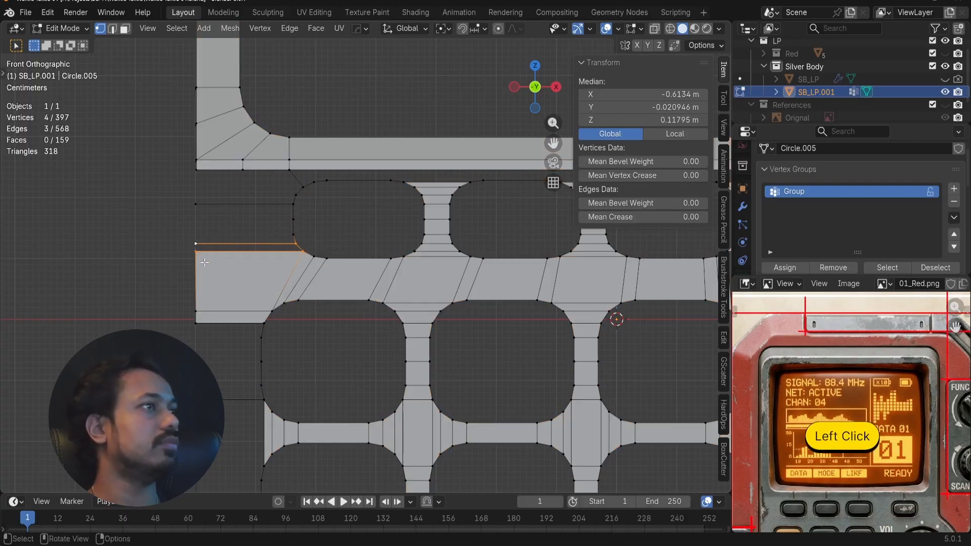
pyautogui.press('a')
pyautogui.press('a')
pyautogui.scroll(2, 306, 243)
pyautogui.keyDown('shift'); pyautogui.moveTo(312, 244); pyautogui.dragTo(379, 278, button='middle'); pyautogui.keyUp('shift')
pyautogui.scroll(-3, 364, 258)
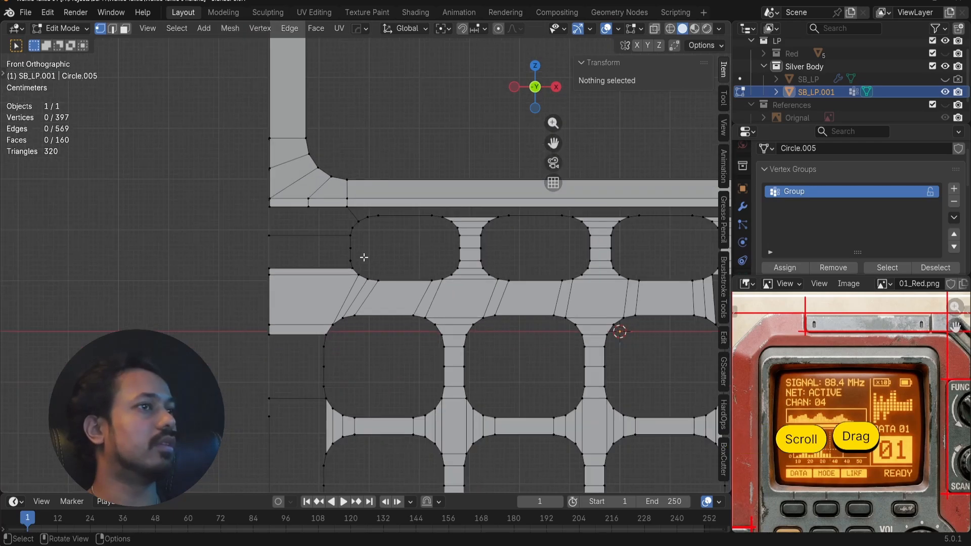
pyautogui.scroll(2, 350, 252)
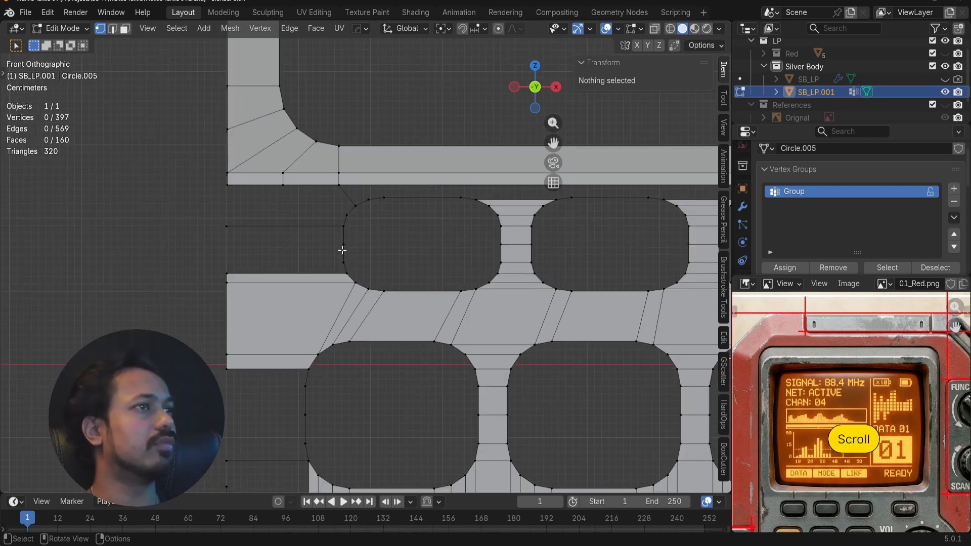
pyautogui.click(342, 244)
pyautogui.press('e')
pyautogui.click(282, 244)
pyautogui.hotkey('ctrl', 'v')
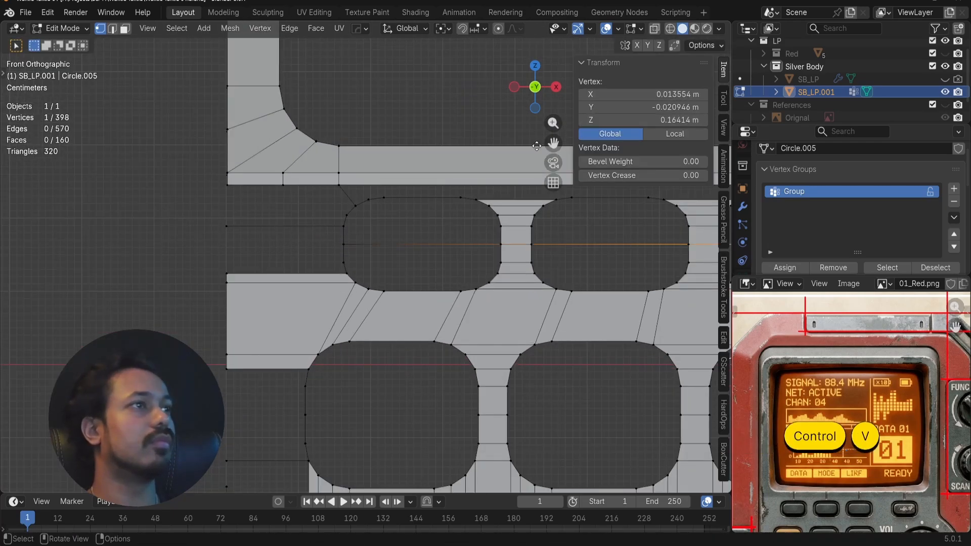
pyautogui.hotkey('ctrl', 'z')
# - Extrude the lower left-side edge of the first small outline along X and paste the copied value as its X position
pyautogui.moveTo(334, 240); pyautogui.dragTo(356, 263)
pyautogui.press('e')
pyautogui.press('x')
pyautogui.click(323, 259)
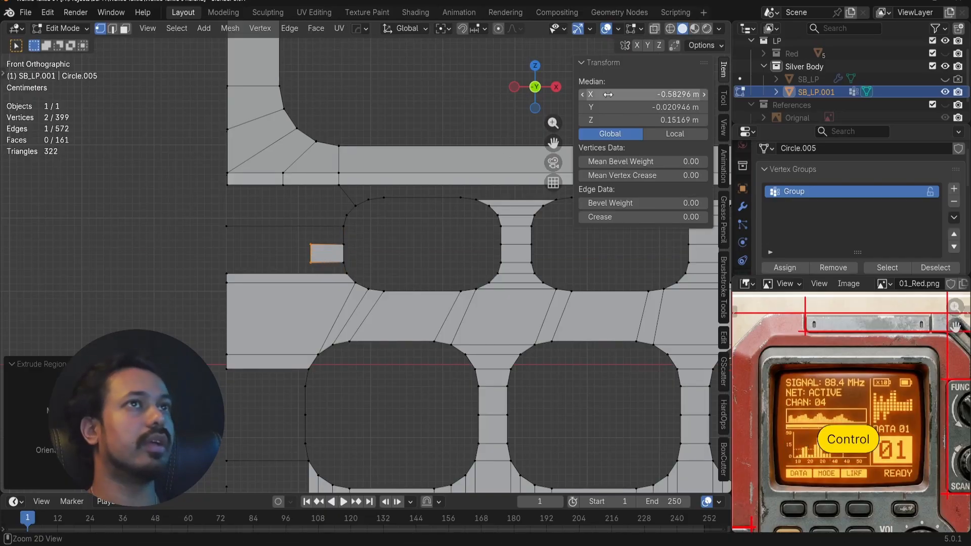
pyautogui.hotkey('ctrl', 'v')
# - Copy the left boundary vertex's X position onto the first small outline's extruded side edge, setting it to -0.69966 m
pyautogui.click(235, 225)
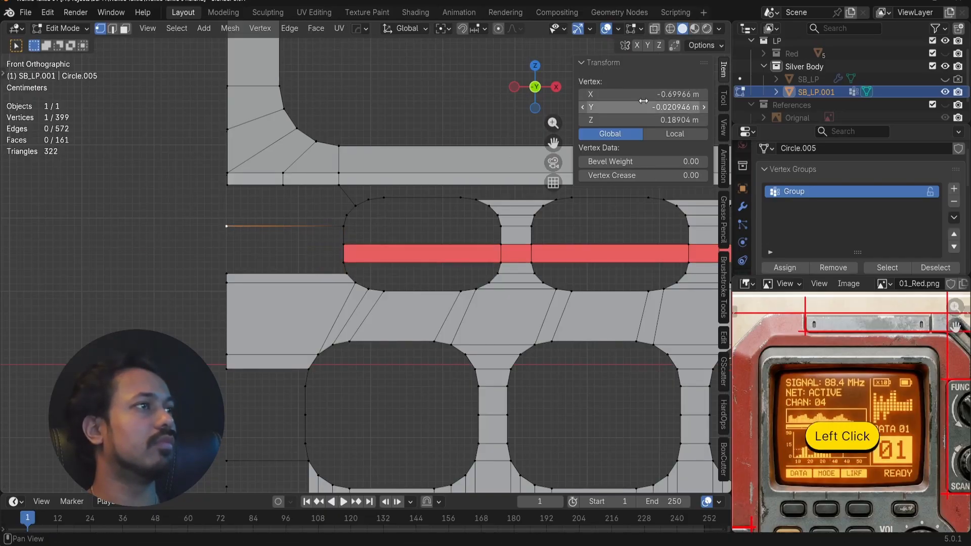
pyautogui.hotkey('ctrl', 'c')
pyautogui.scroll(-4, 547, 237)
pyautogui.keyDown('shift'); pyautogui.moveTo(544, 245); pyautogui.dragTo(487, 253, button='middle'); pyautogui.keyUp('shift')
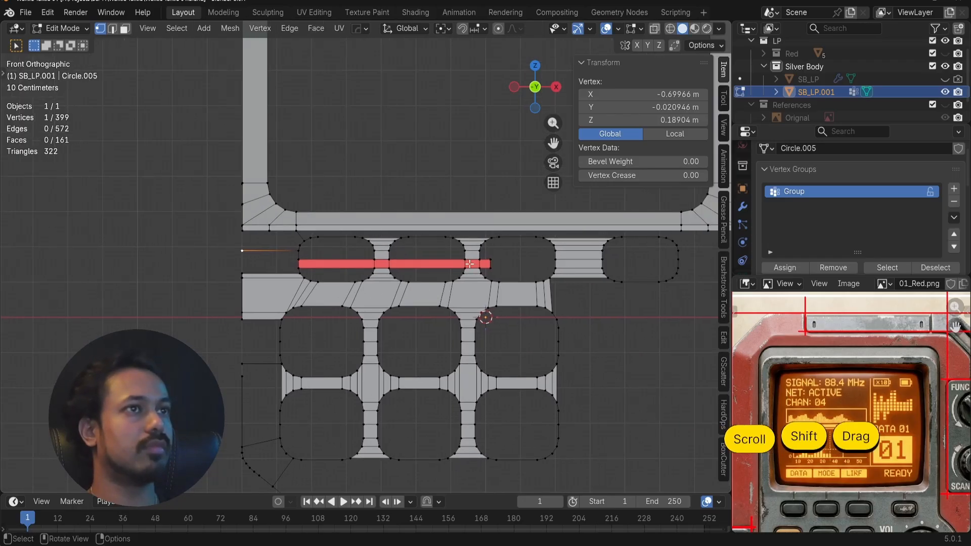
pyautogui.moveTo(485, 254); pyautogui.dragTo(497, 273)
pyautogui.hotkey('ctrl', 'v')
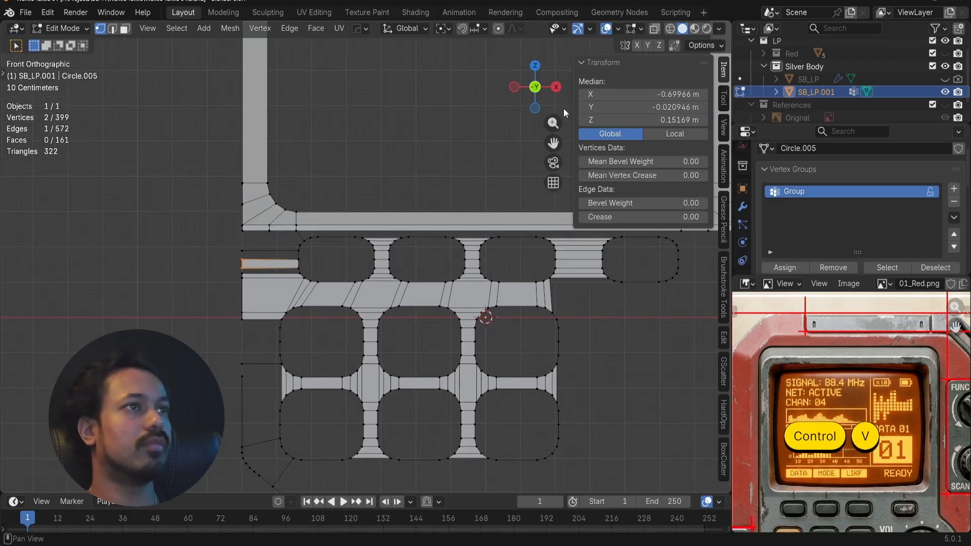
# - Fill the two gaps above and below the extruded strip between the left boundary and the first small outline
pyautogui.scroll(5, 232, 259)
pyautogui.moveTo(43, 233); pyautogui.dragTo(252, 277)
pyautogui.press('f')
pyautogui.moveTo(57, 279); pyautogui.dragTo(223, 301)
pyautogui.press('f')
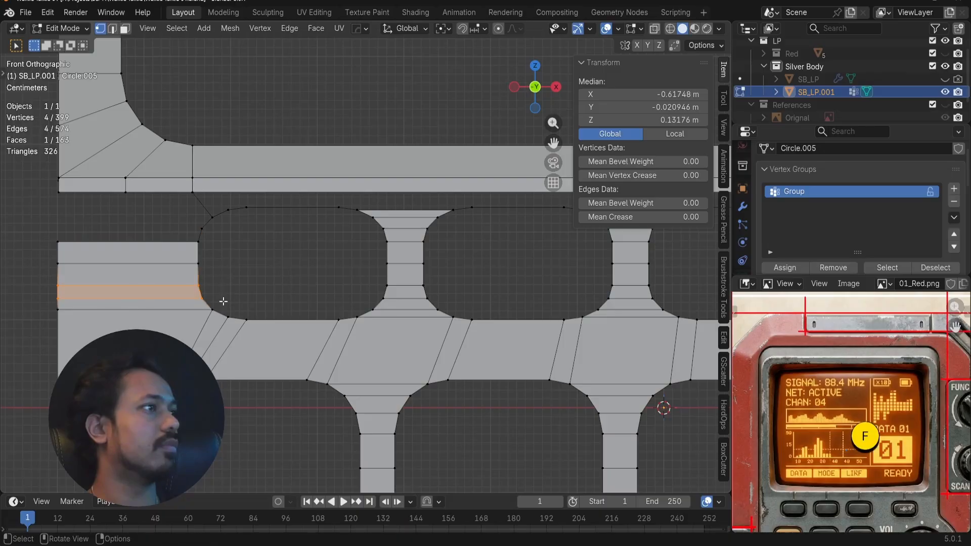
pyautogui.press('a')
pyautogui.press('a')
# - Extrude the first small outline's upper-left corner vertex along X to -0.69966 m and fill the strip beneath the new edge
pyautogui.keyDown('shift'); pyautogui.moveTo(176, 285); pyautogui.dragTo(304, 319, button='middle'); pyautogui.keyUp('shift')
pyautogui.click(334, 260)
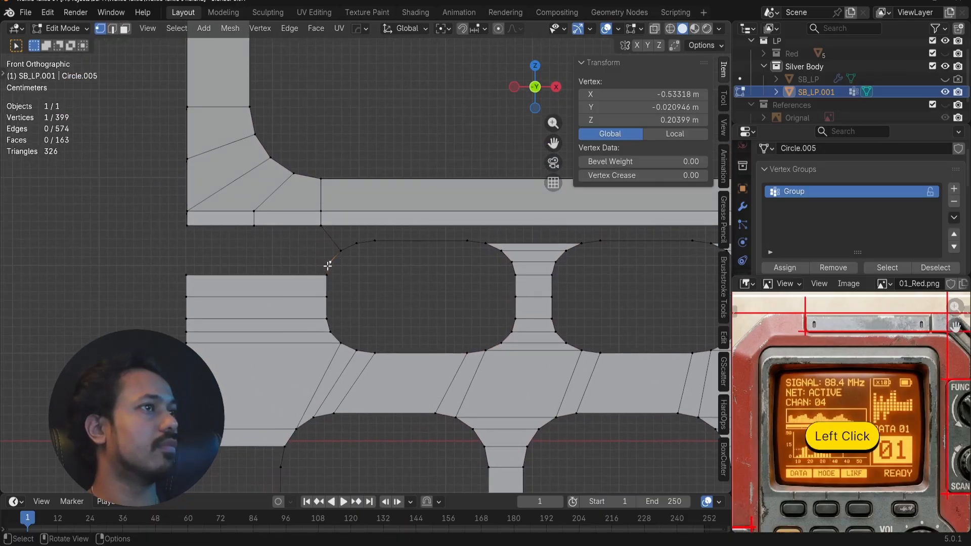
pyautogui.press('e')
pyautogui.press('x')
pyautogui.click(266, 262)
pyautogui.hotkey('ctrl', 'v')
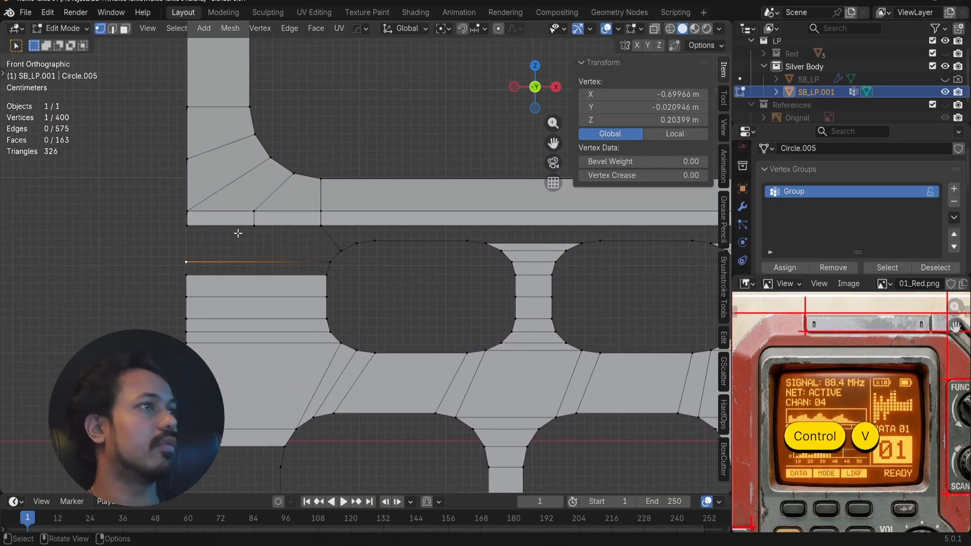
pyautogui.moveTo(182, 257); pyautogui.dragTo(333, 282)
pyautogui.press('f')
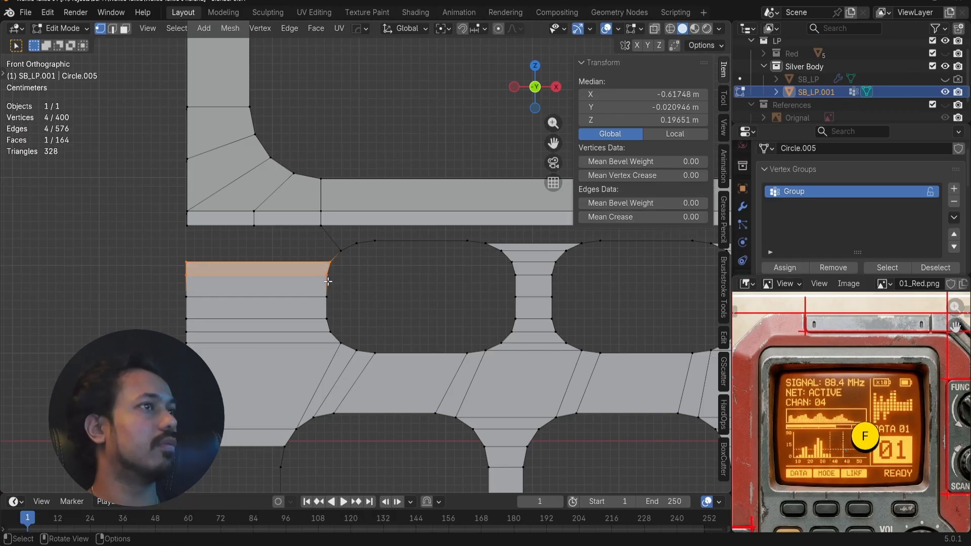
pyautogui.press('a')
pyautogui.press('a')
# - Connect the second vertex along the border strip's underside to the first small outline's upper-left corner with an edge
pyautogui.click(262, 233)
pyautogui.keyDown('shift'); pyautogui.click(336, 267); pyautogui.keyUp('shift')
pyautogui.press('f')
pyautogui.press('a')
pyautogui.press('a')
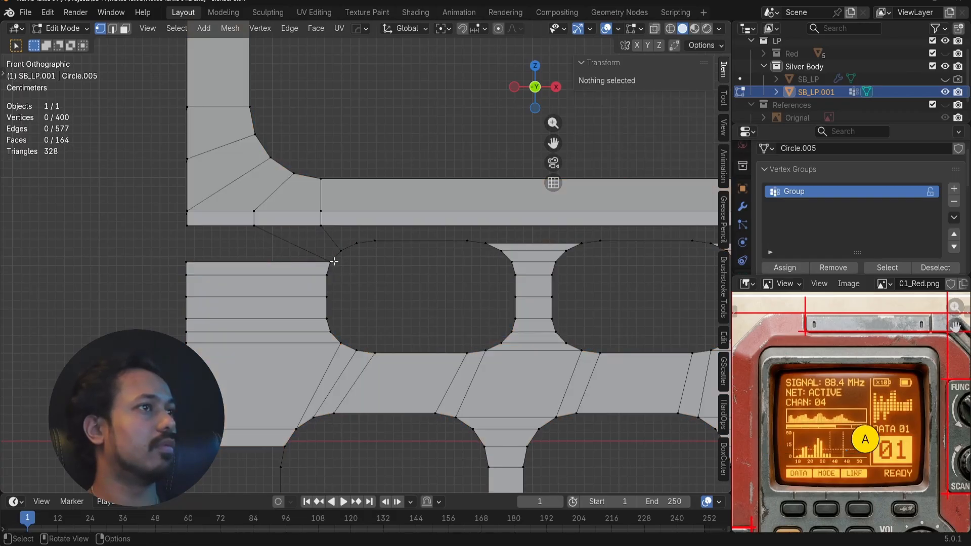
# - Join the border strip's lower-left corner to the upper-left corner of the filled side strip with an edge
pyautogui.click(330, 230)
pyautogui.keyDown('shift'); pyautogui.click(286, 244); pyautogui.keyUp('shift')
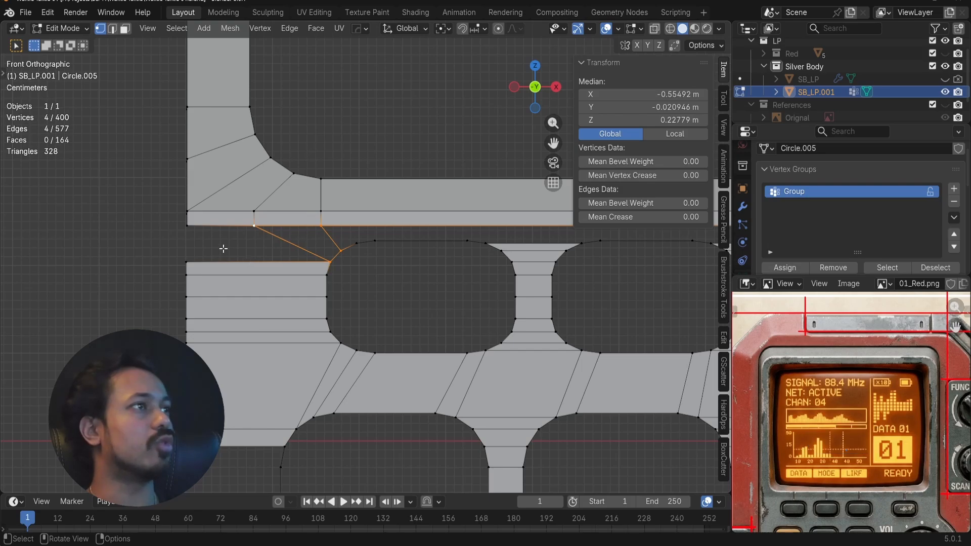
pyautogui.click(187, 232)
pyautogui.keyDown('shift'); pyautogui.click(187, 258); pyautogui.keyUp('shift')
pyautogui.press('f')
pyautogui.press('a')
pyautogui.press('a')
# - Loop cut the panel's long bottom boundary edge and align the new vertex in X with the third bottom-row outline's lower-right vertex
pyautogui.scroll(-4, 279, 306)
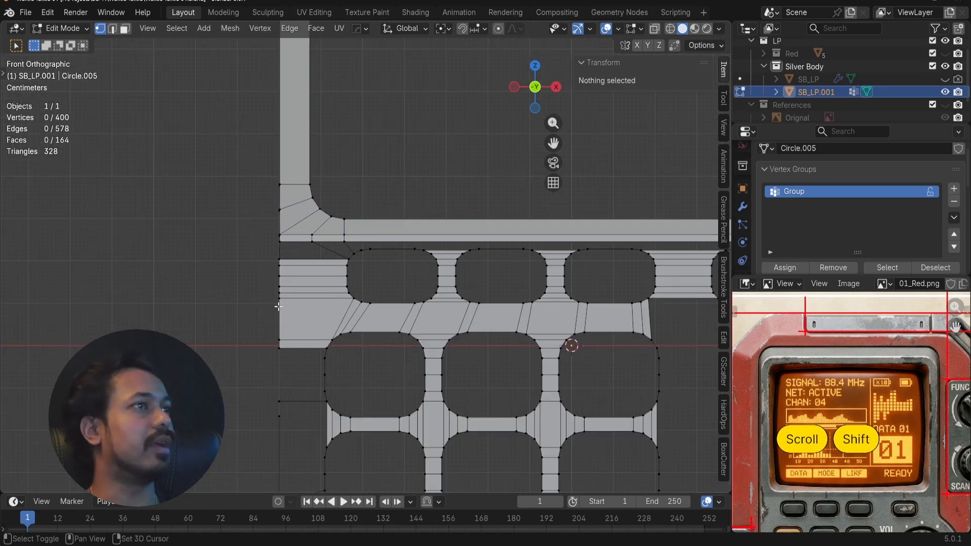
pyautogui.keyDown('shift'); pyautogui.moveTo(334, 292); pyautogui.dragTo(255, 255, button='middle'); pyautogui.keyUp('shift')
pyautogui.scroll(3, 330, 197)
pyautogui.scroll(-2, 302, 195)
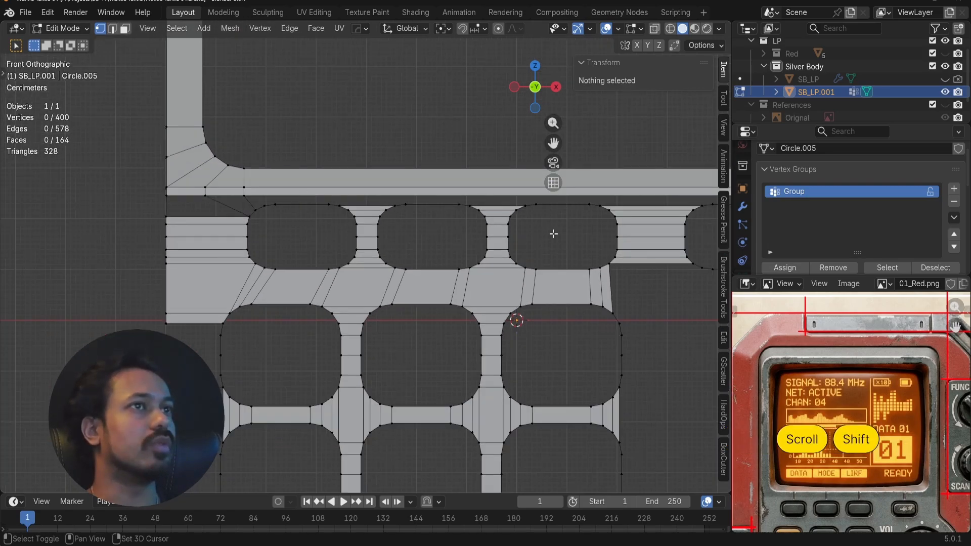
pyautogui.keyDown('shift'); pyautogui.moveTo(554, 234); pyautogui.dragTo(221, 235, button='middle'); pyautogui.keyUp('shift')
pyautogui.keyDown('shift'); pyautogui.moveTo(358, 305); pyautogui.dragTo(372, 169, button='middle'); pyautogui.keyUp('shift')
pyautogui.scroll(-1, 357, 189)
pyautogui.keyDown('shift'); pyautogui.moveTo(302, 281); pyautogui.dragTo(485, 265, button='middle'); pyautogui.keyUp('shift')
pyautogui.keyDown('shift'); pyautogui.moveTo(299, 375); pyautogui.dragTo(418, 373, button='middle'); pyautogui.keyUp('shift')
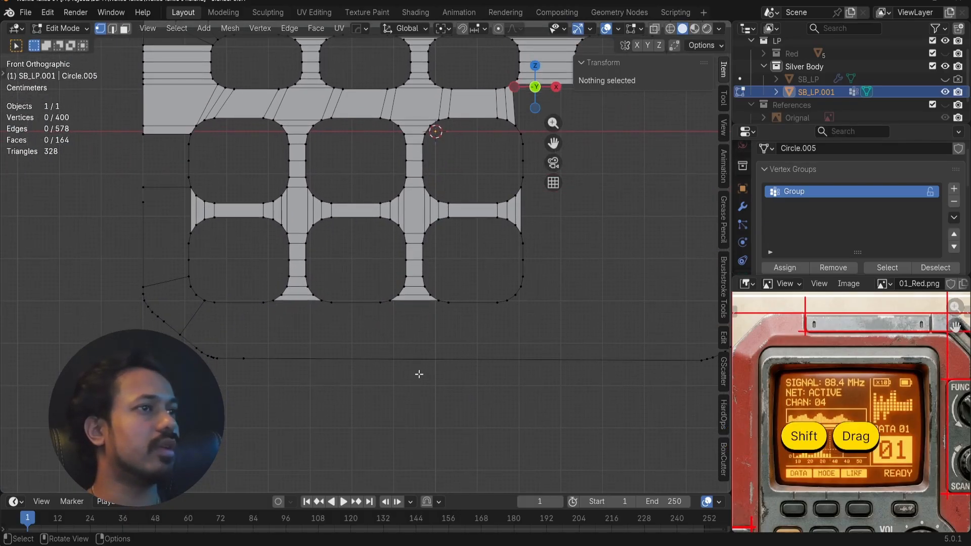
pyautogui.hotkey('ctrl', 'r')
pyautogui.click(373, 364)
pyautogui.click(494, 303)
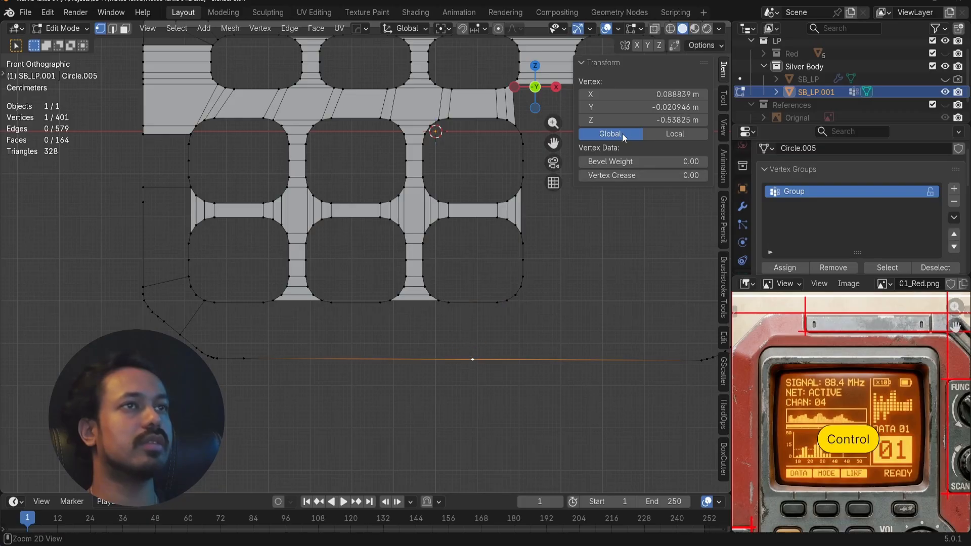
# - Loop cut the remaining bottom boundary edge and paste 0.030822 m as the new vertex's X position, matching the third outline's lower-left vertex
pyautogui.hotkey('ctrl', 'r')
pyautogui.click(449, 358)
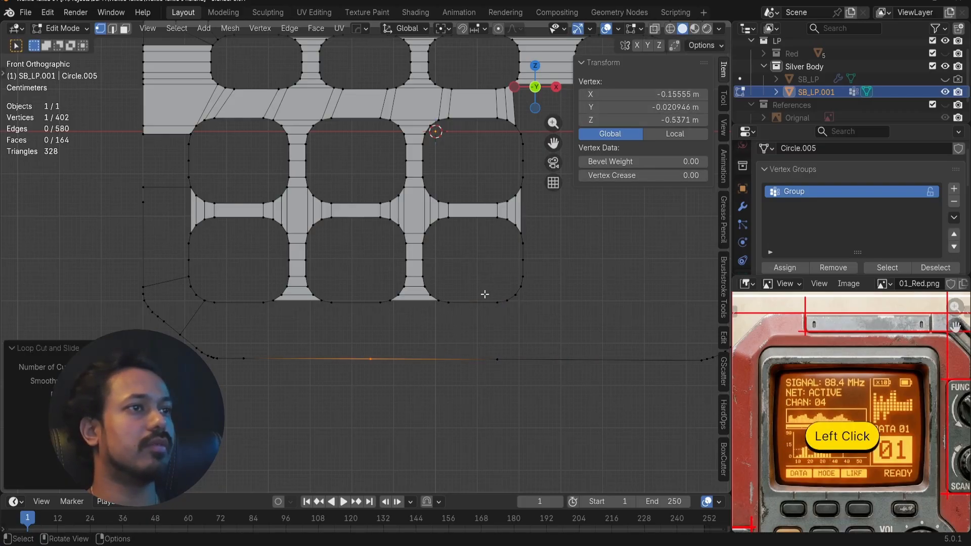
pyautogui.press('v')
pyautogui.hotkey('ctrl', 'z')
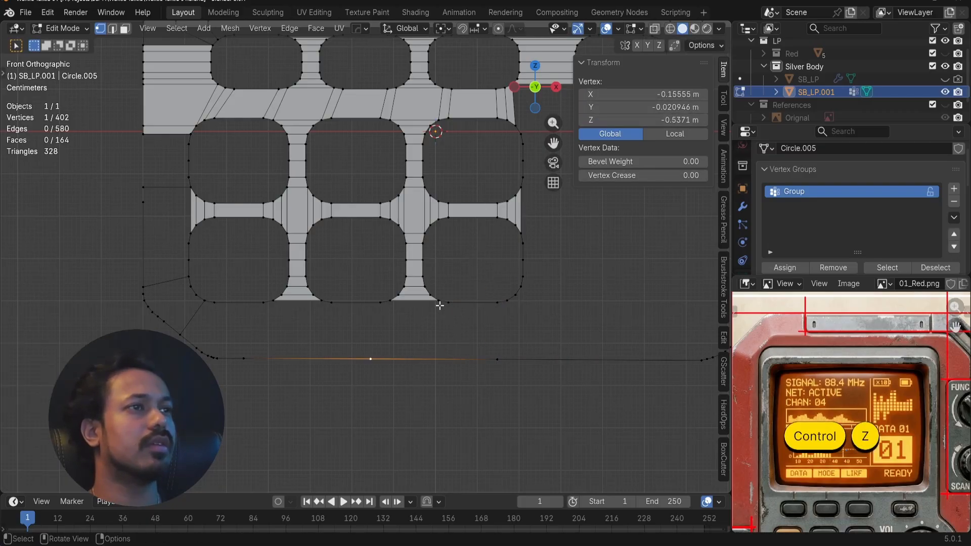
pyautogui.hotkey('ctrl', 'v')
pyautogui.click(611, 194)
pyautogui.hotkey('ctrl', 'v')
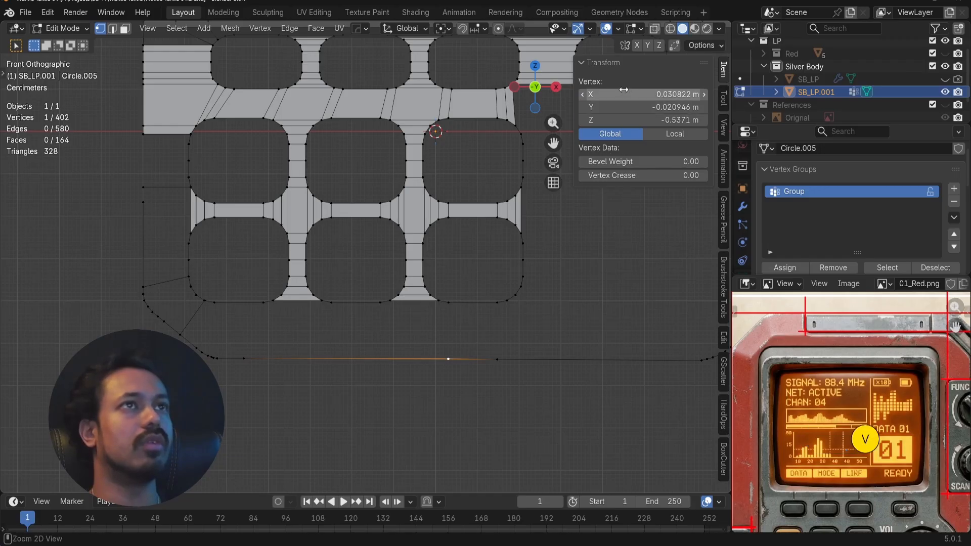
# - Add another bottom boundary vertex with a loop cut and copy X 0.007328 m to it from the second column strip's lower-right corner
pyautogui.click(434, 343)
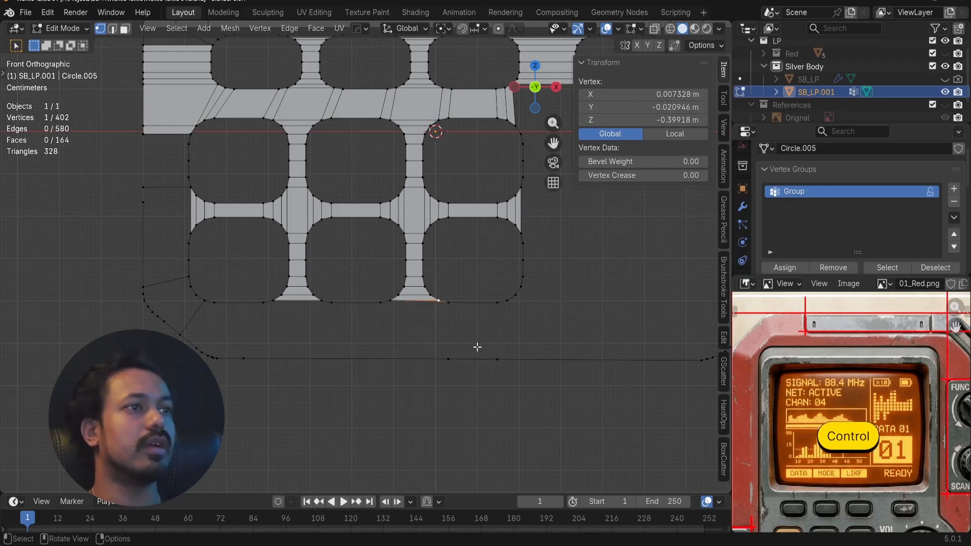
pyautogui.hotkey('ctrl', 'r')
pyautogui.click(408, 363)
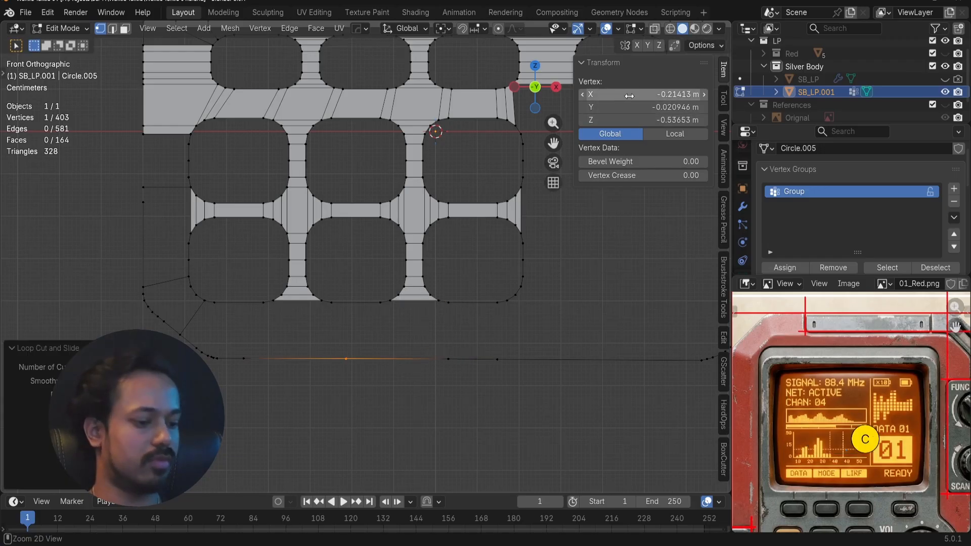
pyautogui.click(352, 358)
pyautogui.hotkey('ctrl', 'v')
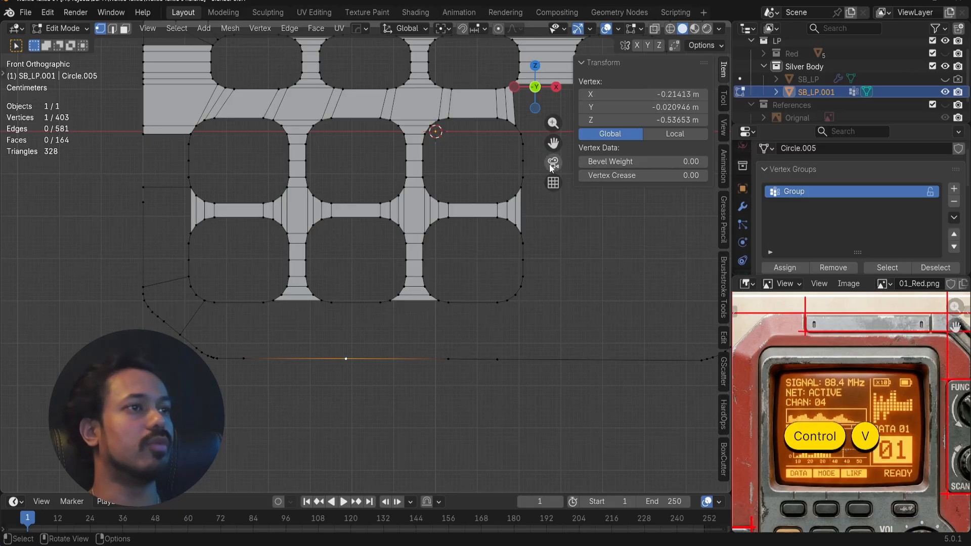
pyautogui.click(433, 303)
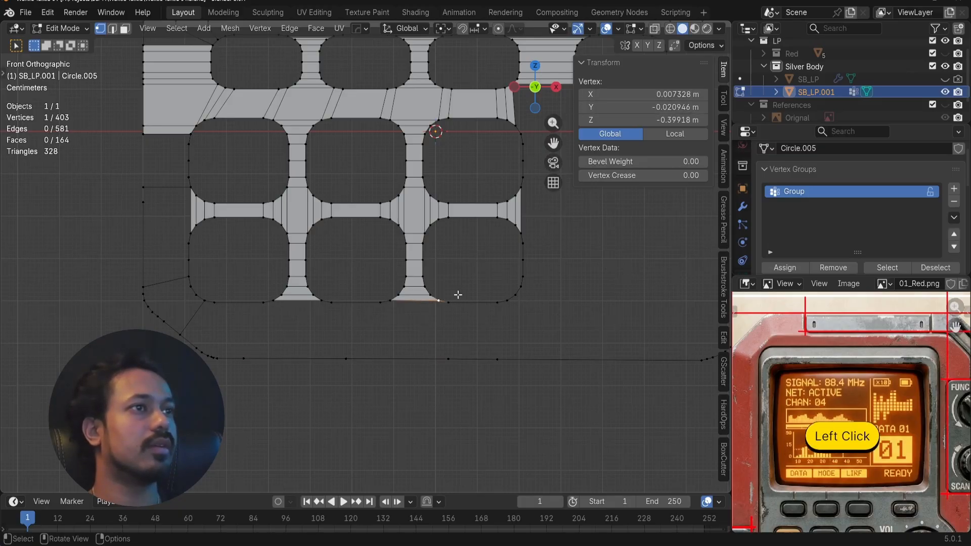
pyautogui.hotkey('ctrl', 'c')
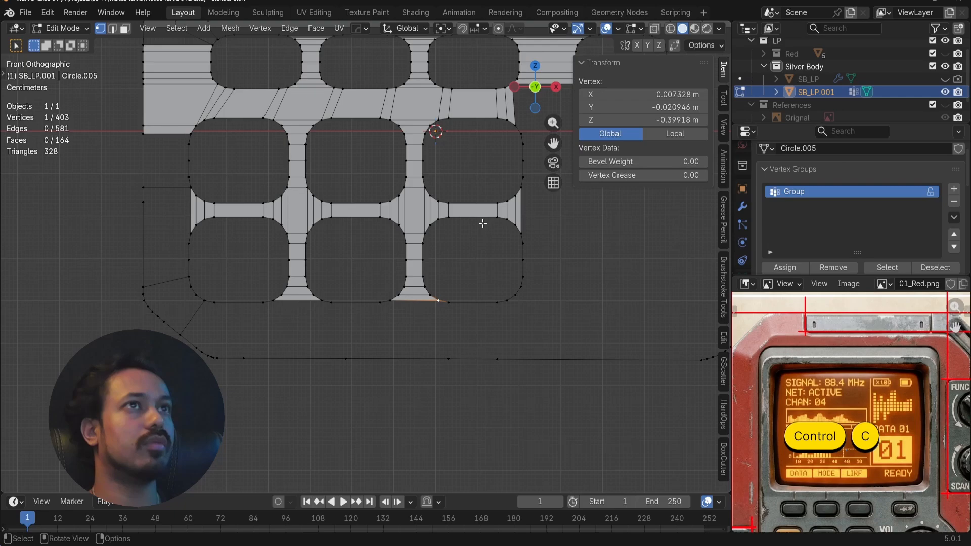
pyautogui.click(346, 358)
pyautogui.hotkey('ctrl', 'v')
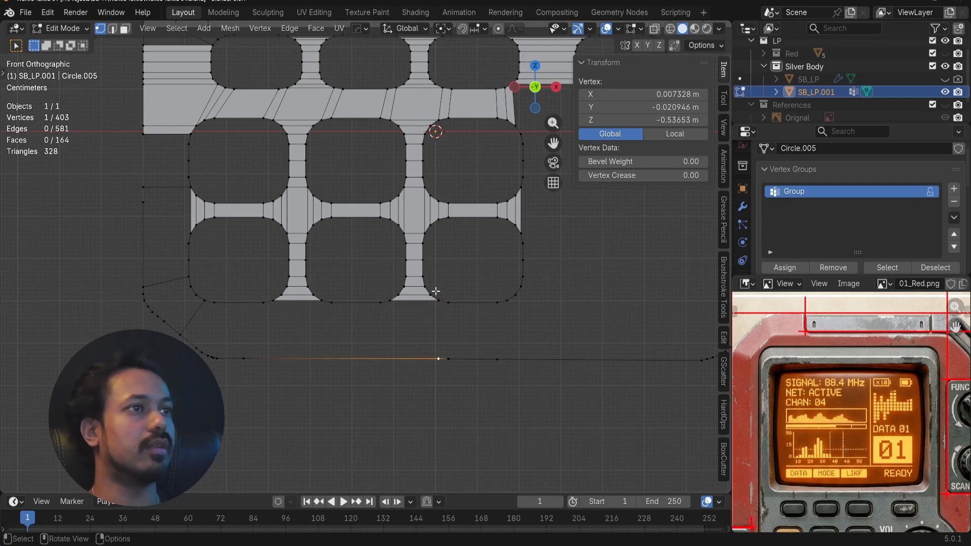
# - Fill two adjacent faces between the lower-right button hole and the panel's bottom outline, flipping the normal of the first face
pyautogui.moveTo(434, 293); pyautogui.dragTo(458, 388)
pyautogui.press('f')
pyautogui.hotkey('alt', 'n')
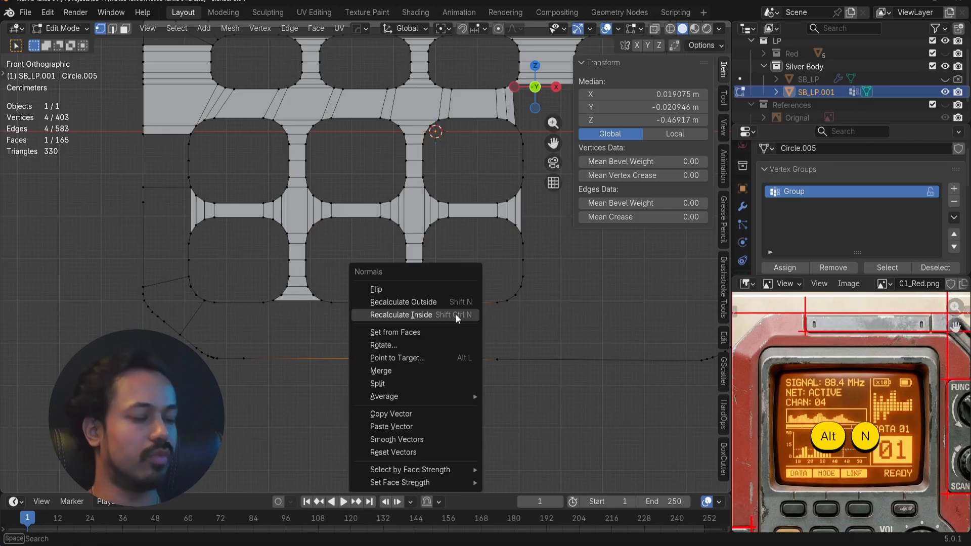
pyautogui.click(456, 314)
pyautogui.hotkey('alt', 'n')
pyautogui.click(433, 281)
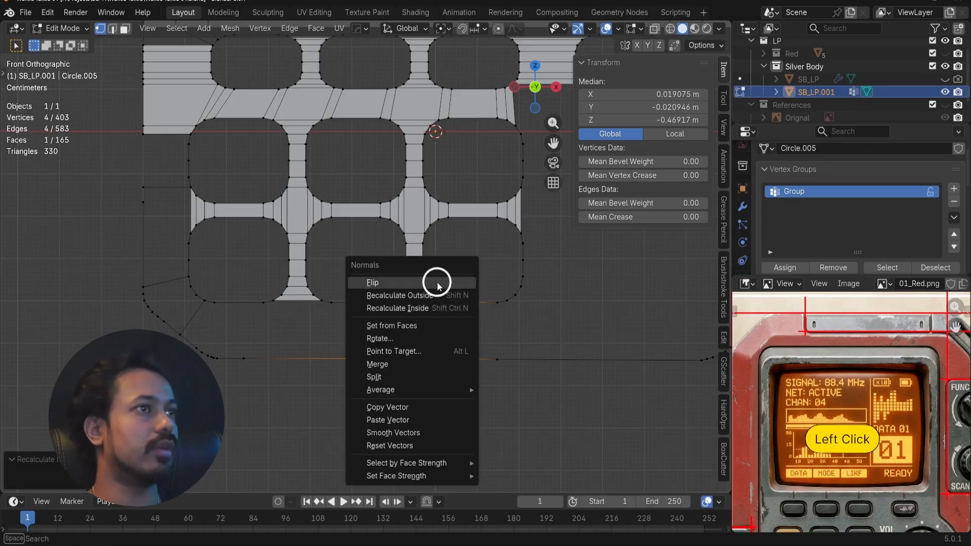
pyautogui.moveTo(445, 294); pyautogui.dragTo(471, 380)
pyautogui.press('f')
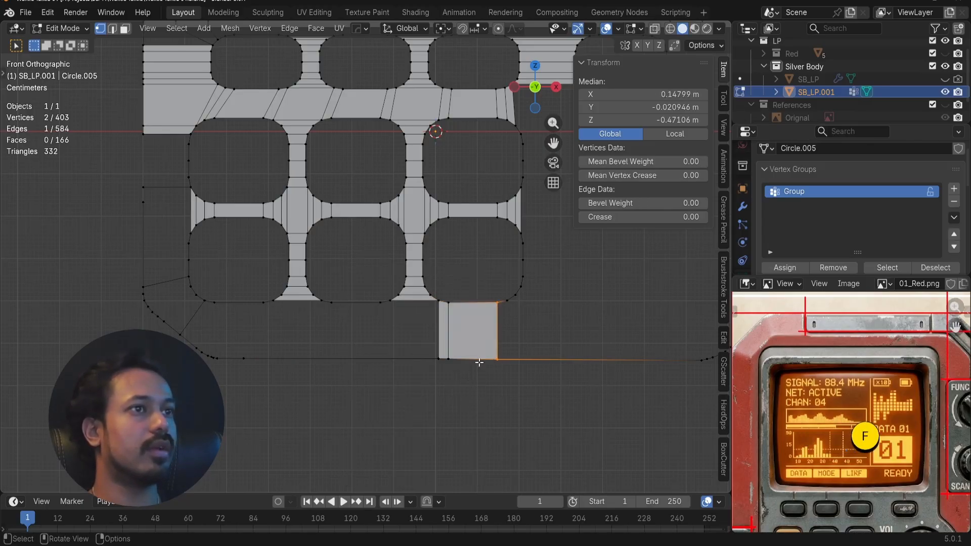
# - Show the References collection briefly to compare the panel mesh with the reference image, and hide it again
pyautogui.keyDown('shift'); pyautogui.moveTo(540, 323); pyautogui.dragTo(421, 369, button='middle'); pyautogui.keyUp('shift')
pyautogui.scroll(-1, 425, 306)
pyautogui.hotkey('alt', 'a')
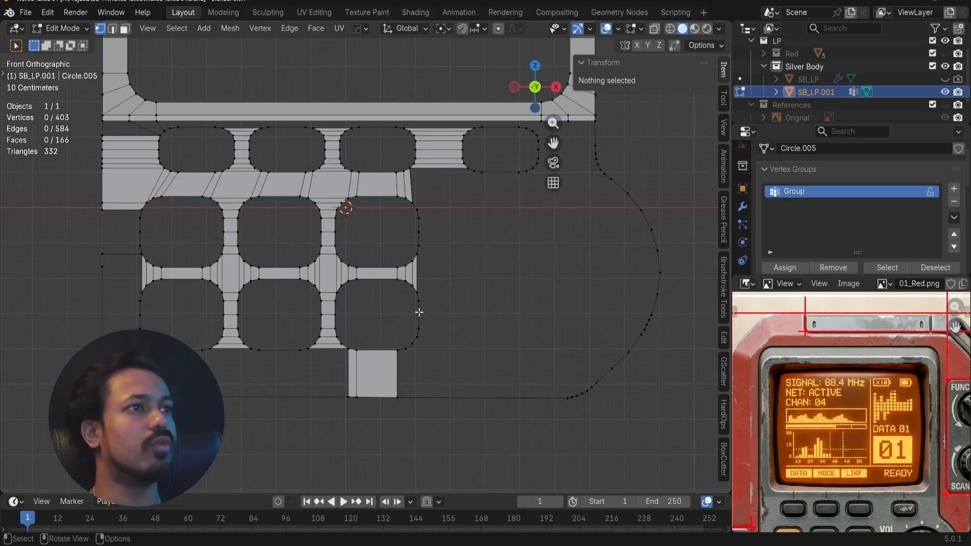
pyautogui.click(946, 105)
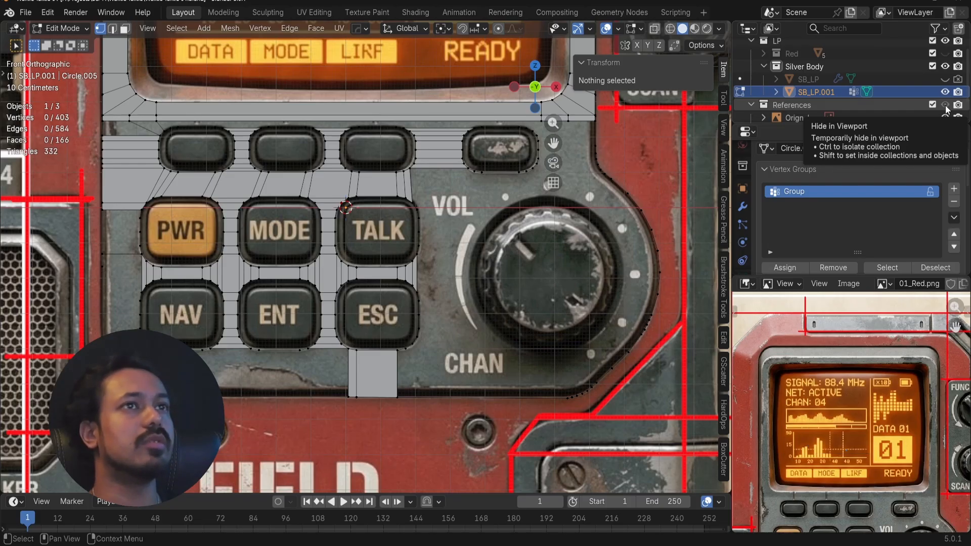
pyautogui.click(945, 105)
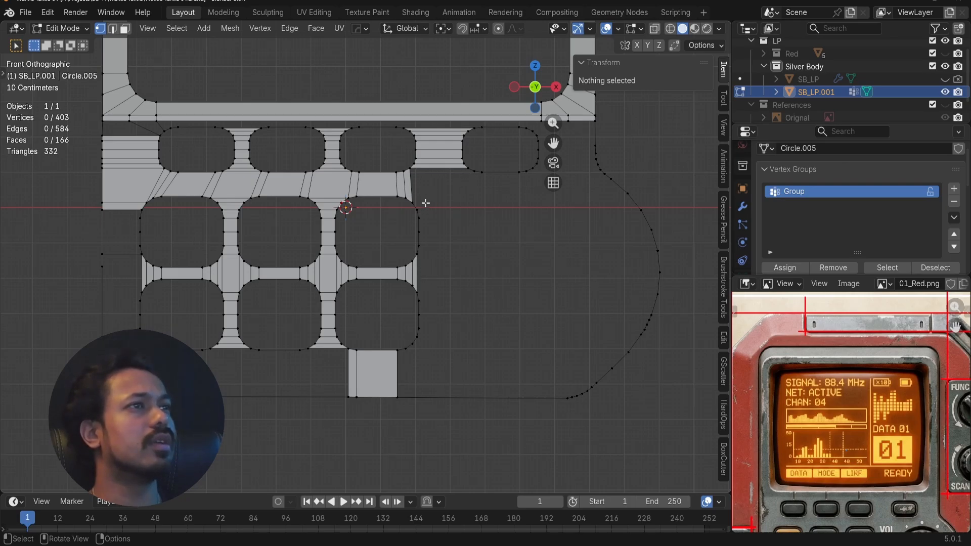
pyautogui.click(421, 251)
pyautogui.keyDown('shift'); pyautogui.click(419, 246); pyautogui.keyUp('shift')
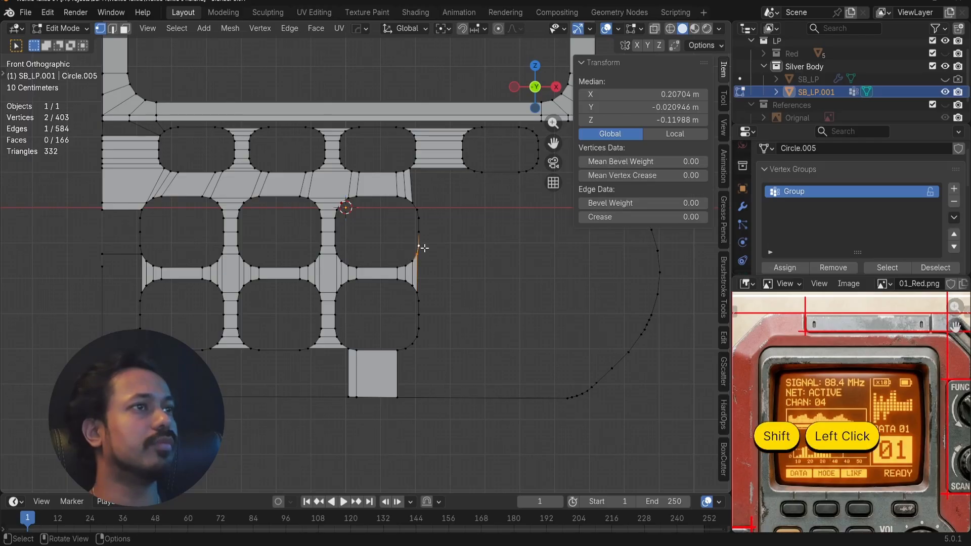
pyautogui.press('g')
pyautogui.press('x')
pyautogui.hotkey('ctrl', 'z')
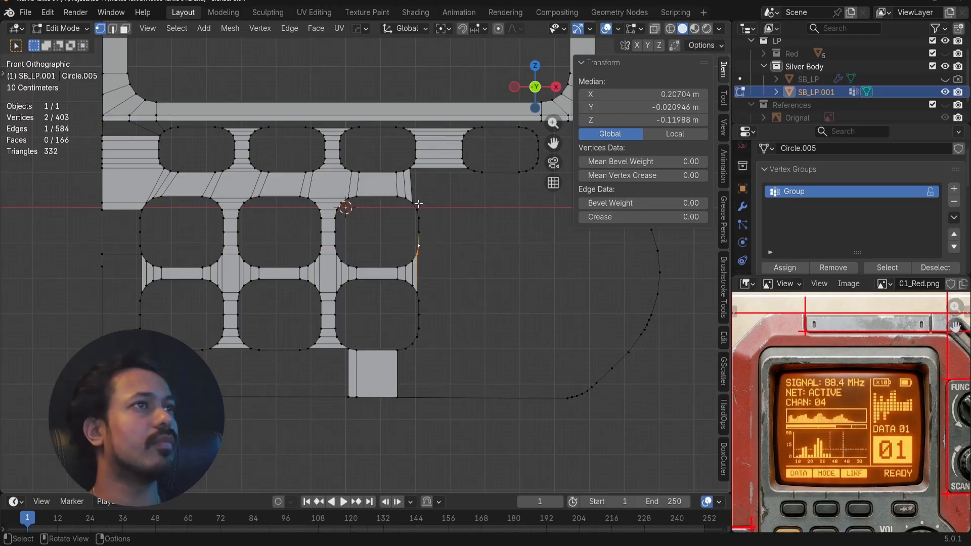
# - Extrude the upper-right corner vertex of the middle row's last button hole about 0.16 m outward along X
pyautogui.click(419, 200)
pyautogui.press('e')
pyautogui.press('x')
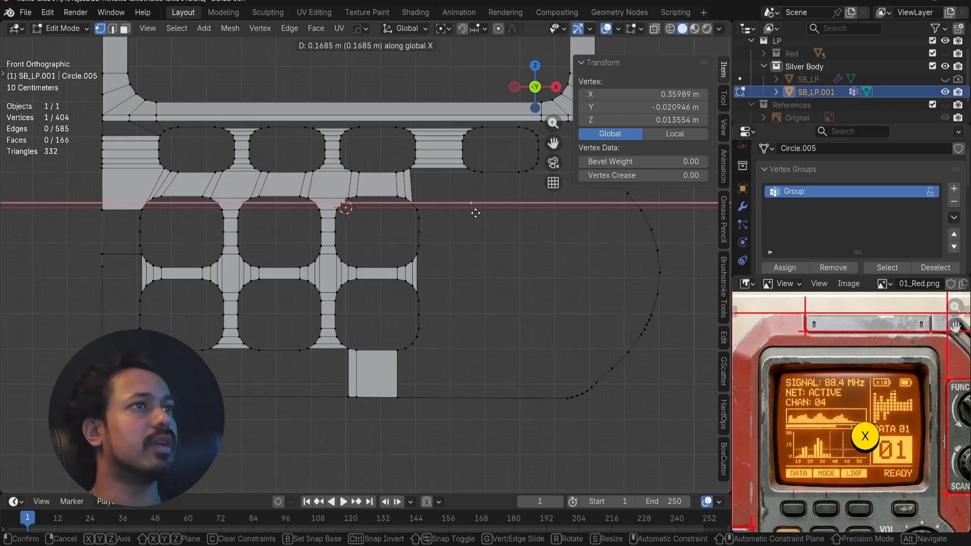
pyautogui.click(472, 215)
# - Set the extruded vertex's X to 0.35143 m, copied from the lower-left corner vertex of the top row's last hole
pyautogui.scroll(5, 466, 212)
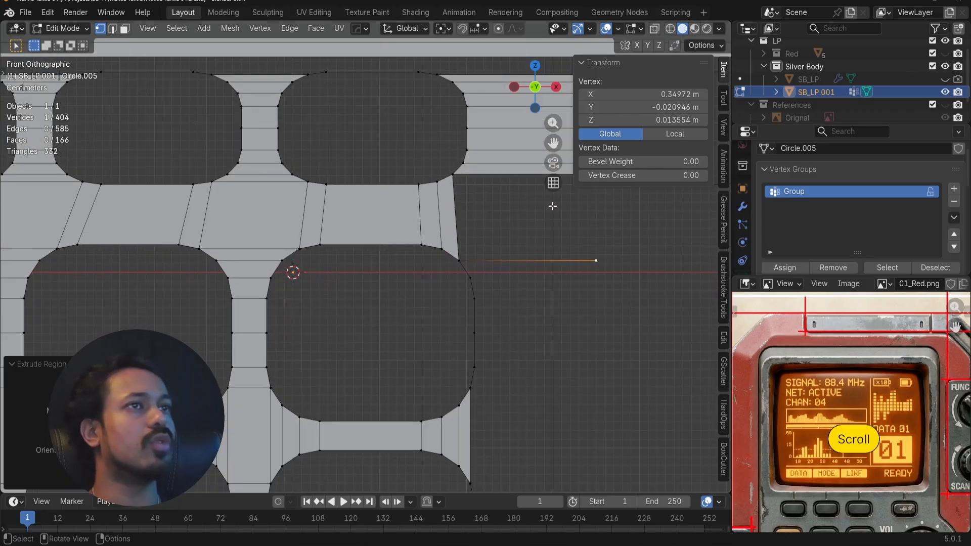
pyautogui.keyDown('shift'); pyautogui.moveTo(585, 198); pyautogui.dragTo(443, 233, button='middle'); pyautogui.keyUp('shift')
pyautogui.click(456, 207)
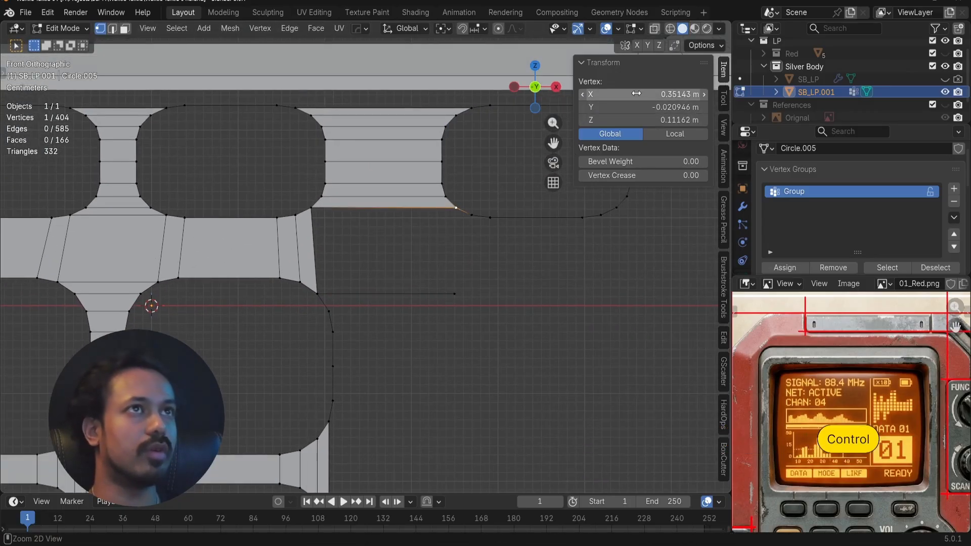
pyautogui.hotkey('ctrl', 'c')
pyautogui.click(456, 294)
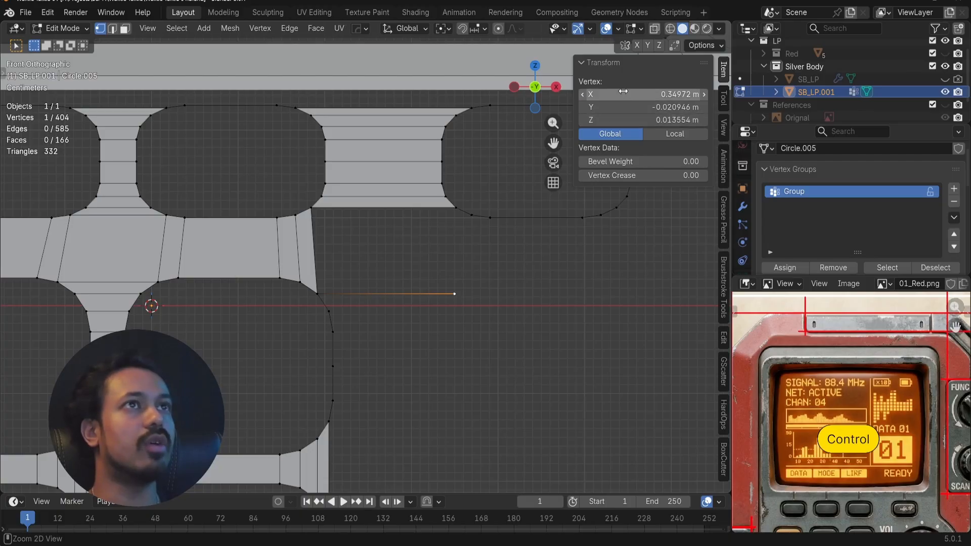
pyautogui.hotkey('ctrl', 'v')
# - Fill a face between the extruded edge and the lower edge of the strip before the top row's last hole
pyautogui.click(313, 208)
pyautogui.keyDown('shift'); pyautogui.click(317, 293); pyautogui.keyUp('shift')
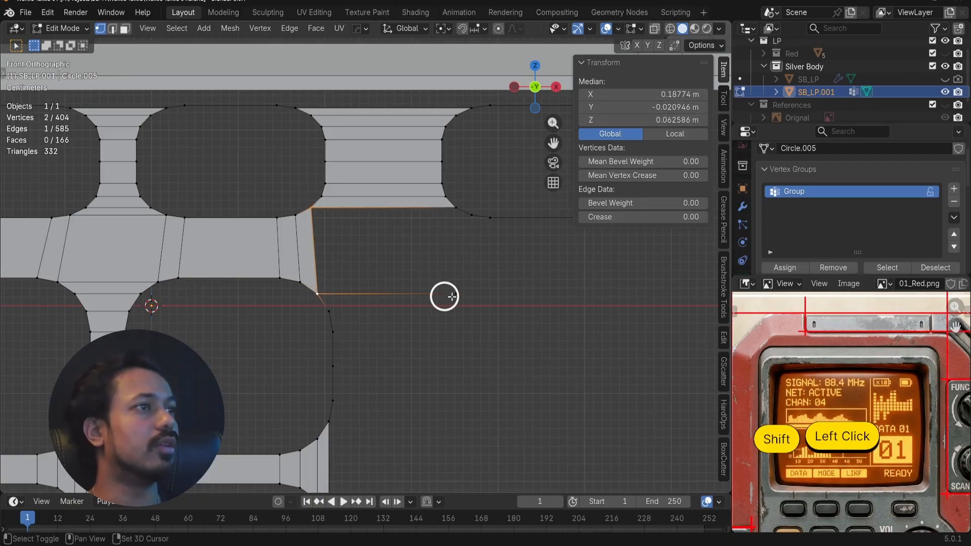
pyautogui.keyDown('shift'); pyautogui.click(470, 295); pyautogui.keyUp('shift')
pyautogui.keyDown('shift'); pyautogui.click(455, 207); pyautogui.keyUp('shift')
pyautogui.press('f')
pyautogui.press('a')
pyautogui.scroll(-3, 455, 230)
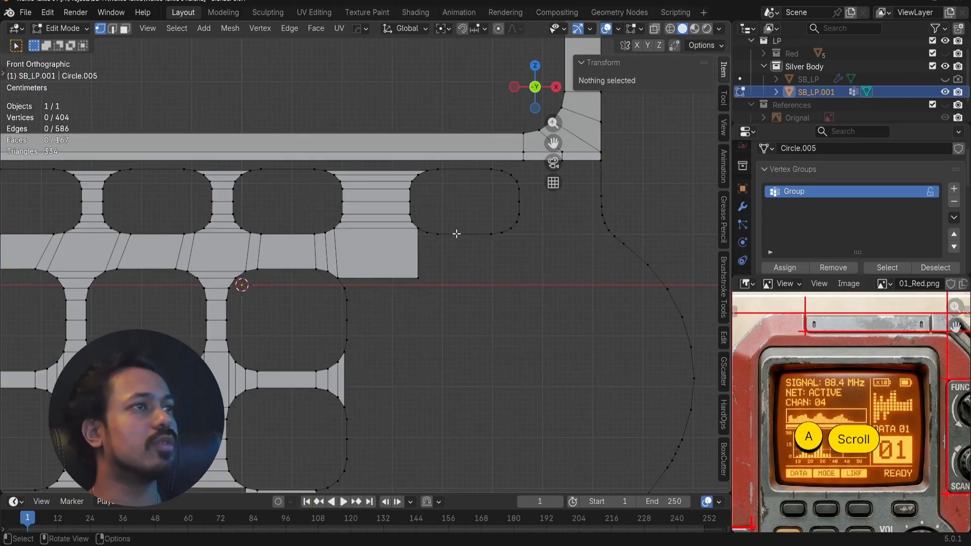
# - Extrude the new face's lower outer corner down along Z and set its Z to -0.13162 m, copied from the middle hole's lower-right side vertex
pyautogui.keyDown('shift'); pyautogui.moveTo(455, 233); pyautogui.dragTo(436, 243, button='middle'); pyautogui.keyUp('shift')
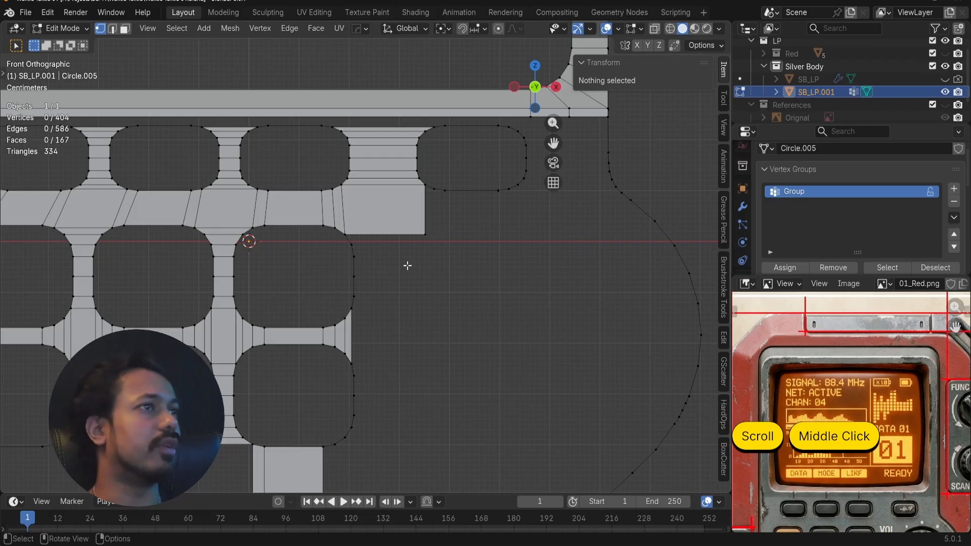
pyautogui.click(423, 238)
pyautogui.press('e')
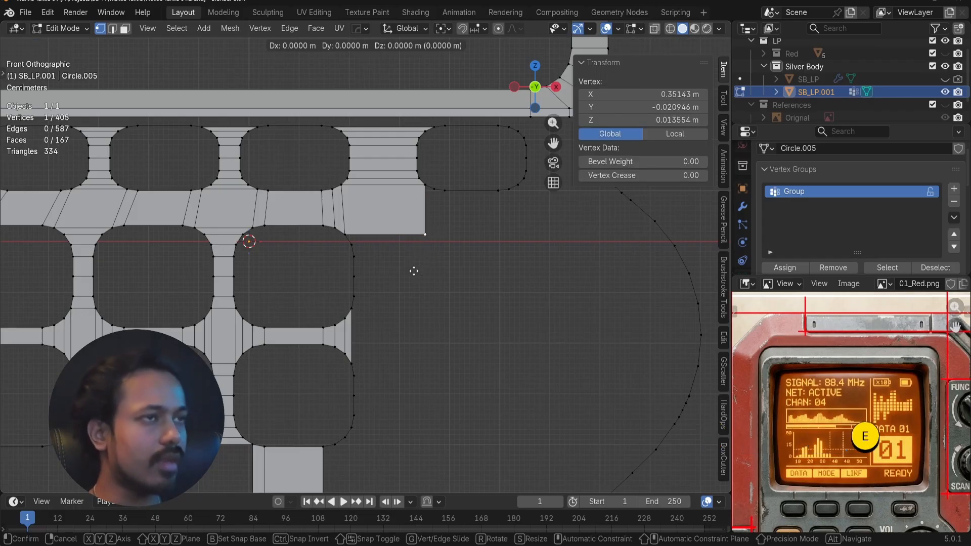
pyautogui.press('x')
pyautogui.press('z')
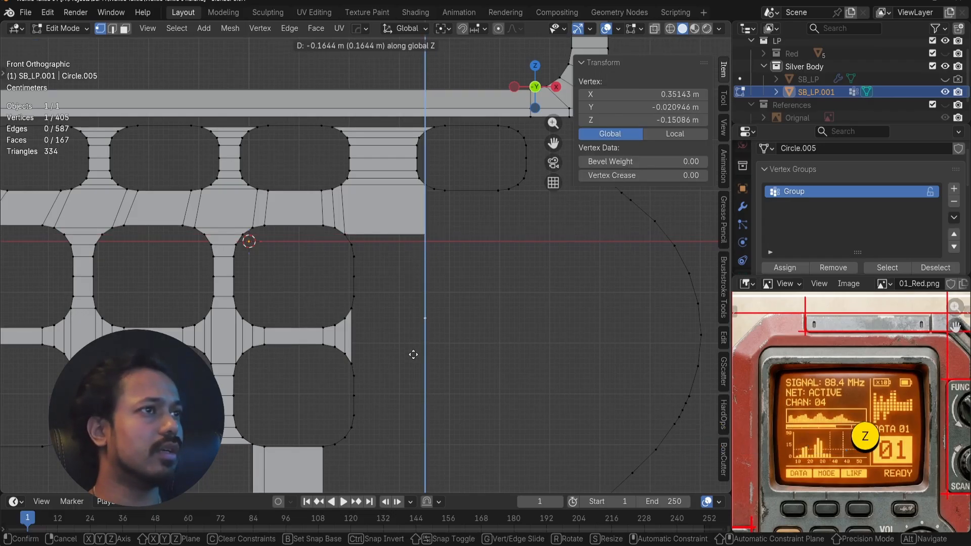
pyautogui.click(413, 341)
pyautogui.click(352, 309)
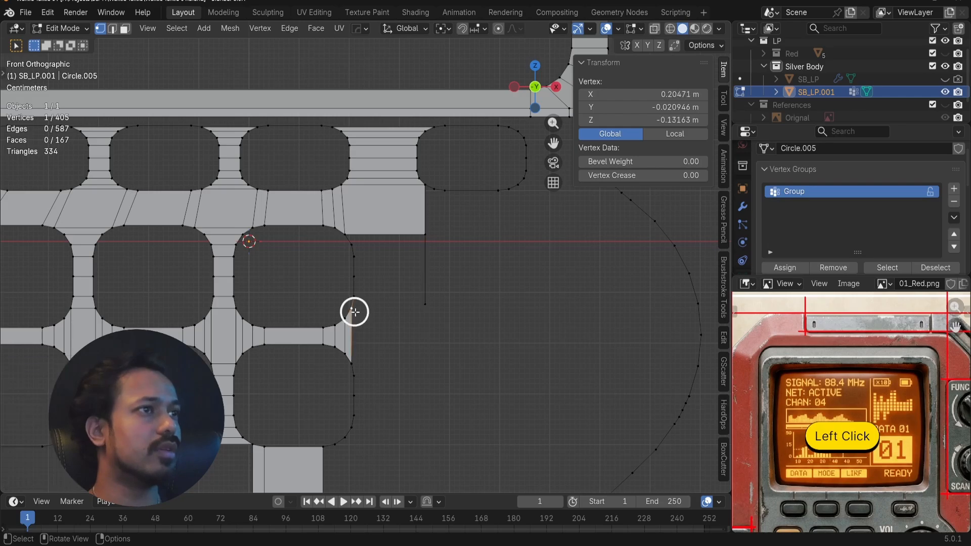
pyautogui.click(425, 304)
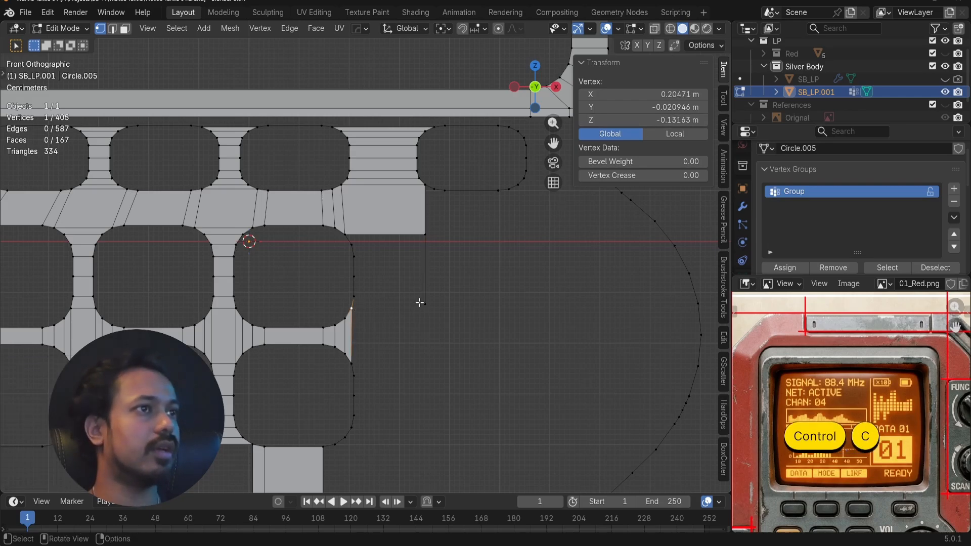
pyautogui.hotkey('ctrl', 'v')
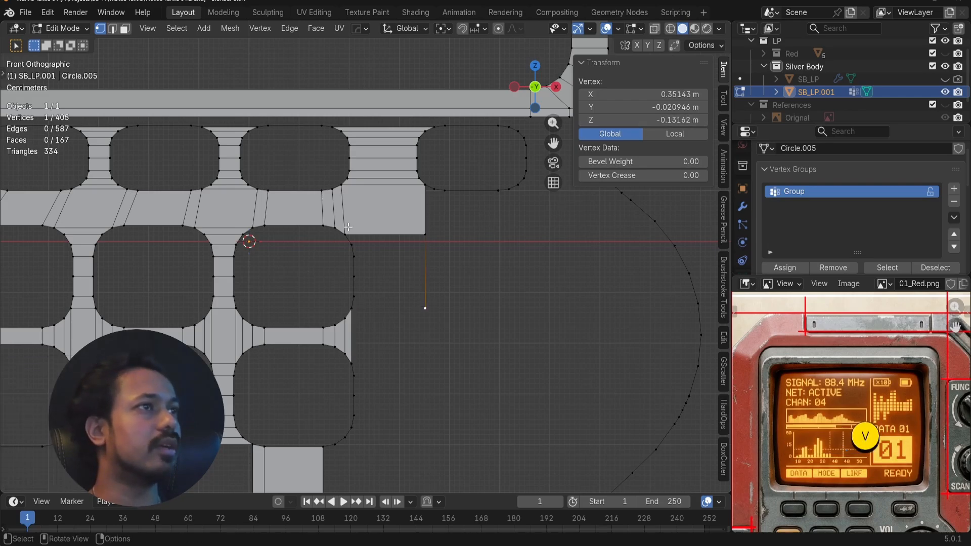
pyautogui.keyDown('shift'); pyautogui.click(425, 233); pyautogui.keyUp('shift')
pyautogui.scroll(1, 393, 278)
pyautogui.press('a')
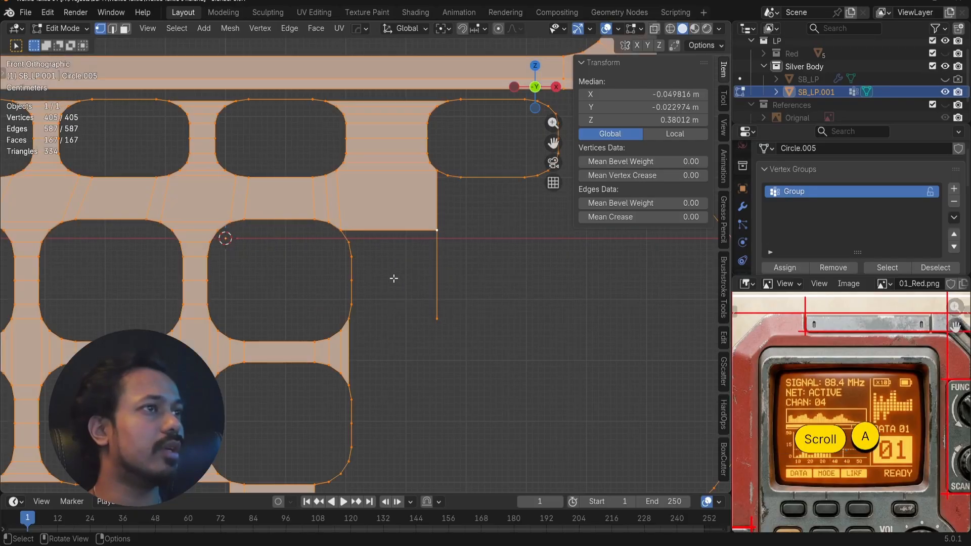
pyautogui.press('a')
pyautogui.scroll(-2, 339, 256)
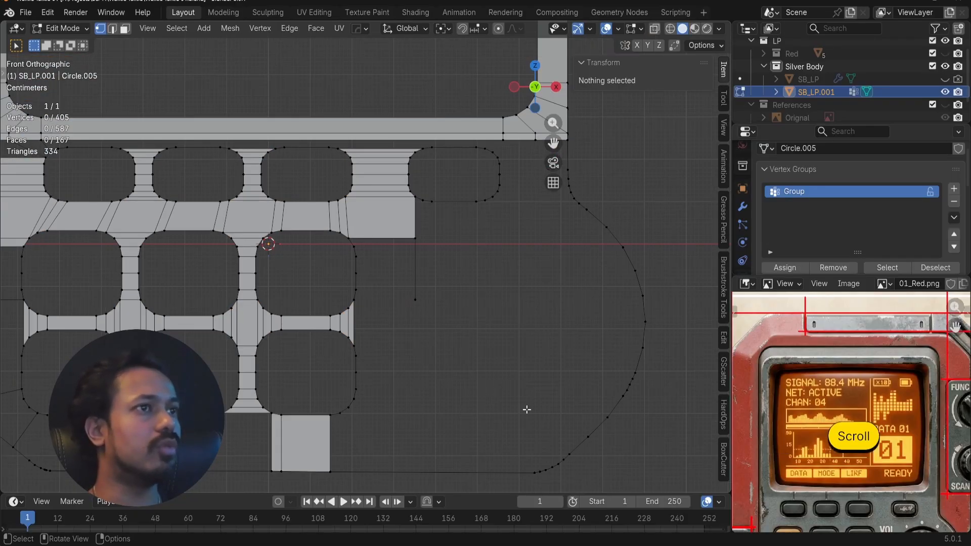
# - Divide the new vertical edge beside the middle row's last hole with four loop cuts
pyautogui.moveTo(370, 324)
pyautogui.keyDown('shift'); pyautogui.mouseDown(button='middle')
pyautogui.moveTo(621, 297)
pyautogui.moveTo(369, 329)
pyautogui.mouseUp(button='middle'); pyautogui.keyUp('shift')
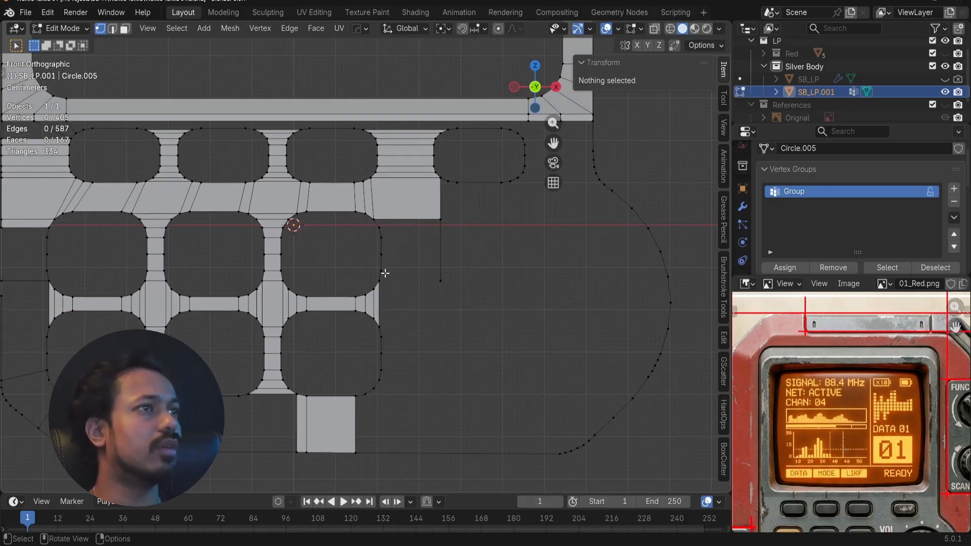
pyautogui.hotkey('ctrl', 'r')
pyautogui.click(442, 251)
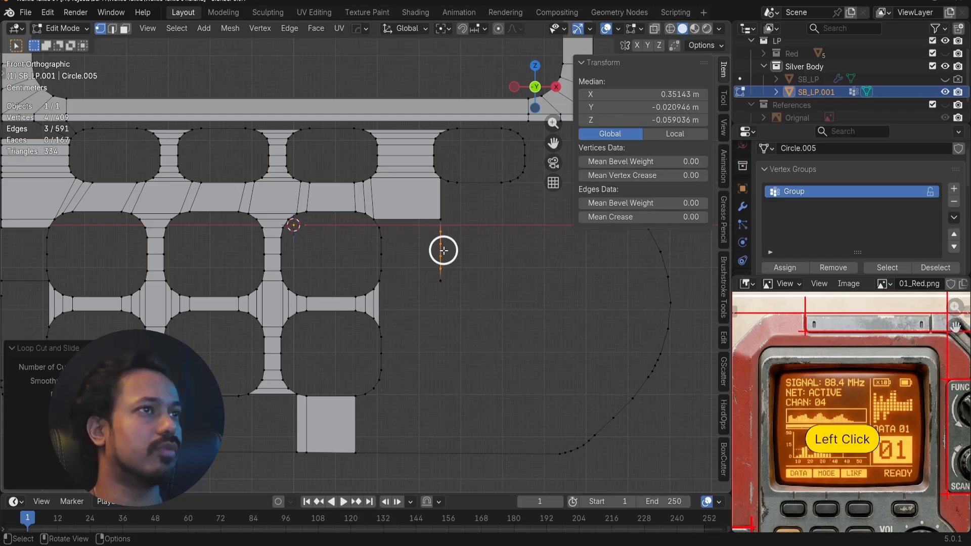
# - Fill the first face between the top segment of the divided vertical edge and the middle row's last hole
pyautogui.click(439, 219)
pyautogui.keyDown('shift'); pyautogui.click(375, 217); pyautogui.keyUp('shift')
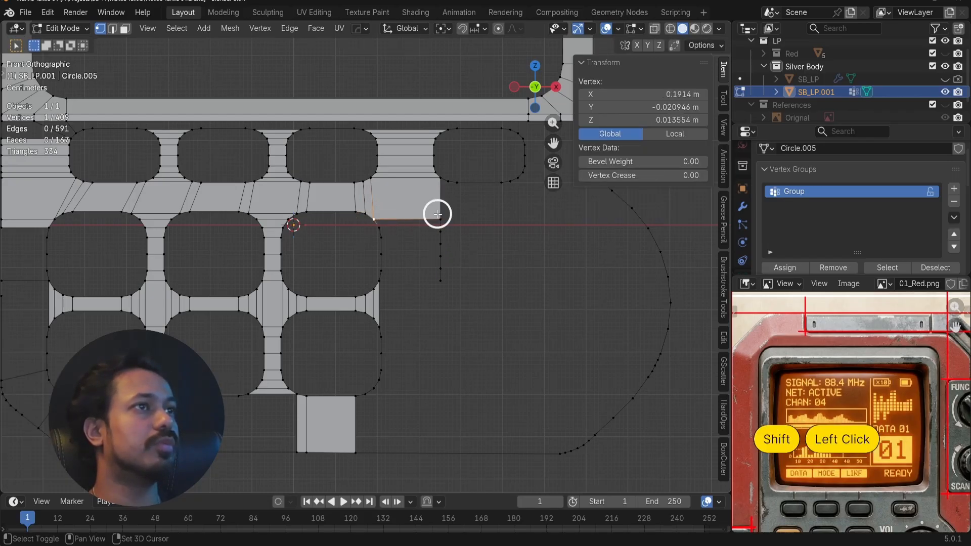
pyautogui.keyDown('shift'); pyautogui.click(440, 231); pyautogui.keyUp('shift')
pyautogui.keyDown('shift'); pyautogui.click(377, 224); pyautogui.keyUp('shift')
pyautogui.press('f')
pyautogui.press('a')
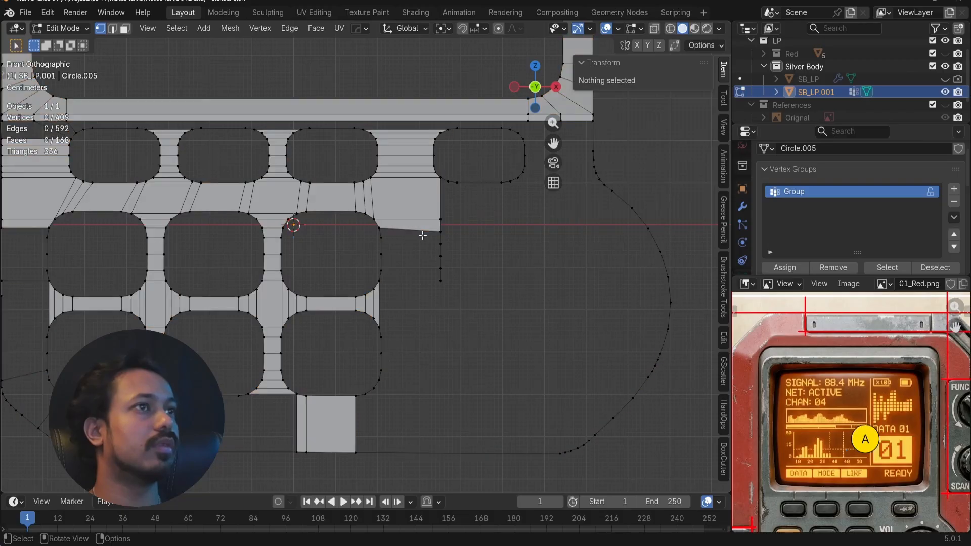
# - Fill the remaining four faces down the gap between the middle row's last hole and the divided vertical edge
pyautogui.click(438, 241)
pyautogui.keyDown('shift'); pyautogui.click(384, 229); pyautogui.keyUp('shift')
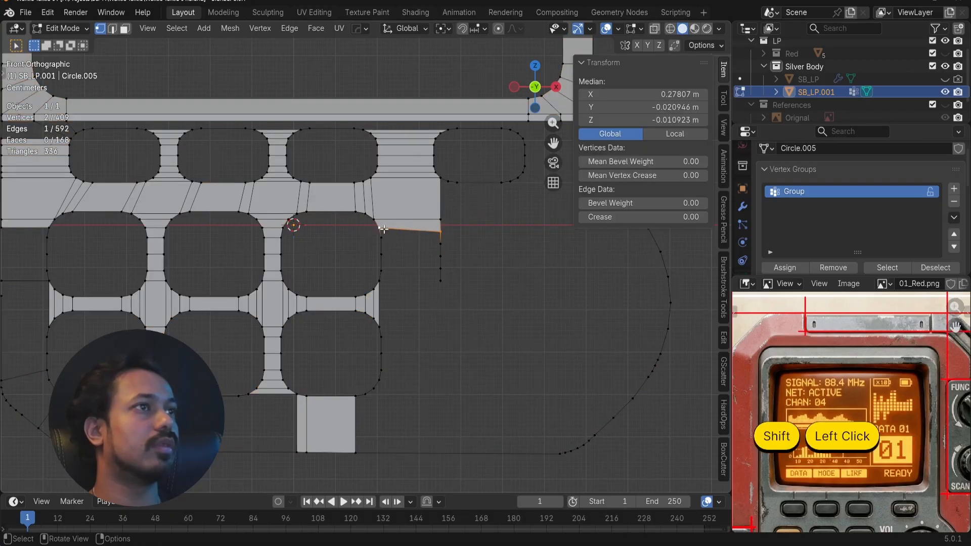
pyautogui.press('f')
pyautogui.press('f')
pyautogui.press('f')
pyautogui.press('f')
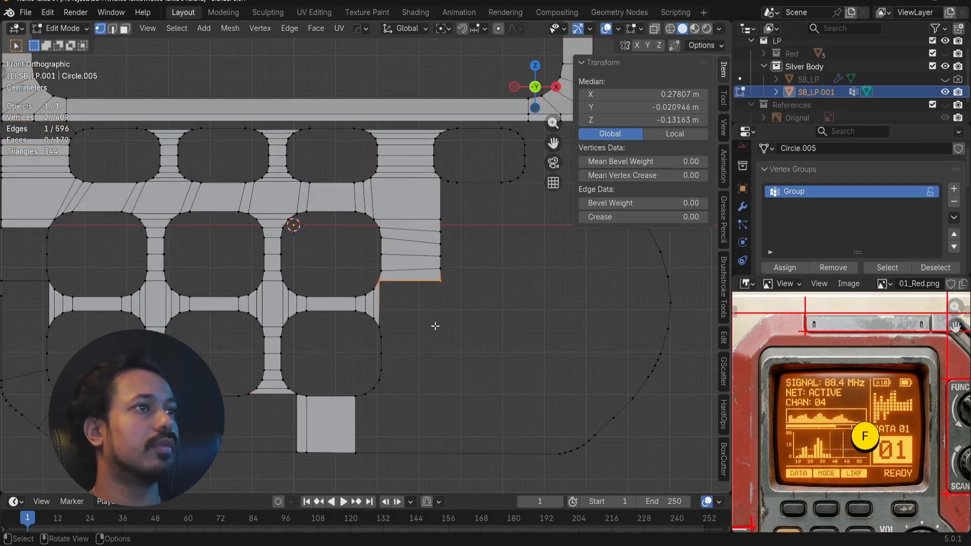
pyautogui.press('a')
pyautogui.click(433, 293)
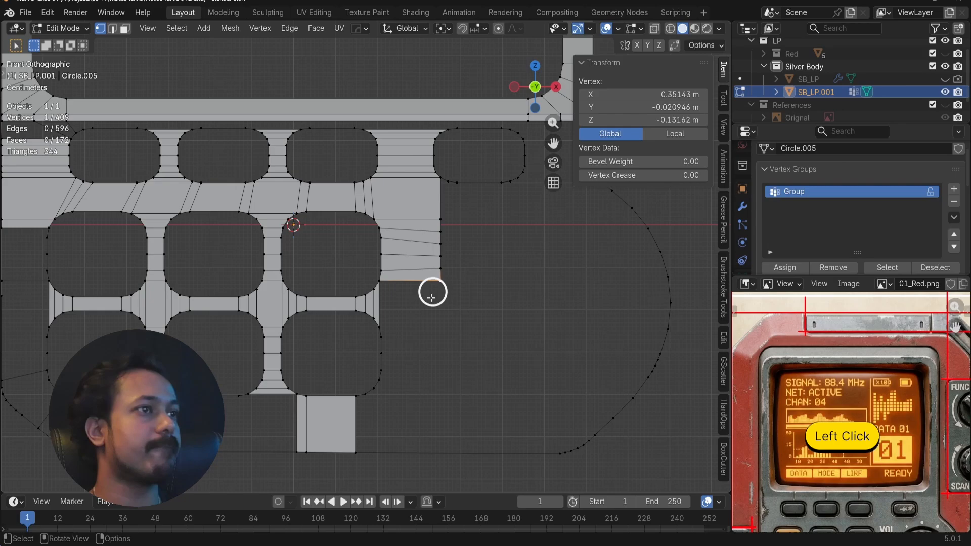
pyautogui.press('e')
pyautogui.rightClick(423, 343)
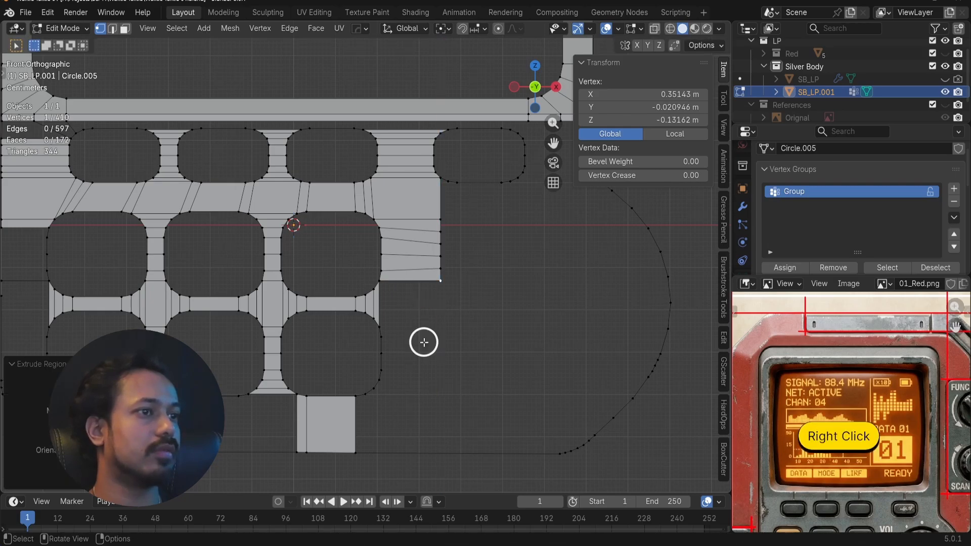
# - Add a vertex to the long bottom outline edge and set its X to 0.35143 m, copied from the filled strip's lower outer corner
pyautogui.keyDown('ctrl'); pyautogui.click(441, 462); pyautogui.keyUp('ctrl')
pyautogui.click(449, 284)
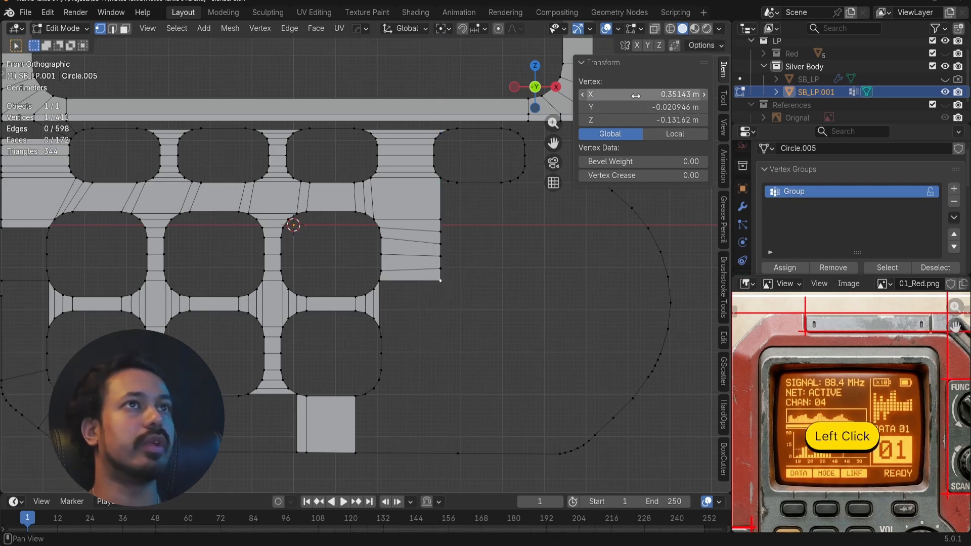
pyautogui.hotkey('ctrl', 'c')
pyautogui.click(442, 447)
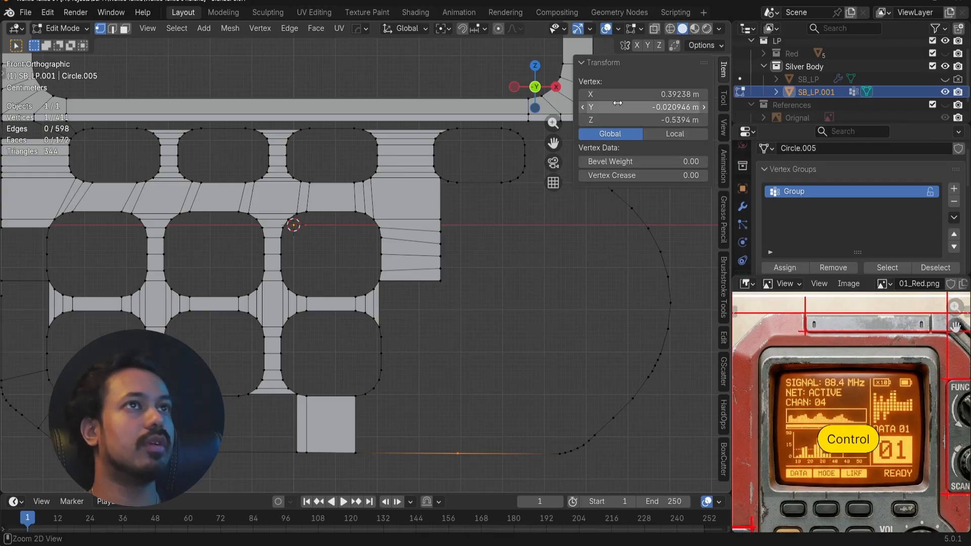
pyautogui.hotkey('ctrl', 'v')
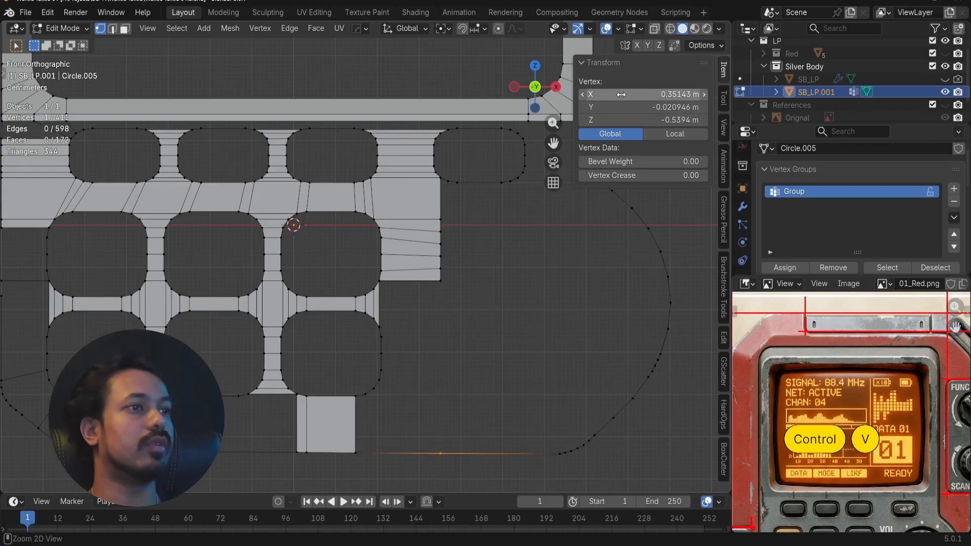
# - Extend an edge straight down from the filled strip's lower outer corner and set its end vertex's Z to -0.38588 m, copied from the bottom row's last hole
pyautogui.click(379, 393)
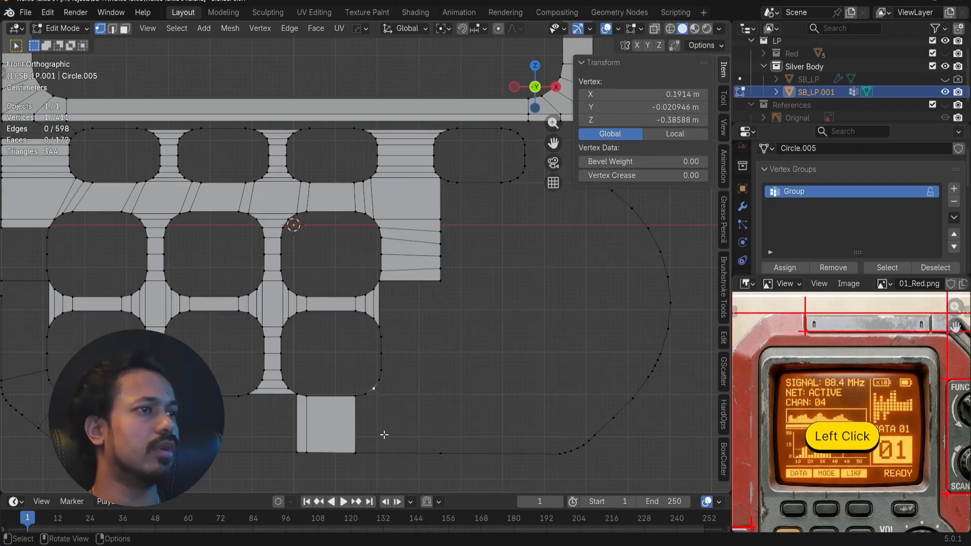
pyautogui.hotkey('ctrl', 'c')
pyautogui.click(454, 280)
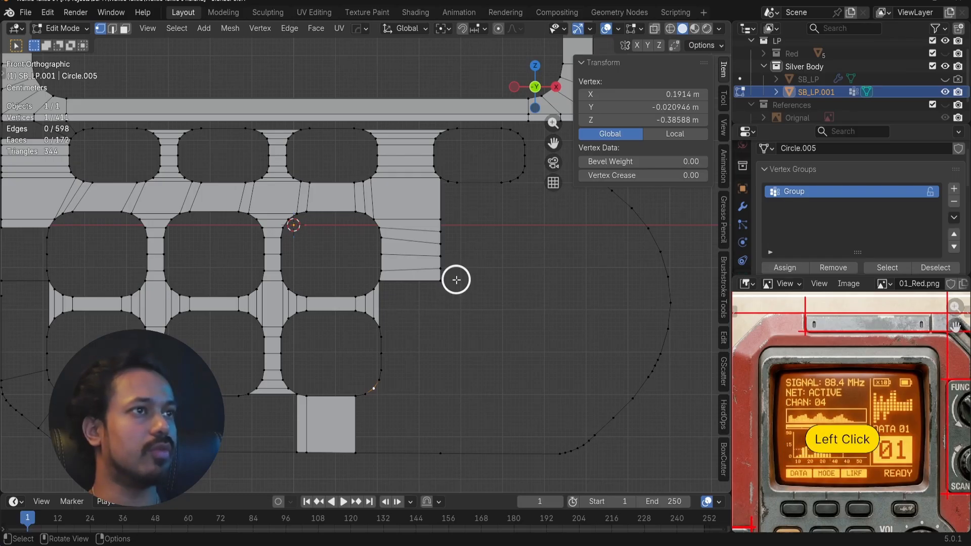
pyautogui.hotkey('ctrl', 'v')
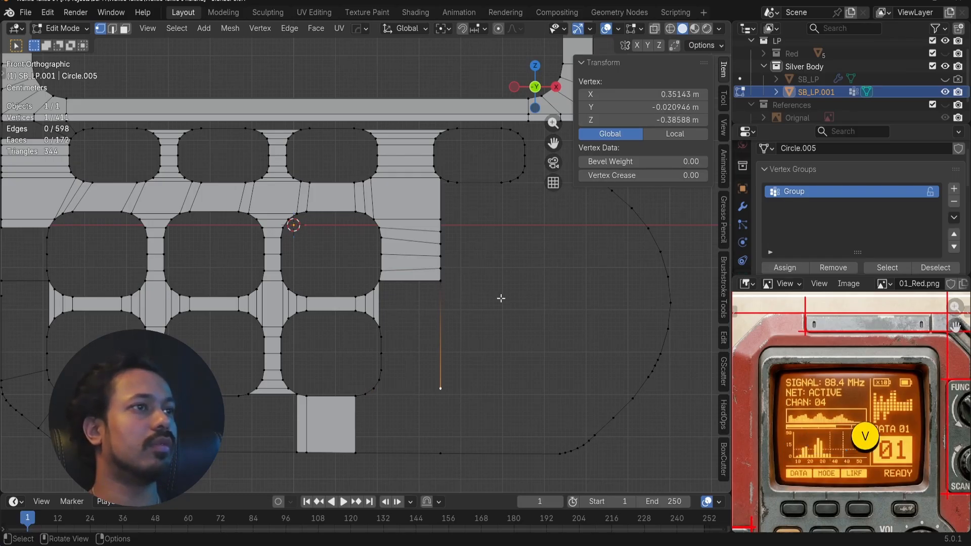
# - Cut the new vertical edge once and set the added vertex's Z to -0.2407 m, copied from the bottom row's last hole
pyautogui.hotkey('ctrl', 'r')
pyautogui.doubleClick(427, 329)
pyautogui.click(393, 328)
pyautogui.hotkey('ctrl', 'c')
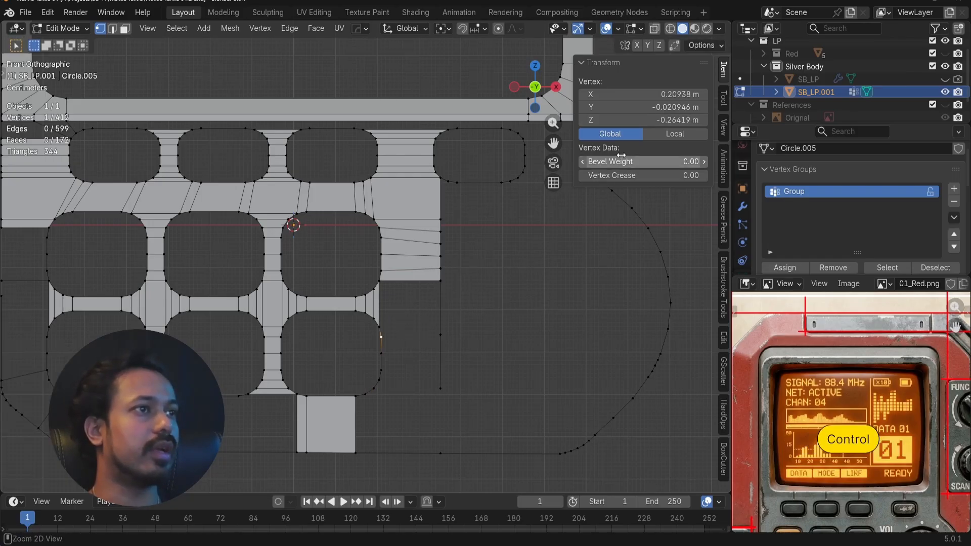
pyautogui.click(388, 325)
pyautogui.hotkey('ctrl', 'c')
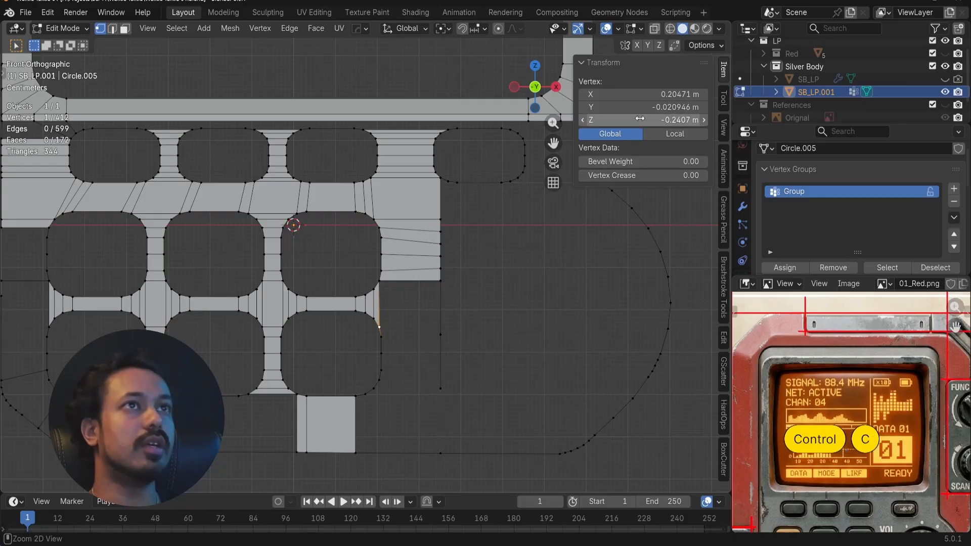
pyautogui.moveTo(425, 321); pyautogui.dragTo(475, 337)
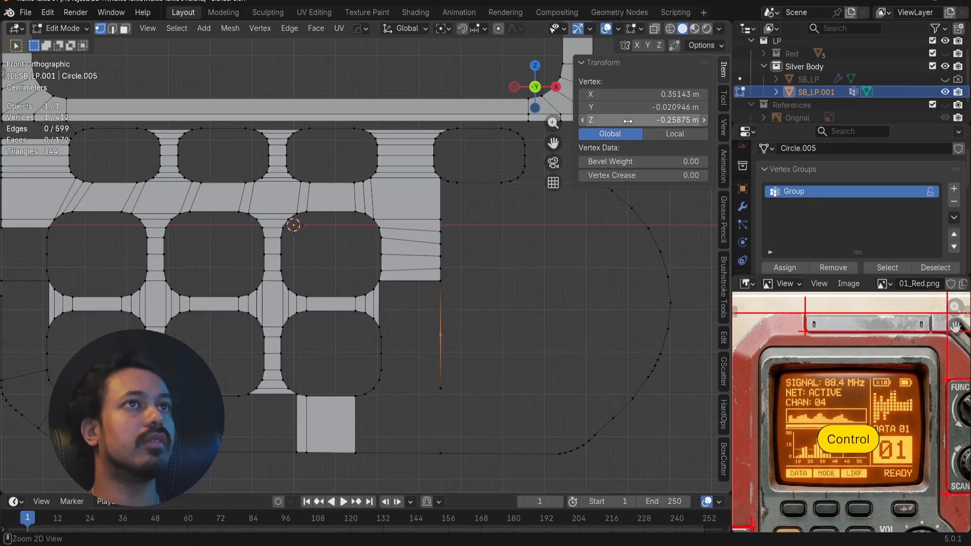
pyautogui.hotkey('ctrl', 'v')
# - Divide the lower segment of the vertical edge beside the bottom row's last hole with four loop cuts
pyautogui.keyDown('shift'); pyautogui.moveTo(410, 323); pyautogui.dragTo(436, 219, button='middle'); pyautogui.keyUp('shift')
pyautogui.scroll(2, 438, 263)
pyautogui.keyDown('shift'); pyautogui.moveTo(443, 304); pyautogui.dragTo(416, 315, button='middle'); pyautogui.keyUp('shift')
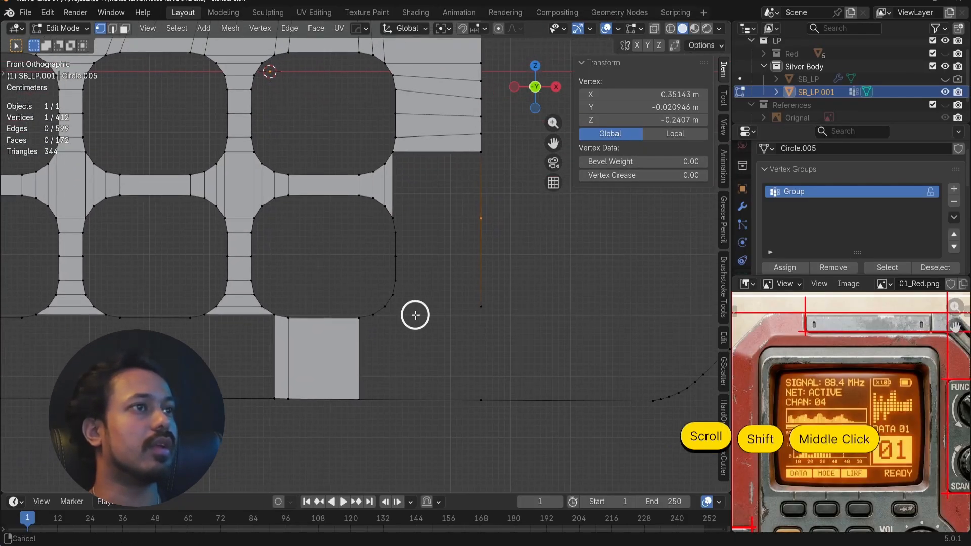
pyautogui.hotkey('ctrl', 'r')
pyautogui.press('4')
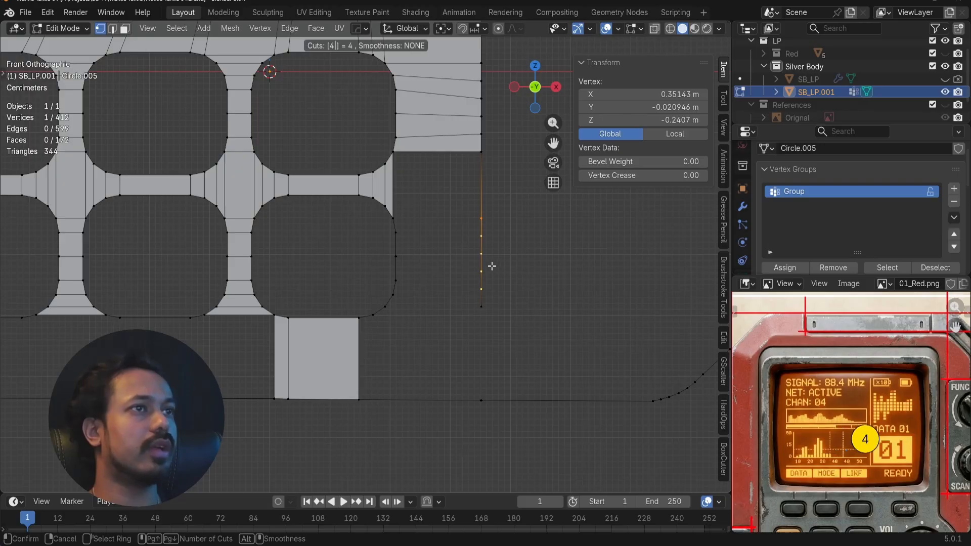
pyautogui.click(505, 264)
# - Fill the first face between the bottom row's last hole and the divided vertical edge, and flip its normal
pyautogui.click(400, 219)
pyautogui.keyDown('shift'); pyautogui.click(476, 210); pyautogui.keyUp('shift')
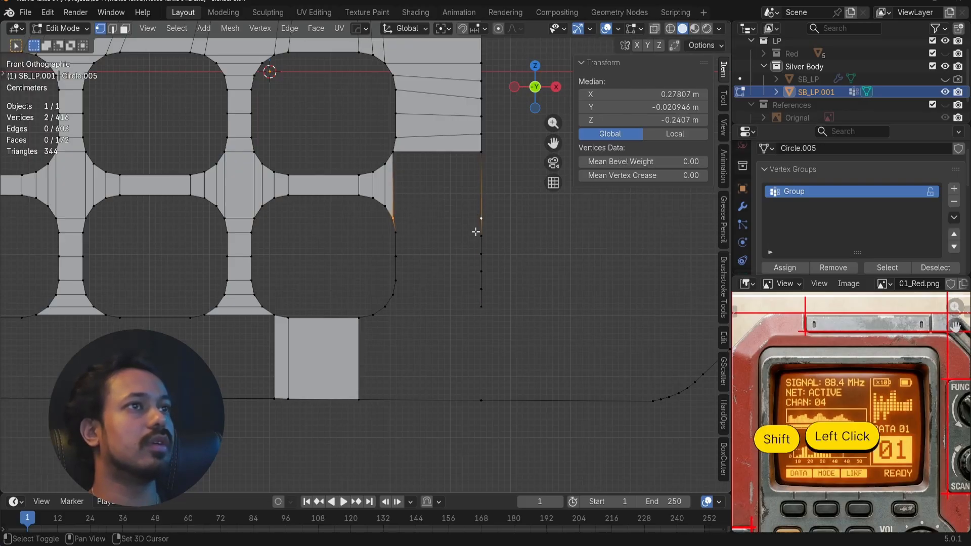
pyautogui.keyDown('shift'); pyautogui.click(478, 233); pyautogui.keyUp('shift')
pyautogui.keyDown('shift'); pyautogui.click(395, 238); pyautogui.keyUp('shift')
pyautogui.press('f')
pyautogui.hotkey('alt', 'a')
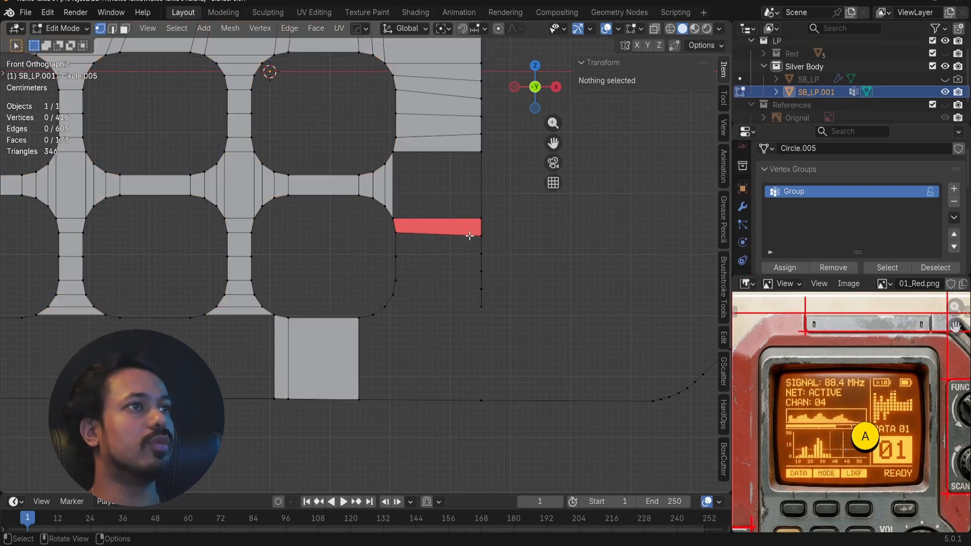
pyautogui.hotkey('ctrl', 'z')
pyautogui.hotkey('alt', 'n')
pyautogui.click(440, 227)
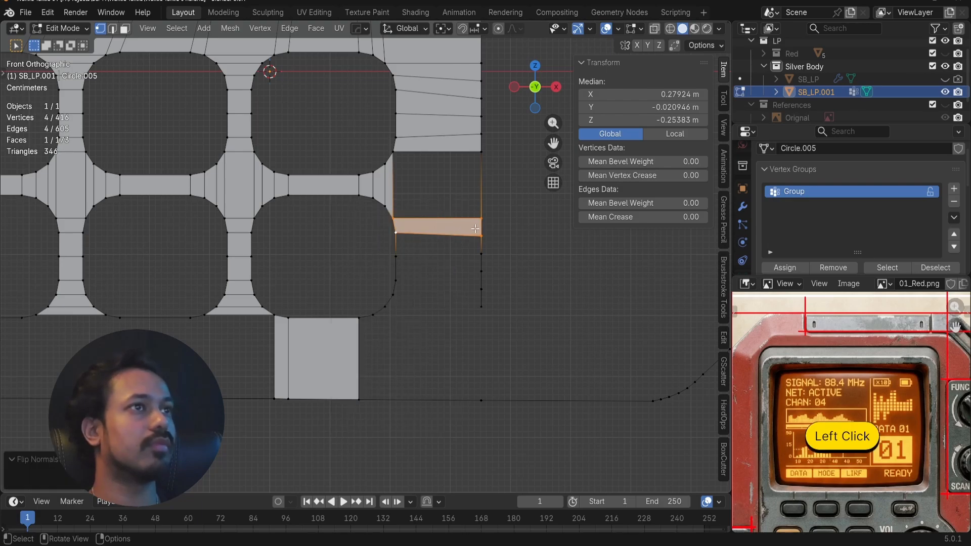
# - Fill the remaining four faces down the gap between the bottom row's last hole and the divided vertical edge
pyautogui.click(471, 230)
pyautogui.keyDown('shift'); pyautogui.click(392, 231); pyautogui.keyUp('shift')
pyautogui.press('f')
pyautogui.press('f')
pyautogui.press('f')
pyautogui.press('f')
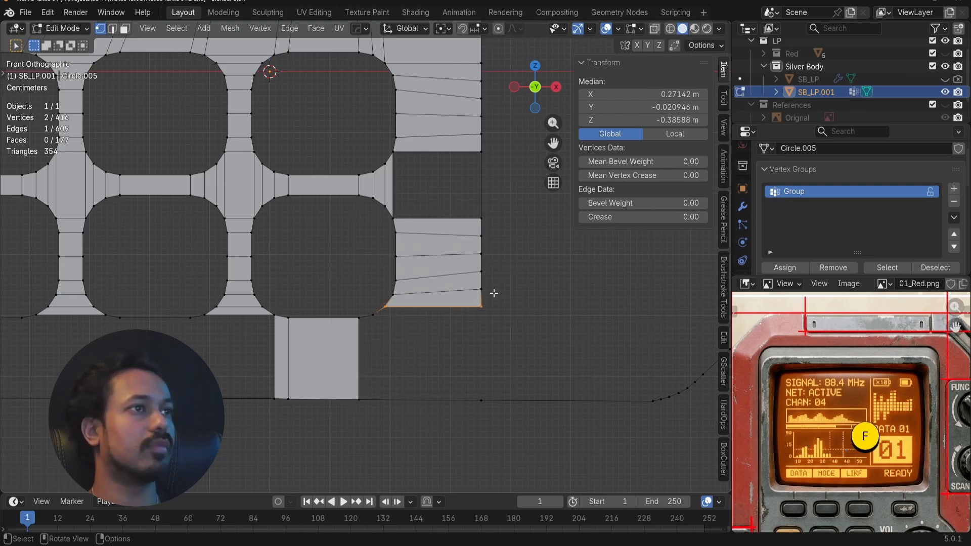
# - Connect the lower outer corner of the newly filled faces to the bottom outline vertex directly below with an edge
pyautogui.click(481, 307)
pyautogui.keyDown('shift'); pyautogui.click(481, 400); pyautogui.keyUp('shift')
pyautogui.press('f')
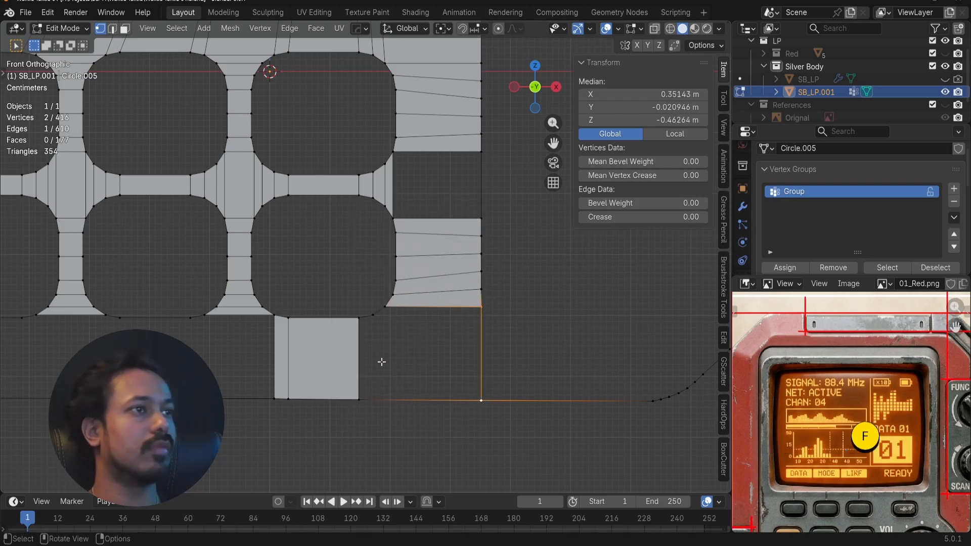
# - Add a vertex to the bottom outline edge and set its X to 0.1914 m, copied from the bottom row's last hole's corner vertex
pyautogui.hotkey('ctrl', 'r')
pyautogui.doubleClick(383, 388)
pyautogui.click(396, 312)
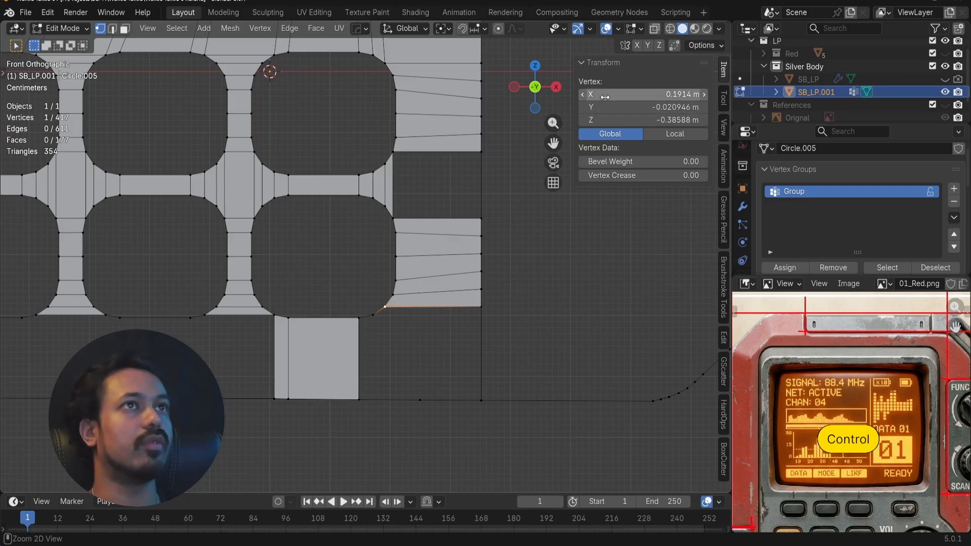
pyautogui.hotkey('ctrl', 'c')
pyautogui.click(420, 400)
pyautogui.hotkey('ctrl', 'v')
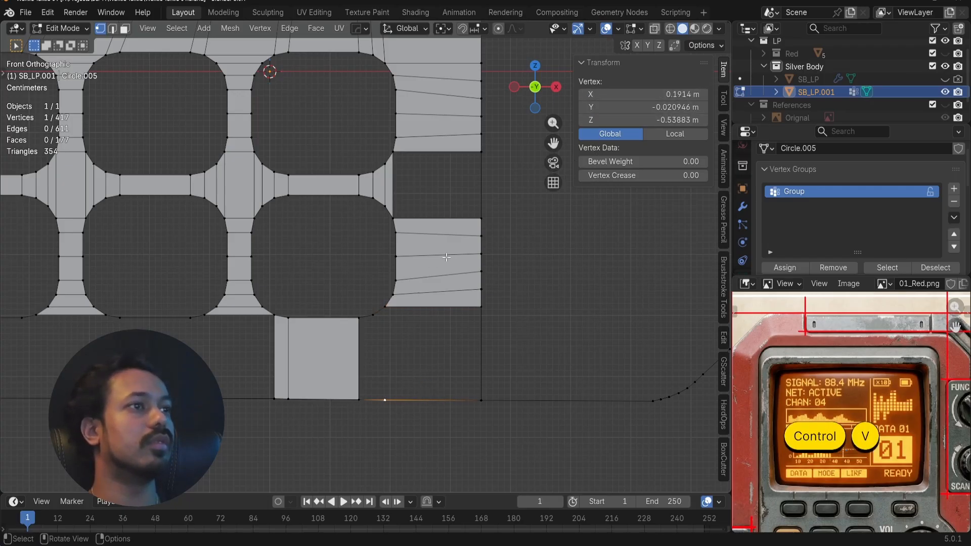
# - Add another vertex on the bottom outline and fill the two narrow faces below the last hole's lower rounded corner
pyautogui.hotkey('ctrl', 'r')
pyautogui.doubleClick(366, 405)
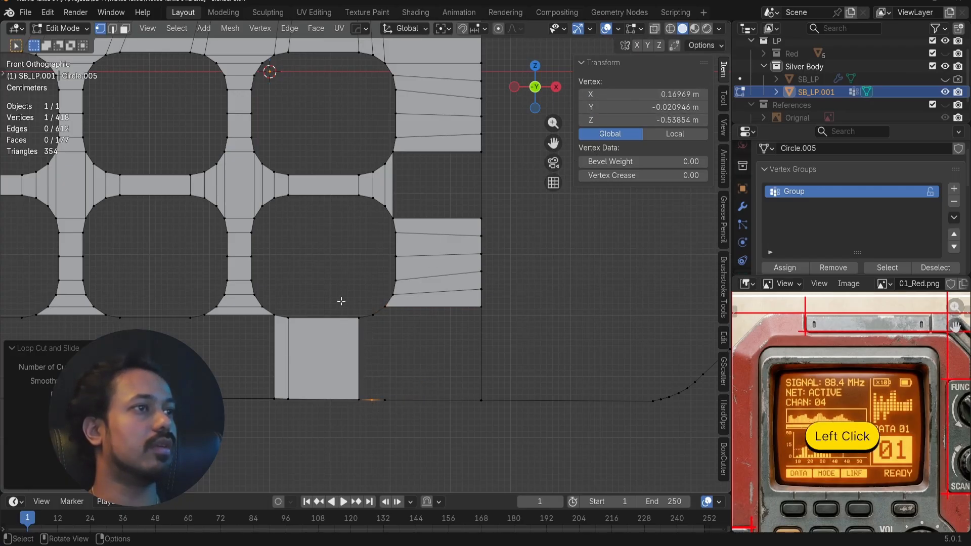
pyautogui.moveTo(342, 301); pyautogui.dragTo(373, 406)
pyautogui.press('f')
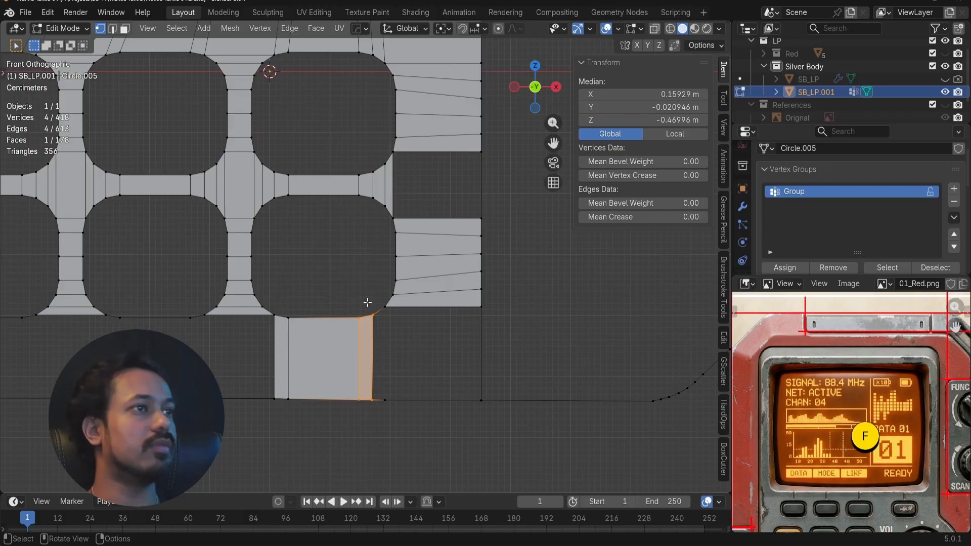
pyautogui.moveTo(368, 303); pyautogui.dragTo(390, 425)
pyautogui.press('f')
# - Fill the corner face between the last hole's side faces, the bottom outline and the vertical edge
pyautogui.click(393, 308)
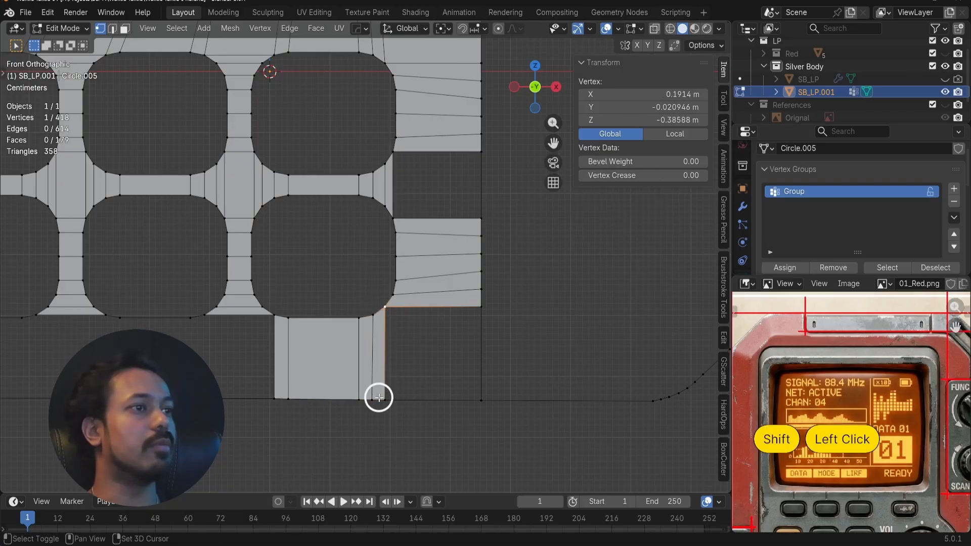
pyautogui.keyDown('shift'); pyautogui.click(483, 399); pyautogui.keyUp('shift')
pyautogui.keyDown('shift'); pyautogui.click(484, 307); pyautogui.keyUp('shift')
pyautogui.press('f')
pyautogui.press('a')
pyautogui.press('a')
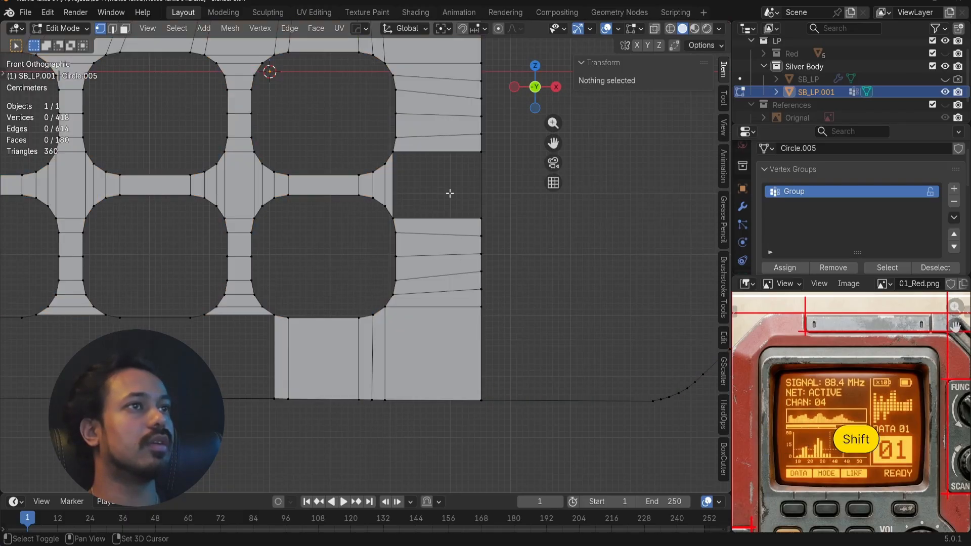
# - Fill the remaining rectangular gap between the side faces of the middle and bottom rows' last holes
pyautogui.keyDown('shift'); pyautogui.moveTo(451, 194); pyautogui.dragTo(443, 274, button='middle'); pyautogui.keyUp('shift')
pyautogui.click(386, 232)
pyautogui.keyDown('shift'); pyautogui.click(473, 233); pyautogui.keyUp('shift')
pyautogui.keyDown('shift'); pyautogui.click(473, 298); pyautogui.keyUp('shift')
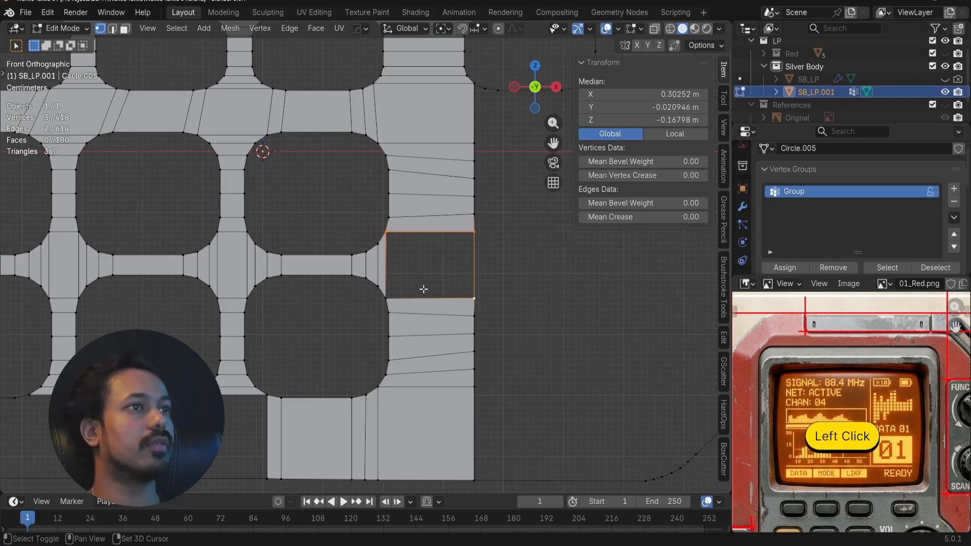
pyautogui.press('f')
pyautogui.press('a')
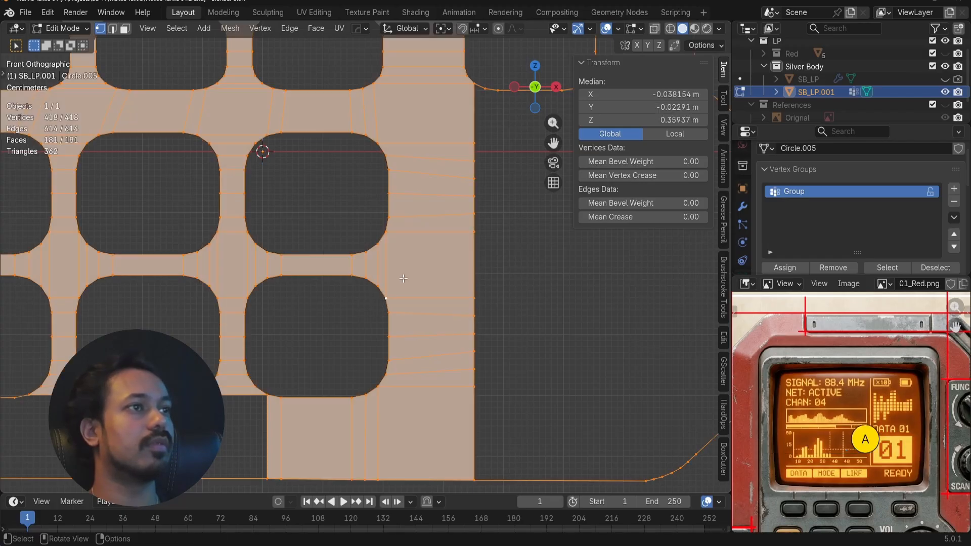
pyautogui.press('a')
# - Add a loop cut across the horizontal strip above the top row's last hole and move it along X to 0.49914 m
pyautogui.scroll(-2, 414, 214)
pyautogui.keyDown('shift'); pyautogui.moveTo(414, 214); pyautogui.dragTo(396, 332, button='middle'); pyautogui.keyUp('shift')
pyautogui.scroll(-2, 395, 332)
pyautogui.keyDown('shift'); pyautogui.moveTo(304, 357); pyautogui.dragTo(396, 298, button='middle'); pyautogui.keyUp('shift')
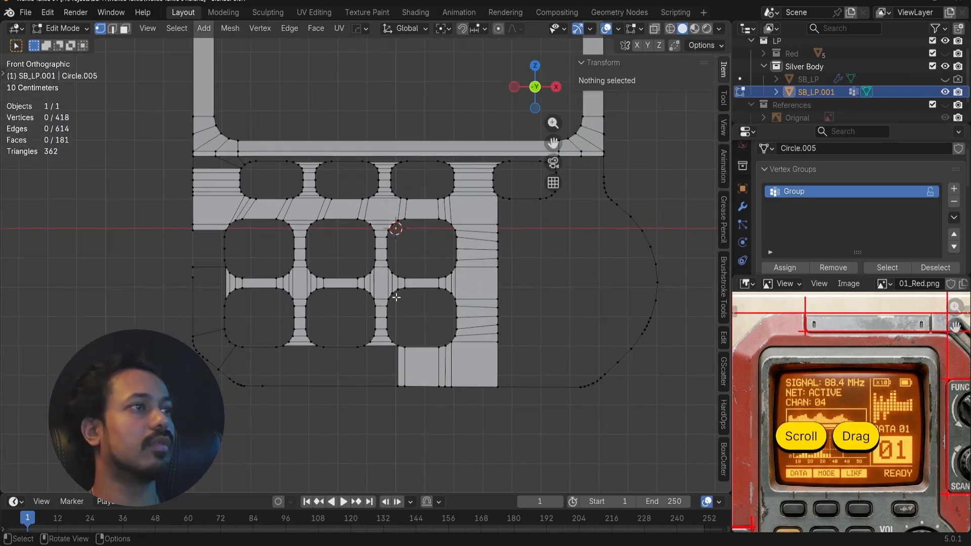
pyautogui.keyDown('shift'); pyautogui.moveTo(463, 320); pyautogui.dragTo(426, 314, button='middle'); pyautogui.keyUp('shift')
pyautogui.scroll(2, 449, 314)
pyautogui.scroll(2, 449, 314)
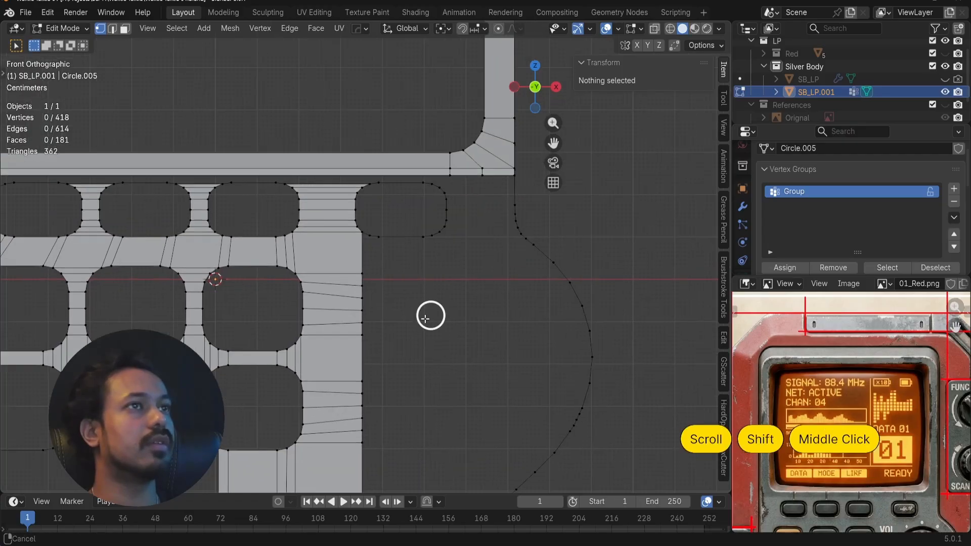
pyautogui.scroll(2, 435, 260)
pyautogui.keyDown('shift'); pyautogui.scroll(-2, 435, 259); pyautogui.keyUp('shift')
pyautogui.keyDown('shift'); pyautogui.moveTo(388, 252); pyautogui.dragTo(415, 306, button='middle'); pyautogui.keyUp('shift')
pyautogui.hotkey('ctrl', 'r')
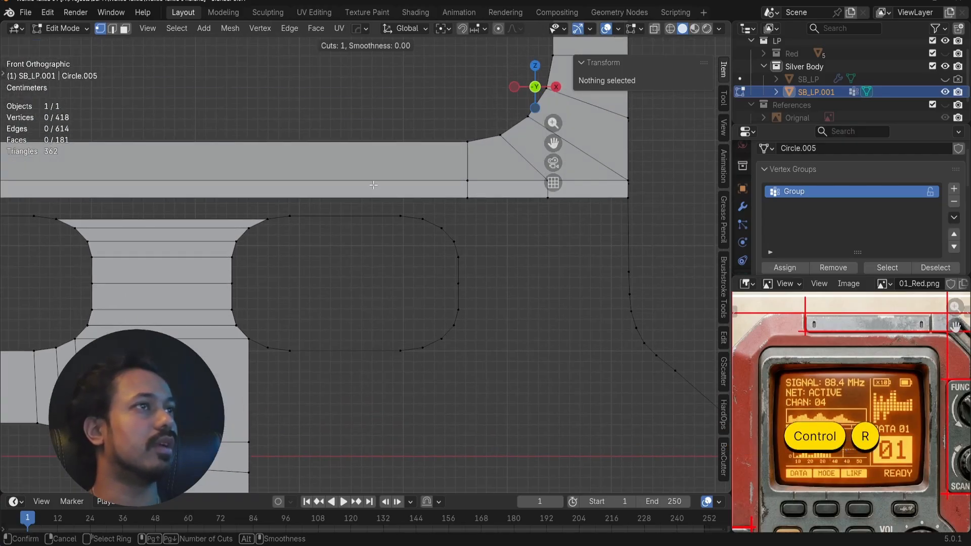
pyautogui.click(396, 197)
pyautogui.rightClick(362, 204)
pyautogui.press('g')
pyautogui.press('x')
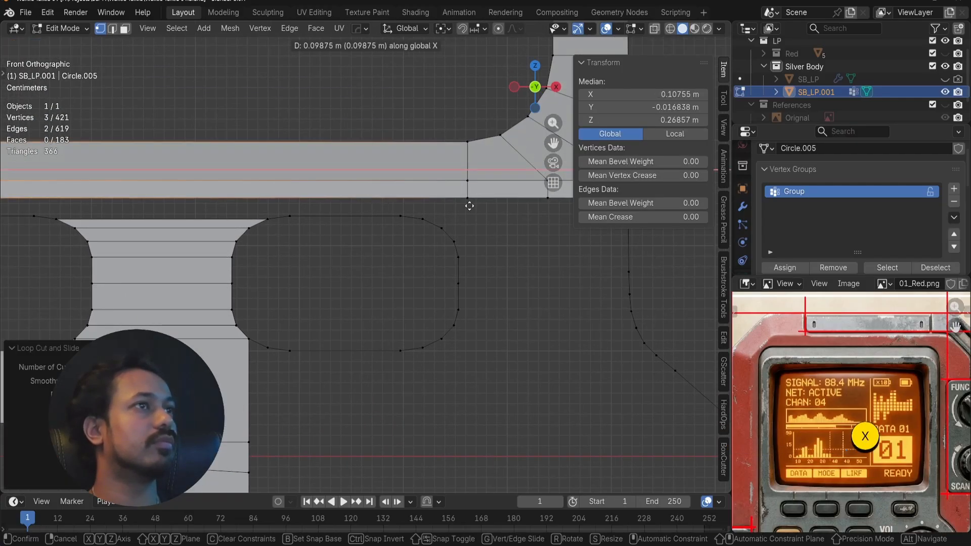
pyautogui.click(143, 254)
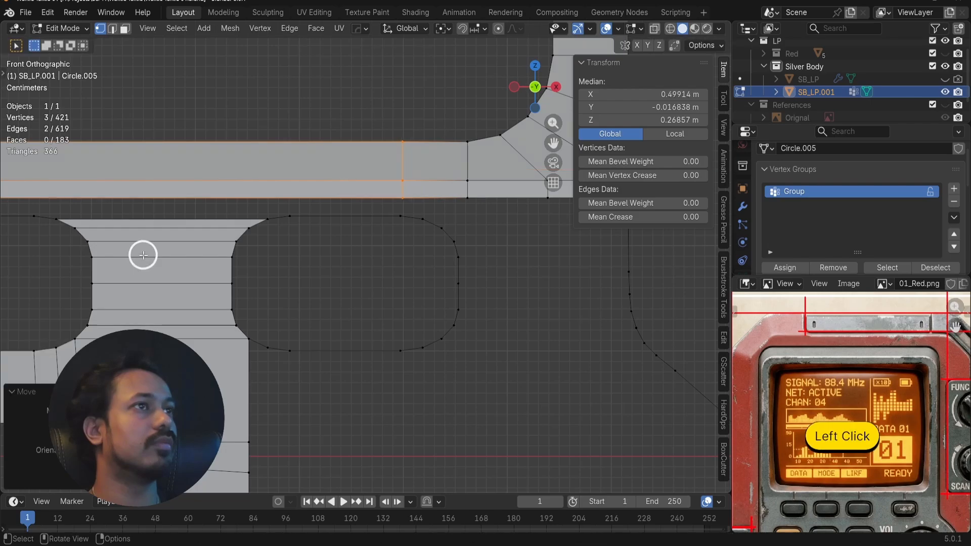
# - Add a second loop cut across the horizontal strip and move it along X to above the top row's last hole's inner upper corner
pyautogui.hotkey('ctrl', 'r')
pyautogui.click(163, 174)
pyautogui.rightClick(163, 174)
pyautogui.press('g')
pyautogui.press('x')
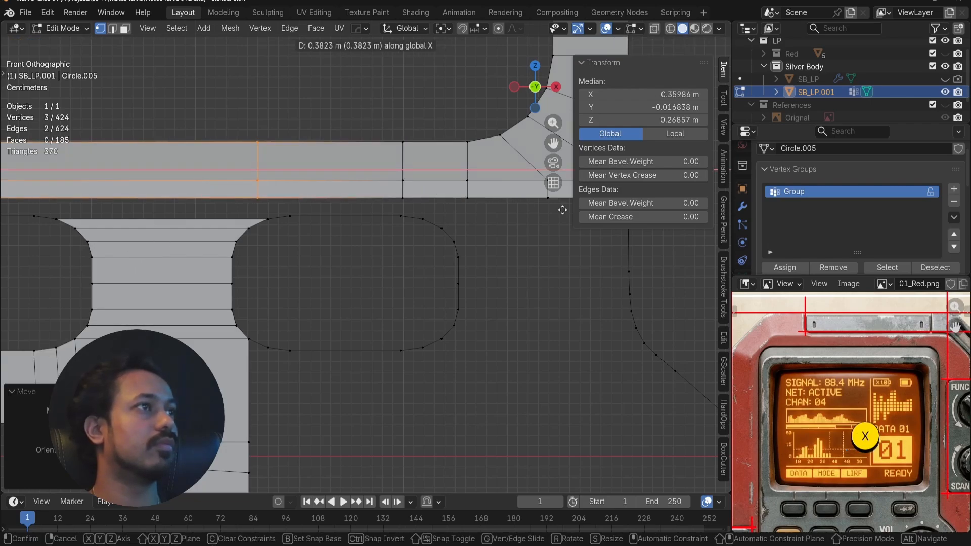
pyautogui.click(569, 231)
# - Add two centred loop cuts across the strip, one between the moved cuts and one between the outer cut and the frame's corner edge
pyautogui.hotkey('ctrl', 'r')
pyautogui.click(316, 194)
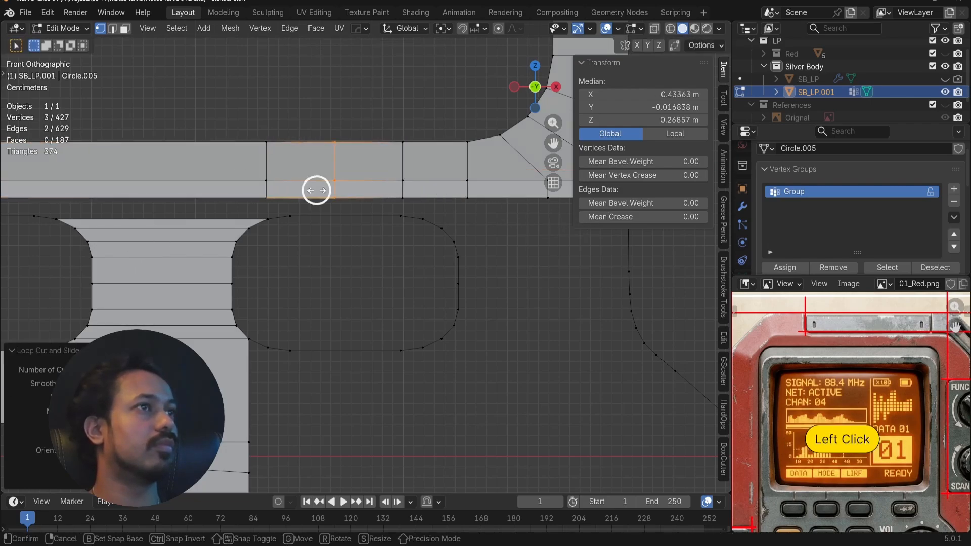
pyautogui.rightClick(316, 198)
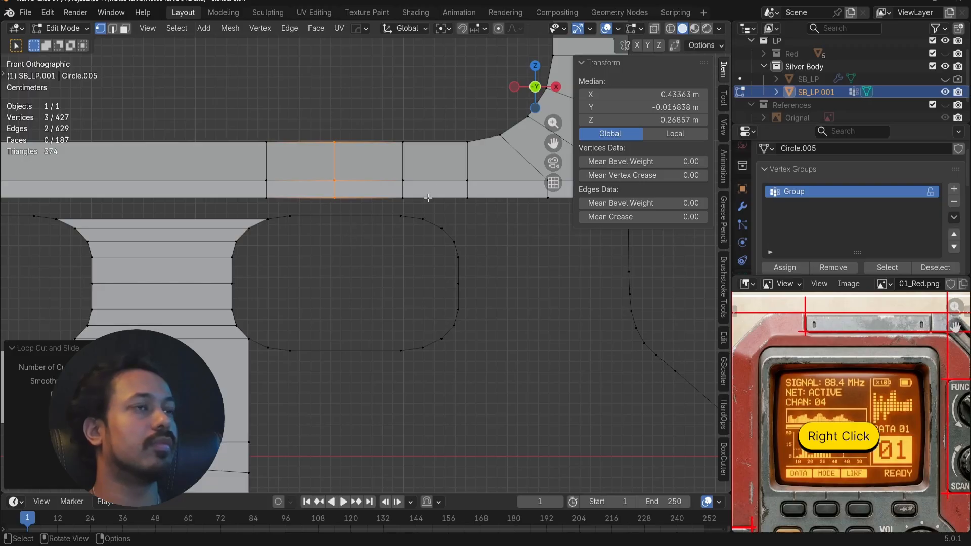
pyautogui.hotkey('ctrl', 'r')
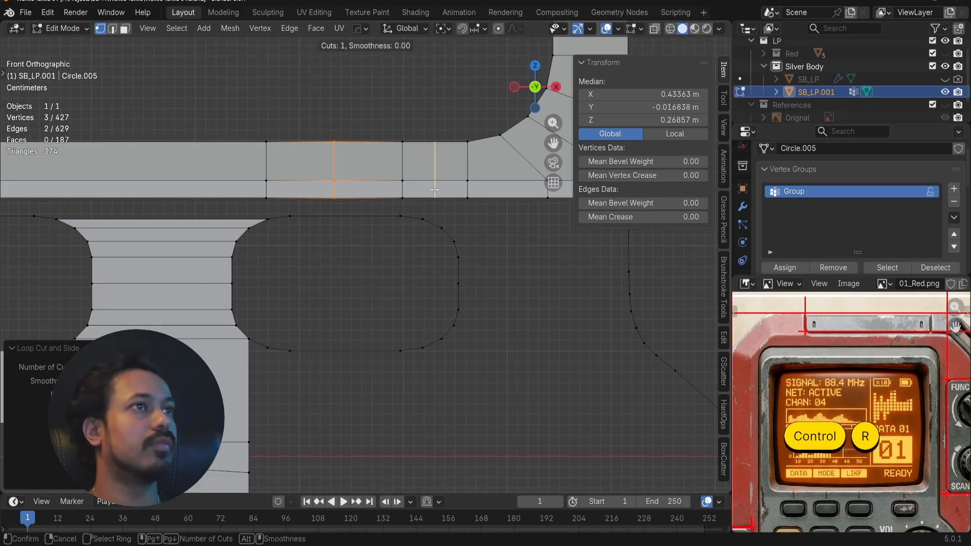
pyautogui.click(435, 190)
pyautogui.rightClick(435, 190)
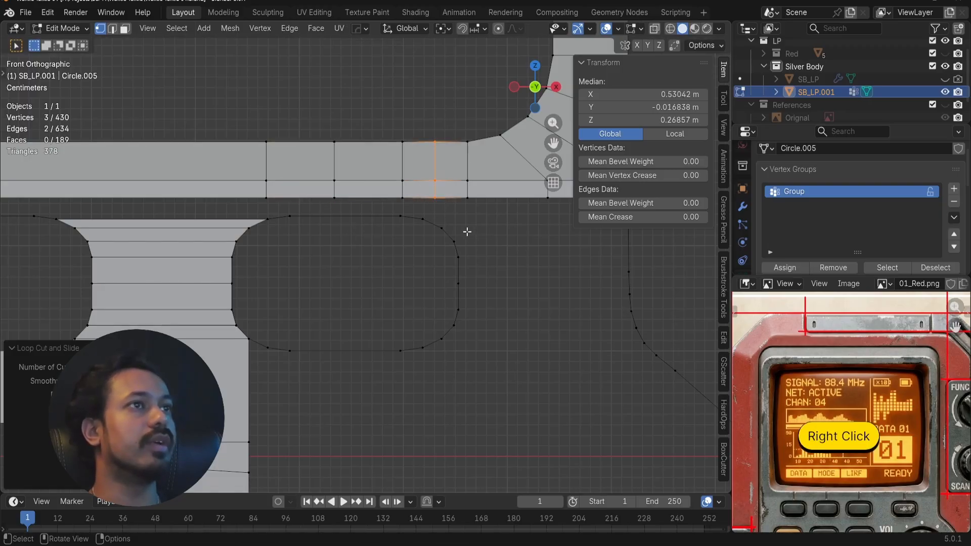
# - Connect the top row's last hole's outer upper corner vertex to the strip's lower vertex at the frame corner with an edge
pyautogui.scroll(-1, 397, 212)
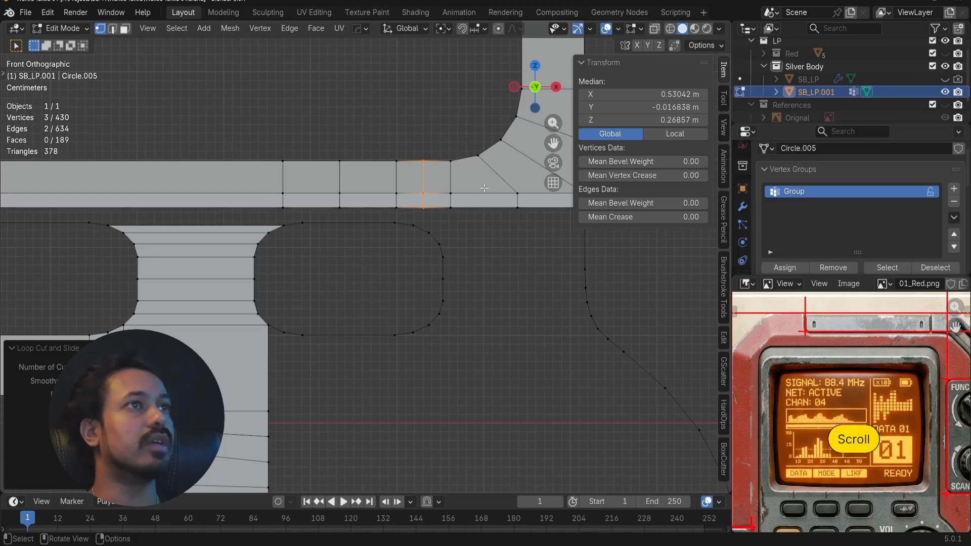
pyautogui.keyDown('shift'); pyautogui.moveTo(484, 189); pyautogui.dragTo(473, 168, button='middle'); pyautogui.keyUp('shift')
pyautogui.moveTo(437, 233)
pyautogui.keyDown('alt'); pyautogui.mouseDown()
pyautogui.moveTo(425, 278)
pyautogui.moveTo(435, 237)
pyautogui.mouseUp(); pyautogui.keyUp('alt')
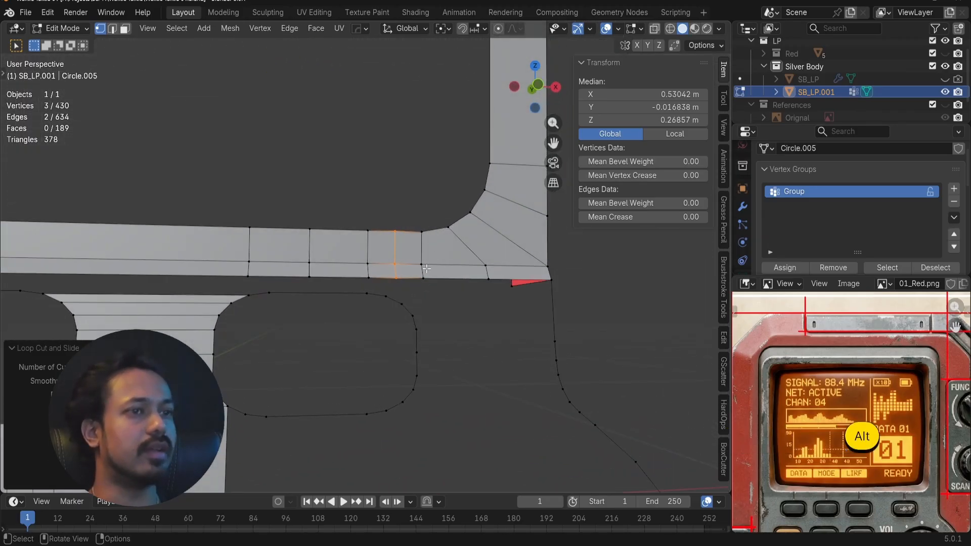
pyautogui.press('KP_1')
pyautogui.keyDown('shift'); pyautogui.moveTo(406, 297); pyautogui.dragTo(431, 247, button='middle'); pyautogui.keyUp('shift')
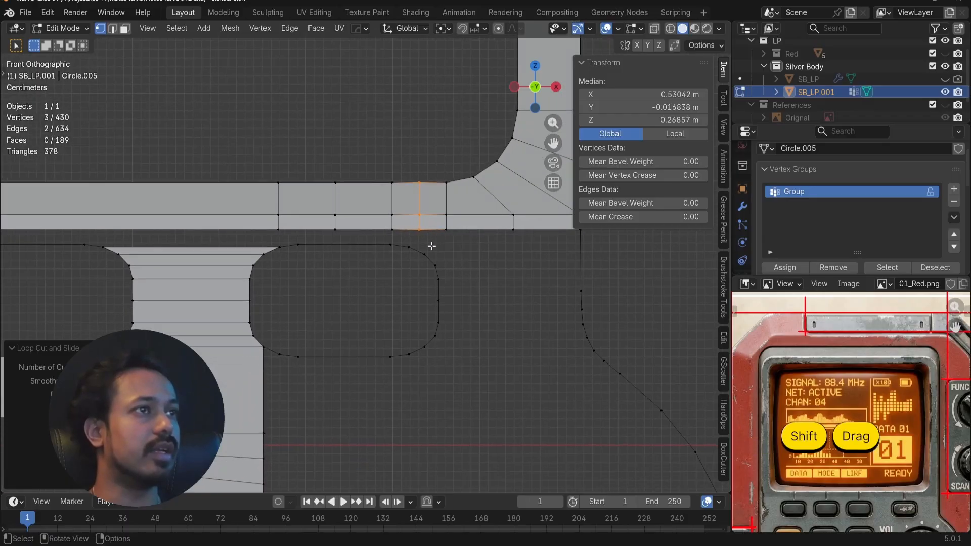
pyautogui.click(429, 251)
pyautogui.keyDown('shift'); pyautogui.click(447, 239); pyautogui.keyUp('shift')
pyautogui.press('f')
pyautogui.press('a')
pyautogui.press('a')
pyautogui.scroll(-1, 455, 268)
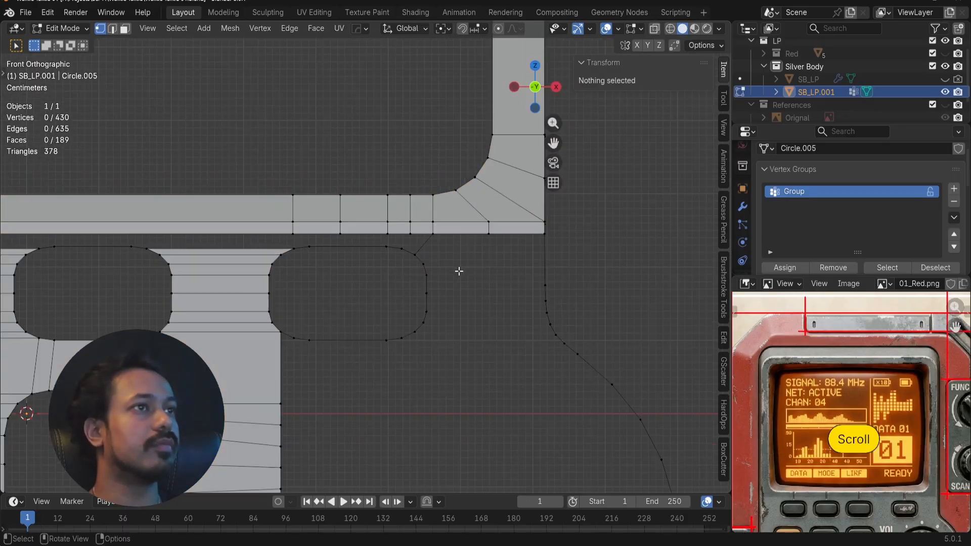
# - Add two evenly spaced loop cuts to the vertical outline edge directly below the frame's lower corner
pyautogui.keyDown('shift'); pyautogui.moveTo(484, 319); pyautogui.dragTo(422, 243, button='middle'); pyautogui.keyUp('shift')
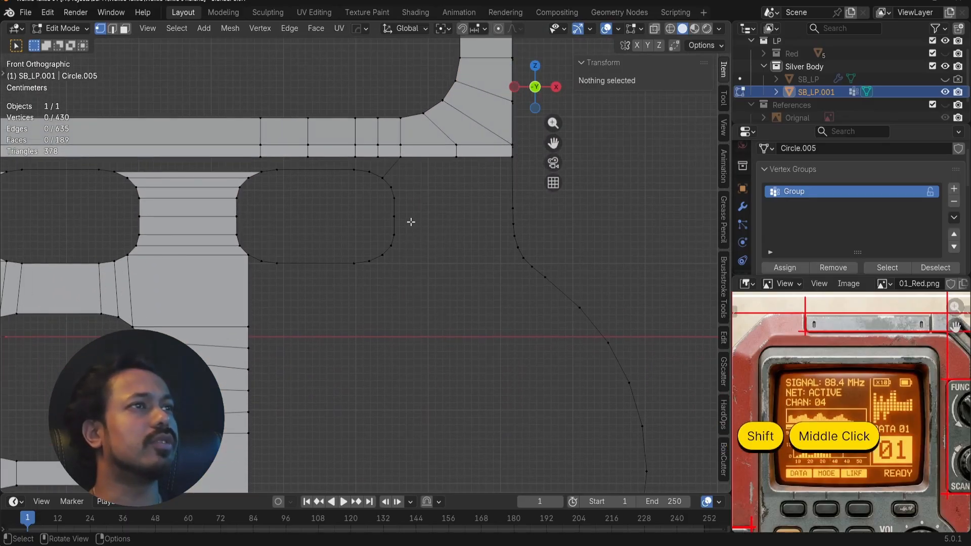
pyautogui.hotkey('ctrl', 'r')
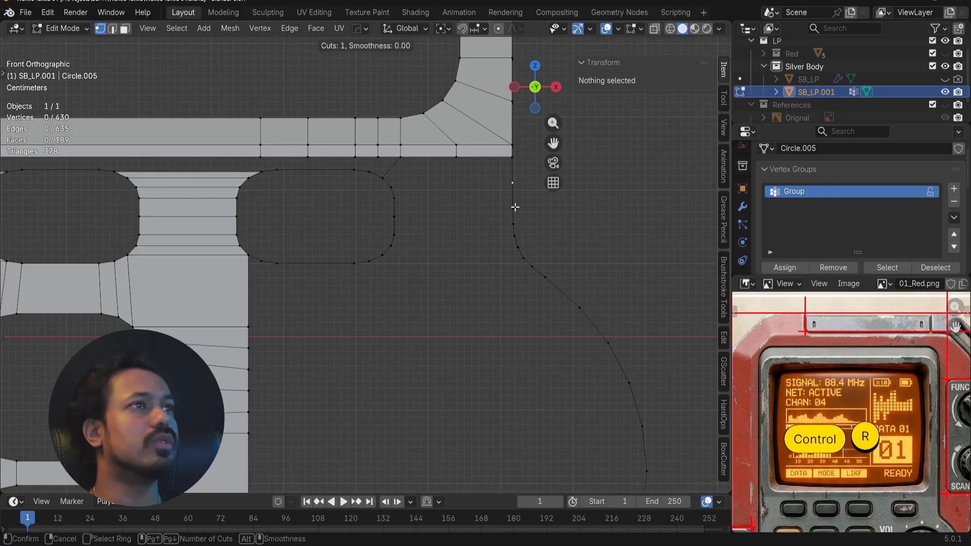
pyautogui.click(514, 204)
pyautogui.hotkey('ctrl', 'z')
pyautogui.hotkey('ctrl', 'r')
pyautogui.click(516, 190)
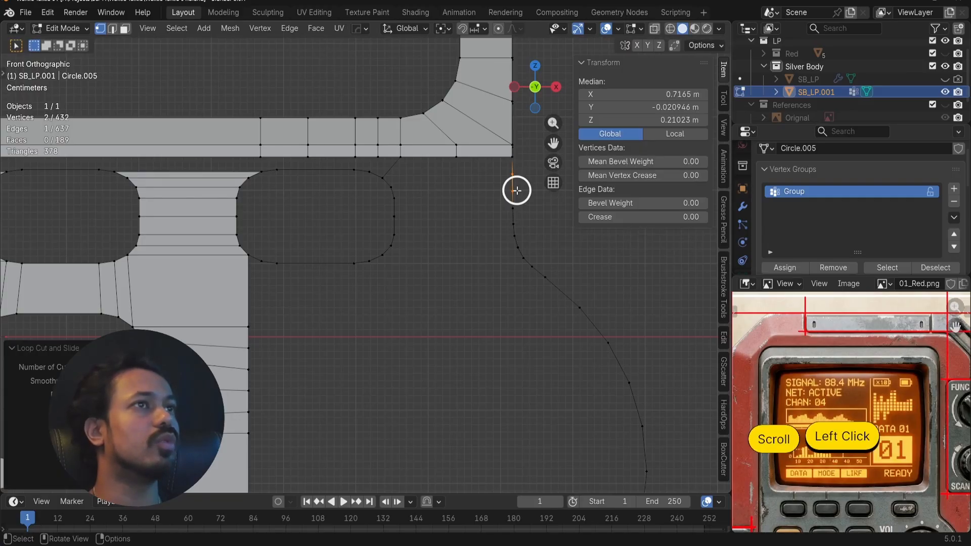
# - Try to connect the last hole's middle outer vertex to the vertex where the vertical outline starts to curve
pyautogui.click(395, 216)
pyautogui.keyDown('shift'); pyautogui.click(514, 223); pyautogui.keyUp('shift')
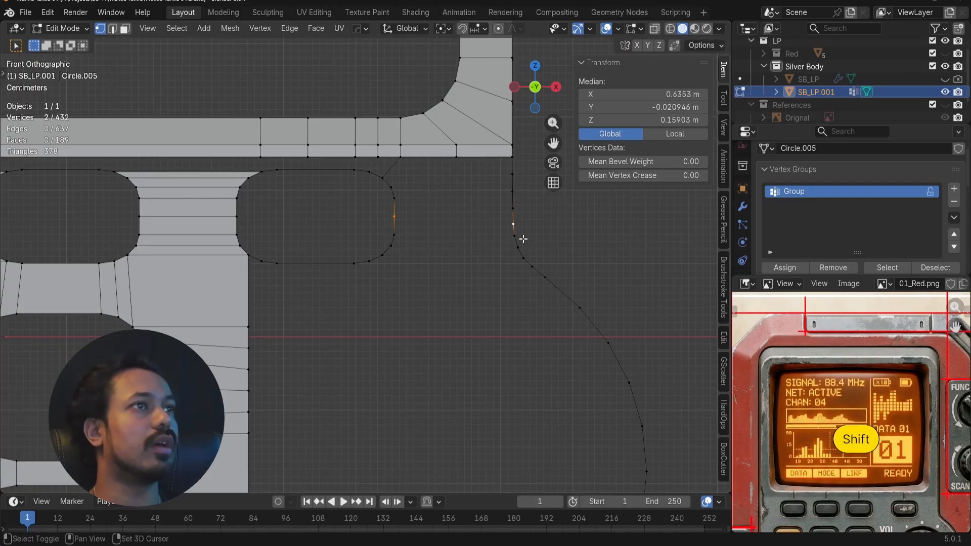
pyautogui.press('f')
pyautogui.hotkey('ctrl', 'z')
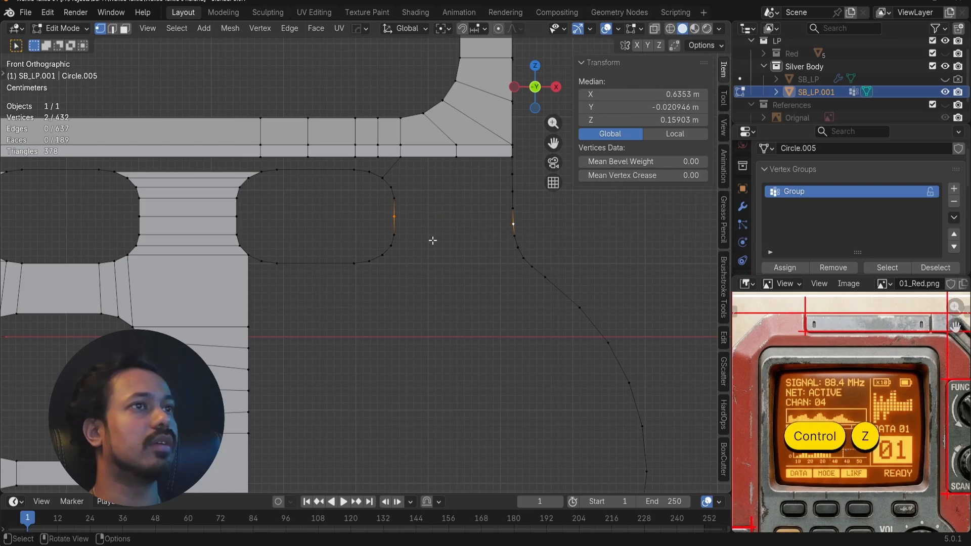
# - Connect the last hole's lower outer side vertex to the outline vertex level with it using an edge
pyautogui.click(400, 237)
pyautogui.keyDown('shift'); pyautogui.click(517, 236); pyautogui.keyUp('shift')
pyautogui.press('f')
pyautogui.hotkey('alt', 'a')
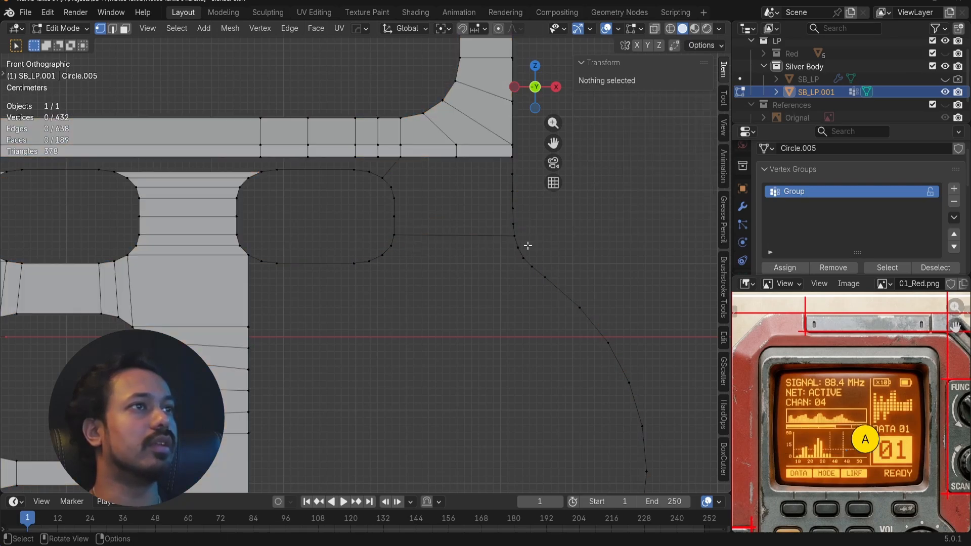
# - Show the References collection behind the mesh and frame the area around the large dial
pyautogui.scroll(-3, 527, 245)
pyautogui.keyDown('shift'); pyautogui.moveTo(453, 295); pyautogui.dragTo(442, 258, button='middle'); pyautogui.keyUp('shift')
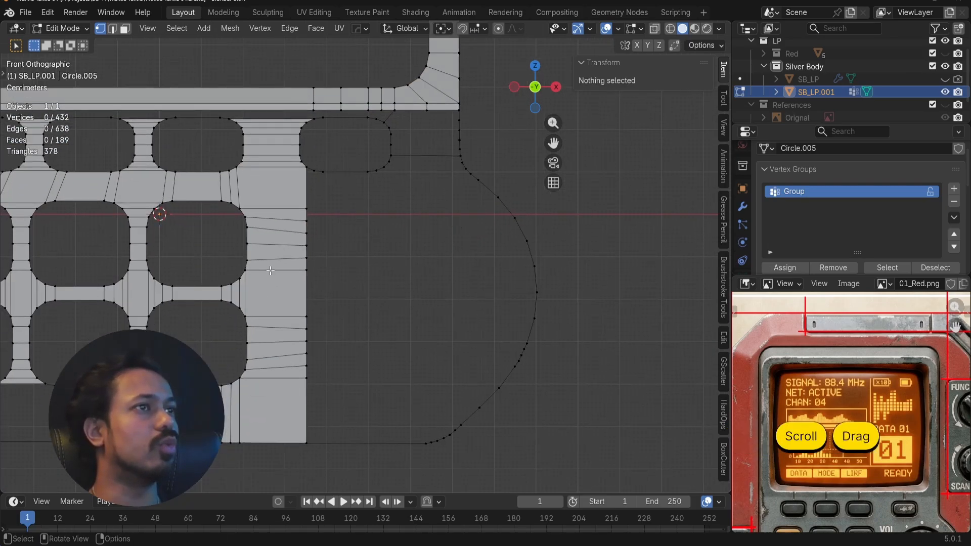
pyautogui.click(945, 104)
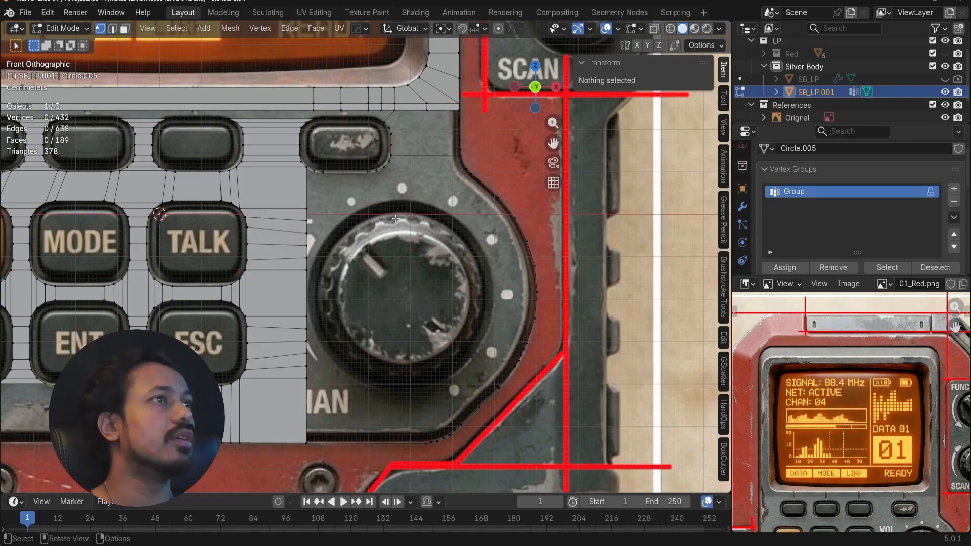
pyautogui.keyDown('shift'); pyautogui.moveTo(355, 203); pyautogui.dragTo(375, 215, button='middle'); pyautogui.keyUp('shift')
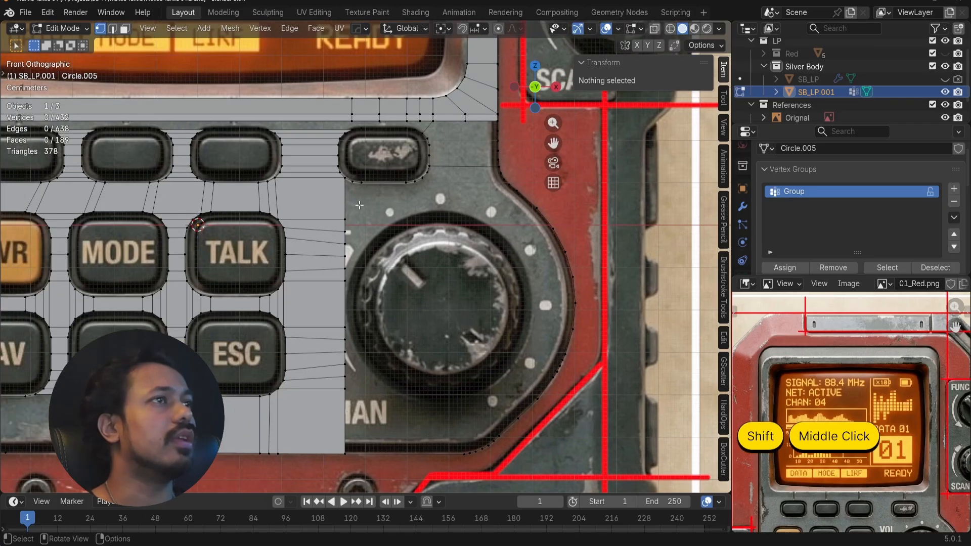
pyautogui.scroll(3, 352, 212)
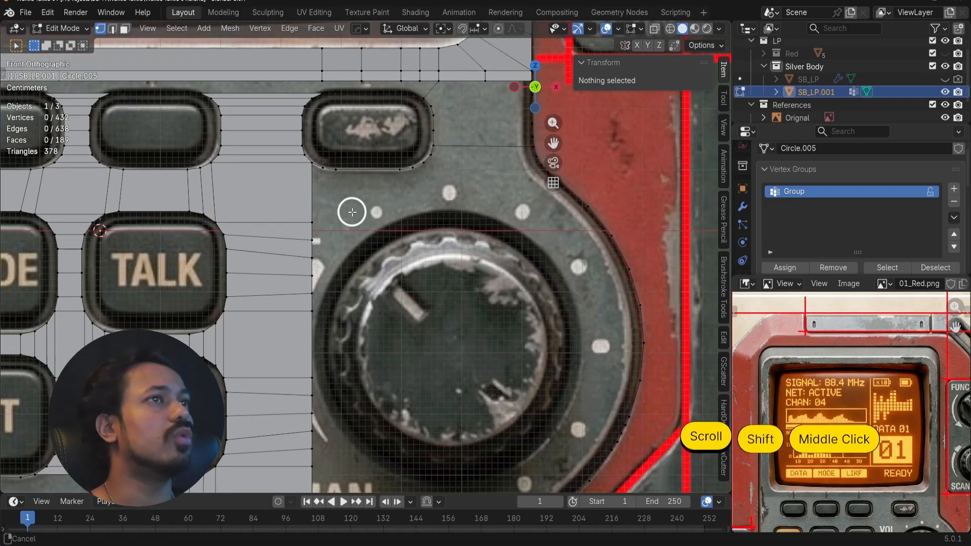
# - Try to move two middle vertices of the panel's vertical edge beside the dial slightly along X
pyautogui.click(316, 309)
pyautogui.press('g')
pyautogui.press('x')
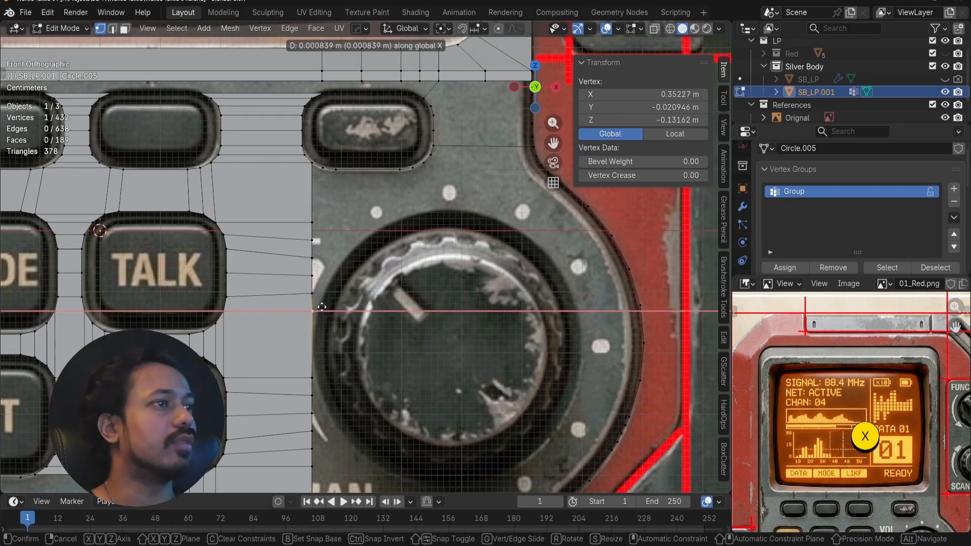
pyautogui.click(325, 307)
pyautogui.click(316, 376)
pyautogui.press('g')
pyautogui.press('x')
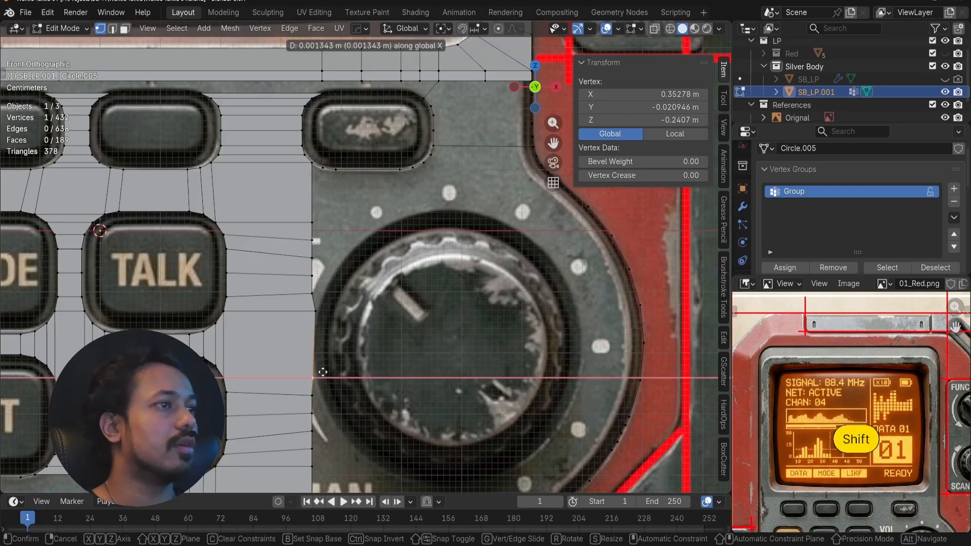
pyautogui.click(336, 364)
# - Try to move the next two vertices higher up the panel's vertical edge along X towards the dial
pyautogui.click(324, 291)
pyautogui.press('g')
pyautogui.press('x')
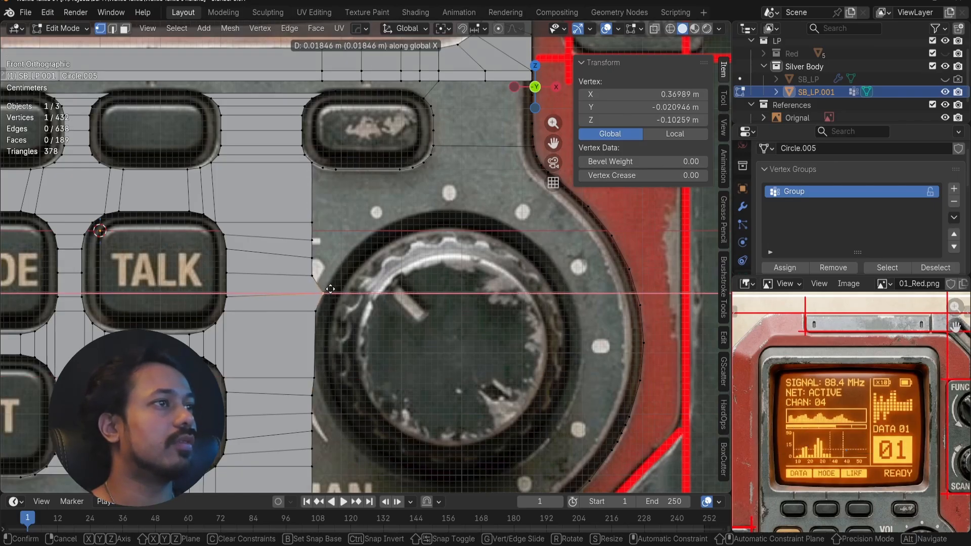
pyautogui.click(328, 287)
pyautogui.click(322, 277)
pyautogui.press('g')
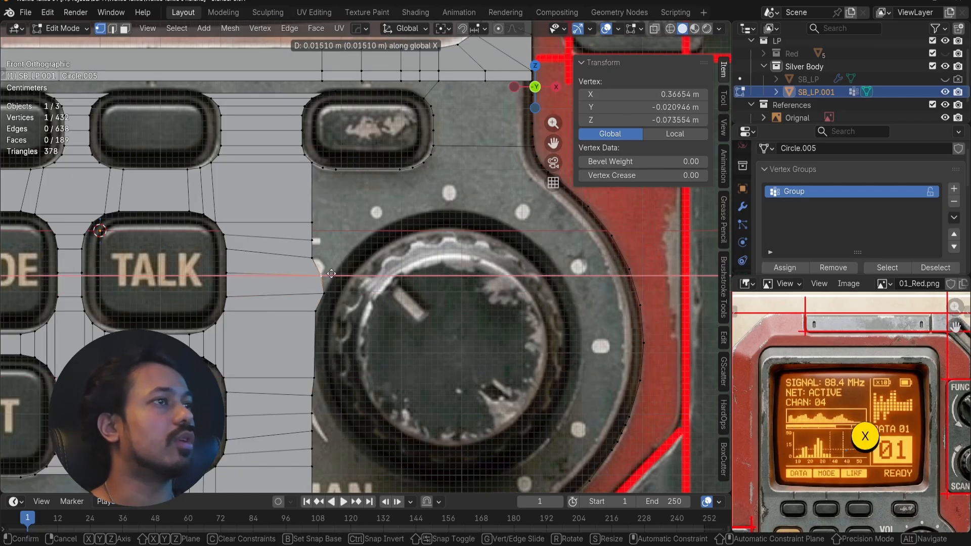
pyautogui.click(343, 273)
# - Undo all the X moves of the vertices on the panel's vertical edge
pyautogui.scroll(-2, 343, 271)
pyautogui.hotkey('ctrl', 'z')
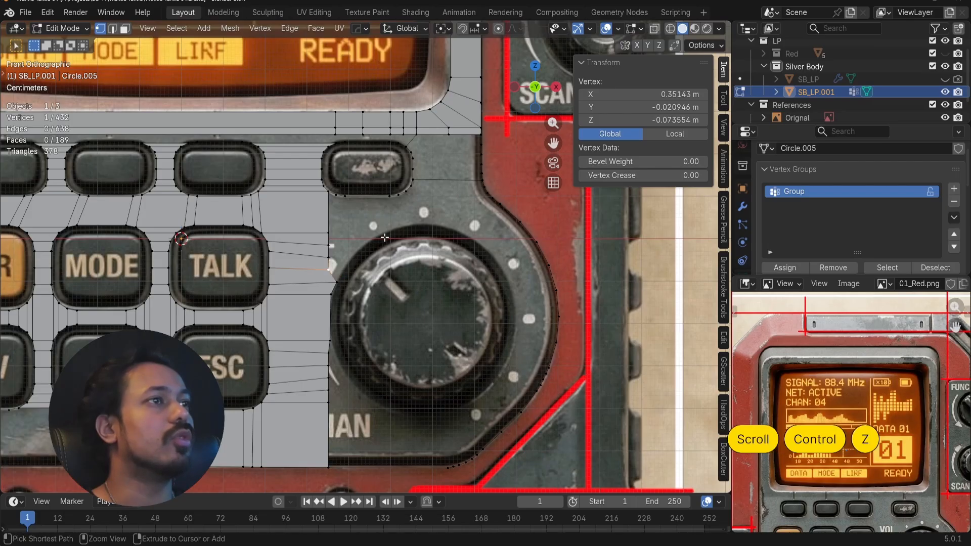
pyautogui.hotkey('ctrl', 'z')
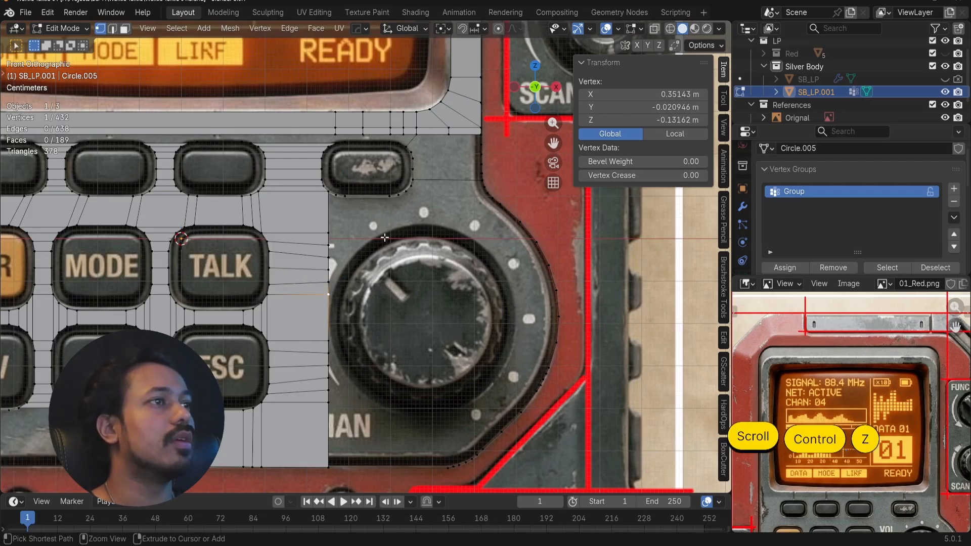
pyautogui.scroll(2, 384, 237)
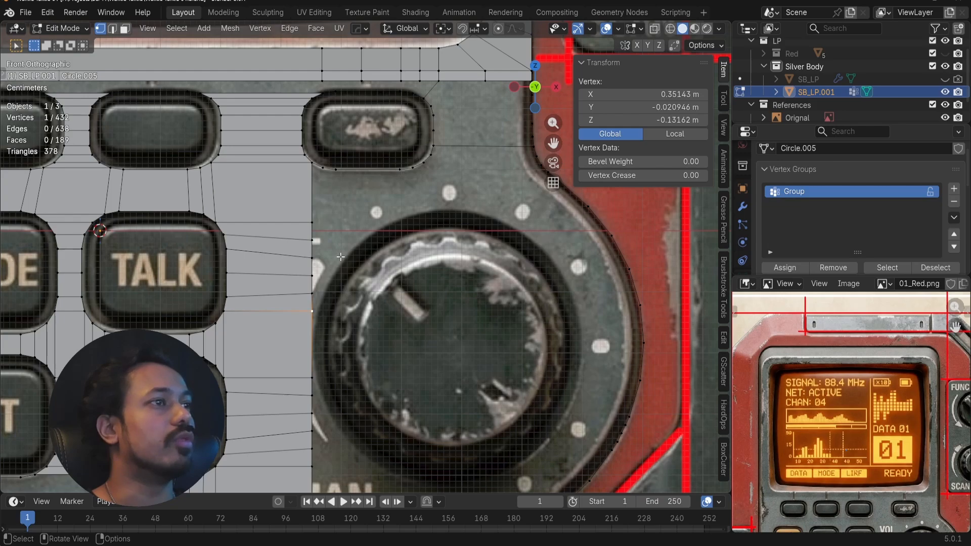
pyautogui.scroll(-3, 340, 257)
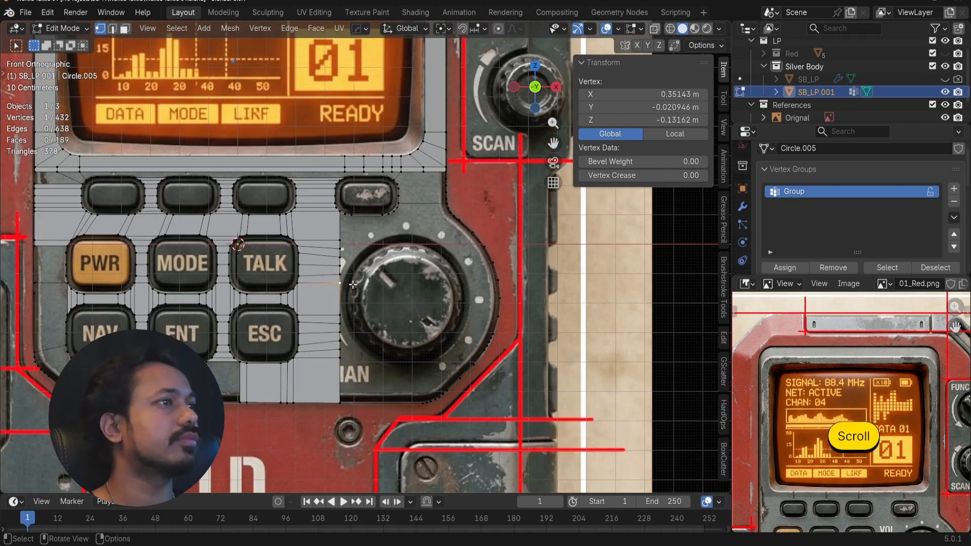
pyautogui.keyDown('shift'); pyautogui.moveTo(353, 284); pyautogui.dragTo(154, 348, button='middle'); pyautogui.keyUp('shift')
pyautogui.keyDown('shift'); pyautogui.moveTo(76, 180); pyautogui.dragTo(70, 238, button='middle'); pyautogui.keyUp('shift')
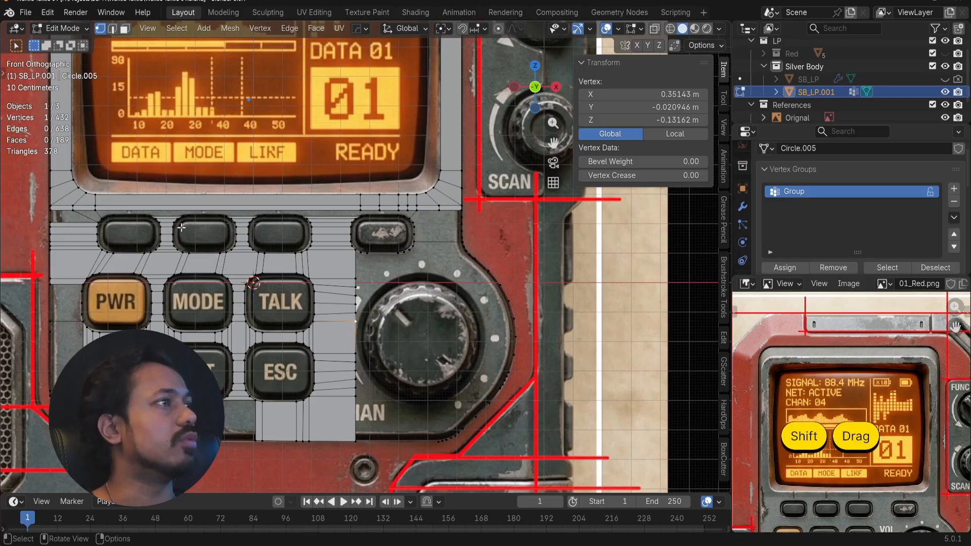
pyautogui.keyDown('shift'); pyautogui.moveTo(462, 282); pyautogui.dragTo(449, 249, button='middle'); pyautogui.keyUp('shift')
pyautogui.scroll(2, 472, 270)
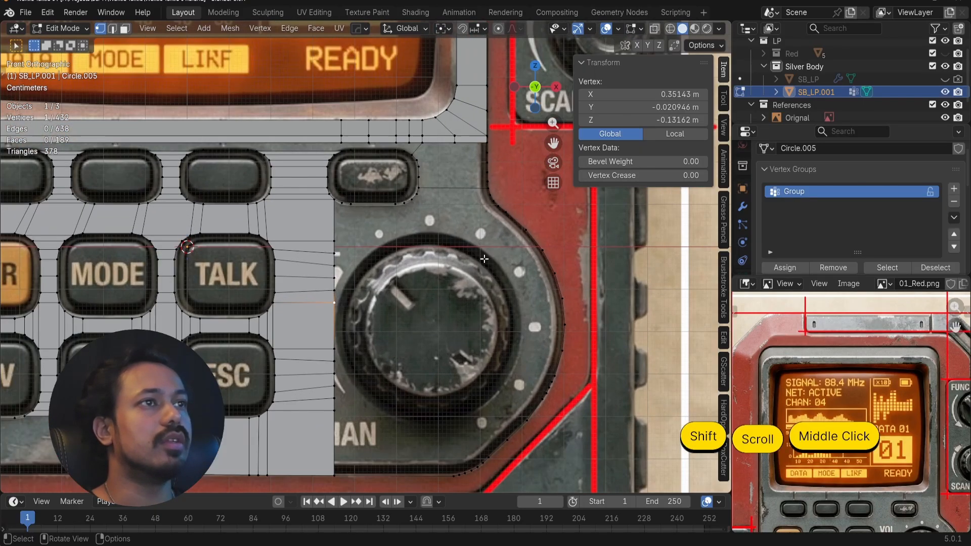
pyautogui.click(501, 228)
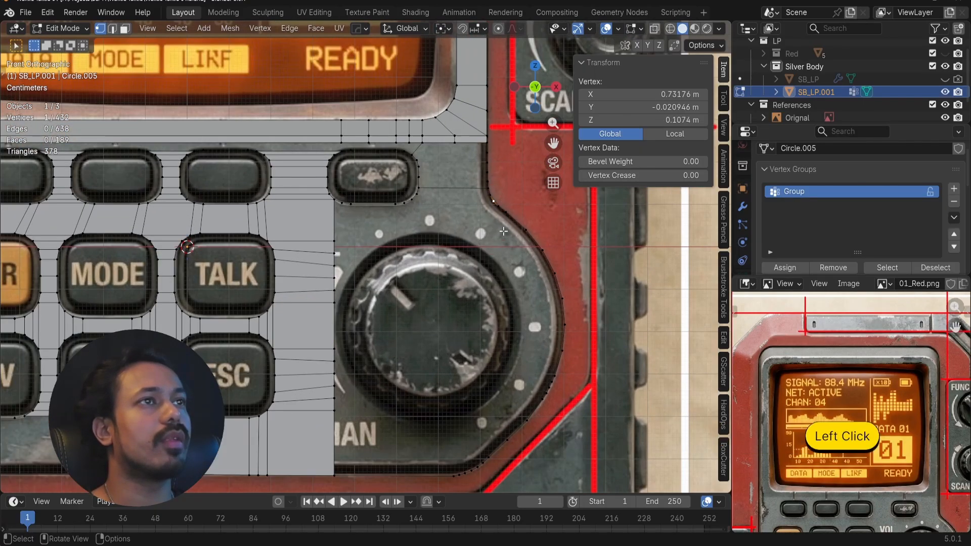
pyautogui.keyDown('shift'); pyautogui.moveTo(504, 231); pyautogui.dragTo(404, 243, button='middle'); pyautogui.keyUp('shift')
pyautogui.press('a')
pyautogui.scroll(2, 405, 233)
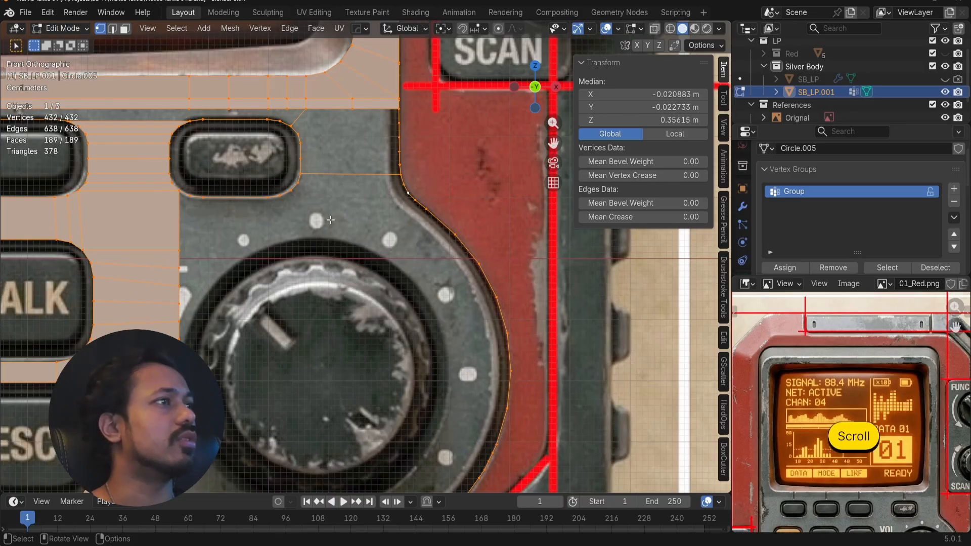
pyautogui.scroll(-2, 331, 220)
# - Hide the last hole's middle outer vertex and select the complete boundary around the dial area to read its vertex count
pyautogui.click(272, 214)
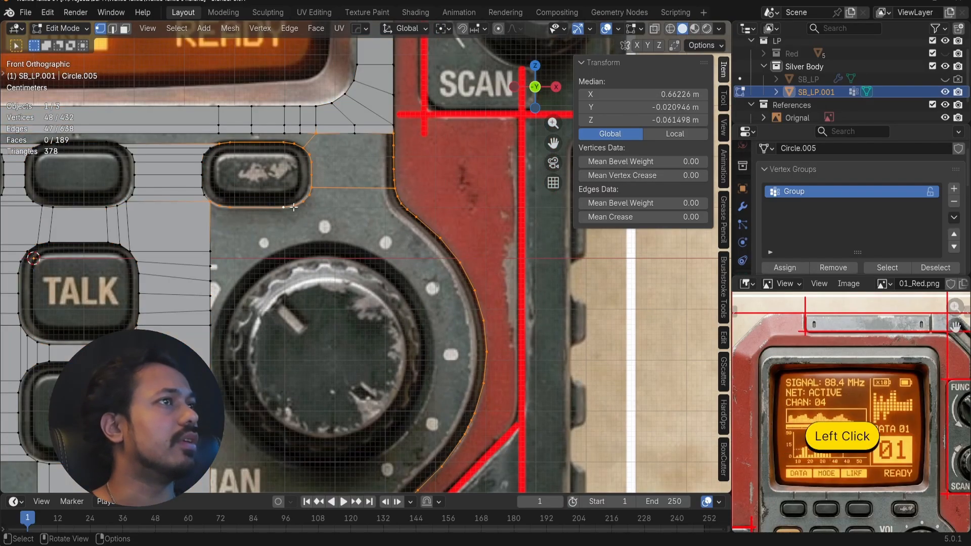
pyautogui.click(311, 174)
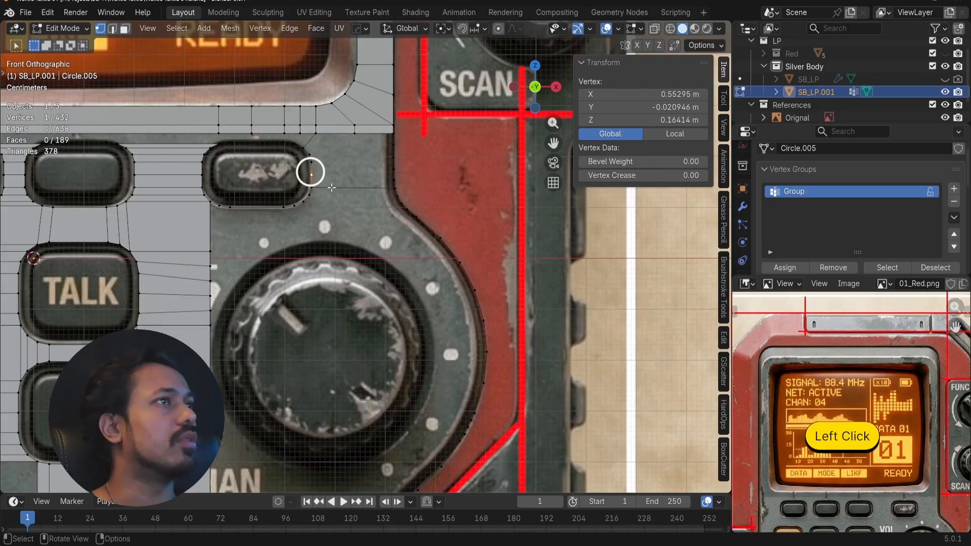
pyautogui.press('h')
pyautogui.keyDown('alt'); pyautogui.click(347, 189); pyautogui.keyUp('alt')
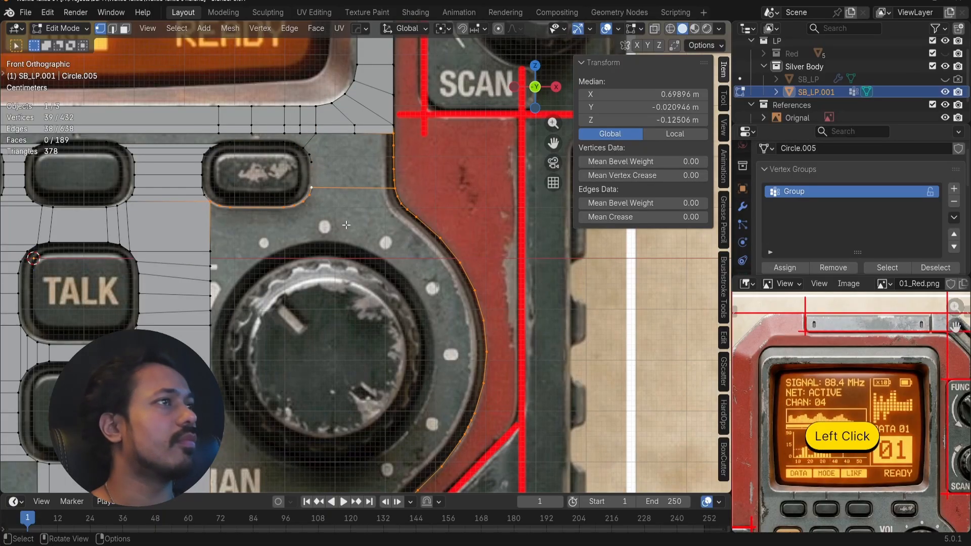
pyautogui.keyDown('shift'); pyautogui.moveTo(326, 317); pyautogui.dragTo(352, 284, button='middle'); pyautogui.keyUp('shift')
pyautogui.keyDown('alt'); pyautogui.keyDown('shift'); pyautogui.click(250, 208); pyautogui.keyUp('shift'); pyautogui.keyUp('alt')
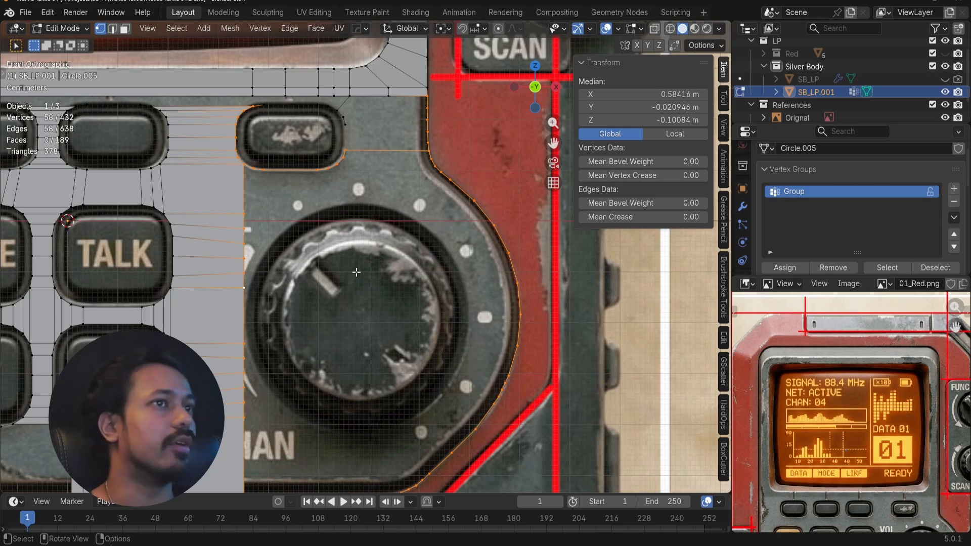
# - Add a mesh circle with 58 vertices and a 1 m radius at the world origin
pyautogui.scroll(-1, 357, 272)
pyautogui.hotkey('shift', 'a')
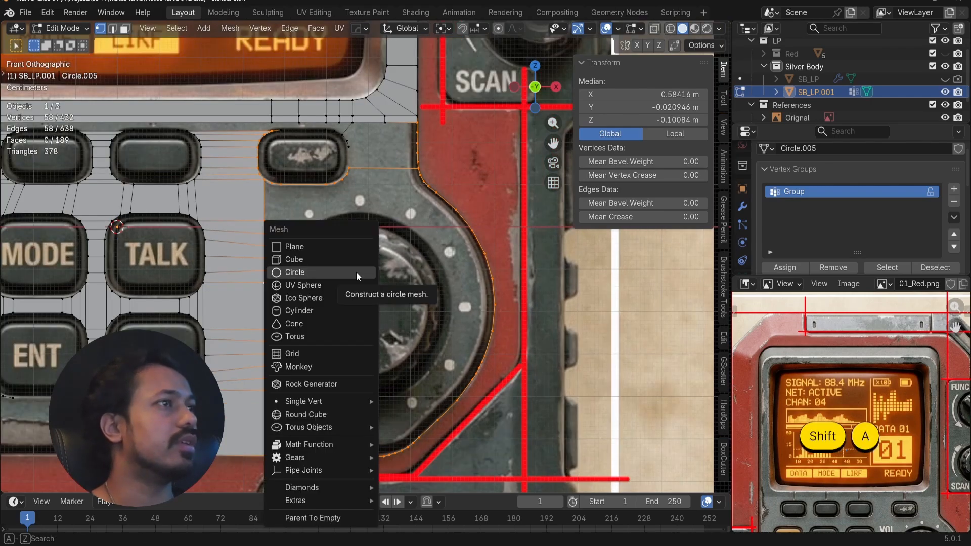
pyautogui.click(357, 271)
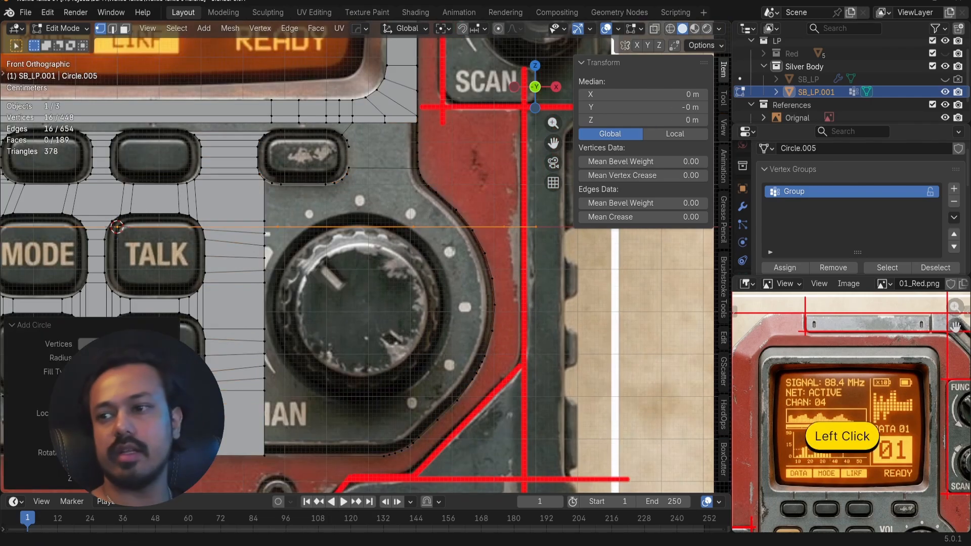
pyautogui.click(117, 346)
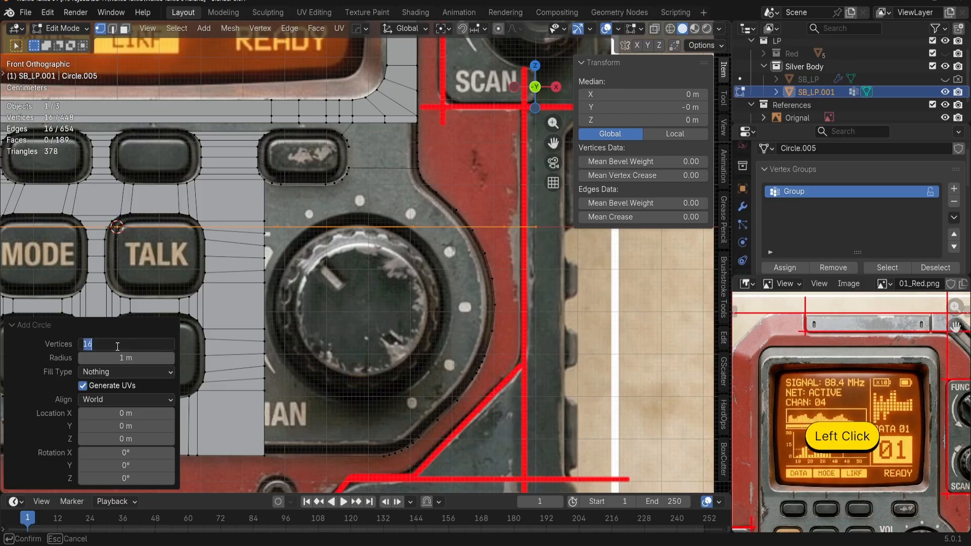
pyautogui.write('58')
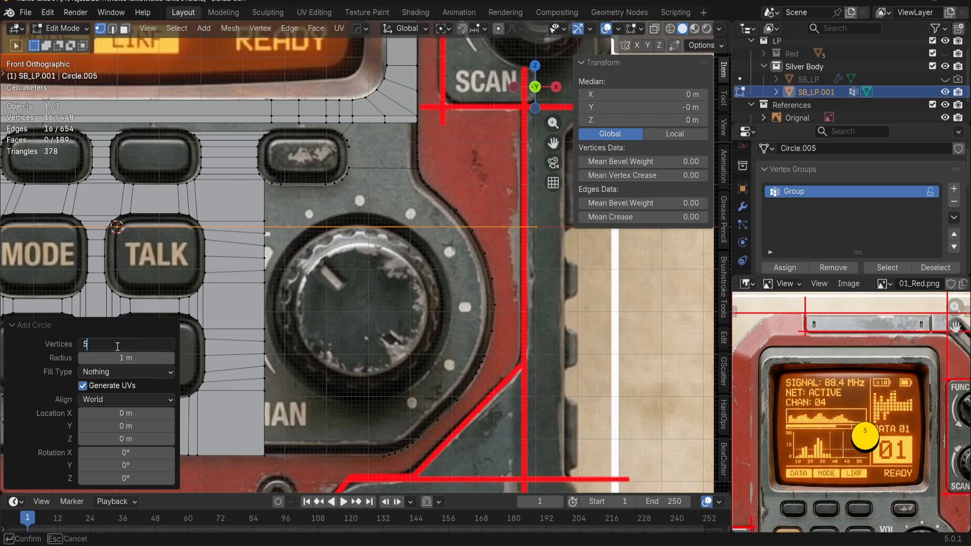
pyautogui.press('Return')
# - Rotate the new circle 90° about the X axis so that it faces the front view
pyautogui.scroll(-5, 459, 314)
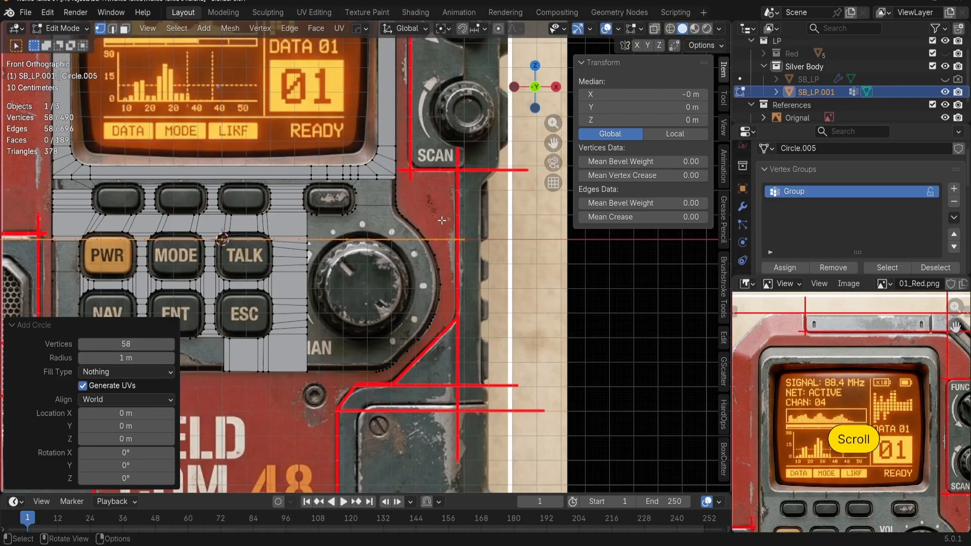
pyautogui.press('r')
pyautogui.press('x')
pyautogui.press('9')
pyautogui.press('0')
pyautogui.press('Return')
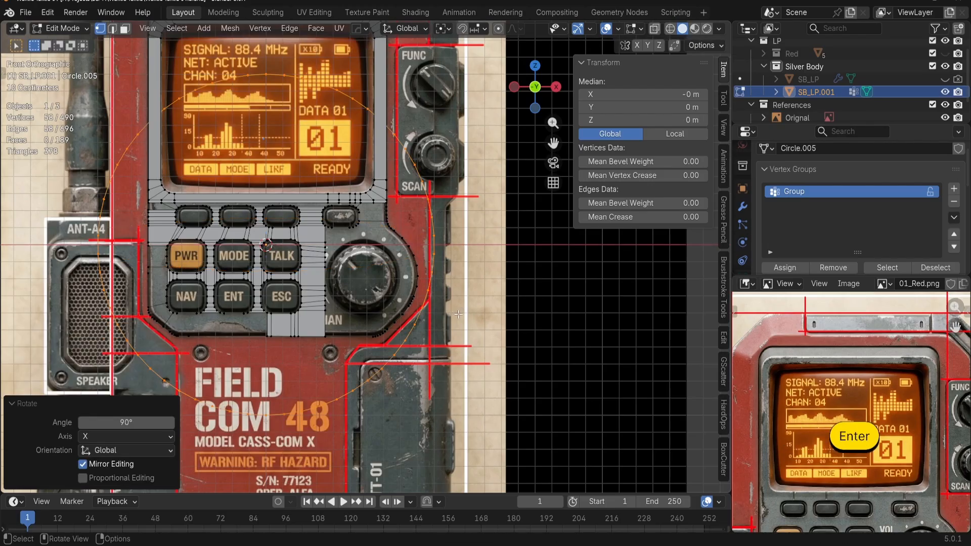
# - Scale the circle by 0.161 and move it 0.57425 m in X and -0.19542 m in Z onto the dial
pyautogui.press('s')
pyautogui.click(290, 267)
pyautogui.press('g')
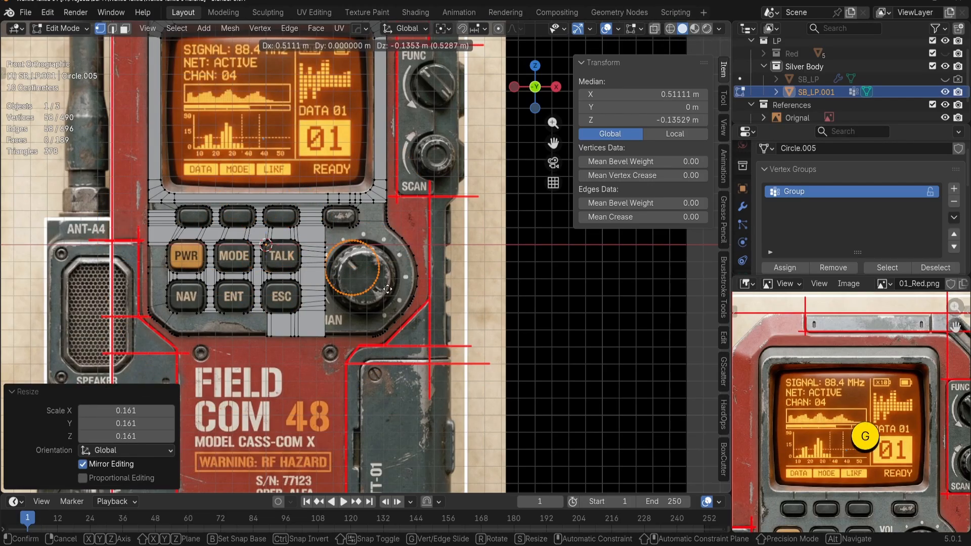
pyautogui.click(398, 299)
# - Enlarge the circle by a factor of 1.316 to match the dark rim around the dial
pyautogui.scroll(5, 397, 299)
pyautogui.press('s')
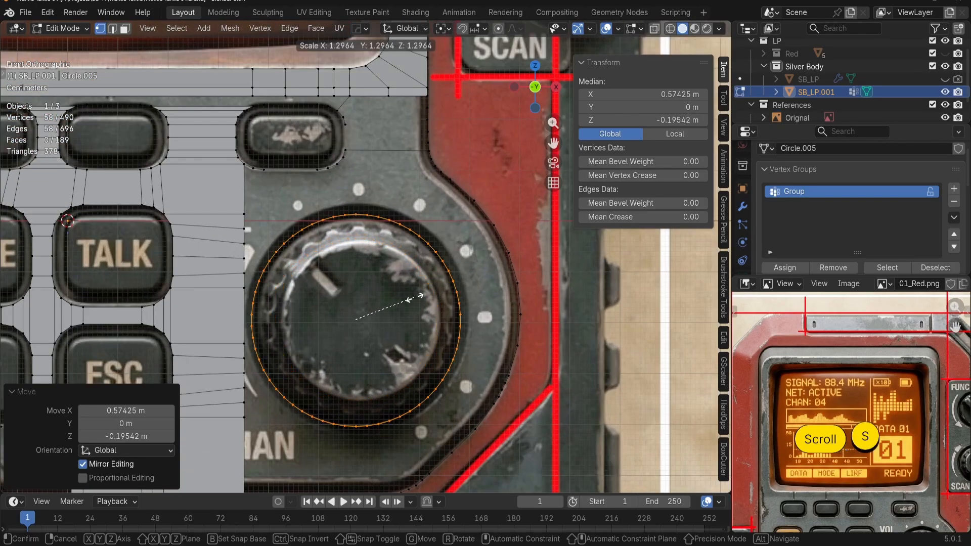
pyautogui.click(411, 300)
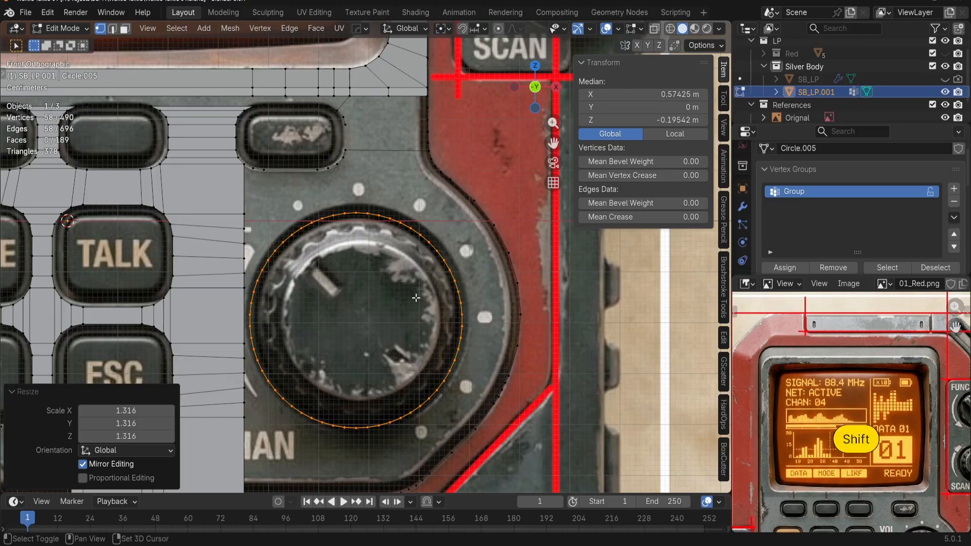
# - Move the circle 0.001712 m in X and 0.006142 m in Z, and enlarge it slightly to fit the dial rim
pyautogui.press('g')
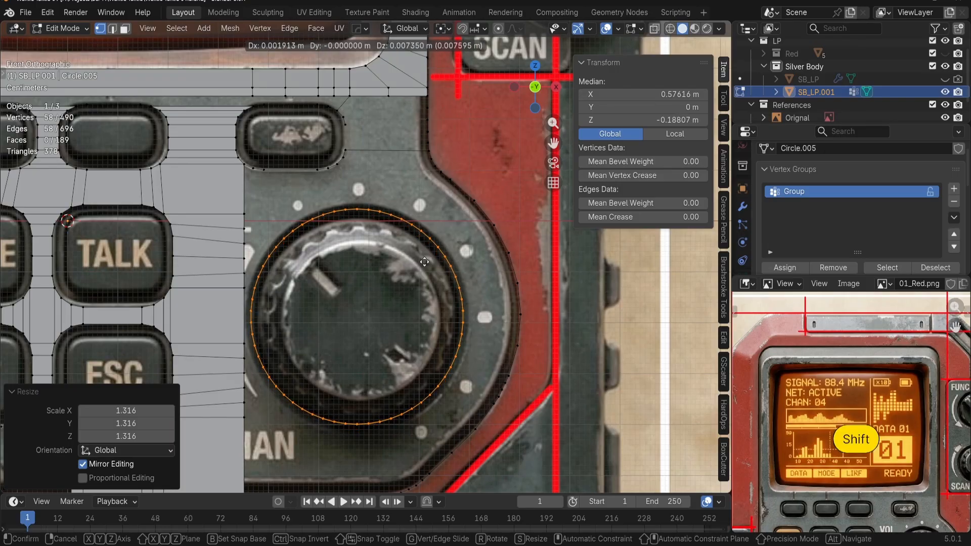
pyautogui.click(422, 265)
pyautogui.press('s')
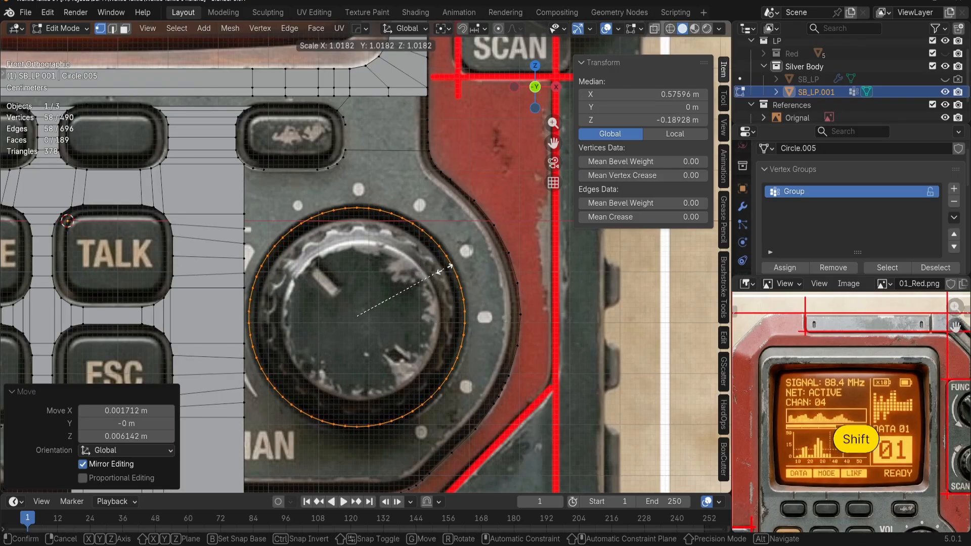
pyautogui.keyDown('shift'); pyautogui.click(448, 269); pyautogui.keyUp('shift')
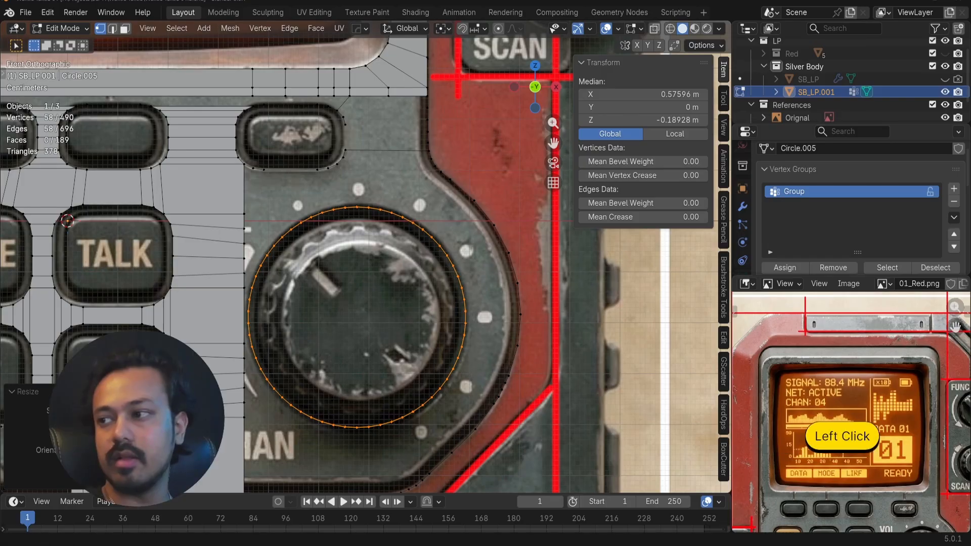
# - Hide the References collection so that only the panel mesh and the dial circle are shown
pyautogui.keyDown('shift'); pyautogui.moveTo(368, 253); pyautogui.dragTo(421, 289, button='middle'); pyautogui.keyUp('shift')
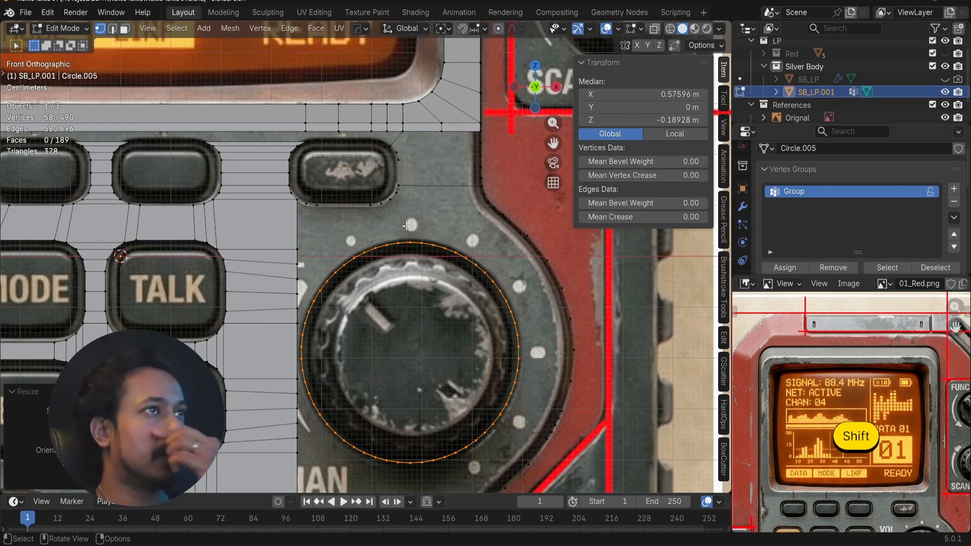
pyautogui.scroll(3, 406, 226)
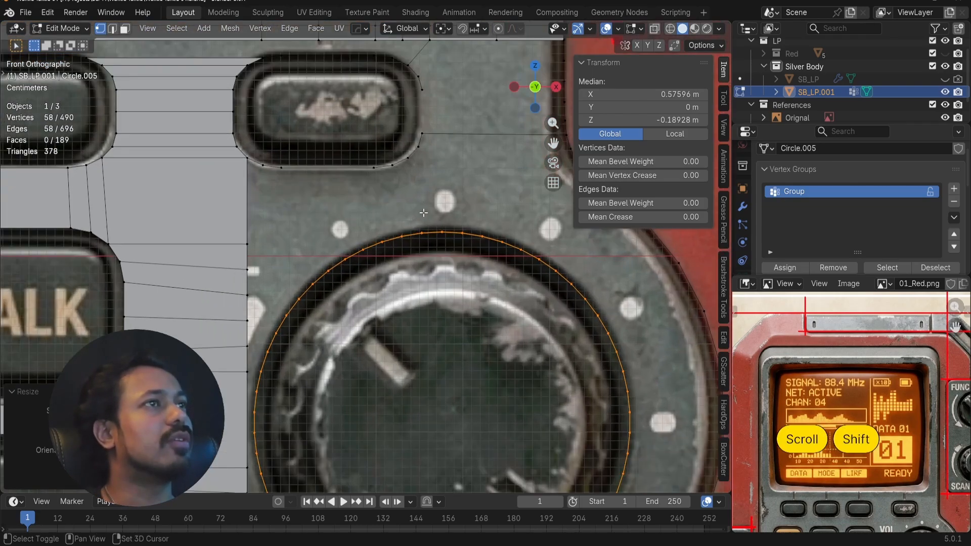
pyautogui.keyDown('shift'); pyautogui.moveTo(437, 164); pyautogui.dragTo(399, 182, button='middle'); pyautogui.keyUp('shift')
pyautogui.click(391, 154)
pyautogui.keyDown('shift'); pyautogui.click(465, 261); pyautogui.keyUp('shift')
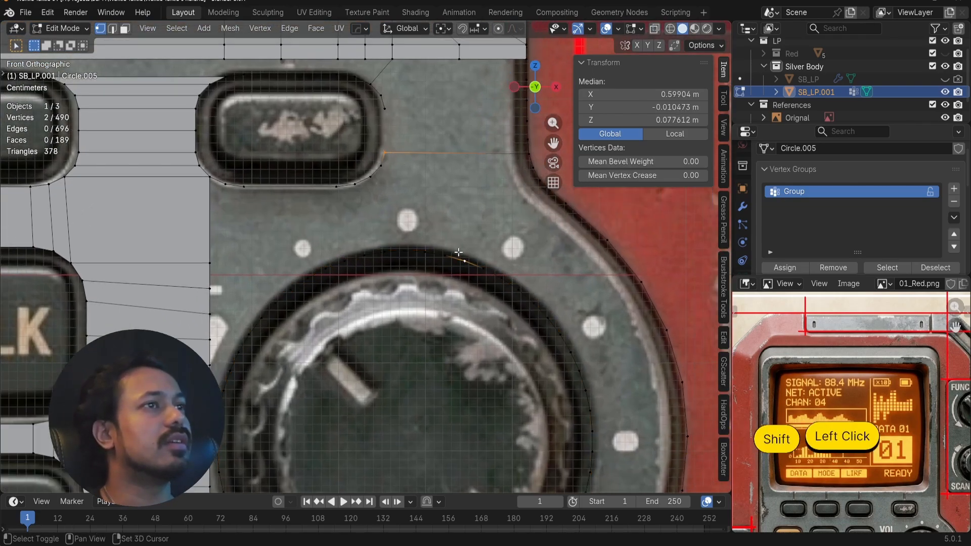
pyautogui.click(946, 105)
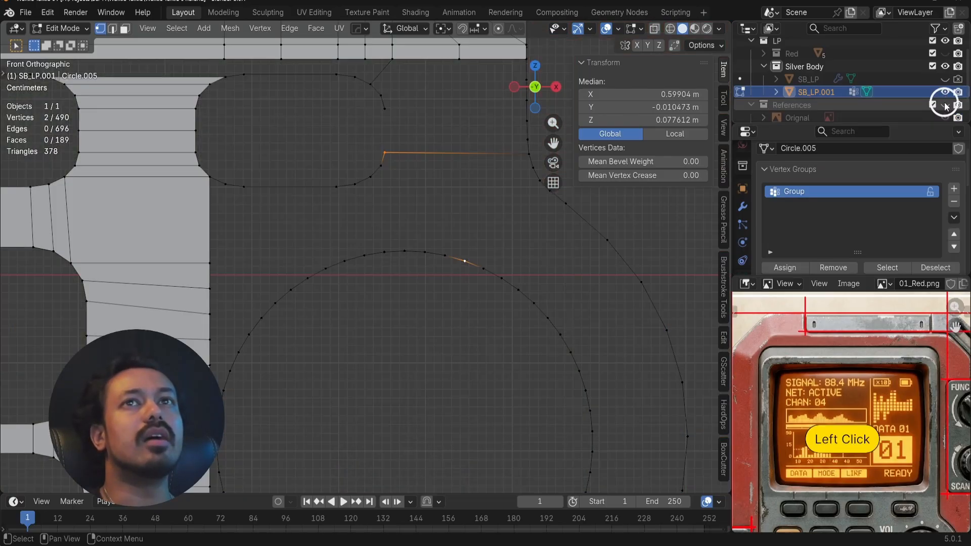
pyautogui.scroll(-2, 428, 238)
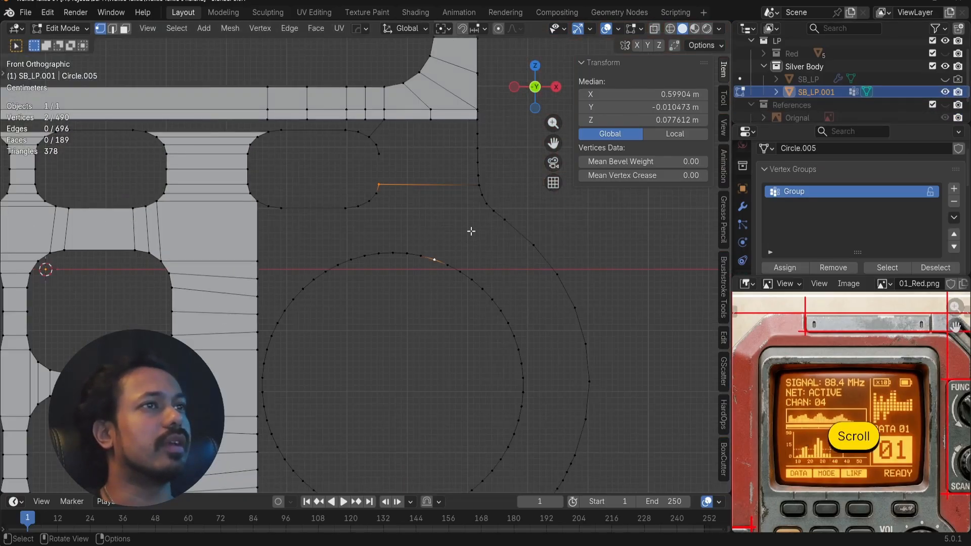
# - Select the open edge loops bounding the area around the dial to compare their vertex count with the circle's
pyautogui.doubleClick(410, 182)
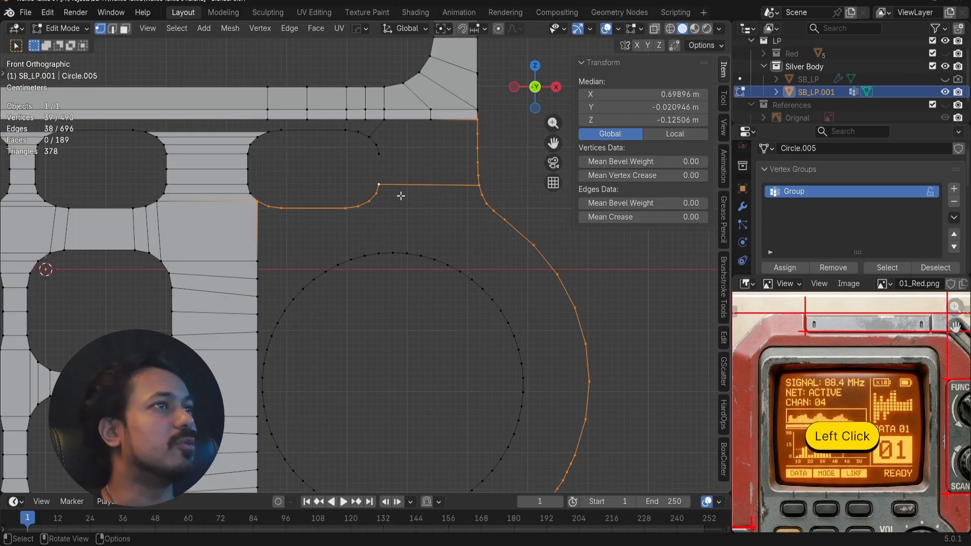
pyautogui.keyDown('shift'); pyautogui.click(255, 238); pyautogui.keyUp('shift')
pyautogui.keyDown('shift'); pyautogui.doubleClick(255, 237); pyautogui.keyUp('shift')
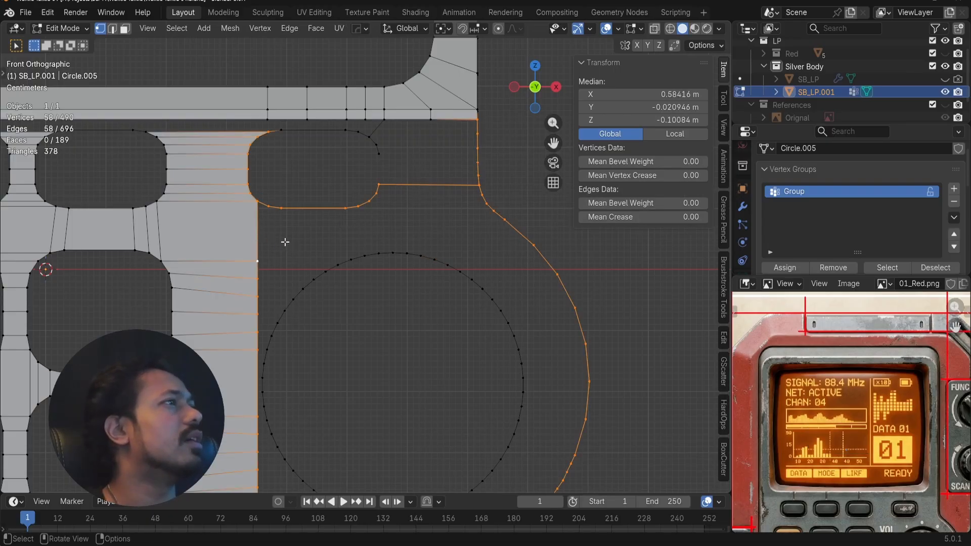
pyautogui.scroll(-3, 286, 243)
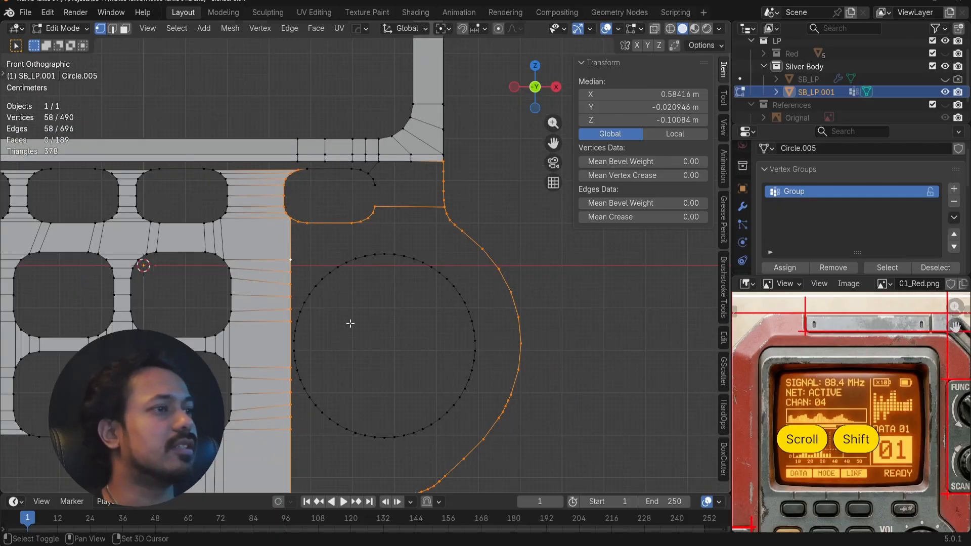
pyautogui.keyDown('shift'); pyautogui.moveTo(349, 324); pyautogui.dragTo(365, 227, button='middle'); pyautogui.keyUp('shift')
# - Connect a vertex high on the keypad panel's dial-side edge to the circle's upper-left vertex with an edge
pyautogui.click(312, 187)
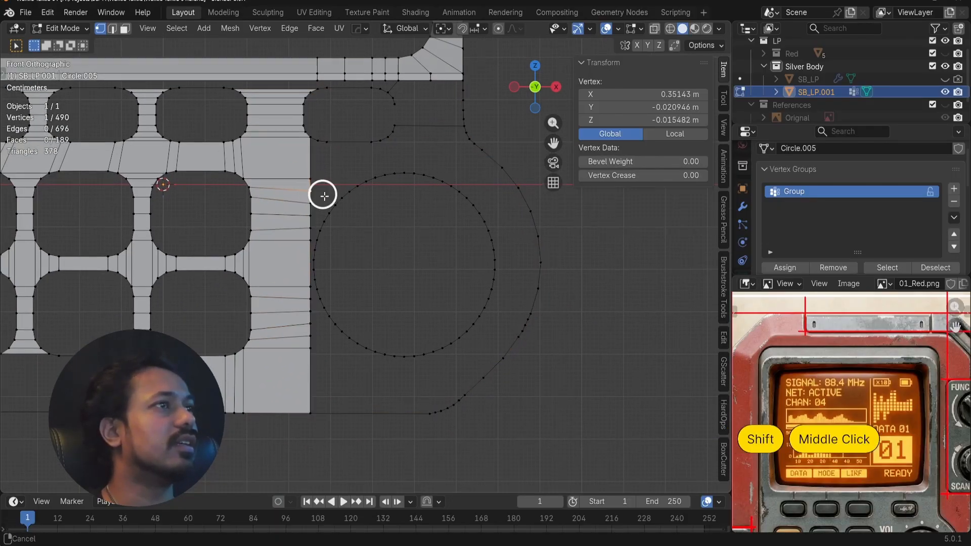
pyautogui.keyDown('shift'); pyautogui.moveTo(323, 196); pyautogui.dragTo(344, 238, button='middle'); pyautogui.keyUp('shift')
pyautogui.scroll(4, 347, 240)
pyautogui.keyDown('shift'); pyautogui.click(366, 234); pyautogui.keyUp('shift')
pyautogui.press('f')
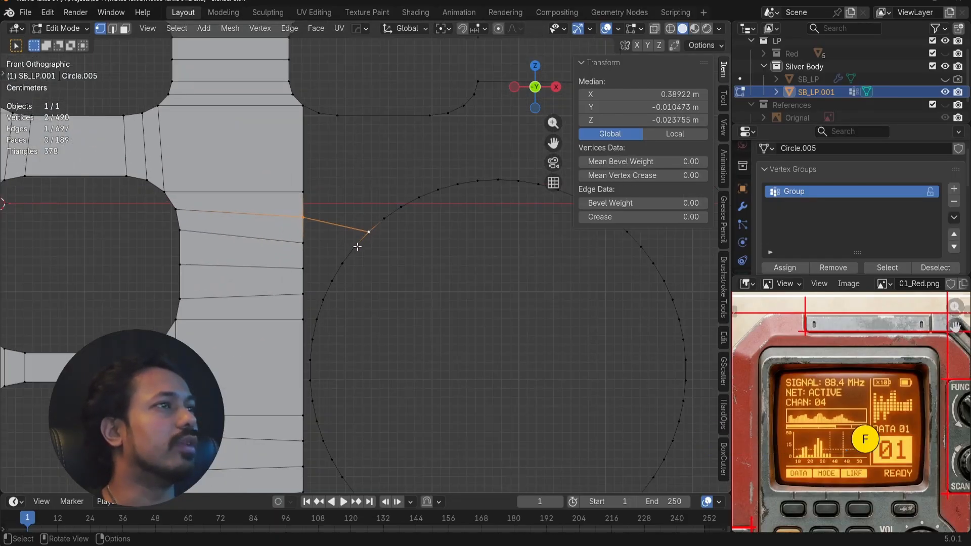
# - Fill successive faces downward from the new edge between the keypad panel's dial-side edge and the circle
pyautogui.click(310, 236)
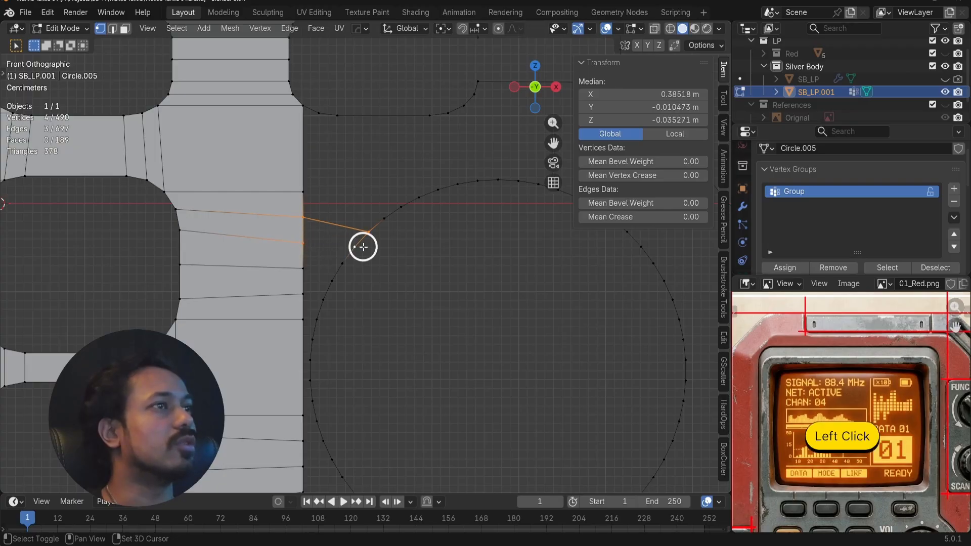
pyautogui.press('f')
pyautogui.keyDown('shift'); pyautogui.click(303, 240); pyautogui.keyUp('shift')
pyautogui.press('f')
pyautogui.press('f')
pyautogui.press('f')
pyautogui.press('f')
pyautogui.press('f')
pyautogui.press('f')
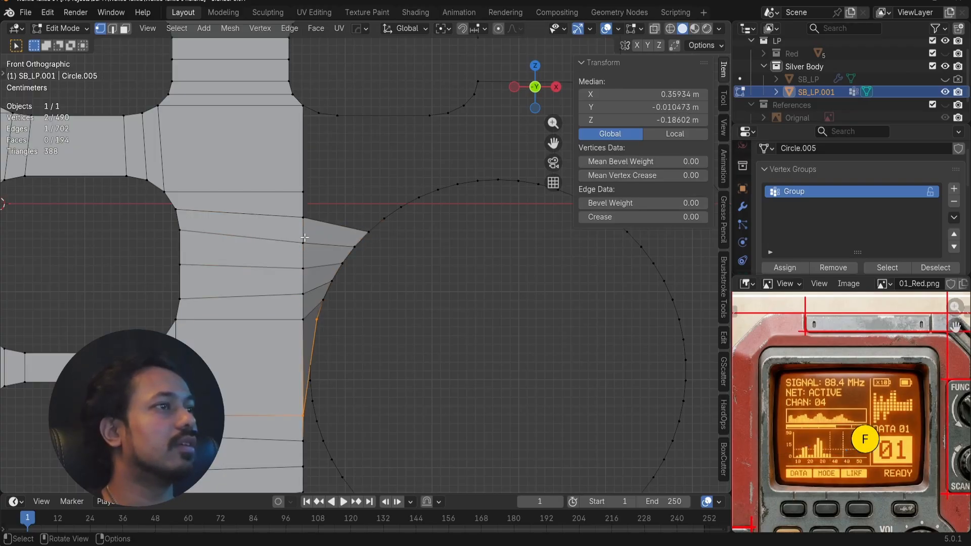
pyautogui.scroll(-2, 396, 323)
pyautogui.keyDown('shift'); pyautogui.moveTo(396, 323); pyautogui.dragTo(394, 258, button='middle'); pyautogui.keyUp('shift')
pyautogui.scroll(2, 336, 282)
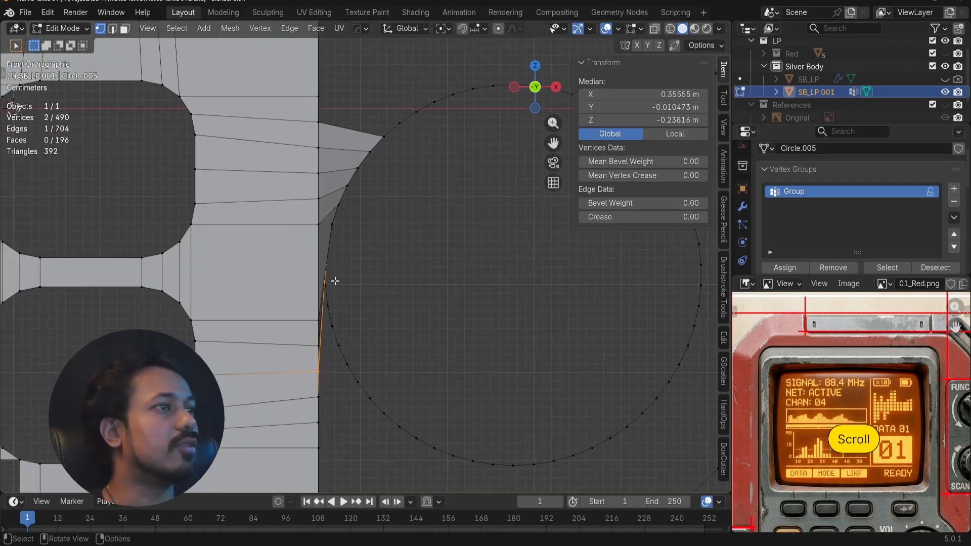
# - Undo the last three faces filled between the keypad panel's edge and the circle
pyautogui.click(312, 310)
pyautogui.press('g')
pyautogui.press('g')
pyautogui.rightClick(354, 280)
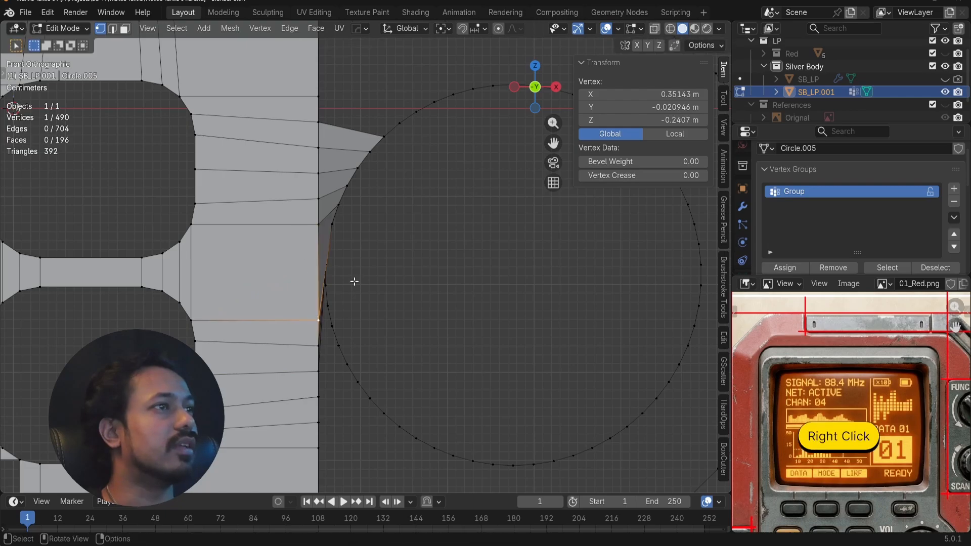
pyautogui.hotkey('ctrl', 'z')
pyautogui.hotkey('ctrl', 'z')
pyautogui.hotkey('ctrl', 'z')
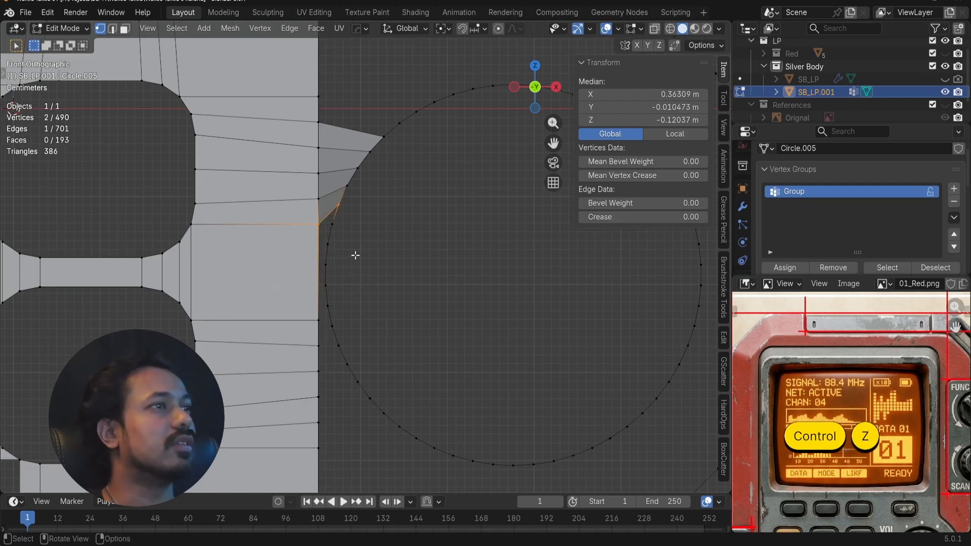
# - Add a centred horizontal loop cut through the narrow strip between the two rows of large button holes
pyautogui.scroll(-2, 368, 276)
pyautogui.keyDown('shift'); pyautogui.moveTo(381, 296); pyautogui.dragTo(303, 268, button='middle'); pyautogui.keyUp('shift')
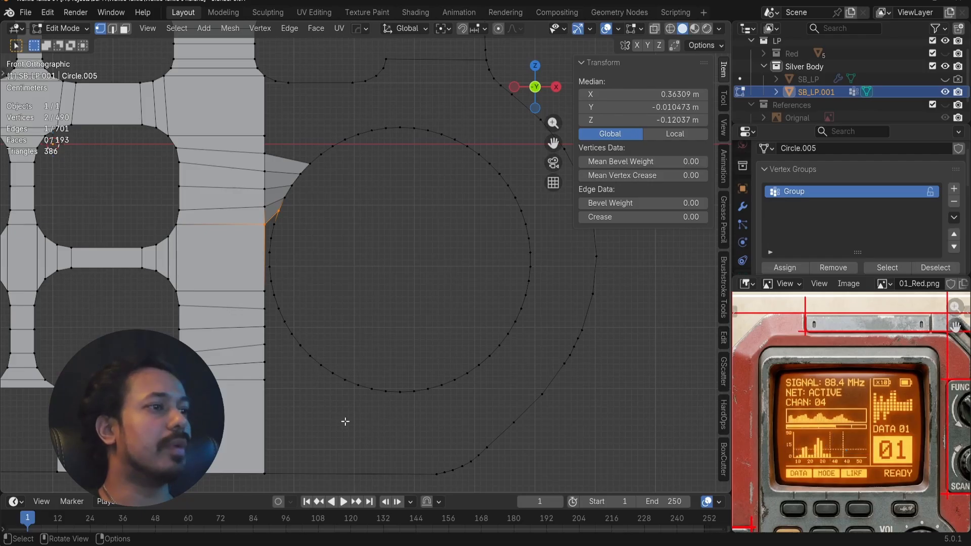
pyautogui.keyDown('shift'); pyautogui.moveTo(347, 419); pyautogui.dragTo(357, 378, button='middle'); pyautogui.keyUp('shift')
pyautogui.scroll(-1, 360, 357)
pyautogui.keyDown('shift'); pyautogui.moveTo(387, 256); pyautogui.dragTo(350, 280, button='middle'); pyautogui.keyUp('shift')
pyautogui.scroll(-1, 334, 287)
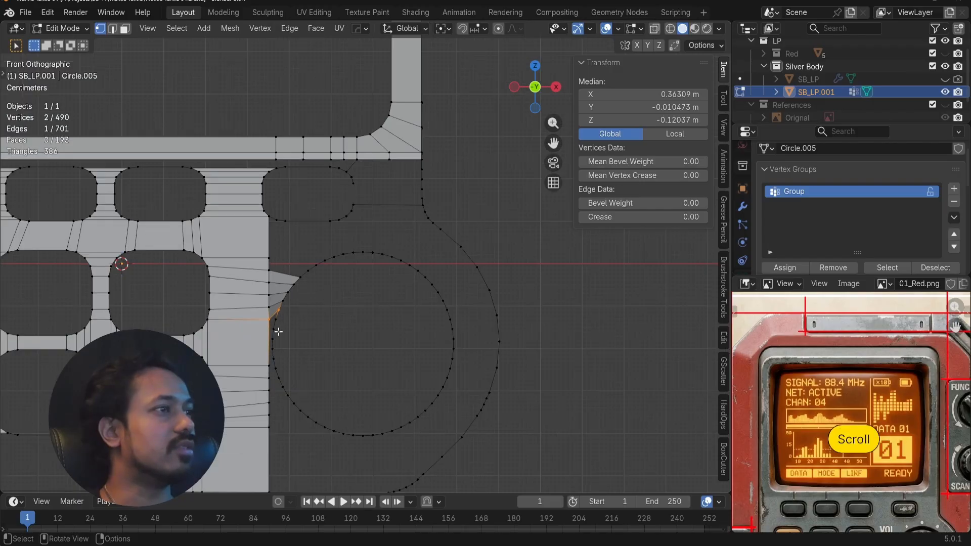
pyautogui.hotkey('ctrl', 'r')
pyautogui.click(257, 344)
pyautogui.rightClick(257, 344)
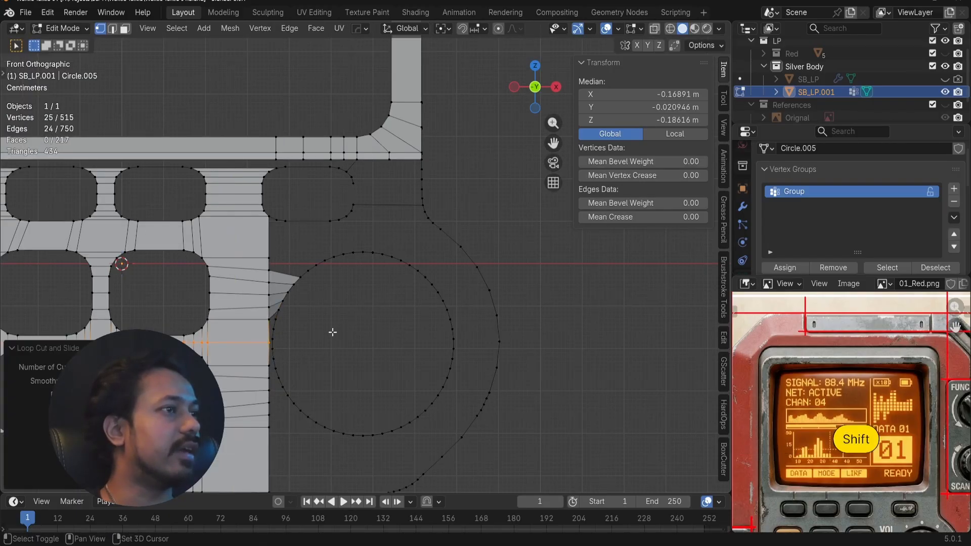
pyautogui.scroll(3, 334, 331)
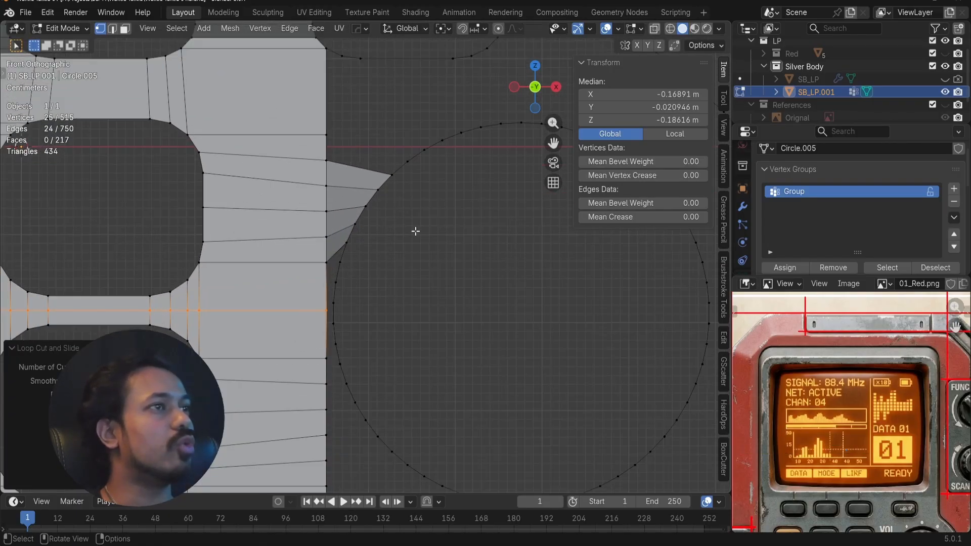
pyautogui.scroll(-2, 468, 205)
pyautogui.doubleClick(475, 167)
pyautogui.press('g')
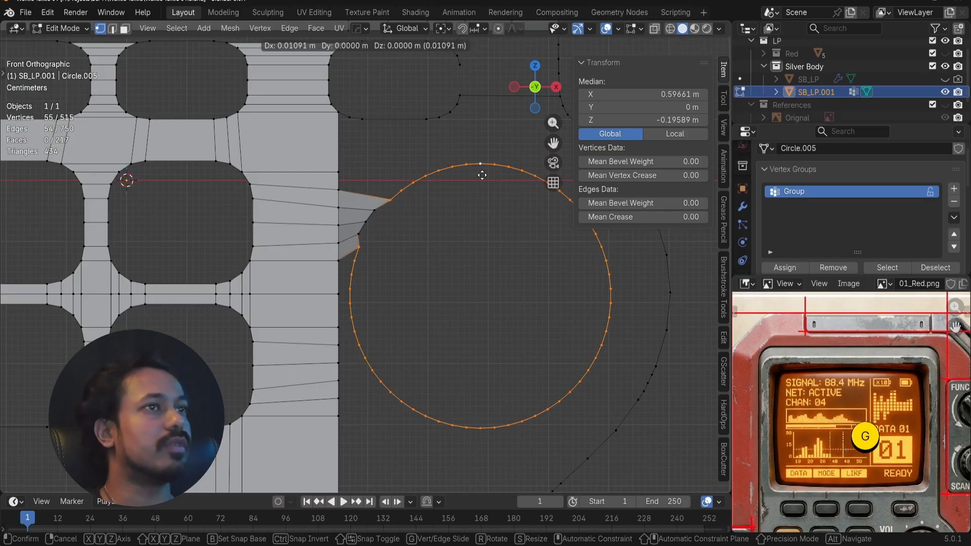
pyautogui.rightClick(470, 202)
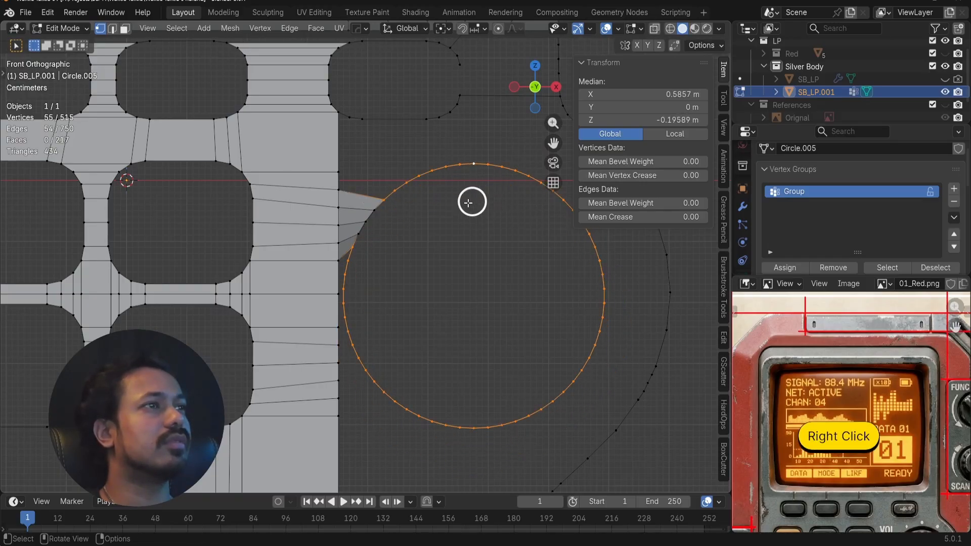
pyautogui.keyDown('shift'); pyautogui.click(370, 219); pyautogui.keyUp('shift')
# - Select the keypad panel's dial-side edge vertices in wireframe, move them along X to 0.3176 m, and restore solid shading
pyautogui.keyDown('shift'); pyautogui.moveTo(432, 262); pyautogui.dragTo(392, 247, button='middle'); pyautogui.keyUp('shift')
pyautogui.scroll(-2, 507, 283)
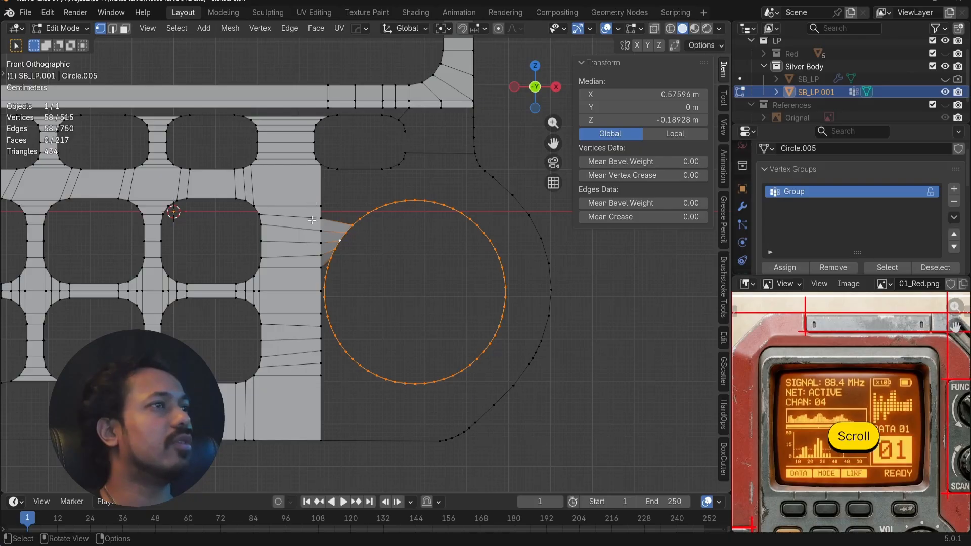
pyautogui.hotkey('shift', 'z')
pyautogui.moveTo(299, 199); pyautogui.dragTo(321, 451)
pyautogui.press('g')
pyautogui.press('x')
pyautogui.click(306, 449)
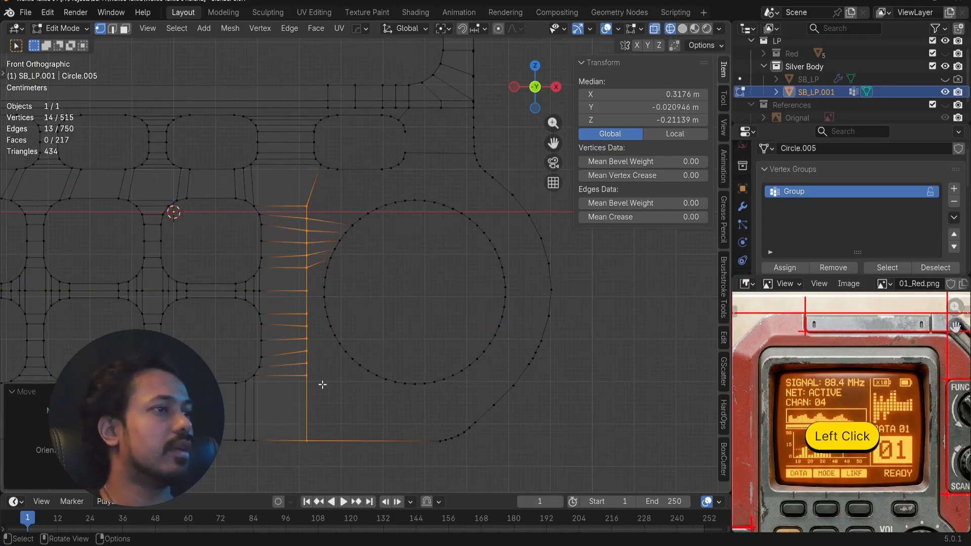
pyautogui.press('z')
pyautogui.click(404, 349)
pyautogui.click(342, 278)
# - Connect the keypad edge vertex level with the lower button row's bottom to the circle's lower-left vertex with an edge
pyautogui.scroll(3, 343, 278)
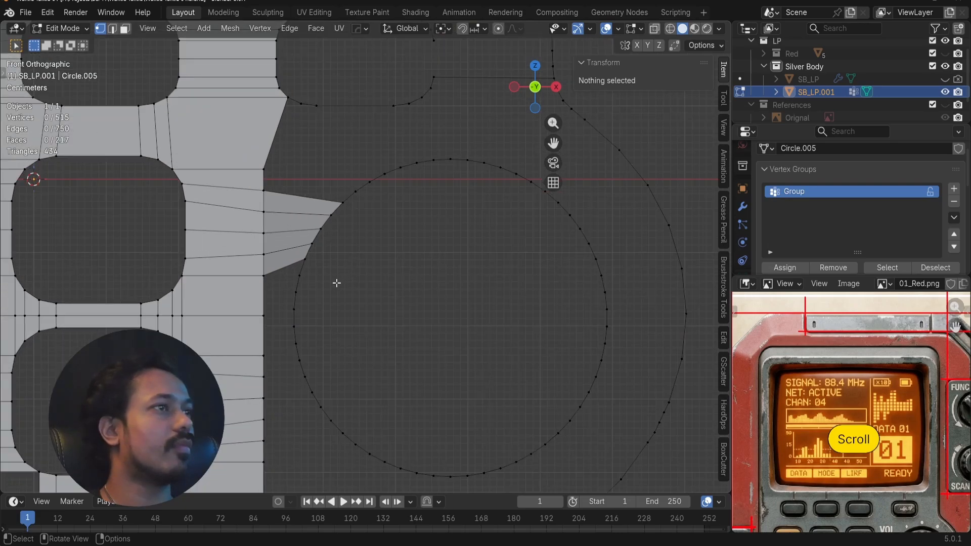
pyautogui.scroll(-3, 337, 284)
pyautogui.scroll(2, 353, 367)
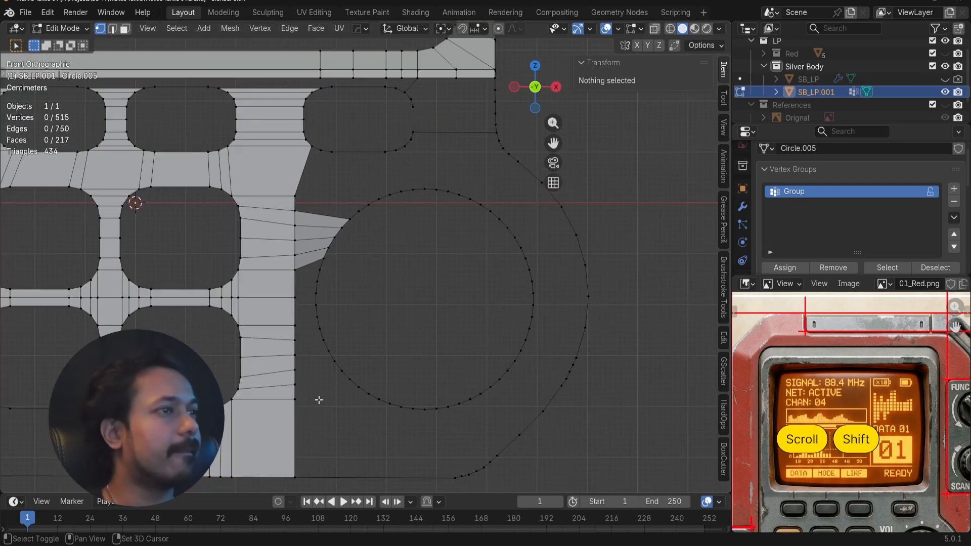
pyautogui.keyDown('shift'); pyautogui.click(298, 400); pyautogui.keyUp('shift')
pyautogui.keyDown('shift'); pyautogui.click(340, 371); pyautogui.keyUp('shift')
pyautogui.press('f')
pyautogui.press('a')
pyautogui.press('a')
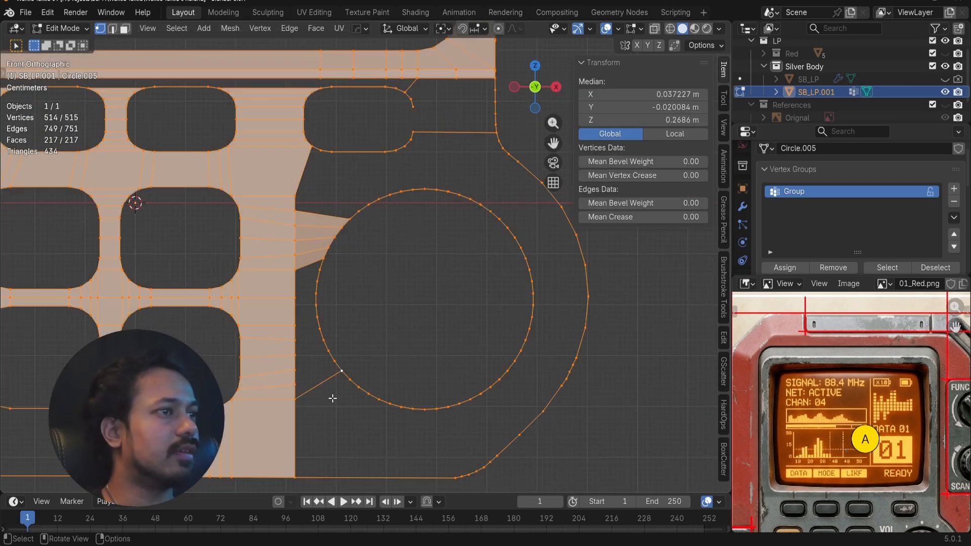
pyautogui.keyDown('shift'); pyautogui.moveTo(335, 381); pyautogui.dragTo(326, 318, button='middle'); pyautogui.keyUp('shift')
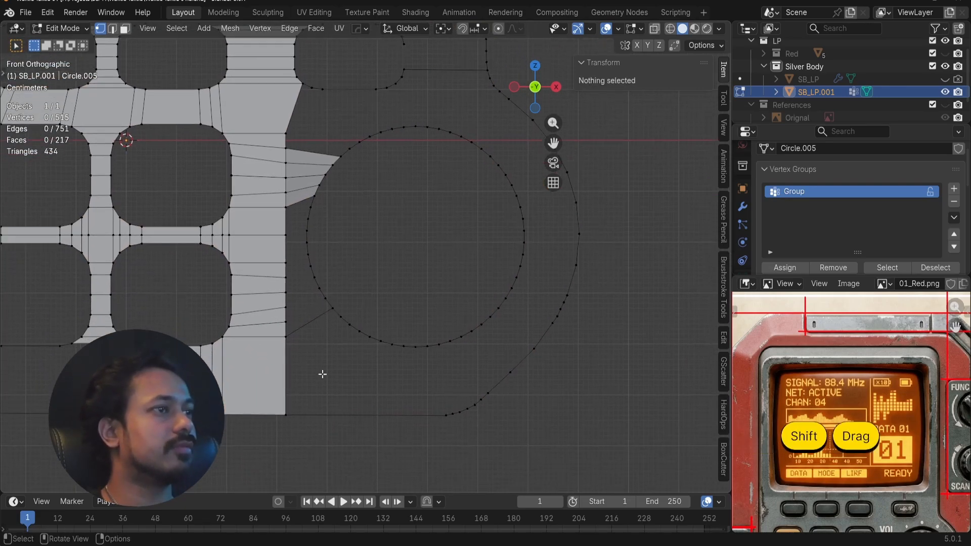
# - Connect the start of the outline's lower rounded corner to a vertex near the circle's bottom with an edge
pyautogui.click(435, 414)
pyautogui.keyDown('shift'); pyautogui.click(427, 346); pyautogui.keyUp('shift')
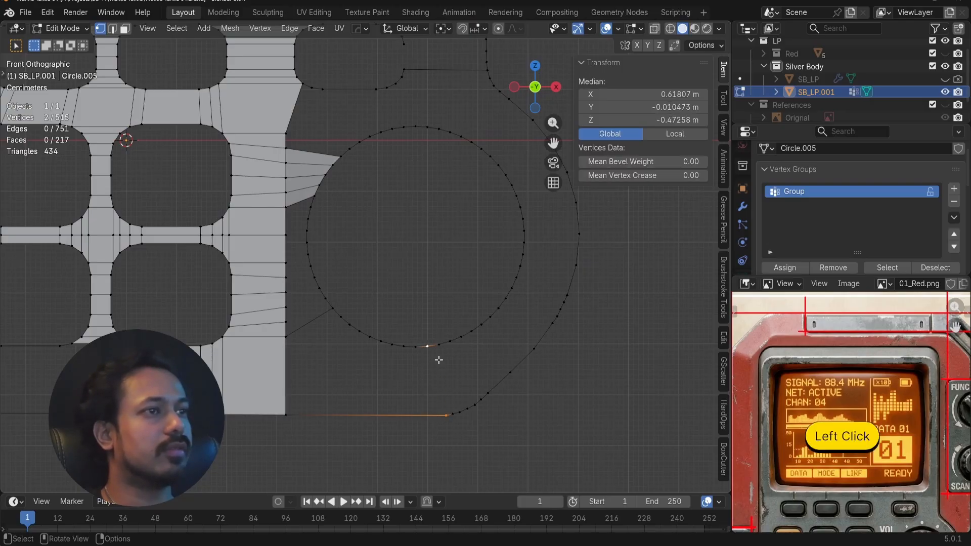
pyautogui.hotkey('ctrl', 'z')
pyautogui.keyDown('shift'); pyautogui.click(437, 344); pyautogui.keyUp('shift')
pyautogui.press('f')
pyautogui.press('a')
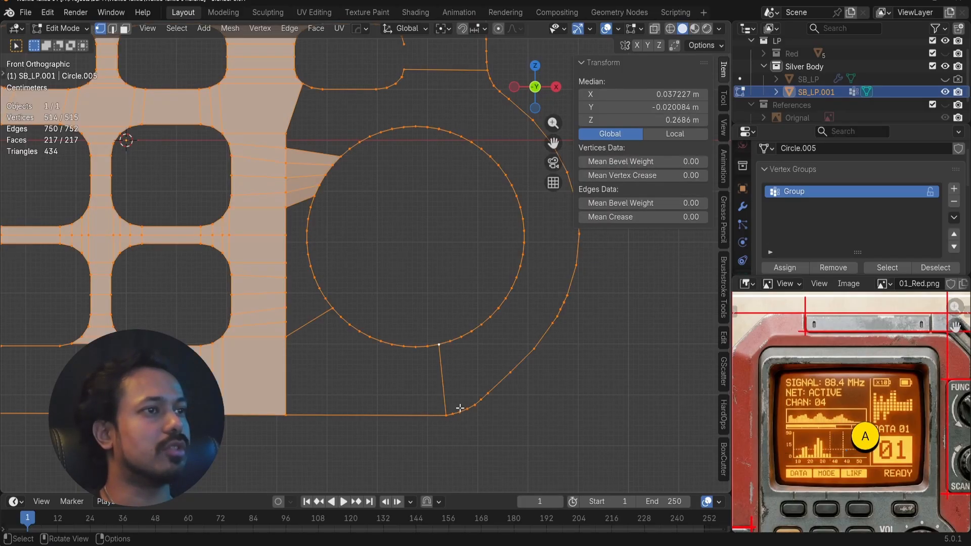
pyautogui.hotkey('alt', 'a')
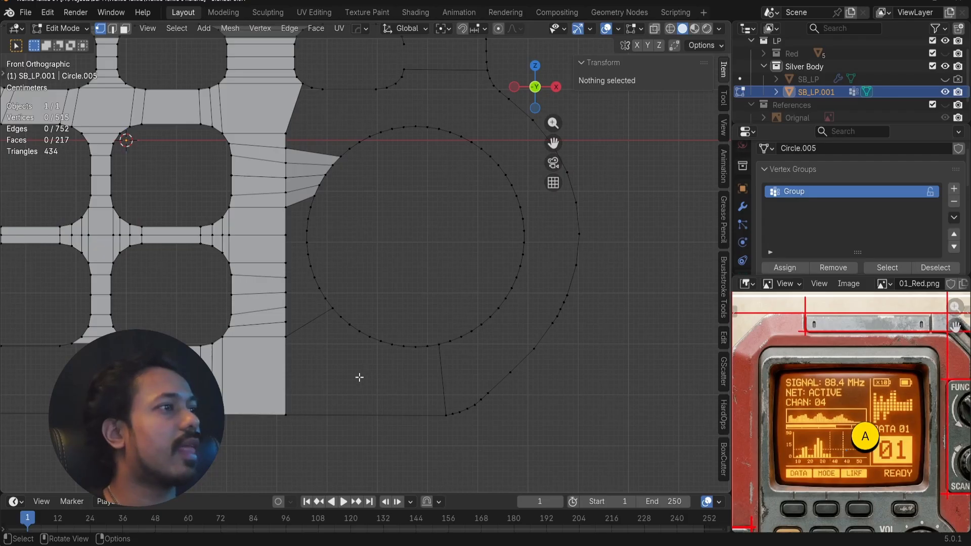
pyautogui.scroll(-2, 359, 378)
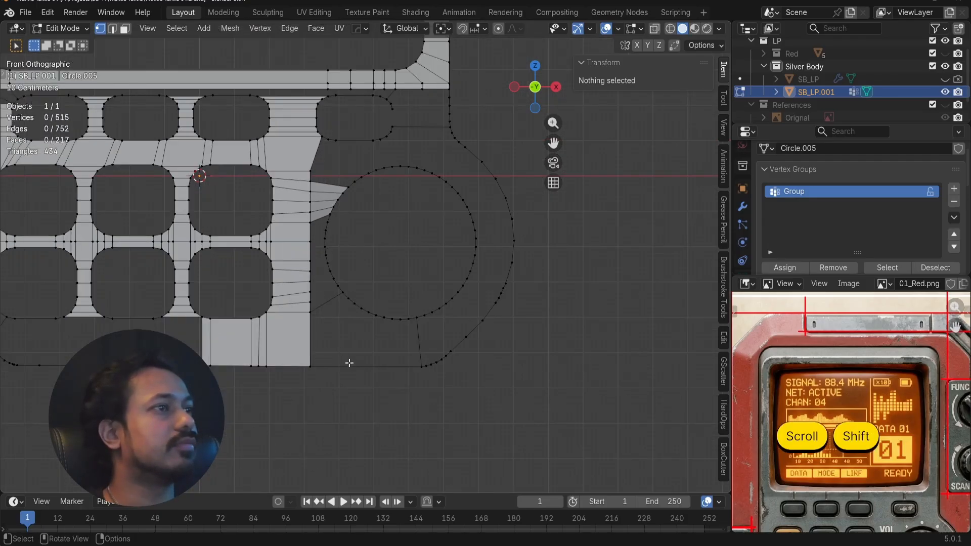
pyautogui.scroll(1, 350, 361)
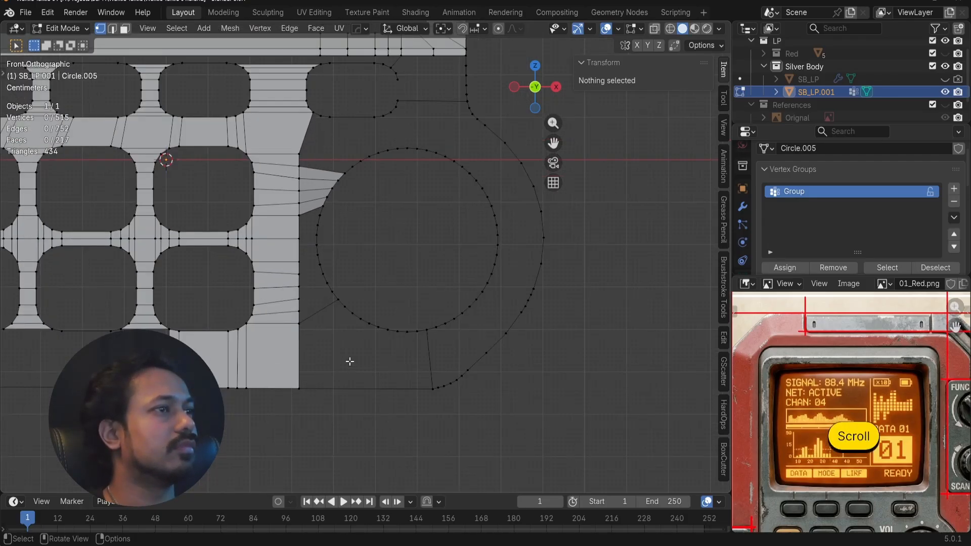
# - Fill a four-sided face between the keypad panel's lower dial-side edge and the circle's lower-left vertices
pyautogui.keyDown('shift'); pyautogui.click(309, 325); pyautogui.keyUp('shift')
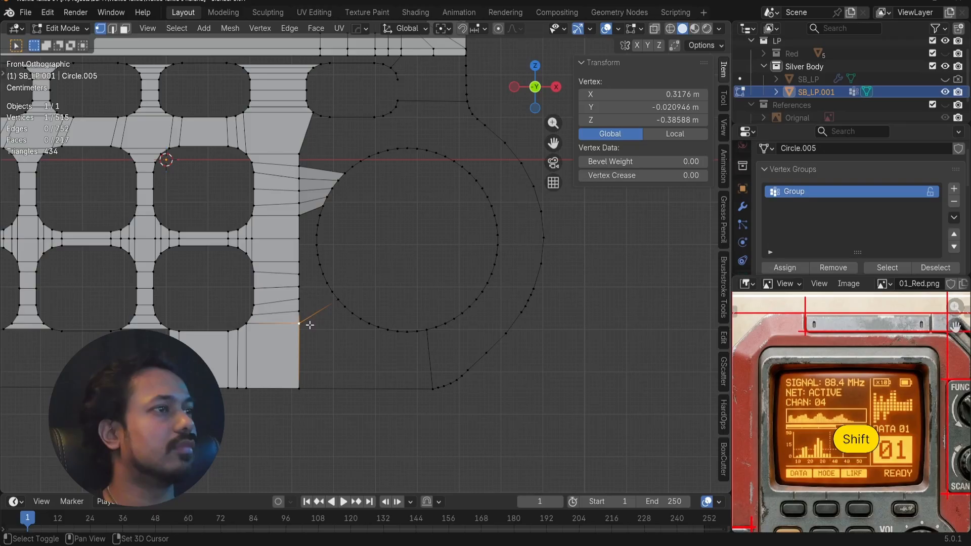
pyautogui.keyDown('shift'); pyautogui.click(336, 313); pyautogui.keyUp('shift')
pyautogui.keyDown('shift'); pyautogui.click(299, 395); pyautogui.keyUp('shift')
pyautogui.press('f')
pyautogui.hotkey('alt', 'a')
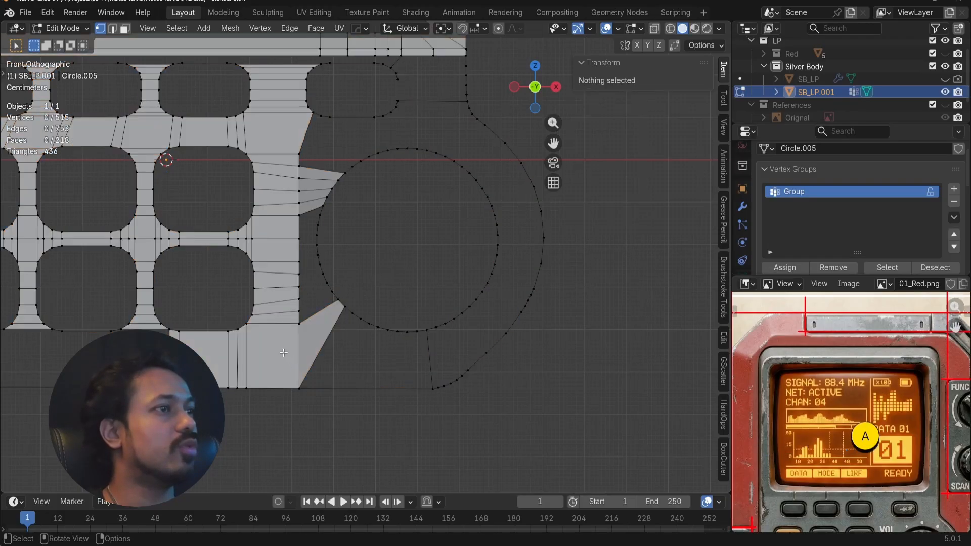
pyautogui.hotkey('ctrl', 'r')
pyautogui.rightClick(276, 352)
# - Examine the unfilled outline on the keypad's far side and return to the dial opening
pyautogui.scroll(-3, 274, 352)
pyautogui.keyDown('shift'); pyautogui.moveTo(121, 282); pyautogui.dragTo(468, 391, button='middle'); pyautogui.keyUp('shift')
pyautogui.scroll(1, 369, 255)
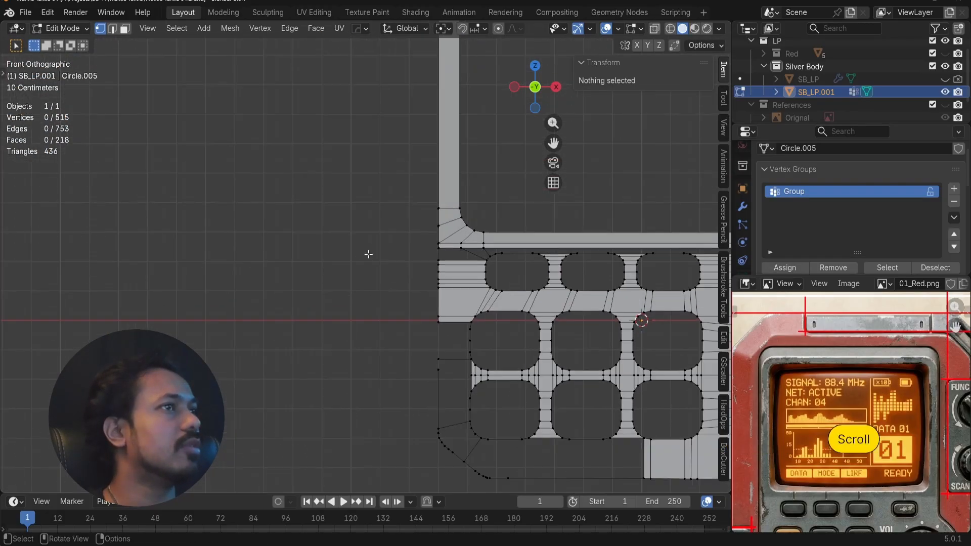
pyautogui.scroll(4, 436, 263)
pyautogui.keyDown('shift'); pyautogui.moveTo(438, 267); pyautogui.dragTo(391, 292, button='middle'); pyautogui.keyUp('shift')
pyautogui.scroll(-4, 417, 272)
pyautogui.keyDown('shift'); pyautogui.moveTo(565, 352); pyautogui.dragTo(137, 204, button='middle'); pyautogui.keyUp('shift')
pyautogui.keyDown('shift'); pyautogui.moveTo(380, 289); pyautogui.dragTo(427, 322, button='middle'); pyautogui.keyUp('shift')
pyautogui.scroll(2, 405, 291)
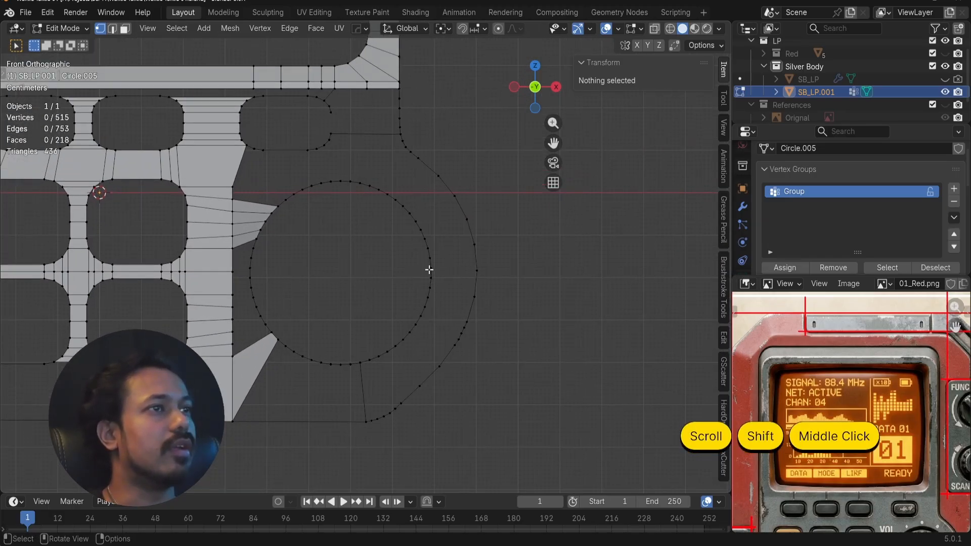
# - Connect the circle's rightmost vertex to the outer outline's rightmost vertex with an edge
pyautogui.click(429, 269)
pyautogui.keyDown('shift'); pyautogui.click(477, 271); pyautogui.keyUp('shift')
pyautogui.press('f')
pyautogui.hotkey('alt', 'a')
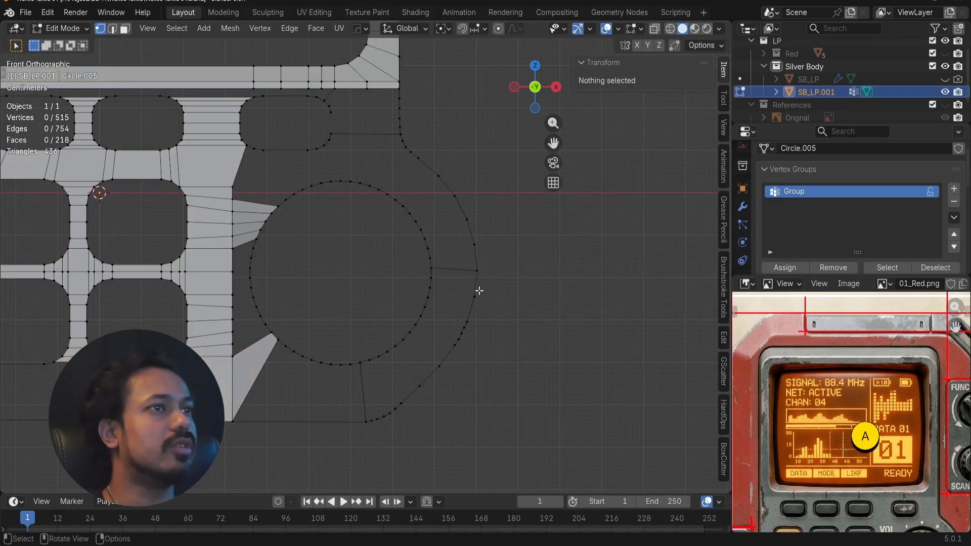
# - Fill a four-sided face between the circle and outer outline, just below the new connecting edge
pyautogui.click(430, 269)
pyautogui.keyDown('shift'); pyautogui.click(477, 271); pyautogui.keyUp('shift')
pyautogui.keyDown('shift'); pyautogui.click(474, 296); pyautogui.keyUp('shift')
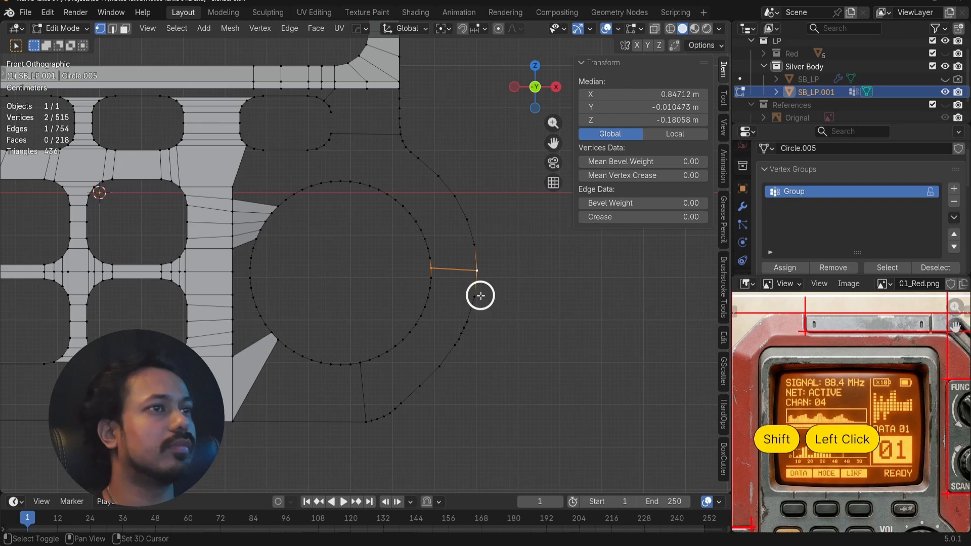
pyautogui.keyDown('shift'); pyautogui.click(436, 272); pyautogui.keyUp('shift')
pyautogui.keyDown('shift'); pyautogui.click(432, 279); pyautogui.keyUp('shift')
pyautogui.keyDown('shift'); pyautogui.click(433, 269); pyautogui.keyUp('shift')
pyautogui.press('f')
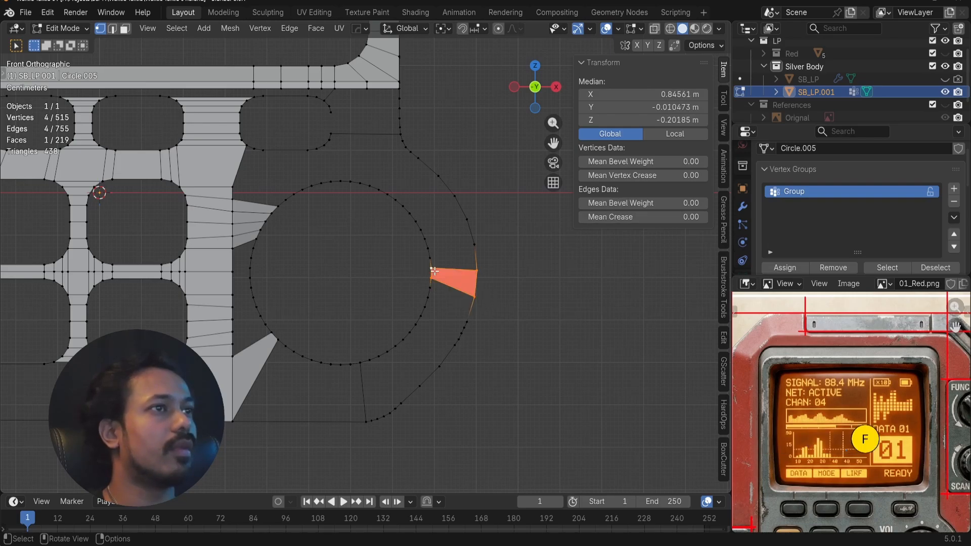
pyautogui.hotkey('alt', 'a')
pyautogui.hotkey('ctrl', 'z')
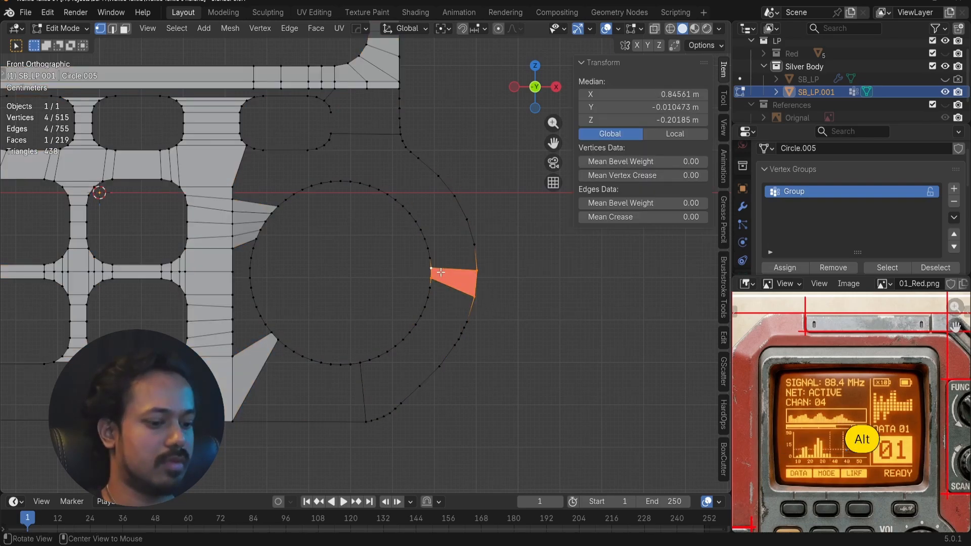
# - Fill a narrow four-sided face from the circle's upper-right edge to the outline's inner rounded corner
pyautogui.click(394, 213)
pyautogui.scroll(3, 394, 213)
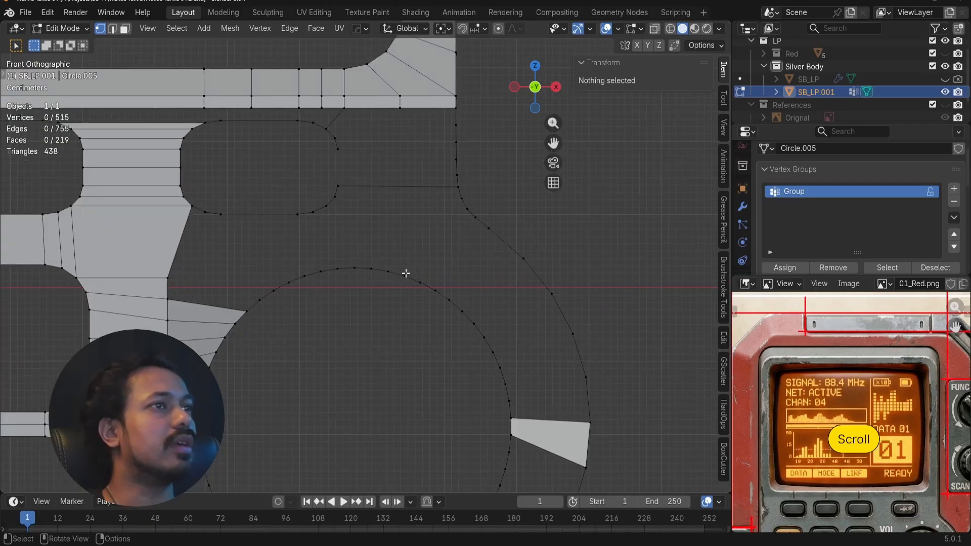
pyautogui.click(405, 276)
pyautogui.keyDown('shift'); pyautogui.click(464, 213); pyautogui.keyUp('shift')
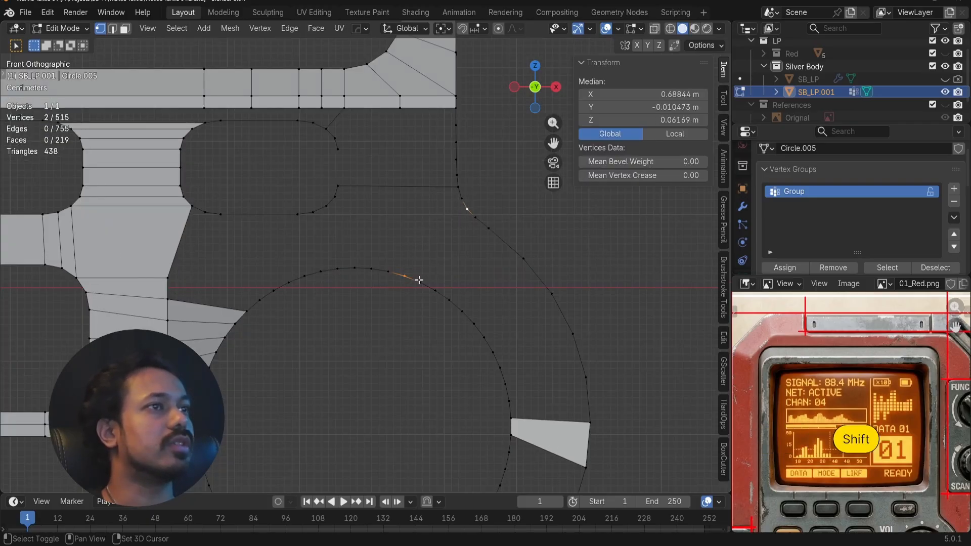
pyautogui.keyDown('shift'); pyautogui.click(419, 277); pyautogui.keyUp('shift')
pyautogui.keyDown('shift'); pyautogui.click(481, 211); pyautogui.keyUp('shift')
pyautogui.press('f')
pyautogui.press('a')
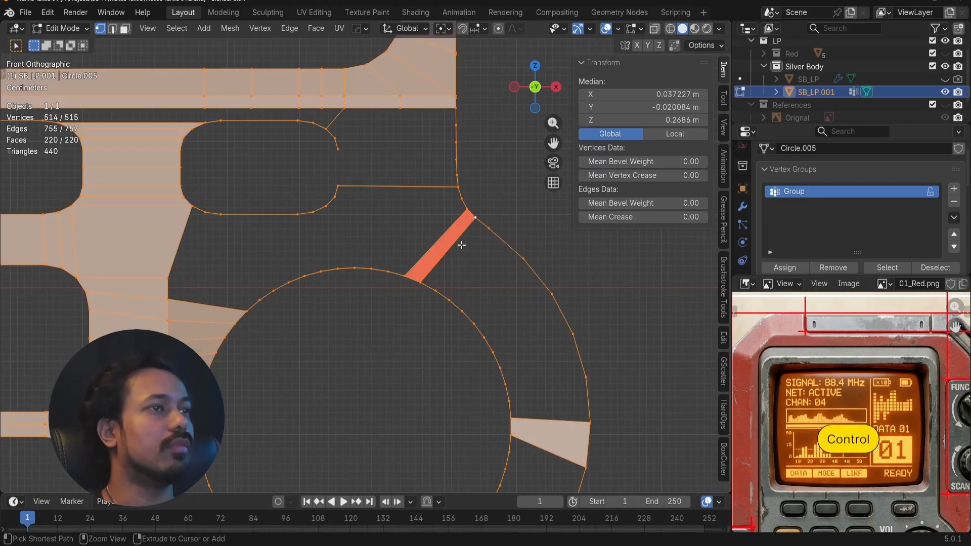
pyautogui.hotkey('ctrl', 'z')
pyautogui.hotkey('alt', 'n')
pyautogui.click(461, 245)
pyautogui.hotkey('alt', 'a')
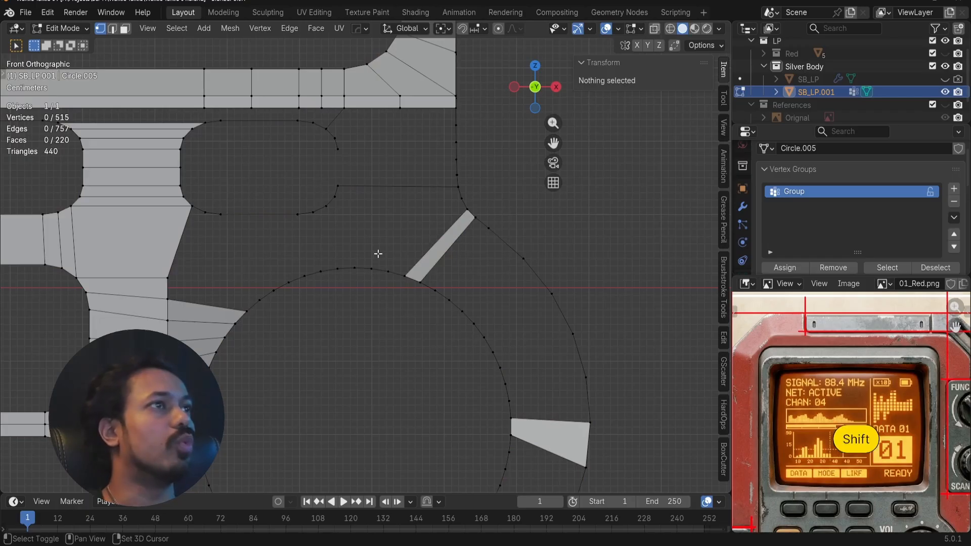
# - Fill a four-sided face between the circle's top edge and the edge joining the last small button hole to the outline
pyautogui.keyDown('shift'); pyautogui.moveTo(379, 253); pyautogui.dragTo(453, 256, button='middle'); pyautogui.keyUp('shift')
pyautogui.click(426, 201)
pyautogui.keyDown('shift'); pyautogui.click(434, 258); pyautogui.keyUp('shift')
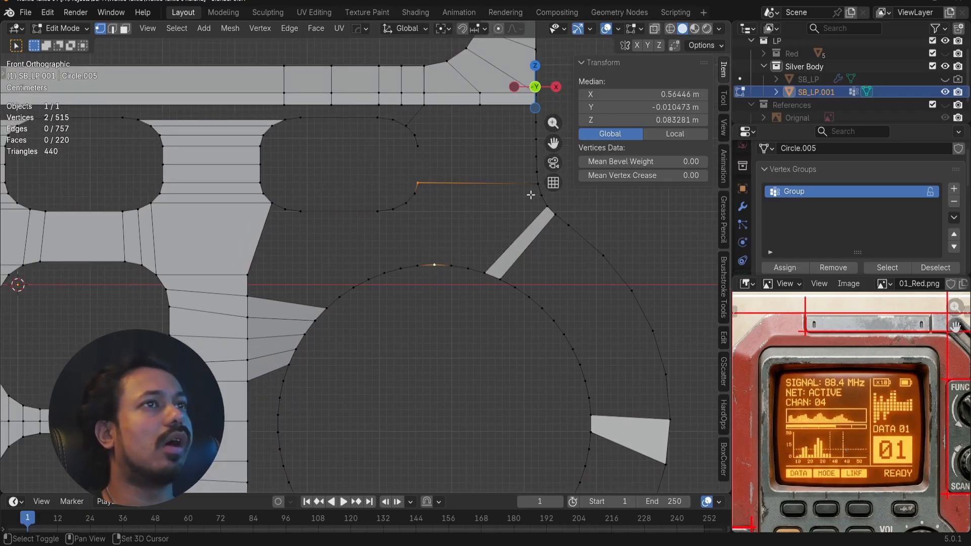
pyautogui.keyDown('shift'); pyautogui.click(448, 258); pyautogui.keyUp('shift')
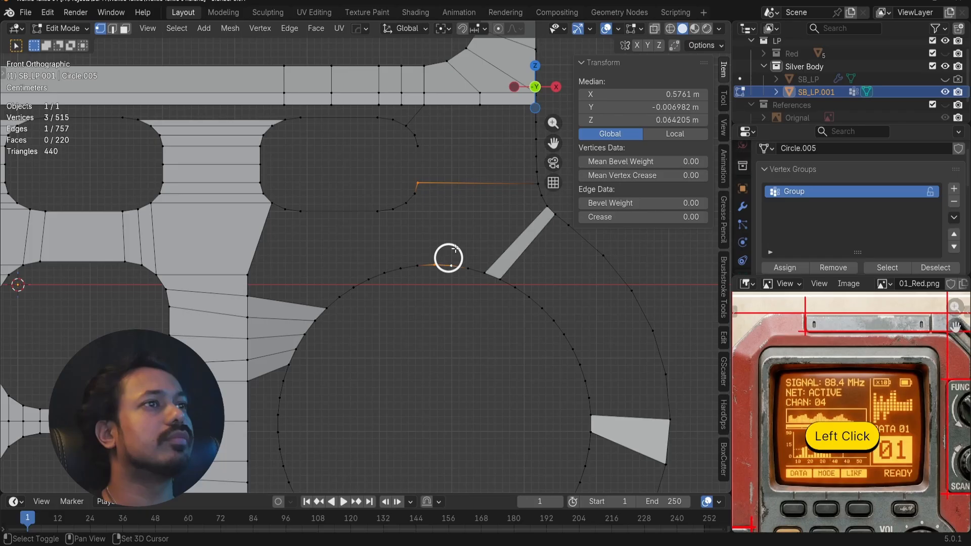
pyautogui.keyDown('shift'); pyautogui.click(532, 185); pyautogui.keyUp('shift')
pyautogui.press('f')
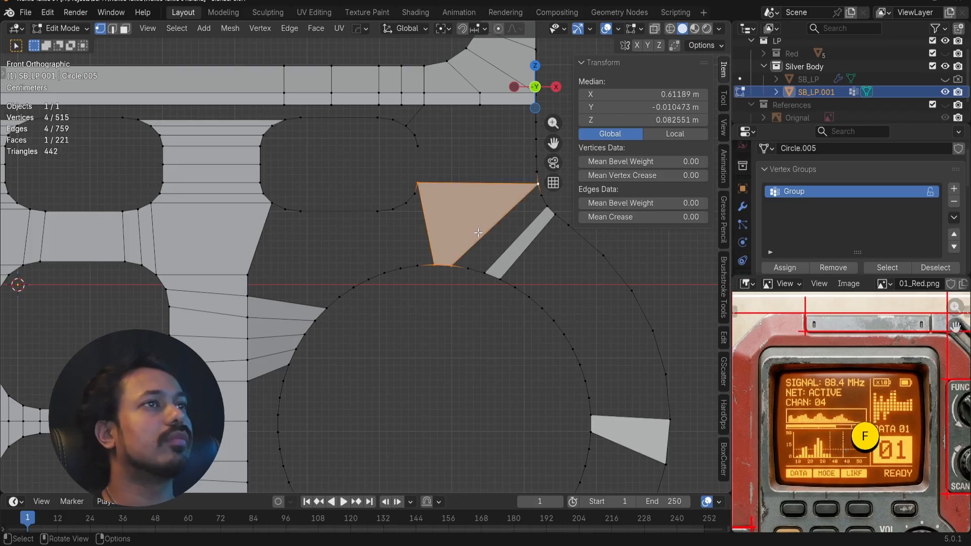
pyautogui.hotkey('alt', 'a')
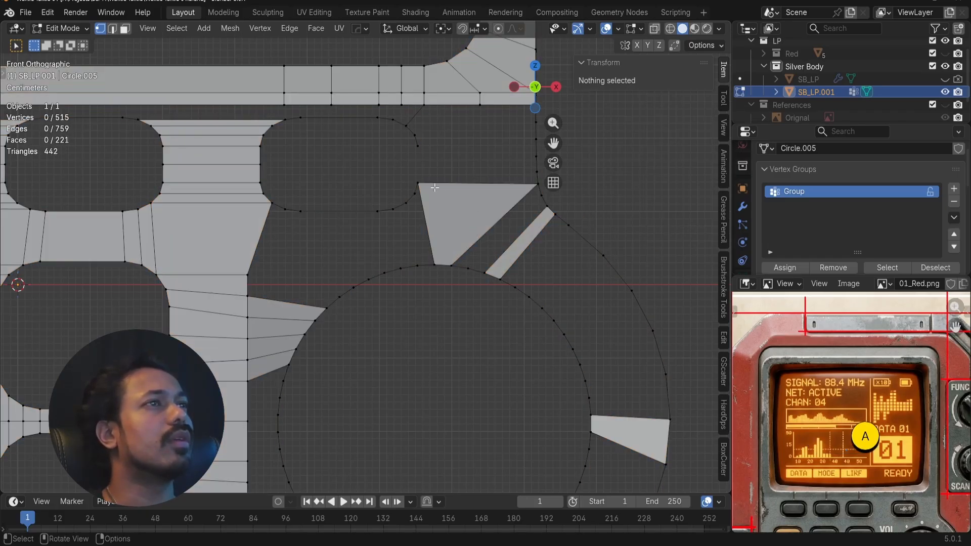
pyautogui.press('a')
pyautogui.hotkey('alt', 'a')
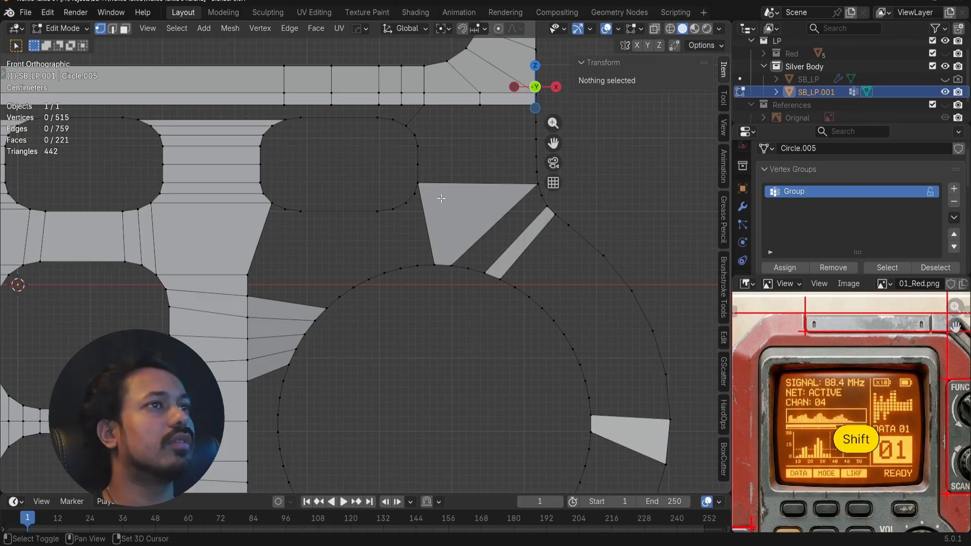
# - Fill the gap between the large face and the narrow corner face with two four-sided faces
pyautogui.keyDown('shift'); pyautogui.moveTo(441, 198); pyautogui.dragTo(466, 201, button='middle'); pyautogui.keyUp('shift')
pyautogui.click(412, 226)
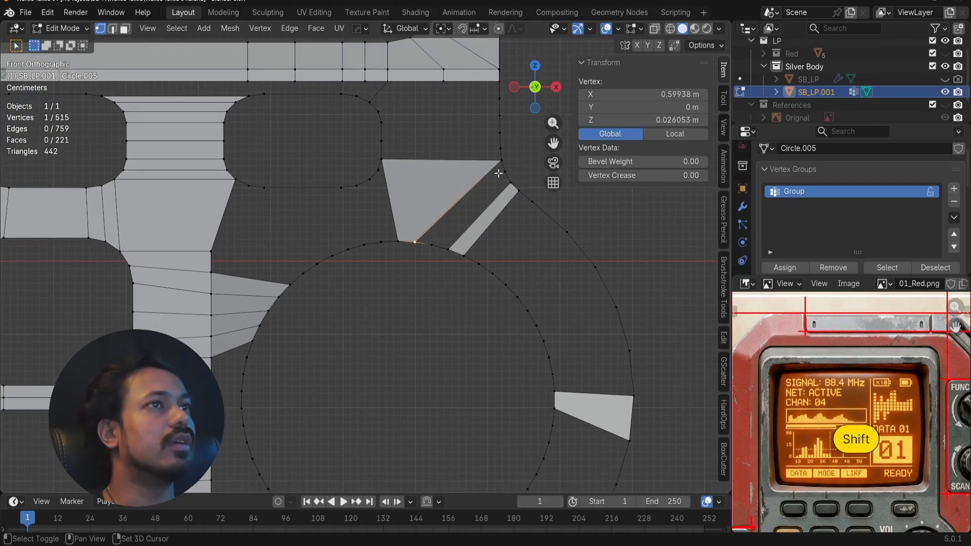
pyautogui.keyDown('shift'); pyautogui.click(503, 169); pyautogui.keyUp('shift')
pyautogui.keyDown('shift'); pyautogui.click(505, 172); pyautogui.keyUp('shift')
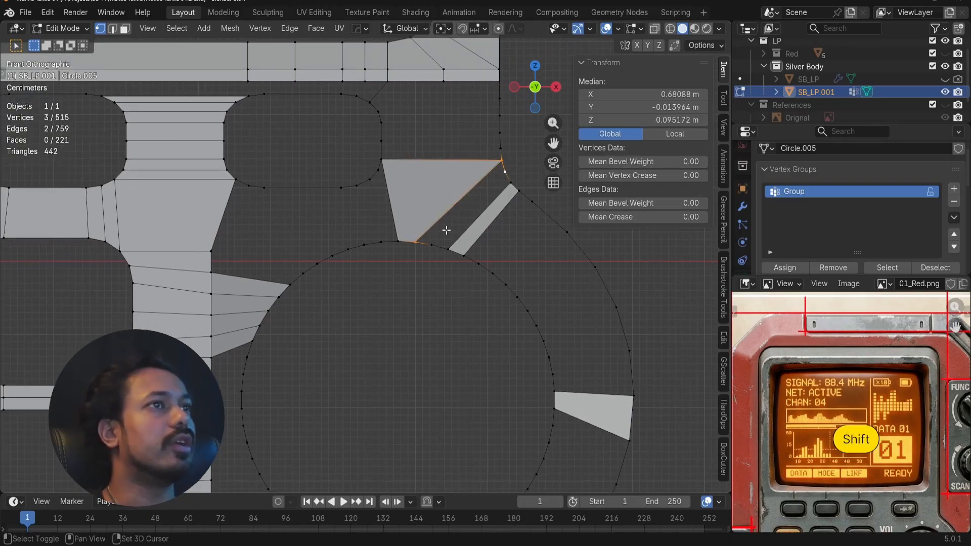
pyautogui.press('f')
pyautogui.keyDown('shift'); pyautogui.click(434, 245); pyautogui.keyUp('shift')
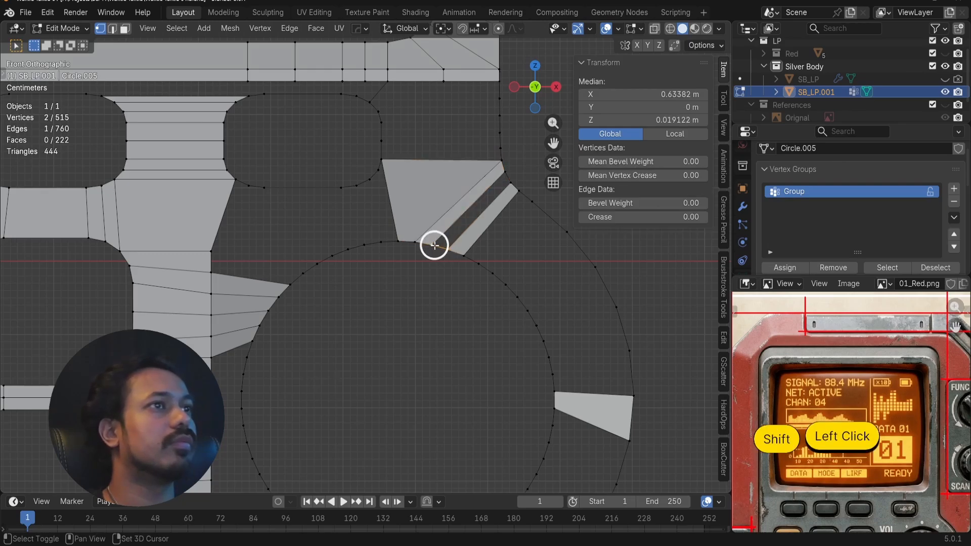
pyautogui.press('f')
pyautogui.hotkey('alt', 'a')
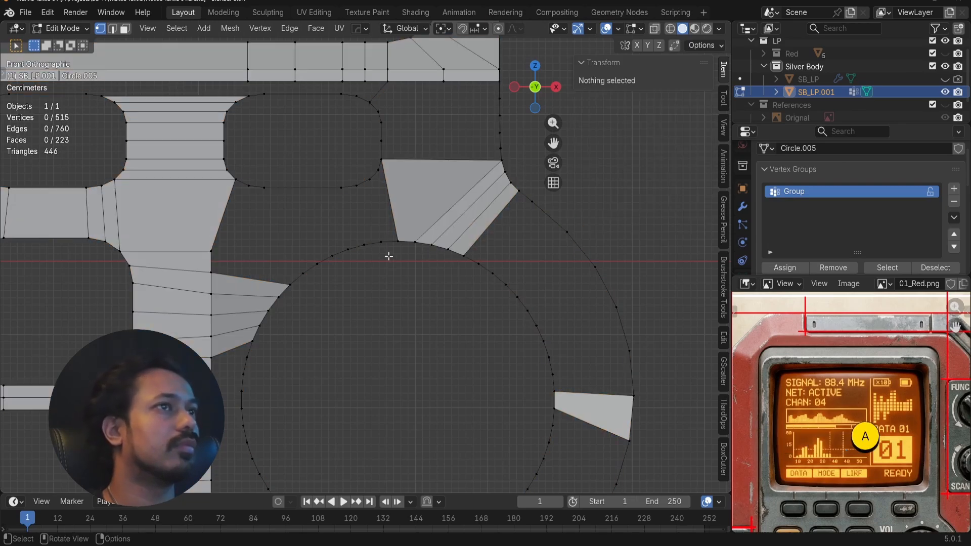
# - Fill the next face between the small button hole's lower corner and the circle's top, on the keypad side
pyautogui.click(379, 175)
pyautogui.keyDown('shift'); pyautogui.click(383, 245); pyautogui.keyUp('shift')
pyautogui.keyDown('shift'); pyautogui.click(399, 237); pyautogui.keyUp('shift')
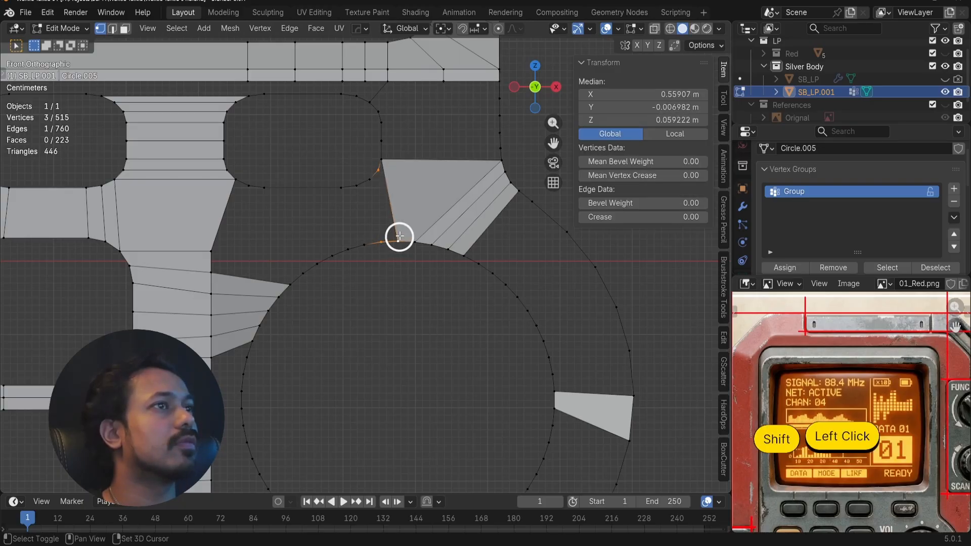
pyautogui.press('f')
pyautogui.hotkey('alt', 'a')
pyautogui.scroll(-3, 392, 184)
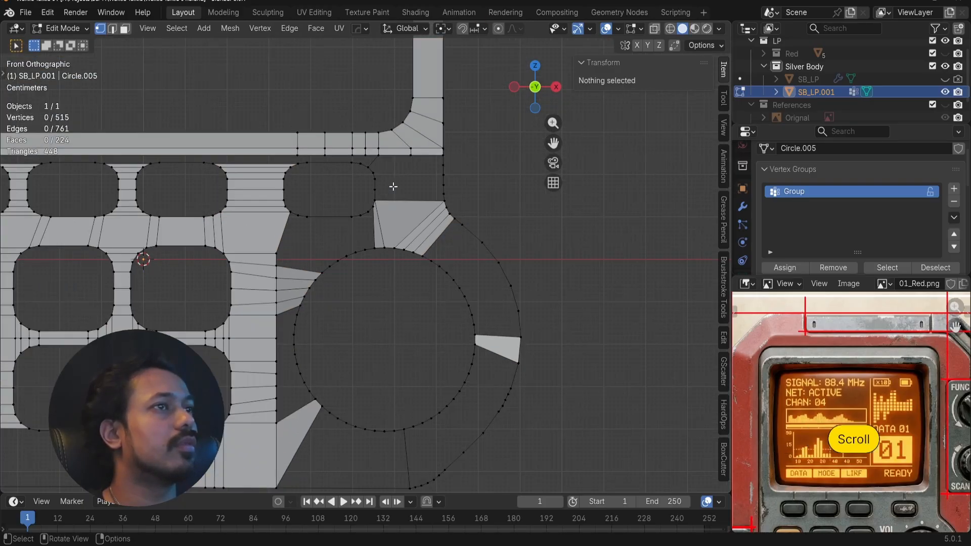
pyautogui.scroll(3, 399, 218)
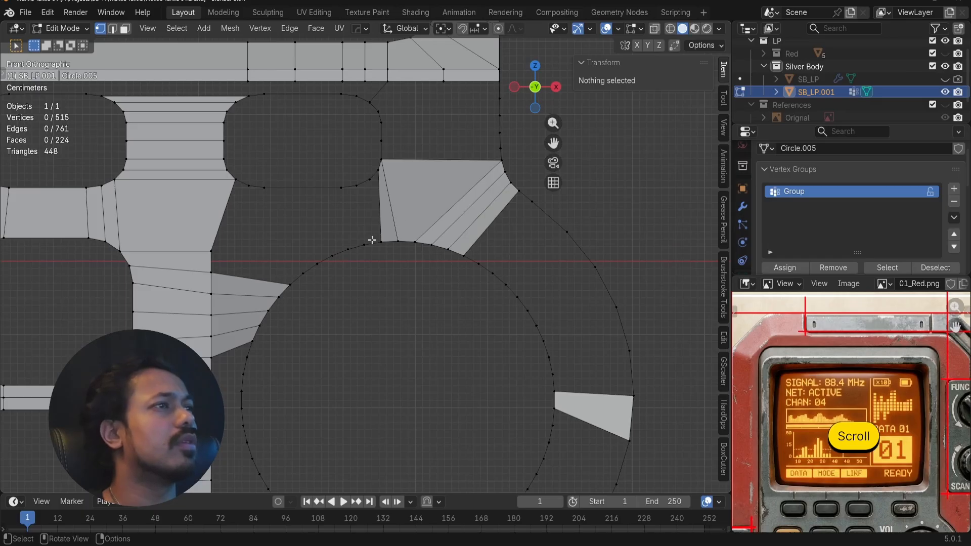
# - Continue the strip with two more faces between the button hole's rounded corner and the circle
pyautogui.click(263, 192)
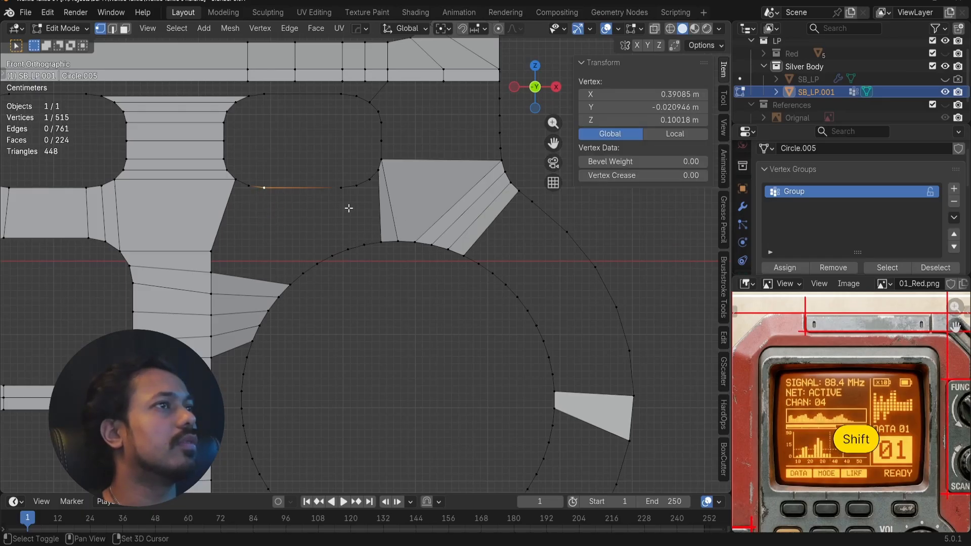
pyautogui.click(384, 177)
pyautogui.keyDown('shift'); pyautogui.click(388, 240); pyautogui.keyUp('shift')
pyautogui.press('f')
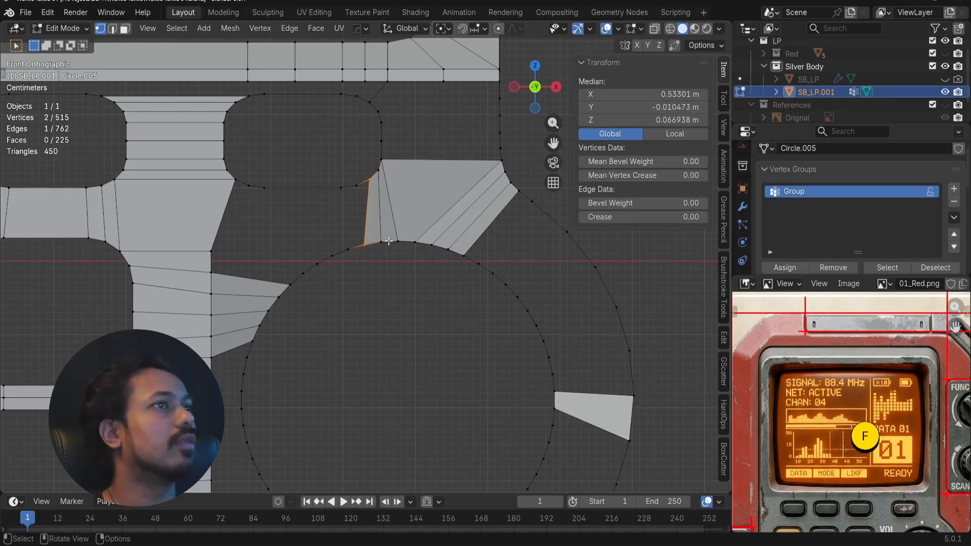
pyautogui.press('f')
# - Try to continue the face strip along the button hole's lower edge toward the keypad, and undo those extra faces
pyautogui.press('f')
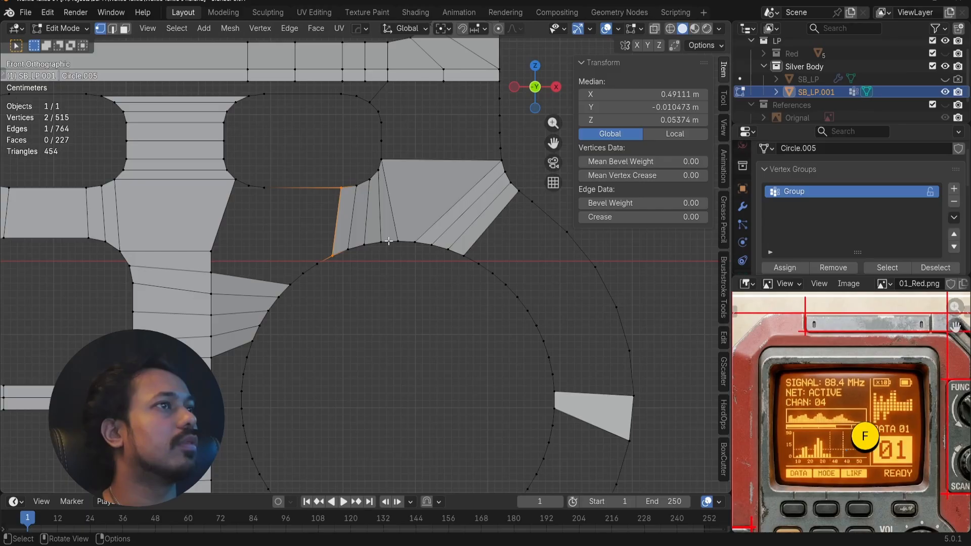
pyautogui.press('f')
pyautogui.press('f')
pyautogui.press('f')
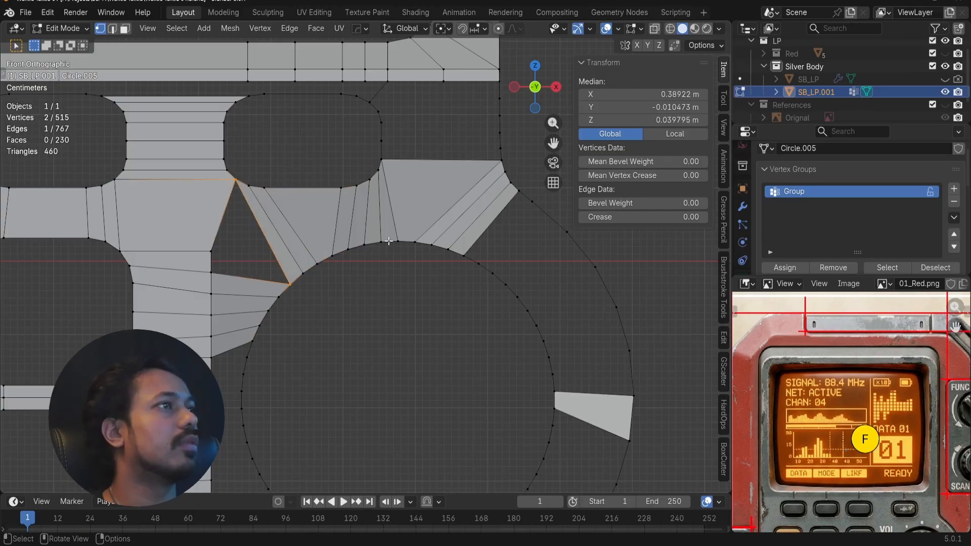
pyautogui.hotkey('ctrl', 'z')
pyautogui.hotkey('ctrl', 'z')
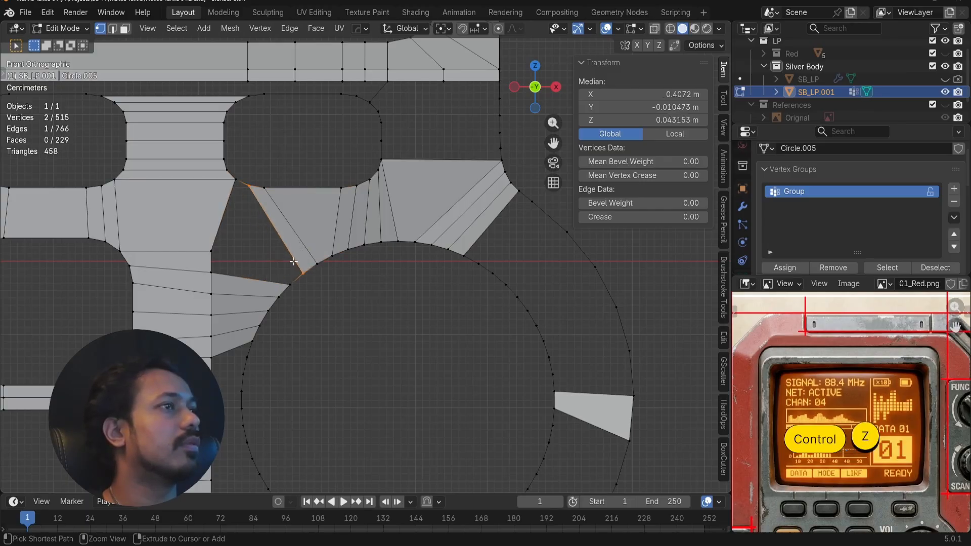
pyautogui.hotkey('ctrl', 'z')
pyautogui.hotkey('ctrl', 'z')
# - Connect the keypad-side end of the small button hole's straight lower edge to the circle's upper-left vertex with an edge
pyautogui.click(211, 252)
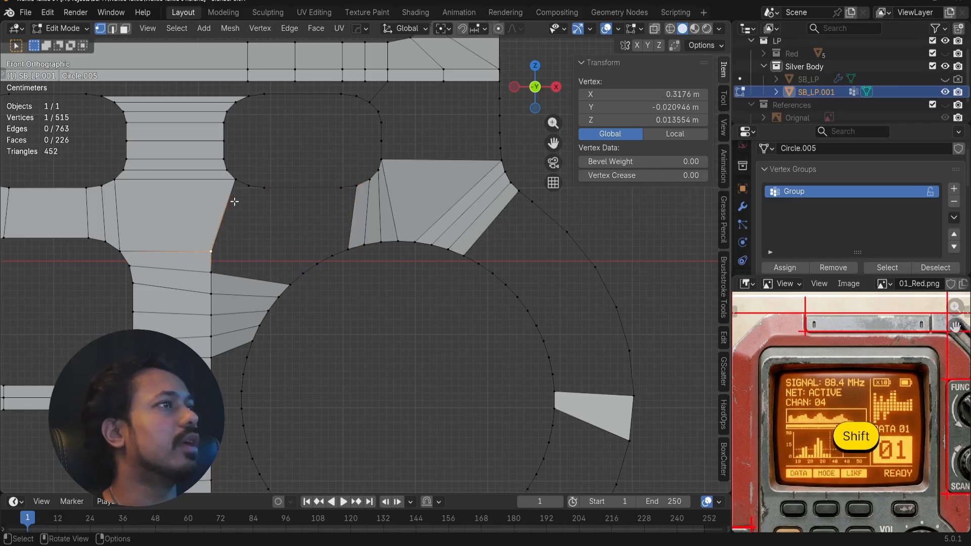
pyautogui.click(266, 190)
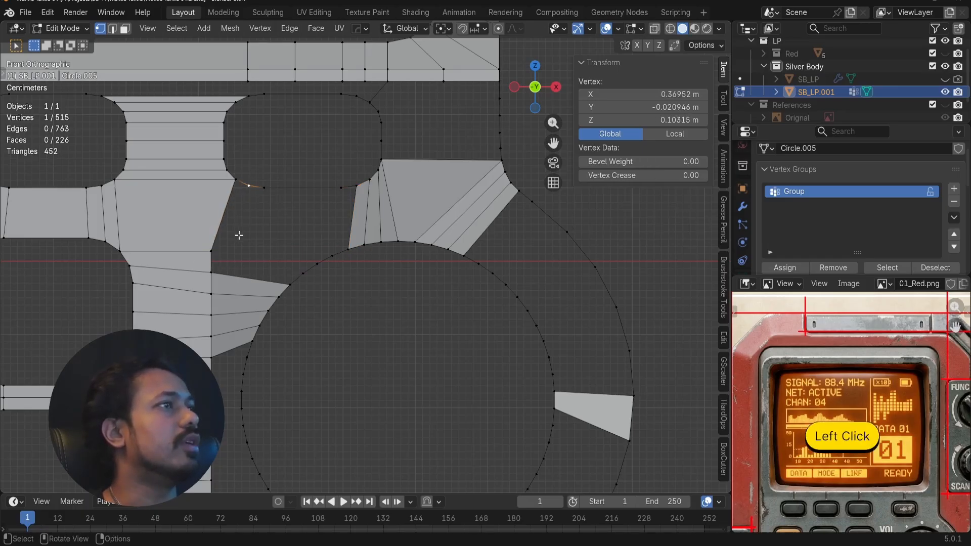
pyautogui.scroll(-3, 237, 259)
pyautogui.keyDown('shift'); pyautogui.moveTo(291, 290); pyautogui.dragTo(290, 265, button='middle'); pyautogui.keyUp('shift')
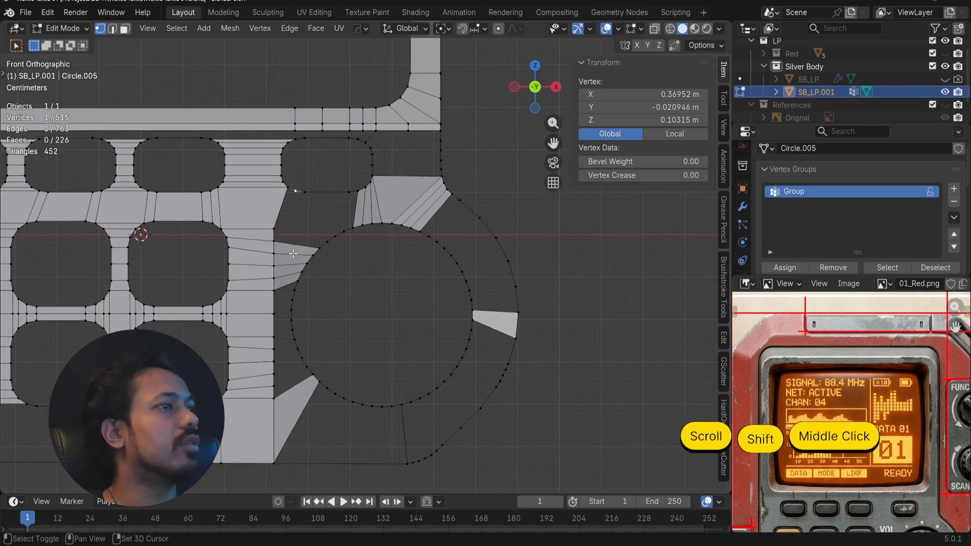
pyautogui.scroll(2, 291, 285)
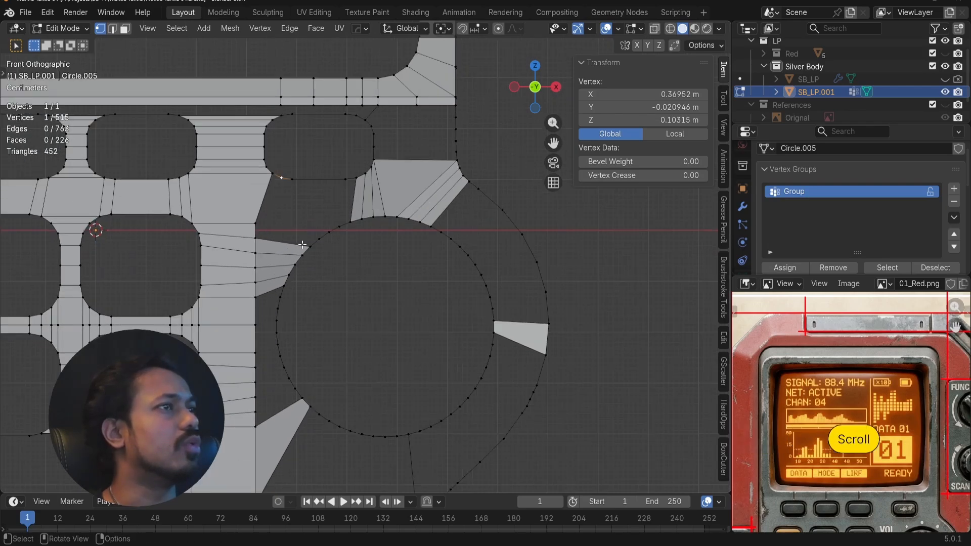
pyautogui.keyDown('shift'); pyautogui.click(288, 267); pyautogui.keyUp('shift')
pyautogui.press('j')
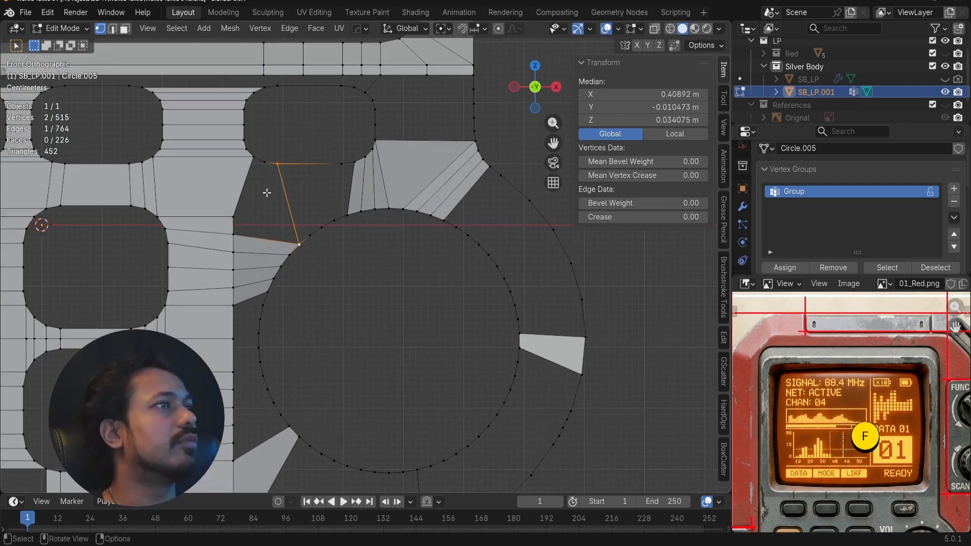
# - Add one centred loop cut through the keypad-side face strip and another through the lower wedge face beside the circle
pyautogui.hotkey('ctrl', 'r')
pyautogui.rightClick(259, 263)
pyautogui.hotkey('ctrl', 'r')
pyautogui.click(258, 434)
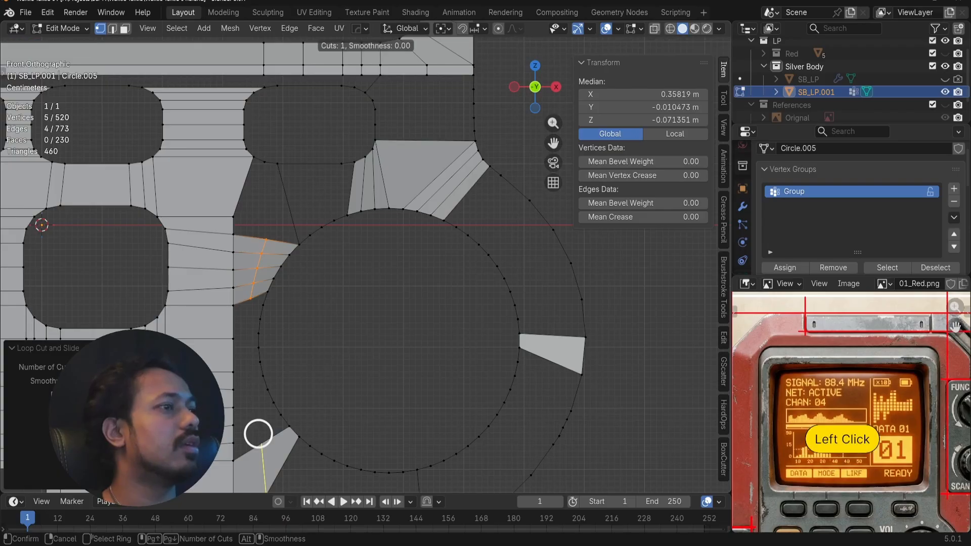
pyautogui.rightClick(258, 433)
# - Connect the upper strip's lowest loop-cut vertex to the lower wedge's top loop-cut vertex with an edge
pyautogui.keyDown('shift'); pyautogui.moveTo(258, 428); pyautogui.dragTo(268, 308, button='middle'); pyautogui.keyUp('shift')
pyautogui.click(272, 318)
pyautogui.keyDown('shift'); pyautogui.click(261, 182); pyautogui.keyUp('shift')
pyautogui.press('f')
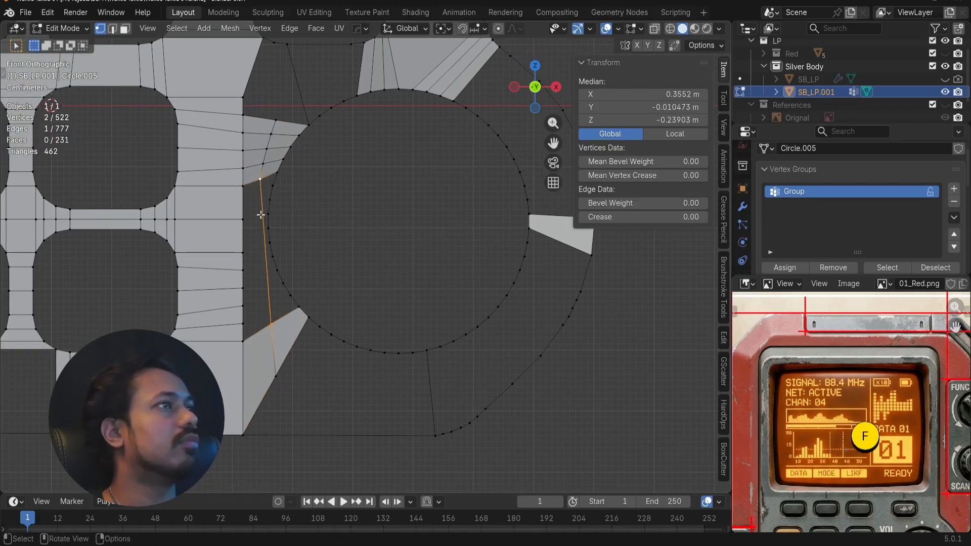
# - Connect the strip's topmost loop-cut vertex to the adjacent vertex on the small button hole's lower corner with an edge
pyautogui.keyDown('shift'); pyautogui.moveTo(272, 247); pyautogui.dragTo(268, 330, button='middle'); pyautogui.keyUp('shift')
pyautogui.click(272, 205)
pyautogui.keyDown('shift'); pyautogui.click(271, 127); pyautogui.keyUp('shift')
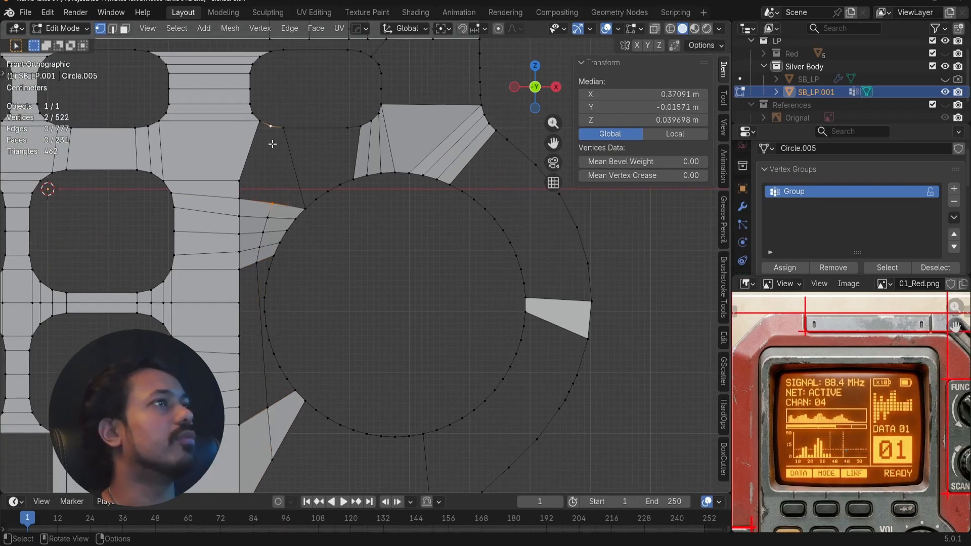
pyautogui.press('f')
pyautogui.press('a')
pyautogui.press('a')
# - Add a vertex to the panel's bottom outline edge and move it along X until it sits below the wedge's cut
pyautogui.keyDown('shift'); pyautogui.moveTo(266, 180); pyautogui.dragTo(260, 285, button='middle'); pyautogui.keyUp('shift')
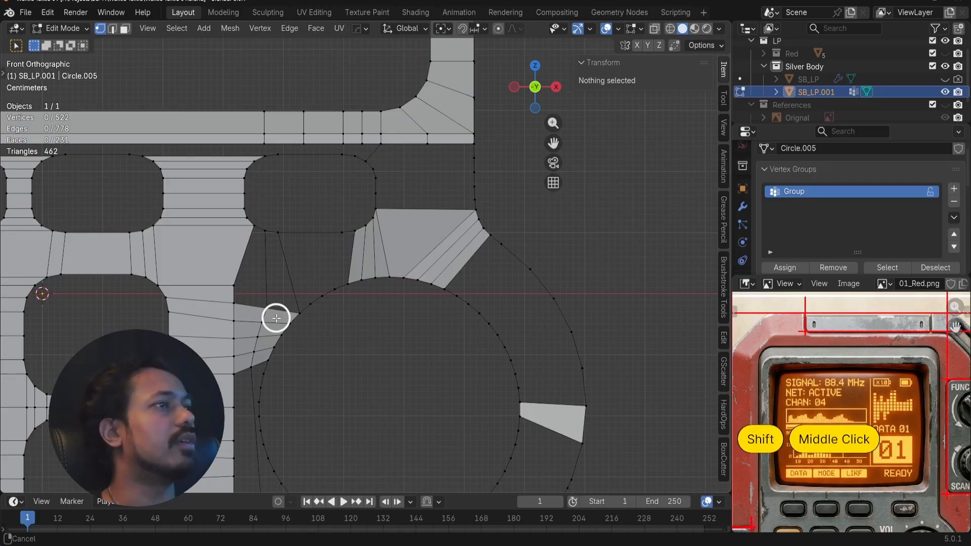
pyautogui.keyDown('shift'); pyautogui.moveTo(275, 319); pyautogui.dragTo(266, 276, button='middle'); pyautogui.keyUp('shift')
pyautogui.scroll(-1, 310, 412)
pyautogui.keyDown('shift'); pyautogui.moveTo(310, 412); pyautogui.dragTo(316, 348, button='middle'); pyautogui.keyUp('shift')
pyautogui.hotkey('ctrl', 'r')
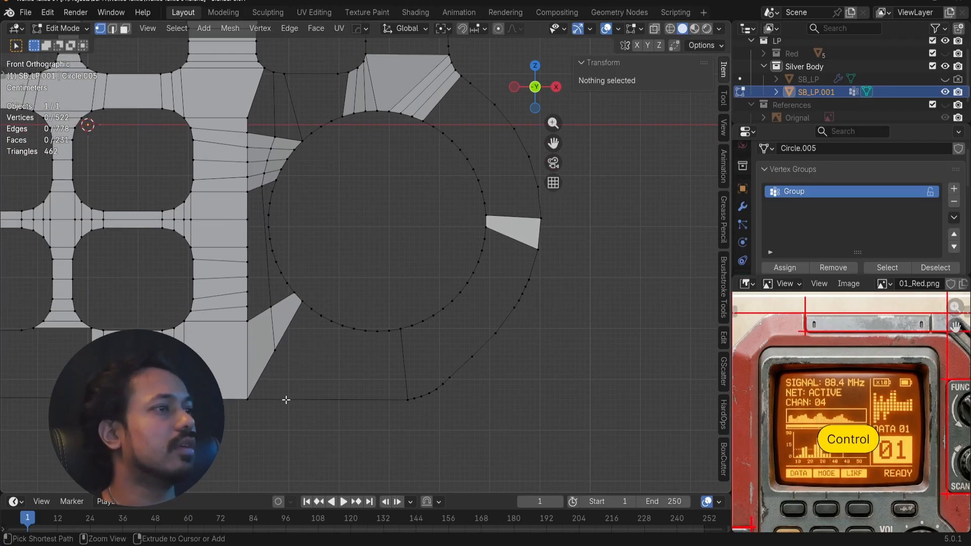
pyautogui.click(281, 405)
pyautogui.press('g')
pyautogui.press('x')
pyautogui.click(233, 420)
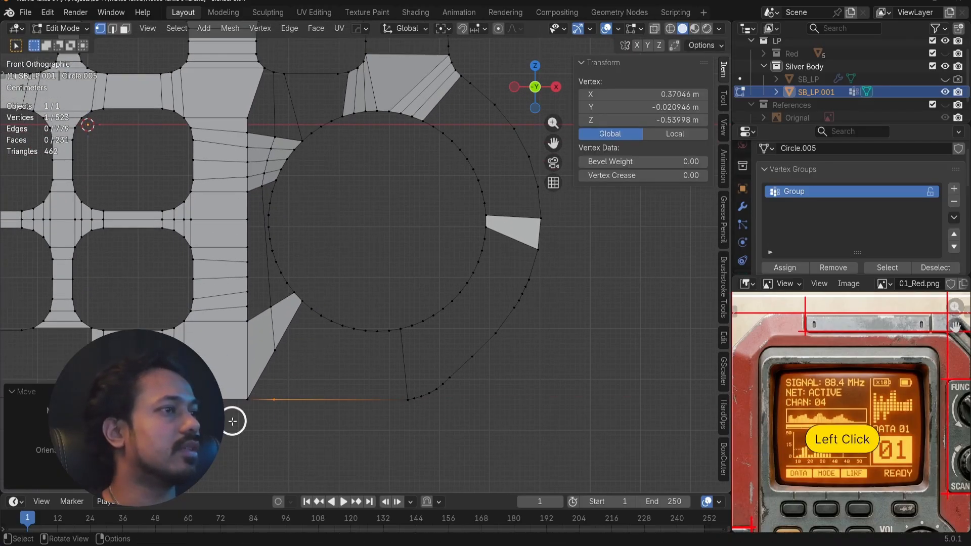
# - Merge the wedge's lower loop-cut vertex into the new vertex on the panel's bottom edge
pyautogui.click(269, 377)
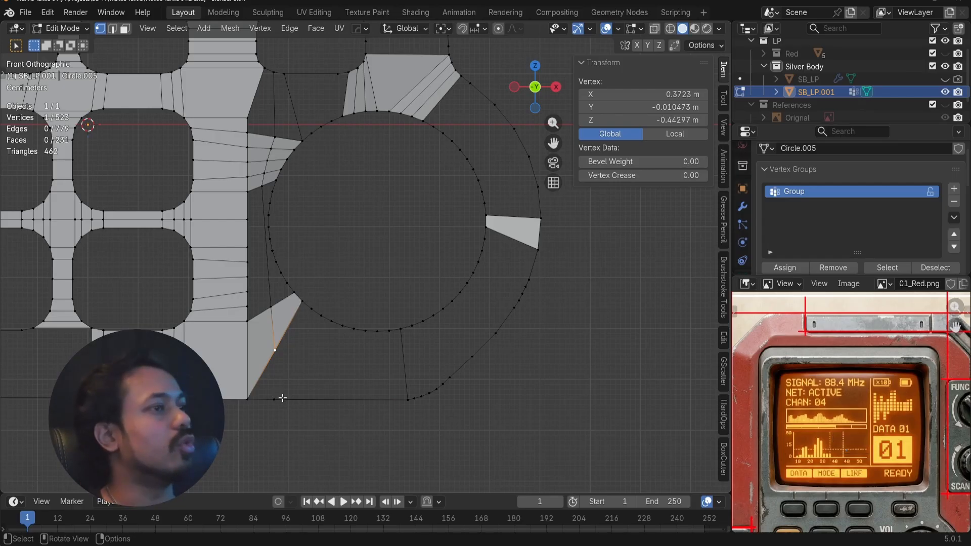
pyautogui.keyDown('shift'); pyautogui.click(276, 398); pyautogui.keyUp('shift')
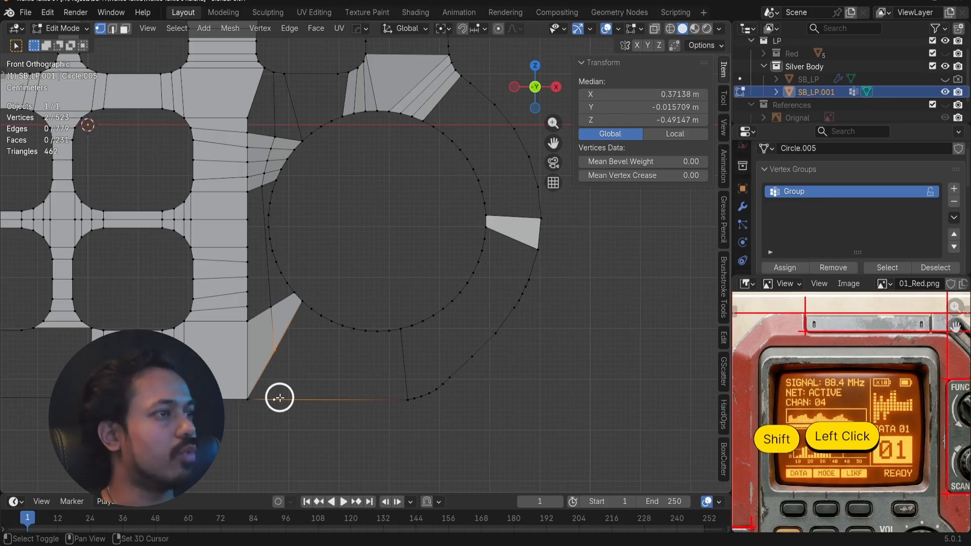
pyautogui.press('m')
pyautogui.click(269, 444)
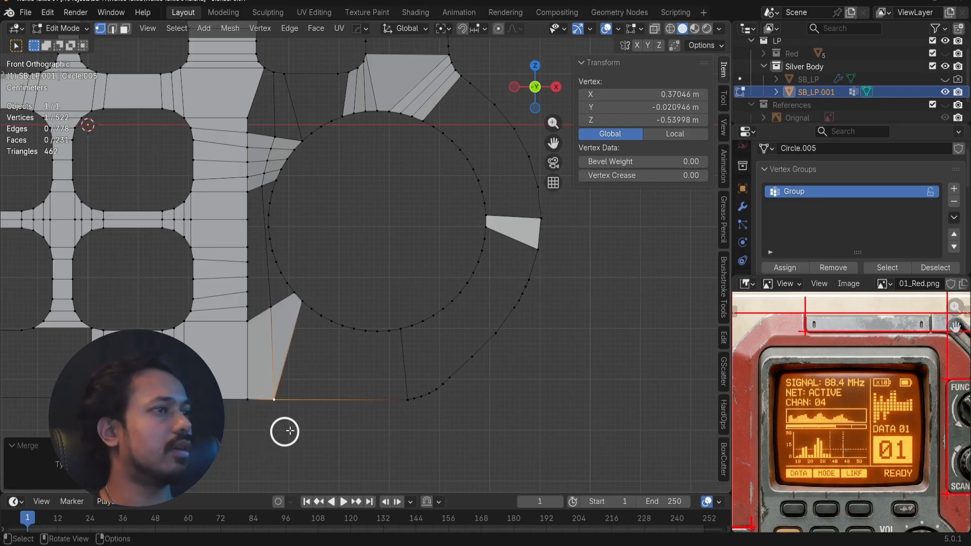
pyautogui.press('a')
pyautogui.press('a')
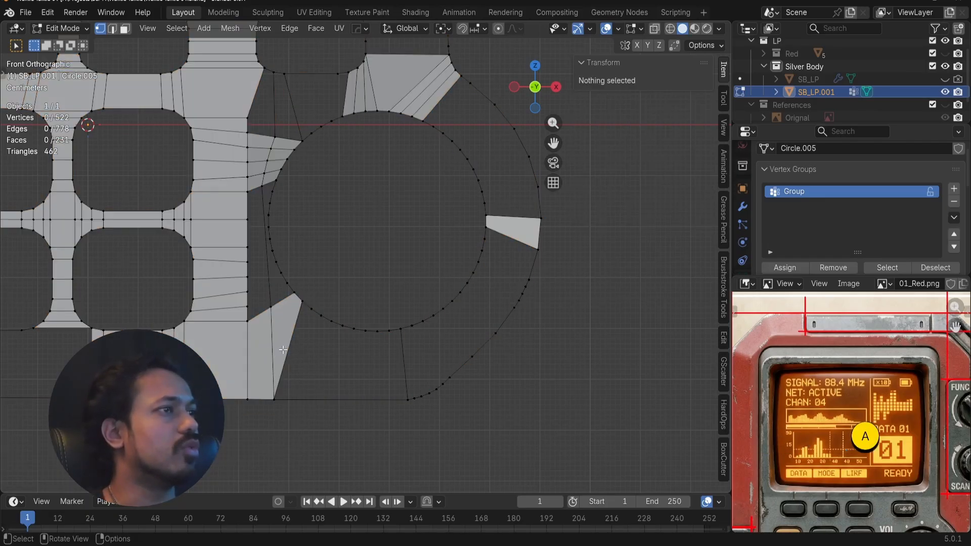
# - Fill the next face between the small button hole's lower rounded corner and the circle, extending the upper strip toward the keypad
pyautogui.keyDown('shift'); pyautogui.moveTo(282, 349); pyautogui.dragTo(302, 344, button='middle'); pyautogui.keyUp('shift')
pyautogui.scroll(3, 274, 332)
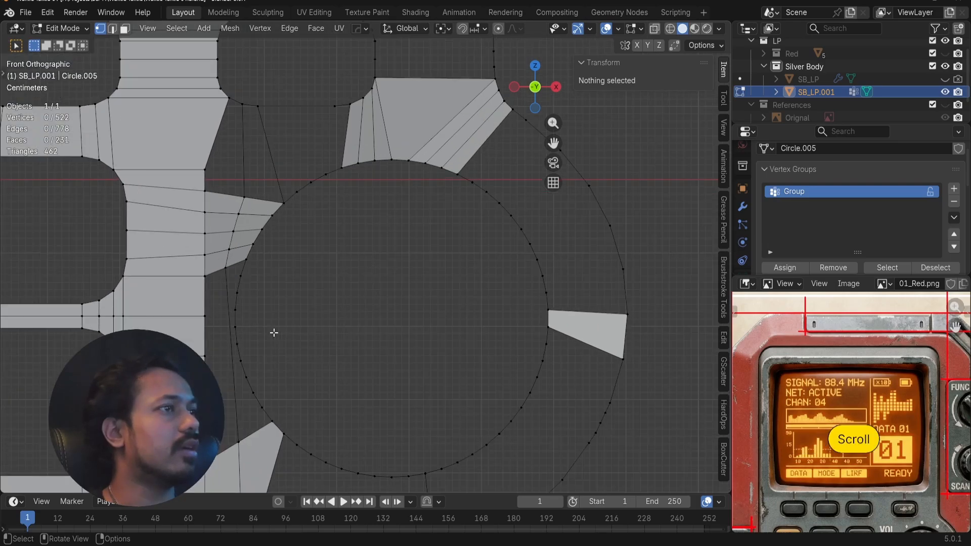
pyautogui.keyDown('shift'); pyautogui.moveTo(301, 238); pyautogui.dragTo(318, 329, button='middle'); pyautogui.keyUp('shift')
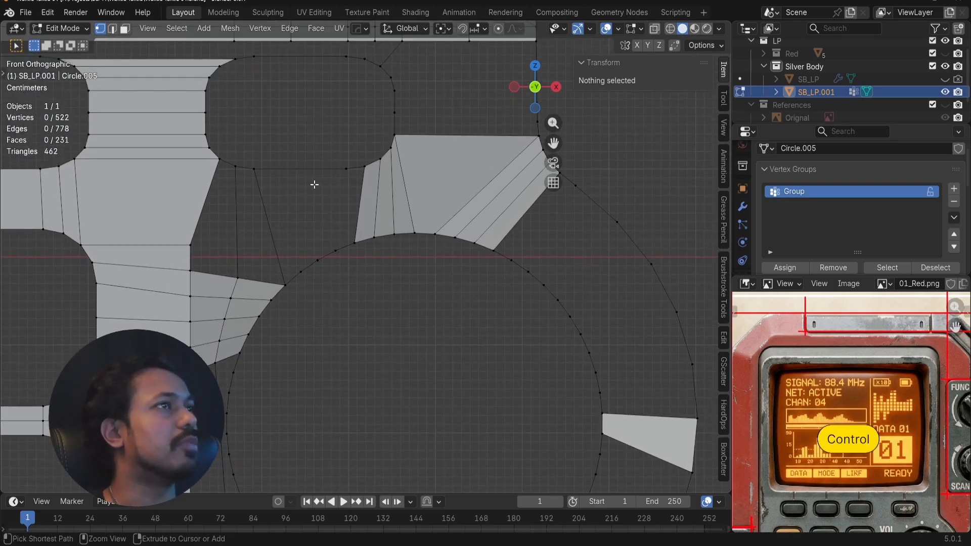
pyautogui.keyDown('shift'); pyautogui.moveTo(314, 184); pyautogui.dragTo(302, 224, button='middle'); pyautogui.keyUp('shift')
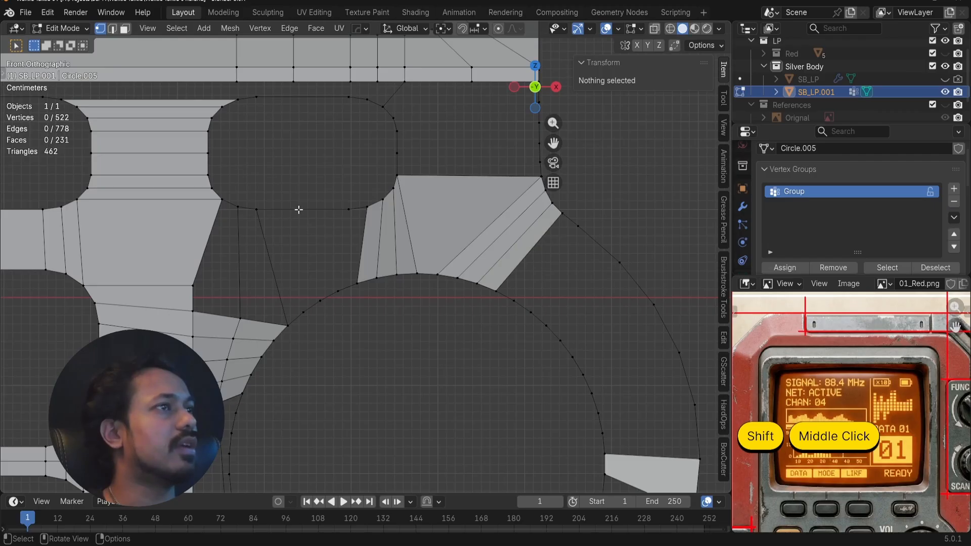
pyautogui.click(346, 210)
pyautogui.keyDown('shift'); pyautogui.click(341, 291); pyautogui.keyUp('shift')
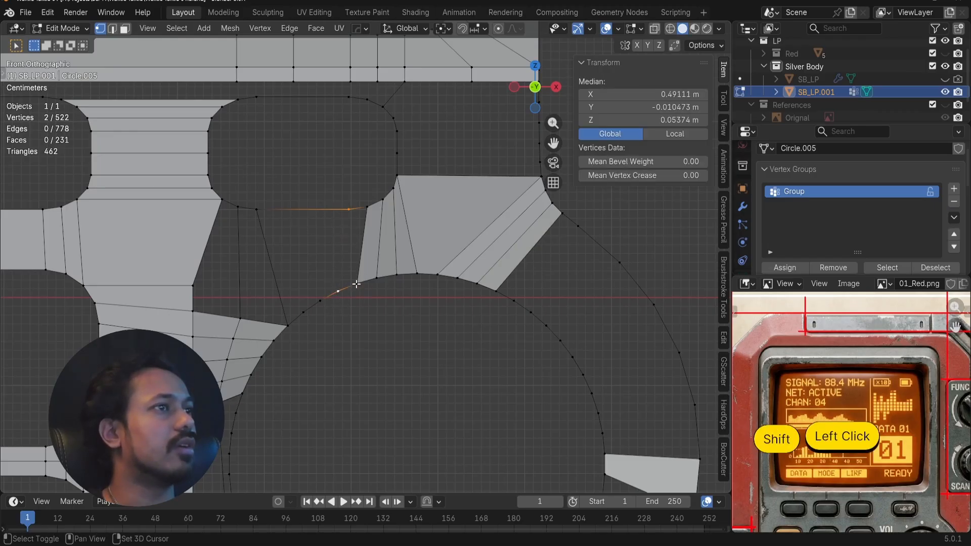
pyautogui.keyDown('shift'); pyautogui.click(356, 284); pyautogui.keyUp('shift')
pyautogui.press('f')
pyautogui.press('a')
pyautogui.press('a')
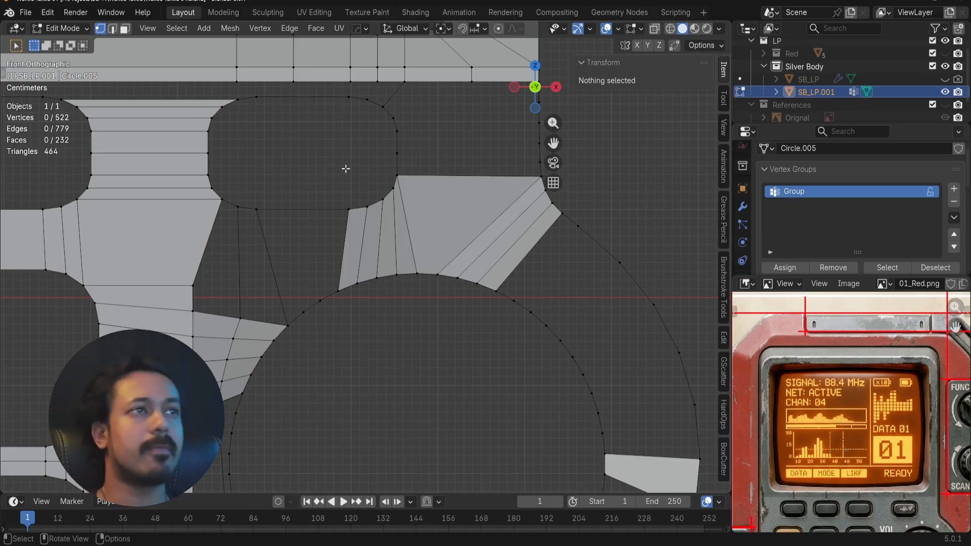
# - Subdivide the small button hole's straight lower edge with two evenly spaced cuts
pyautogui.hotkey('ctrl', 'r')
pyautogui.scroll(1, 293, 215)
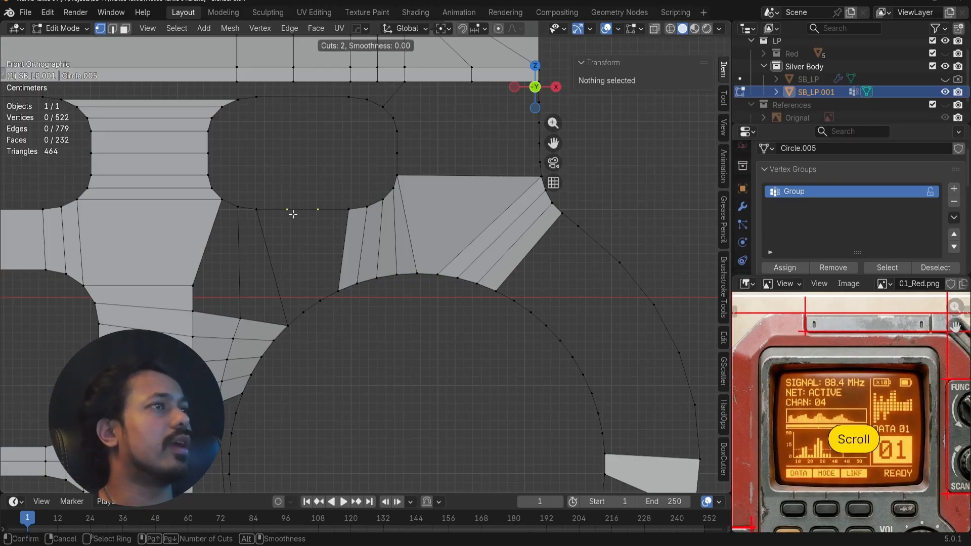
pyautogui.click(292, 215)
# - Fill a quad from the keypad-side end of the button hole's lower edge to the circle, and make its normal face outward
pyautogui.click(257, 210)
pyautogui.keyDown('shift'); pyautogui.click(280, 320); pyautogui.keyUp('shift')
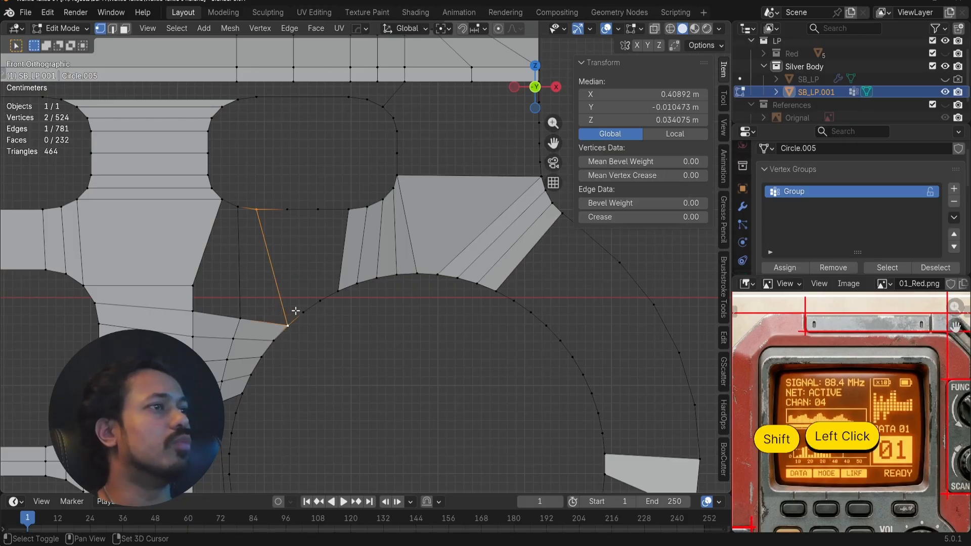
pyautogui.keyDown('shift'); pyautogui.click(299, 311); pyautogui.keyUp('shift')
pyautogui.keyDown('shift'); pyautogui.click(291, 210); pyautogui.keyUp('shift')
pyautogui.press('f')
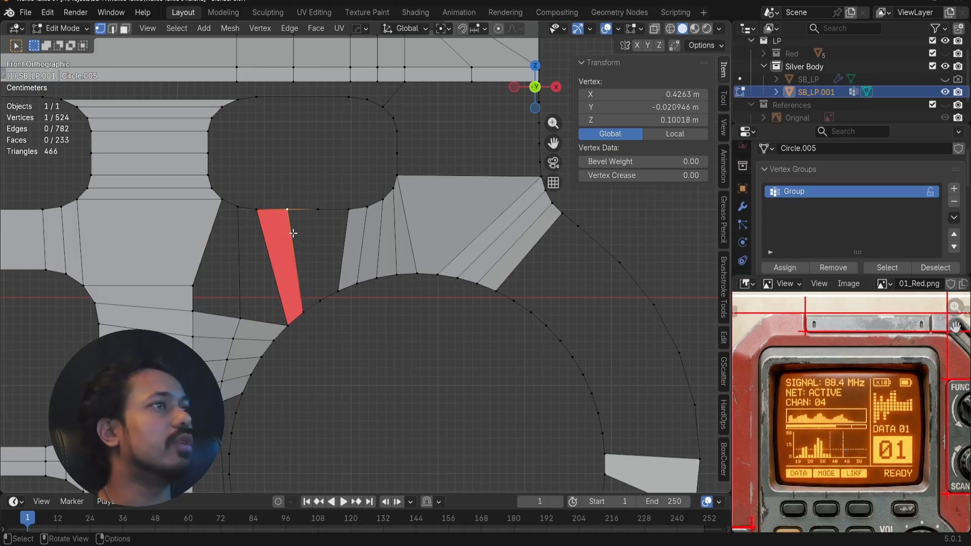
pyautogui.hotkey('ctrl', 'z')
pyautogui.hotkey('ctrl', 'shift', 'z')
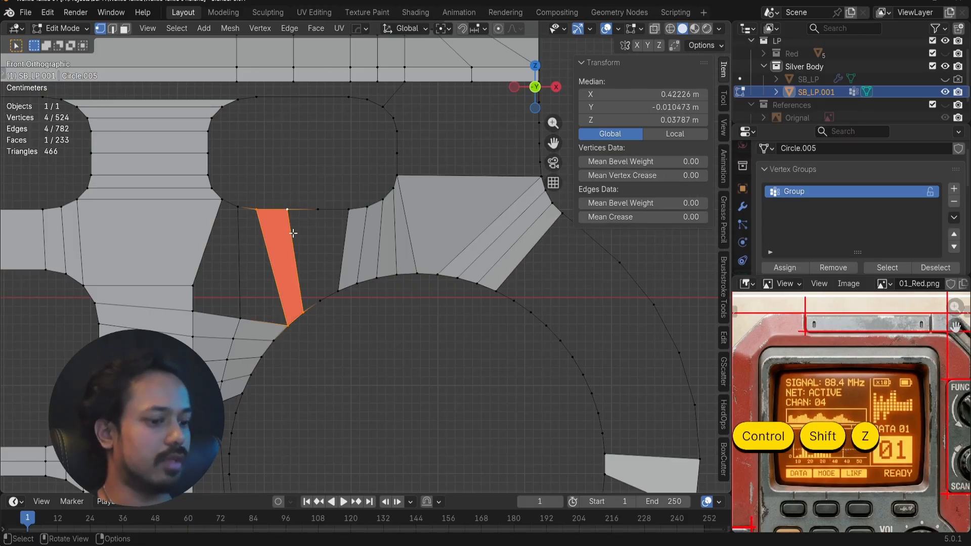
pyautogui.hotkey('alt', 'n')
pyautogui.click(294, 233)
pyautogui.press('a')
pyautogui.press('a')
# - Fill the two remaining faces between the new quad and the strip above the circle
pyautogui.click(290, 219)
pyautogui.keyDown('shift'); pyautogui.click(297, 304); pyautogui.keyUp('shift')
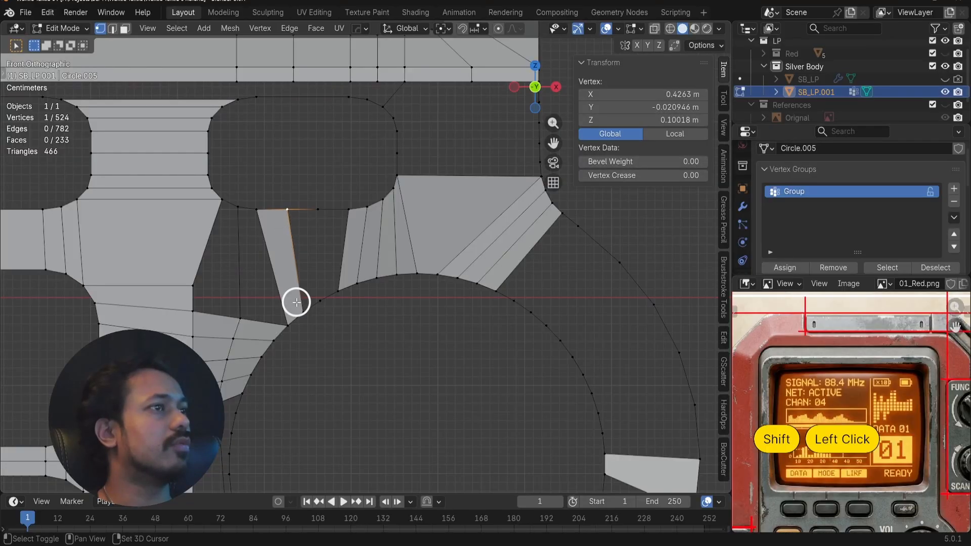
pyautogui.press('f')
pyautogui.press('f')
pyautogui.press('a')
pyautogui.press('a')
pyautogui.scroll(-4, 308, 277)
pyautogui.scroll(-1, 308, 277)
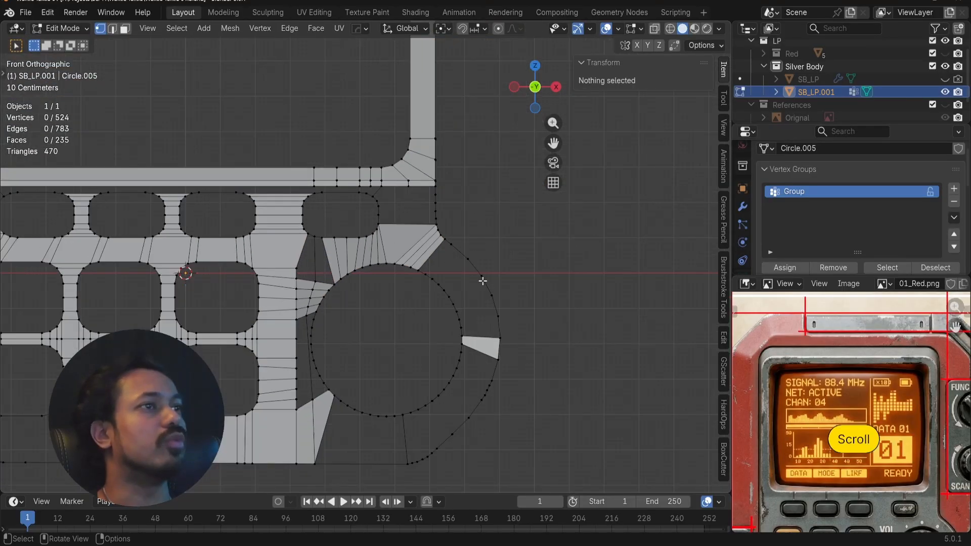
# - Connect a vertex on the circle's upper-right side to the facing vertex on the curved outer outline with an edge
pyautogui.click(441, 241)
pyautogui.keyDown('shift'); pyautogui.click(420, 269); pyautogui.keyUp('shift')
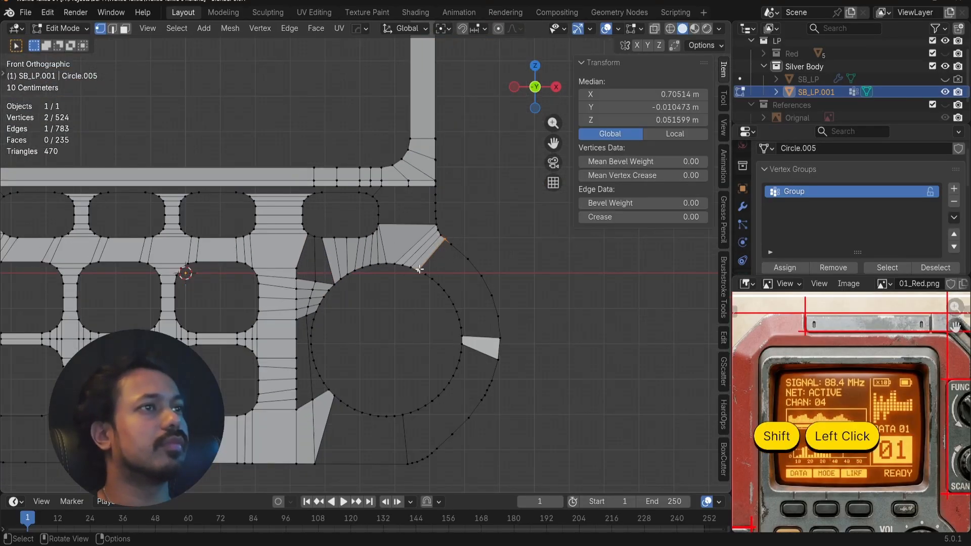
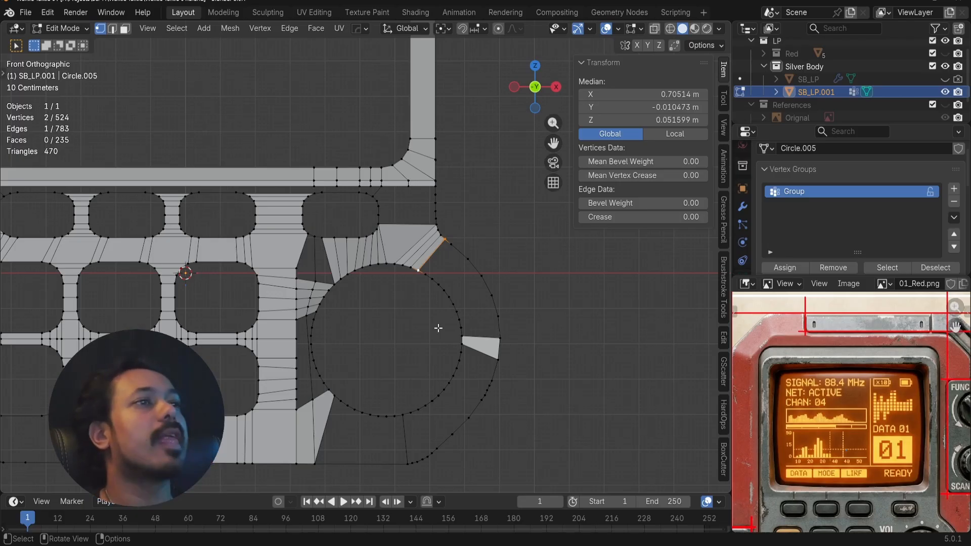
pyautogui.scroll(4, 460, 288)
pyautogui.keyDown('shift'); pyautogui.moveTo(501, 293); pyautogui.dragTo(455, 264, button='middle'); pyautogui.keyUp('shift')
pyautogui.keyDown('shift'); pyautogui.click(508, 264); pyautogui.keyUp('shift')
pyautogui.keyDown('shift'); pyautogui.click(508, 263); pyautogui.keyUp('shift')
pyautogui.press('f')
# - Add a second connecting edge between the circle and the curved outer outline, just below the first one
pyautogui.click(455, 282)
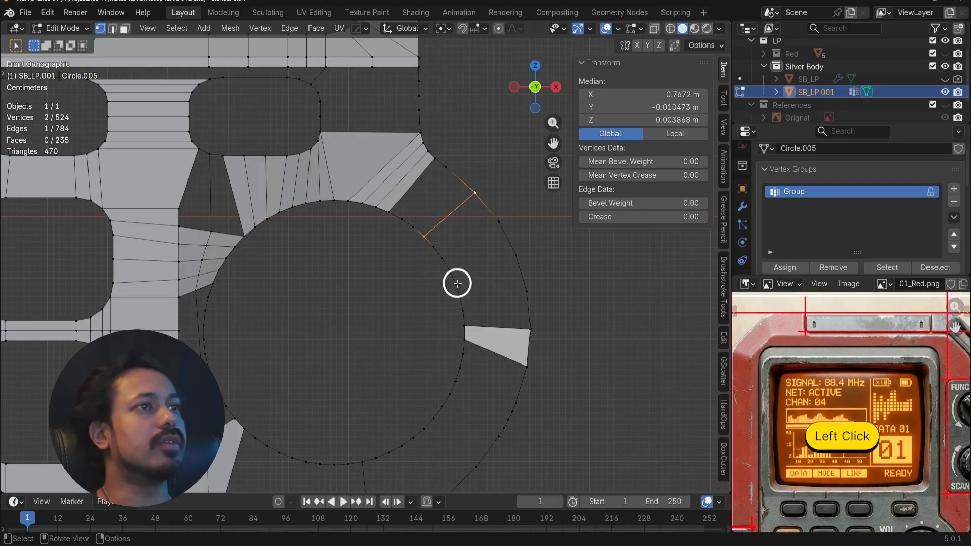
pyautogui.keyDown('shift'); pyautogui.click(514, 256); pyautogui.keyUp('shift')
pyautogui.click(449, 262)
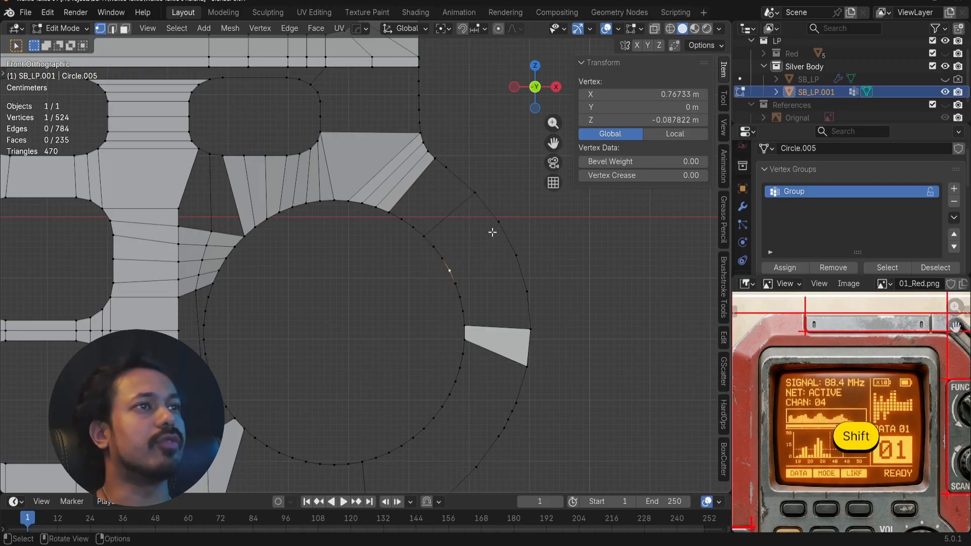
pyautogui.click(443, 253)
pyautogui.keyDown('shift'); pyautogui.click(500, 225); pyautogui.keyUp('shift')
pyautogui.press('f')
pyautogui.press('a')
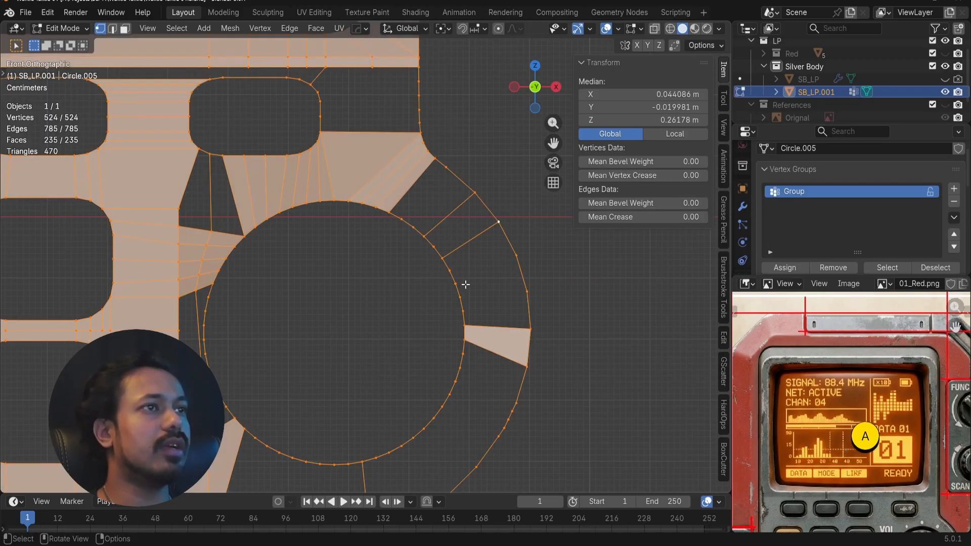
# - Add two more connecting edges between the circle and outer outline, continuing down toward the existing wedge faces
pyautogui.click(457, 283)
pyautogui.keyDown('shift'); pyautogui.click(514, 258); pyautogui.keyUp('shift')
pyautogui.press('f')
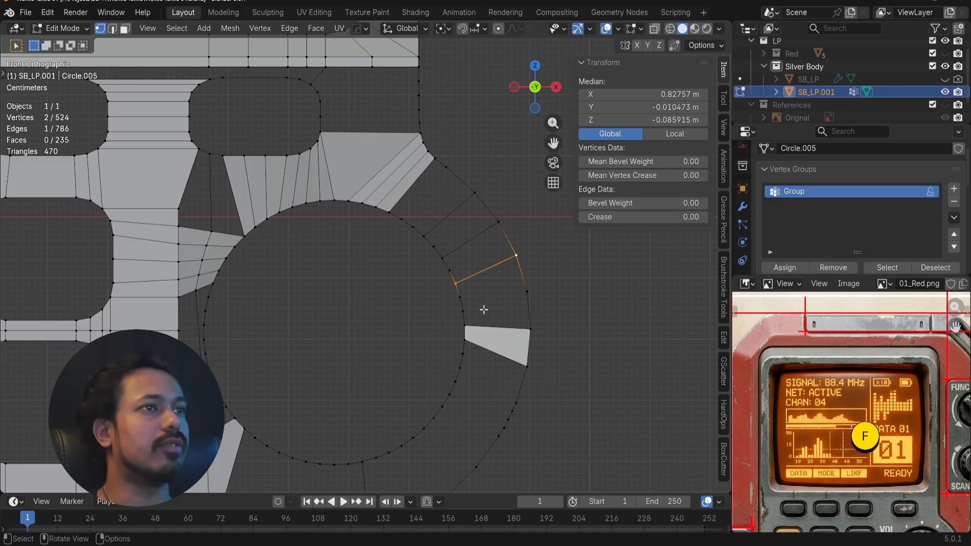
pyautogui.hotkey('alt', 'a')
pyautogui.click(464, 311)
pyautogui.keyDown('shift'); pyautogui.click(527, 297); pyautogui.keyUp('shift')
pyautogui.press('f')
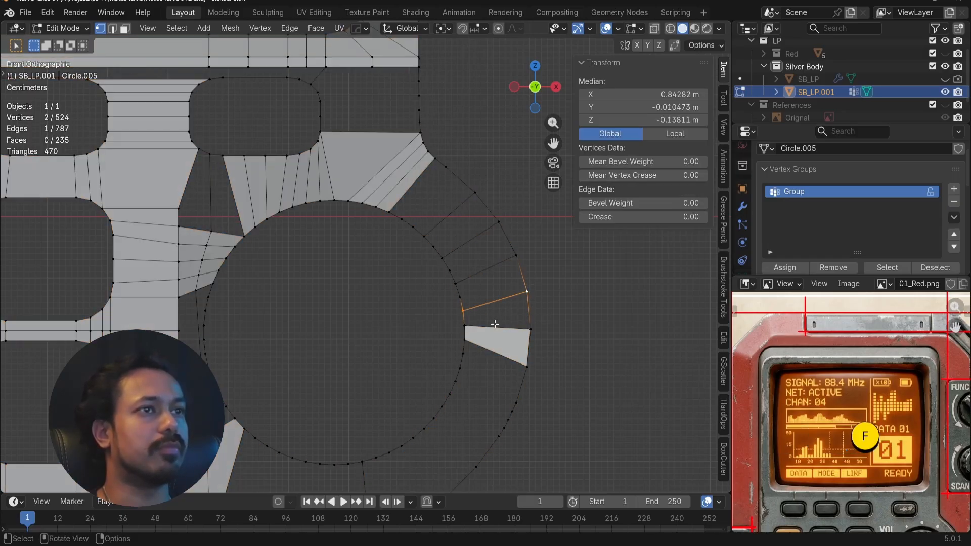
# - Fill the face between the lowest connecting edge and the existing wedge on the circle's right side
pyautogui.hotkey('alt', 'a')
pyautogui.click(518, 291)
pyautogui.keyDown('shift'); pyautogui.click(454, 318); pyautogui.keyUp('shift')
pyautogui.press('f')
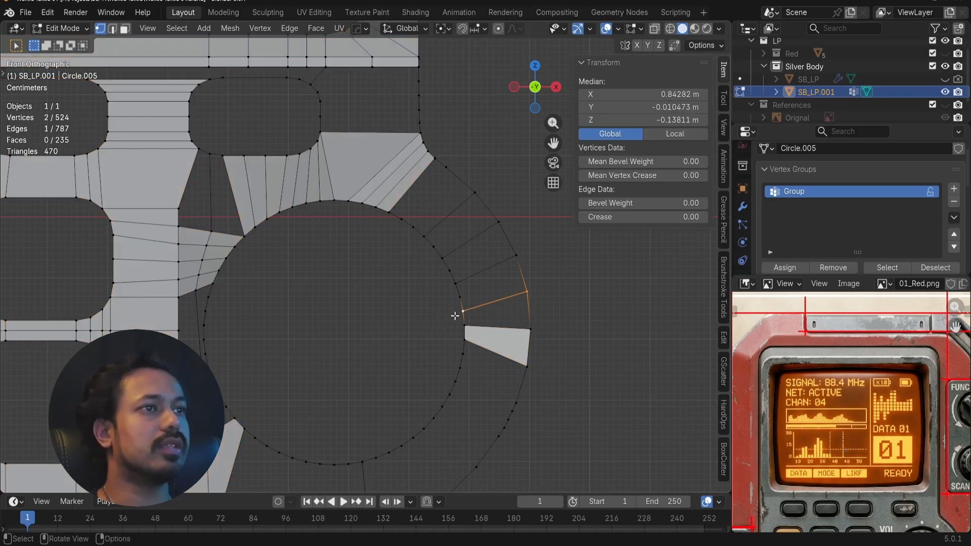
pyautogui.keyDown('shift'); pyautogui.click(464, 326); pyautogui.keyUp('shift')
pyautogui.keyDown('shift'); pyautogui.click(529, 329); pyautogui.keyUp('shift')
pyautogui.press('f')
pyautogui.press('a')
pyautogui.hotkey('alt', 'a')
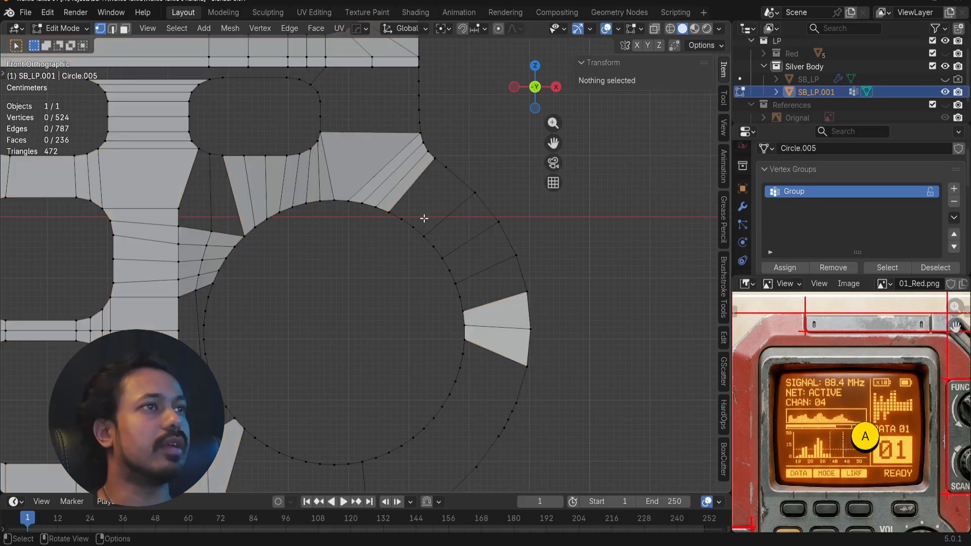
pyautogui.click(402, 221)
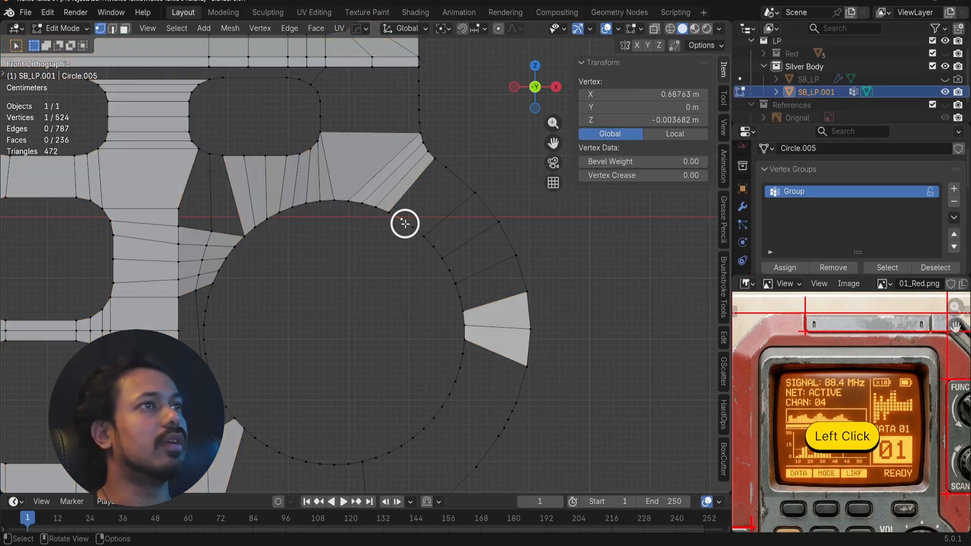
pyautogui.press('x')
pyautogui.click(460, 192)
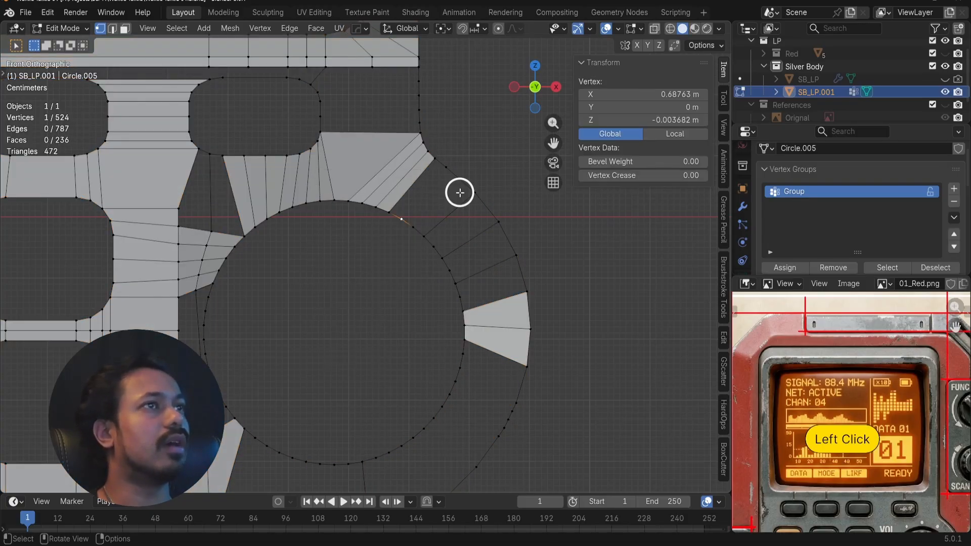
# - Extend the upper strip by one quad between the circle and the curved outer outline, undoing the trial edge and triangle
pyautogui.click(436, 166)
pyautogui.keyDown('shift'); pyautogui.click(400, 214); pyautogui.keyUp('shift')
pyautogui.press('f')
pyautogui.hotkey('ctrl', 'z')
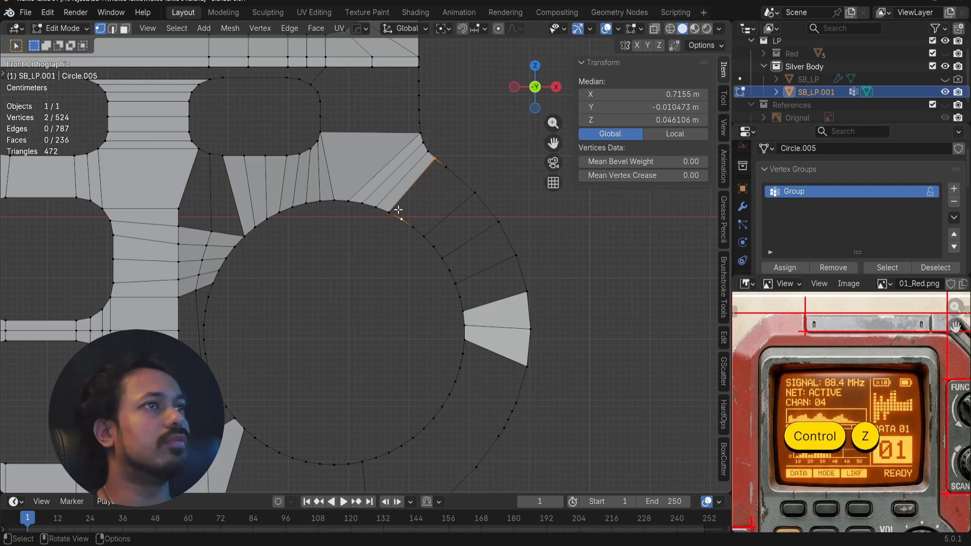
pyautogui.keyDown('shift'); pyautogui.click(389, 211); pyautogui.keyUp('shift')
pyautogui.press('f')
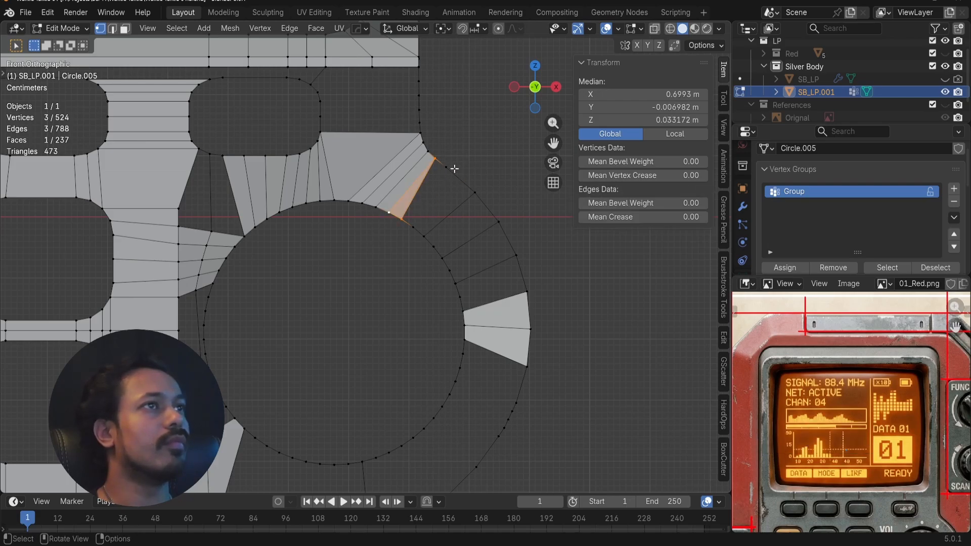
pyautogui.hotkey('ctrl', 'z')
pyautogui.keyDown('shift'); pyautogui.click(449, 168); pyautogui.keyUp('shift')
pyautogui.press('f')
pyautogui.press('a')
pyautogui.press('a')
# - Turn the triangle at the end of the upper strip into a quad using the next vertex on the outer outline
pyautogui.click(447, 168)
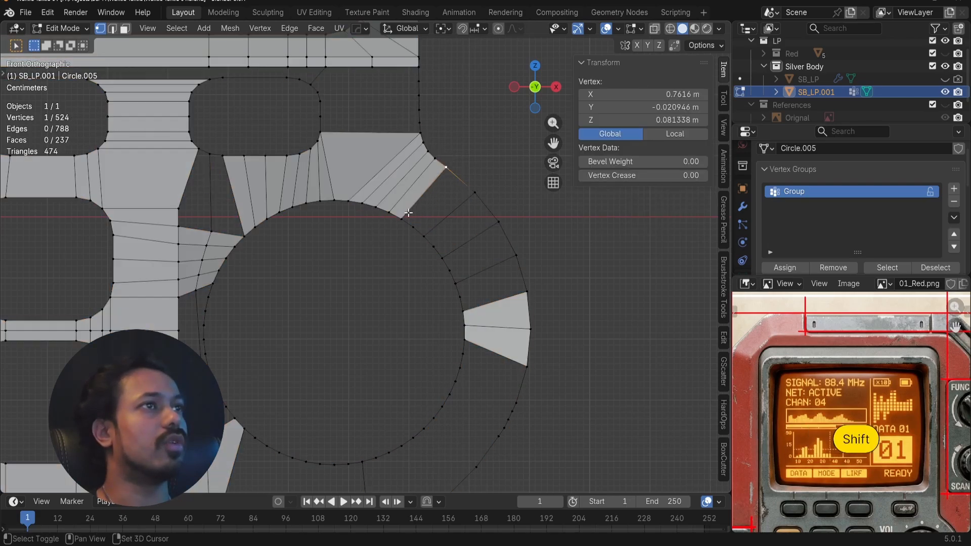
pyautogui.keyDown('shift'); pyautogui.click(403, 214); pyautogui.keyUp('shift')
pyautogui.press('a')
pyautogui.press('a')
# - Try an extra vertex on the outline edge beside the strip's end and delete that vertex again
pyautogui.hotkey('ctrl', 'r')
pyautogui.click(453, 178)
pyautogui.click(453, 178)
pyautogui.click(444, 174)
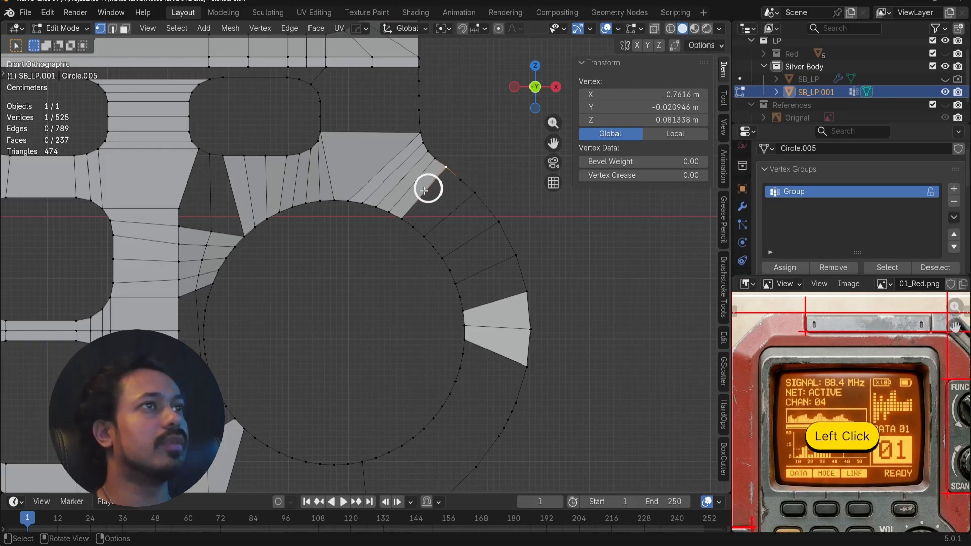
pyautogui.keyDown('shift'); pyautogui.click(401, 215); pyautogui.keyUp('shift')
pyautogui.press('x')
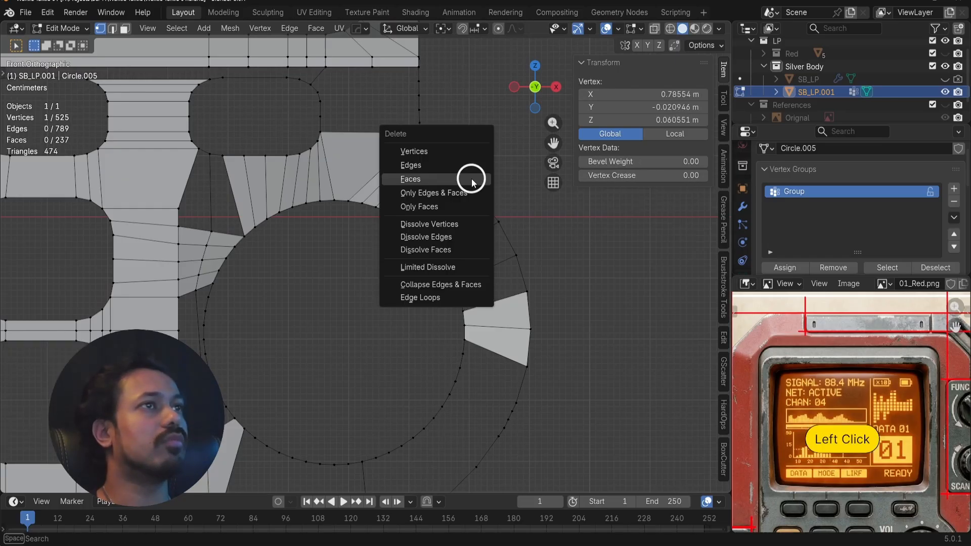
pyautogui.click(461, 180)
pyautogui.press('x')
pyautogui.click(461, 146)
# - Delete the surplus circle vertex beside the strip's end and fill the quad up to the first connecting edge
pyautogui.click(421, 218)
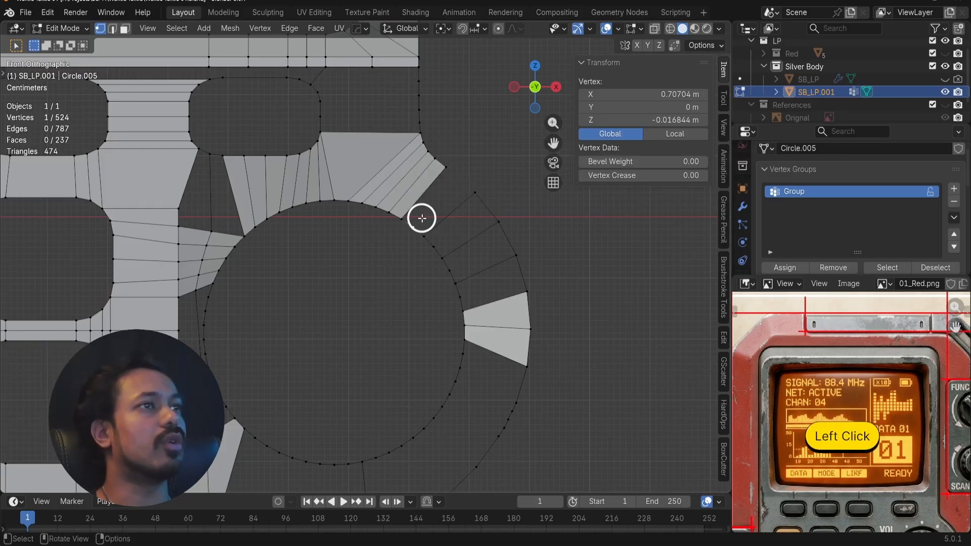
pyautogui.press('x')
pyautogui.click(421, 217)
pyautogui.click(415, 221)
pyautogui.keyDown('shift'); pyautogui.click(425, 227); pyautogui.keyUp('shift')
pyautogui.keyDown('shift'); pyautogui.click(475, 195); pyautogui.keyUp('shift')
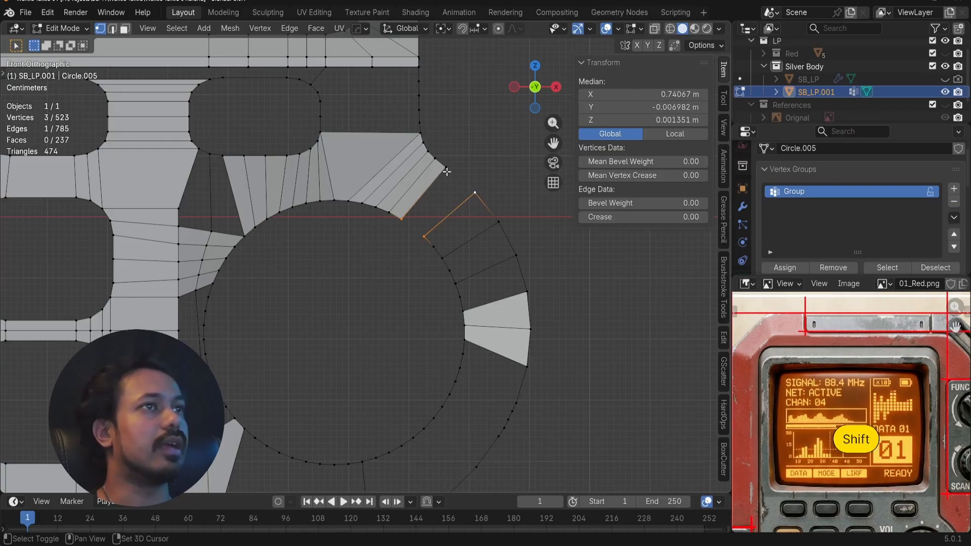
pyautogui.press('f')
pyautogui.hotkey('alt', 'a')
# - Delete the surplus circle vertices lying between the remaining connecting edges on the upper right arc
pyautogui.click(447, 252)
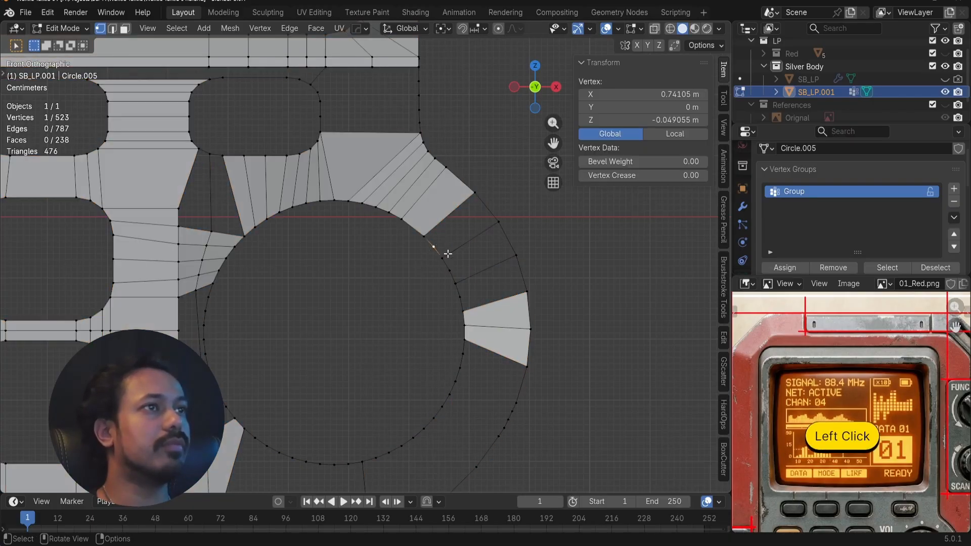
pyautogui.press('x')
pyautogui.click(444, 253)
pyautogui.click(461, 264)
pyautogui.press('x')
pyautogui.click(463, 266)
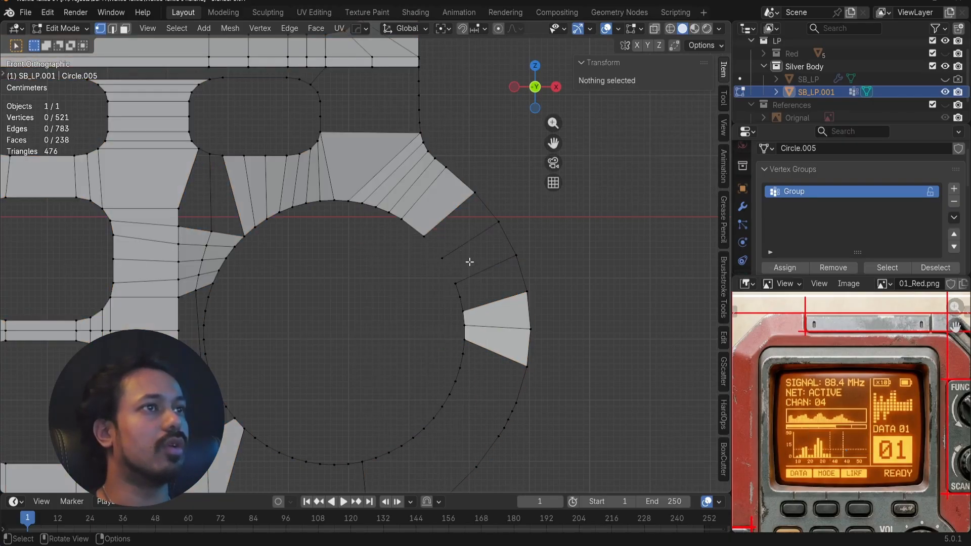
pyautogui.click(466, 297)
# - Fill the next two quads between the circle and the outer outline, spanning the remaining connecting edges
pyautogui.moveTo(419, 229); pyautogui.dragTo(464, 269)
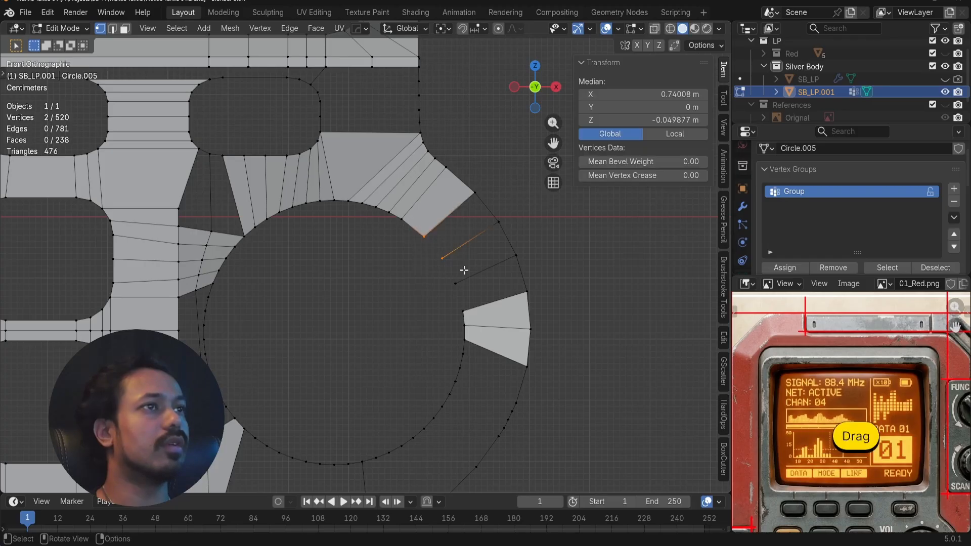
pyautogui.keyDown('shift'); pyautogui.moveTo(467, 191); pyautogui.dragTo(520, 236); pyautogui.keyUp('shift')
pyautogui.press('f')
pyautogui.press('a')
pyautogui.hotkey('alt', 'a')
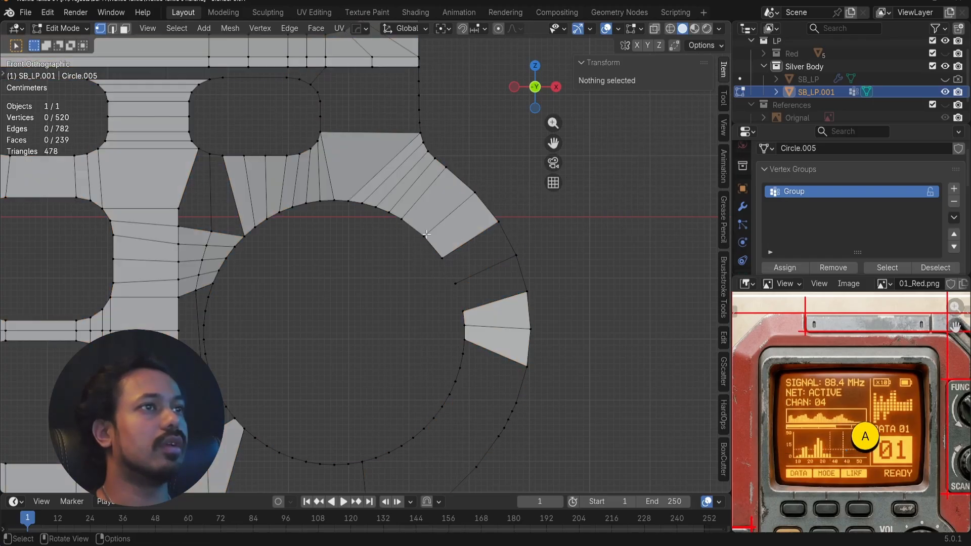
pyautogui.moveTo(434, 256); pyautogui.dragTo(481, 285)
pyautogui.keyDown('shift'); pyautogui.moveTo(490, 214); pyautogui.dragTo(551, 270); pyautogui.keyUp('shift')
pyautogui.press('f')
pyautogui.hotkey('alt', 'a')
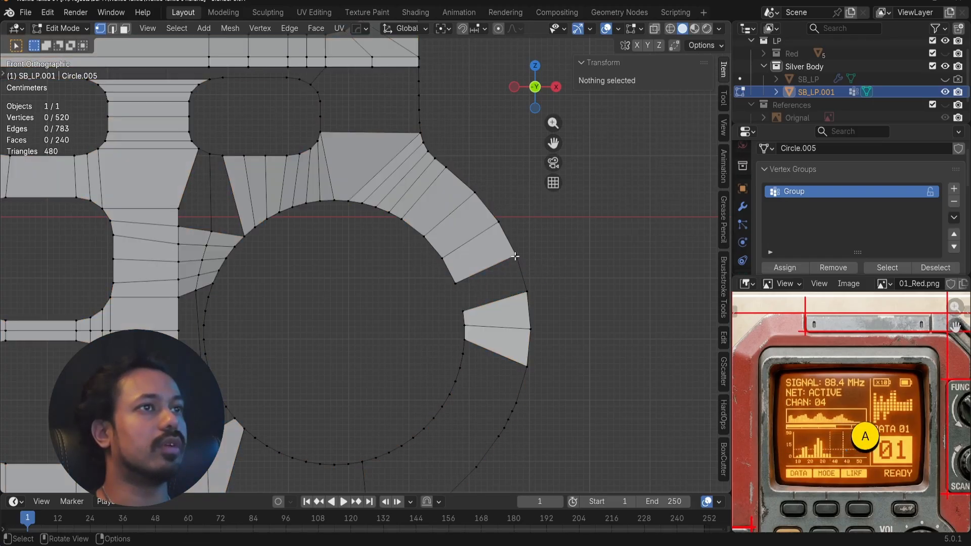
# - Fill the last gap between the upper strip and the wedge faces on the circle's right side with a quad
pyautogui.click(516, 256)
pyautogui.keyDown('shift'); pyautogui.click(450, 276); pyautogui.keyUp('shift')
pyautogui.keyDown('shift'); pyautogui.click(464, 312); pyautogui.keyUp('shift')
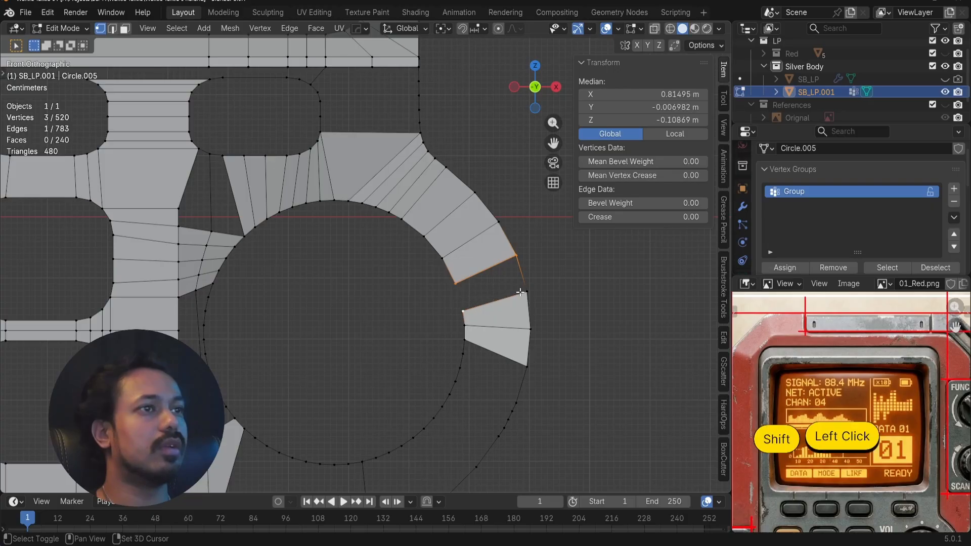
pyautogui.keyDown('shift'); pyautogui.click(528, 292); pyautogui.keyUp('shift')
pyautogui.press('f')
pyautogui.hotkey('alt', 'a')
# - Delete one surplus vertex on the circle's lower right arc, opposite the diagonal edge of the outer outline
pyautogui.keyDown('shift'); pyautogui.moveTo(530, 399); pyautogui.dragTo(485, 281, button='middle'); pyautogui.keyUp('shift')
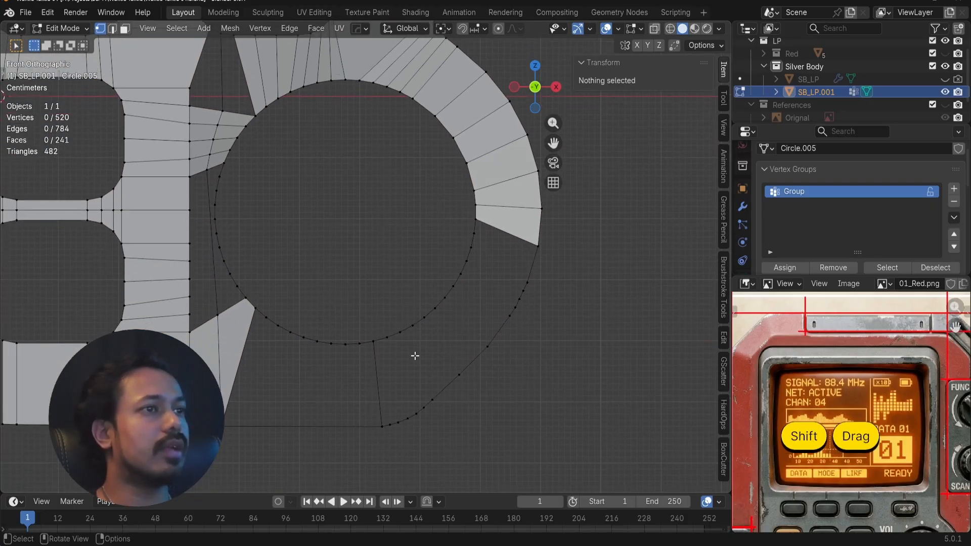
pyautogui.click(418, 326)
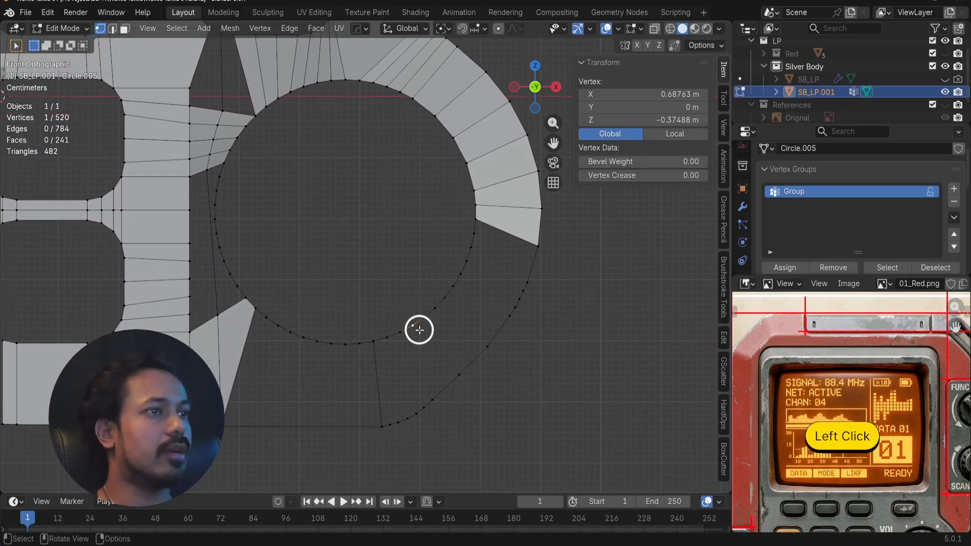
pyautogui.keyDown('shift'); pyautogui.click(432, 400); pyautogui.keyUp('shift')
pyautogui.keyDown('shift'); pyautogui.click(458, 374); pyautogui.keyUp('shift')
pyautogui.keyDown('shift'); pyautogui.click(435, 310); pyautogui.keyUp('shift')
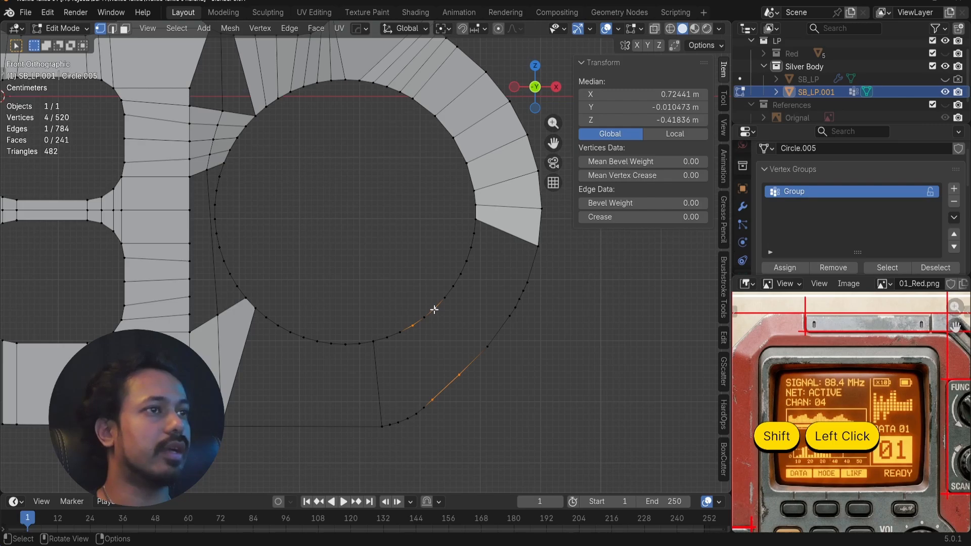
pyautogui.click(425, 320)
pyautogui.press('x')
pyautogui.click(424, 317)
# - Fill a quad between the gap in the circle's lower right arc and the diagonal outline edge
pyautogui.click(419, 331)
pyautogui.keyDown('shift'); pyautogui.click(441, 401); pyautogui.keyUp('shift')
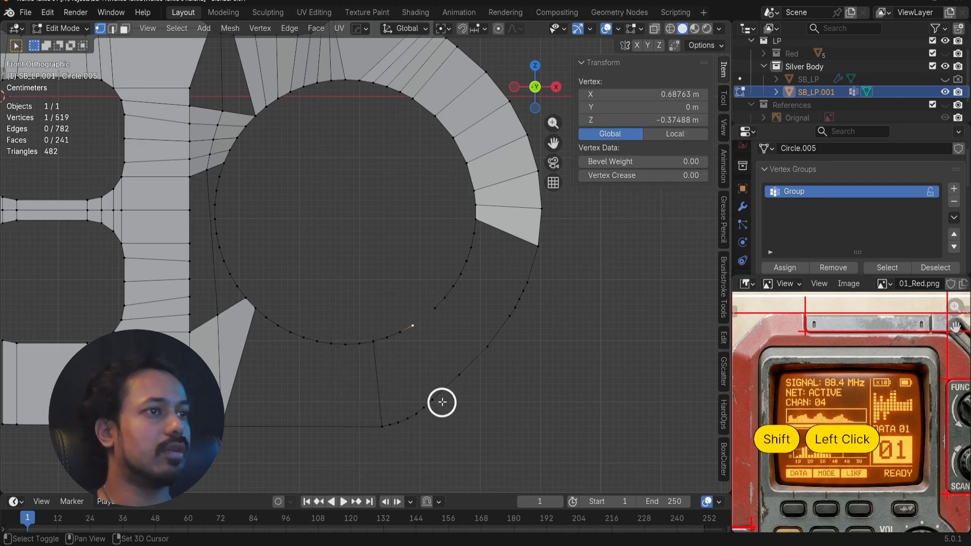
pyautogui.keyDown('shift'); pyautogui.click(456, 374); pyautogui.keyUp('shift')
pyautogui.press('f')
pyautogui.hotkey('alt', 'a')
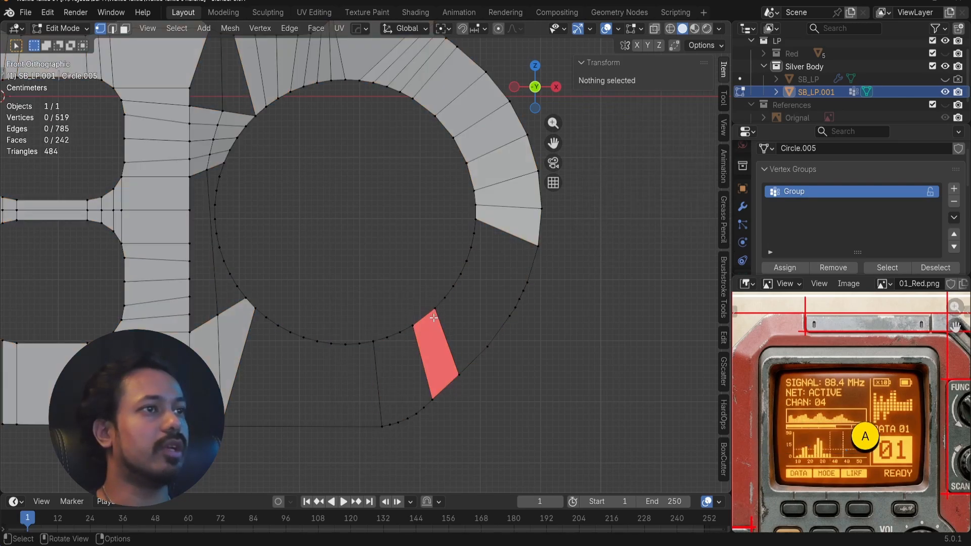
# - Flip the normal of the new lower right quad so it faces the same way as the other faces
pyautogui.click(425, 317)
pyautogui.hotkey('ctrl', 'z')
pyautogui.hotkey('ctrl', 'z')
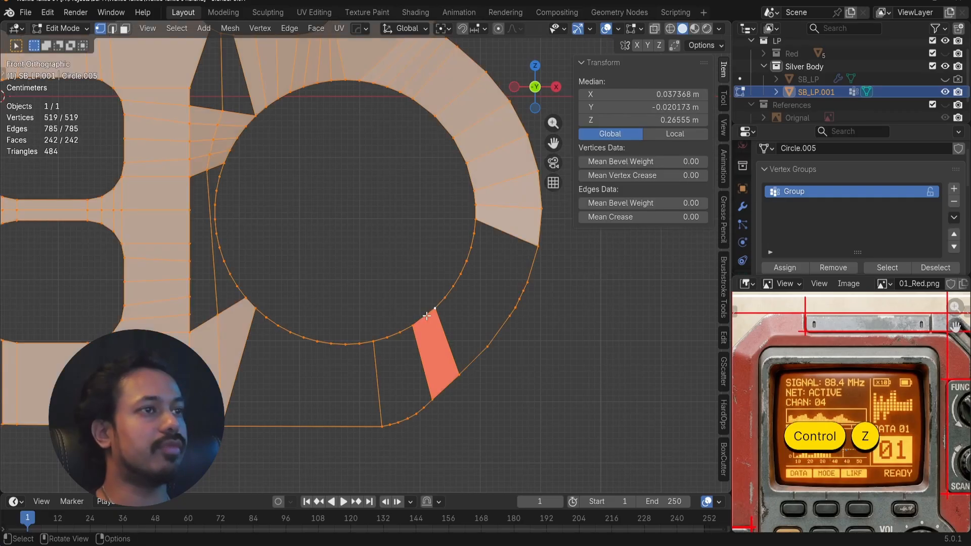
pyautogui.hotkey('ctrl', 'z')
pyautogui.hotkey('alt', 'n')
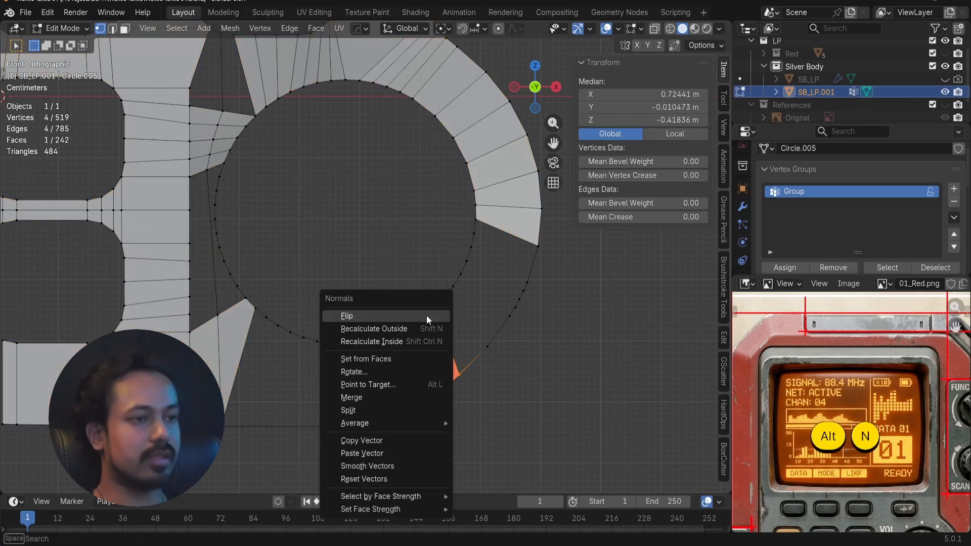
pyautogui.click(426, 315)
pyautogui.hotkey('alt', 'a')
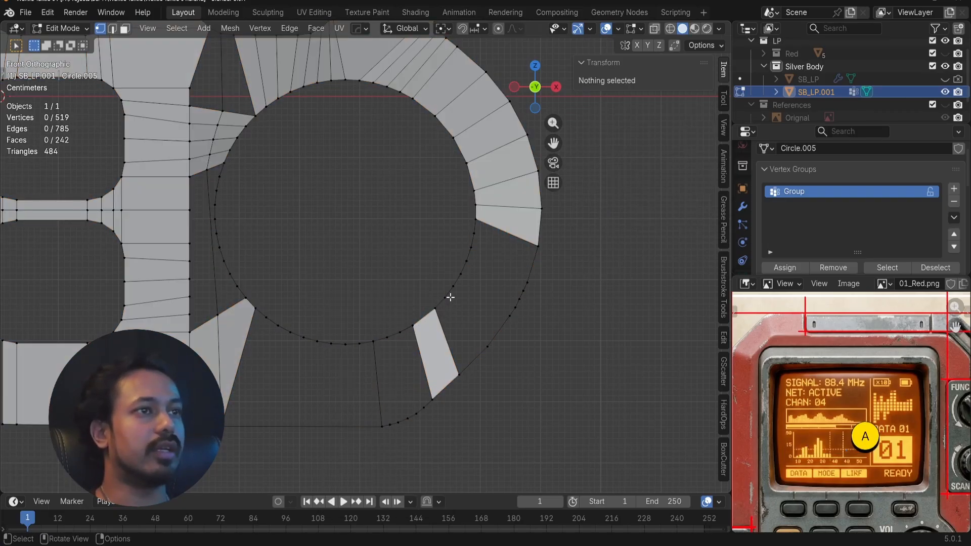
# - Fill the adjoining quad above the lower right face, between the circle and the next outline vertex
pyautogui.click(436, 320)
pyautogui.keyDown('shift'); pyautogui.click(445, 368); pyautogui.keyUp('shift')
pyautogui.keyDown('shift'); pyautogui.click(466, 334); pyautogui.keyUp('shift')
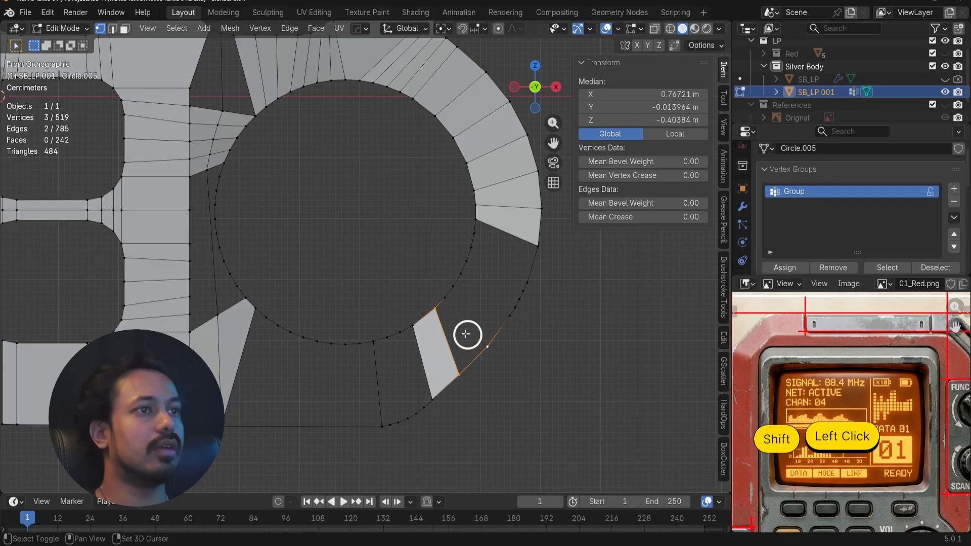
pyautogui.press('f')
pyautogui.press('a')
pyautogui.press('a')
# - Fill consecutive faces up the circle's right side until the lower strip joins the upper strip
pyautogui.click(443, 293)
pyautogui.keyDown('shift'); pyautogui.click(484, 339); pyautogui.keyUp('shift')
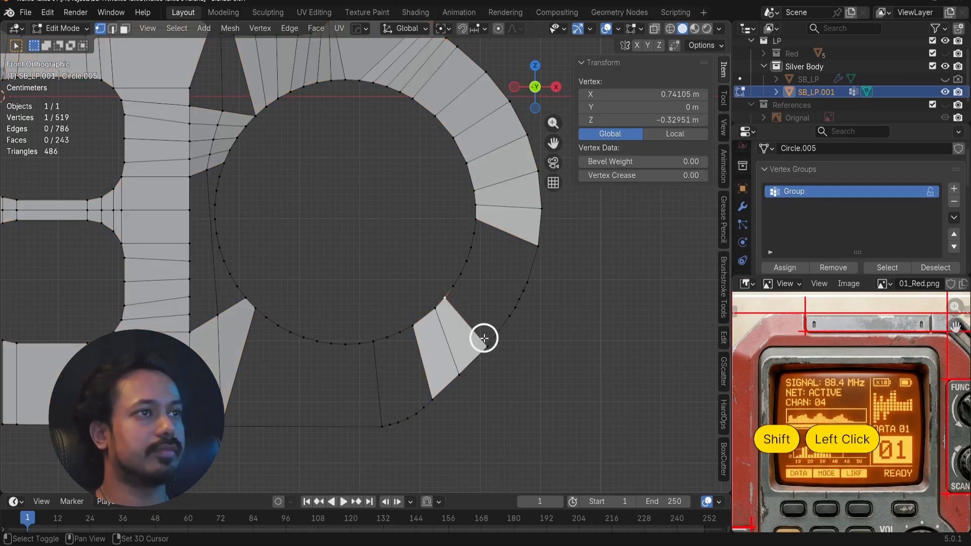
pyautogui.press('f')
pyautogui.press('f')
pyautogui.press('f')
pyautogui.press('f')
pyautogui.press('f')
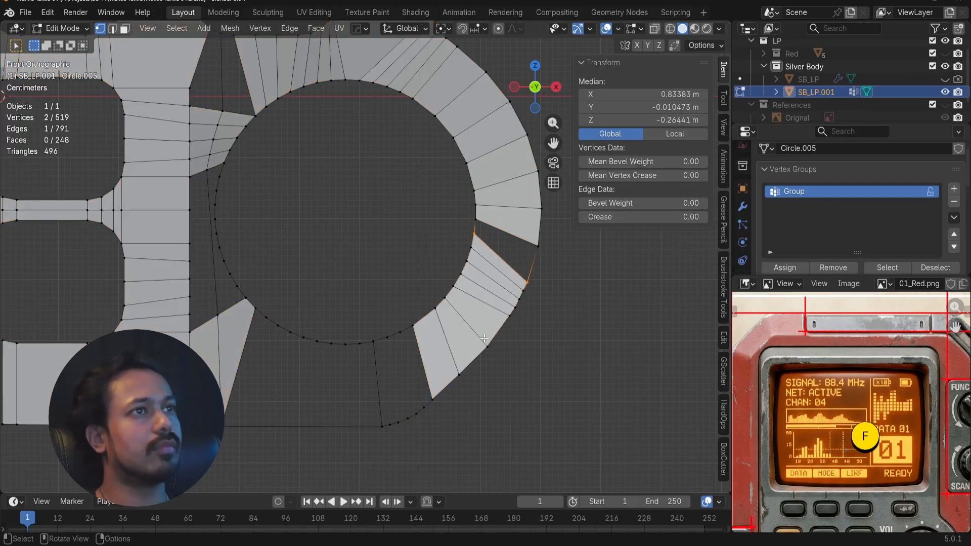
pyautogui.press('f')
pyautogui.press('a')
pyautogui.press('a')
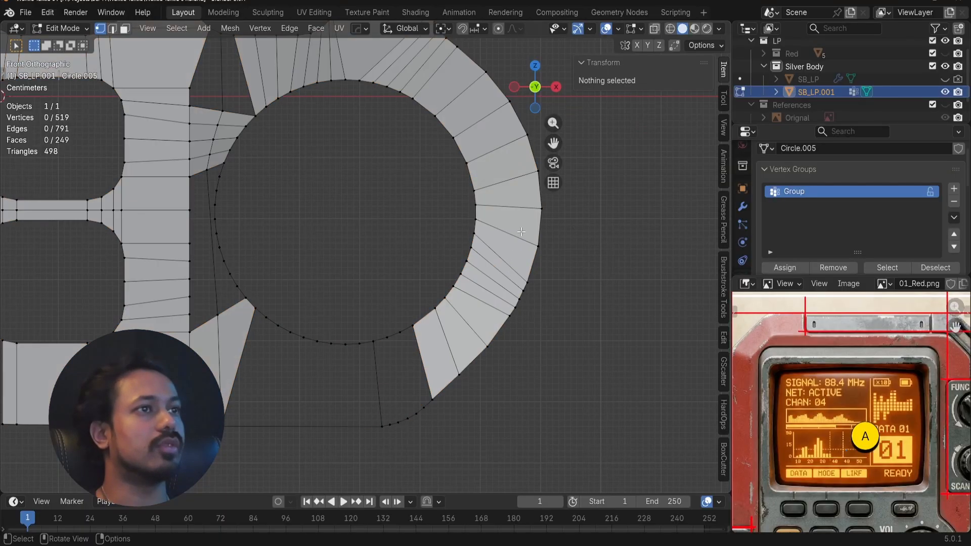
# - Add three vertices by loop cuts to the circle's arc between the lower connecting edge and the filled strip
pyautogui.scroll(-3, 453, 300)
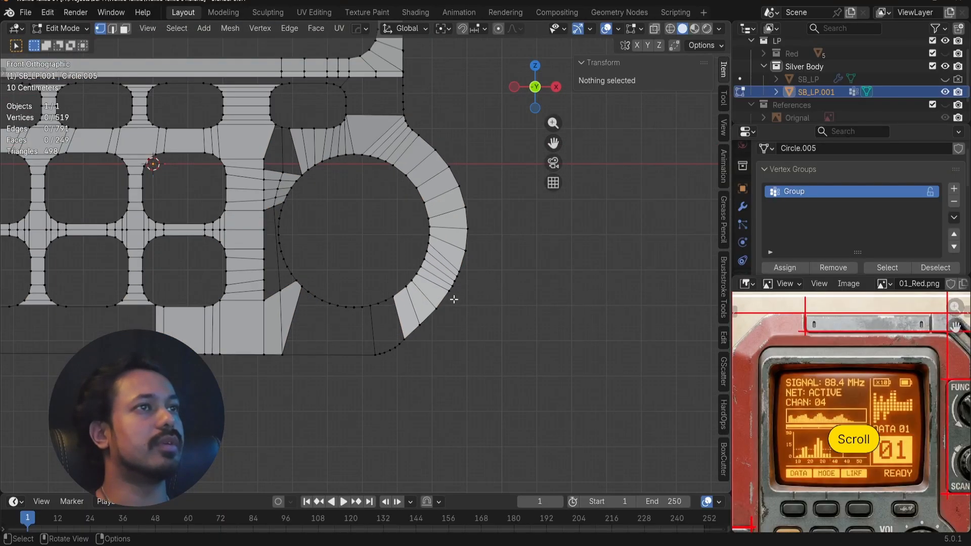
pyautogui.click(398, 299)
pyautogui.scroll(3, 384, 349)
pyautogui.keyDown('shift'); pyautogui.moveTo(396, 352); pyautogui.dragTo(419, 347, button='middle'); pyautogui.keyUp('shift')
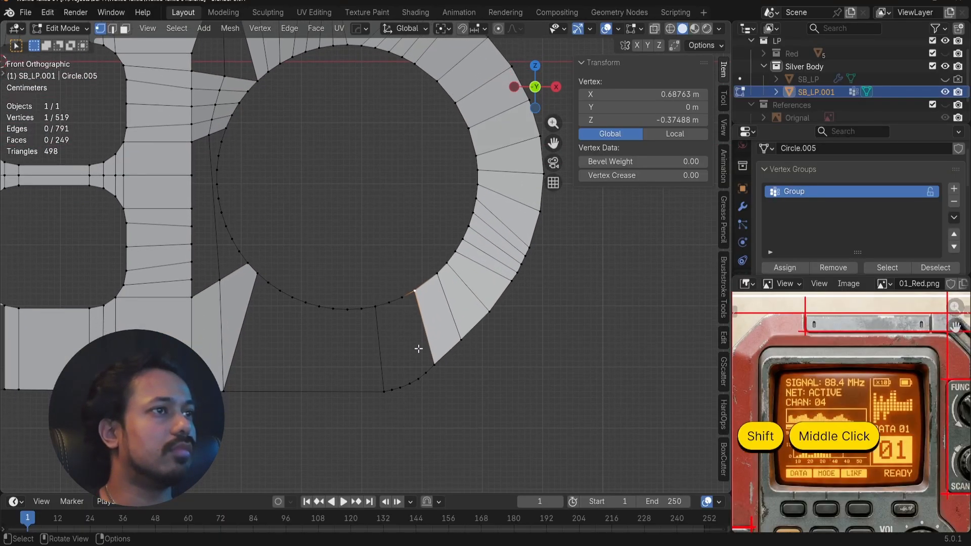
pyautogui.scroll(2, 419, 347)
pyautogui.scroll(1, 406, 330)
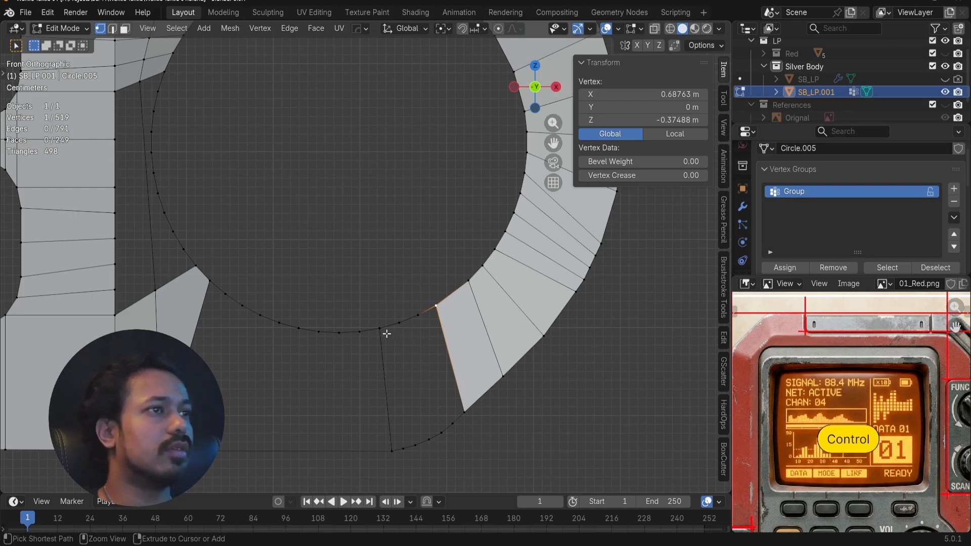
pyautogui.hotkey('ctrl', 'r')
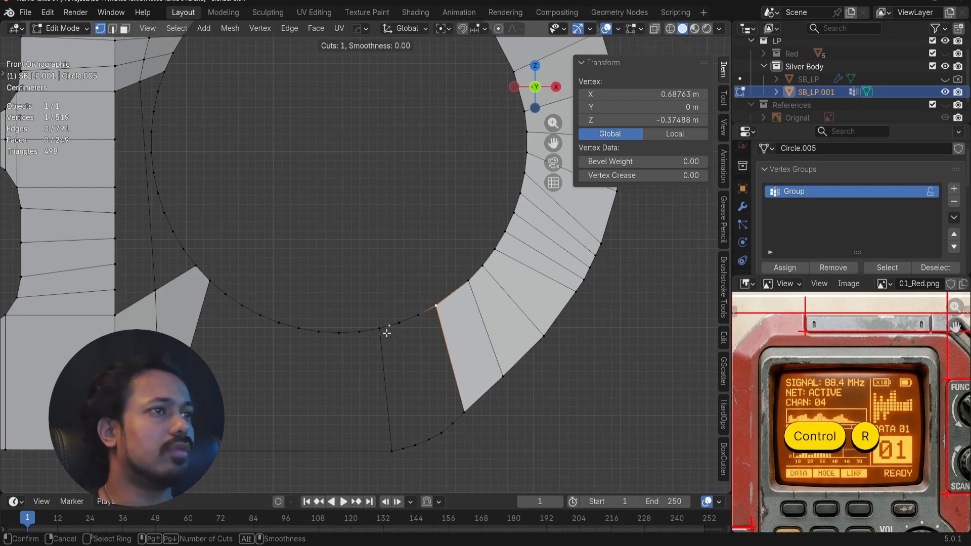
pyautogui.click(390, 332)
pyautogui.hotkey('ctrl', 'r')
pyautogui.click(419, 328)
pyautogui.hotkey('ctrl', 'r')
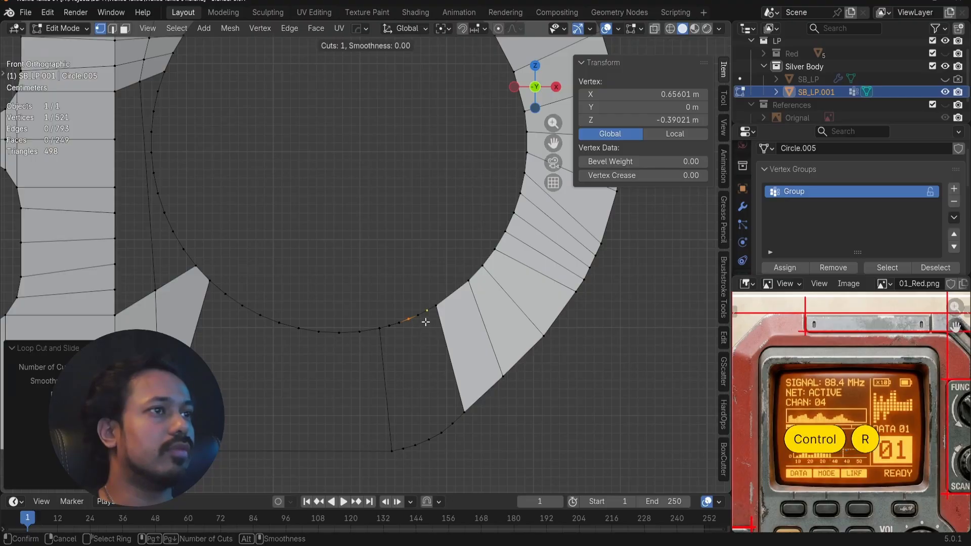
pyautogui.click(426, 322)
# - Fill consecutive quads from the strip's lower end down to the connecting edge at the outline's bottom corner
pyautogui.click(437, 307)
pyautogui.keyDown('shift'); pyautogui.click(464, 411); pyautogui.keyUp('shift')
pyautogui.press('f')
pyautogui.press('f')
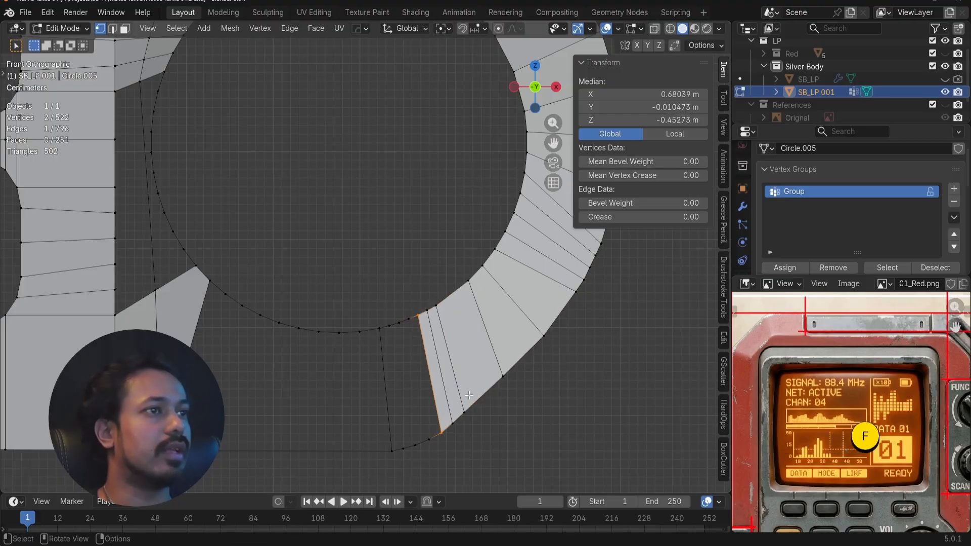
pyautogui.press('f')
pyautogui.press('f')
pyautogui.press('f')
pyautogui.press('f')
pyautogui.press('a')
pyautogui.press('a')
# - Try a loop cut running along the strip around the circle and undo it
pyautogui.scroll(-1, 394, 360)
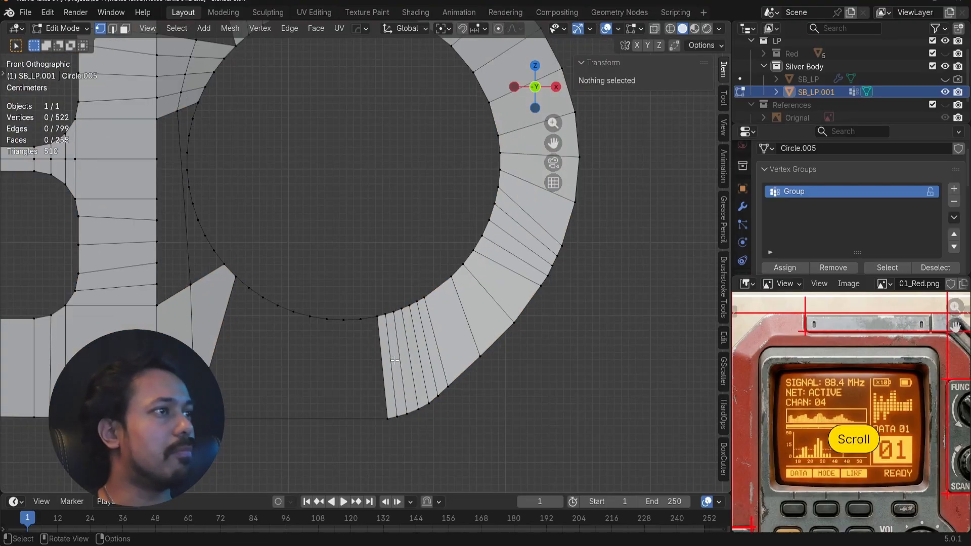
pyautogui.keyDown('shift'); pyautogui.moveTo(376, 356); pyautogui.dragTo(434, 371, button='middle'); pyautogui.keyUp('shift')
pyautogui.scroll(-2, 382, 297)
pyautogui.keyDown('shift'); pyautogui.moveTo(366, 163); pyautogui.dragTo(392, 317, button='middle'); pyautogui.keyUp('shift')
pyautogui.keyDown('shift'); pyautogui.moveTo(324, 266); pyautogui.dragTo(356, 319, button='middle'); pyautogui.keyUp('shift')
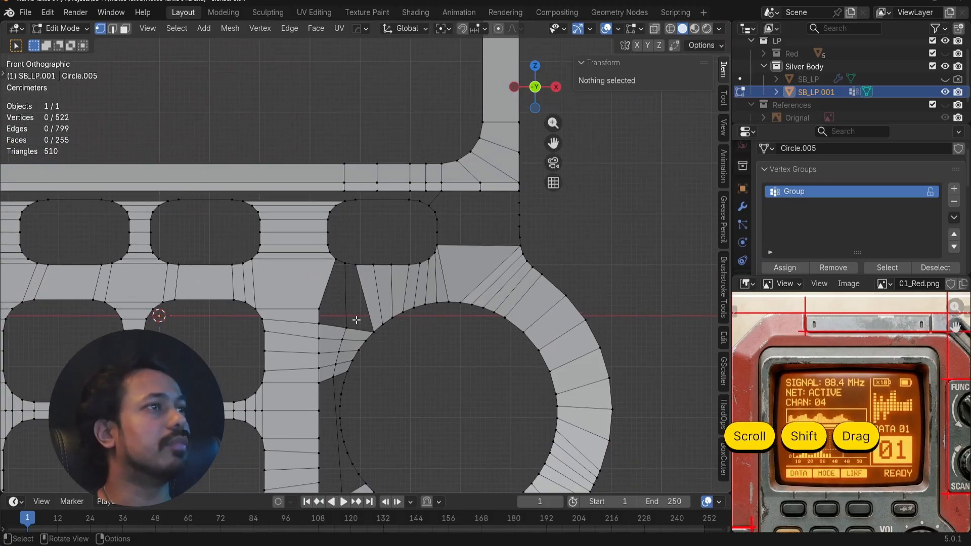
pyautogui.scroll(4, 356, 320)
pyautogui.scroll(-3, 305, 342)
pyautogui.hotkey('ctrl', 'r')
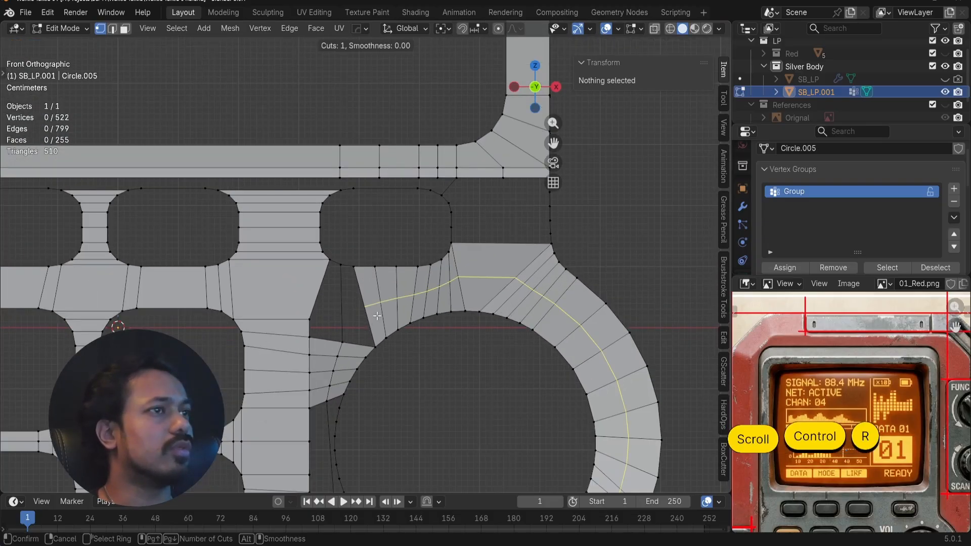
pyautogui.click(377, 316)
pyautogui.click(377, 316)
pyautogui.scroll(-3, 377, 316)
pyautogui.hotkey('ctrl', 'z')
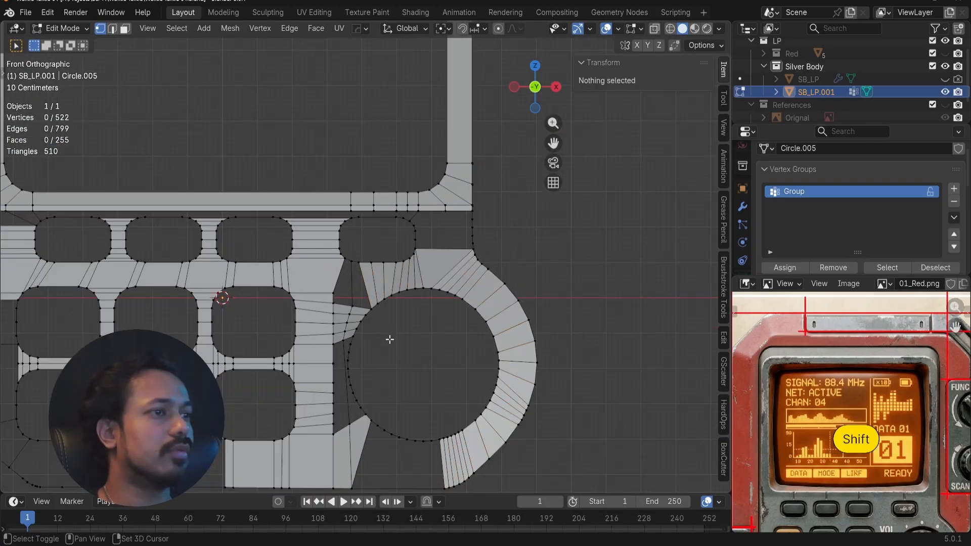
# - Split the loose vertical edge in the gap between the upper-right button hole and the circle, and delete its new vertex to remove the edge
pyautogui.scroll(5, 390, 339)
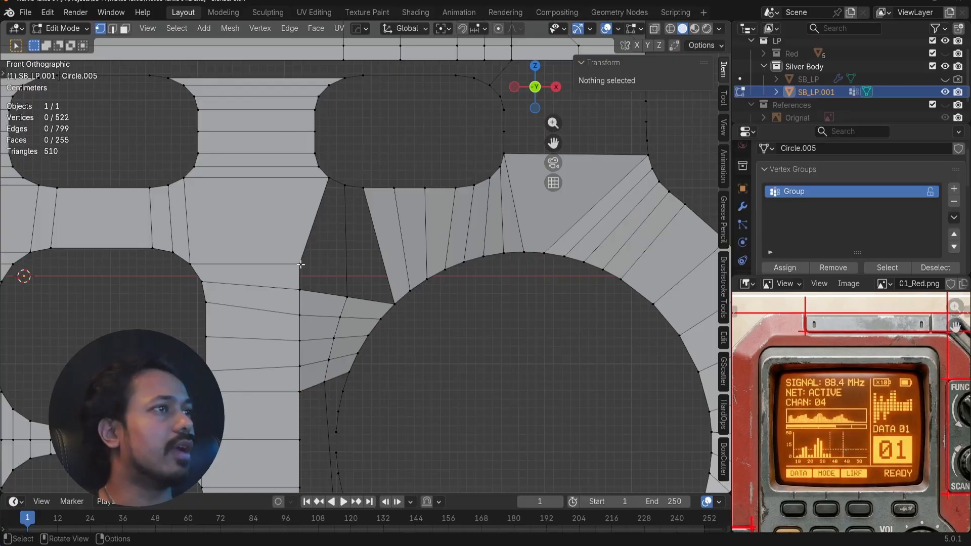
pyautogui.click(300, 264)
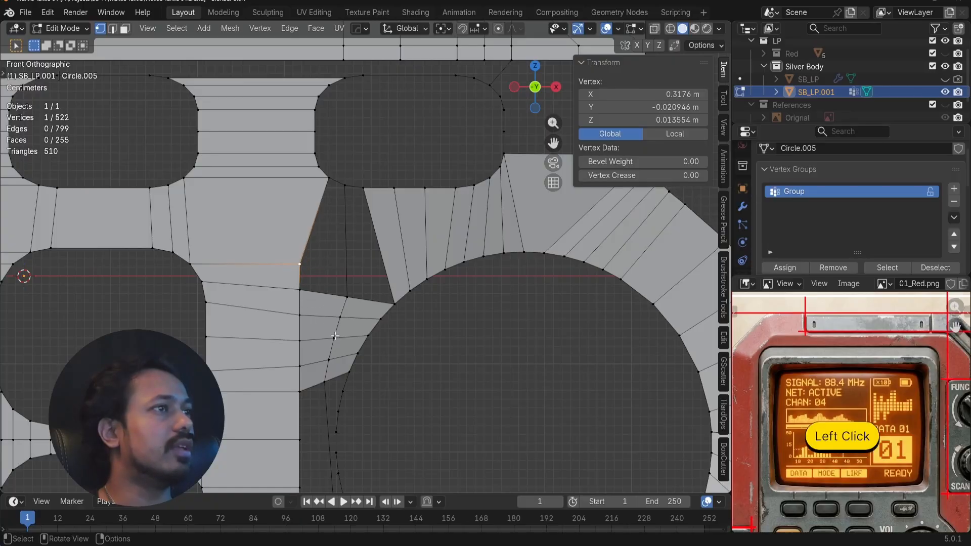
pyautogui.hotkey('ctrl', 'r')
pyautogui.click(345, 278)
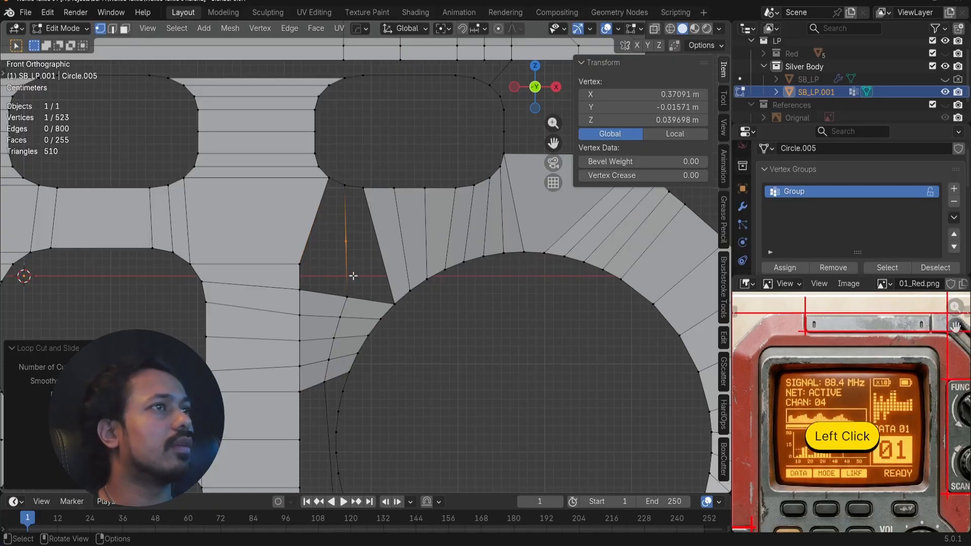
pyautogui.keyDown('shift'); pyautogui.click(392, 314); pyautogui.keyUp('shift')
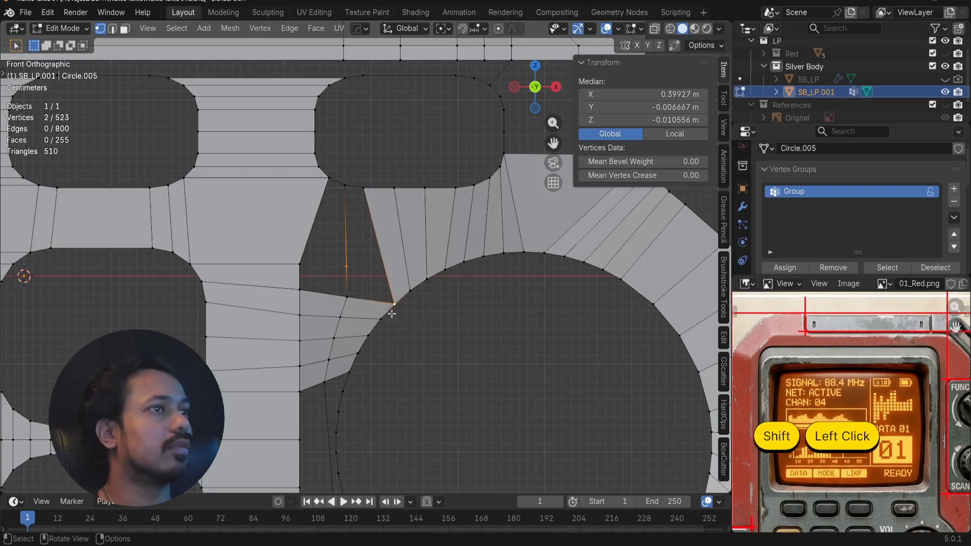
pyautogui.press('a')
pyautogui.press('a')
pyautogui.click(350, 253)
pyautogui.press('x')
pyautogui.click(350, 255)
# - Try deleting the keypad strip's corner vertex beside the gap and undo the deletion
pyautogui.click(289, 268)
pyautogui.press('x')
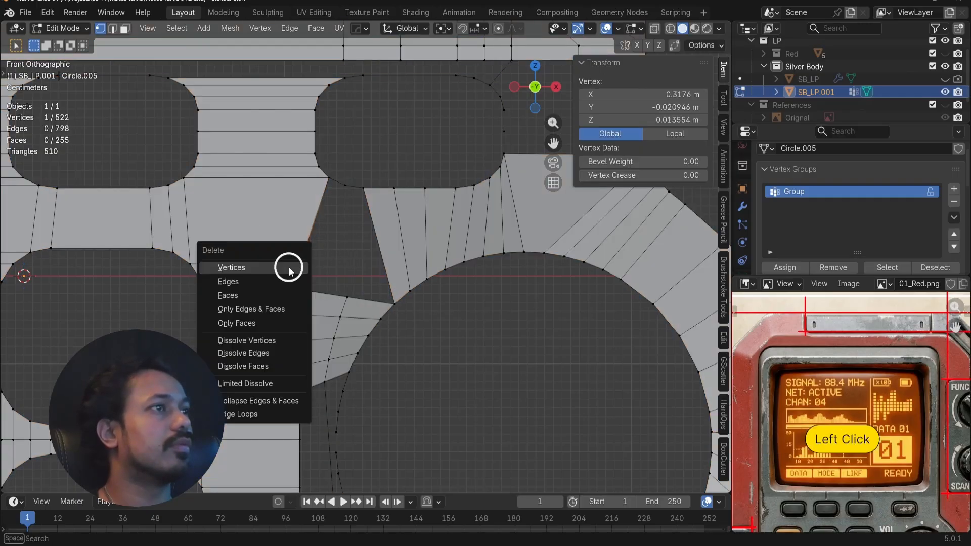
pyautogui.click(289, 268)
pyautogui.scroll(-2, 302, 272)
pyautogui.hotkey('ctrl', 'z')
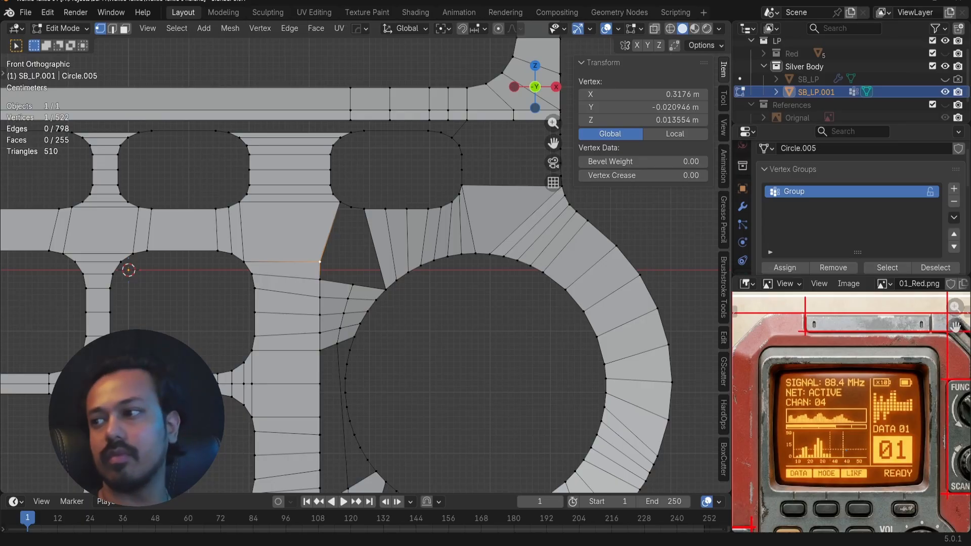
# - Delete the five middle vertices of the face strip bridging the keypad to the circle's upper-left side, along with their loose edge
pyautogui.keyDown('shift'); pyautogui.moveTo(213, 339); pyautogui.dragTo(217, 277, button='middle'); pyautogui.keyUp('shift')
pyautogui.click(218, 278)
pyautogui.scroll(1, 349, 251)
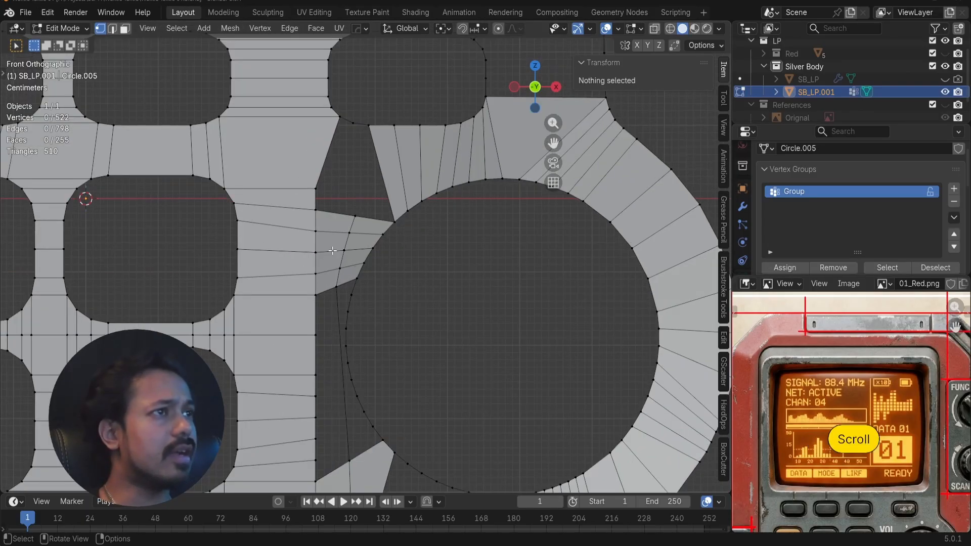
pyautogui.click(336, 287)
pyautogui.keyDown('shift'); pyautogui.click(352, 219); pyautogui.keyUp('shift')
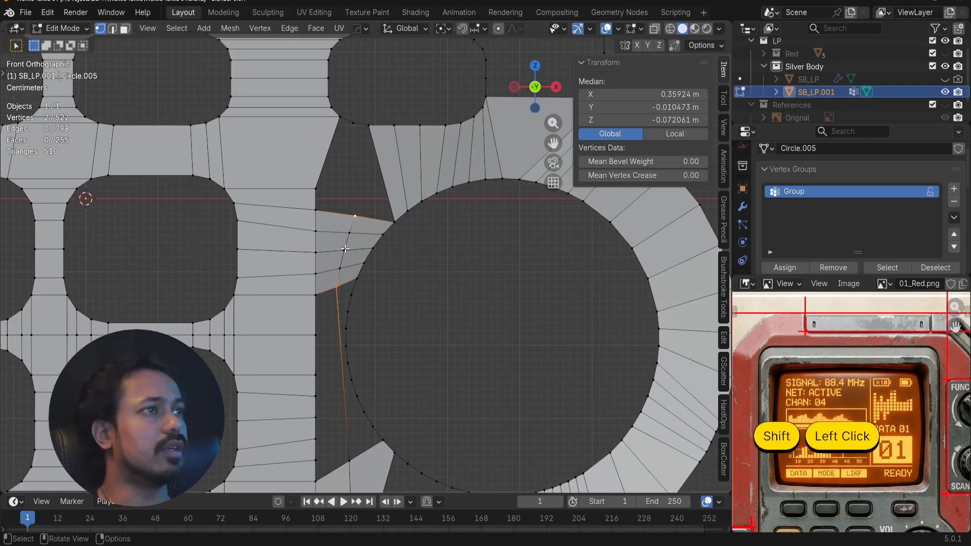
pyautogui.click(315, 190)
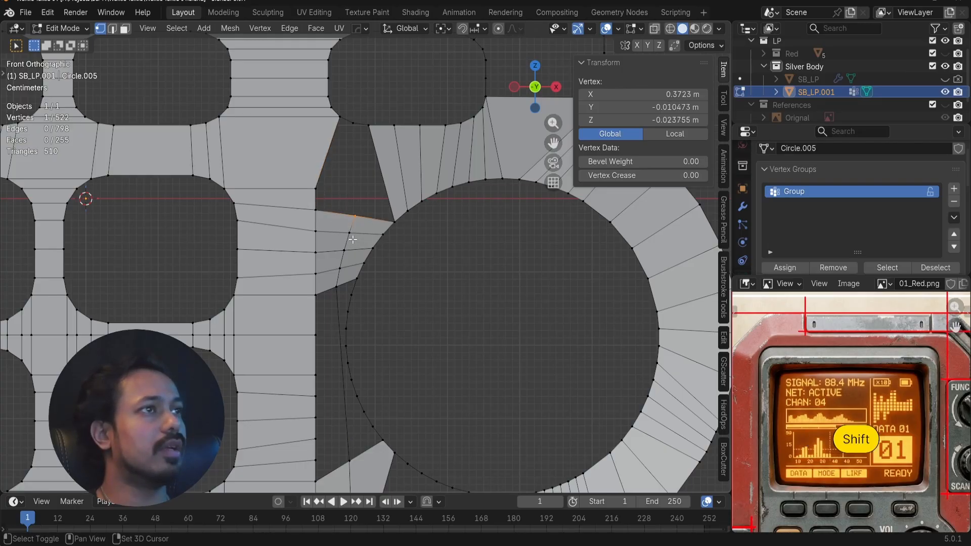
pyautogui.keyDown('shift'); pyautogui.click(343, 254); pyautogui.keyUp('shift')
pyautogui.keyDown('shift'); pyautogui.click(336, 284); pyautogui.keyUp('shift')
pyautogui.press('x')
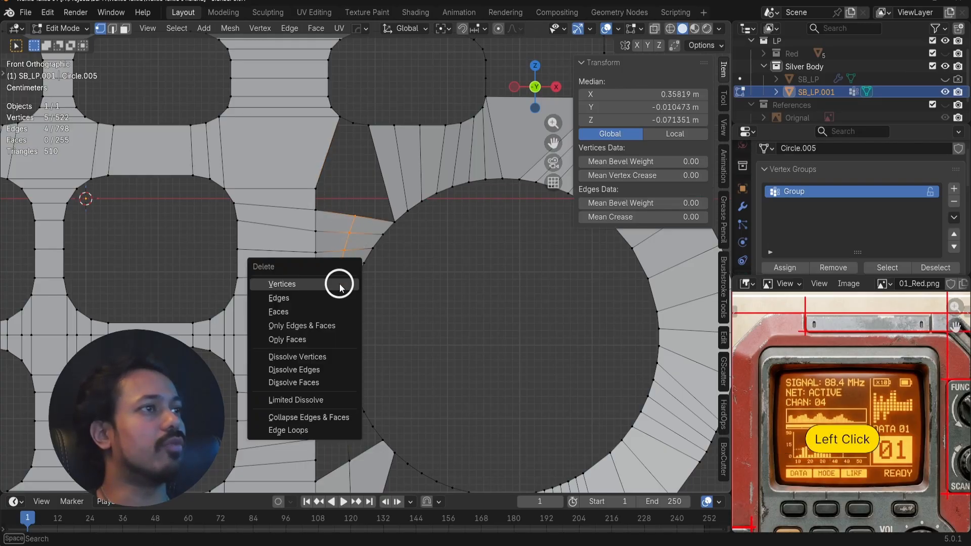
pyautogui.click(336, 283)
# - Connect the keypad strip's corner vertex to a vertex on the circle's upper-left arc with an edge
pyautogui.click(317, 202)
pyautogui.keyDown('shift'); pyautogui.click(381, 230); pyautogui.keyUp('shift')
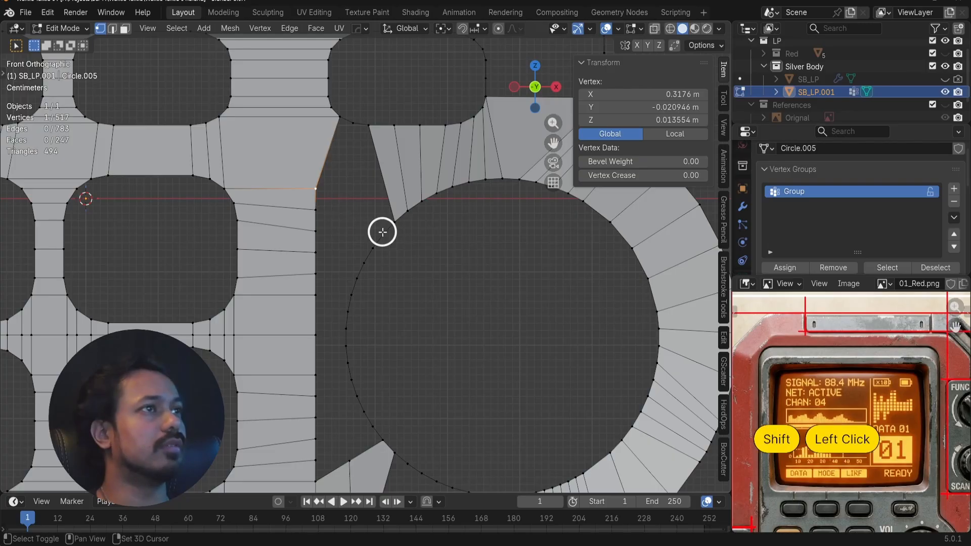
pyautogui.press('f')
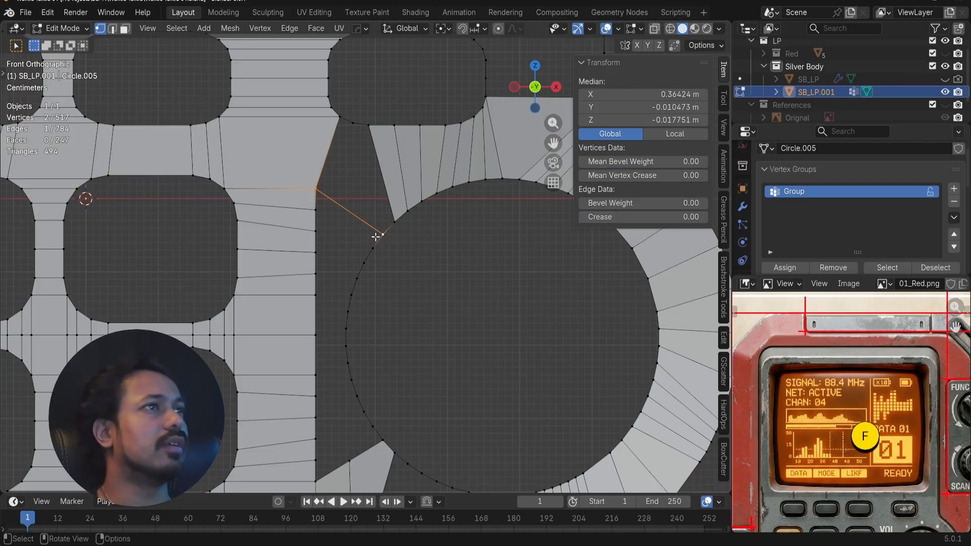
pyautogui.press('g')
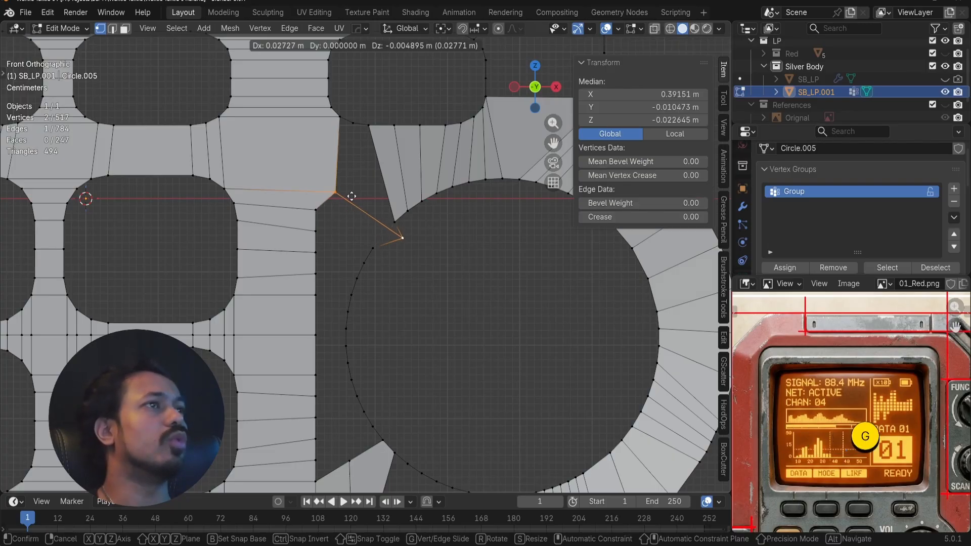
pyautogui.rightClick(326, 186)
pyautogui.click(318, 189)
pyautogui.press('g')
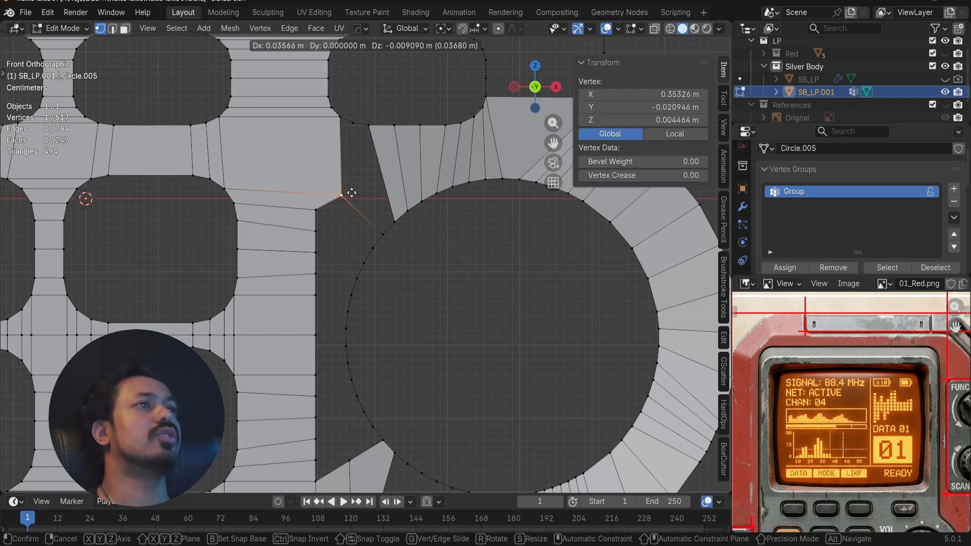
pyautogui.rightClick(353, 181)
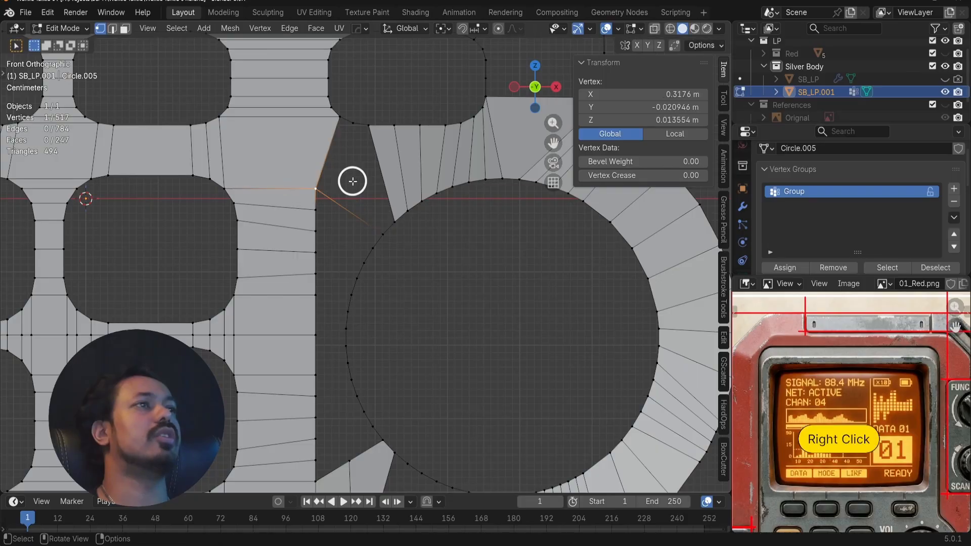
pyautogui.click(315, 206)
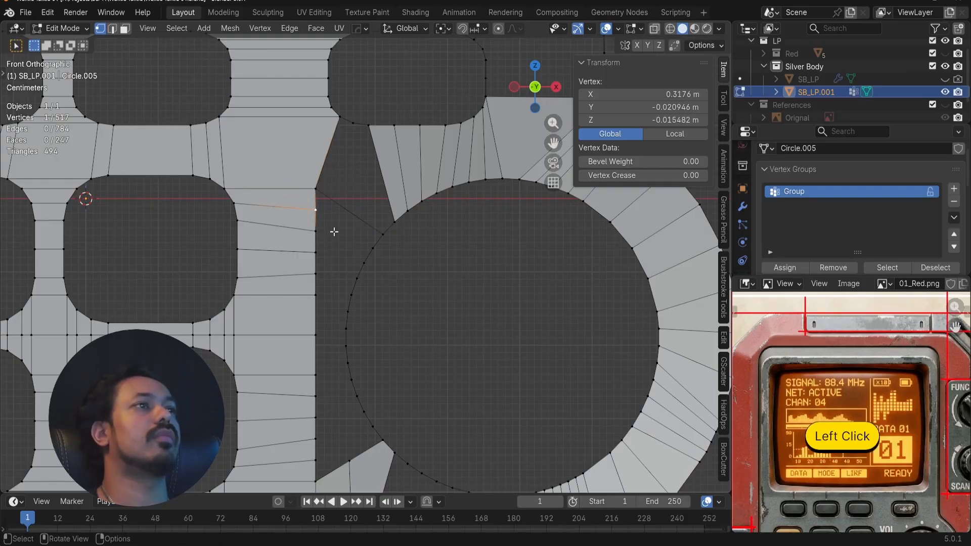
pyautogui.scroll(-3, 334, 232)
pyautogui.scroll(2, 334, 232)
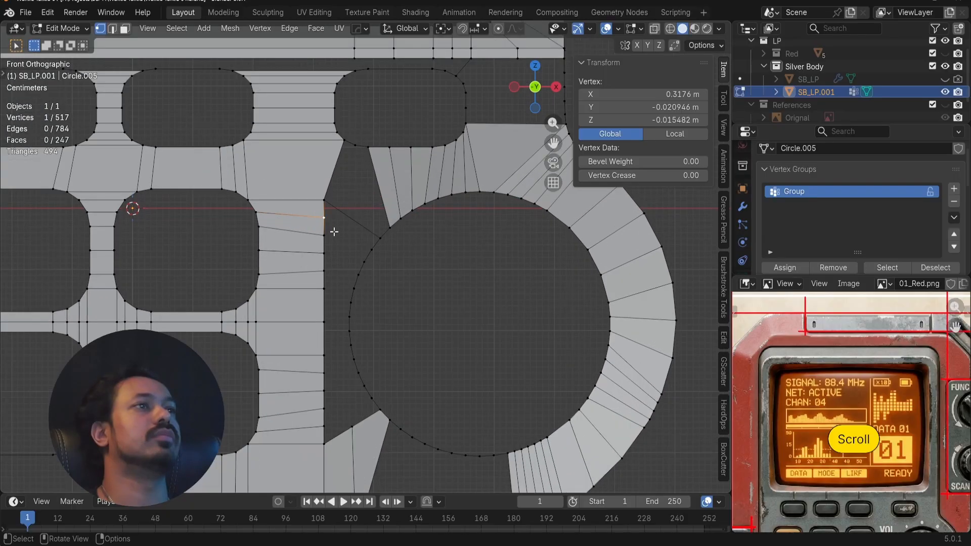
pyautogui.scroll(1, 333, 231)
# - Add a midpoint vertex to the new connecting edge, then try moving the keypad corner vertex along X and undo the move
pyautogui.hotkey('ctrl', 'r')
pyautogui.click(335, 243)
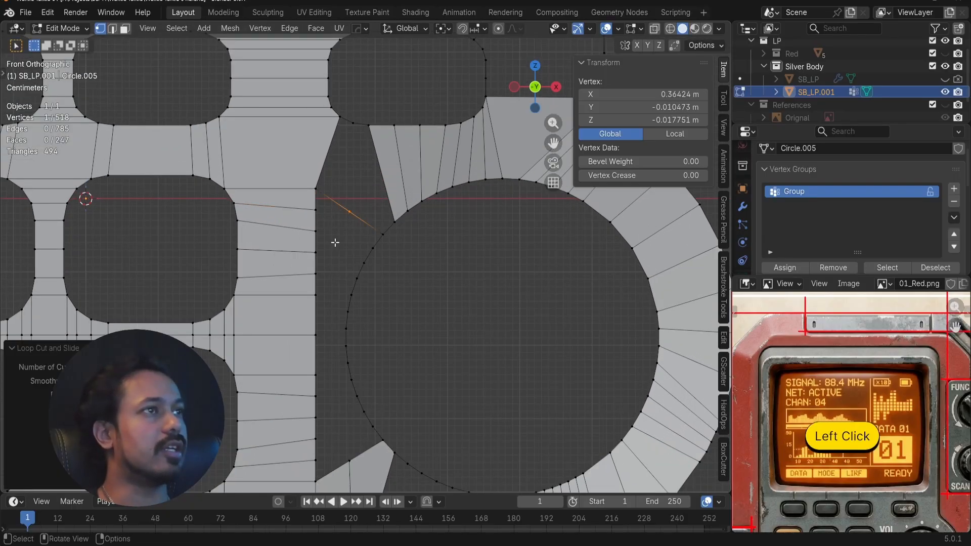
pyautogui.press('g')
pyautogui.press('x')
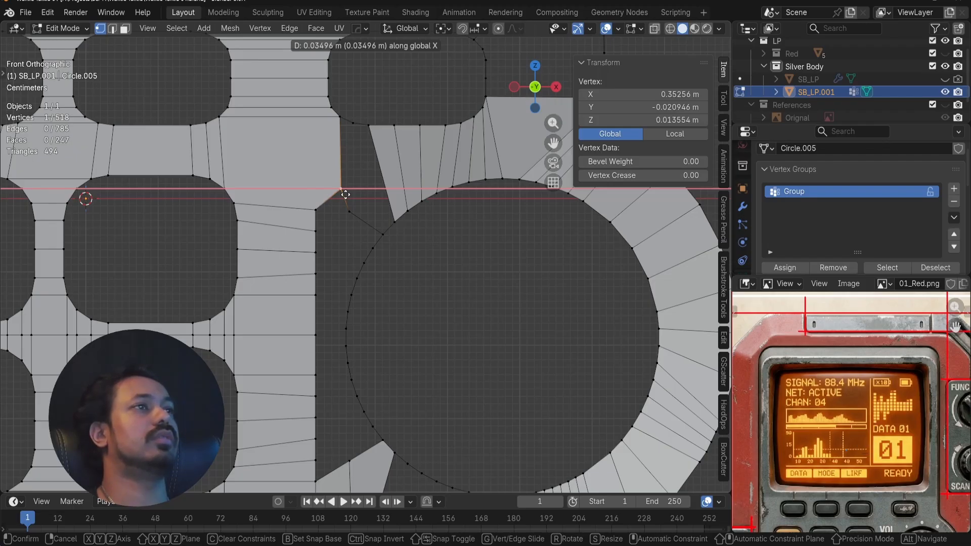
pyautogui.click(345, 194)
pyautogui.hotkey('ctrl', 'z')
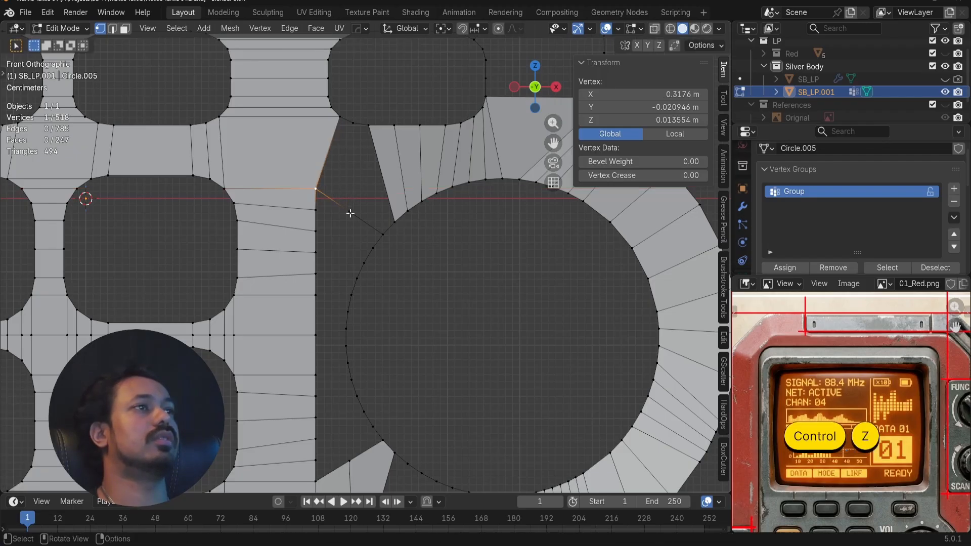
# - Delete the keypad strip's corner vertex with its adjoining faces and the midpoint vertex of the connecting edge
pyautogui.press('x')
pyautogui.click(326, 200)
pyautogui.click(350, 212)
pyautogui.press('x')
pyautogui.click(350, 212)
# - Connect the middle button hole's upper-right corner vertex to the circle's upper-left arc with a long edge
pyautogui.click(226, 184)
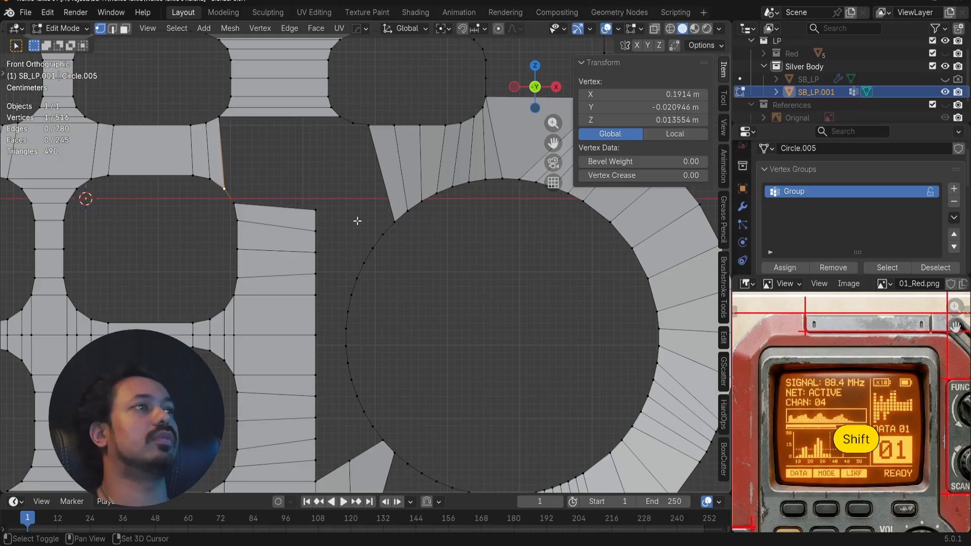
pyautogui.keyDown('shift'); pyautogui.click(383, 234); pyautogui.keyUp('shift')
pyautogui.press('f')
# - Lower the top corner vertex of the vertical keypad strip by about 0.015 m along Z
pyautogui.click(317, 209)
pyautogui.press('g')
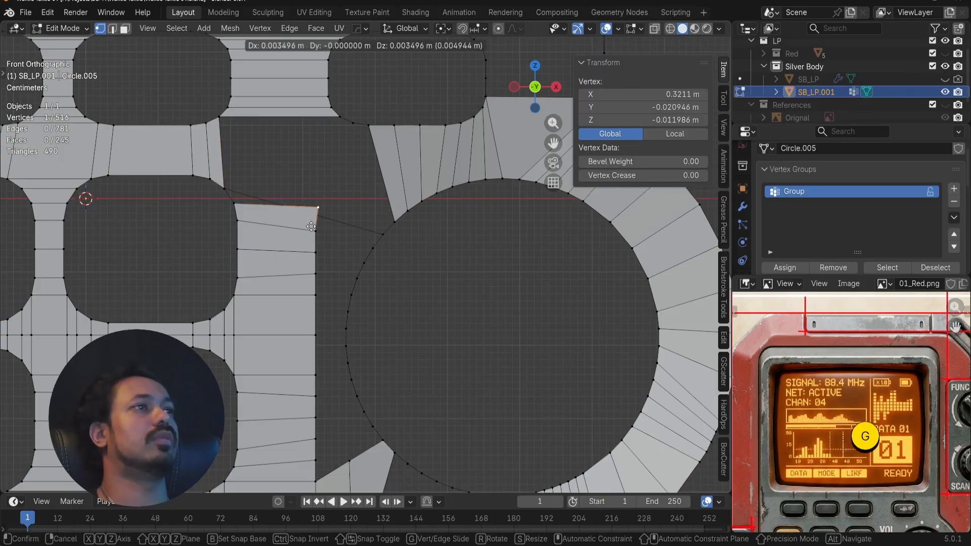
pyautogui.press('z')
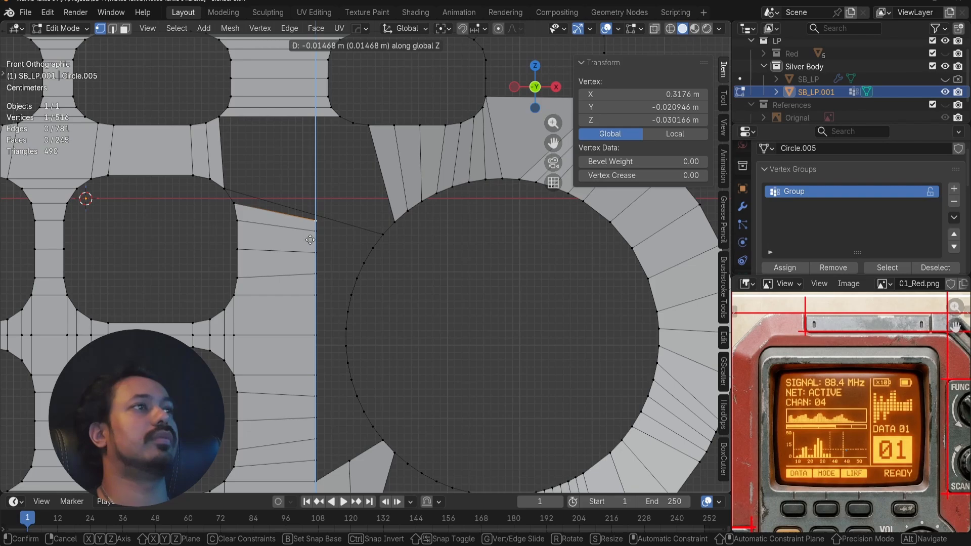
pyautogui.click(310, 240)
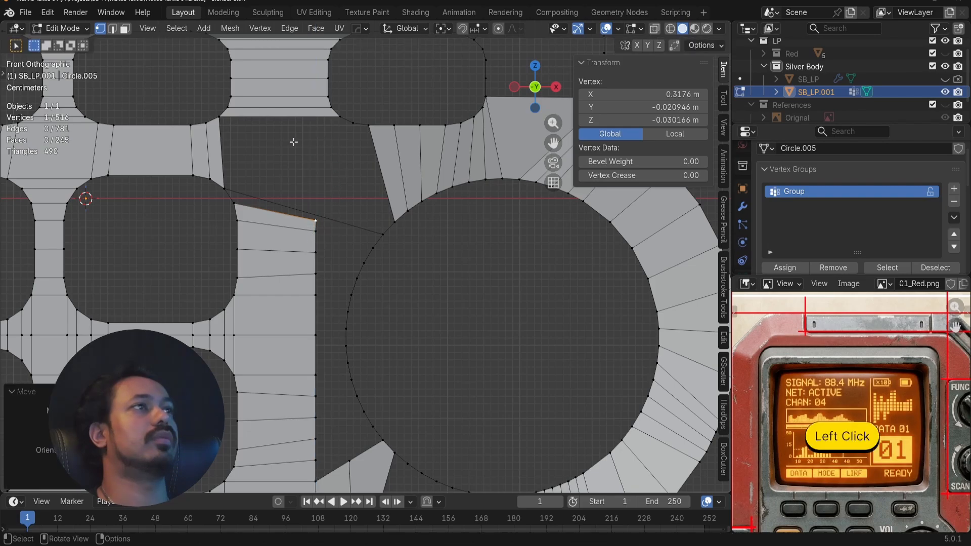
# - Add three vertices by loop cuts to the long connecting edge, placing the last two progressively closer to the circle
pyautogui.hotkey('ctrl', 'r')
pyautogui.click(337, 215)
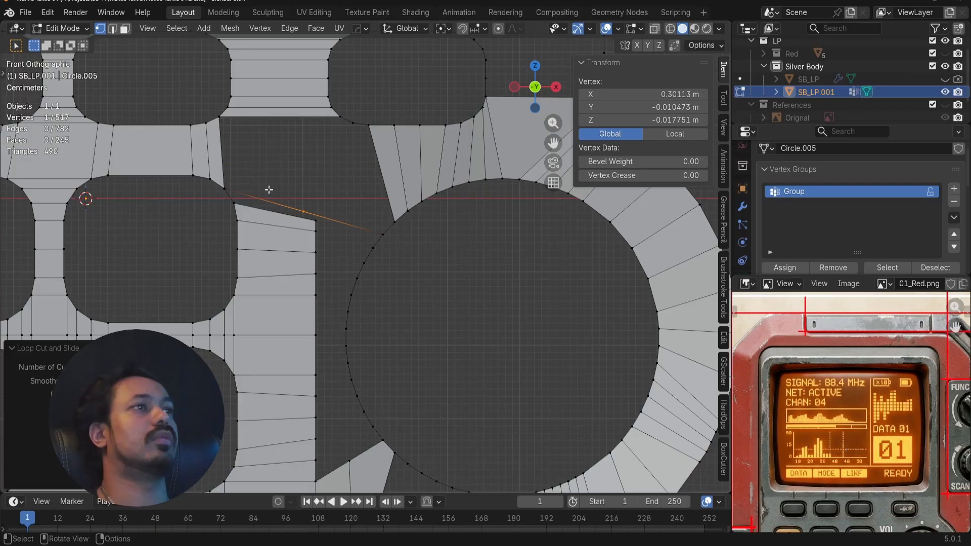
pyautogui.hotkey('ctrl', 'r')
pyautogui.click(351, 223)
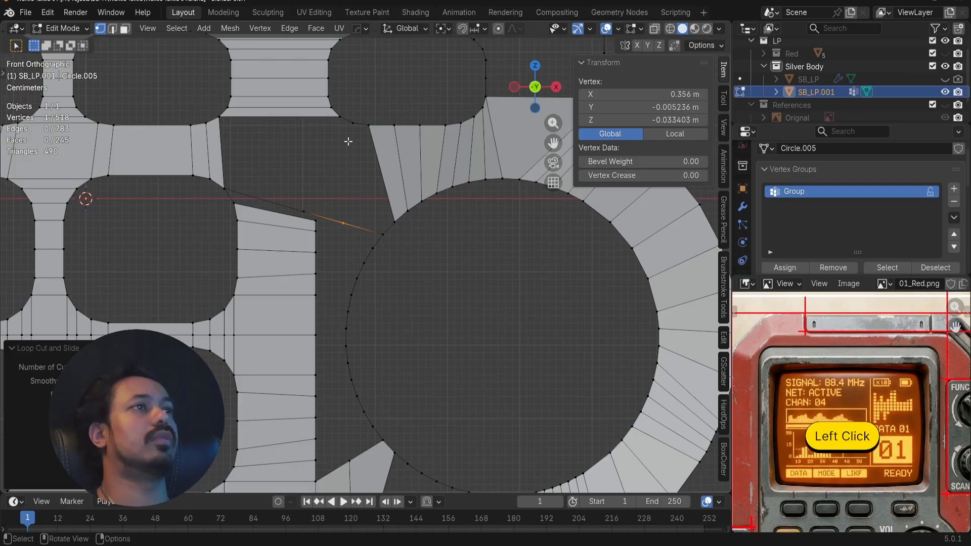
pyautogui.hotkey('ctrl', 'r')
pyautogui.click(366, 221)
# - Connect the circle's upper-left vertex to the lower-left corner of the upper button hole with an edge
pyautogui.click(381, 236)
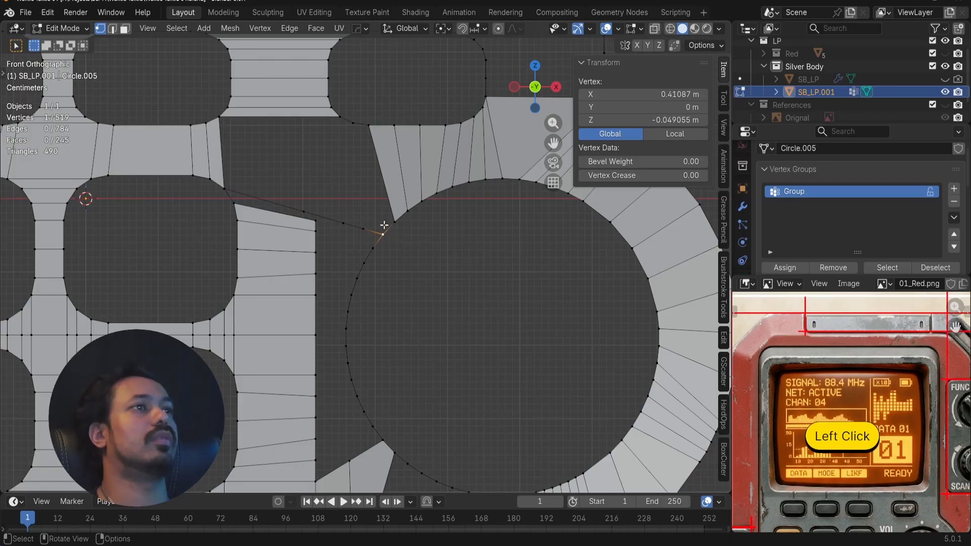
pyautogui.keyDown('shift'); pyautogui.click(356, 126); pyautogui.keyUp('shift')
pyautogui.press('f')
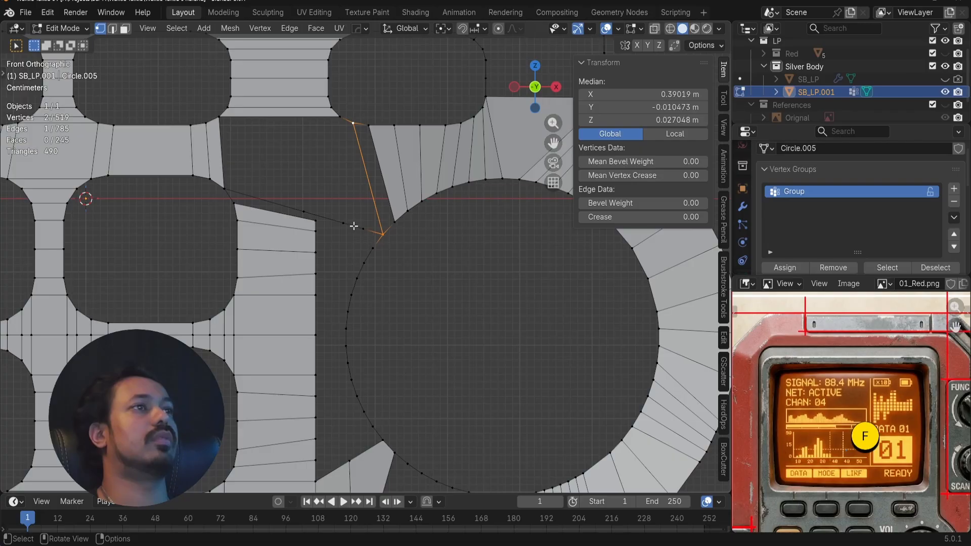
# - Delete the two vertices nearest the circle on the long connecting edge
pyautogui.click(364, 228)
pyautogui.press('x')
pyautogui.click(355, 227)
pyautogui.click(331, 218)
pyautogui.press('x')
pyautogui.click(330, 224)
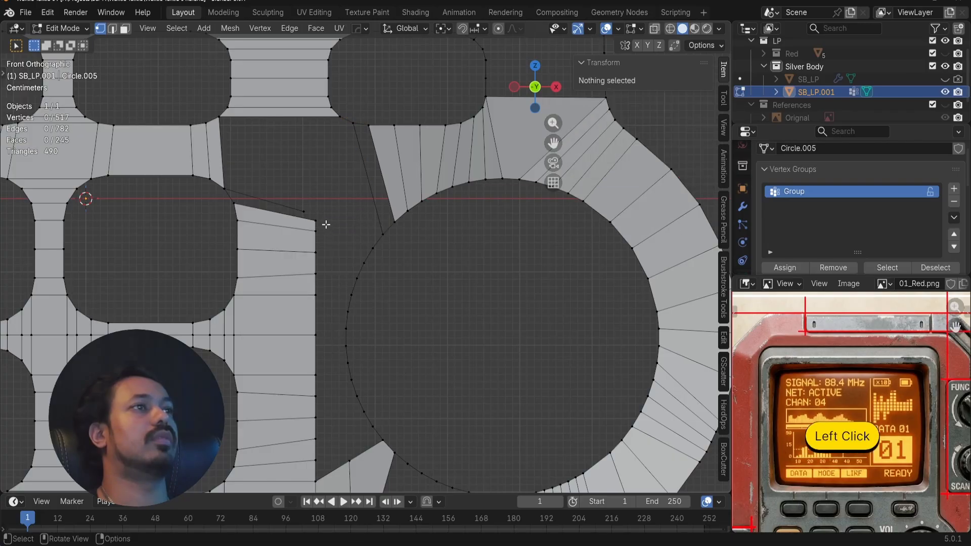
# - Connect the next corner vertex of the upper button hole to the next vertex down the circle's arc with an edge
pyautogui.click(305, 213)
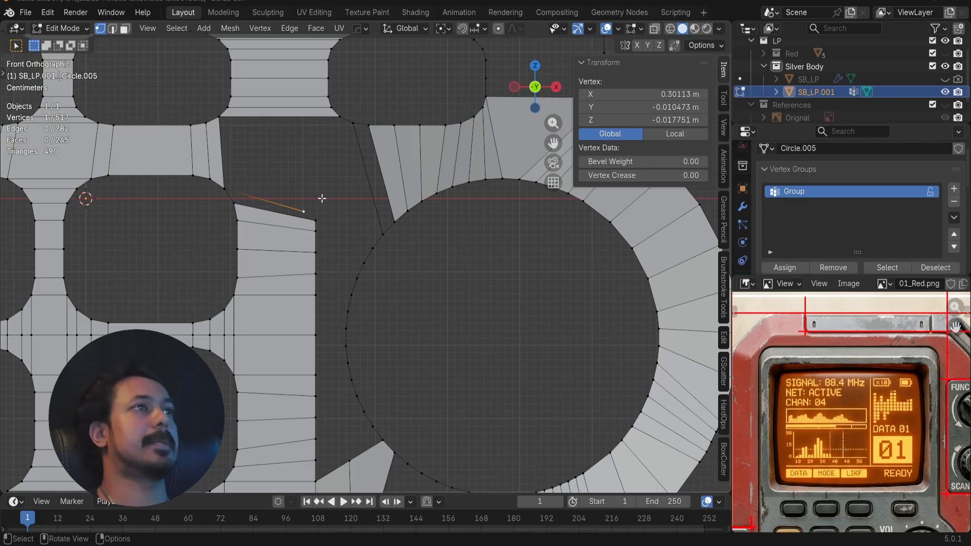
pyautogui.click(339, 117)
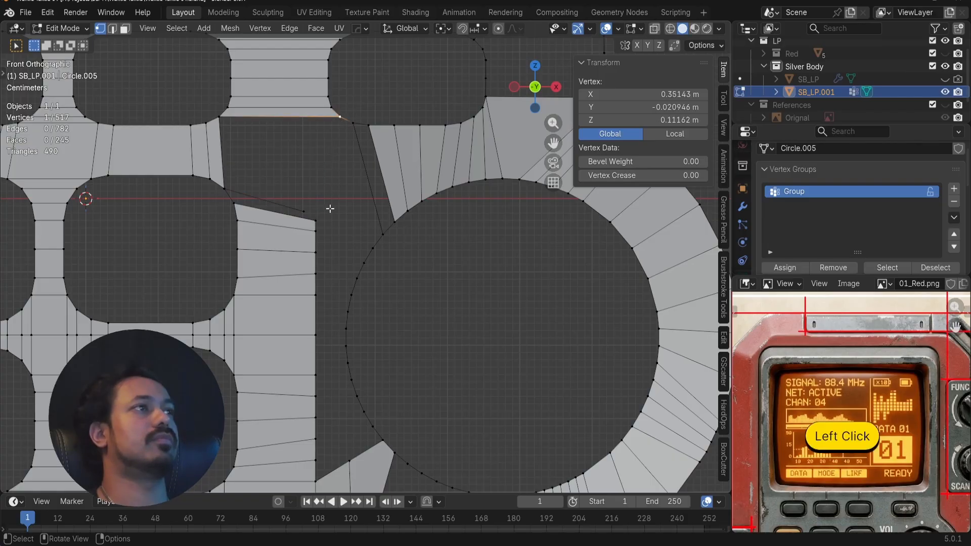
pyautogui.keyDown('shift'); pyautogui.click(373, 249); pyautogui.keyUp('shift')
pyautogui.press('f')
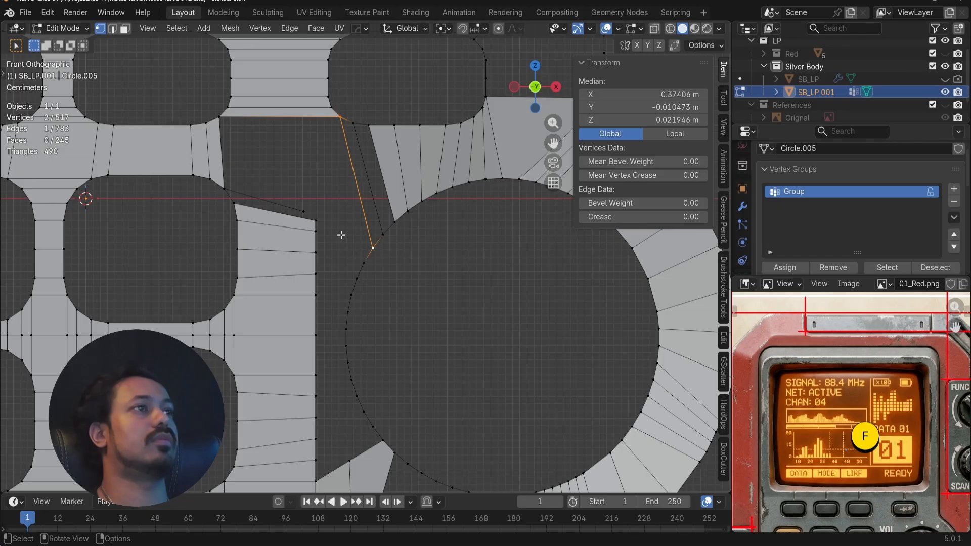
# - Try connecting the free end of the shortened edge to the circle's second upper-left vertex and undo it
pyautogui.click(310, 209)
pyautogui.keyDown('shift'); pyautogui.click(377, 252); pyautogui.keyUp('shift')
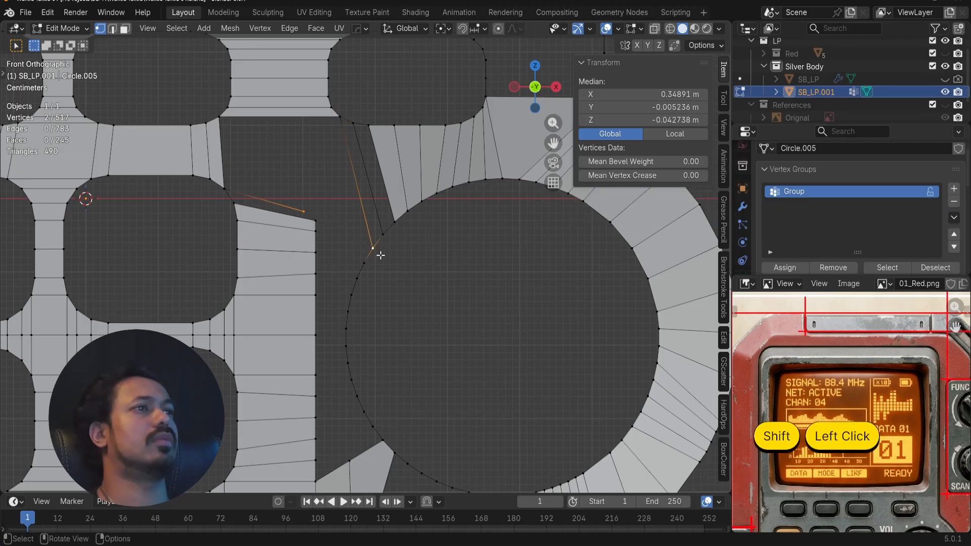
pyautogui.press('f')
pyautogui.hotkey('ctrl', 'z')
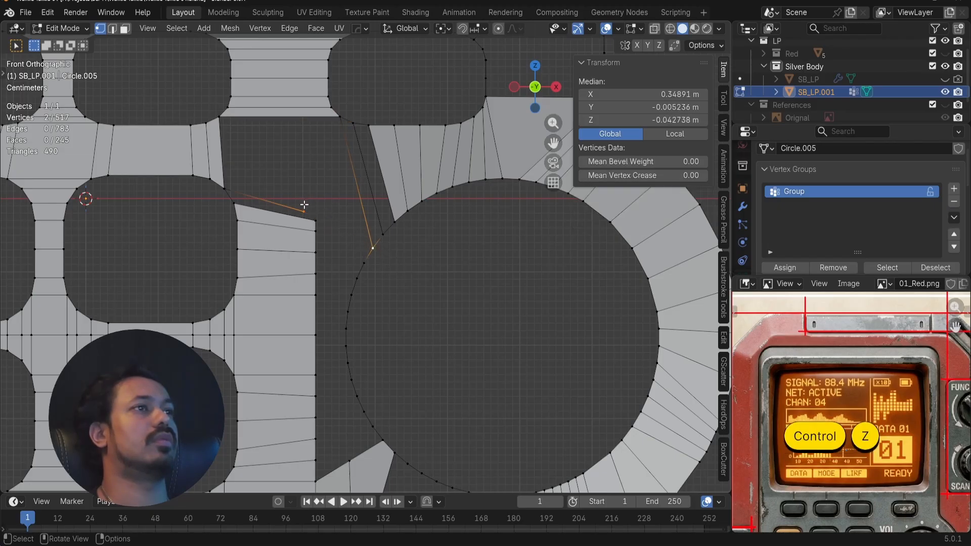
# - Undo the edges drawn to the upper button hole and the vertex deletions on the long connecting edge
pyautogui.hotkey('ctrl', 'z')
pyautogui.hotkey('ctrl', 'z')
pyautogui.hotkey('ctrl', 'z')
pyautogui.hotkey('ctrl', 'z')
pyautogui.hotkey('ctrl', 'z')
pyautogui.hotkey('ctrl', 'z')
pyautogui.hotkey('ctrl', 'z')
pyautogui.hotkey('ctrl', 'z')
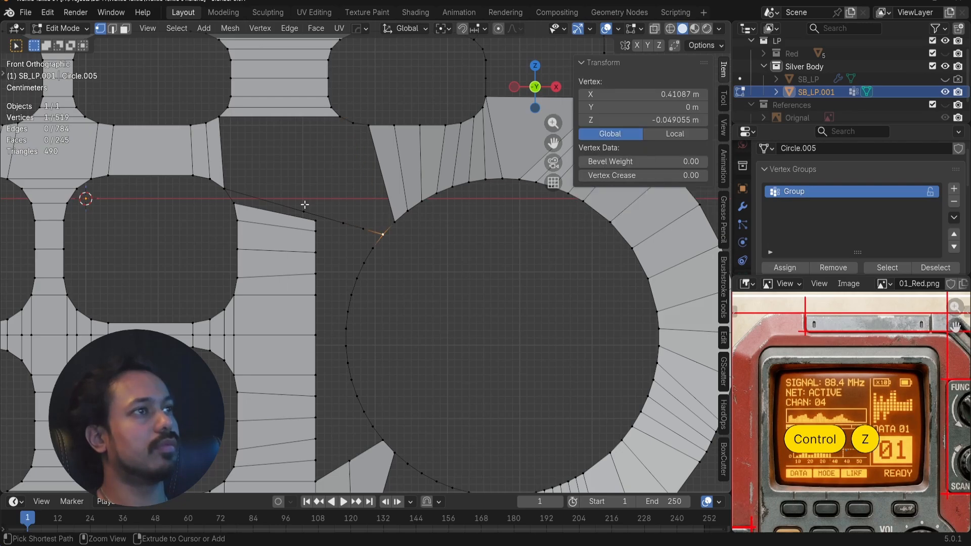
# - Undo the remaining edits between the keypad corner and the circle, back to the intact face strip beside the keypad
pyautogui.hotkey('ctrl', 'z')
pyautogui.hotkey('ctrl', 'z')
pyautogui.hotkey('ctrl', 'z')
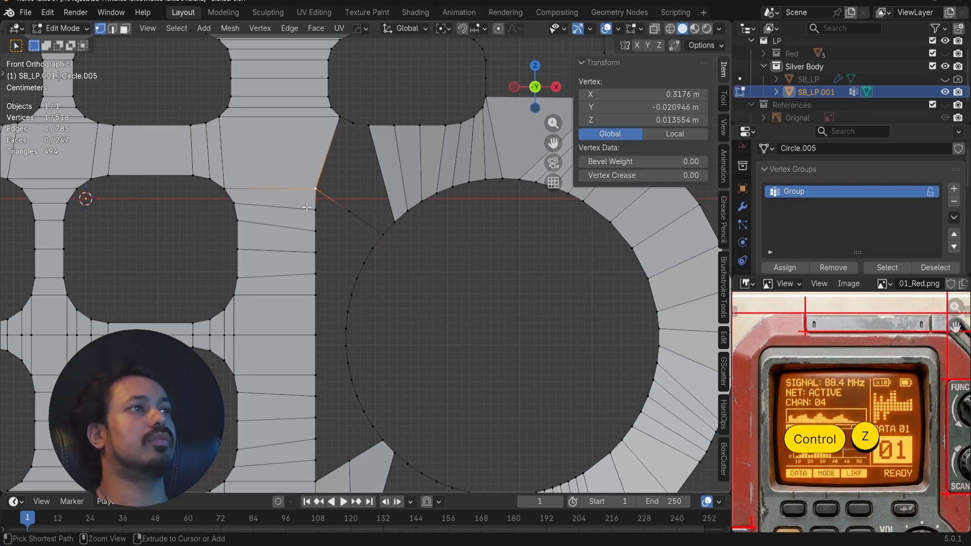
pyautogui.hotkey('ctrl', 'z')
pyautogui.hotkey('ctrl', 'z')
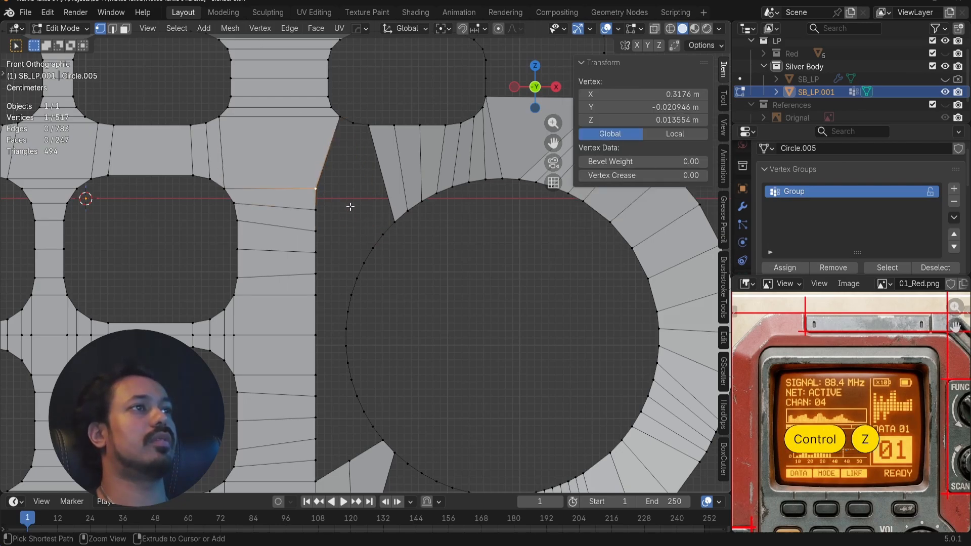
pyautogui.keyDown('shift'); pyautogui.moveTo(351, 206); pyautogui.dragTo(322, 201, button='middle'); pyautogui.keyUp('shift')
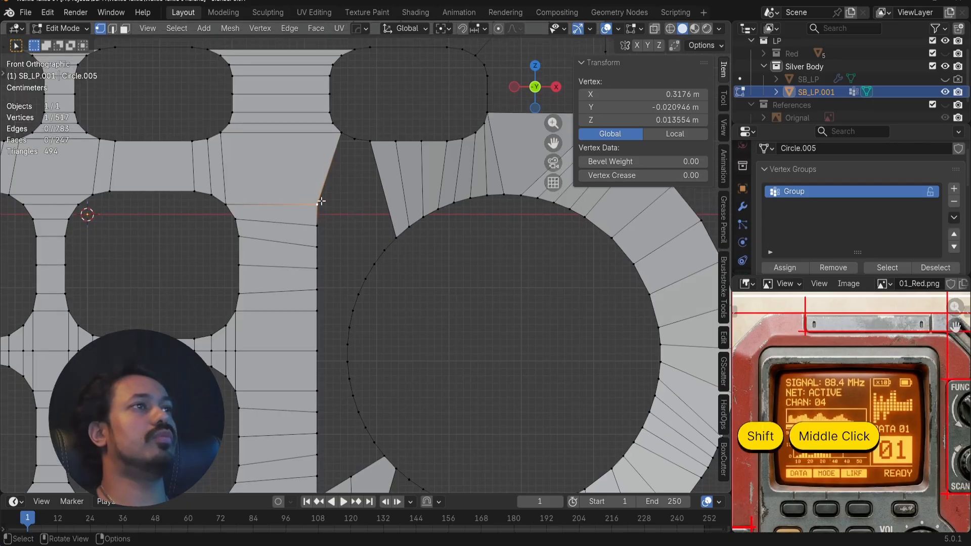
pyautogui.press('g')
pyautogui.rightClick(341, 195)
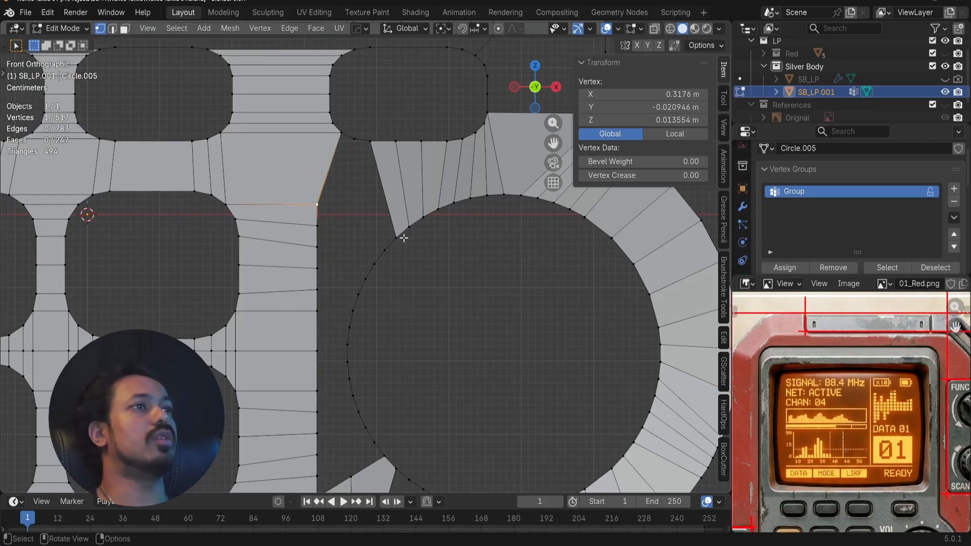
pyautogui.click(319, 204)
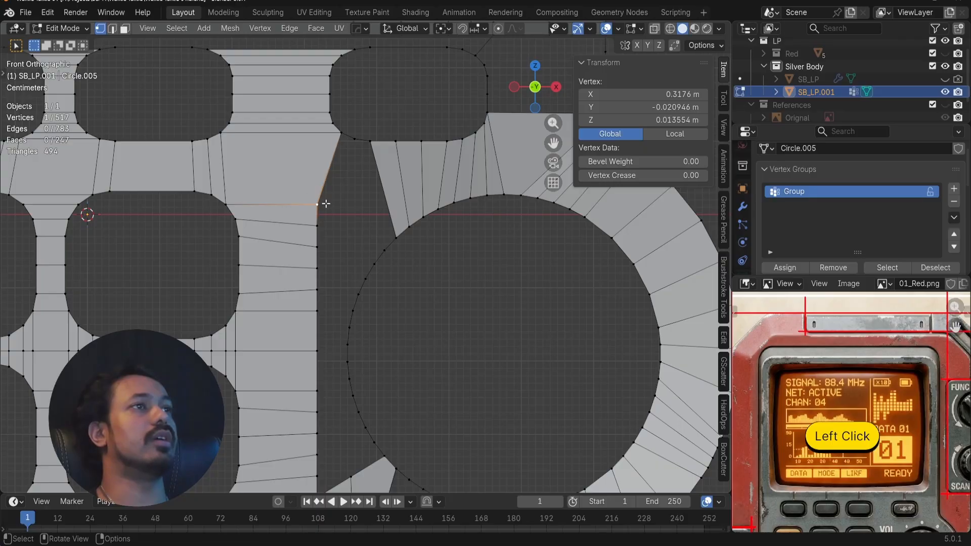
# - Examine the keypad strips and the open gap between the keypad, the upper button hole and the circular opening
pyautogui.scroll(-3, 300, 232)
pyautogui.keyDown('shift'); pyautogui.moveTo(207, 238); pyautogui.dragTo(290, 238, button='middle'); pyautogui.keyUp('shift')
pyautogui.scroll(2, 289, 238)
pyautogui.keyDown('shift'); pyautogui.moveTo(465, 250); pyautogui.dragTo(339, 263, button='middle'); pyautogui.keyUp('shift')
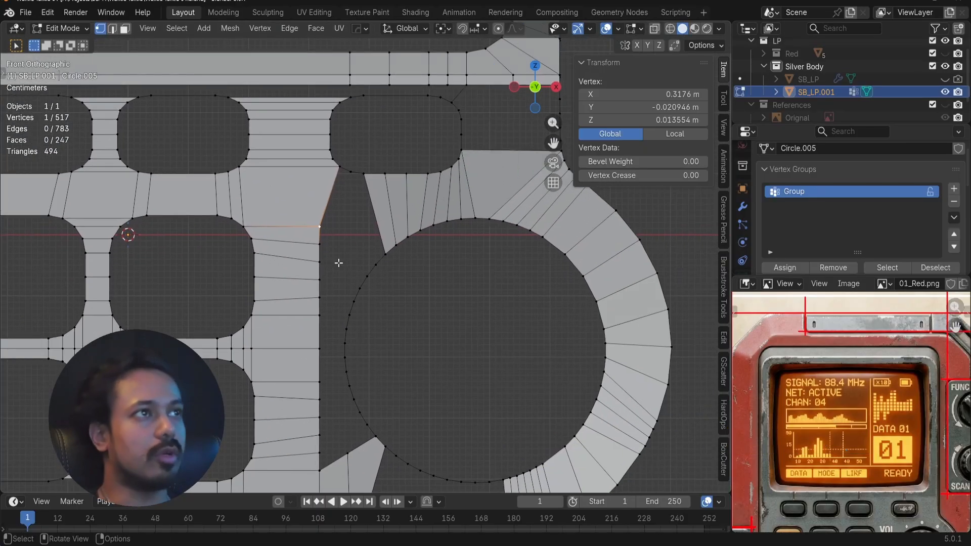
pyautogui.keyDown('shift'); pyautogui.moveTo(335, 221); pyautogui.dragTo(495, 265, button='middle'); pyautogui.keyUp('shift')
pyautogui.scroll(1, 232, 214)
pyautogui.scroll(-1, 298, 256)
pyautogui.keyDown('shift'); pyautogui.moveTo(440, 245); pyautogui.dragTo(50, 282, button='middle'); pyautogui.keyUp('shift')
pyautogui.scroll(2, 369, 257)
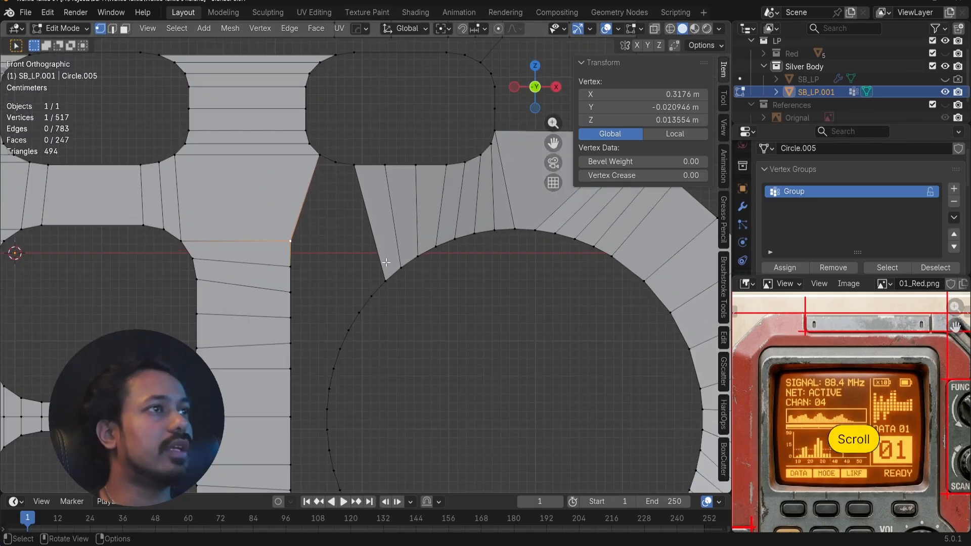
pyautogui.scroll(-2, 384, 275)
pyautogui.keyDown('shift'); pyautogui.moveTo(359, 271); pyautogui.dragTo(221, 242, button='middle'); pyautogui.keyUp('shift')
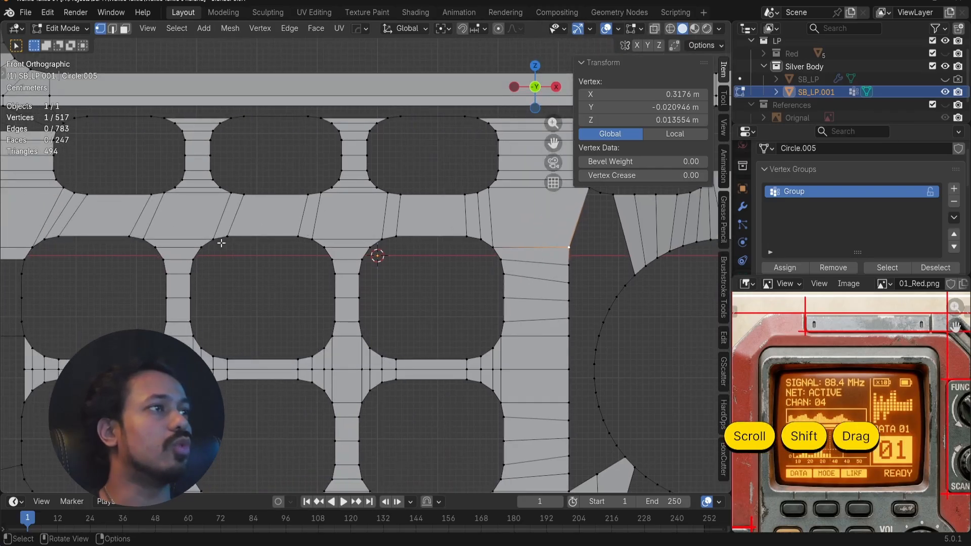
pyautogui.keyDown('shift'); pyautogui.moveTo(394, 220); pyautogui.dragTo(167, 226, button='middle'); pyautogui.keyUp('shift')
pyautogui.scroll(2, 351, 227)
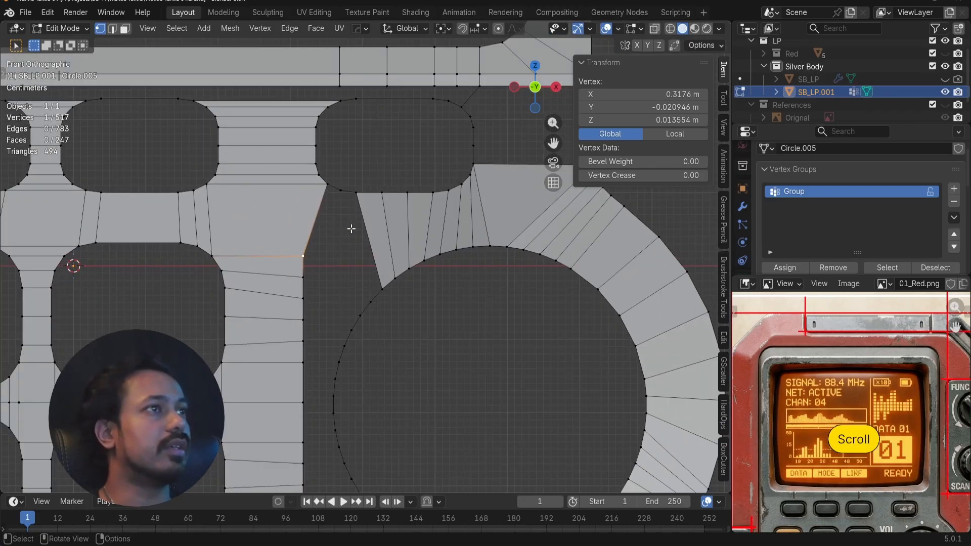
# - Move the keypad strip's top corner vertex to roughly below the upper button hole's lower corner vertex
pyautogui.click(290, 256)
pyautogui.press('g')
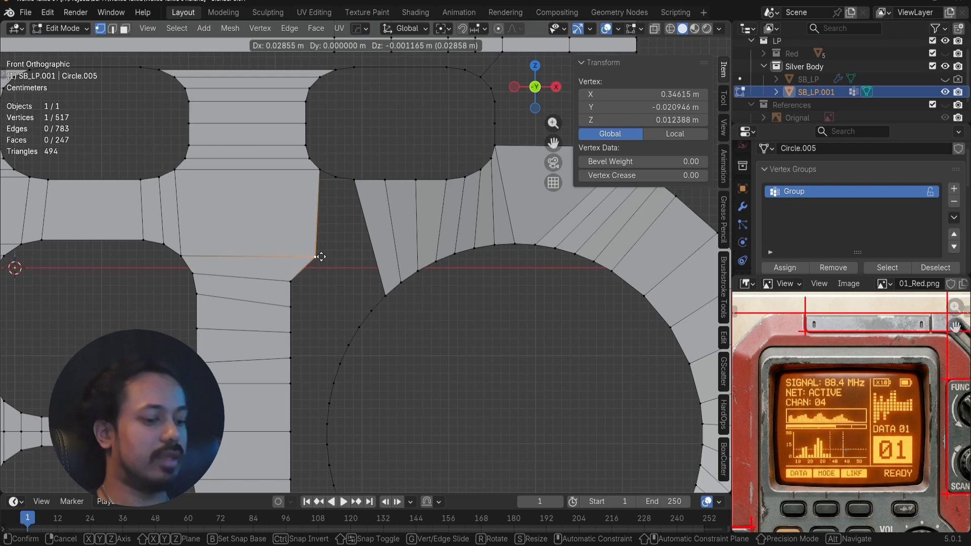
pyautogui.click(328, 222)
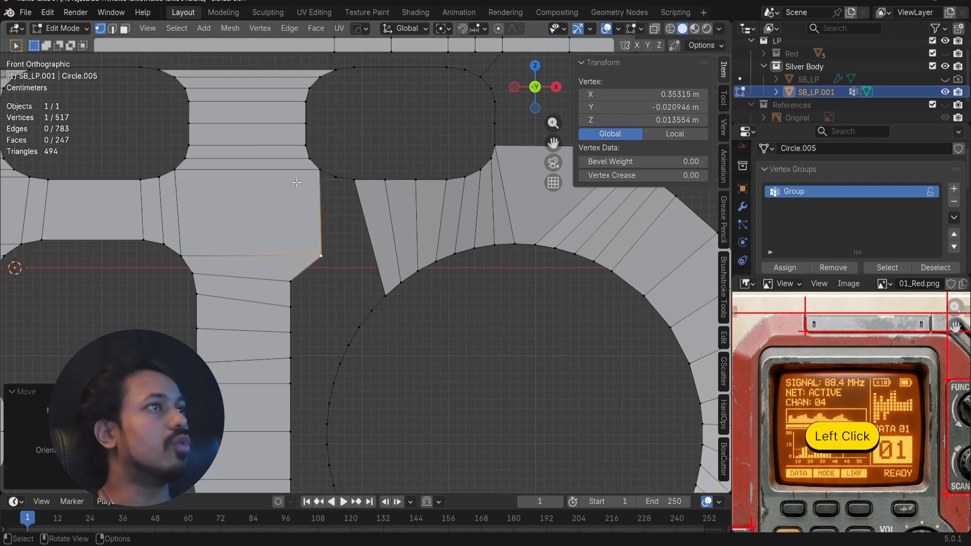
pyautogui.press('shift')
pyautogui.keyDown('shift'); pyautogui.moveTo(319, 217); pyautogui.dragTo(337, 170, button='middle'); pyautogui.keyUp('shift')
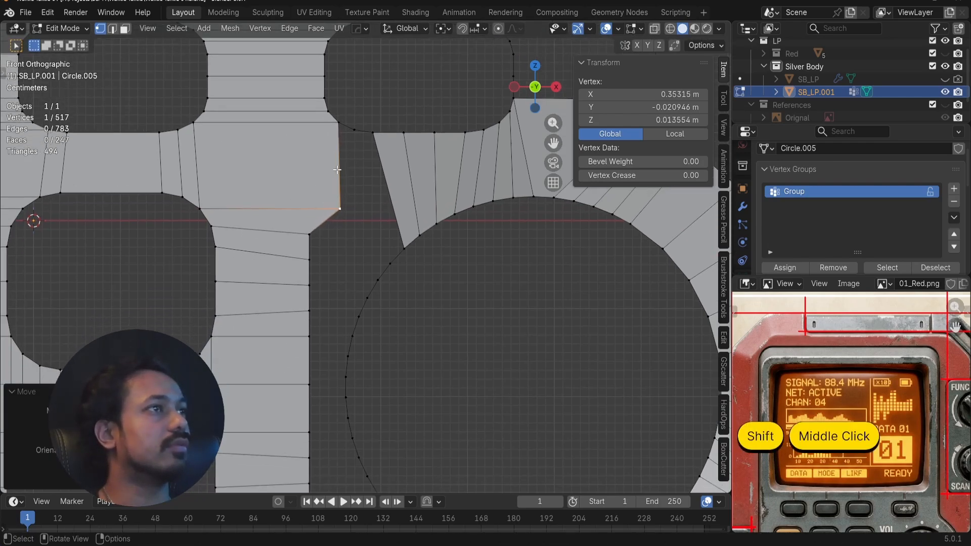
pyautogui.press('g')
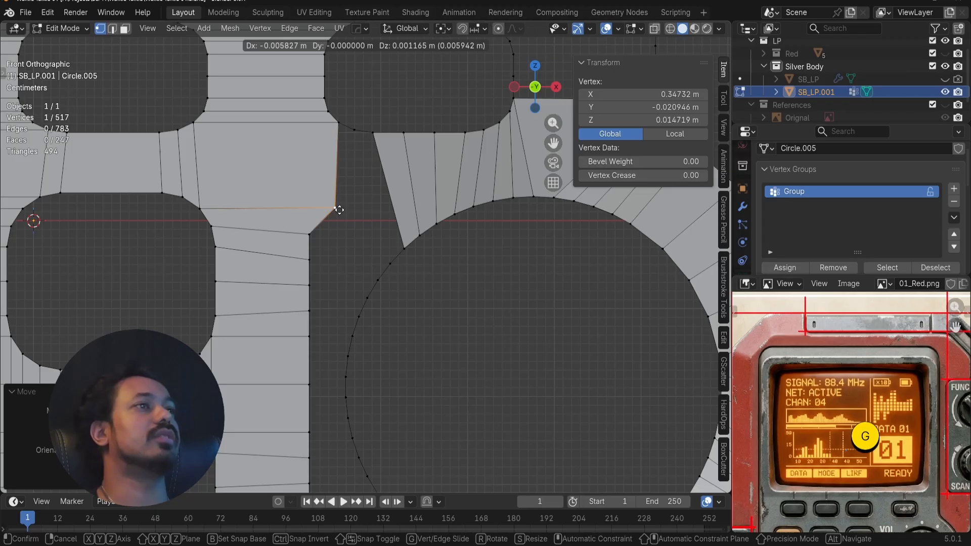
pyautogui.click(330, 206)
pyautogui.press('g')
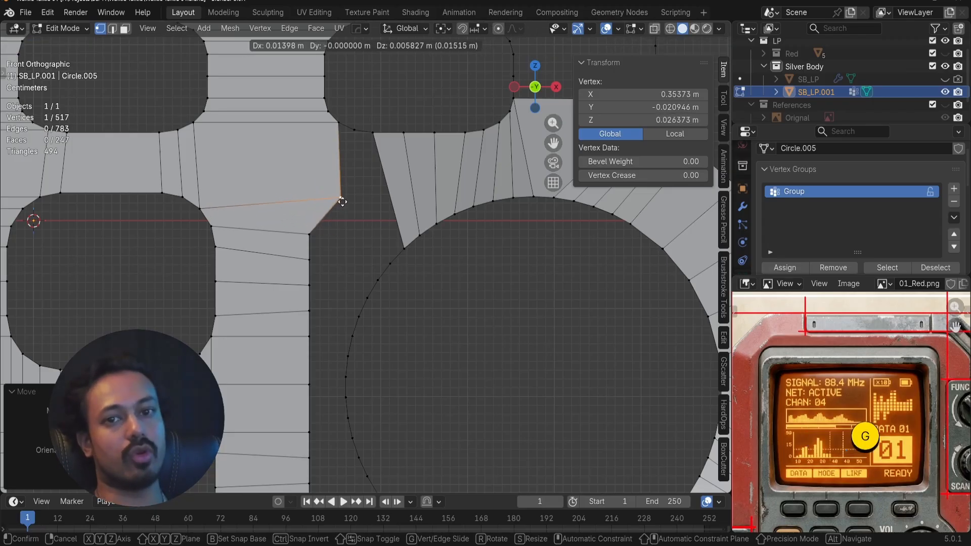
pyautogui.click(337, 200)
# - Merge the keypad strip's top corner vertex onto the circle's second free vertex below the upper face fan
pyautogui.keyDown('shift'); pyautogui.click(384, 257); pyautogui.keyUp('shift')
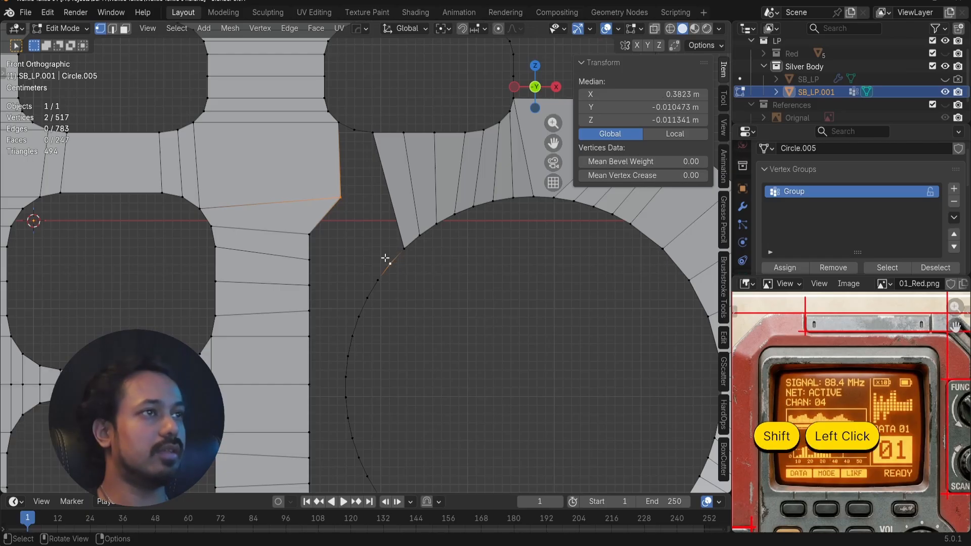
pyautogui.click(375, 271)
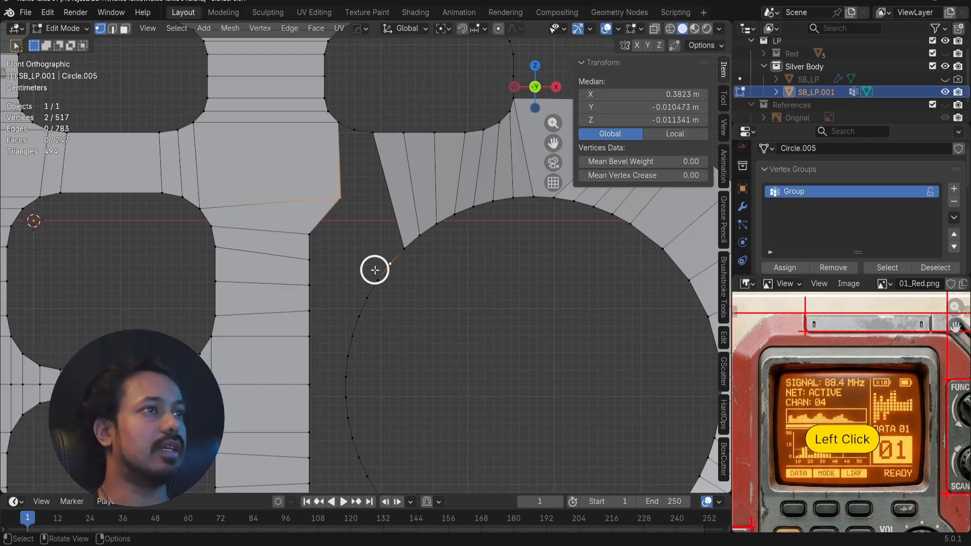
pyautogui.click(344, 217)
pyautogui.keyDown('shift'); pyautogui.click(373, 276); pyautogui.keyUp('shift')
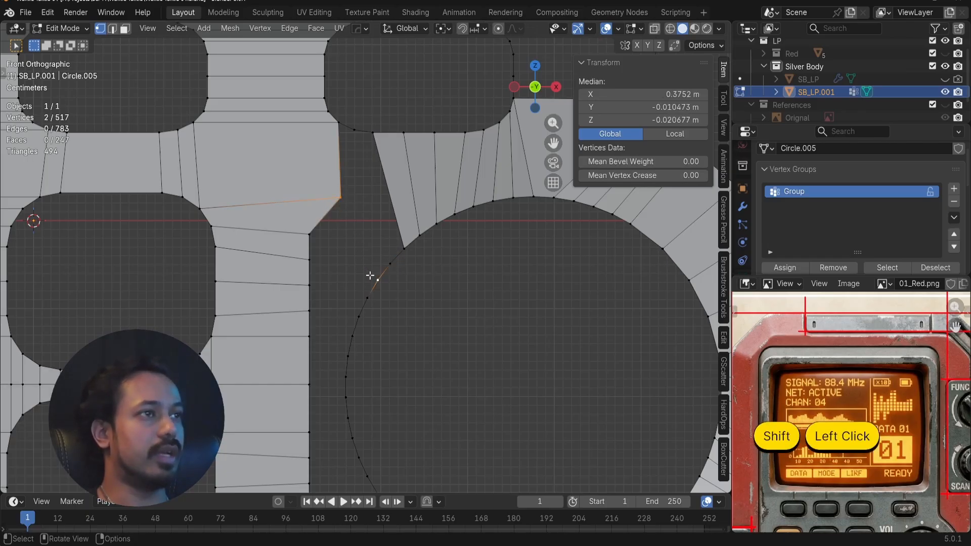
pyautogui.press('m')
pyautogui.click(373, 277)
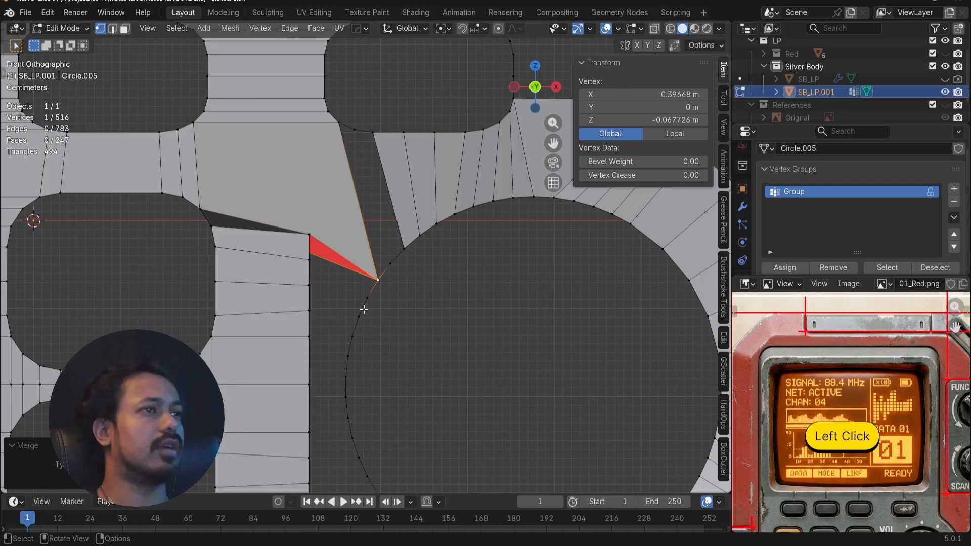
pyautogui.click(326, 255)
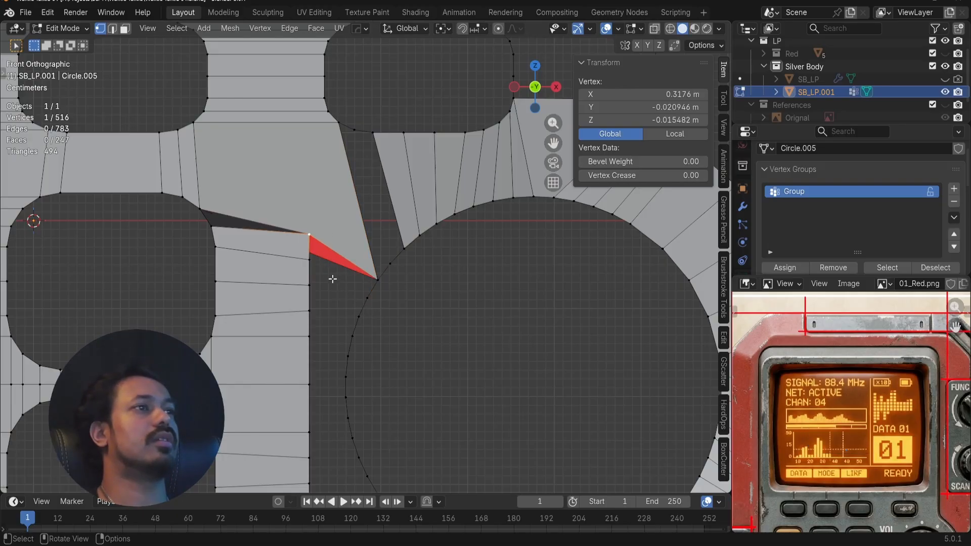
pyautogui.scroll(-1, 332, 249)
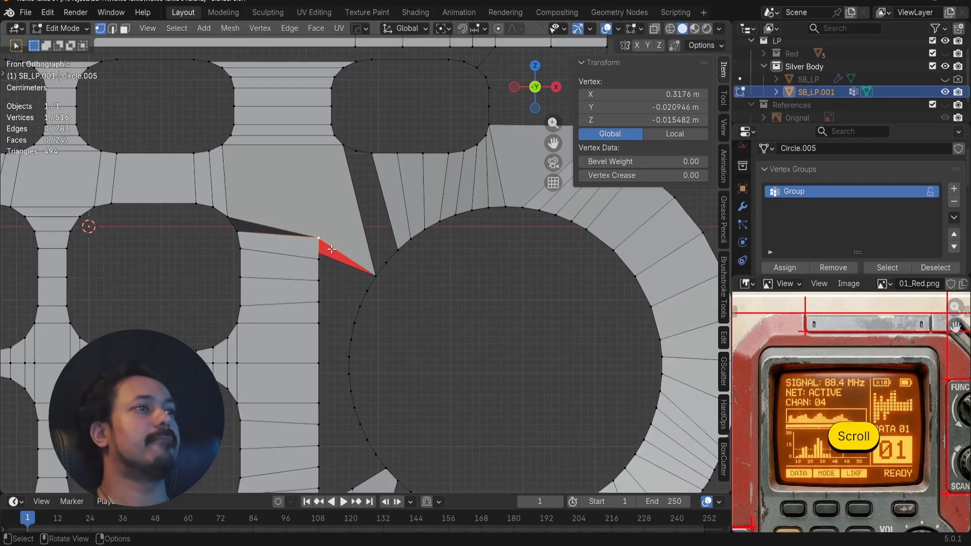
pyautogui.press('g')
pyautogui.press('z')
pyautogui.rightClick(333, 277)
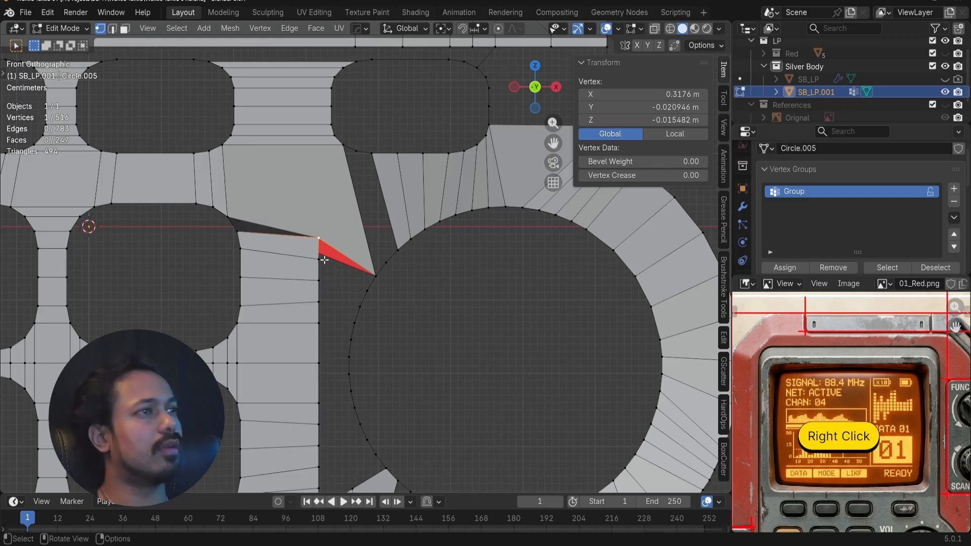
# - Delete the top three vertices on the keypad strip's outer edge beside the circle
pyautogui.press('g')
pyautogui.click(323, 260)
pyautogui.click(319, 265)
pyautogui.press('x')
pyautogui.click(319, 265)
pyautogui.scroll(1, 314, 281)
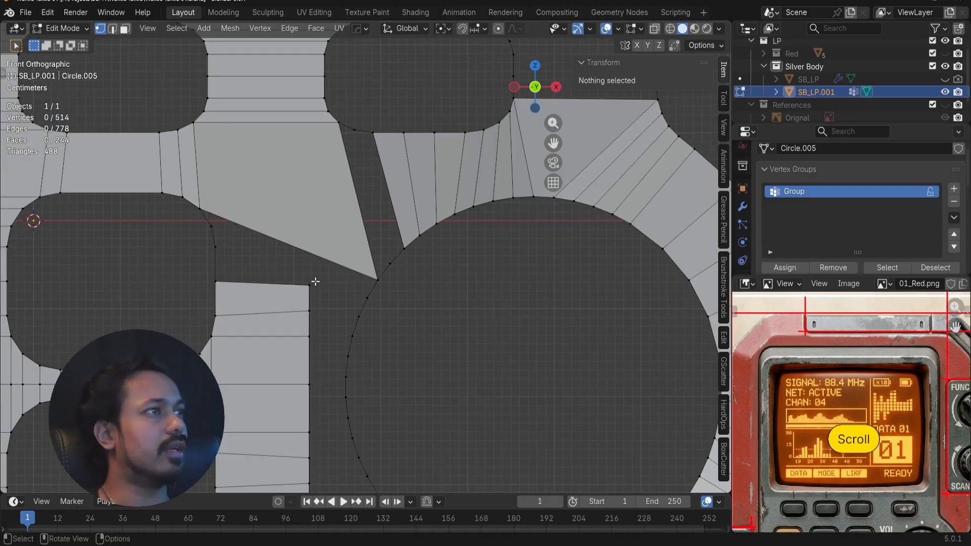
pyautogui.click(315, 291)
pyautogui.press('x')
pyautogui.click(314, 293)
# - Fill a face between the upper corner edge of the adjacent keypad hole and the circle's arc, below the merged vertex
pyautogui.click(235, 211)
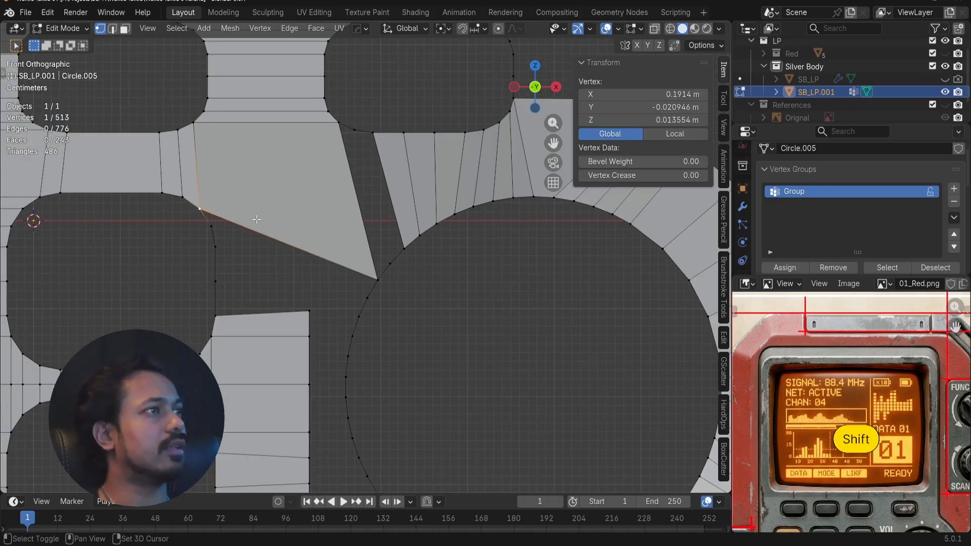
pyautogui.keyDown('shift'); pyautogui.click(379, 277); pyautogui.keyUp('shift')
pyautogui.press('f')
pyautogui.keyDown('shift'); pyautogui.click(217, 226); pyautogui.keyUp('shift')
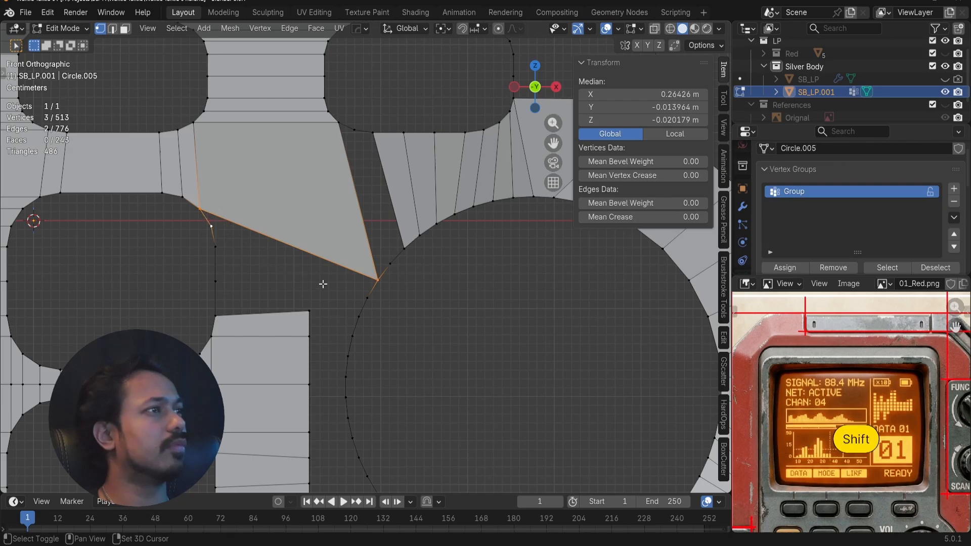
pyautogui.keyDown('shift'); pyautogui.click(358, 291); pyautogui.keyUp('shift')
pyautogui.press('f')
pyautogui.hotkey('alt', 'a')
pyautogui.click(368, 295)
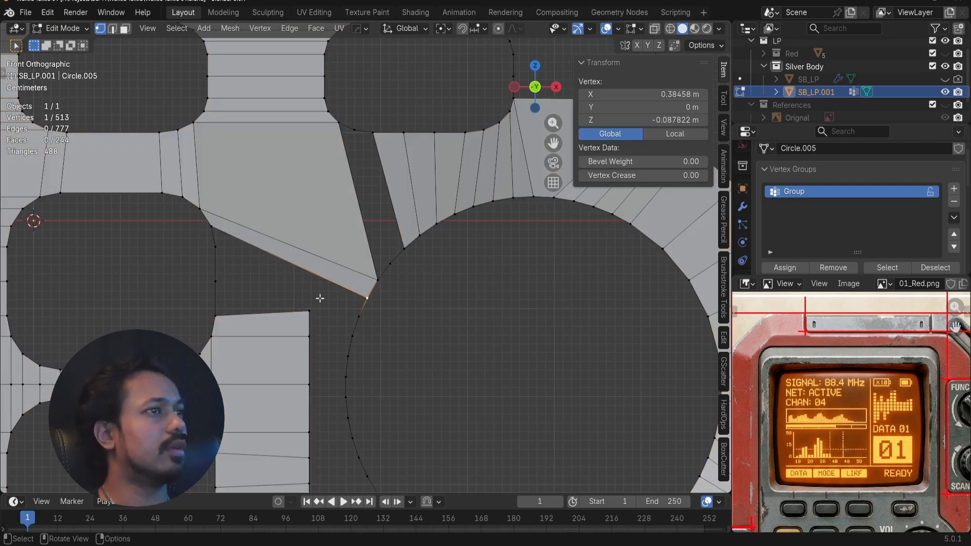
# - Delete the remaining vertices of the strip's outer edge between the keypad and the circle
pyautogui.scroll(-5, 303, 293)
pyautogui.keyDown('shift'); pyautogui.moveTo(325, 307); pyautogui.dragTo(322, 286, button='middle'); pyautogui.keyUp('shift')
pyautogui.moveTo(325, 249); pyautogui.dragTo(340, 364)
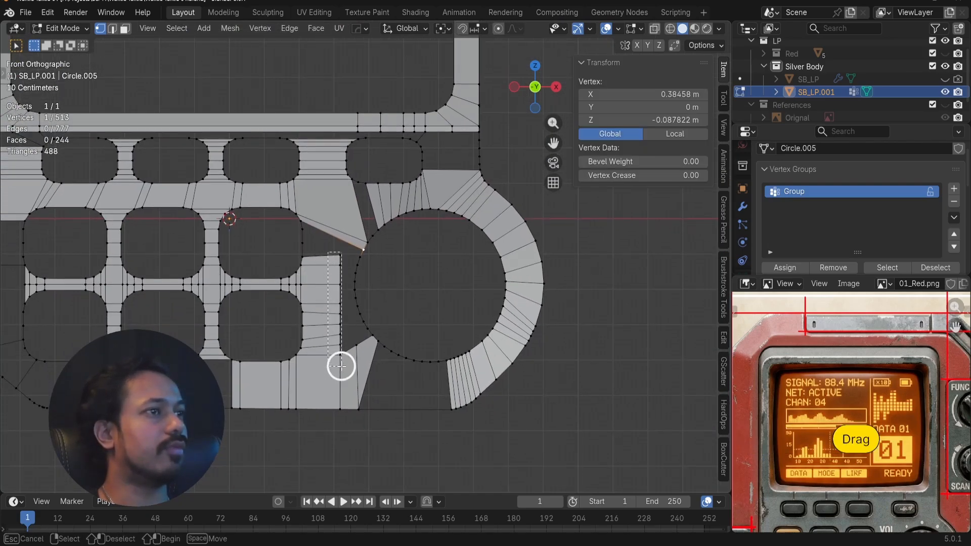
pyautogui.press('x')
pyautogui.click(341, 364)
pyautogui.click(356, 349)
pyautogui.press('x')
pyautogui.click(354, 350)
pyautogui.scroll(5, 321, 243)
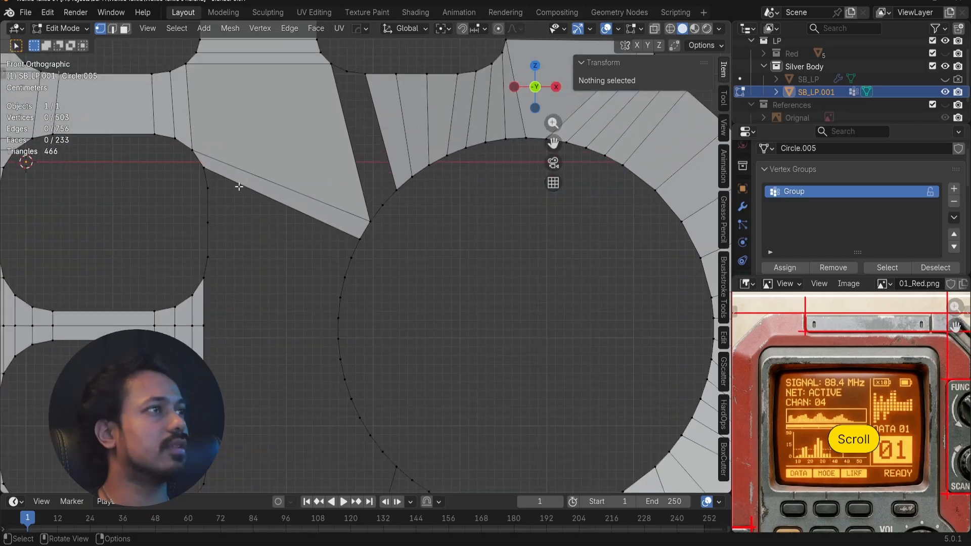
# - Fill five faces down the side of the upper keypad hole, connecting it to the circle's left arc
pyautogui.keyDown('shift'); pyautogui.click(203, 168); pyautogui.keyUp('shift')
pyautogui.keyDown('shift'); pyautogui.click(342, 233); pyautogui.keyUp('shift')
pyautogui.press('f')
pyautogui.press('f')
pyautogui.press('f')
pyautogui.press('f')
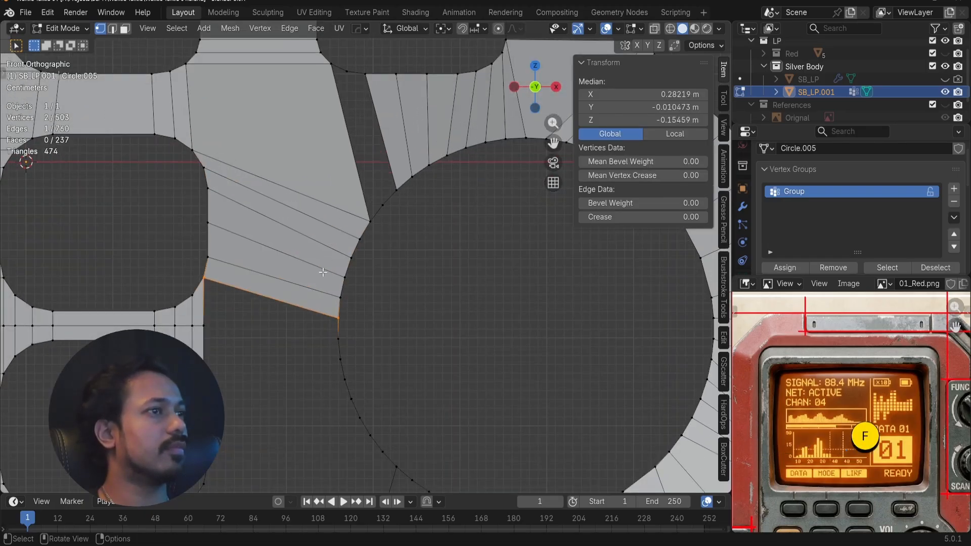
pyautogui.keyDown('shift'); pyautogui.click(334, 336); pyautogui.keyUp('shift')
pyautogui.press('f')
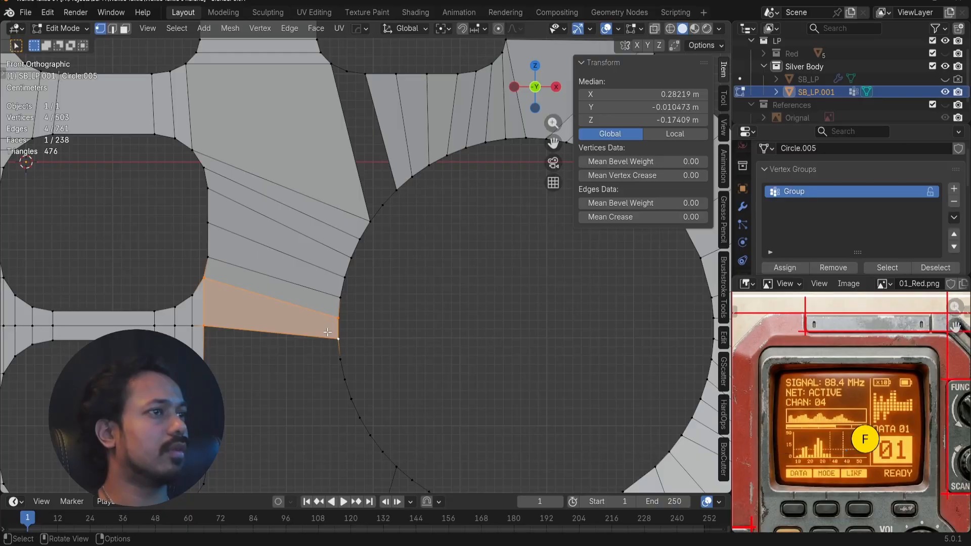
pyautogui.press('a')
pyautogui.hotkey('alt', 'a')
pyautogui.scroll(-2, 335, 324)
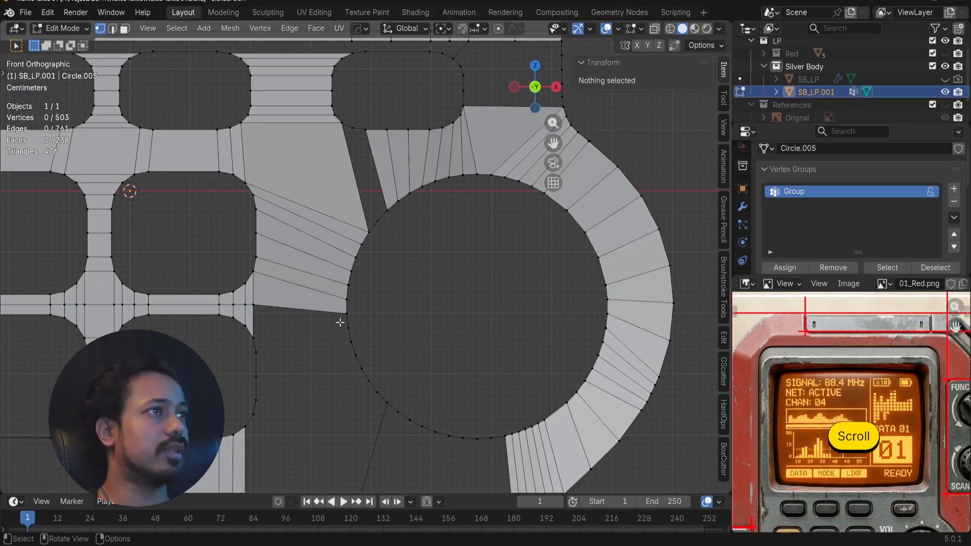
# - Fill two more faces joining the junction between the keypad holes and the lower hole's upper corner to the circle
pyautogui.keyDown('shift'); pyautogui.click(327, 313); pyautogui.keyUp('shift')
pyautogui.keyDown('shift'); pyautogui.click(261, 305); pyautogui.keyUp('shift')
pyautogui.press('f')
pyautogui.press('f')
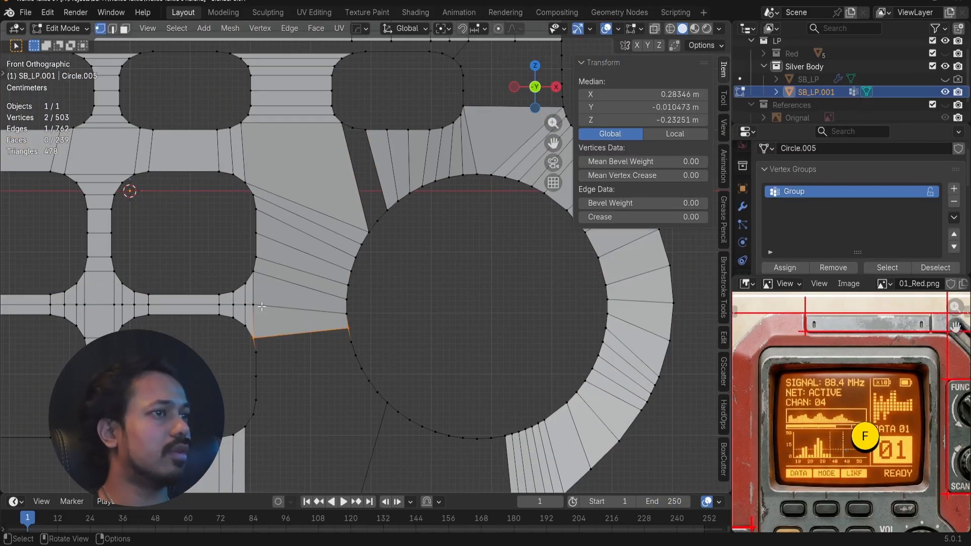
pyautogui.keyDown('shift'); pyautogui.moveTo(323, 388); pyautogui.dragTo(330, 272, button='middle'); pyautogui.keyUp('shift')
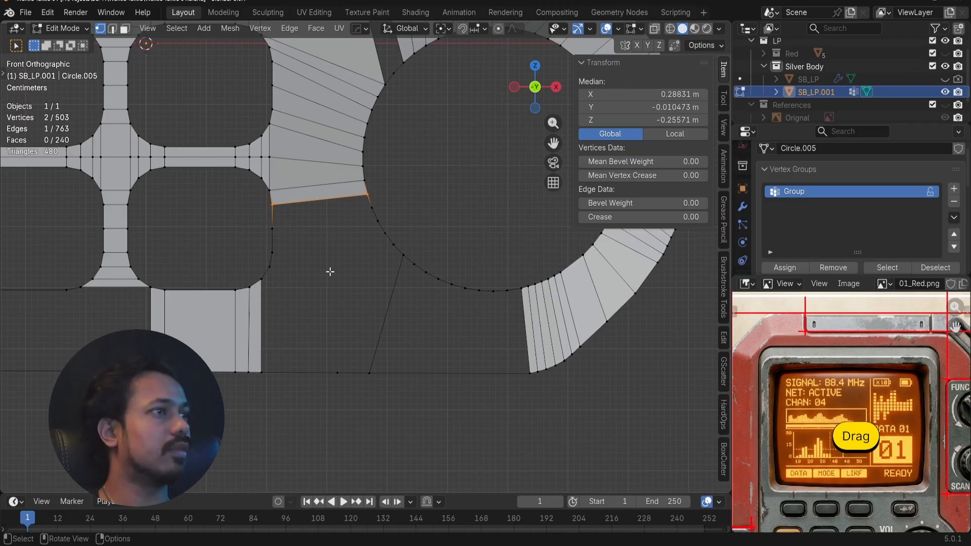
pyautogui.click(273, 269)
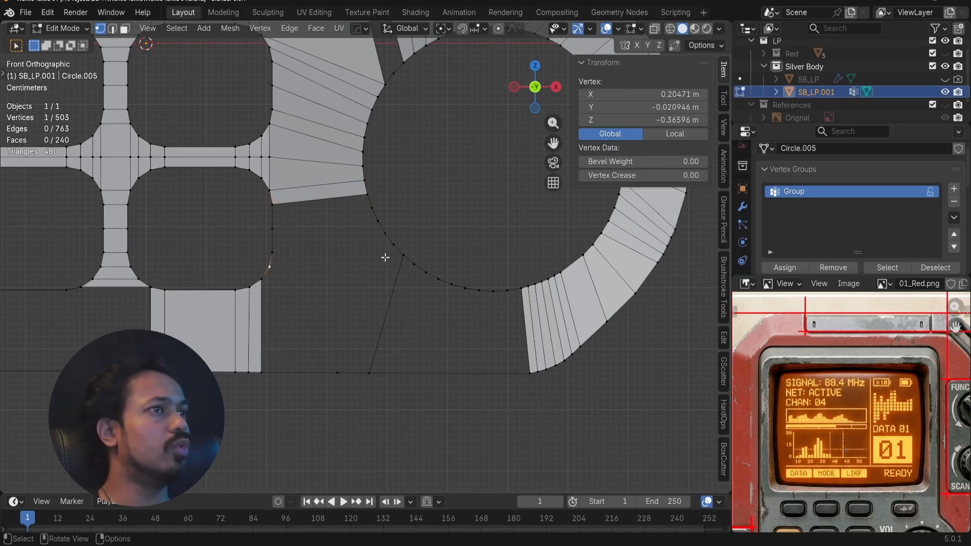
pyautogui.press('f')
pyautogui.hotkey('ctrl', 'z')
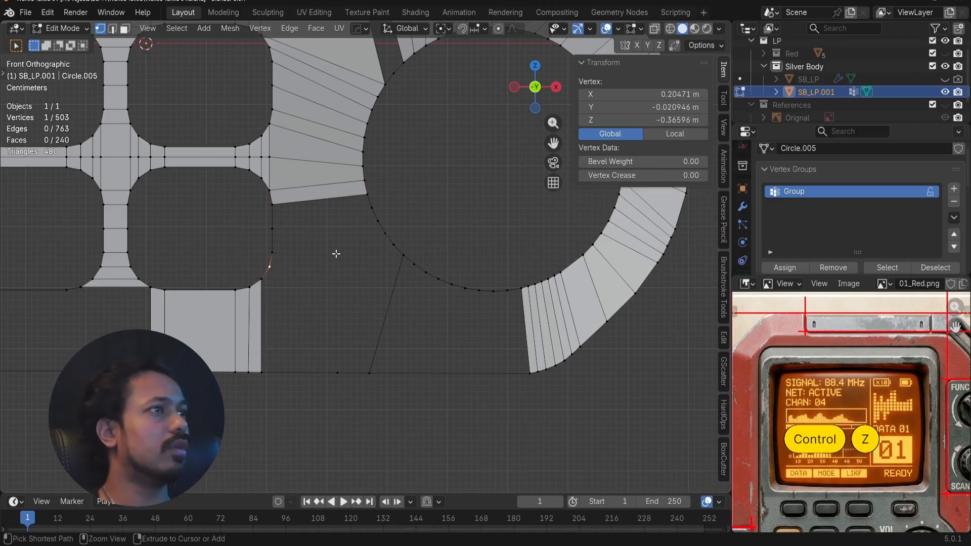
# - Fill four faces between the lower keypad hole's side and the circle's arc, down to the hole's lower corner
pyautogui.click(275, 207)
pyautogui.keyDown('shift'); pyautogui.click(368, 197); pyautogui.keyUp('shift')
pyautogui.press('f')
pyautogui.press('f')
pyautogui.press('f')
pyautogui.press('f')
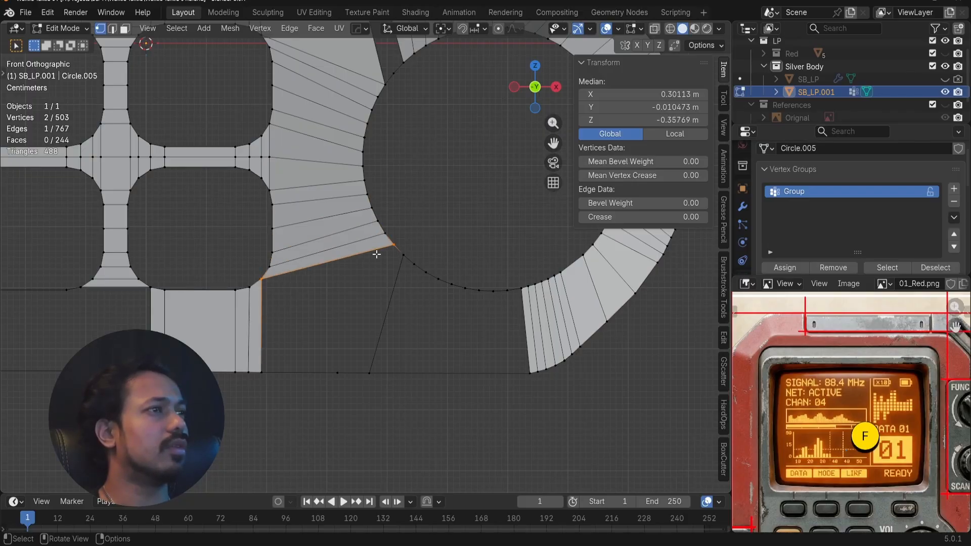
# - Fill two faces between the lower keypad hole's corner, the circle and the bottom outline, up to the existing slanted edge
pyautogui.keyDown('shift'); pyautogui.click(336, 377); pyautogui.keyUp('shift')
pyautogui.keyDown('shift'); pyautogui.click(260, 376); pyautogui.keyUp('shift')
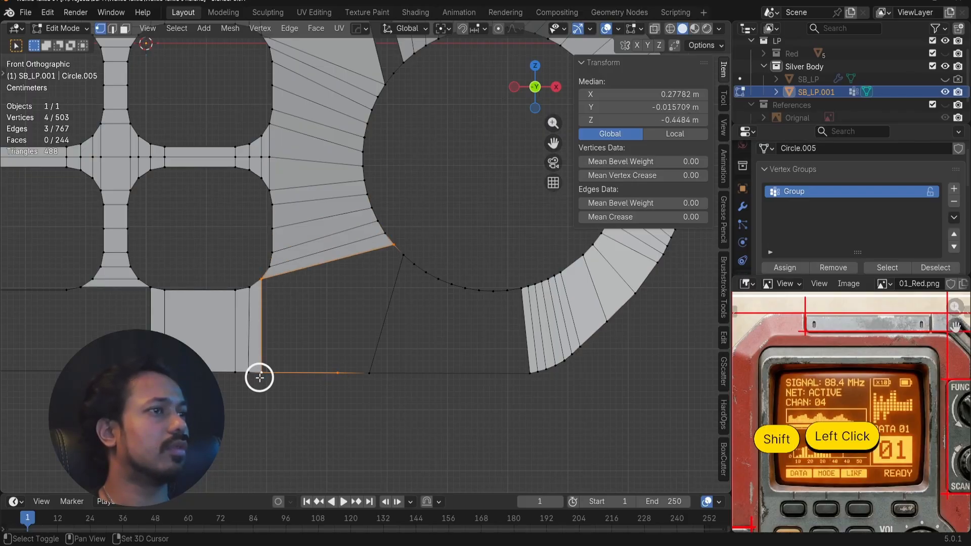
pyautogui.press('f')
pyautogui.press('a')
pyautogui.press('a')
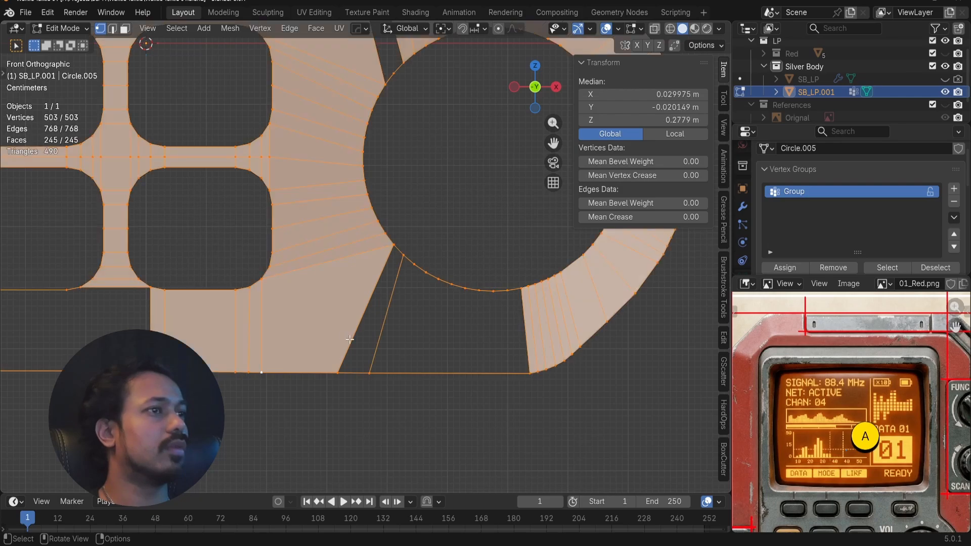
pyautogui.click(390, 252)
pyautogui.keyDown('shift'); pyautogui.click(336, 372); pyautogui.keyUp('shift')
pyautogui.keyDown('shift'); pyautogui.click(371, 366); pyautogui.keyUp('shift')
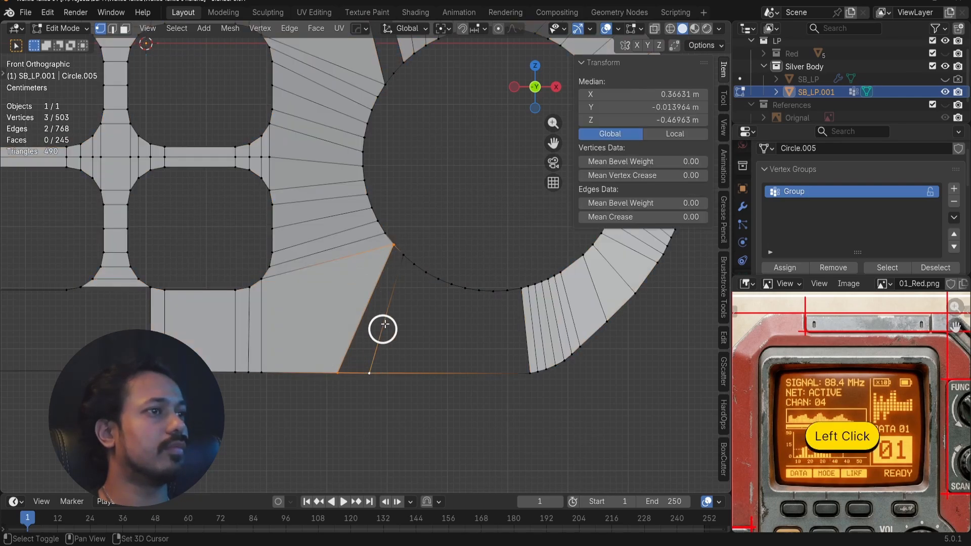
pyautogui.keyDown('shift'); pyautogui.click(407, 251); pyautogui.keyUp('shift')
pyautogui.press('f')
pyautogui.press('a')
pyautogui.press('a')
# - Check the vertices on the circle's open lower arc and add eight loop cuts to the bottom outline edge beneath it
pyautogui.click(402, 257)
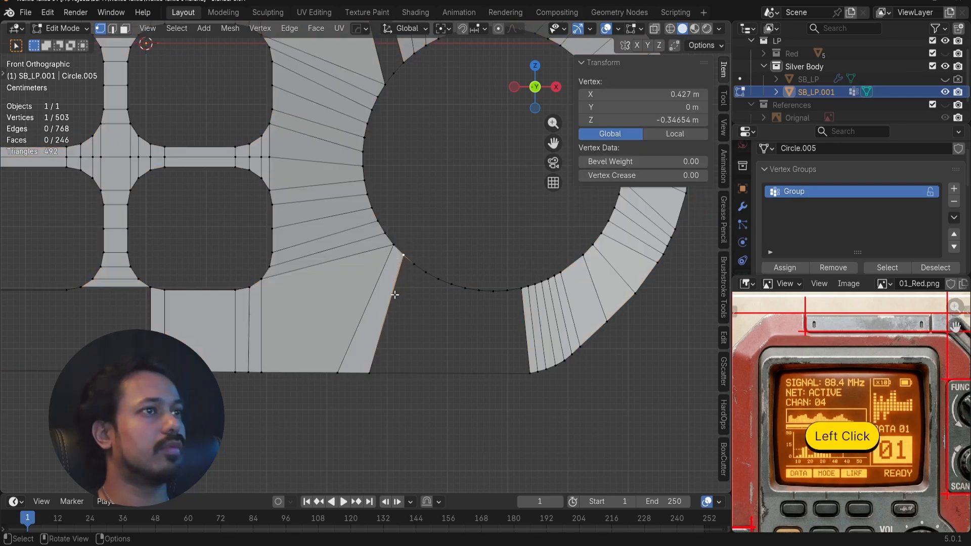
pyautogui.press('a')
pyautogui.press('a')
pyautogui.click(407, 263)
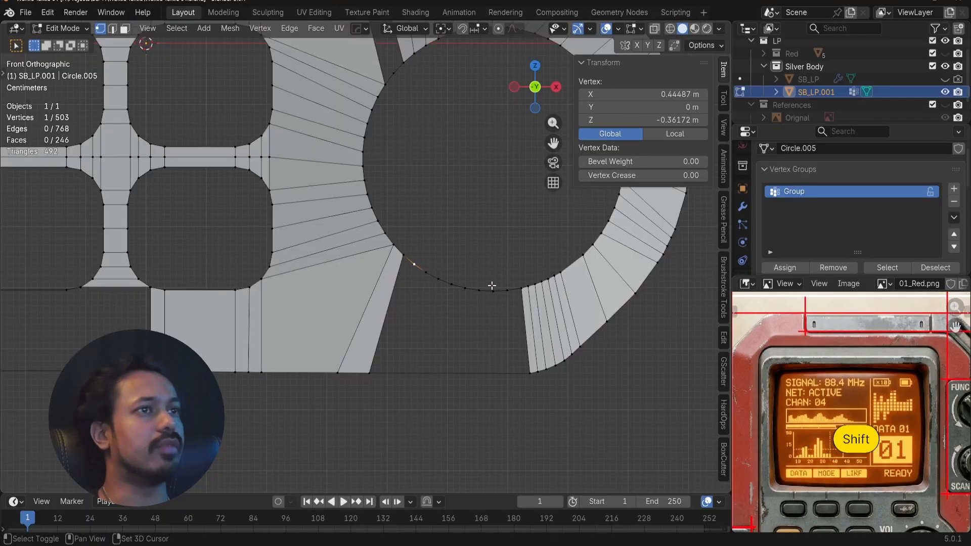
pyautogui.keyDown('shift'); pyautogui.click(507, 291); pyautogui.keyUp('shift')
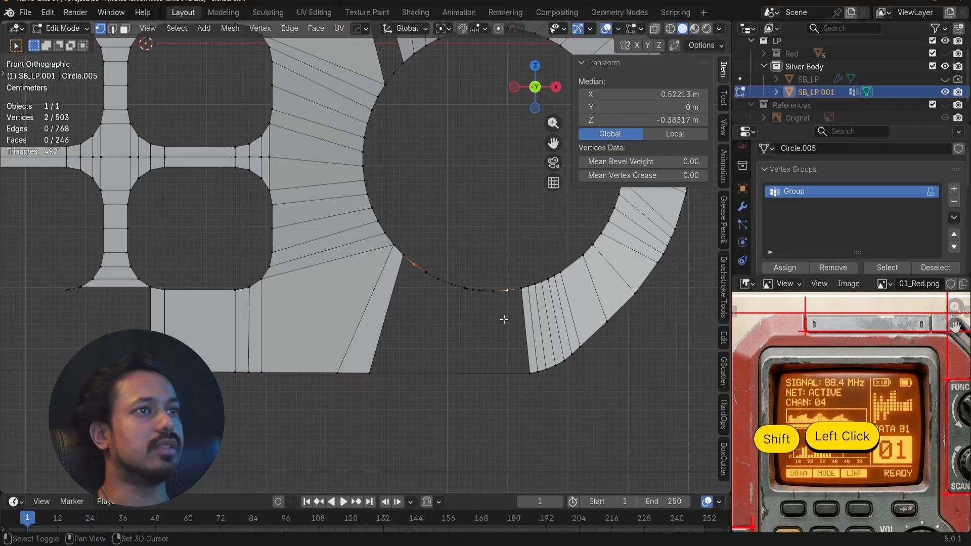
pyautogui.keyDown('alt'); pyautogui.keyDown('shift'); pyautogui.click(423, 275); pyautogui.keyUp('shift'); pyautogui.keyUp('alt')
pyautogui.click(417, 267)
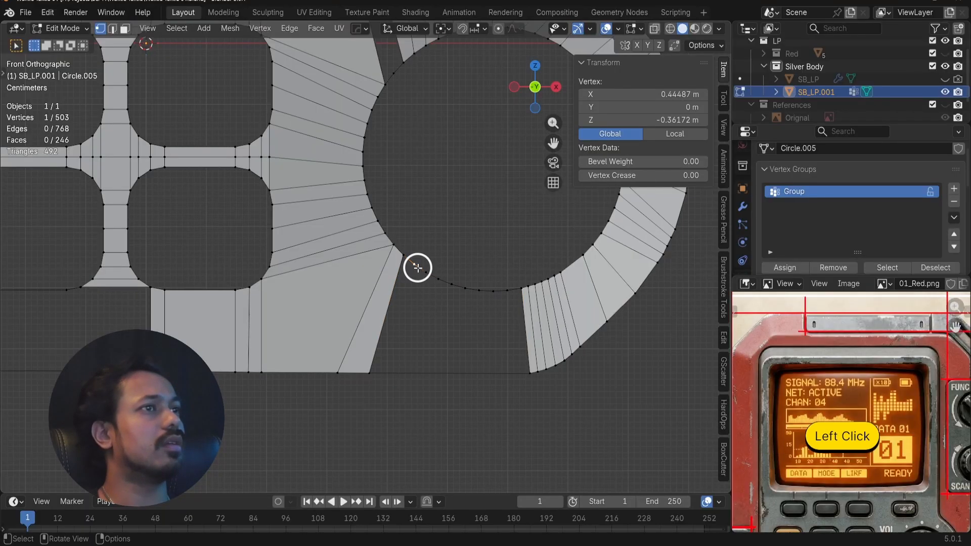
pyautogui.keyDown('alt'); pyautogui.click(429, 276); pyautogui.keyUp('alt')
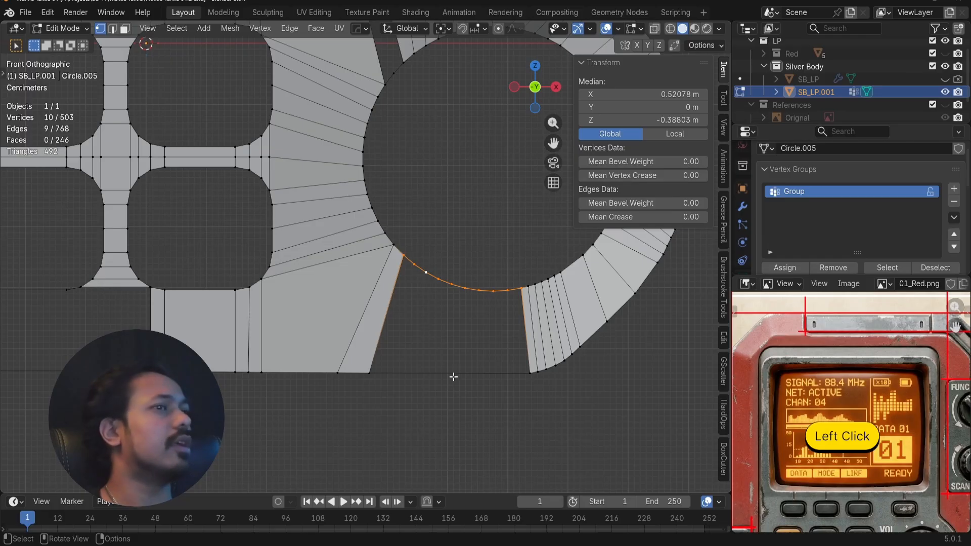
pyautogui.hotkey('ctrl', 'r')
pyautogui.press('Return')
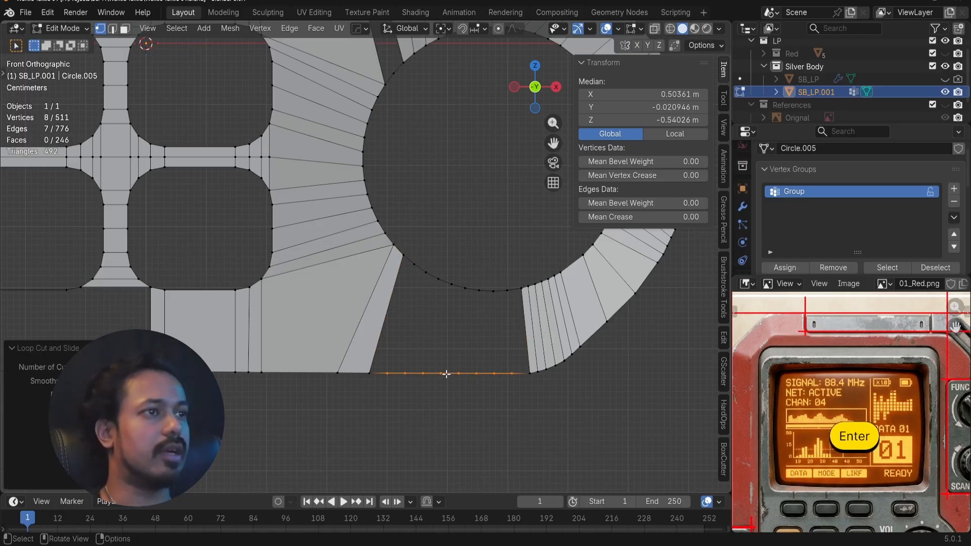
# - Fill the gap between the circle's lower arc and the subdivided bottom outline with nine faces
pyautogui.click(408, 263)
pyautogui.keyDown('shift'); pyautogui.click(364, 373); pyautogui.keyUp('shift')
pyautogui.press('f')
pyautogui.press('f')
pyautogui.press('f')
pyautogui.press('f')
pyautogui.press('f')
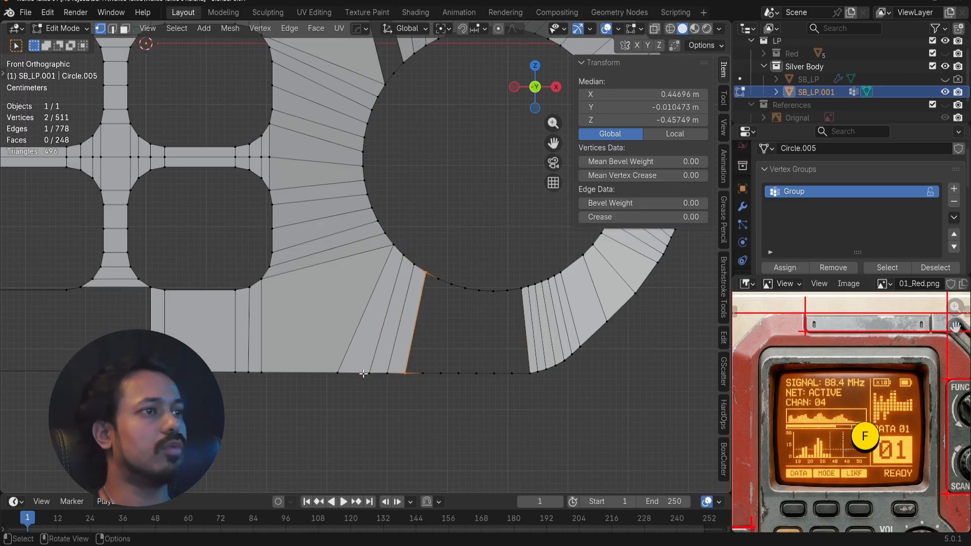
pyautogui.press('f')
pyautogui.press('f')
pyautogui.press('f')
pyautogui.press('f')
# - Fill the narrow gap between the rounded button hole's lower corner and the circle's upper arc with two faces
pyautogui.keyDown('shift'); pyautogui.moveTo(459, 151); pyautogui.dragTo(449, 348, button='middle'); pyautogui.keyUp('shift')
pyautogui.scroll(-2, 455, 329)
pyautogui.keyDown('shift'); pyautogui.moveTo(475, 261); pyautogui.dragTo(477, 297, button='middle'); pyautogui.keyUp('shift')
pyautogui.scroll(3, 438, 303)
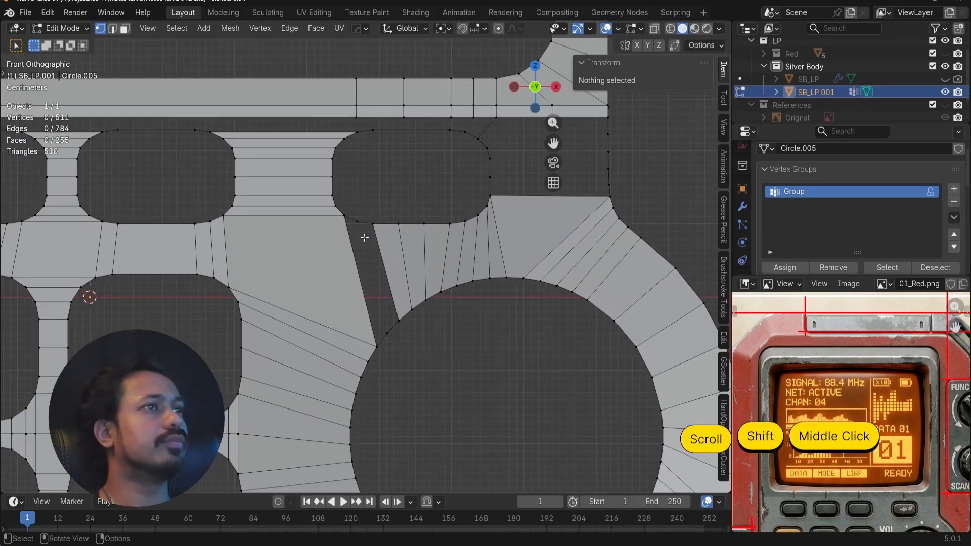
pyautogui.keyDown('shift'); pyautogui.click(373, 223); pyautogui.keyUp('shift')
pyautogui.press('f')
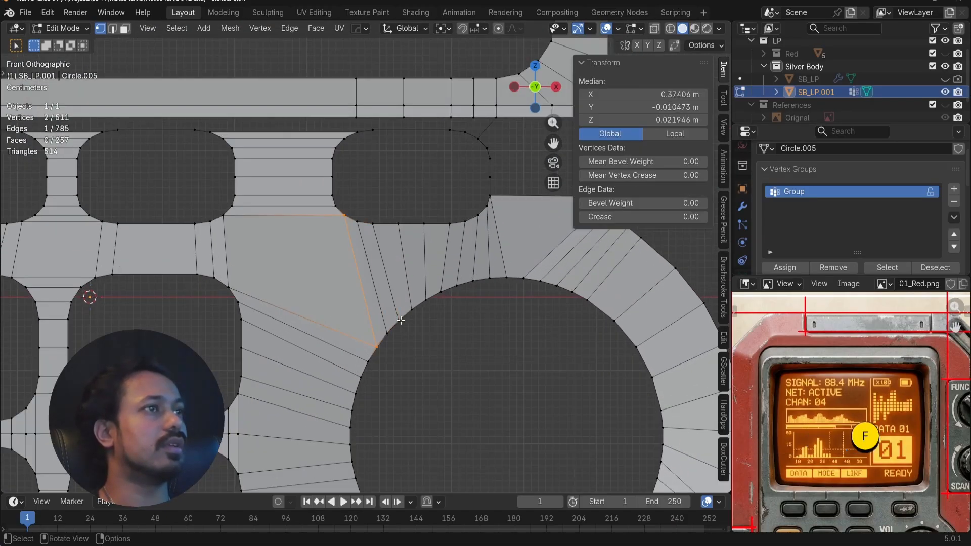
pyautogui.hotkey('alt', 'a')
# - Fill two faces between the last button hole's outer side, starting at its upper corner, and the straight outer outline
pyautogui.scroll(-2, 403, 281)
pyautogui.keyDown('shift'); pyautogui.scroll(3, 424, 259); pyautogui.keyUp('shift')
pyautogui.scroll(2, 414, 312)
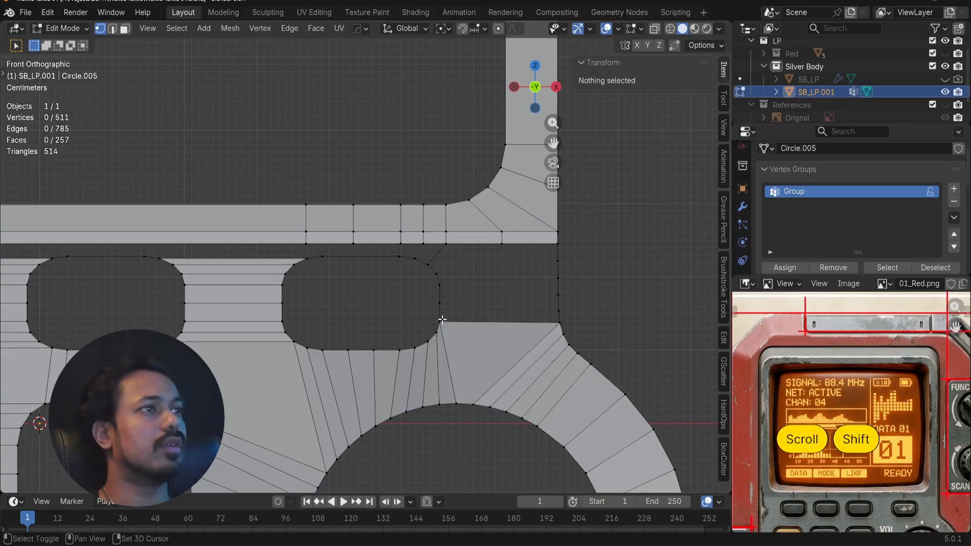
pyautogui.keyDown('shift'); pyautogui.moveTo(442, 319); pyautogui.dragTo(357, 325, button='middle'); pyautogui.keyUp('shift')
pyautogui.scroll(3, 412, 292)
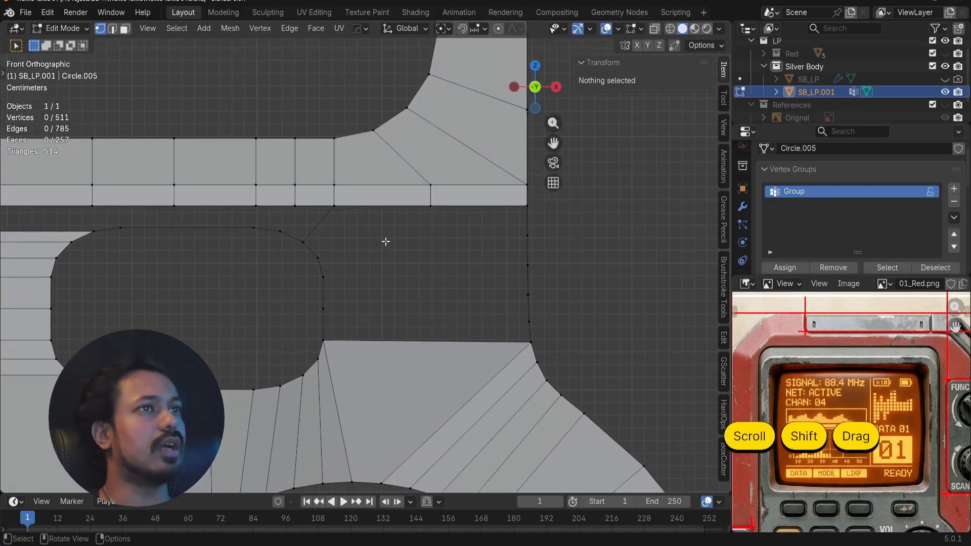
pyautogui.click(328, 254)
pyautogui.keyDown('shift'); pyautogui.click(529, 261); pyautogui.keyUp('shift')
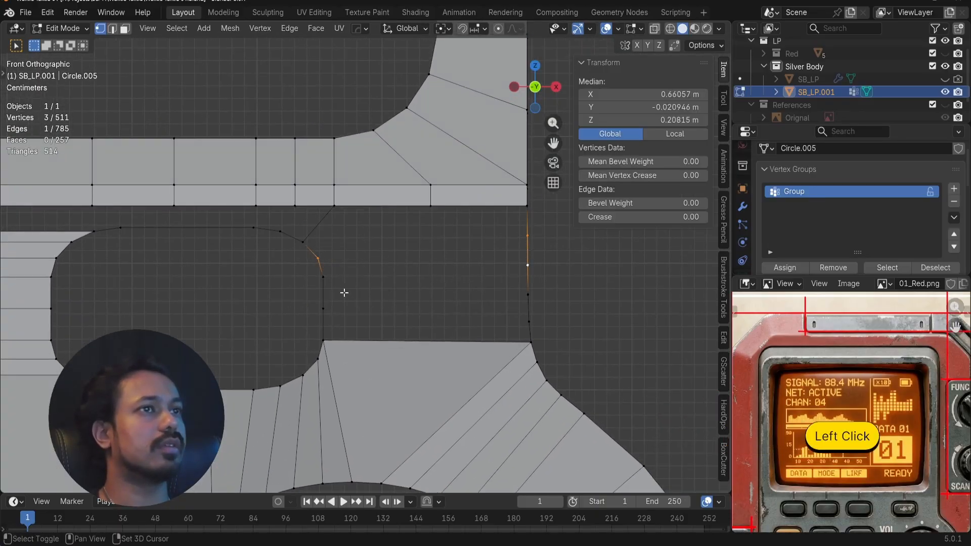
pyautogui.press('f')
pyautogui.press('a')
pyautogui.hotkey('ctrl', 'z')
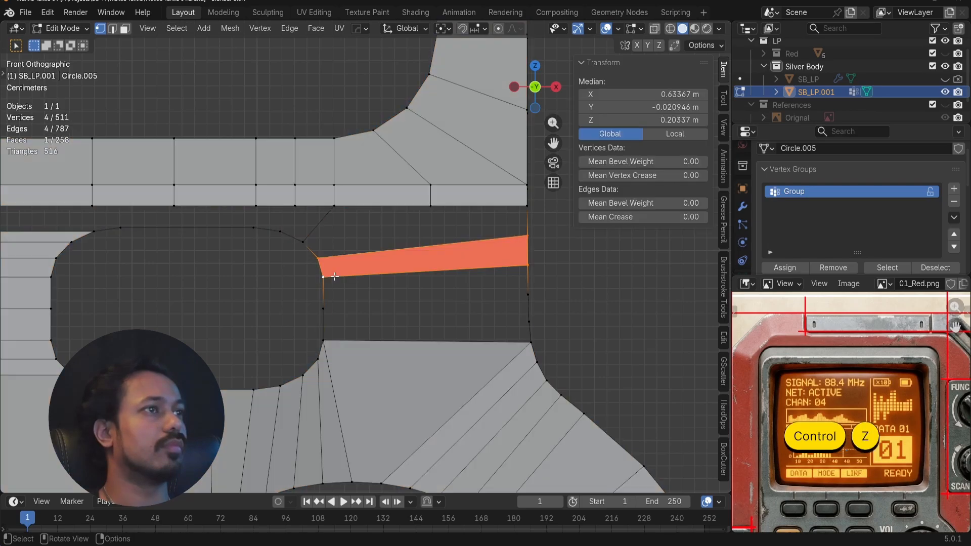
pyautogui.hotkey('alt', 'n')
pyautogui.click(338, 279)
pyautogui.press('a')
pyautogui.press('a')
pyautogui.click(331, 280)
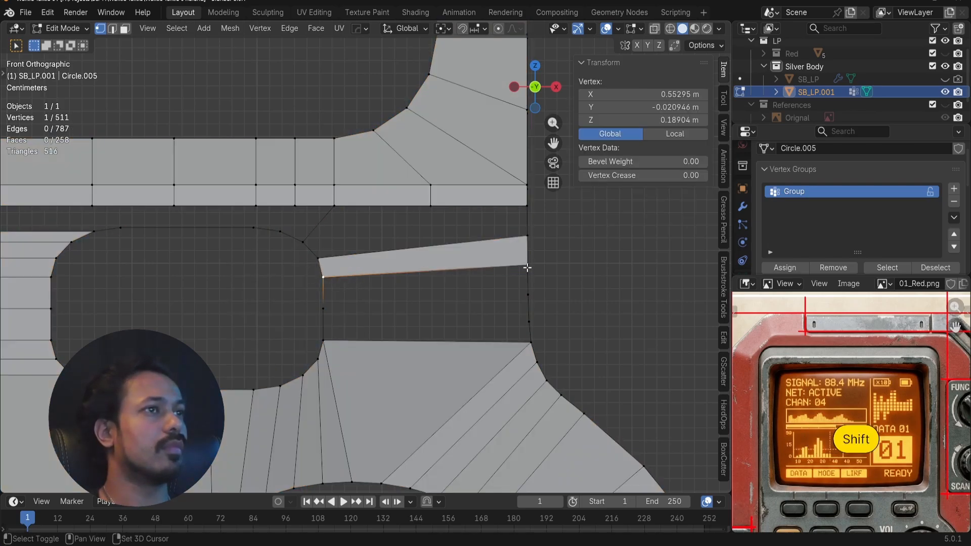
pyautogui.keyDown('shift'); pyautogui.click(527, 267); pyautogui.keyUp('shift')
pyautogui.press('f')
pyautogui.press('f')
pyautogui.hotkey('ctrl', 'z')
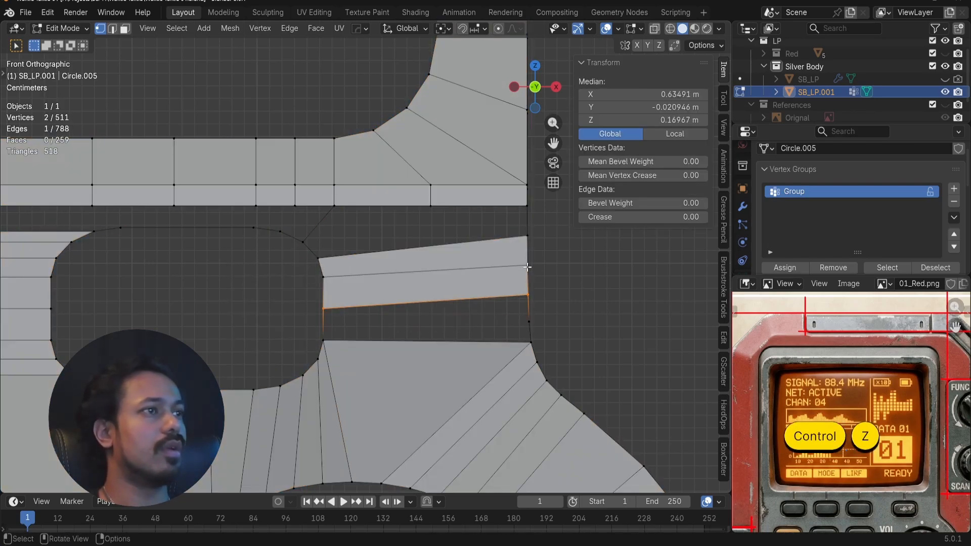
# - Delete the extra outer-outline vertex just above the filled section that joins the button hole to the circle
pyautogui.press('x')
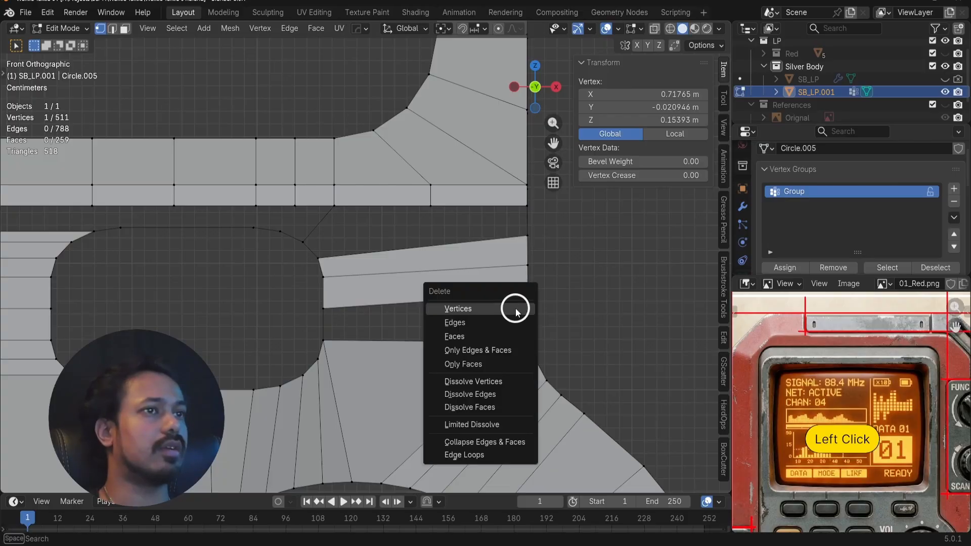
# - Delete the selected stray vertex to the right of the rightmost upper opening and fill the gap in that strip with a face
pyautogui.click(514, 310)
pyautogui.press('b')
pyautogui.moveTo(321, 302); pyautogui.dragTo(642, 349)
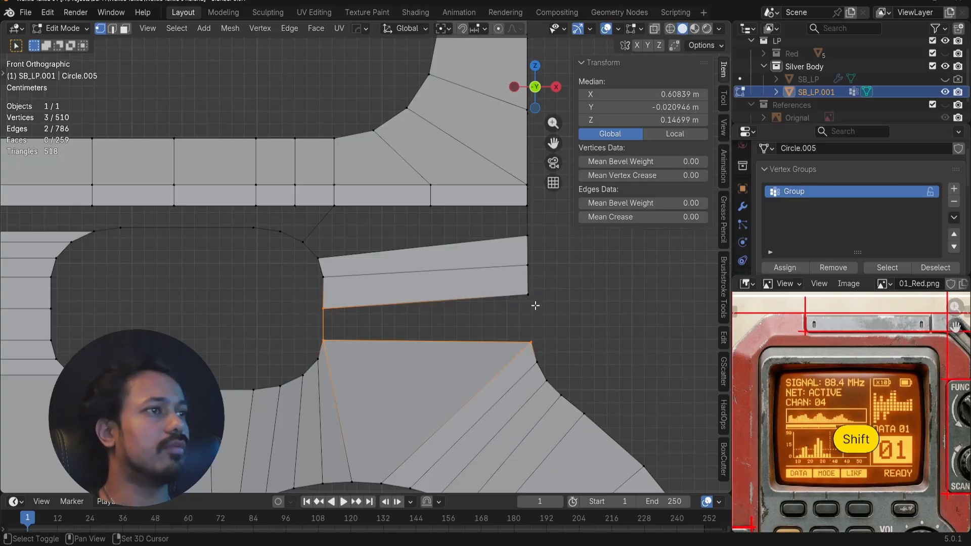
pyautogui.press('f')
# - Add one centred loop cut through the strip between the rightmost upper opening and the body's outer edge
pyautogui.scroll(-3, 535, 304)
pyautogui.hotkey('ctrl', 'r')
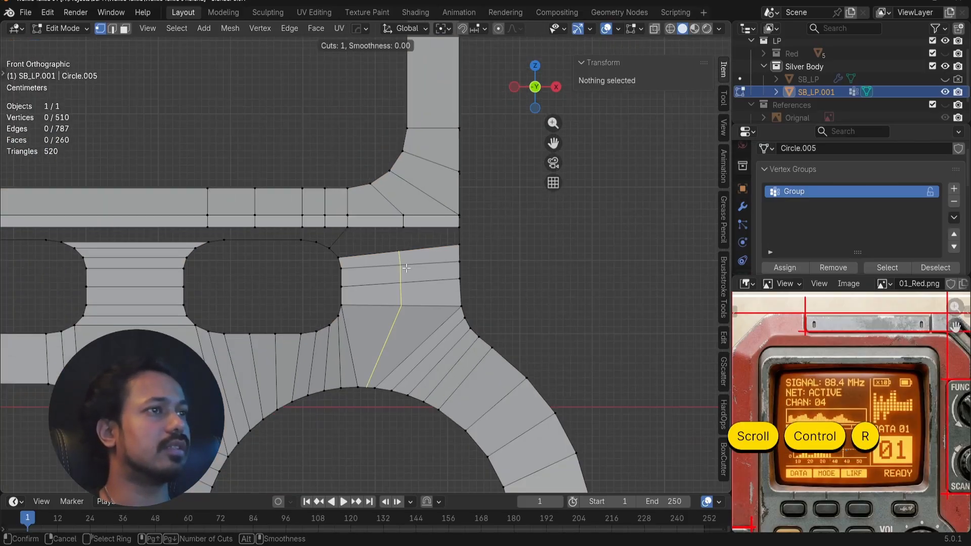
pyautogui.click(406, 267)
pyautogui.rightClick(407, 261)
pyautogui.scroll(1, 407, 250)
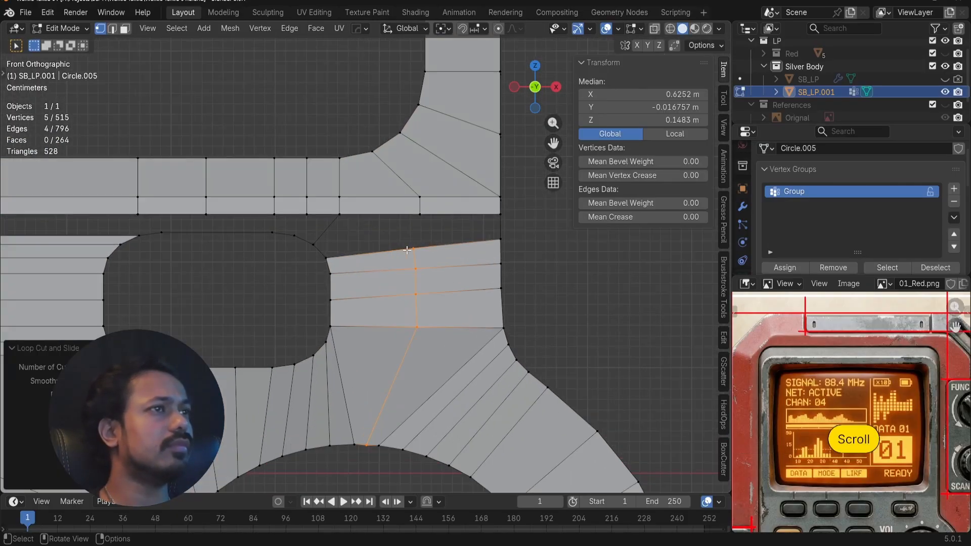
pyautogui.click(318, 240)
pyautogui.keyDown('shift'); pyautogui.click(337, 227); pyautogui.keyUp('shift')
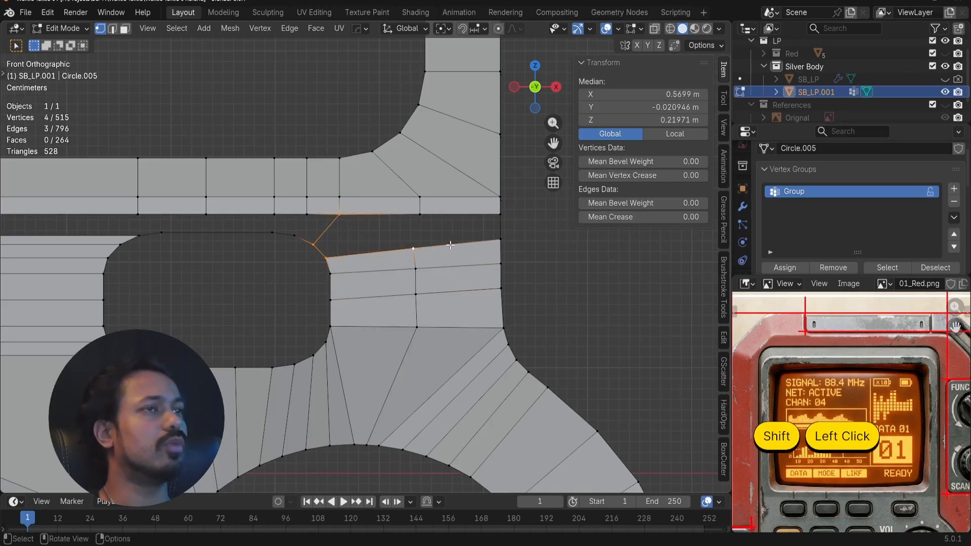
pyautogui.press('a')
pyautogui.press('a')
# - Fill the outermost quad between the horizontal bar and the strip beside the rightmost upper opening
pyautogui.click(499, 217)
pyautogui.keyDown('shift'); pyautogui.click(499, 237); pyautogui.keyUp('shift')
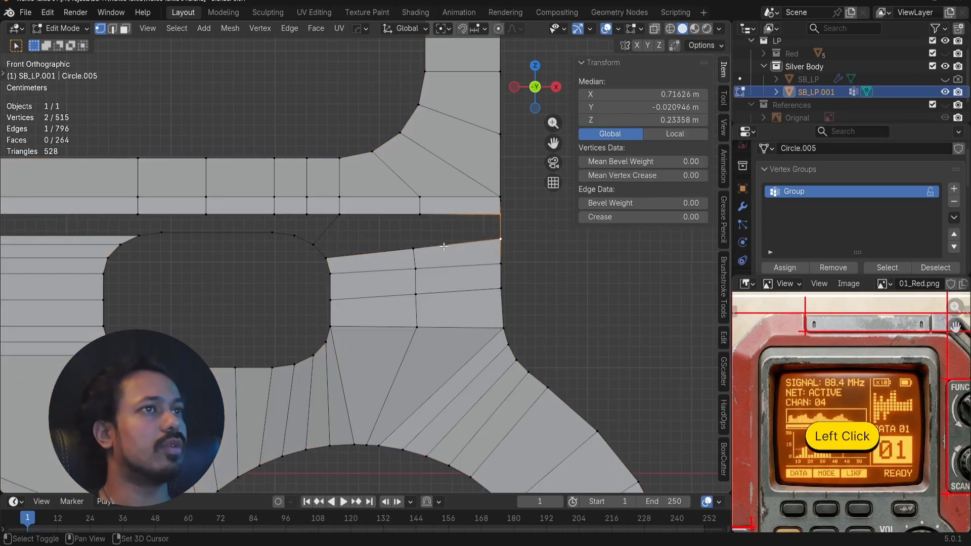
pyautogui.keyDown('shift'); pyautogui.click(419, 218); pyautogui.keyUp('shift')
pyautogui.press('f')
pyautogui.press('a')
pyautogui.press('a')
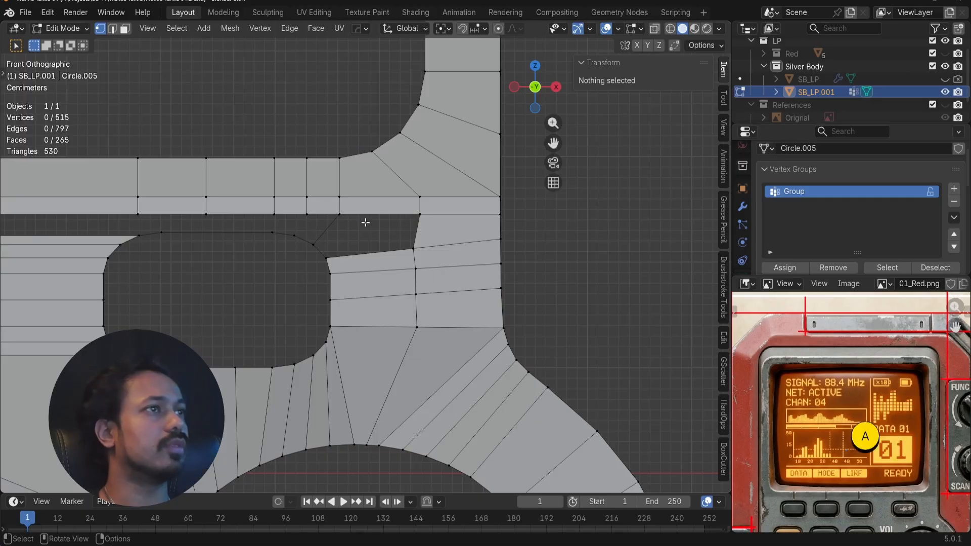
# - Add a second centred loop cut between the rightmost upper opening and the previous loop cut
pyautogui.hotkey('ctrl', 'r')
pyautogui.click(359, 262)
pyautogui.rightClick(433, 241)
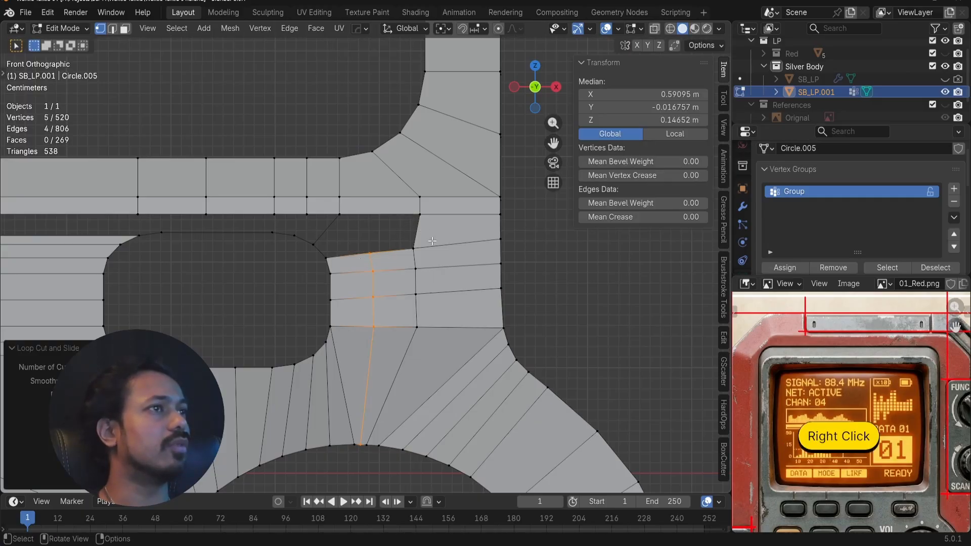
# - Fill the next quad inward, joining the bar's underside to the top ends of the two new loop cuts
pyautogui.click(419, 214)
pyautogui.keyDown('shift'); pyautogui.click(414, 248); pyautogui.keyUp('shift')
pyautogui.keyDown('shift'); pyautogui.click(342, 216); pyautogui.keyUp('shift')
pyautogui.press('f')
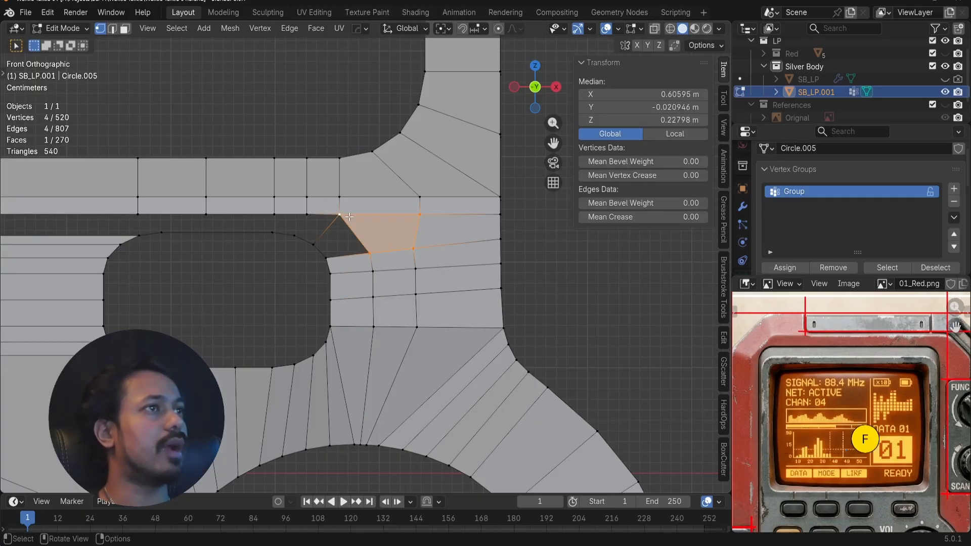
pyautogui.press('a')
pyautogui.press('a')
# - Fill the gap between the bar, the new loop cut and the rightmost opening's upper-right rounded corner
pyautogui.click(340, 216)
pyautogui.keyDown('shift'); pyautogui.click(372, 257); pyautogui.keyUp('shift')
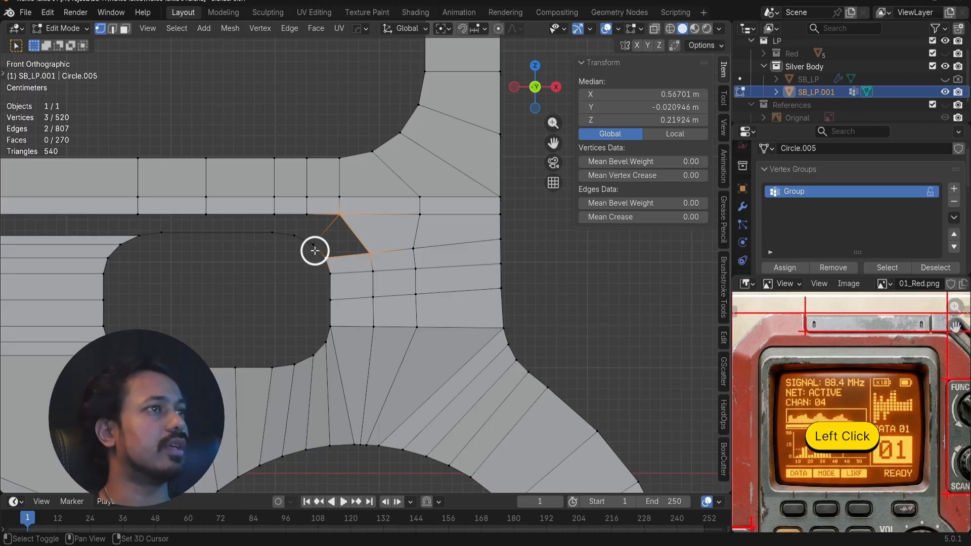
pyautogui.keyDown('shift'); pyautogui.click(315, 250); pyautogui.keyUp('shift')
pyautogui.press('f')
pyautogui.press('a')
pyautogui.press('a')
# - Fill the two faces joining the bar's underside to the top of the rightmost opening's upper-right corner
pyautogui.click(339, 217)
pyautogui.keyDown('shift'); pyautogui.click(328, 240); pyautogui.keyUp('shift')
pyautogui.press('f')
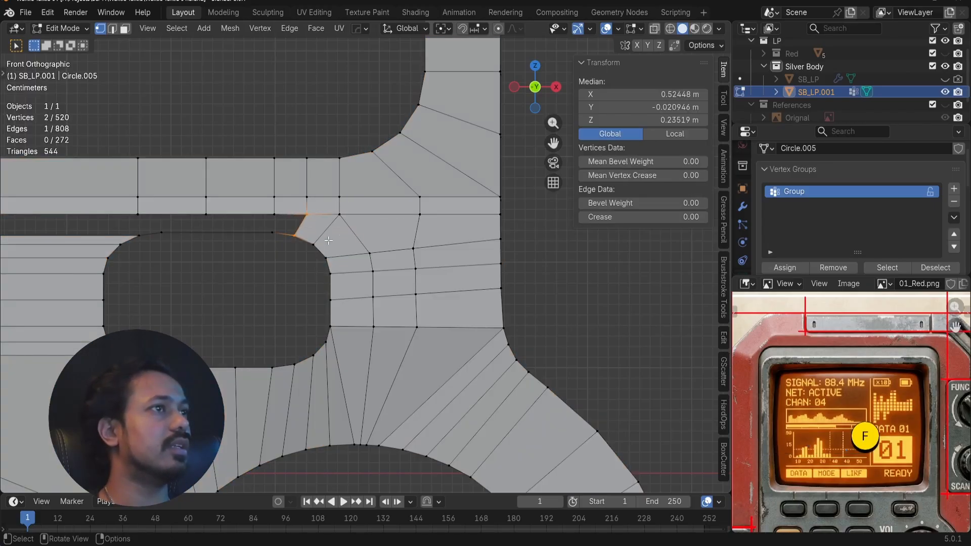
pyautogui.press('f')
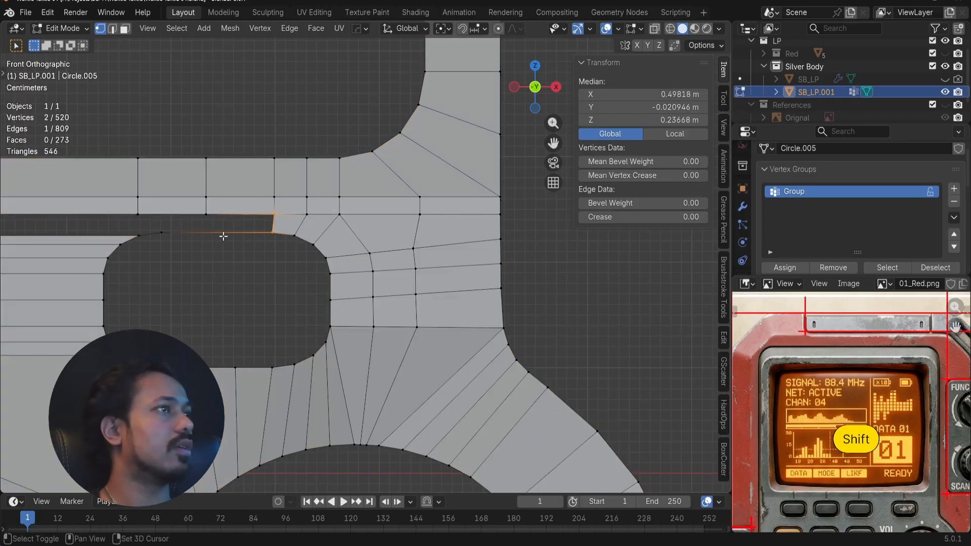
# - Insert a vertex in the rightmost opening's straight top edge and move it slightly along X toward the bar vertex above
pyautogui.keyDown('shift'); pyautogui.moveTo(205, 237); pyautogui.dragTo(317, 248, button='middle'); pyautogui.keyUp('shift')
pyautogui.hotkey('ctrl', 'r')
pyautogui.click(347, 253)
pyautogui.press('g')
pyautogui.press('x')
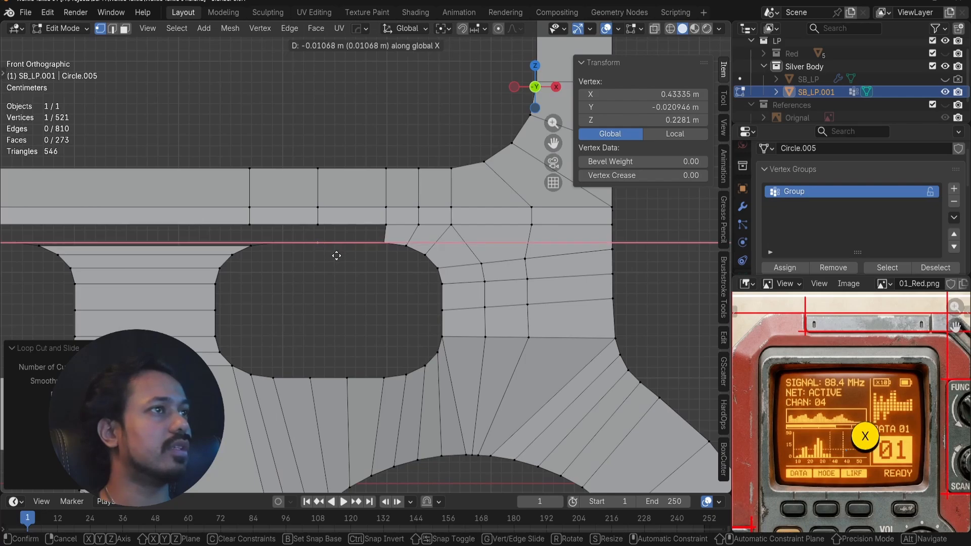
pyautogui.click(336, 255)
# - Match the inserted vertex's X to the bar vertex above, 0.43363 m, and fill the face to its right
pyautogui.click(318, 224)
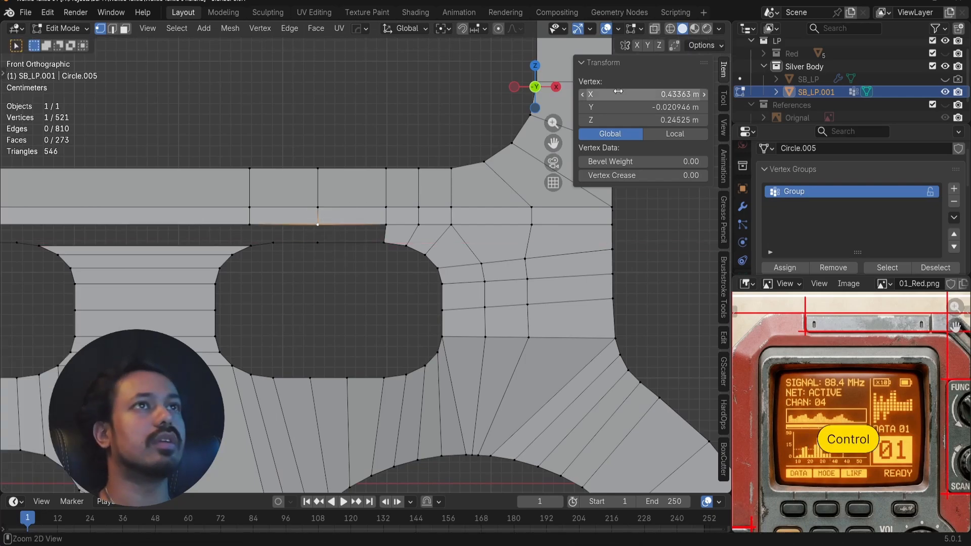
pyautogui.hotkey('ctrl', 'c')
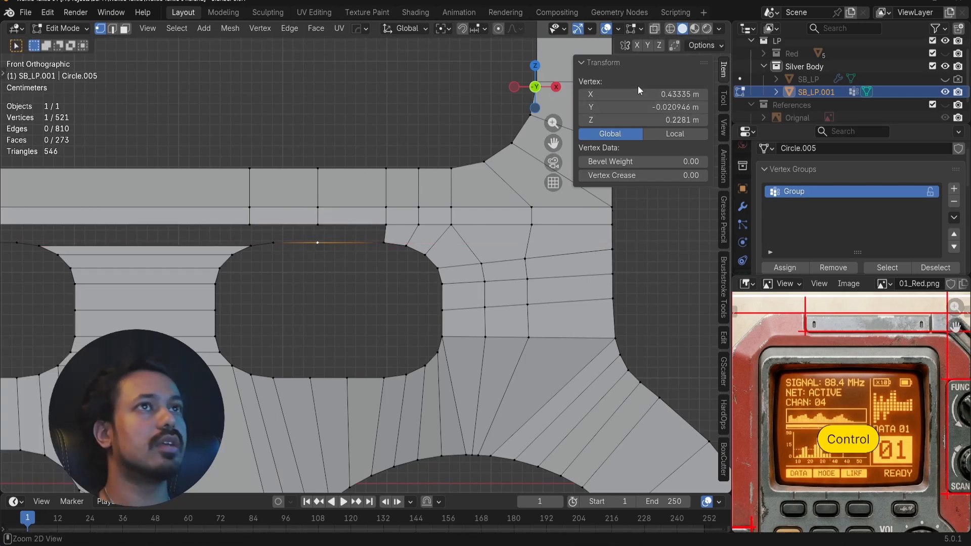
pyautogui.hotkey('ctrl', 'v')
pyautogui.click(391, 229)
pyautogui.keyDown('shift'); pyautogui.click(385, 243); pyautogui.keyUp('shift')
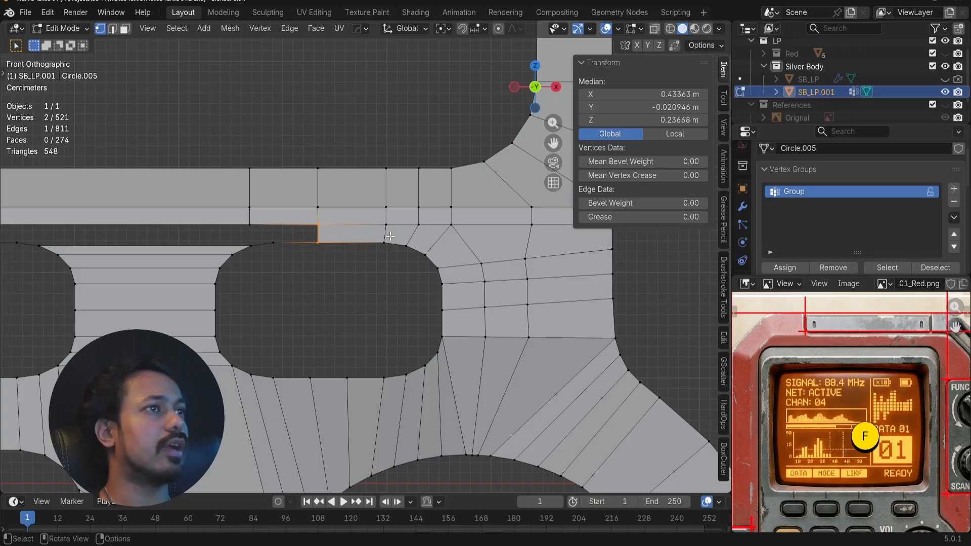
# - Add a centred loop cut across the horizontal bar above the rightmost opening's upper-left corner
pyautogui.keyDown('shift'); pyautogui.moveTo(346, 276); pyautogui.dragTo(403, 278, button='middle'); pyautogui.keyUp('shift')
pyautogui.scroll(2, 397, 274)
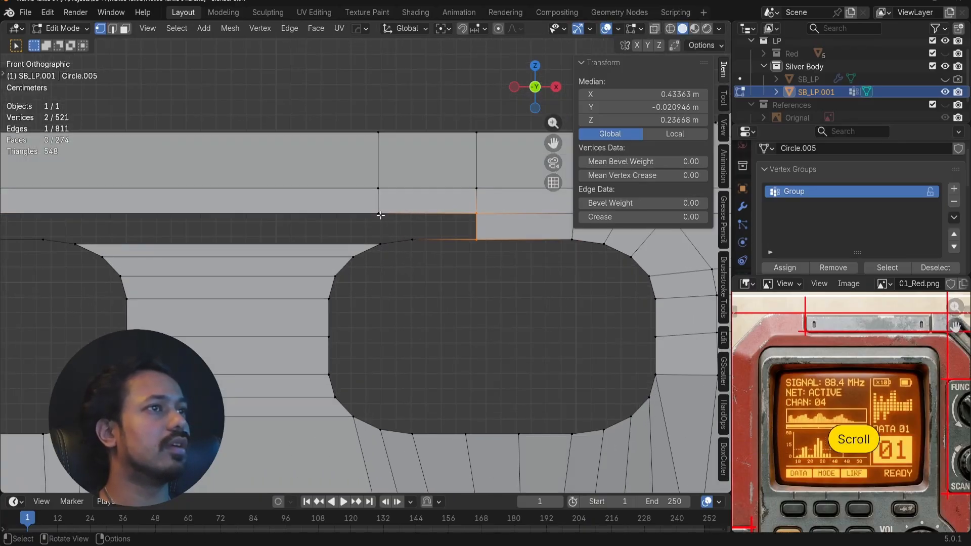
pyautogui.click(381, 216)
pyautogui.hotkey('ctrl', 'r')
pyautogui.click(399, 214)
pyautogui.rightClick(399, 214)
# - Align the bar's new edge loop in X with the left end of the opening's straight top edge, at 0.39085 m
pyautogui.keyDown('alt'); pyautogui.moveTo(429, 233); pyautogui.dragTo(407, 251); pyautogui.keyUp('alt')
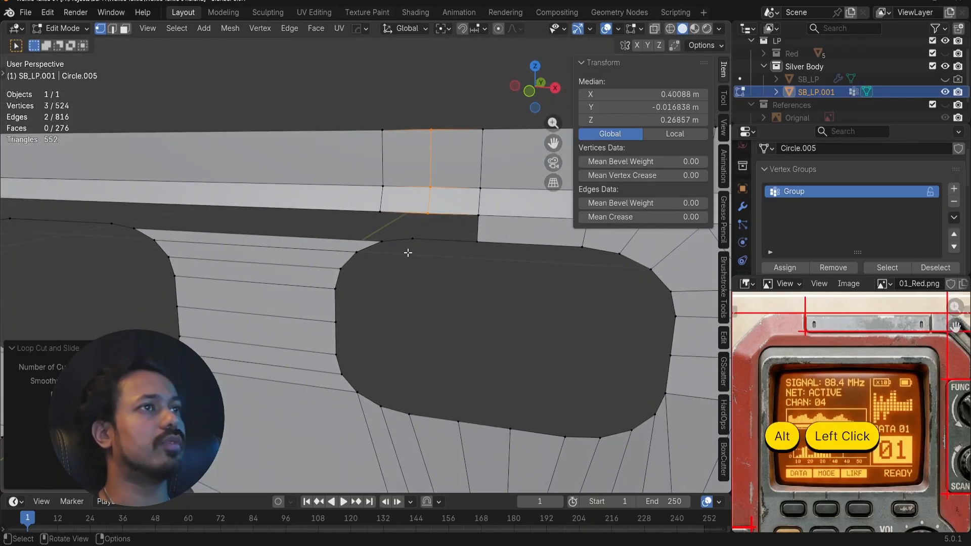
pyautogui.click(413, 238)
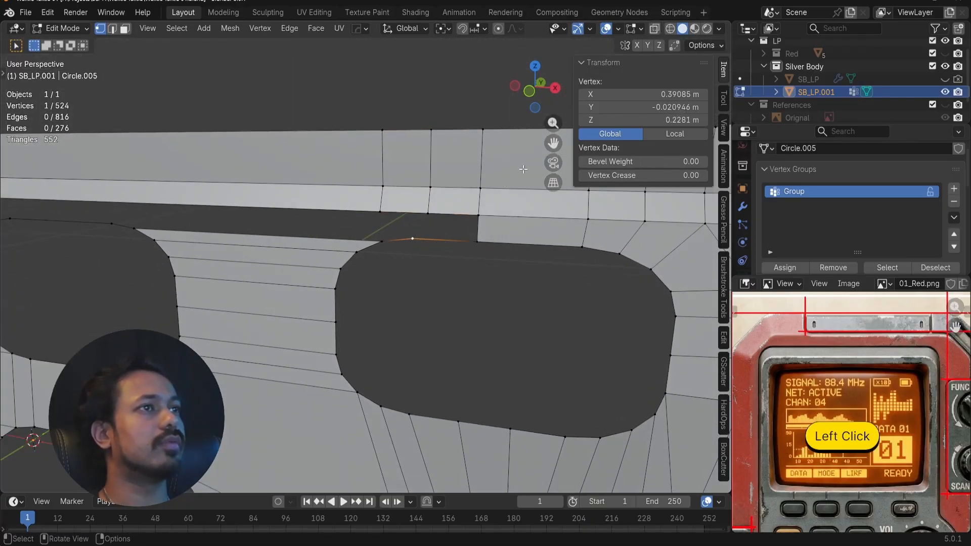
pyautogui.keyDown('alt'); pyautogui.click(431, 185); pyautogui.keyUp('alt')
pyautogui.keyDown('alt'); pyautogui.moveTo(420, 180); pyautogui.dragTo(455, 167); pyautogui.keyUp('alt')
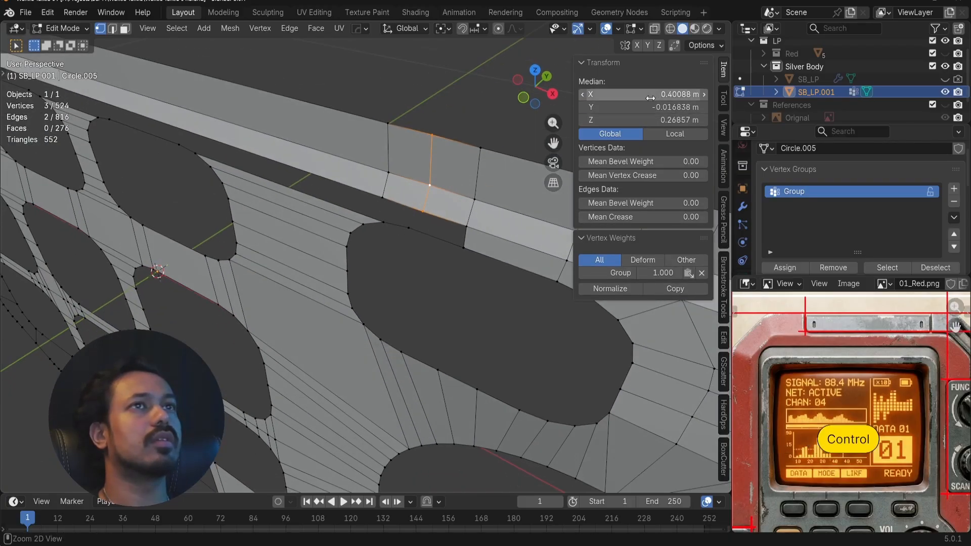
pyautogui.hotkey('ctrl', 'v')
# - Fill two successive faces between the bar and the rightmost opening's top edge, working toward its upper-left corner
pyautogui.click(469, 224)
pyautogui.keyDown('shift'); pyautogui.click(471, 241); pyautogui.keyUp('shift')
pyautogui.press('f')
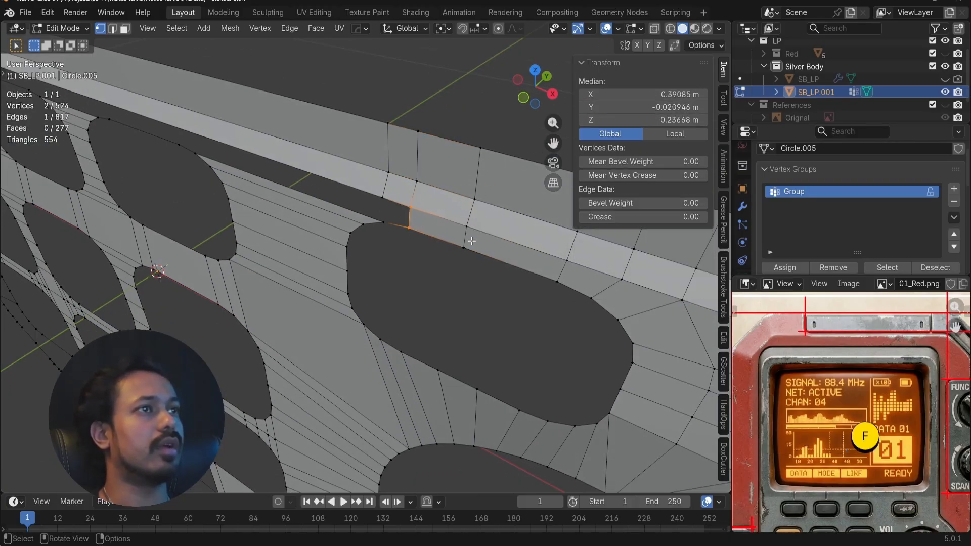
pyautogui.press('f')
pyautogui.scroll(-6, 407, 264)
pyautogui.press('a')
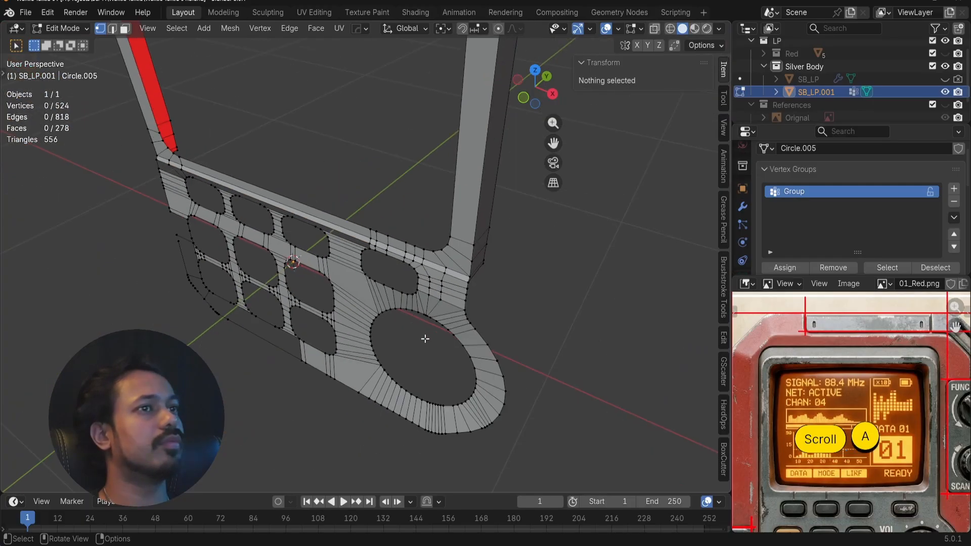
# - Inspect the panel mesh around the large circular hole from the front and from the side
pyautogui.keyDown('alt'); pyautogui.moveTo(425, 336); pyautogui.dragTo(472, 292); pyautogui.keyUp('alt')
pyautogui.press('KP_1')
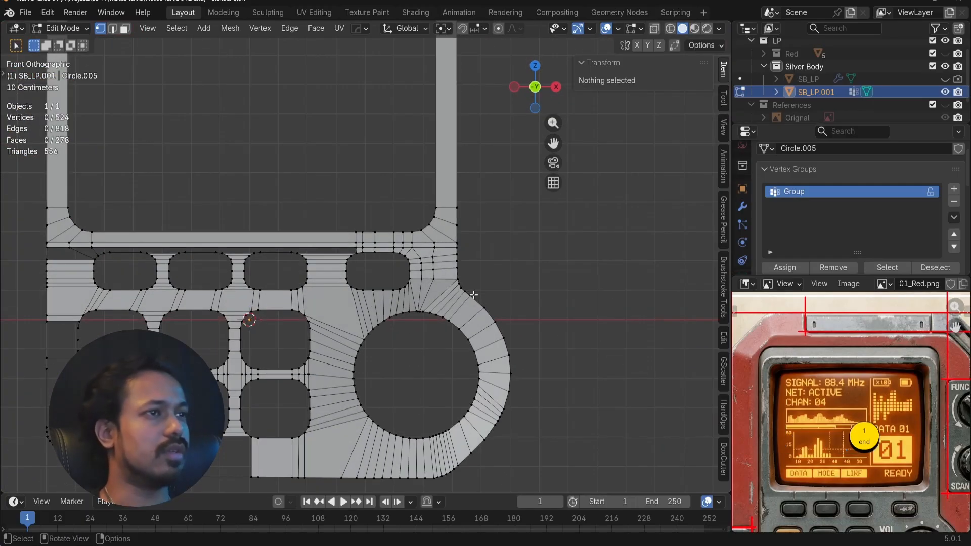
pyautogui.keyDown('shift'); pyautogui.moveTo(474, 294); pyautogui.dragTo(464, 252, button='middle'); pyautogui.keyUp('shift')
pyautogui.scroll(5, 458, 293)
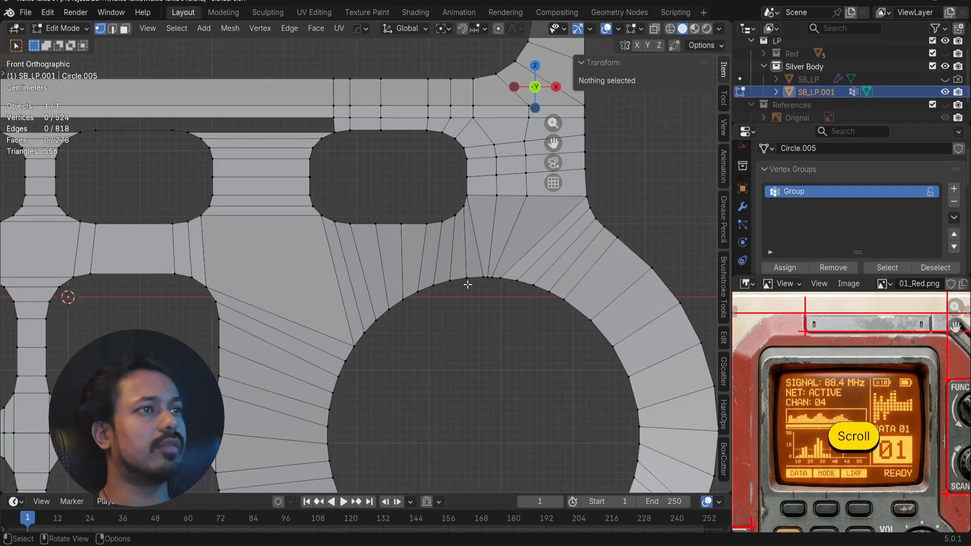
pyautogui.scroll(-4, 468, 285)
pyautogui.press('Tab')
pyautogui.keyDown('alt'); pyautogui.moveTo(445, 320); pyautogui.dragTo(321, 342); pyautogui.keyUp('alt')
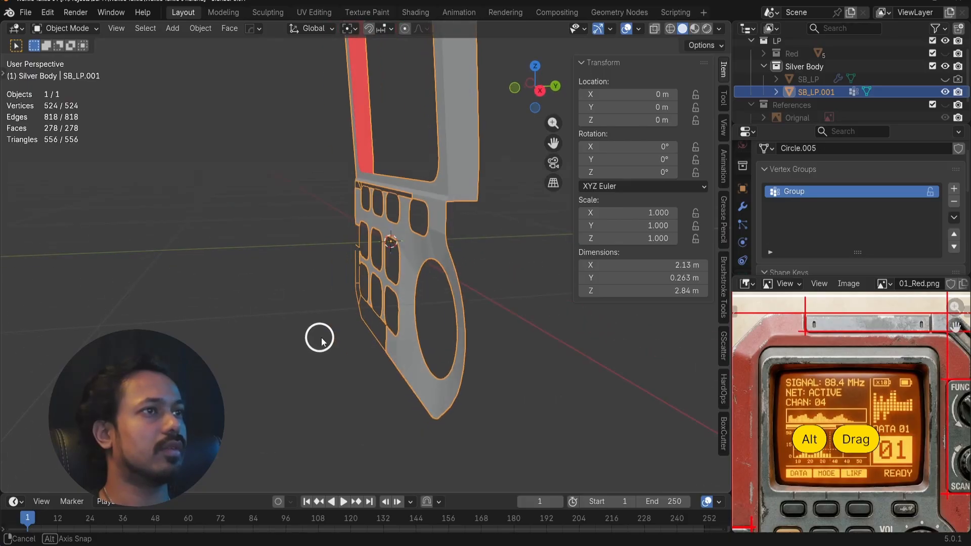
# - Set the Y position of the large circular hole's edge loop to -0.020946 m, copied from a vertex on the opening above
pyautogui.press('Tab')
pyautogui.scroll(4, 411, 288)
pyautogui.keyDown('alt'); pyautogui.click(424, 284); pyautogui.keyUp('alt')
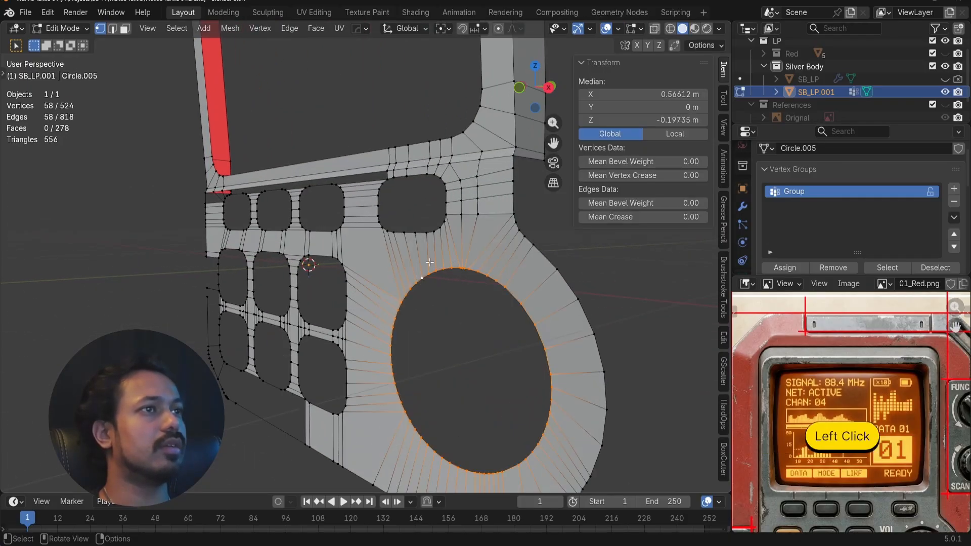
pyautogui.click(421, 233)
pyautogui.hotkey('ctrl', 'c')
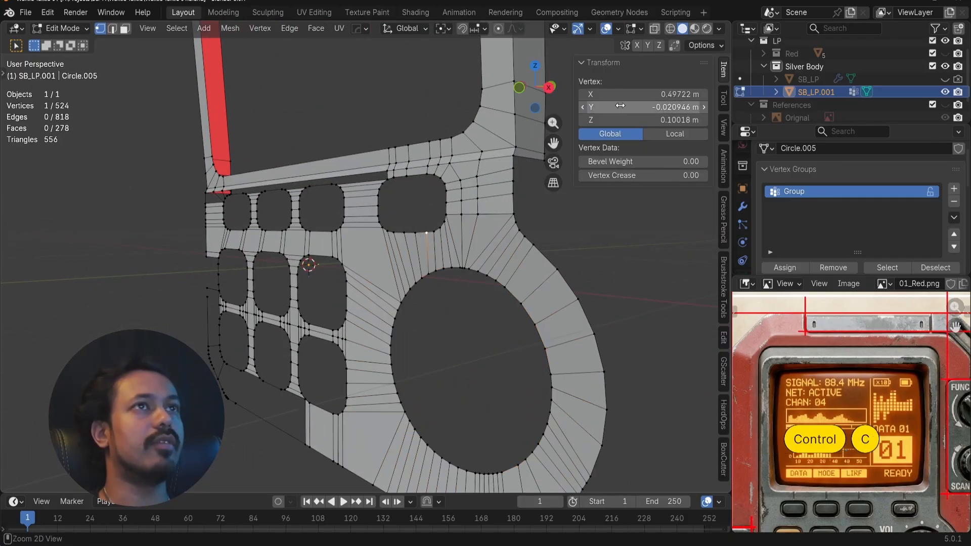
pyautogui.doubleClick(439, 269)
pyautogui.hotkey('ctrl', 'v')
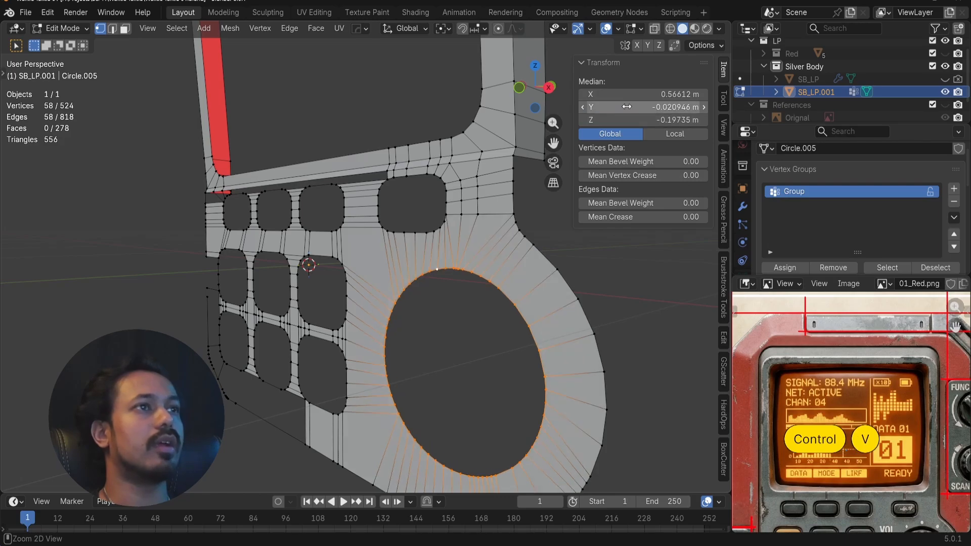
pyautogui.press('a')
pyautogui.press('a')
# - Check the panel's surface in Object Mode from the front, return to Edit Mode and save the file
pyautogui.scroll(-3, 391, 317)
pyautogui.scroll(3, 391, 317)
pyautogui.keyDown('alt'); pyautogui.moveTo(391, 317); pyautogui.dragTo(466, 325); pyautogui.keyUp('alt')
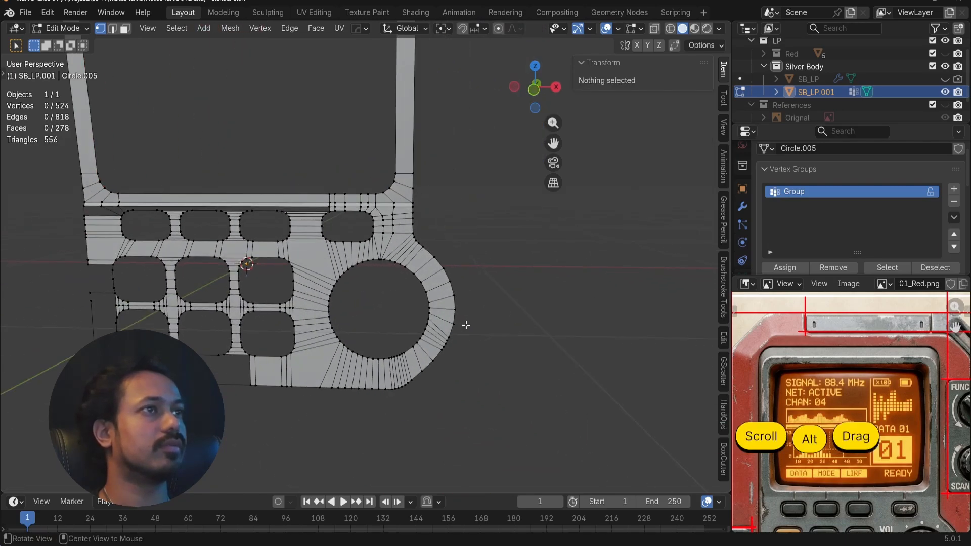
pyautogui.keyDown('alt'); pyautogui.moveTo(466, 324); pyautogui.dragTo(466, 326, button='middle'); pyautogui.keyUp('alt')
pyautogui.press('Tab')
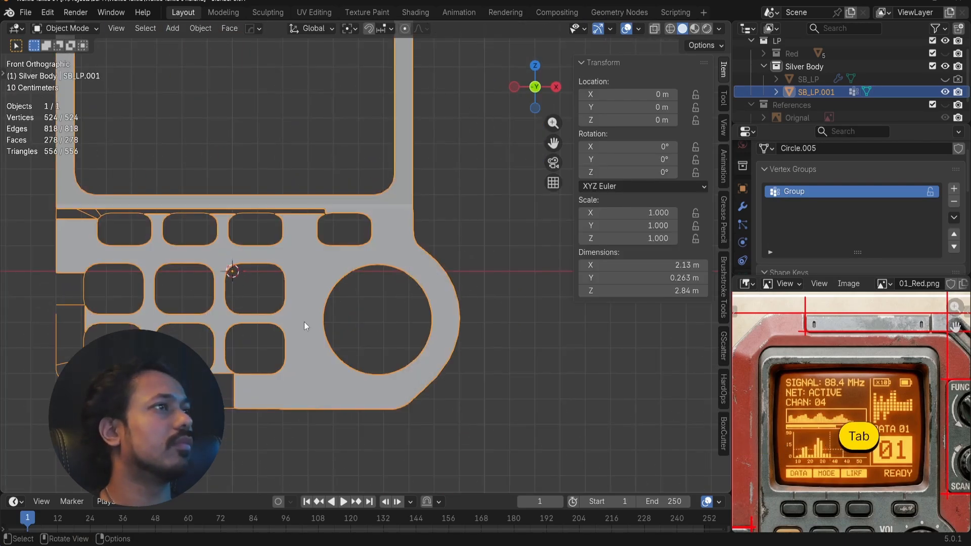
pyautogui.press('Tab')
pyautogui.press('a')
pyautogui.press('a')
pyautogui.hotkey('ctrl', 's')
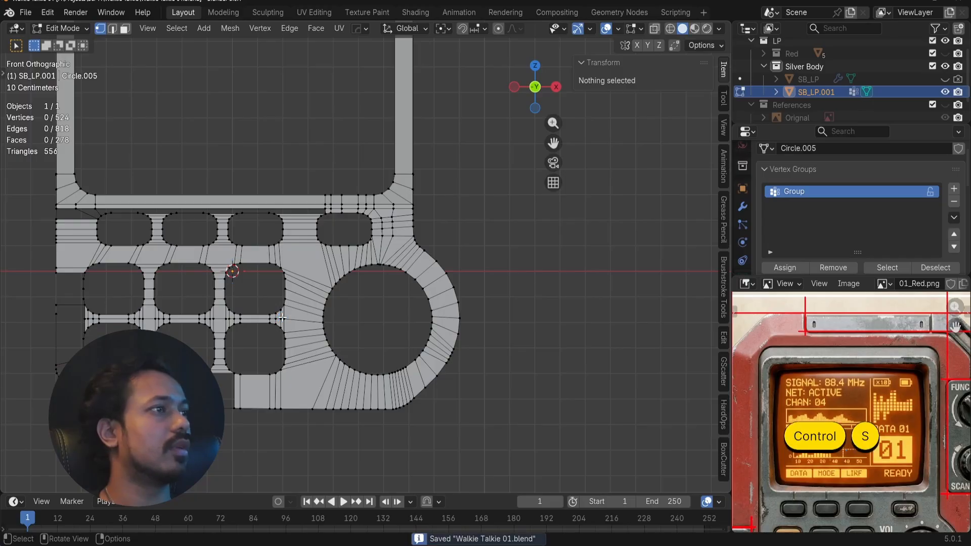
# - Fill the face between the horizontal bar's left end and the leftmost upper opening's upper-left corner
pyautogui.keyDown('shift'); pyautogui.moveTo(187, 350); pyautogui.dragTo(289, 304, button='middle'); pyautogui.keyUp('shift')
pyautogui.scroll(6, 324, 323)
pyautogui.keyDown('shift'); pyautogui.moveTo(236, 345); pyautogui.dragTo(408, 296, button='middle'); pyautogui.keyUp('shift')
pyautogui.scroll(-4, 367, 265)
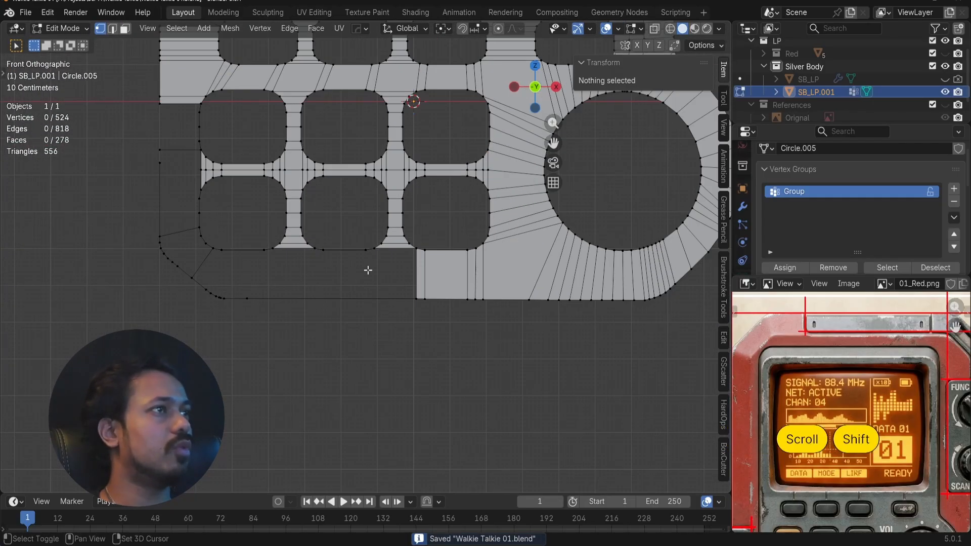
pyautogui.keyDown('shift'); pyautogui.moveTo(367, 270); pyautogui.dragTo(368, 366, button='middle'); pyautogui.keyUp('shift')
pyautogui.keyDown('shift'); pyautogui.moveTo(207, 226); pyautogui.dragTo(399, 286, button='middle'); pyautogui.keyUp('shift')
pyautogui.scroll(3, 390, 242)
pyautogui.keyDown('shift'); pyautogui.moveTo(391, 242); pyautogui.dragTo(344, 431, button='middle'); pyautogui.keyUp('shift')
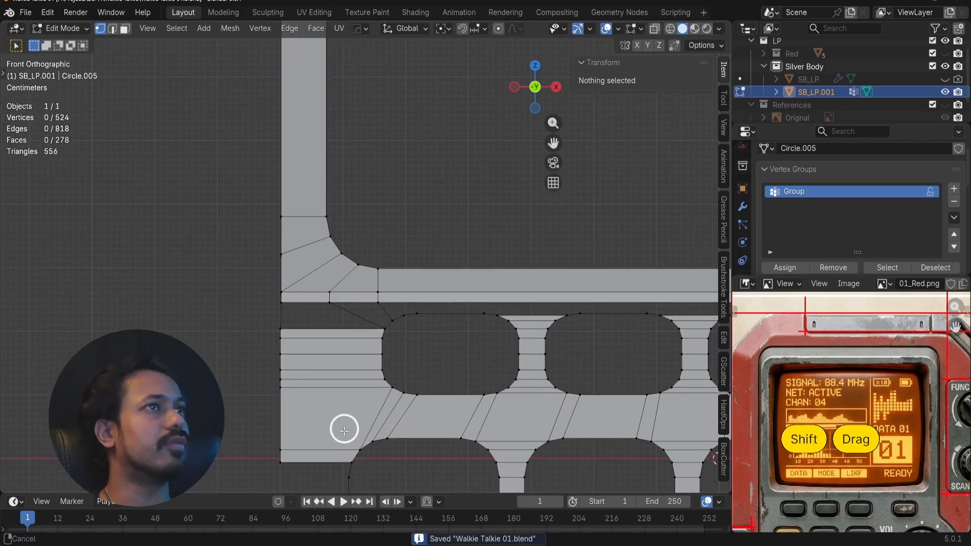
pyautogui.scroll(3, 344, 431)
pyautogui.keyDown('shift'); pyautogui.click(386, 347); pyautogui.keyUp('shift')
pyautogui.keyDown('shift'); pyautogui.click(399, 382); pyautogui.keyUp('shift')
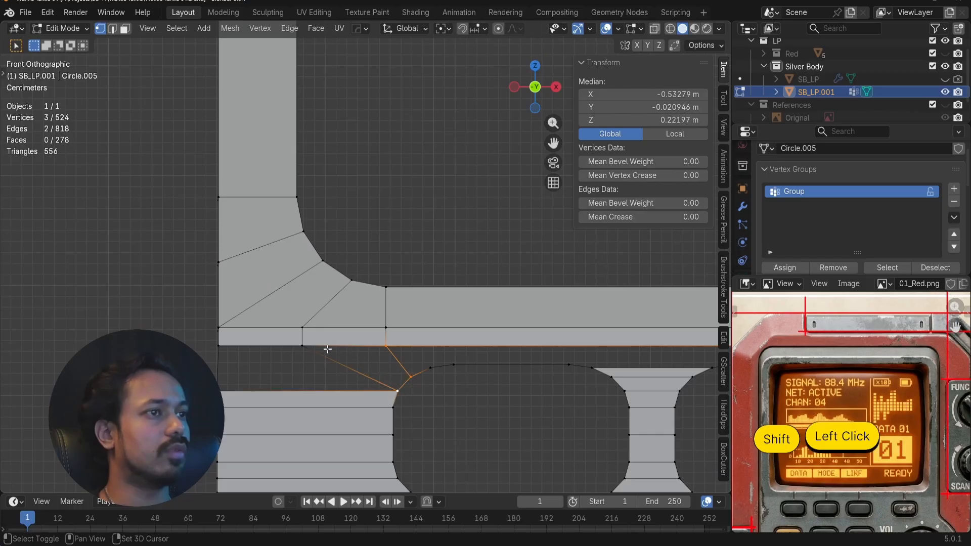
pyautogui.press('f')
# - Fill the adjoining face between the bar, the leftmost opening's corner and the body's left outer edge
pyautogui.click(305, 346)
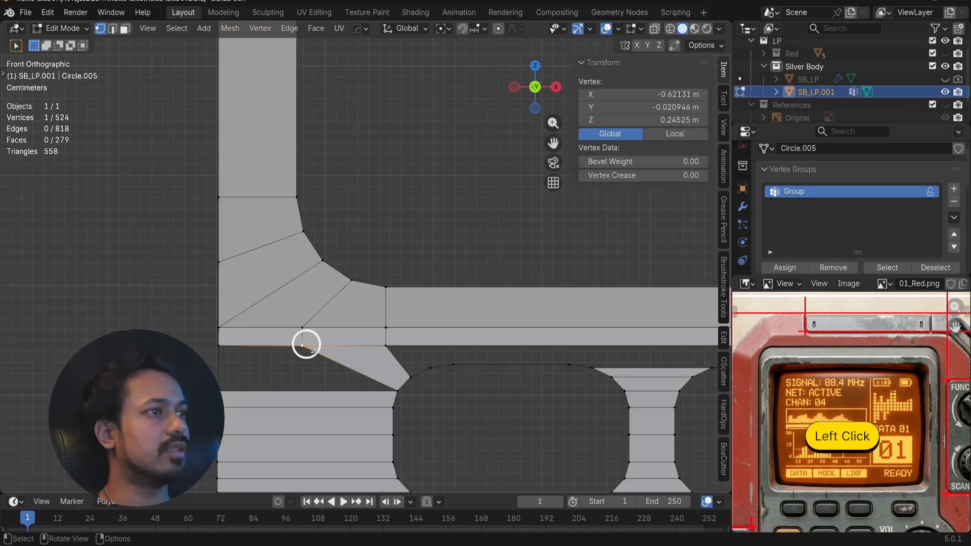
pyautogui.keyDown('shift'); pyautogui.click(407, 398); pyautogui.keyUp('shift')
pyautogui.keyDown('shift'); pyautogui.click(223, 354); pyautogui.keyUp('shift')
pyautogui.press('f')
pyautogui.press('a')
pyautogui.press('a')
pyautogui.scroll(-5, 457, 333)
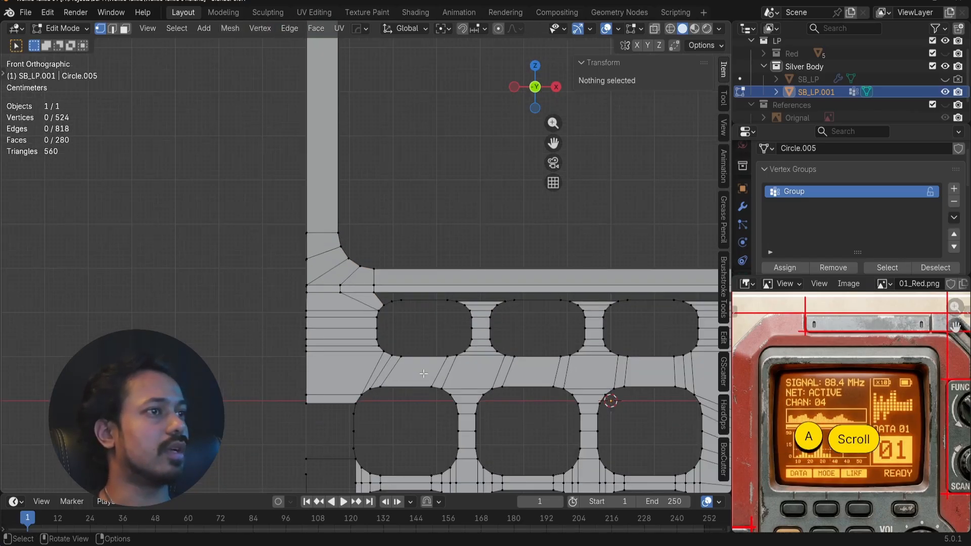
# - Add one centred vertical loop cut across the horizontal bar above the upper openings
pyautogui.keyDown('shift'); pyautogui.moveTo(460, 332); pyautogui.dragTo(317, 356, button='middle'); pyautogui.keyUp('shift')
pyautogui.scroll(3, 310, 385)
pyautogui.keyDown('shift'); pyautogui.scroll(-3, 309, 387); pyautogui.keyUp('shift')
pyautogui.hotkey('ctrl', 'r')
pyautogui.click(277, 308)
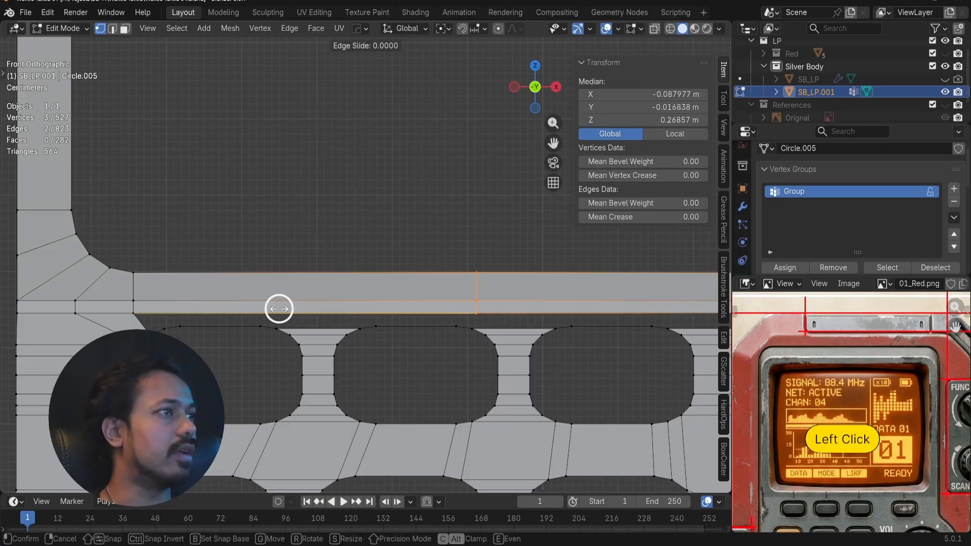
pyautogui.rightClick(387, 316)
# - Set the new loop's X position to -0.093991 m, copied from the second upper opening's upper-right corner vertex
pyautogui.click(472, 336)
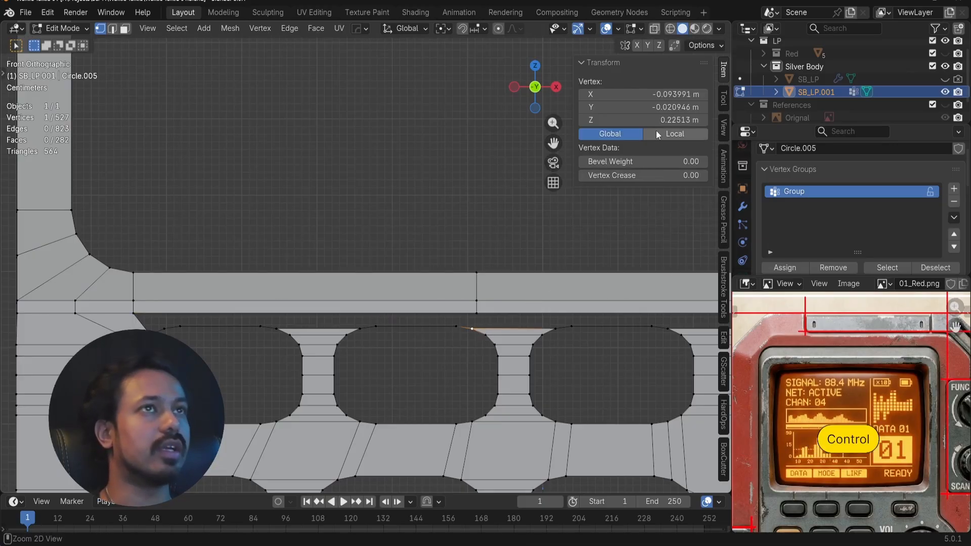
pyautogui.hotkey('ctrl', 'c')
pyautogui.keyDown('alt'); pyautogui.click(479, 285); pyautogui.keyUp('alt')
pyautogui.click(476, 273)
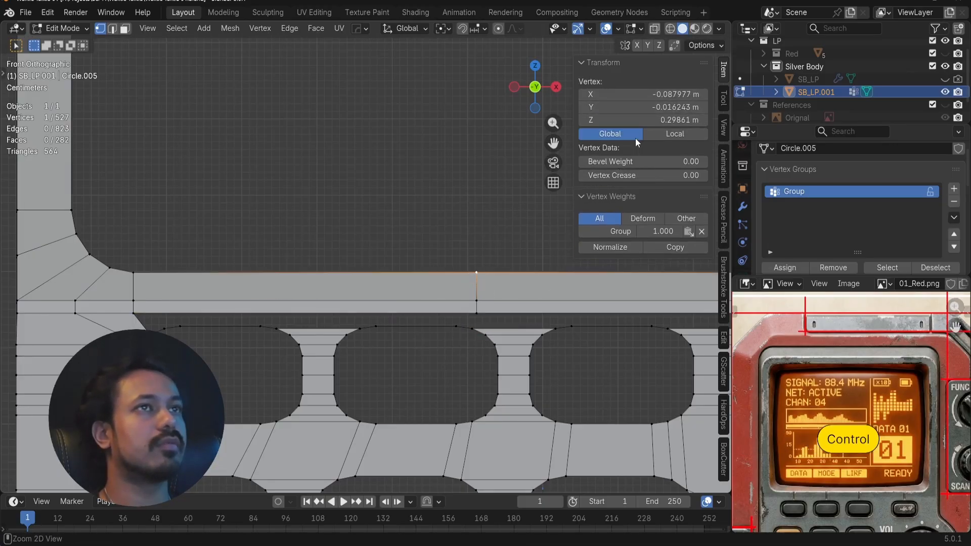
pyautogui.doubleClick(469, 287)
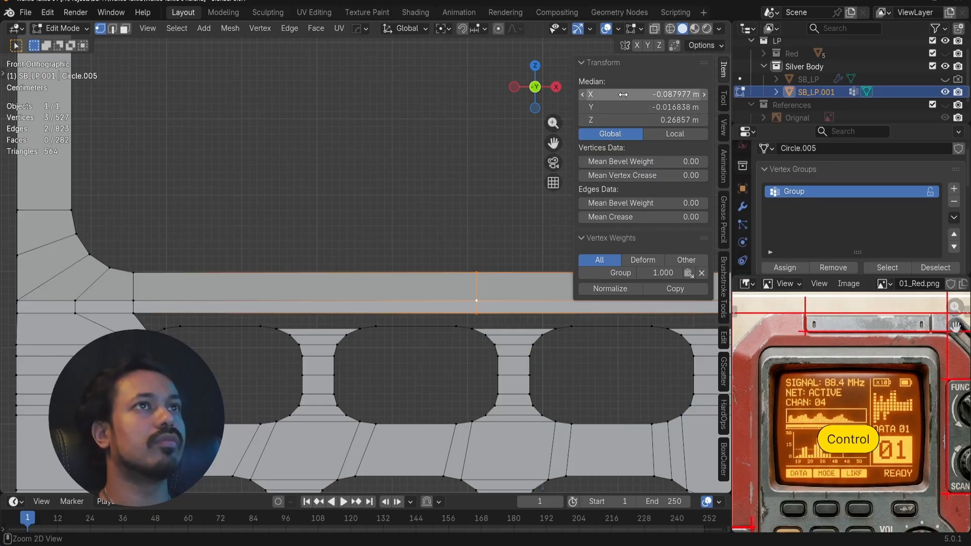
pyautogui.hotkey('ctrl', 'v')
# - Add seven evenly spaced vertical loop cuts across the bar between its left end and the aligned loop
pyautogui.hotkey('ctrl', 'r')
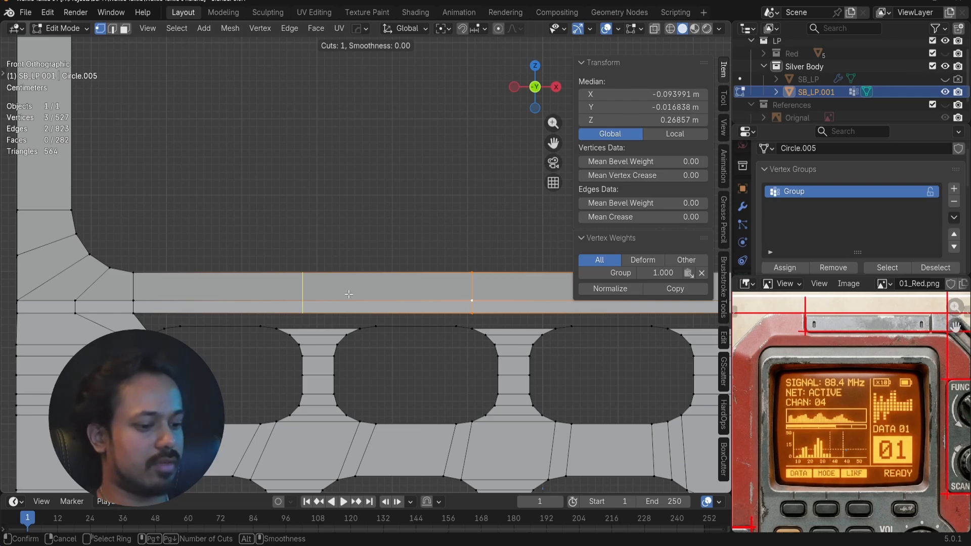
pyautogui.scroll(6, 348, 293)
pyautogui.click(349, 294)
pyautogui.rightClick(347, 284)
# - Set the leftmost new loop's X position to -0.50302 m, copied from the leftmost opening's upper-left corner vertex
pyautogui.click(166, 323)
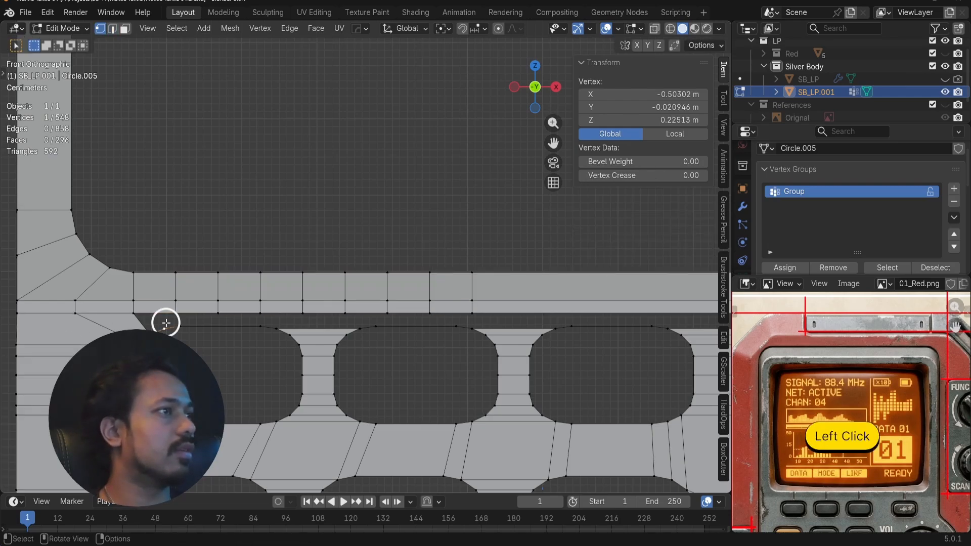
pyautogui.hotkey('ctrl', 'c')
pyautogui.click(179, 274)
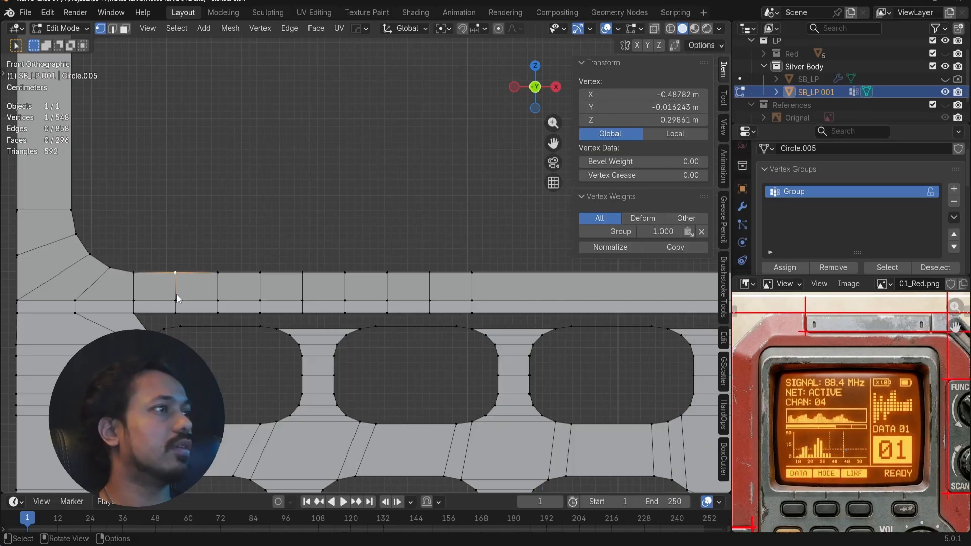
pyautogui.keyDown('alt'); pyautogui.click(177, 295); pyautogui.keyUp('alt')
pyautogui.keyDown('shift'); pyautogui.moveTo(177, 291); pyautogui.dragTo(323, 420, button='middle'); pyautogui.keyUp('shift')
pyautogui.scroll(7, 403, 201)
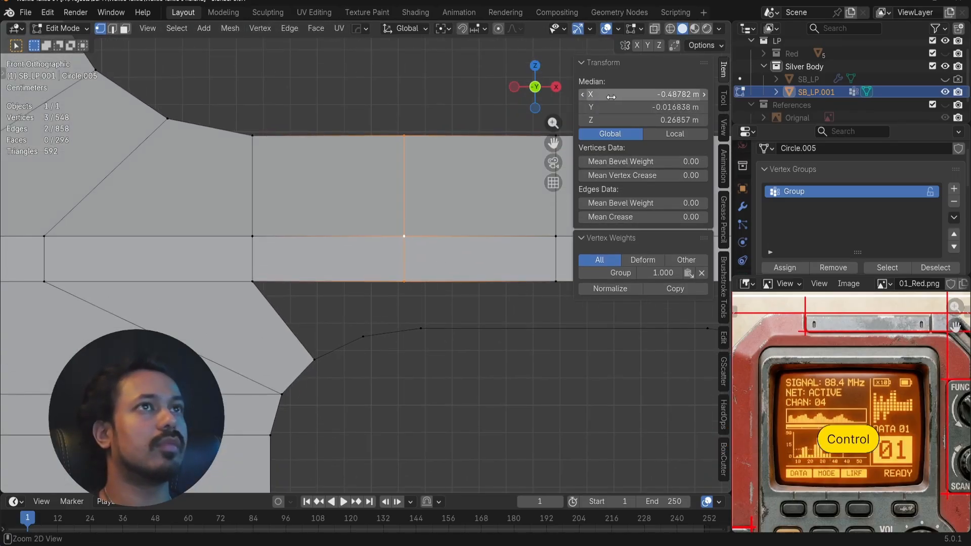
pyautogui.hotkey('ctrl', 'v')
# - Fill the face between the bar's lower edge and the leftmost opening's upper-left corner, up to the aligned loop
pyautogui.click(260, 279)
pyautogui.keyDown('shift'); pyautogui.click(315, 355); pyautogui.keyUp('shift')
pyautogui.press('f')
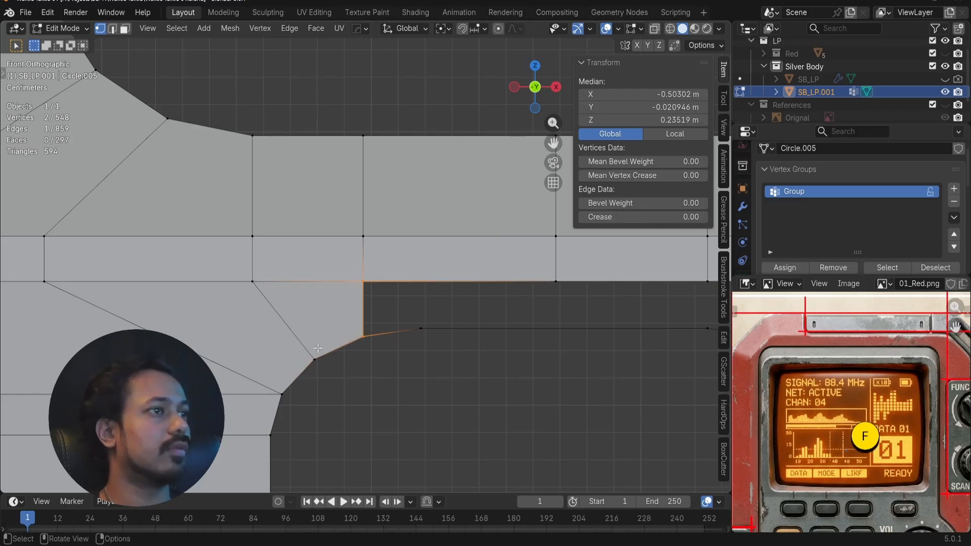
# - Set the second loop's X position to -0.48169 m, copied from the vertex at the left end of the leftmost opening's top edge
pyautogui.keyDown('shift'); pyautogui.moveTo(367, 329); pyautogui.dragTo(317, 335, button='middle'); pyautogui.keyUp('shift')
pyautogui.click(371, 335)
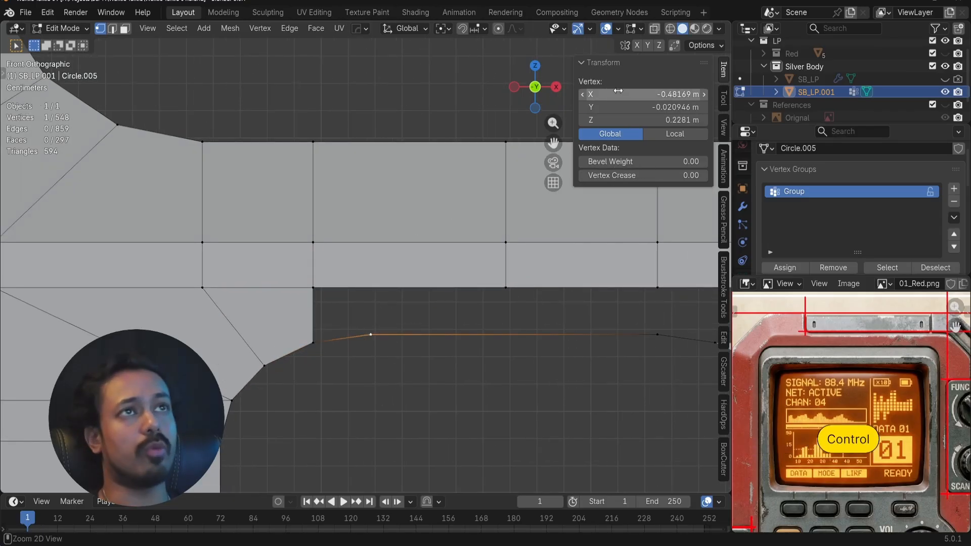
pyautogui.keyDown('alt'); pyautogui.click(502, 190); pyautogui.keyUp('alt')
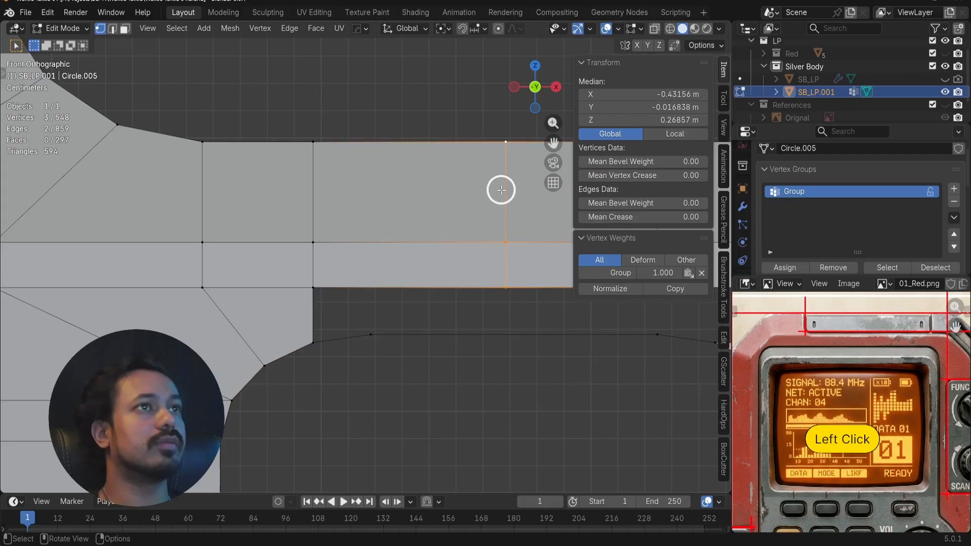
pyautogui.click(595, 94)
pyautogui.hotkey('ctrl', 'v')
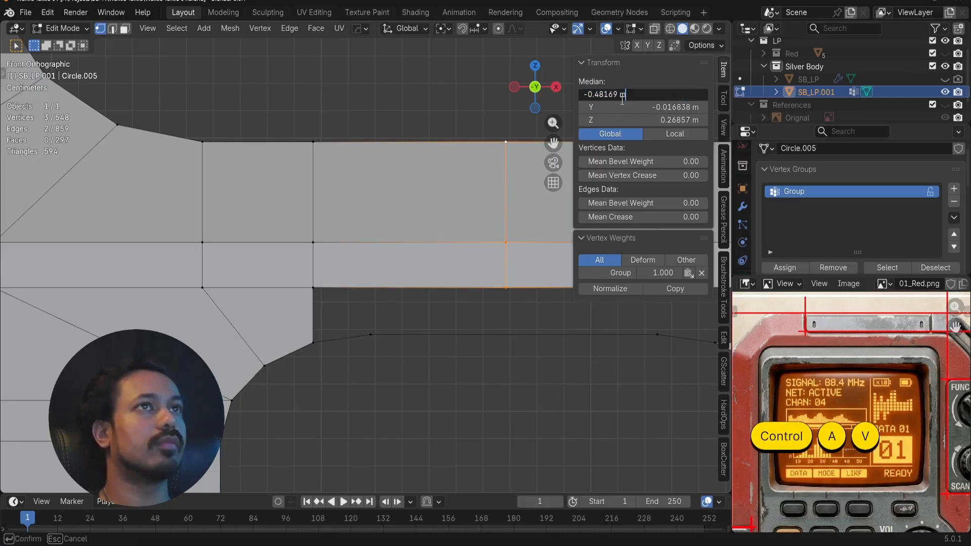
pyautogui.press('Return')
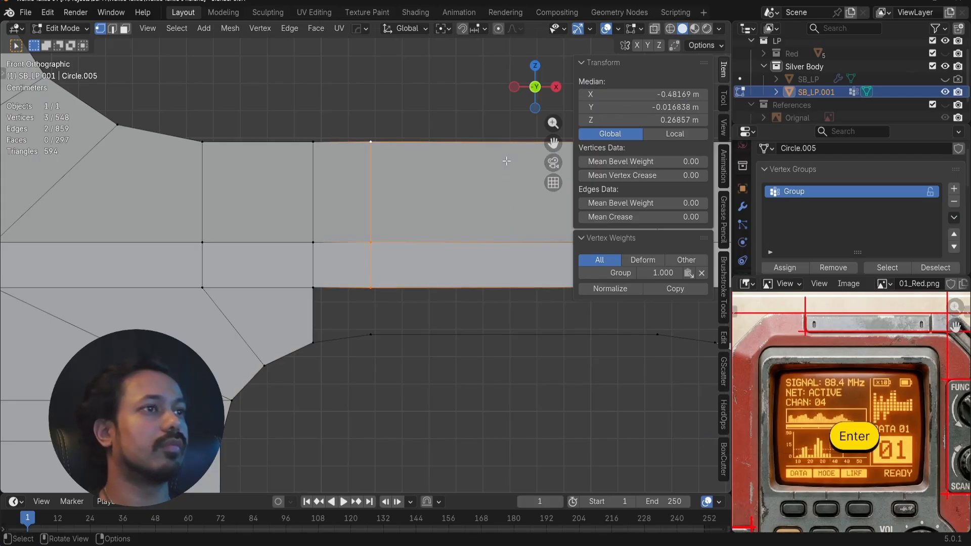
# - Fill the narrow face between the first and second loops, joining the bar to the leftmost opening, and clear the selection
pyautogui.click(307, 286)
pyautogui.keyDown('shift'); pyautogui.click(314, 339); pyautogui.keyUp('shift')
pyautogui.press('f')
pyautogui.press('a')
pyautogui.press('a')
# - Fill the wide face between the bar and the straight top edge of the leftmost opening
pyautogui.scroll(-1, 511, 327)
pyautogui.keyDown('shift'); pyautogui.moveTo(516, 327); pyautogui.dragTo(436, 325, button='middle'); pyautogui.keyUp('shift')
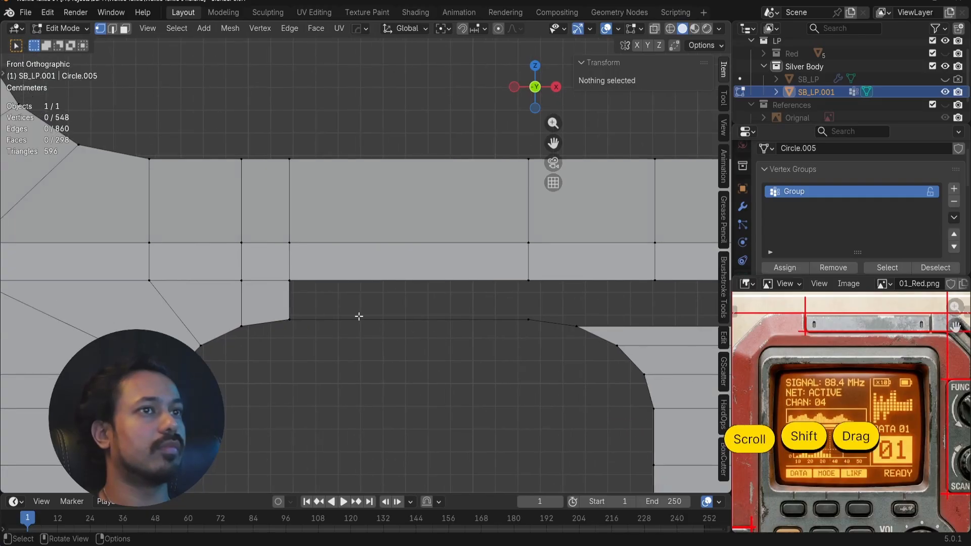
pyautogui.click(290, 282)
pyautogui.keyDown('shift'); pyautogui.click(290, 319); pyautogui.keyUp('shift')
pyautogui.press('f')
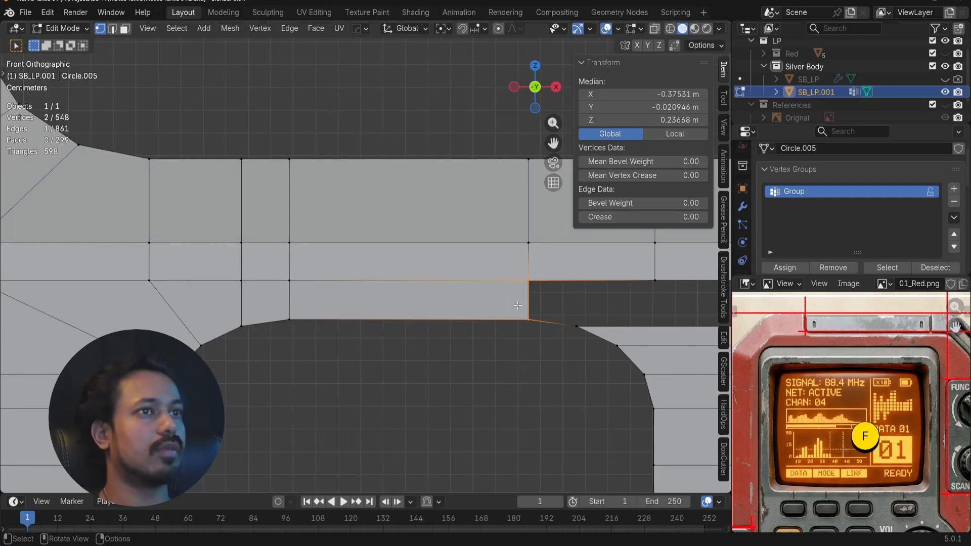
# - Set the fourth loop's X position to -0.35399 m, copied from the leftmost opening's upper-right corner vertex
pyautogui.keyDown('shift'); pyautogui.moveTo(518, 305); pyautogui.dragTo(274, 292, button='middle'); pyautogui.keyUp('shift')
pyautogui.click(375, 193)
pyautogui.keyDown('ctrl'); pyautogui.click(401, 277); pyautogui.keyUp('ctrl')
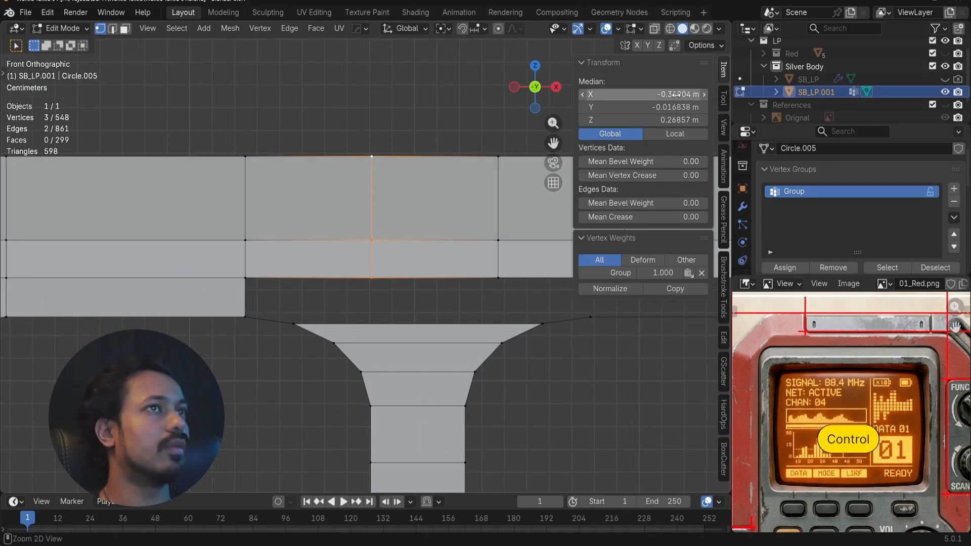
pyautogui.click(288, 323)
pyautogui.hotkey('ctrl', 'c')
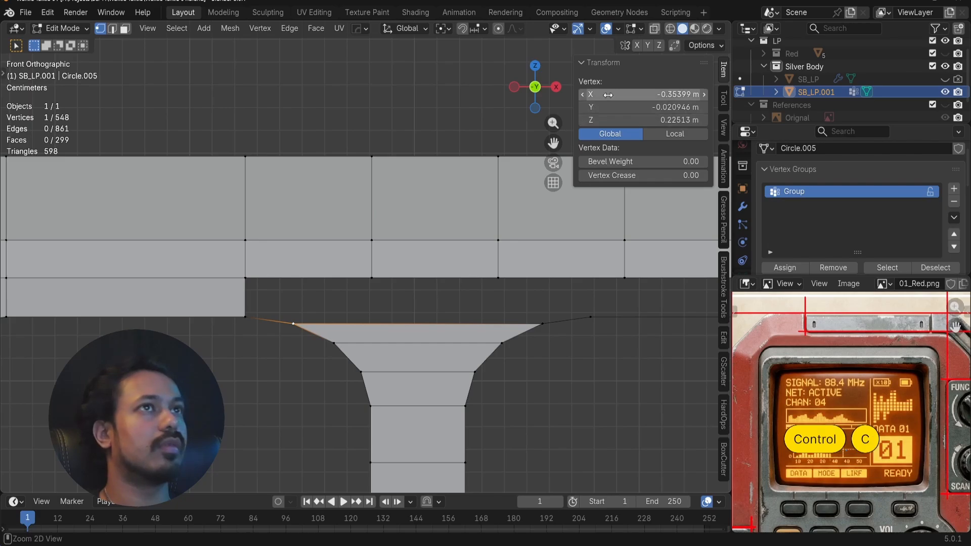
pyautogui.keyDown('alt'); pyautogui.click(392, 199); pyautogui.keyUp('alt')
pyautogui.hotkey('ctrl', 'v')
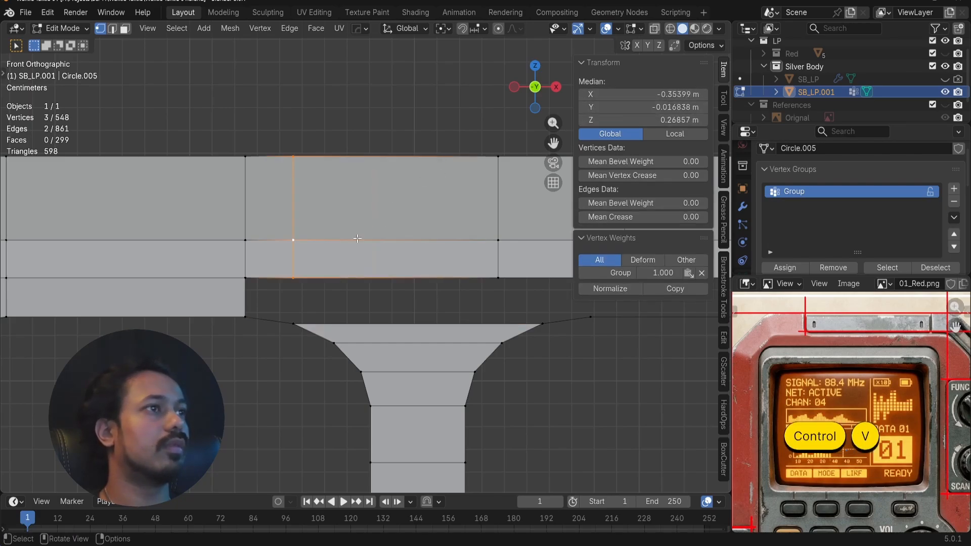
# - Fill the narrow face between the bar and the leftmost opening's upper-right corner, and clear the selection
pyautogui.keyDown('shift'); pyautogui.click(236, 317); pyautogui.keyUp('shift')
pyautogui.press('f')
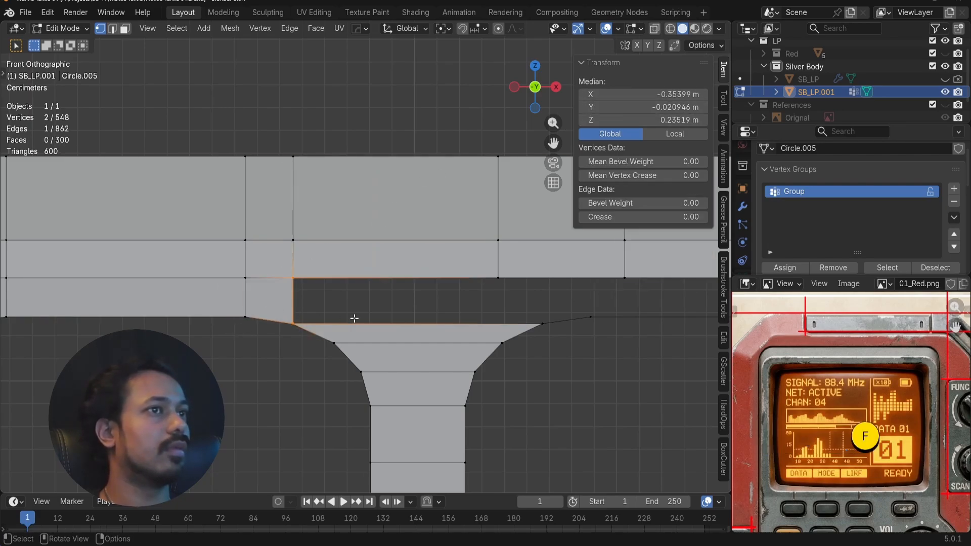
pyautogui.hotkey('alt', 'a')
# - Set the fifth loop's X position to -0.24302 m, copied from the second opening's upper-left corner vertex
pyautogui.click(535, 320)
pyautogui.hotkey('ctrl', 'c')
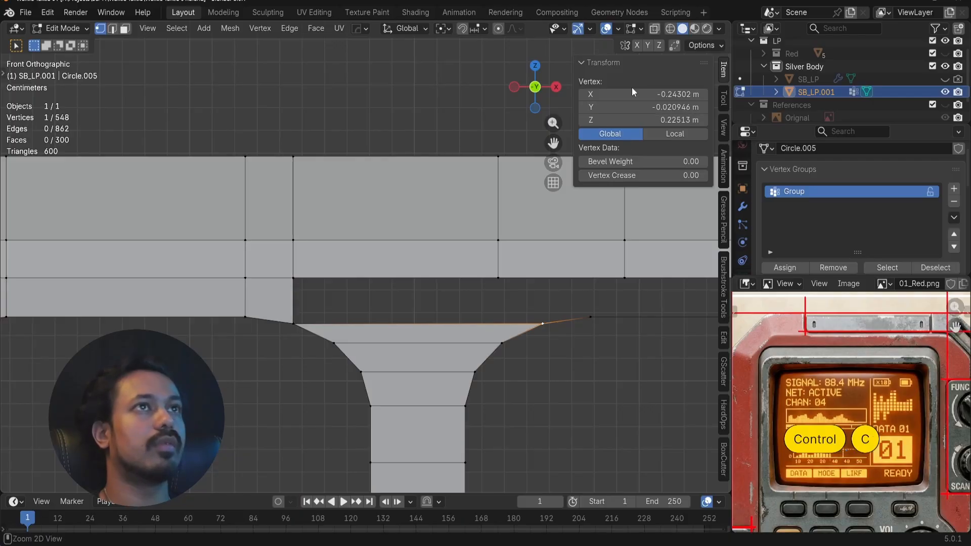
pyautogui.click(506, 184)
pyautogui.keyDown('ctrl'); pyautogui.click(504, 259); pyautogui.keyUp('ctrl')
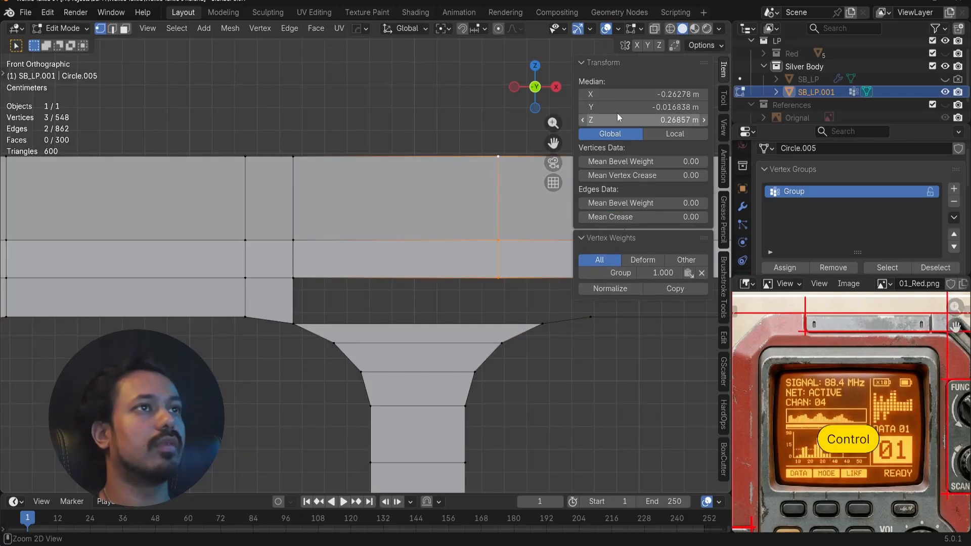
pyautogui.press('v')
pyautogui.hotkey('ctrl', 'z')
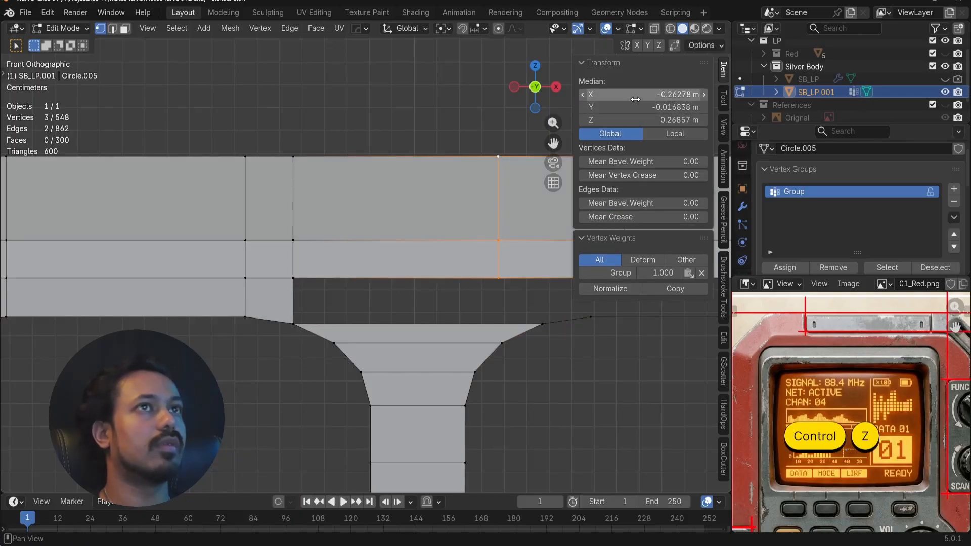
# - Fill the face between the bar and the top of the strip separating the first and second openings
pyautogui.click(294, 271)
pyautogui.keyDown('shift'); pyautogui.click(290, 317); pyautogui.keyUp('shift')
pyautogui.press('f')
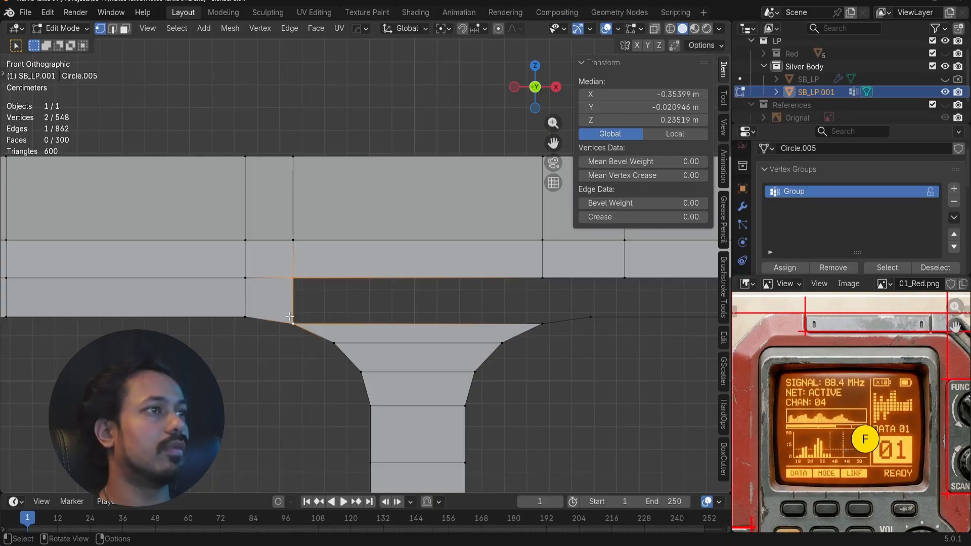
pyautogui.keyDown('shift'); pyautogui.click(540, 322); pyautogui.keyUp('shift')
pyautogui.keyDown('shift'); pyautogui.click(542, 278); pyautogui.keyUp('shift')
pyautogui.press('f')
pyautogui.hotkey('alt', 'a')
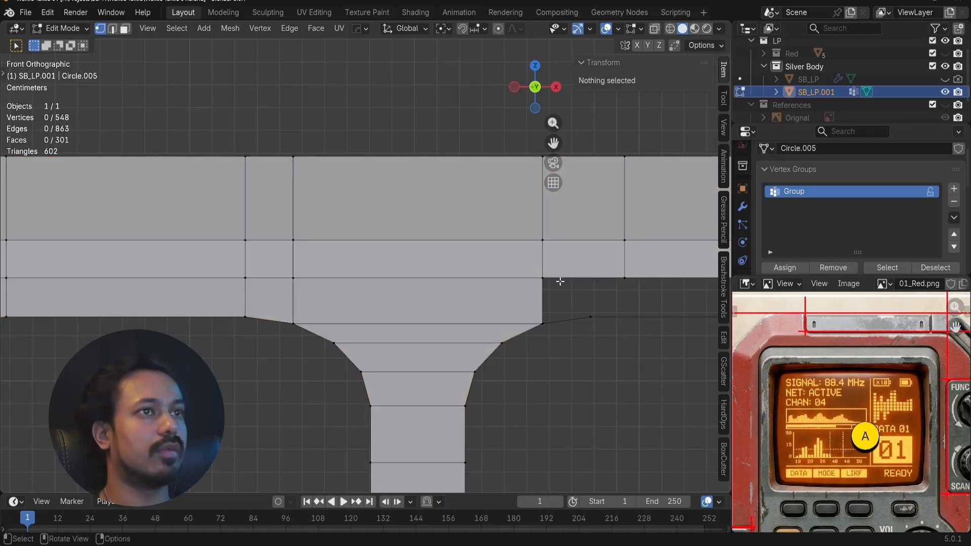
# - Set the sixth loop's X position to -0.22169 m, copied from the vertex at the left end of the second opening's top edge
pyautogui.keyDown('shift'); pyautogui.moveTo(551, 273); pyautogui.dragTo(375, 288, button='middle'); pyautogui.keyUp('shift')
pyautogui.click(425, 333)
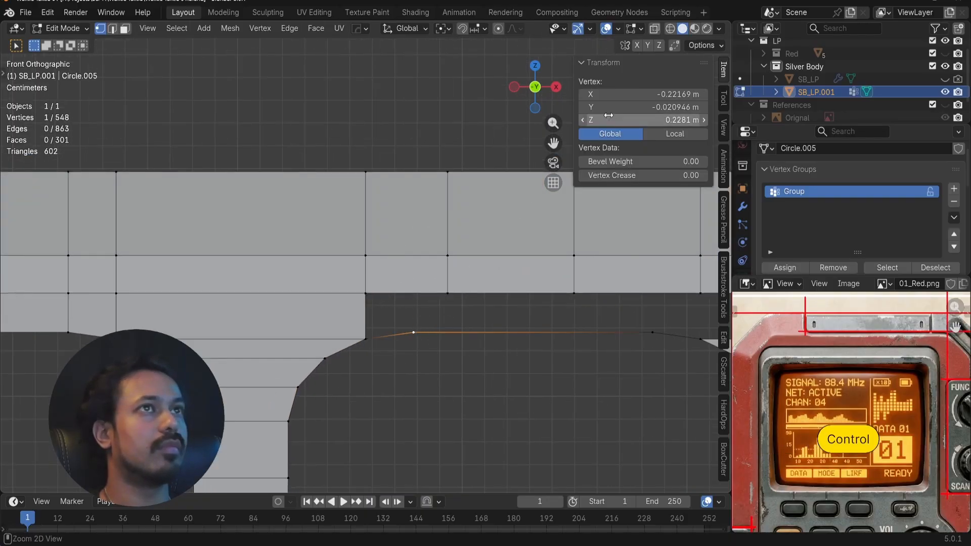
pyautogui.hotkey('ctrl', 'c')
pyautogui.click(452, 209)
pyautogui.hotkey('ctrl', 'v')
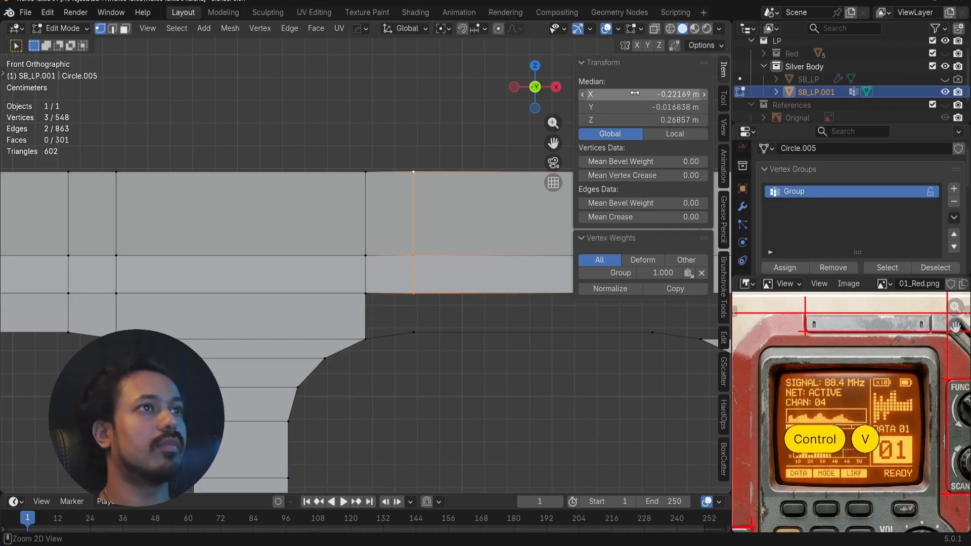
# - Fill the narrow face between the bar and the second opening's upper-left corner, and clear the selection
pyautogui.click(361, 295)
pyautogui.keyDown('shift'); pyautogui.click(414, 332); pyautogui.keyUp('shift')
pyautogui.press('f')
pyautogui.hotkey('alt', 'a')
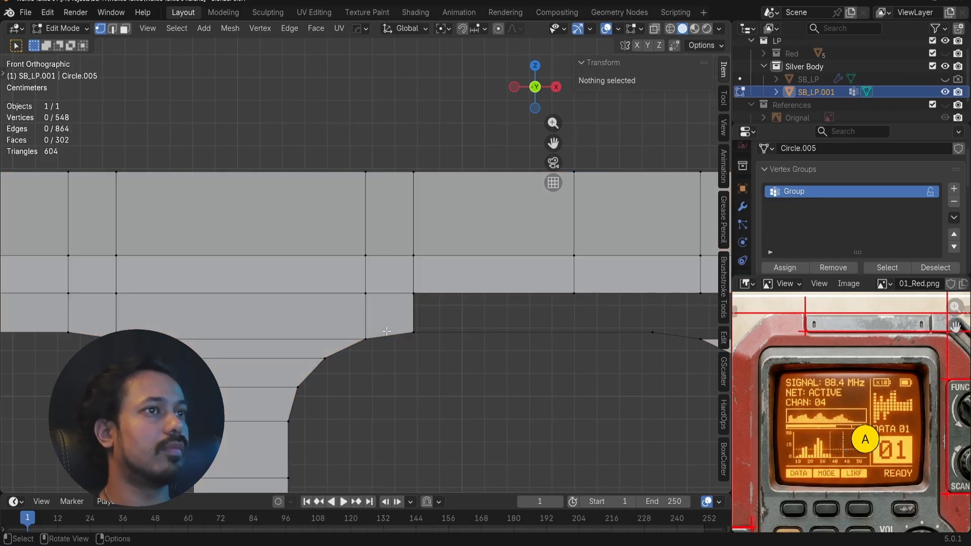
# - Set the seventh loop's X position to -0.11532 m, copied from the vertex at the right end of the second opening's top edge
pyautogui.keyDown('shift'); pyautogui.moveTo(500, 329); pyautogui.dragTo(375, 331, button='middle'); pyautogui.keyUp('shift')
pyautogui.click(521, 336)
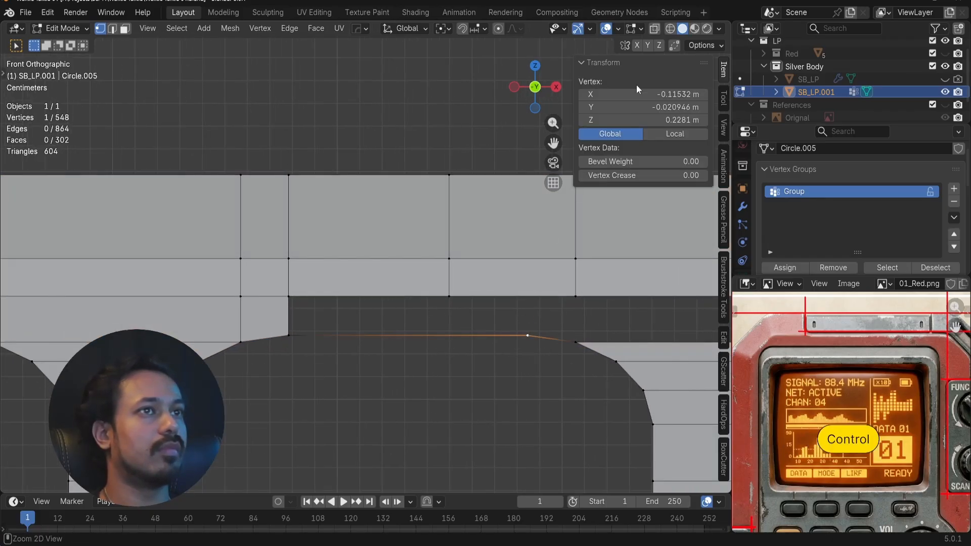
pyautogui.hotkey('ctrl', 'c')
pyautogui.doubleClick(453, 214)
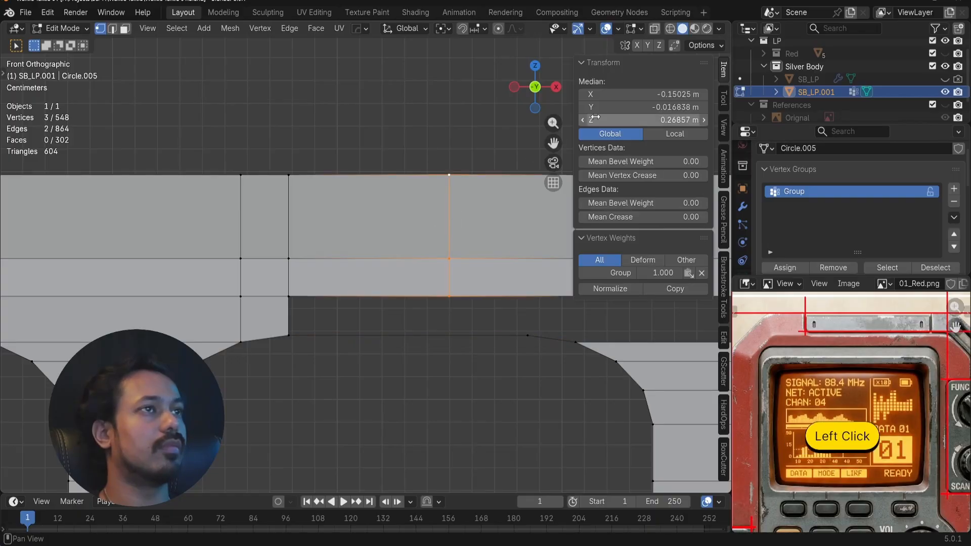
pyautogui.hotkey('ctrl', 'v')
# - Fill the wide face above the second opening's top edge and the narrow face at its upper-right corner
pyautogui.click(291, 298)
pyautogui.press('f')
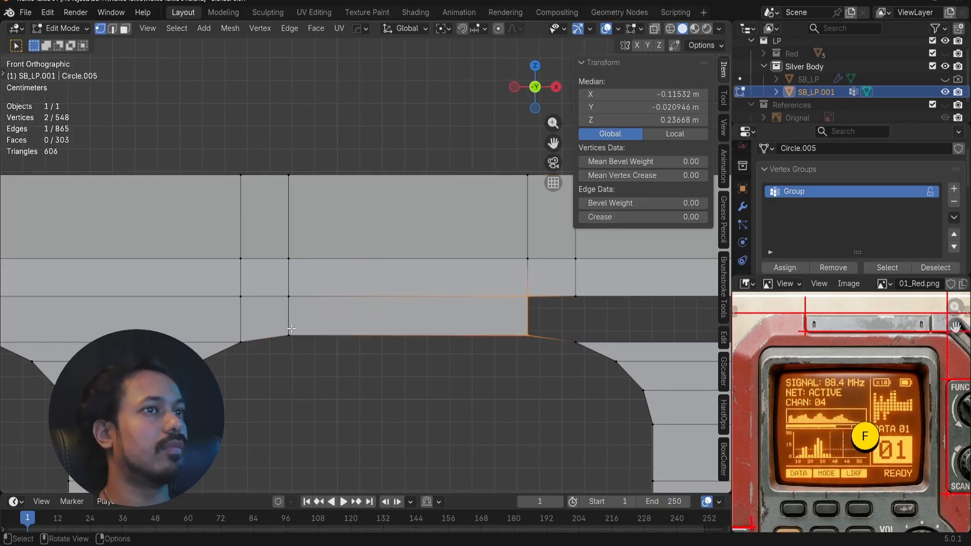
pyautogui.press('f')
pyautogui.keyDown('shift'); pyautogui.moveTo(600, 335); pyautogui.dragTo(270, 313, button='middle'); pyautogui.keyUp('shift')
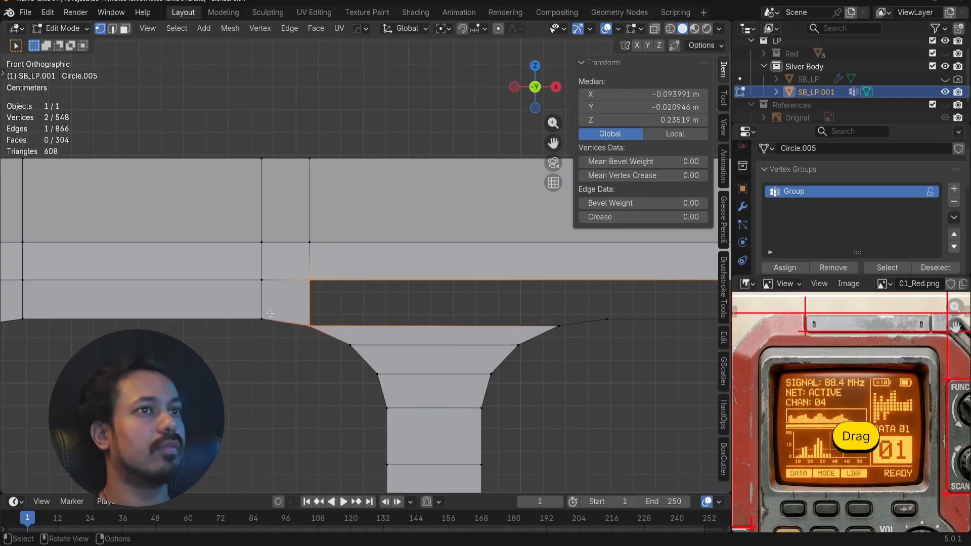
pyautogui.scroll(-2, 566, 294)
pyautogui.keyDown('shift'); pyautogui.moveTo(566, 294); pyautogui.dragTo(433, 314, button='middle'); pyautogui.keyUp('shift')
pyautogui.hotkey('ctrl', 'r')
pyautogui.click(394, 273)
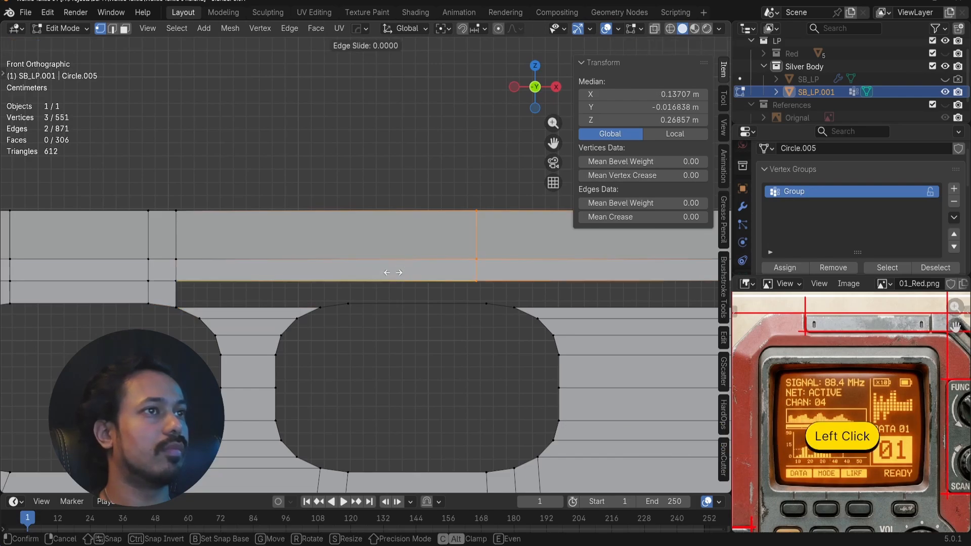
pyautogui.hotkey('ctrl', 'z')
# - Add four evenly spaced vertical loop cuts across the bar's undivided section above the third opening
pyautogui.scroll(-2, 393, 273)
pyautogui.keyDown('shift'); pyautogui.moveTo(393, 273); pyautogui.dragTo(375, 279, button='middle'); pyautogui.keyUp('shift')
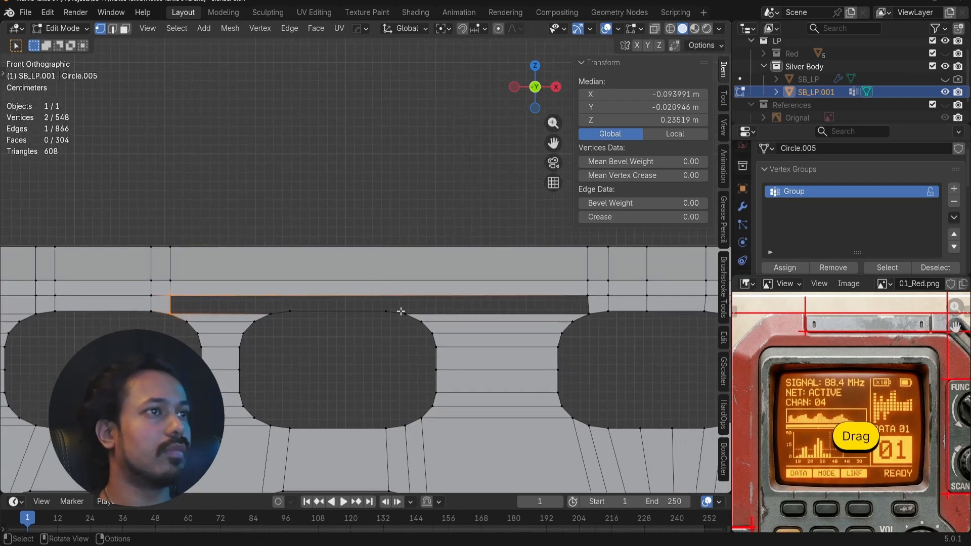
pyautogui.hotkey('ctrl', 'r')
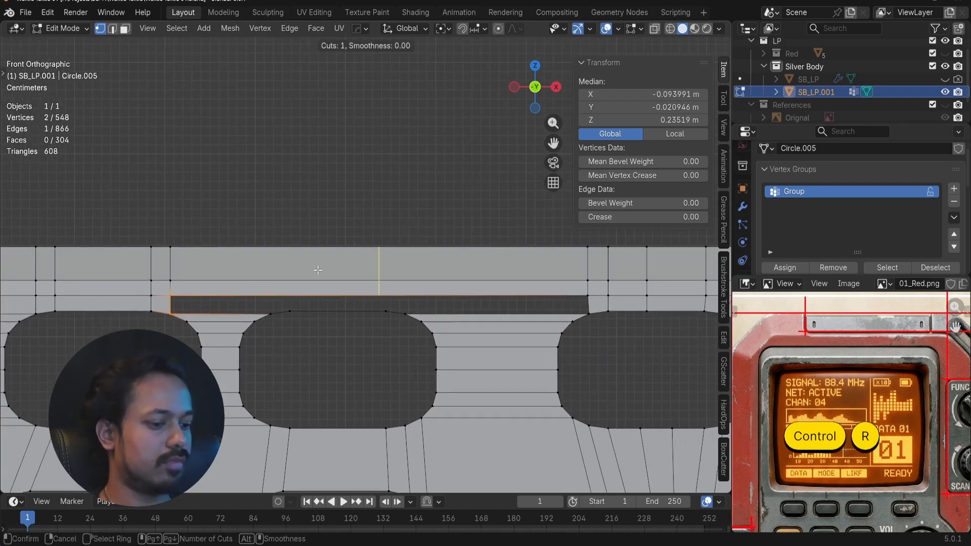
pyautogui.scroll(3, 316, 270)
pyautogui.press('Return')
pyautogui.rightClick(304, 269)
pyautogui.keyDown('shift'); pyautogui.moveTo(304, 269); pyautogui.dragTo(353, 251, button='middle'); pyautogui.keyUp('shift')
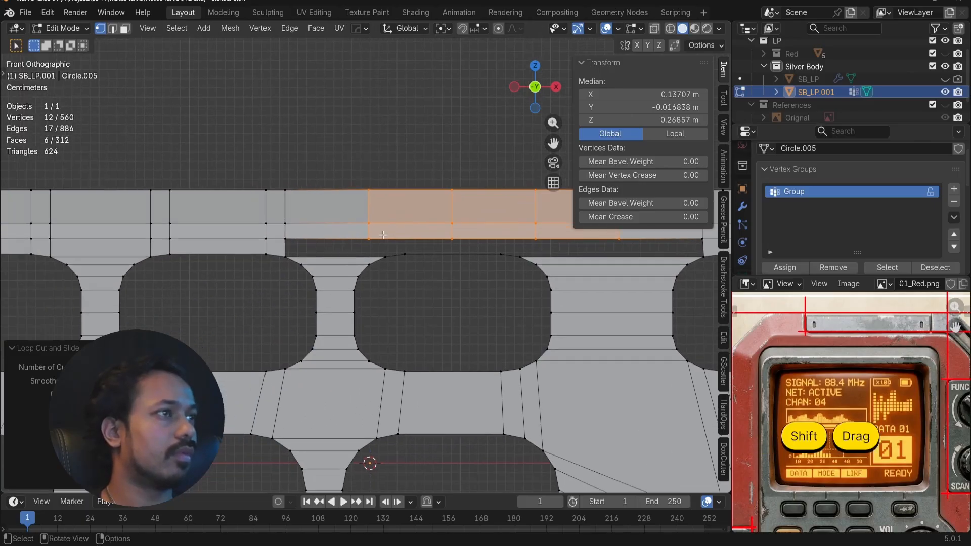
# - Set the first new loop's X position to 0.016981 m, copied from the vertex below the bar at the third opening's upper-left corner
pyautogui.scroll(5, 353, 250)
pyautogui.click(426, 255)
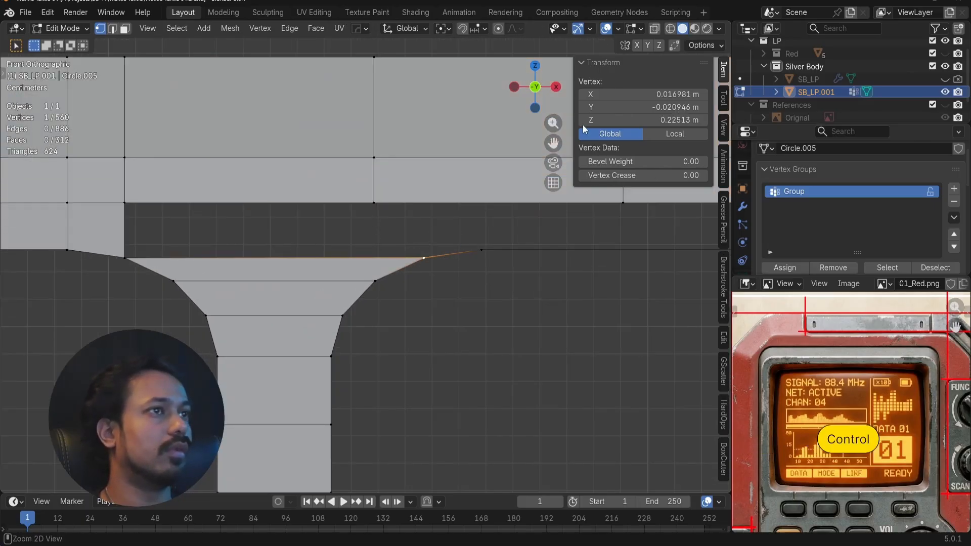
pyautogui.hotkey('ctrl', 'c')
pyautogui.doubleClick(375, 200)
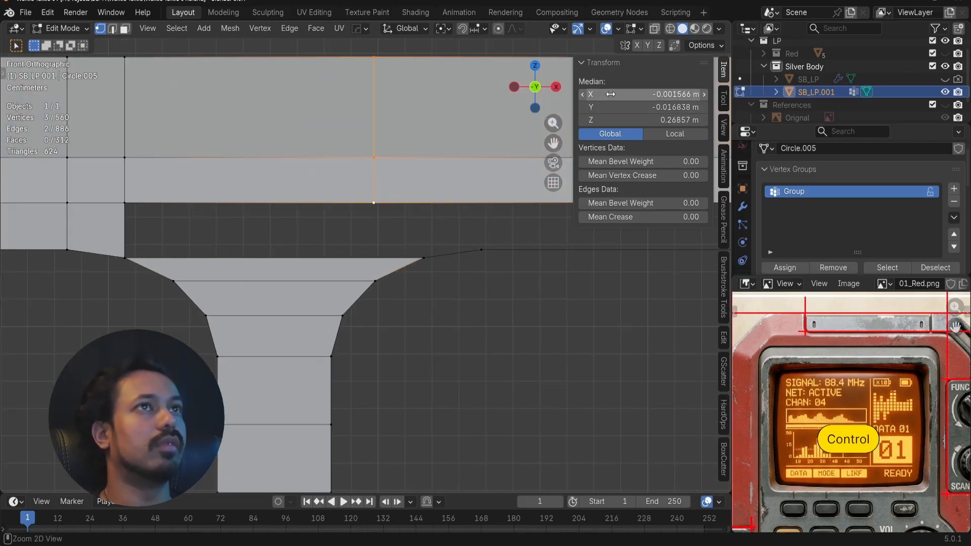
pyautogui.hotkey('ctrl', 'v')
# - Fill the wide face between the bar and the pillar separating the second and third openings, and clear the selection
pyautogui.click(148, 214)
pyautogui.keyDown('shift'); pyautogui.click(126, 245); pyautogui.keyUp('shift')
pyautogui.press('f')
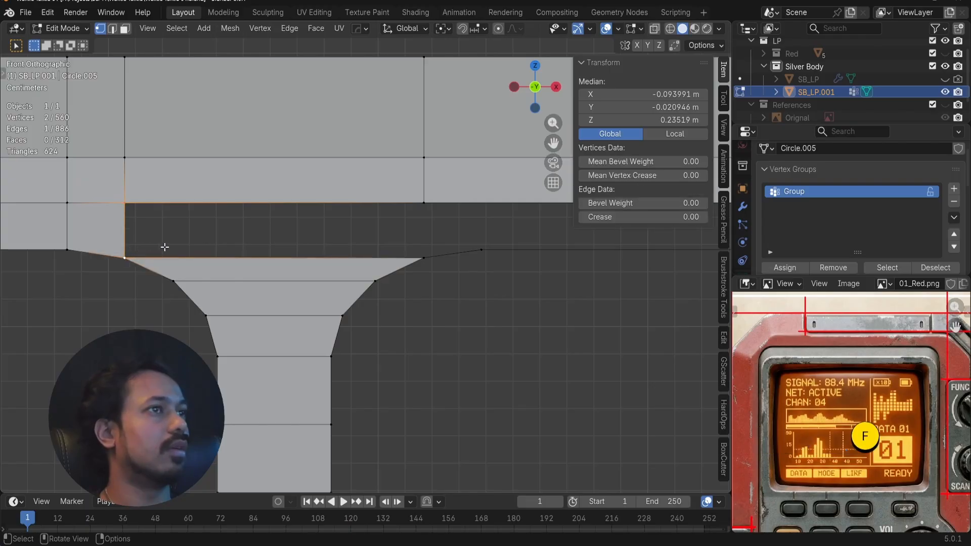
pyautogui.keyDown('shift'); pyautogui.click(426, 269); pyautogui.keyUp('shift')
pyautogui.keyDown('shift'); pyautogui.click(430, 199); pyautogui.keyUp('shift')
pyautogui.press('f')
pyautogui.press('a')
pyautogui.press('a')
# - Match the next bar loop's X position to the vertex at the left end of the third opening's top edge
pyautogui.keyDown('shift'); pyautogui.moveTo(423, 237); pyautogui.dragTo(318, 273, button='middle'); pyautogui.keyUp('shift')
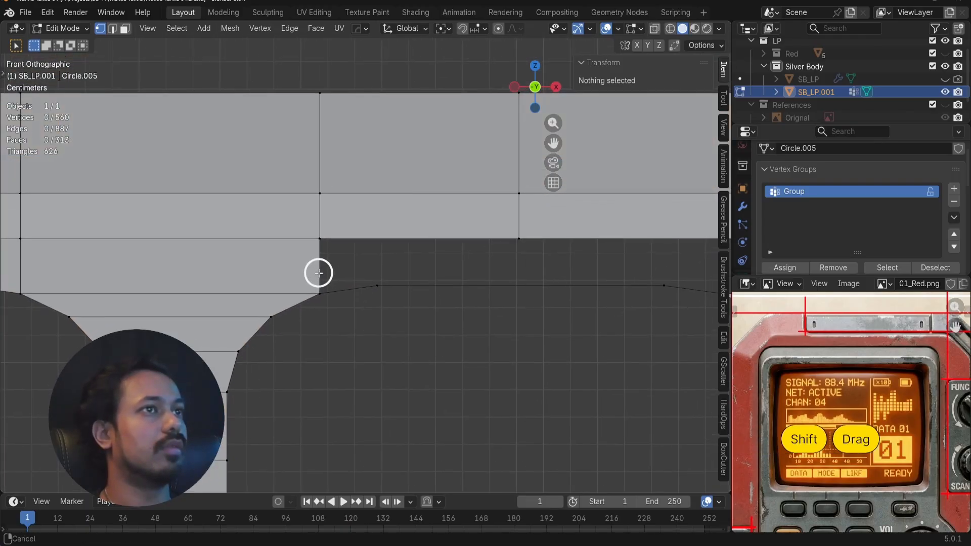
pyautogui.doubleClick(515, 221)
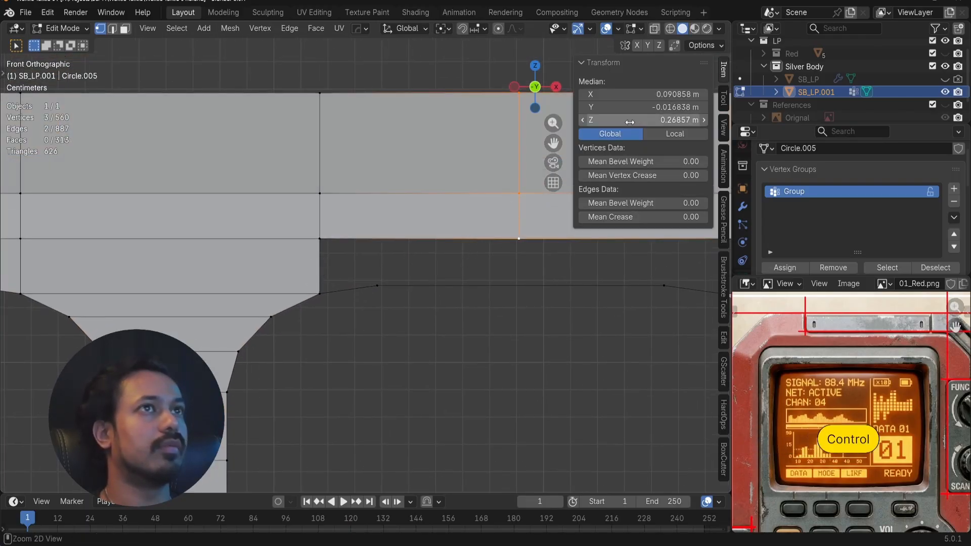
pyautogui.hotkey('ctrl', 'c')
pyautogui.click(379, 284)
pyautogui.hotkey('ctrl', 'c')
pyautogui.doubleClick(518, 179)
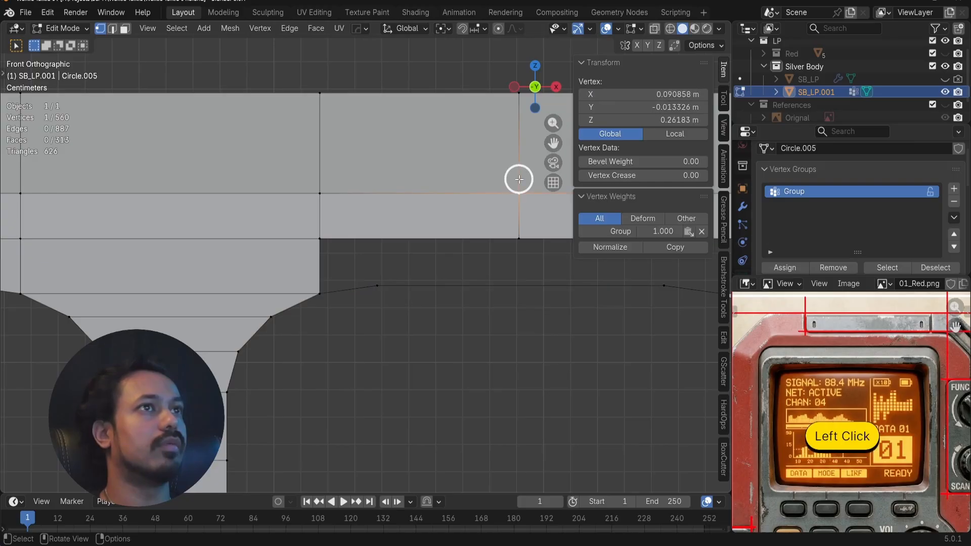
pyautogui.hotkey('ctrl', 'v')
# - Fill the narrow face between the bar and the third opening's upper-left corner, and clear the selection
pyautogui.click(319, 242)
pyautogui.keyDown('shift'); pyautogui.click(317, 288); pyautogui.keyUp('shift')
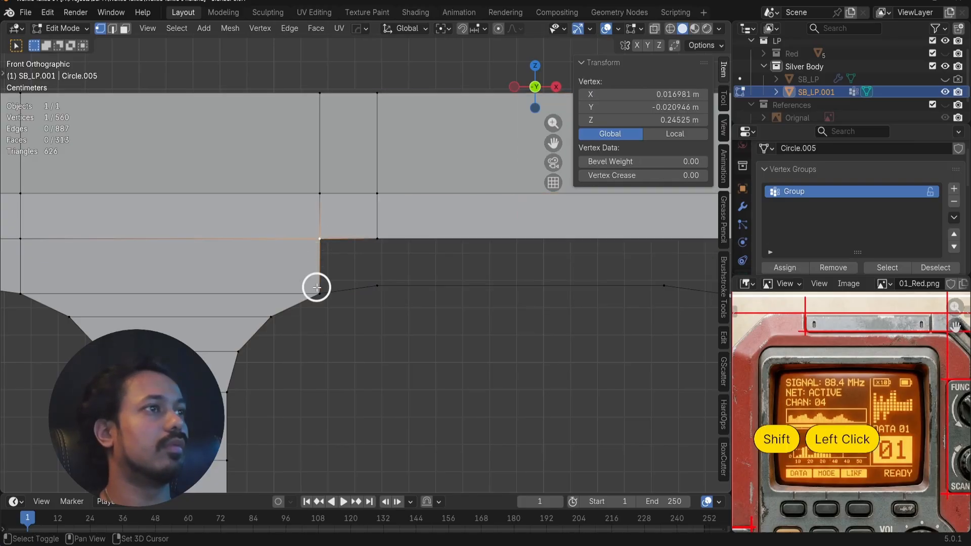
pyautogui.press('f')
pyautogui.press('a')
pyautogui.press('a')
# - Set the next bar loop's X position to 0.14468 m, copied from the vertex at the right end of the third opening's top edge
pyautogui.keyDown('shift'); pyautogui.moveTo(540, 279); pyautogui.dragTo(313, 279, button='middle'); pyautogui.keyUp('shift')
pyautogui.scroll(-2, 441, 281)
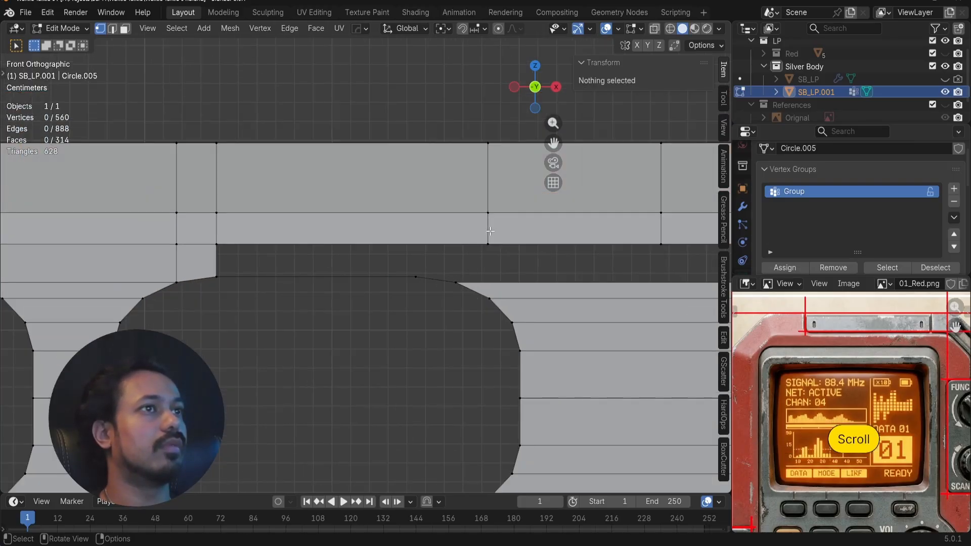
pyautogui.click(416, 276)
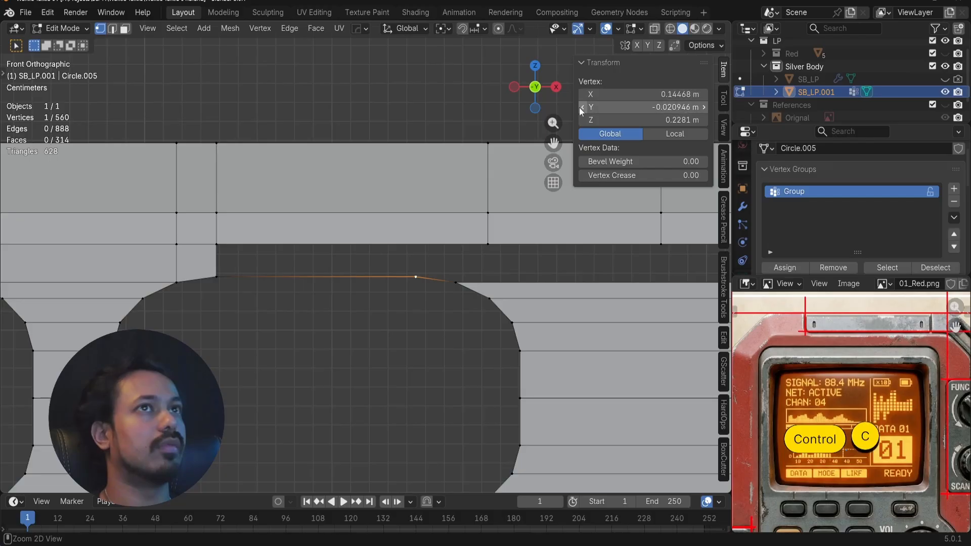
pyautogui.keyDown('alt'); pyautogui.click(481, 228); pyautogui.keyUp('alt')
pyautogui.hotkey('ctrl', 'v')
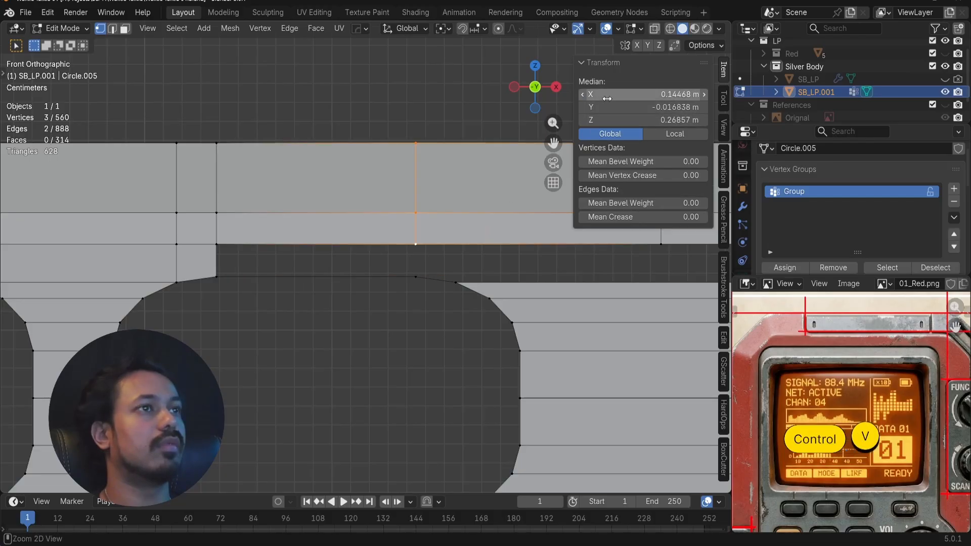
# - Fill the wide face above the third opening's top edge, and undo the extra fill made beside it
pyautogui.click(214, 250)
pyautogui.keyDown('shift'); pyautogui.click(215, 272); pyautogui.keyUp('shift')
pyautogui.press('f')
pyautogui.press('f')
pyautogui.moveTo(479, 261); pyautogui.dragTo(240, 271, button='middle')
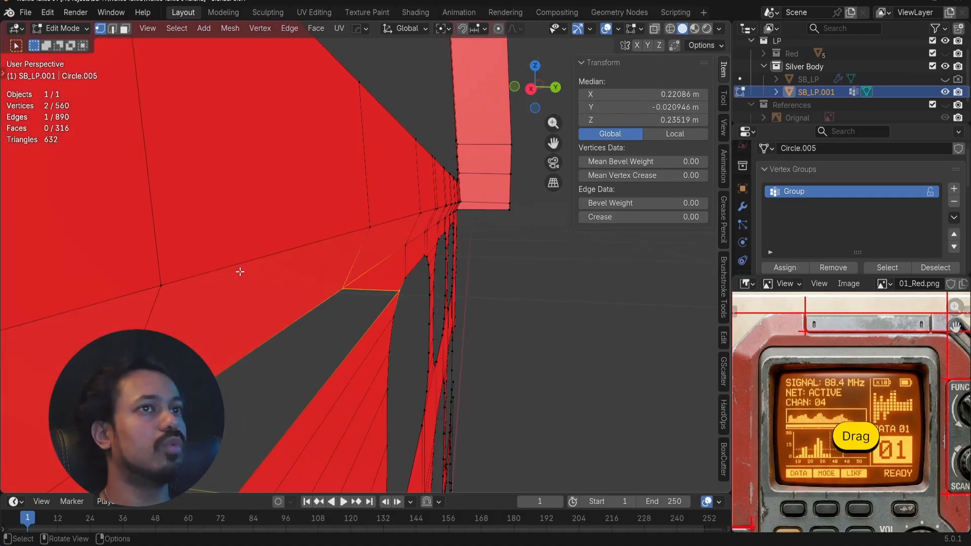
pyautogui.hotkey('ctrl', 'z')
pyautogui.press('KP_1')
pyautogui.scroll(-2, 256, 260)
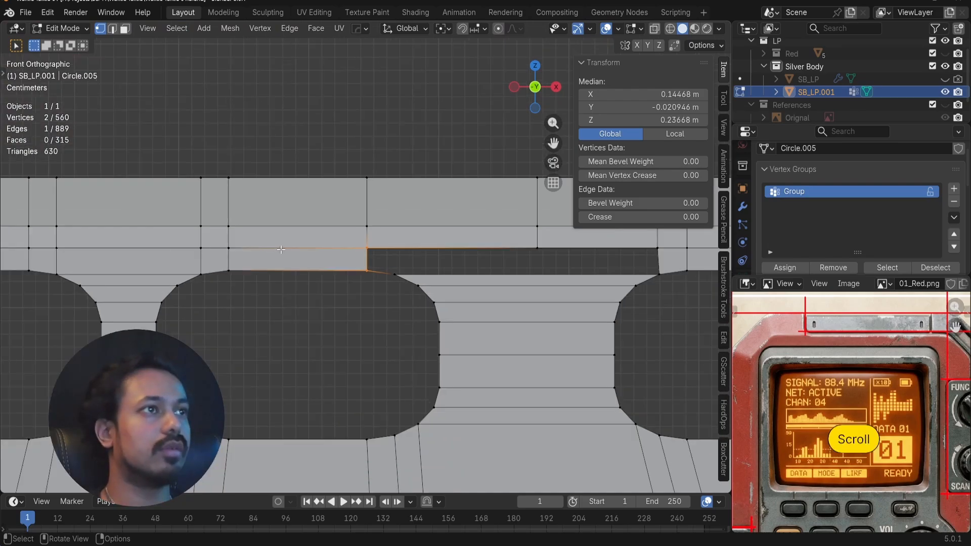
# - Set the last new loop's X position to 0.16601 m, copied from the vertex at the third opening's upper-right corner
pyautogui.keyDown('shift'); pyautogui.moveTo(284, 248); pyautogui.dragTo(301, 266, button='middle'); pyautogui.keyUp('shift')
pyautogui.click(435, 260)
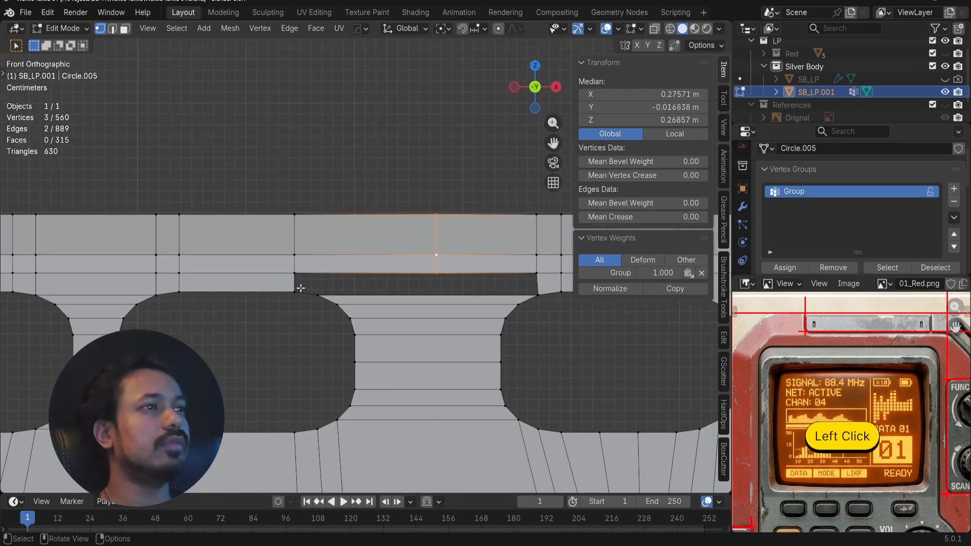
pyautogui.click(319, 292)
pyautogui.hotkey('ctrl', 'c')
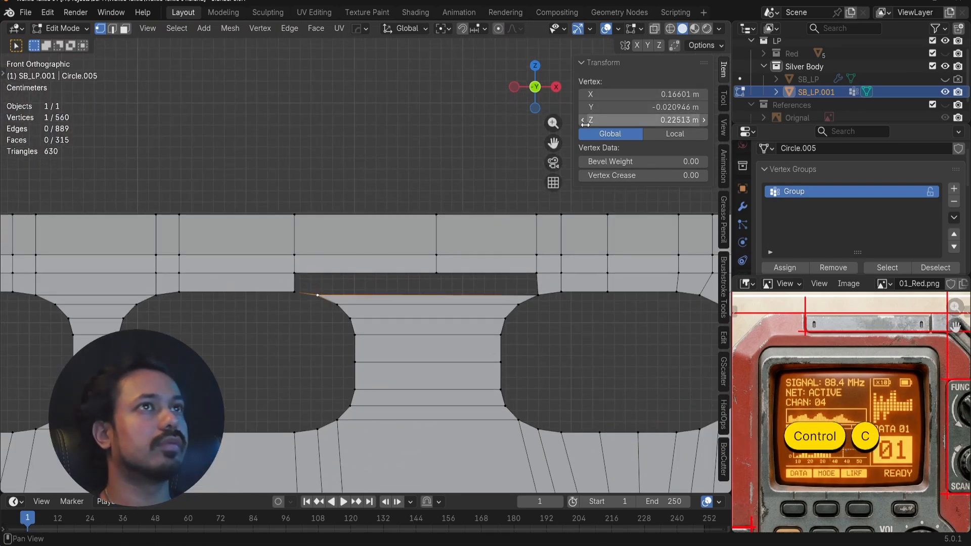
pyautogui.keyDown('alt'); pyautogui.click(436, 234); pyautogui.keyUp('alt')
pyautogui.hotkey('ctrl', 'v')
# - Fill the narrow face at the third opening's upper-right corner and the remaining wide face reaching to the fourth opening
pyautogui.keyDown('shift'); pyautogui.click(294, 282); pyautogui.keyUp('shift')
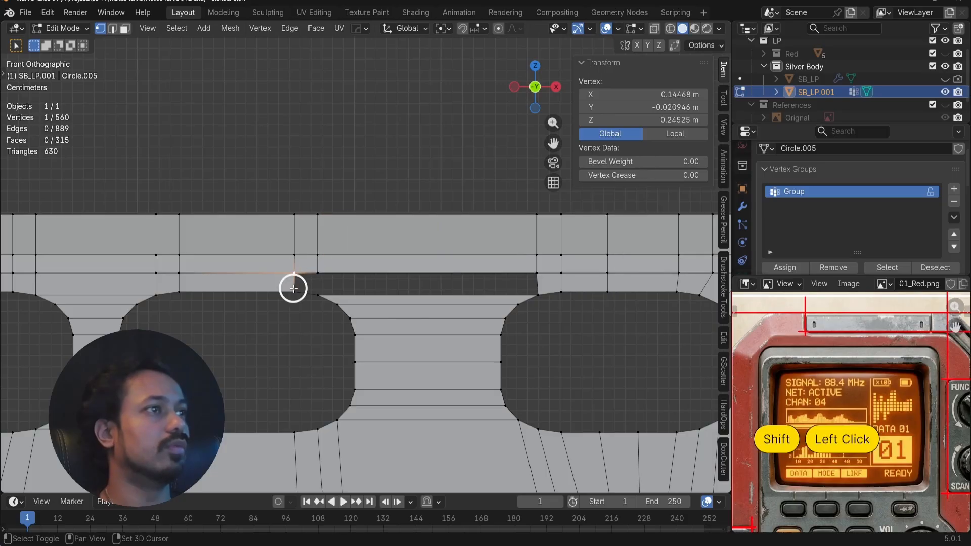
pyautogui.press('f')
pyautogui.hotkey('alt', 'a')
pyautogui.click(321, 281)
pyautogui.keyDown('shift'); pyautogui.click(318, 288); pyautogui.keyUp('shift')
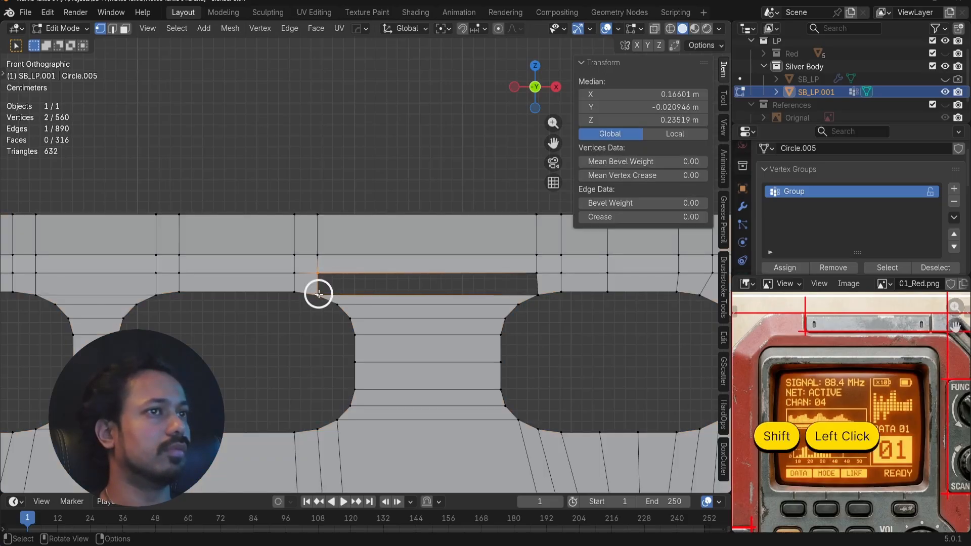
pyautogui.keyDown('shift'); pyautogui.moveTo(388, 286); pyautogui.dragTo(420, 273, button='middle'); pyautogui.keyUp('shift')
pyautogui.click(457, 278)
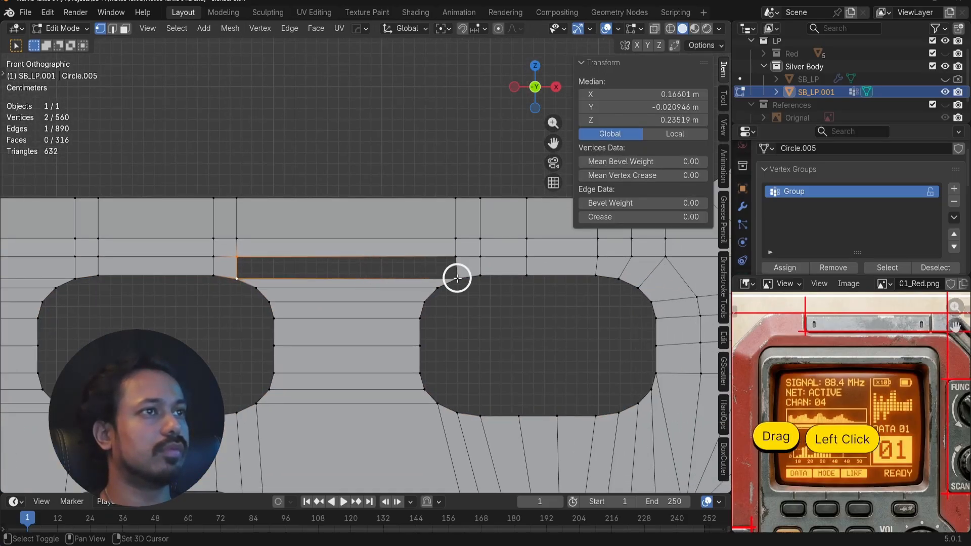
pyautogui.press('f')
pyautogui.press('a')
# - Match the bar loop above the fourth opening's upper-left corner to the corner vertex's X position of 0.36952 m, and clear the selection
pyautogui.scroll(3, 458, 260)
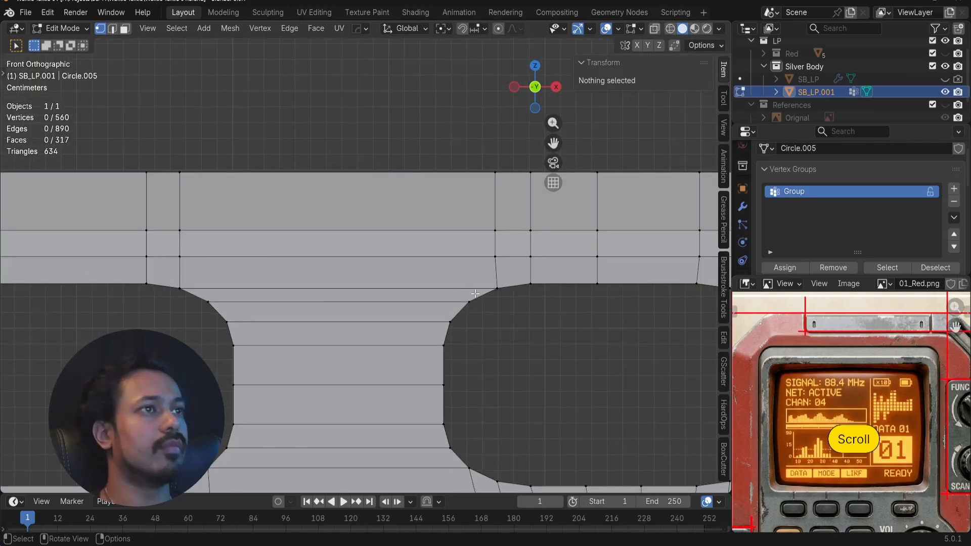
pyautogui.keyDown('alt'); pyautogui.moveTo(458, 268); pyautogui.dragTo(488, 287); pyautogui.keyUp('alt')
pyautogui.click(492, 286)
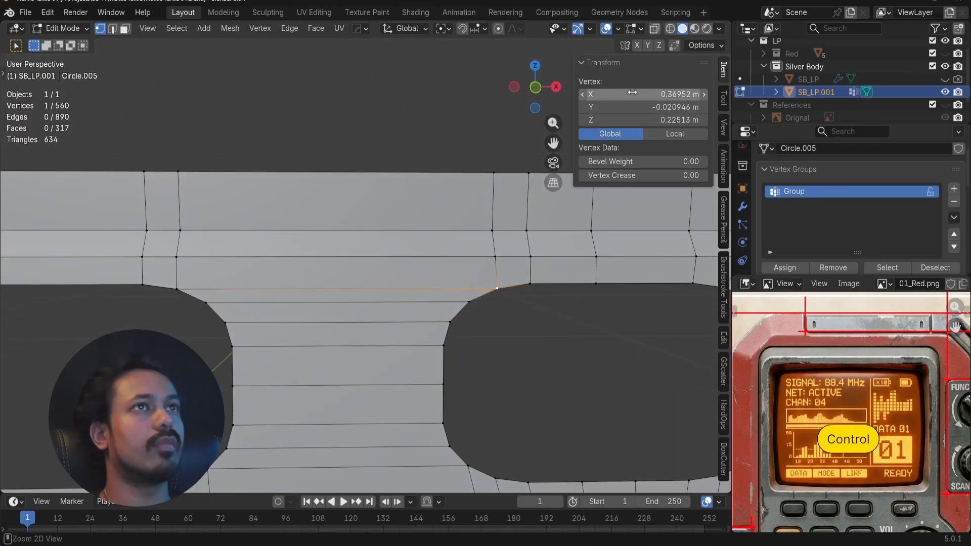
pyautogui.keyDown('ctrl'); pyautogui.click(494, 172); pyautogui.keyUp('ctrl')
pyautogui.keyDown('shift'); pyautogui.click(499, 282); pyautogui.keyUp('shift')
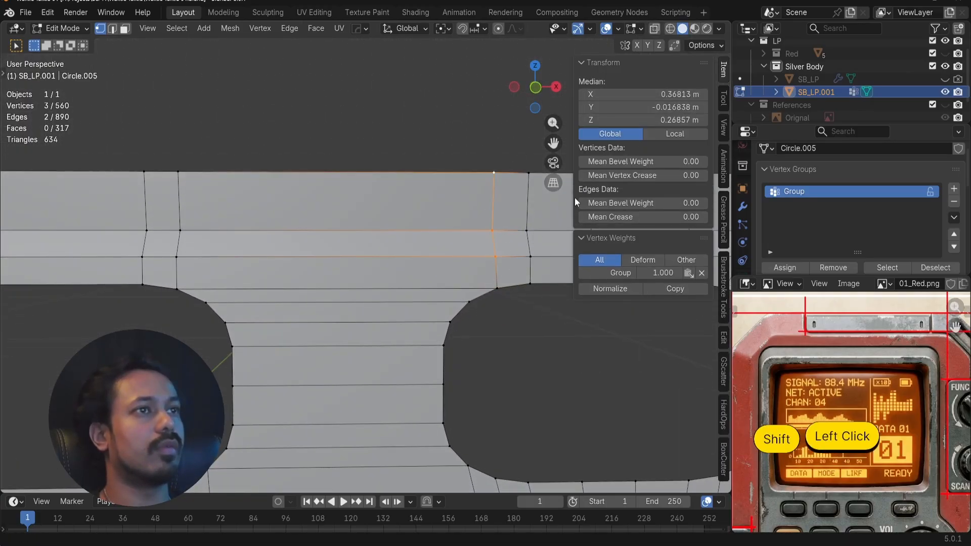
pyautogui.scroll(-6, 529, 293)
pyautogui.hotkey('alt', 'a')
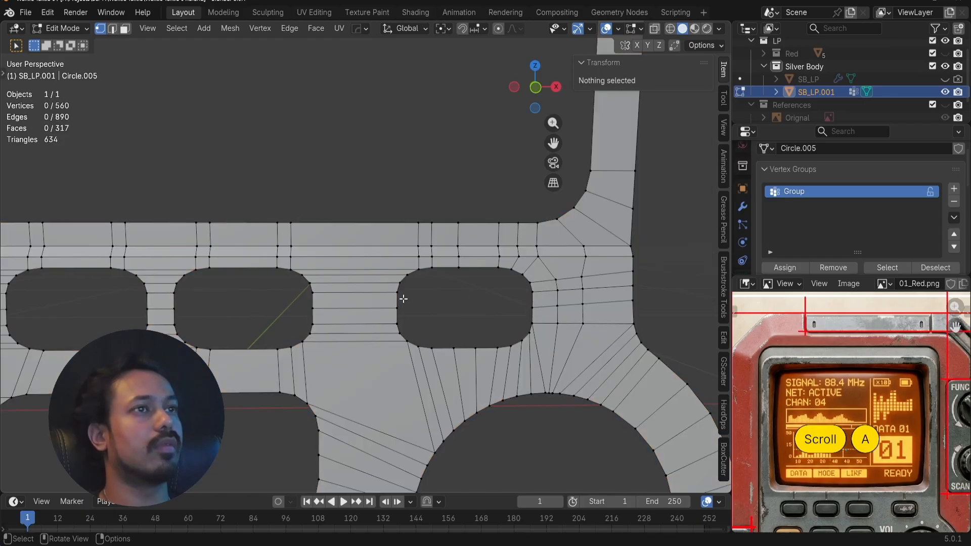
# - Try to add a vertical loop cut through the faces between the third and fourth openings
pyautogui.keyDown('alt'); pyautogui.moveTo(278, 329); pyautogui.dragTo(310, 269); pyautogui.keyUp('alt')
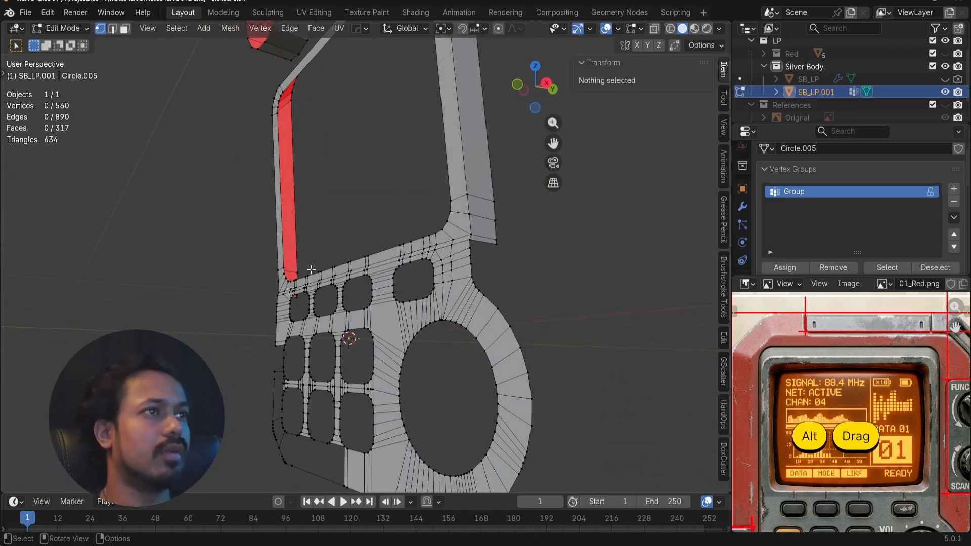
pyautogui.press('KP_1')
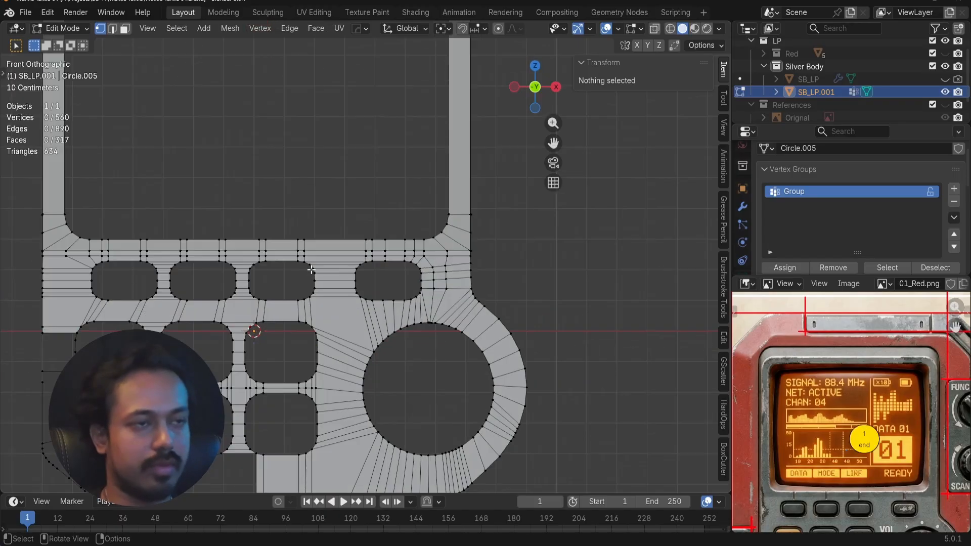
pyautogui.hotkey('ctrl', 'r')
pyautogui.click(356, 341)
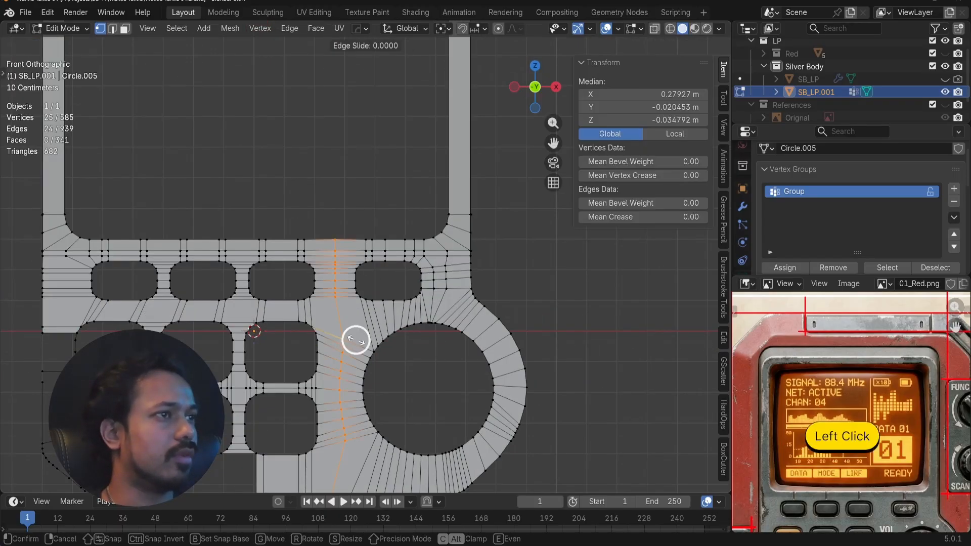
pyautogui.hotkey('ctrl', 'r')
pyautogui.rightClick(388, 321)
pyautogui.hotkey('ctrl', 'z')
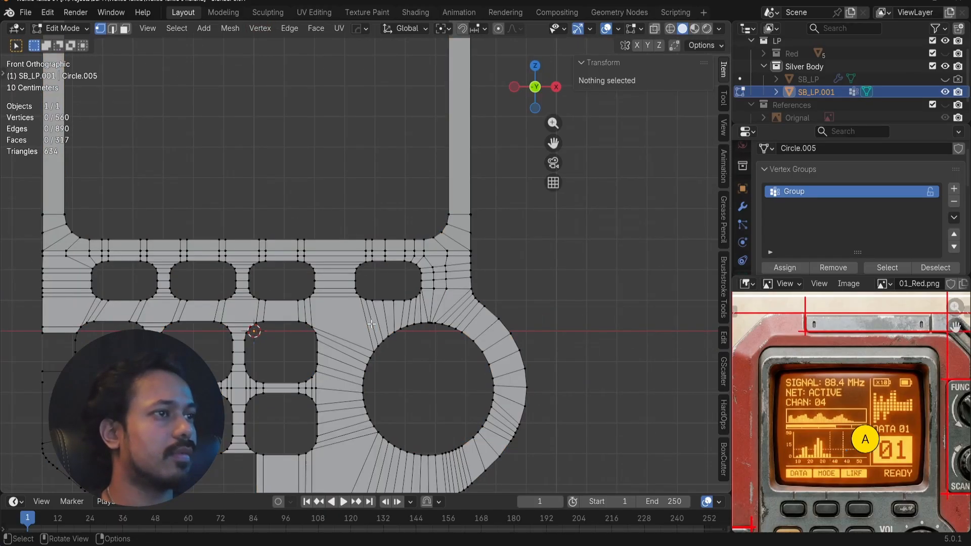
pyautogui.keyDown('shift'); pyautogui.moveTo(388, 320); pyautogui.dragTo(438, 249, button='middle'); pyautogui.keyUp('shift')
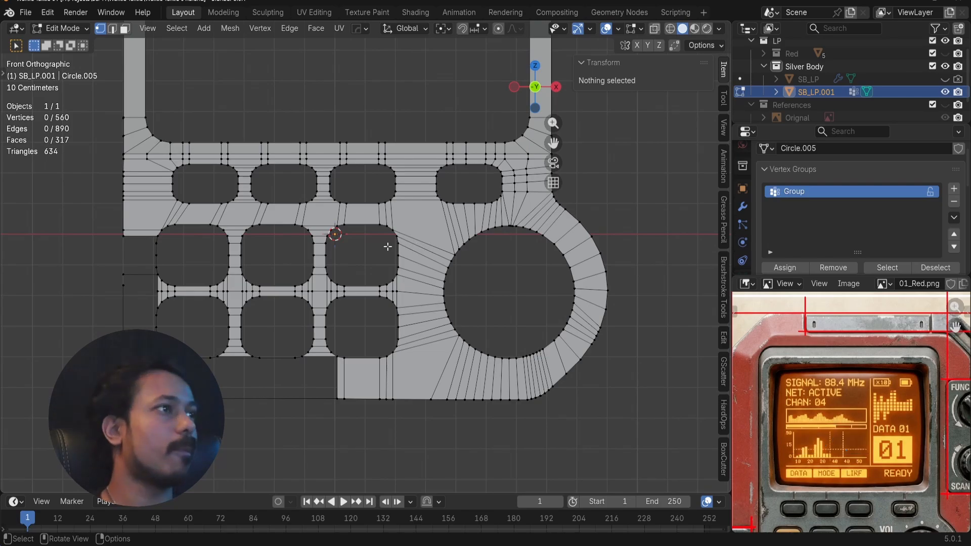
pyautogui.keyDown('shift'); pyautogui.moveTo(388, 247); pyautogui.dragTo(568, 253, button='middle'); pyautogui.keyUp('shift')
pyautogui.keyDown('alt'); pyautogui.click(552, 231); pyautogui.keyUp('alt')
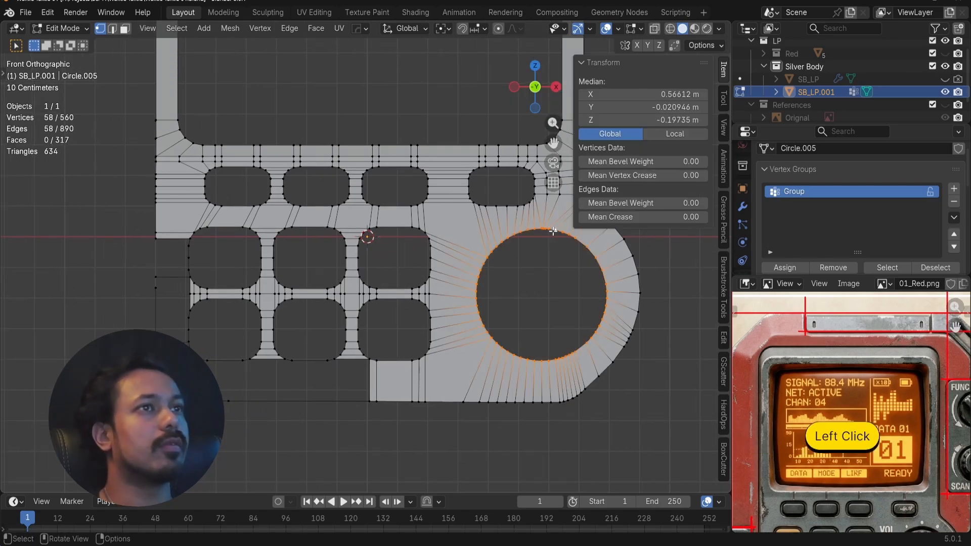
pyautogui.press('s')
pyautogui.click(556, 296)
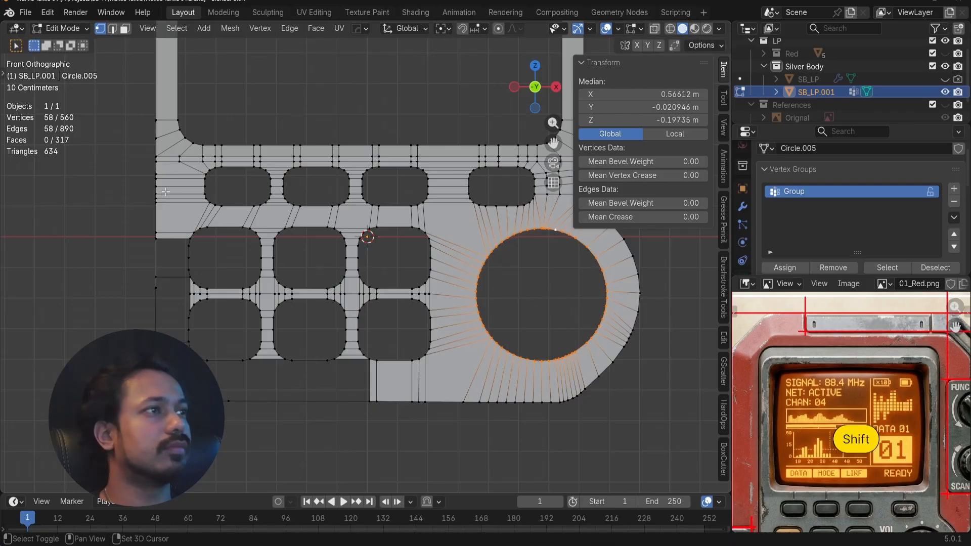
# - Extrude the straight side edges of the middle row's first opening along X to the body's outer edge
pyautogui.keyDown('shift'); pyautogui.moveTo(323, 276); pyautogui.dragTo(378, 283, button='middle'); pyautogui.keyUp('shift')
pyautogui.scroll(3, 186, 262)
pyautogui.keyDown('shift'); pyautogui.moveTo(187, 262); pyautogui.dragTo(256, 257, button='middle'); pyautogui.keyUp('shift')
pyautogui.moveTo(213, 238); pyautogui.dragTo(237, 293)
pyautogui.press('s')
pyautogui.press('Escape')
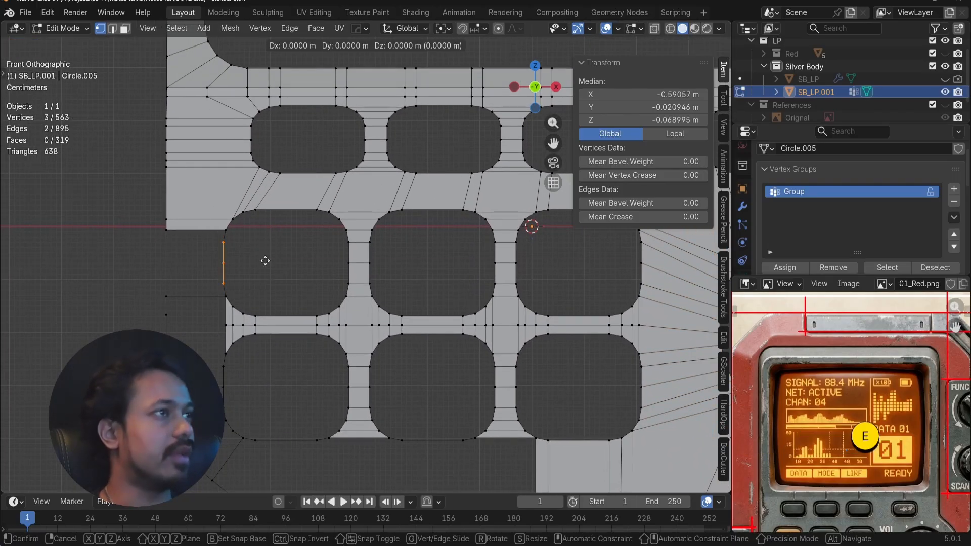
pyautogui.press('e')
pyautogui.press('x')
pyautogui.click(208, 264)
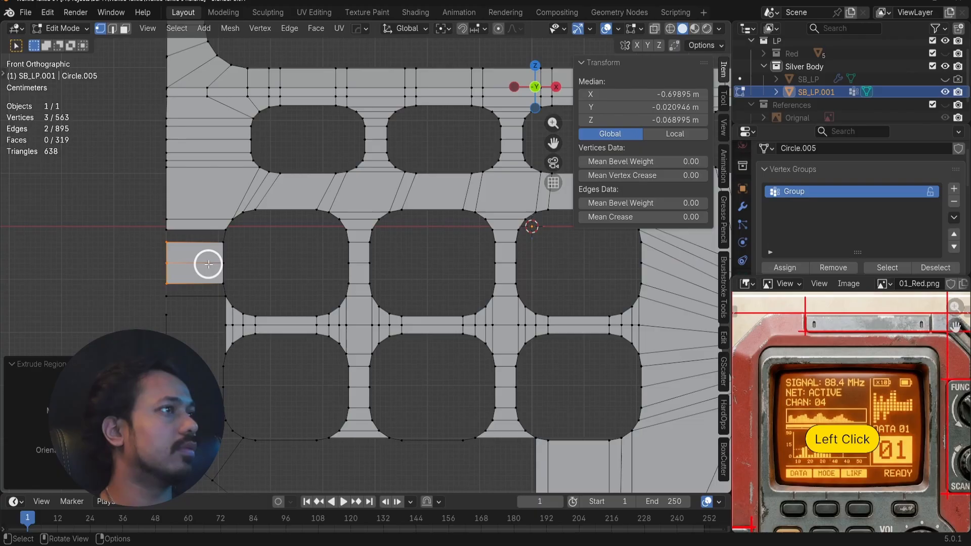
# - Set the extruded vertices' X position to -0.69966 m, copied from the body's outer corner vertex just above them
pyautogui.click(175, 237)
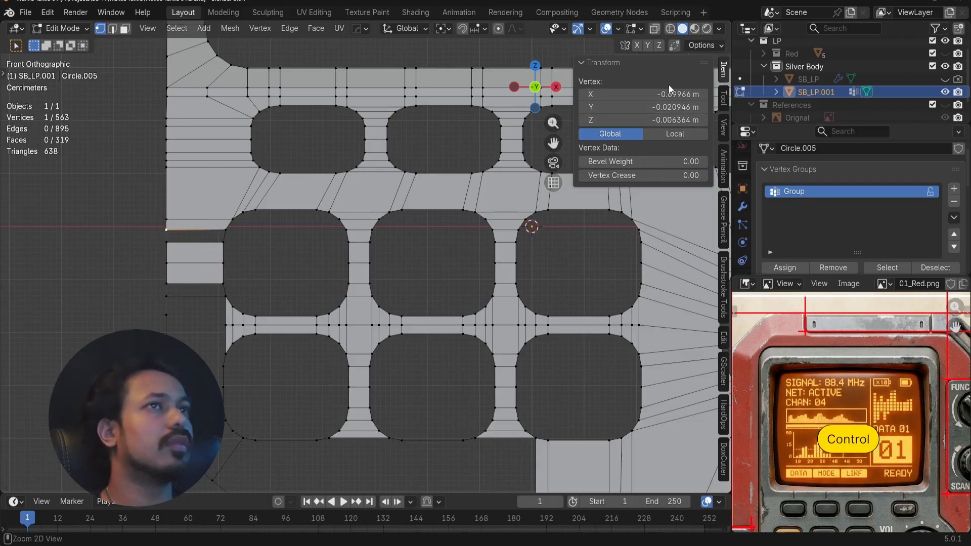
pyautogui.hotkey('ctrl', 'c')
pyautogui.moveTo(160, 237); pyautogui.dragTo(182, 287)
pyautogui.hotkey('ctrl', 'v')
# - Fill the narrow face below the slanted edge connecting the bottom row's first opening to the outer left edge, and clear the selection
pyautogui.keyDown('shift'); pyautogui.moveTo(205, 297); pyautogui.dragTo(260, 204, button='middle'); pyautogui.keyUp('shift')
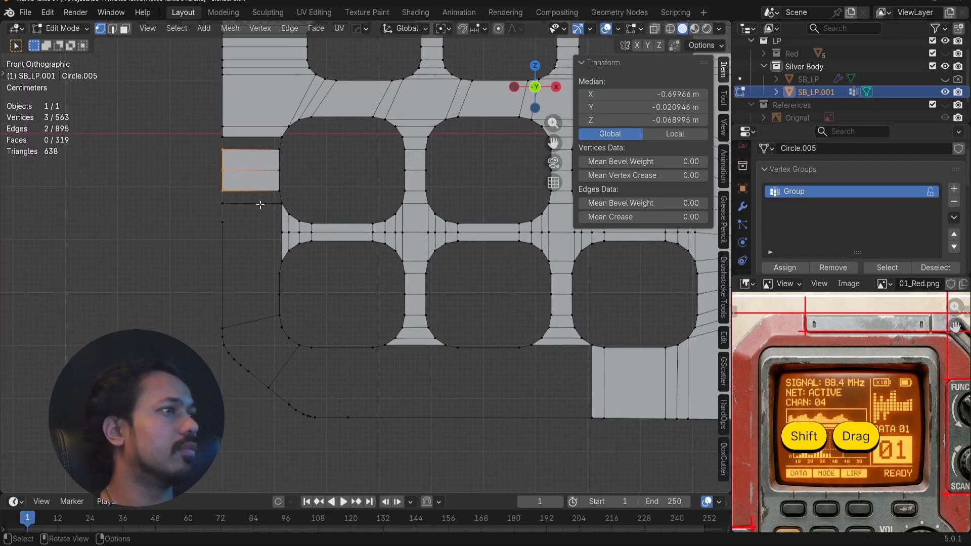
pyautogui.scroll(2, 259, 205)
pyautogui.keyDown('shift'); pyautogui.moveTo(200, 249); pyautogui.dragTo(236, 255, button='middle'); pyautogui.keyUp('shift')
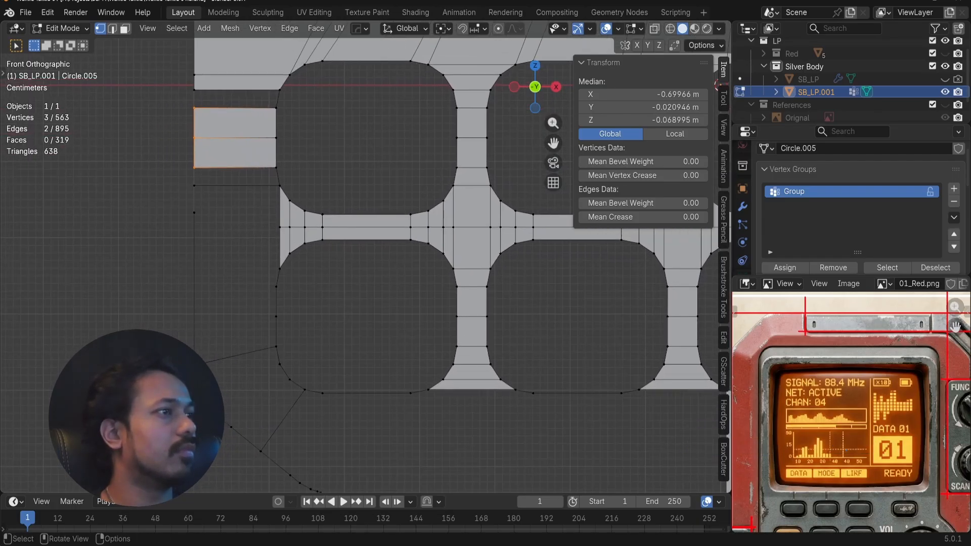
pyautogui.click(202, 358)
pyautogui.keyDown('shift'); pyautogui.click(268, 351); pyautogui.keyUp('shift')
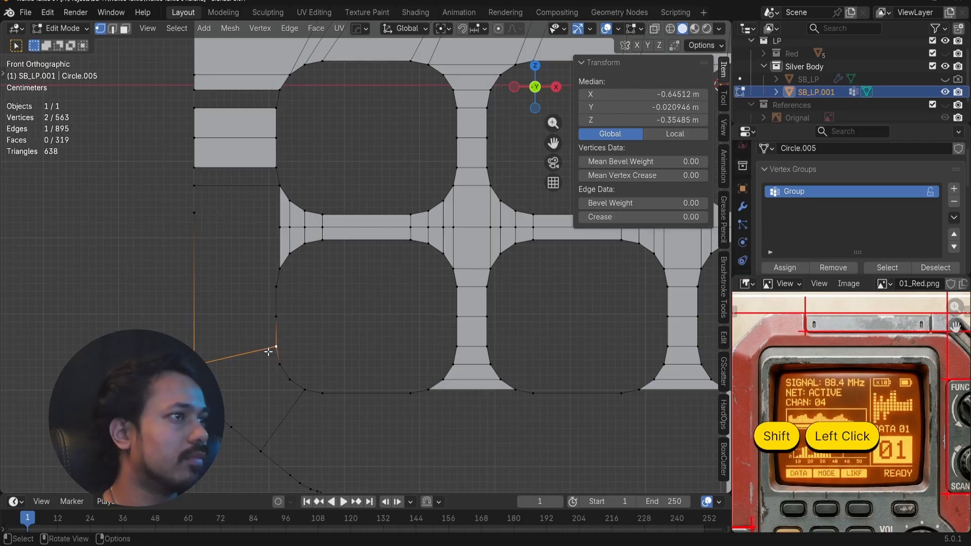
pyautogui.press('f')
pyautogui.keyDown('shift'); pyautogui.click(200, 376); pyautogui.keyUp('shift')
pyautogui.keyDown('shift'); pyautogui.click(281, 361); pyautogui.keyUp('shift')
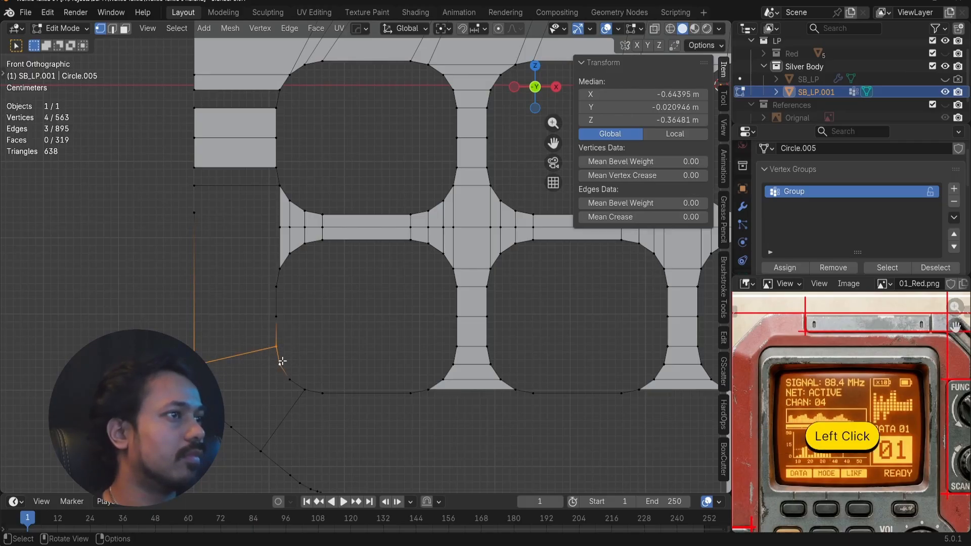
pyautogui.press('f')
pyautogui.hotkey('alt', 'a')
# - Try to fill another face directly below the slanted one at the bottom row's first opening
pyautogui.click(274, 362)
pyautogui.keyDown('shift'); pyautogui.click(217, 377); pyautogui.keyUp('shift')
pyautogui.press('f')
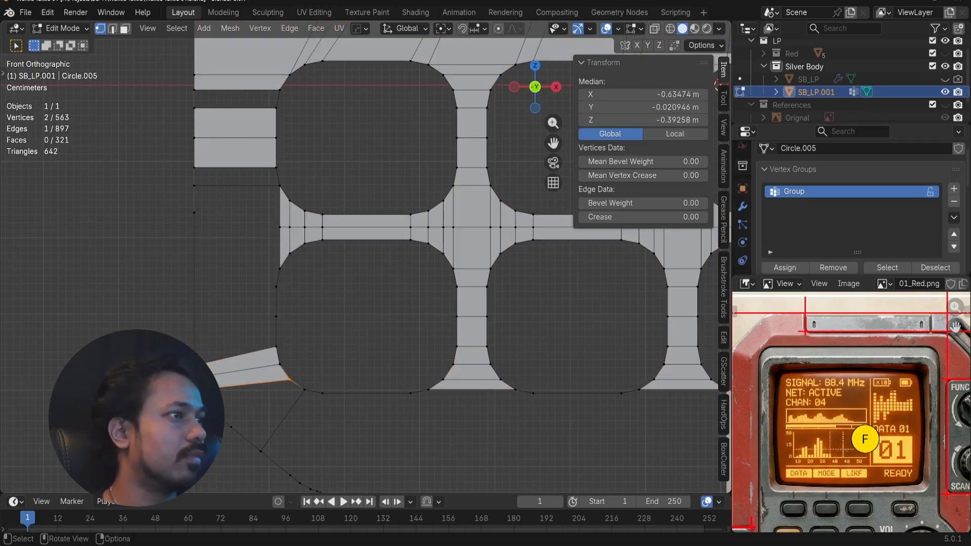
pyautogui.hotkey('ctrl', 'z')
pyautogui.hotkey('ctrl', 'z')
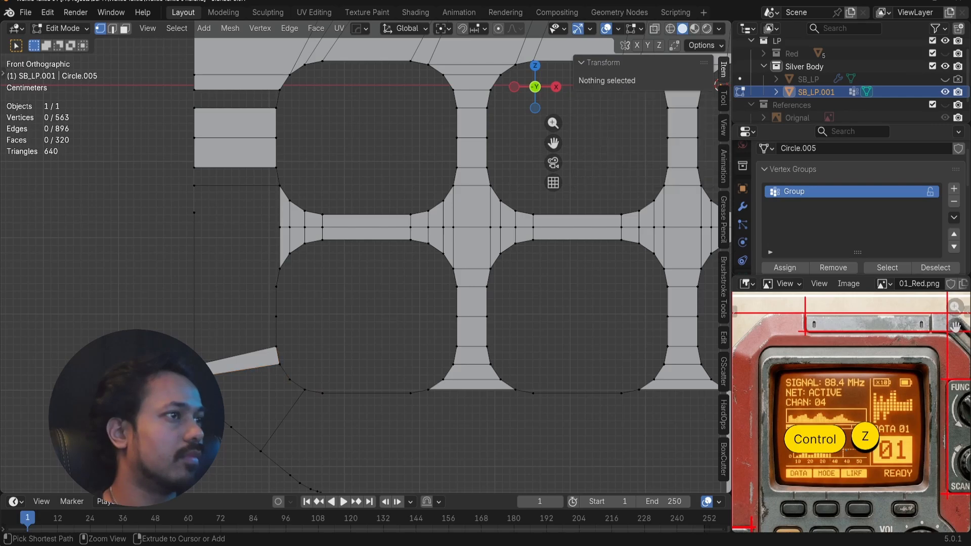
# - Fill the diagonal face joining the lower-left corner of the bottom row's first opening to the body's outer chamfered edge
pyautogui.click(287, 383)
pyautogui.keyDown('shift'); pyautogui.click(235, 427); pyautogui.keyUp('shift')
pyautogui.keyDown('shift'); pyautogui.click(258, 453); pyautogui.keyUp('shift')
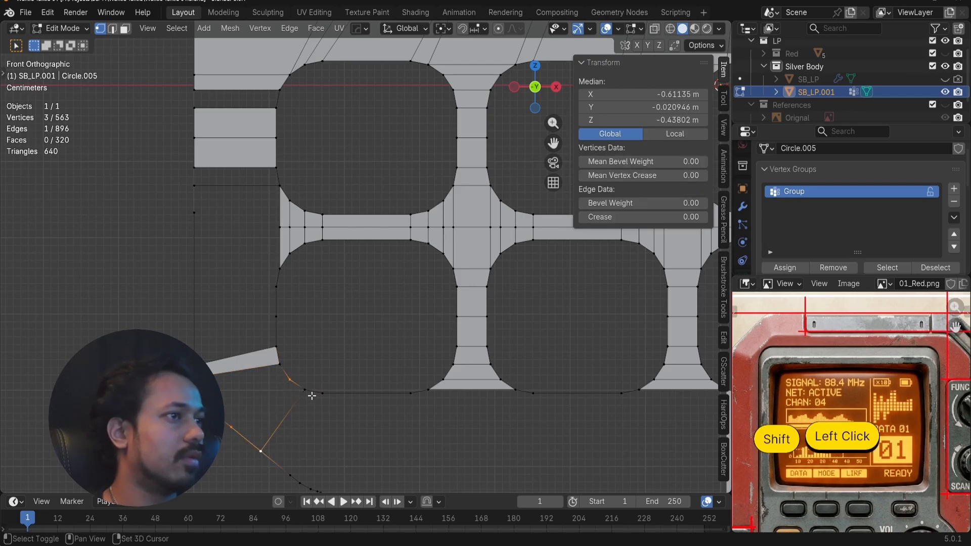
pyautogui.press('f')
pyautogui.press('a')
pyautogui.press('a')
# - Correct the normal direction of the new diagonal corner face and clear the selection
pyautogui.hotkey('ctrl', 'z')
pyautogui.hotkey('ctrl', 'z')
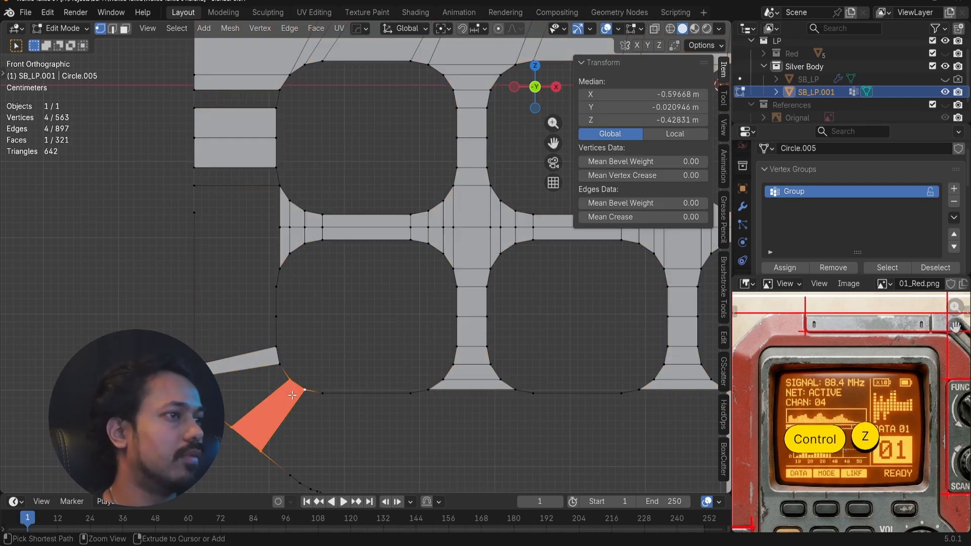
pyautogui.press('r')
pyautogui.rightClick(291, 394)
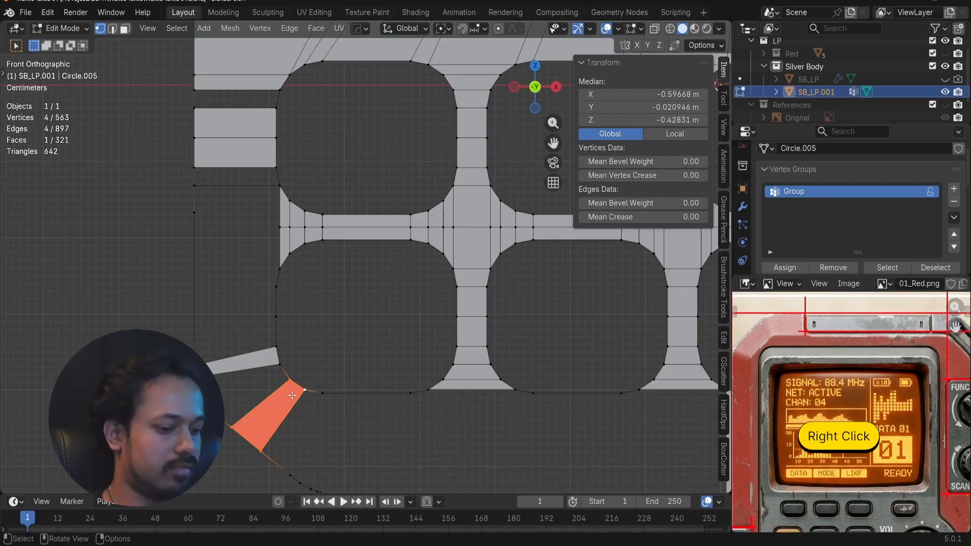
pyautogui.hotkey('alt', 'n')
pyautogui.click(237, 335)
pyautogui.press('a')
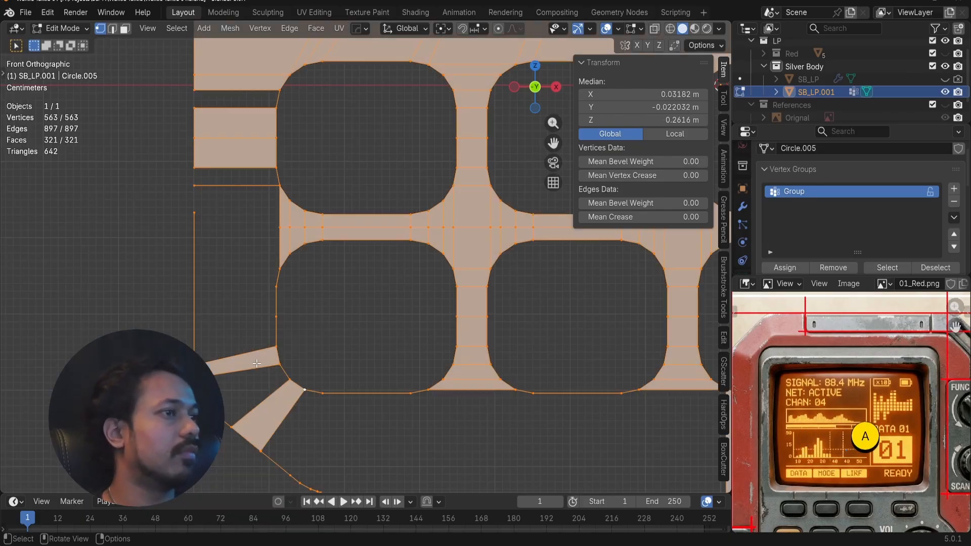
pyautogui.press('a')
# - Add a vertex on the outer left edge at Z -0.18616 m, copied from the horizontal strip's end vertex, and remove the stray vertex above it
pyautogui.keyDown('shift'); pyautogui.moveTo(228, 277); pyautogui.dragTo(234, 309, button='middle'); pyautogui.keyUp('shift')
pyautogui.hotkey('ctrl', 'r')
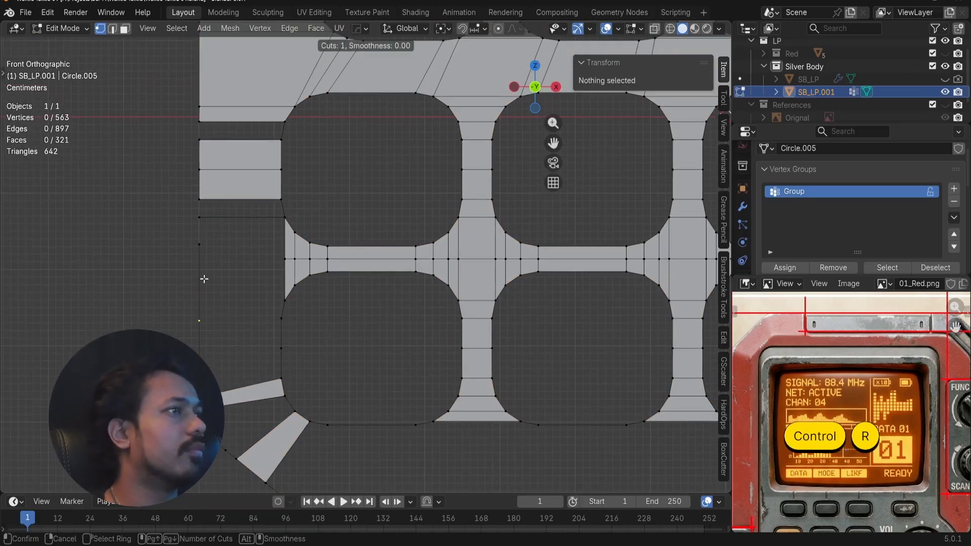
pyautogui.click(204, 277)
pyautogui.click(277, 260)
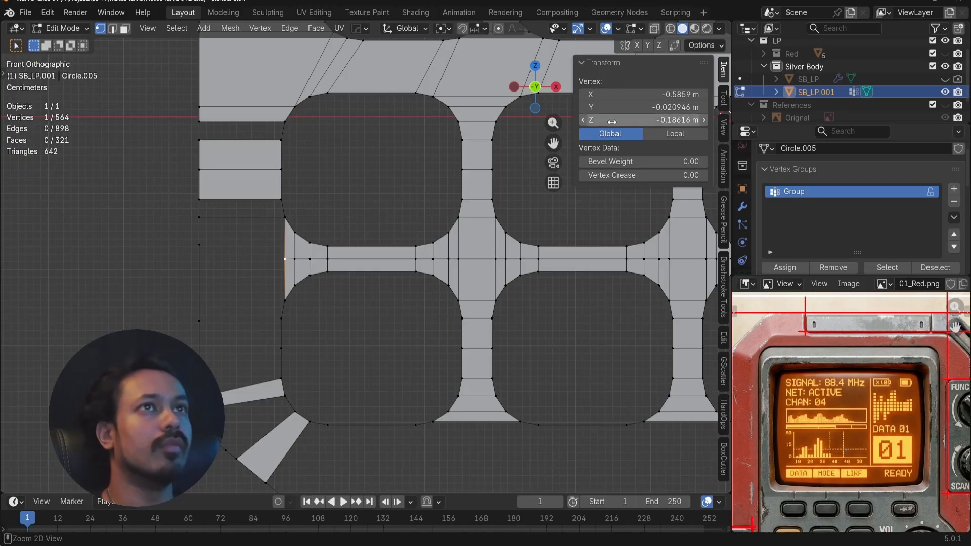
pyautogui.hotkey('ctrl', 'c')
pyautogui.click(202, 319)
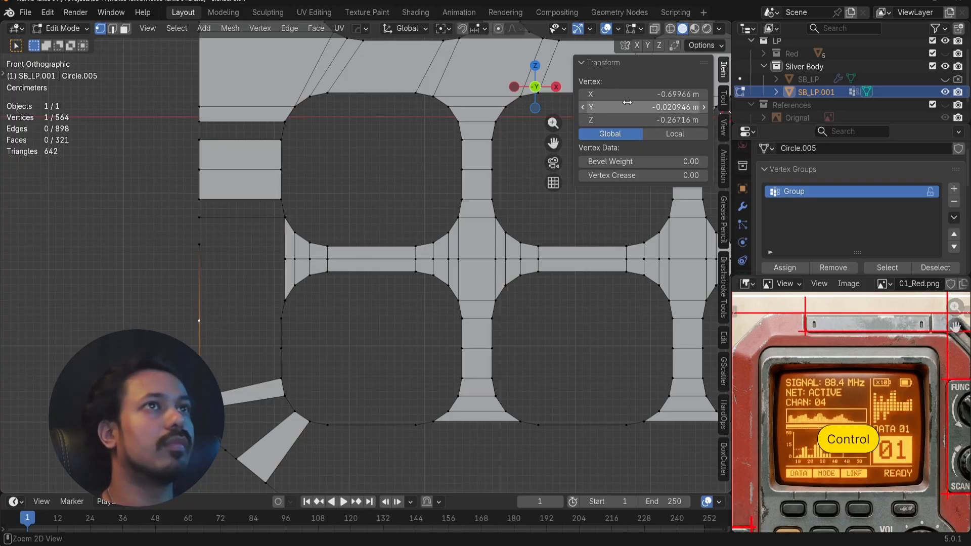
pyautogui.hotkey('ctrl', 'v')
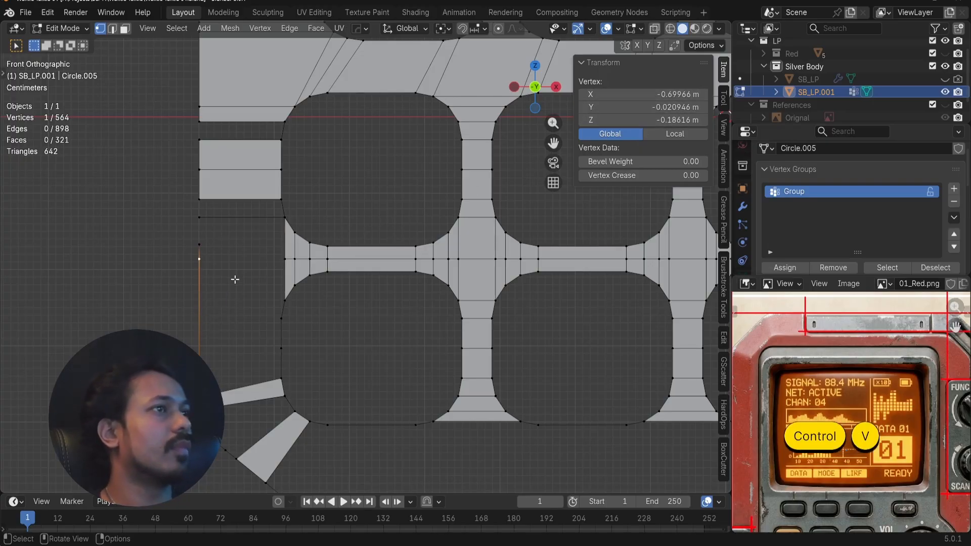
pyautogui.click(208, 239)
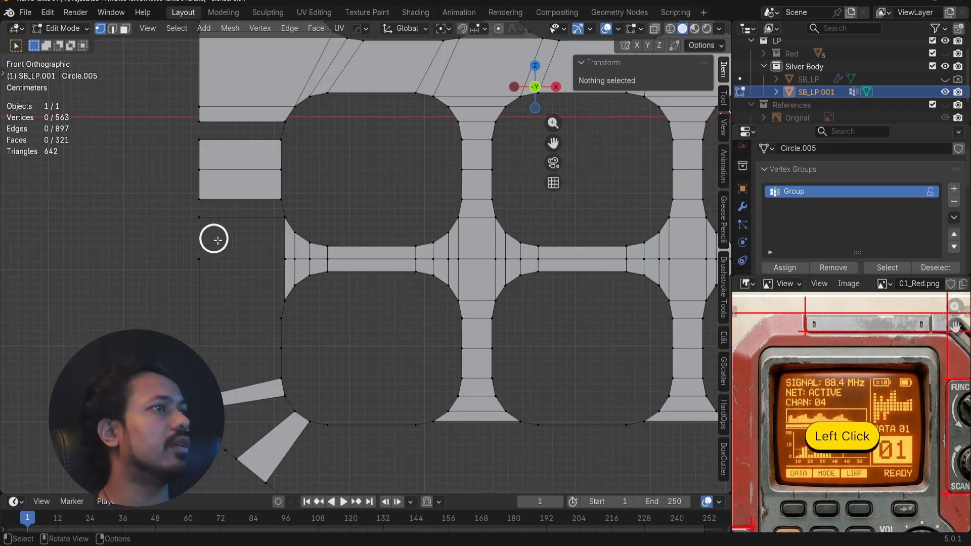
# - Fill the two faces from the middle row's first opening's lower-left corner to the outer edge, down to the horizontal strip's centre line
pyautogui.moveTo(205, 201); pyautogui.dragTo(314, 233)
pyautogui.press('f')
pyautogui.click(283, 217)
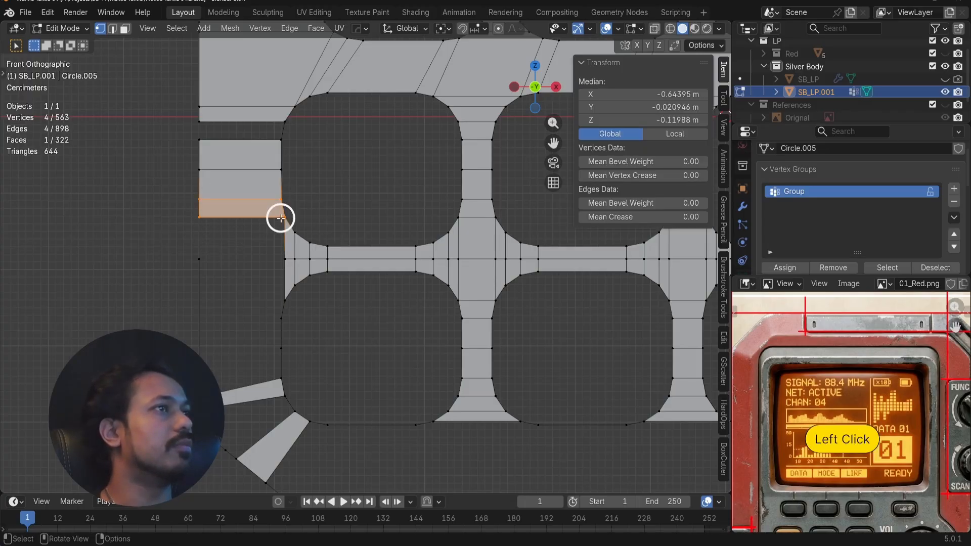
pyautogui.keyDown('shift'); pyautogui.click(203, 254); pyautogui.keyUp('shift')
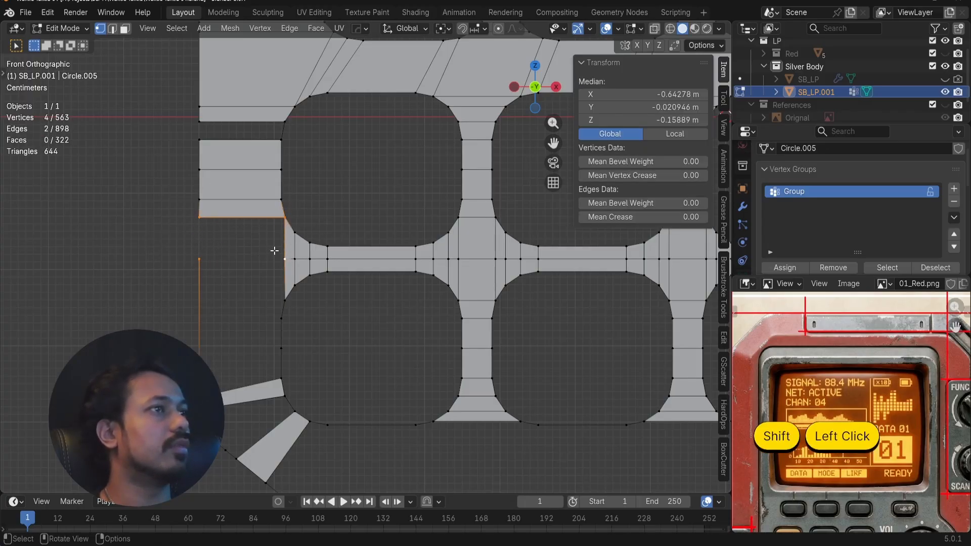
pyautogui.press('f')
pyautogui.press('a')
pyautogui.press('a')
# - Fill the remaining gap between the outer left edge and the upper-left side of the middle row's first opening
pyautogui.keyDown('shift'); pyautogui.moveTo(256, 183); pyautogui.dragTo(250, 244, button='middle'); pyautogui.keyUp('shift')
pyautogui.moveTo(185, 175); pyautogui.dragTo(310, 211)
pyautogui.press('f')
pyautogui.press('a')
pyautogui.press('a')
# - Add three evenly spaced vertices to the outer left edge beside the bottom row's first opening
pyautogui.scroll(-3, 310, 210)
pyautogui.scroll(4, 194, 309)
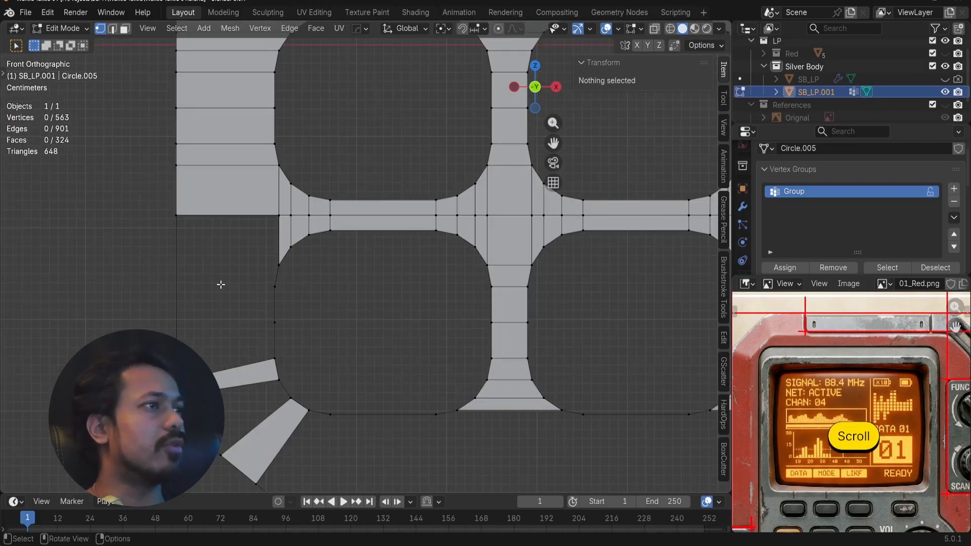
pyautogui.hotkey('ctrl', 'r')
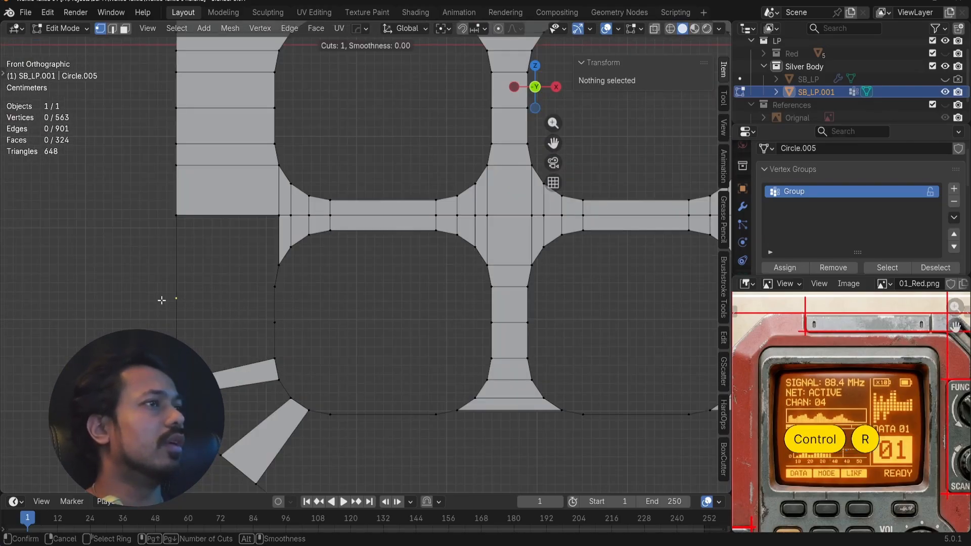
pyautogui.press('Return')
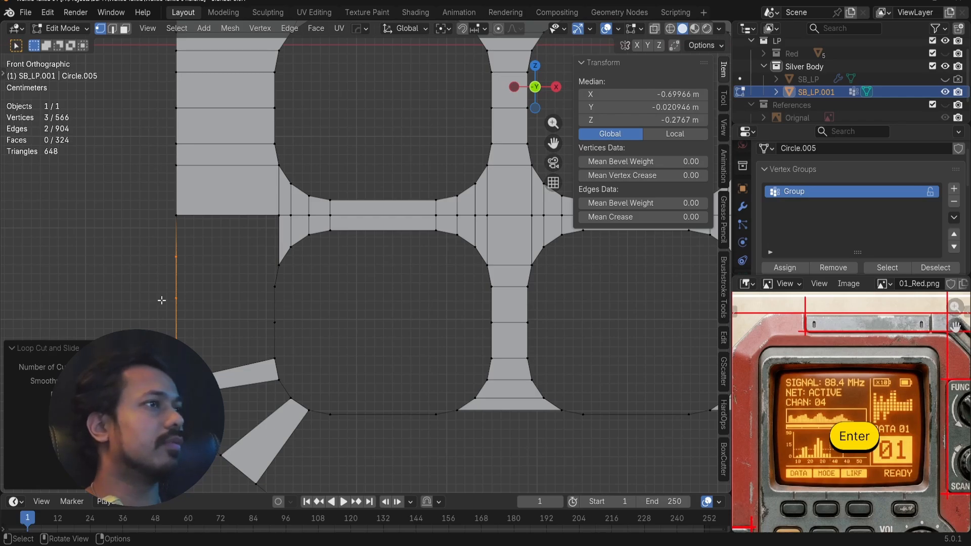
# - Fill the four faces between the outer left edge's new vertices and the left side of the bottom row's first opening
pyautogui.click(169, 208)
pyautogui.keyDown('shift'); pyautogui.click(276, 218); pyautogui.keyUp('shift')
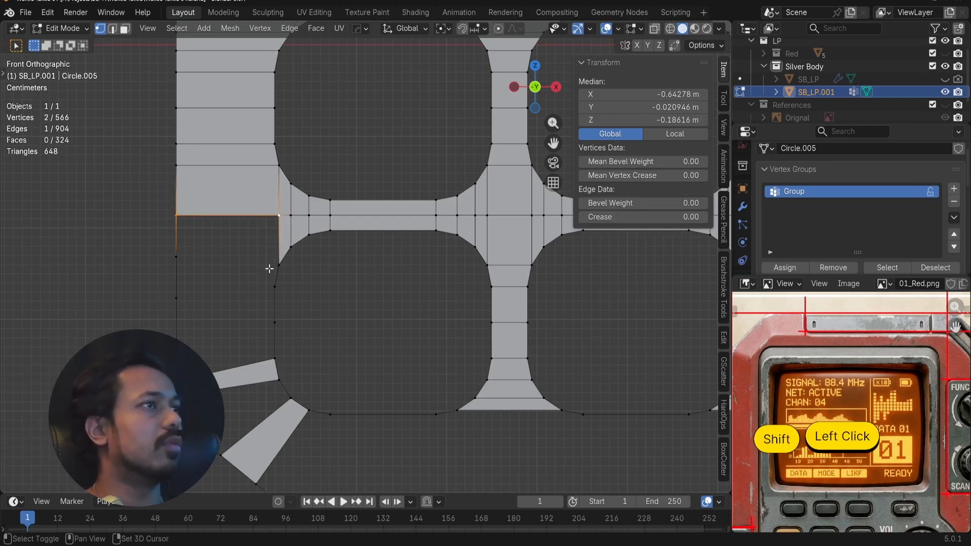
pyautogui.keyDown('shift'); pyautogui.click(177, 248); pyautogui.keyUp('shift')
pyautogui.press('f')
pyautogui.press('a')
pyautogui.press('a')
pyautogui.click(177, 253)
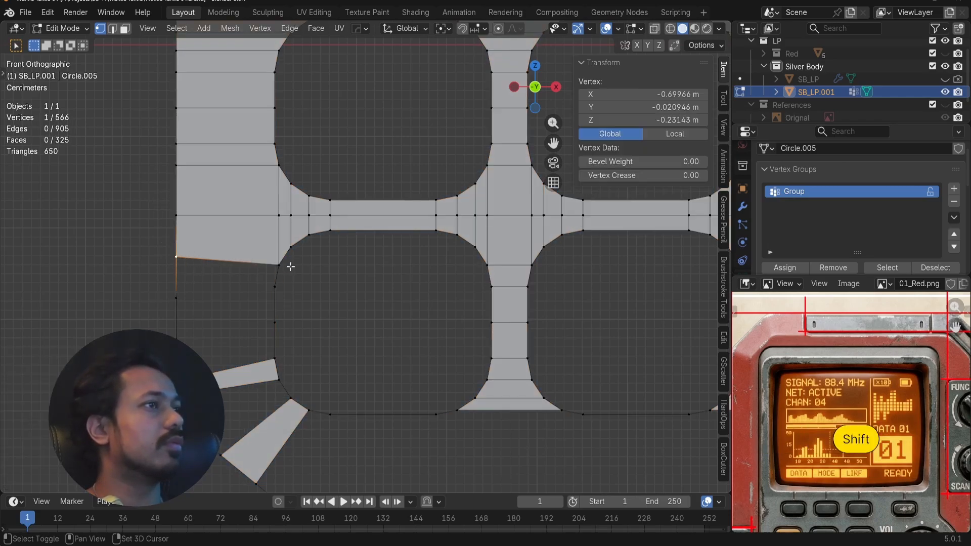
pyautogui.keyDown('shift'); pyautogui.click(282, 265); pyautogui.keyUp('shift')
pyautogui.press('f')
pyautogui.press('f')
pyautogui.press('f')
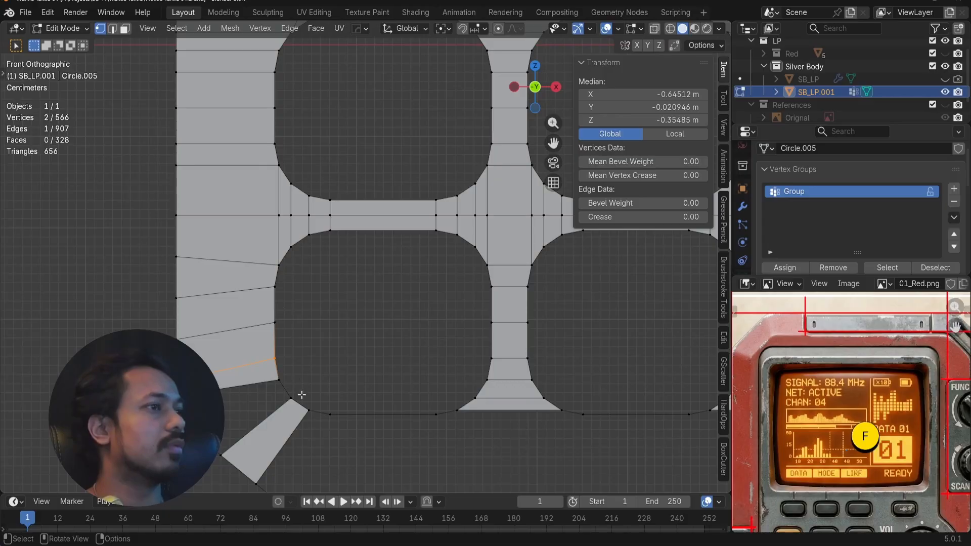
# - Add four evenly spaced vertices to the open lower-left corner edge of the bottom row's first opening
pyautogui.keyDown('shift'); pyautogui.moveTo(302, 394); pyautogui.dragTo(307, 279, button='middle'); pyautogui.keyUp('shift')
pyautogui.scroll(1, 273, 309)
pyautogui.hotkey('ctrl', 'r')
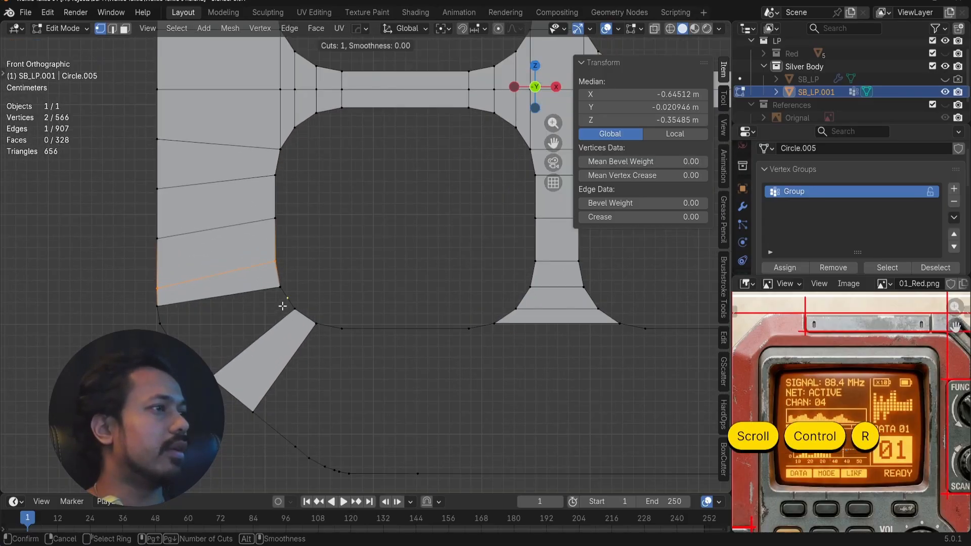
pyautogui.click(282, 306)
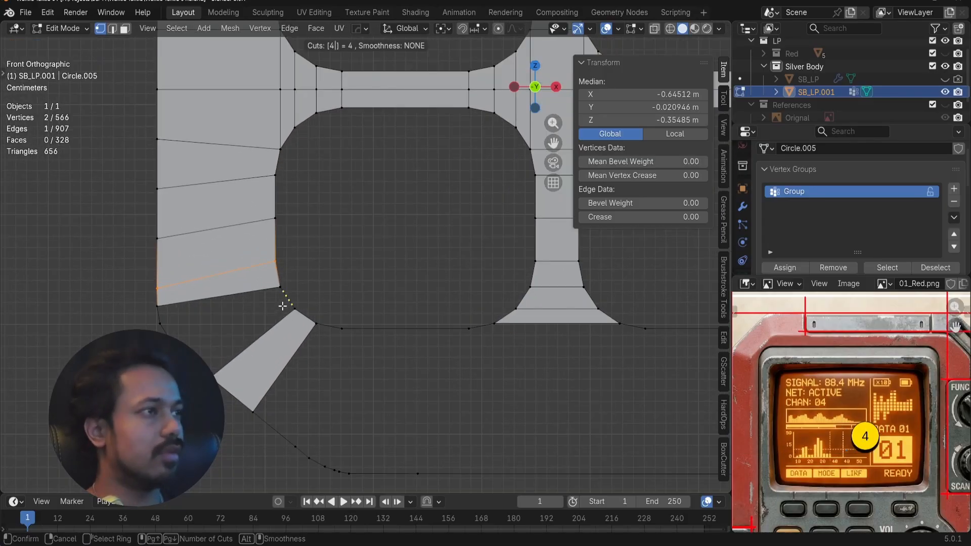
pyautogui.press('Return')
pyautogui.rightClick(283, 306)
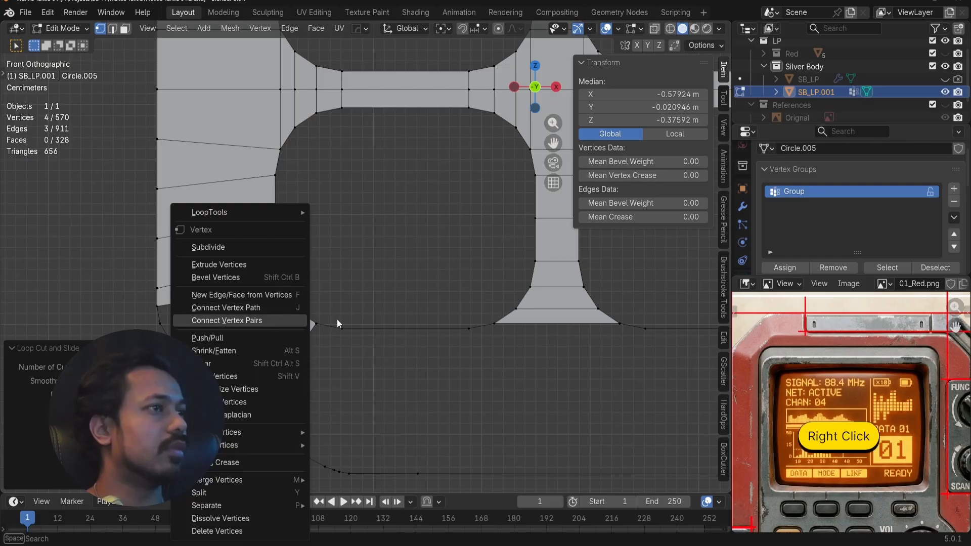
pyautogui.click(282, 306)
# - Fill the five fan-shaped faces between the subdivided opening corner and the body's rounded outer corner, and clear the selection
pyautogui.keyDown('shift'); pyautogui.moveTo(329, 304); pyautogui.dragTo(429, 246, button='middle'); pyautogui.keyUp('shift')
pyautogui.scroll(4, 430, 245)
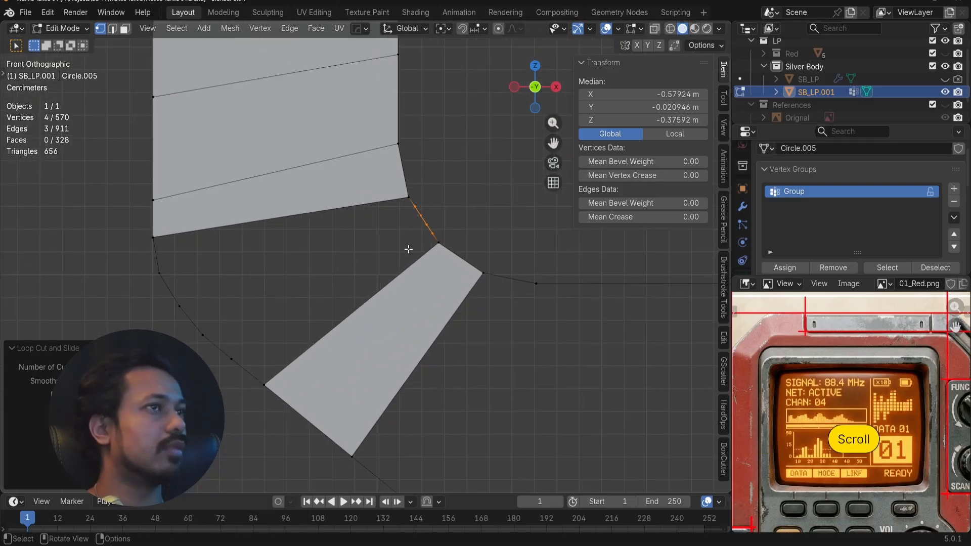
pyautogui.click(169, 235)
pyautogui.press('f')
pyautogui.press('f')
pyautogui.press('f')
pyautogui.press('f')
pyautogui.press('f')
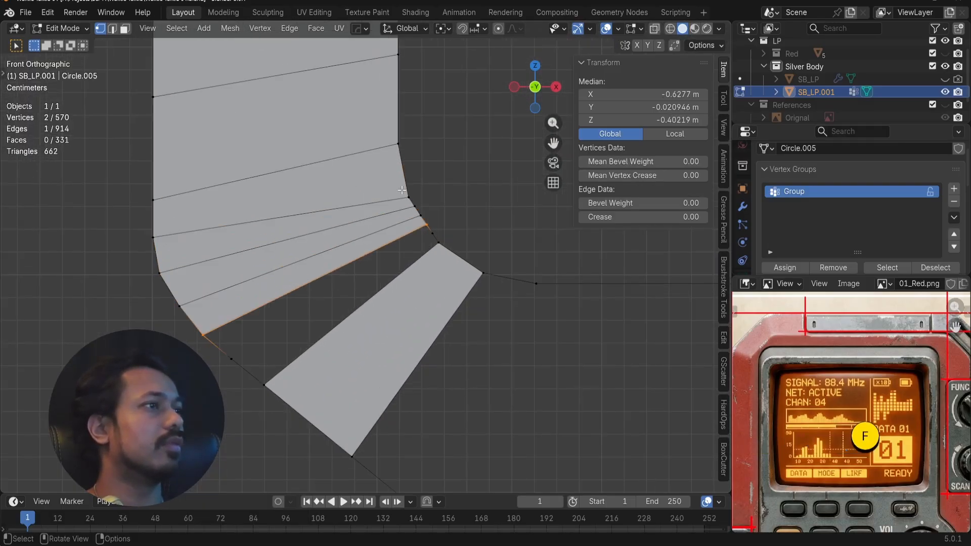
pyautogui.press('a')
pyautogui.press('a')
# - Fill the face following the diagonal corner face, joining the first opening's bottom edge to the outer chamfer's lower end
pyautogui.scroll(-3, 404, 202)
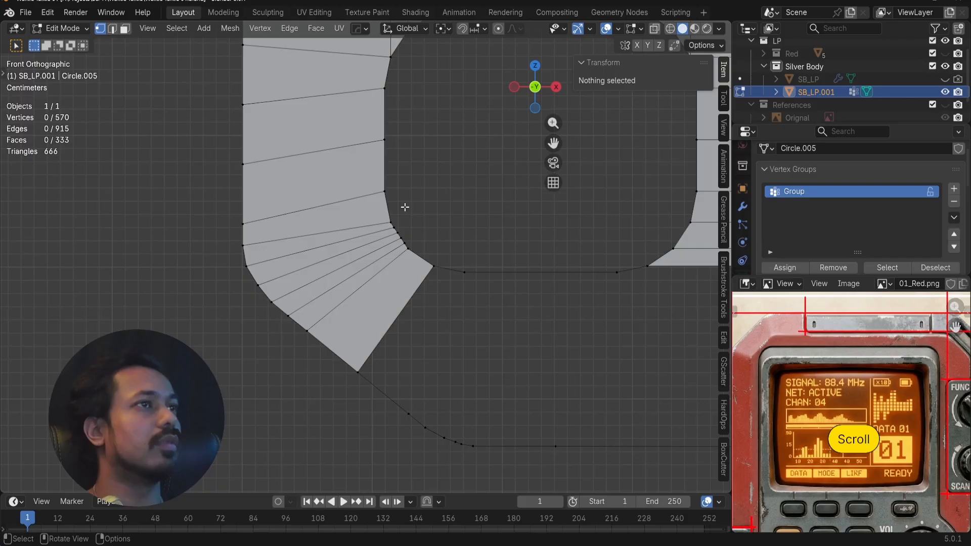
pyautogui.keyDown('shift'); pyautogui.moveTo(403, 256); pyautogui.dragTo(336, 218, button='middle'); pyautogui.keyUp('shift')
pyautogui.keyDown('shift'); pyautogui.click(398, 233); pyautogui.keyUp('shift')
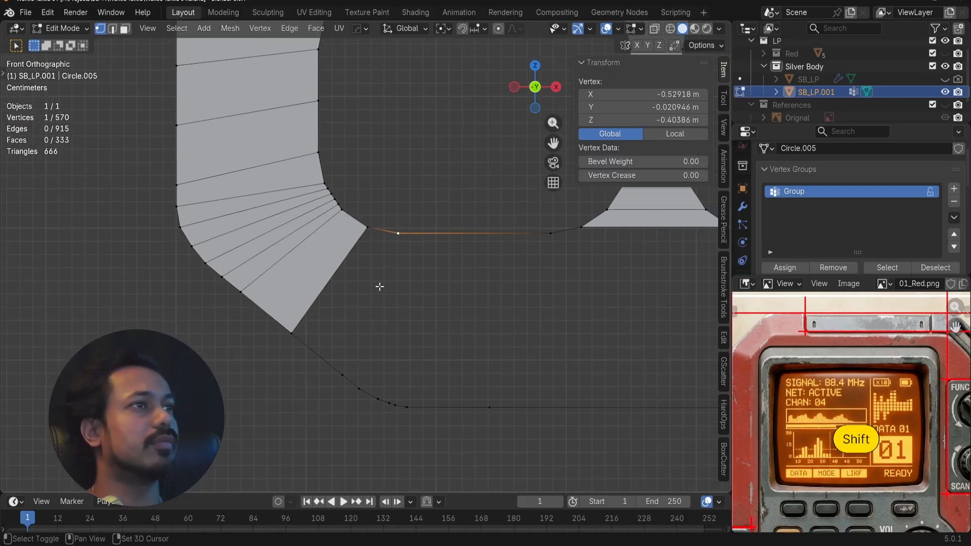
pyautogui.keyDown('shift'); pyautogui.click(340, 367); pyautogui.keyUp('shift')
pyautogui.keyDown('shift'); pyautogui.click(292, 333); pyautogui.keyUp('shift')
pyautogui.press('f')
pyautogui.press('a')
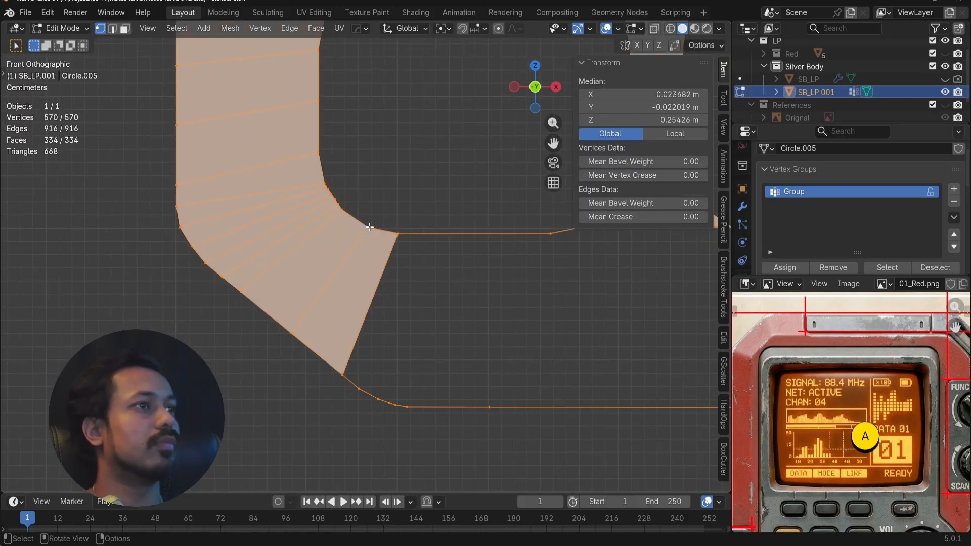
pyautogui.press('a')
pyautogui.keyDown('shift'); pyautogui.moveTo(422, 296); pyautogui.dragTo(378, 289, button='middle'); pyautogui.keyUp('shift')
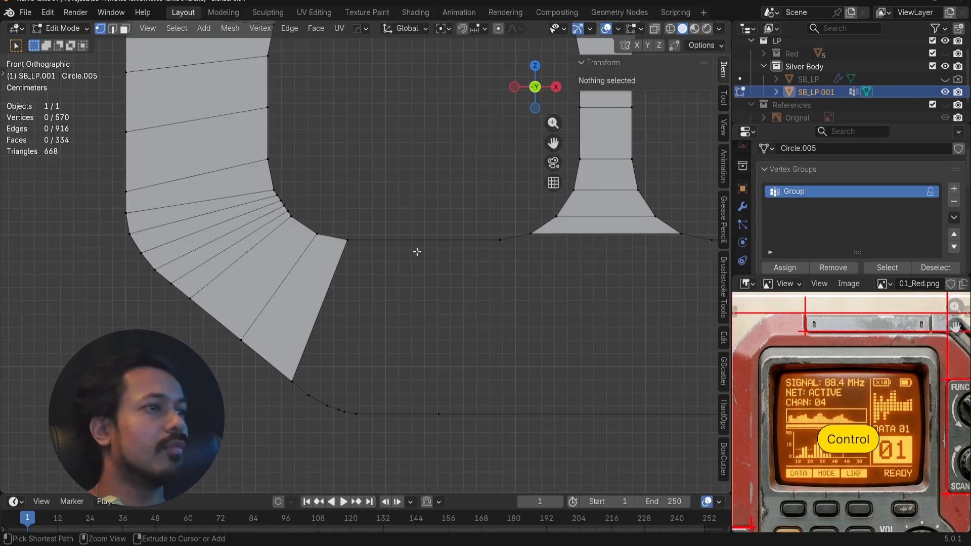
pyautogui.click(435, 416)
pyautogui.keyDown('shift'); pyautogui.click(504, 244); pyautogui.keyUp('shift')
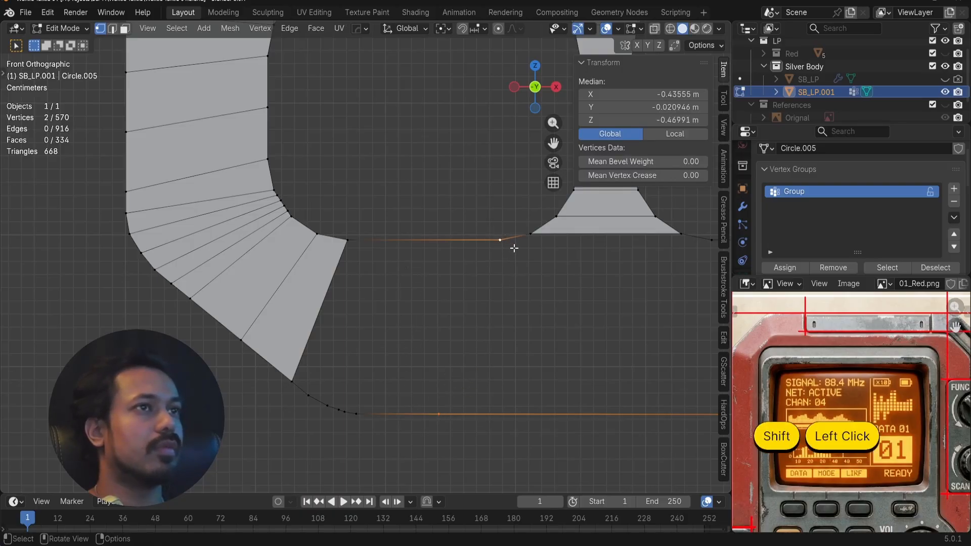
pyautogui.click(527, 240)
# - Add one vertex at the midpoint of the body's long bottom edge below the bottom row's second opening
pyautogui.scroll(-2, 555, 378)
pyautogui.keyDown('shift'); pyautogui.moveTo(542, 371); pyautogui.dragTo(411, 355, button='middle'); pyautogui.keyUp('shift')
pyautogui.scroll(-3, 412, 355)
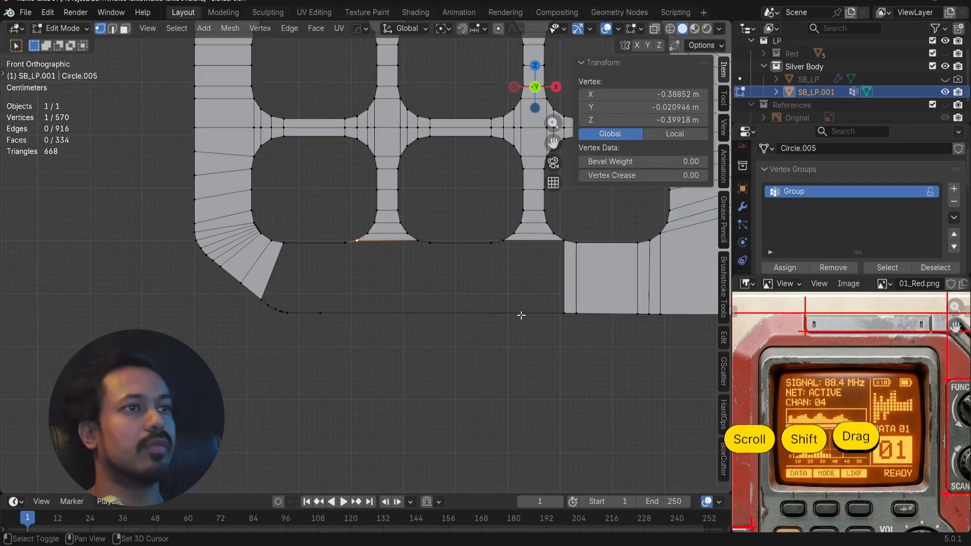
pyautogui.keyDown('shift'); pyautogui.moveTo(520, 315); pyautogui.dragTo(490, 327, button='middle'); pyautogui.keyUp('shift')
pyautogui.hotkey('ctrl', 'r')
pyautogui.doubleClick(466, 338)
pyautogui.scroll(2, 430, 327)
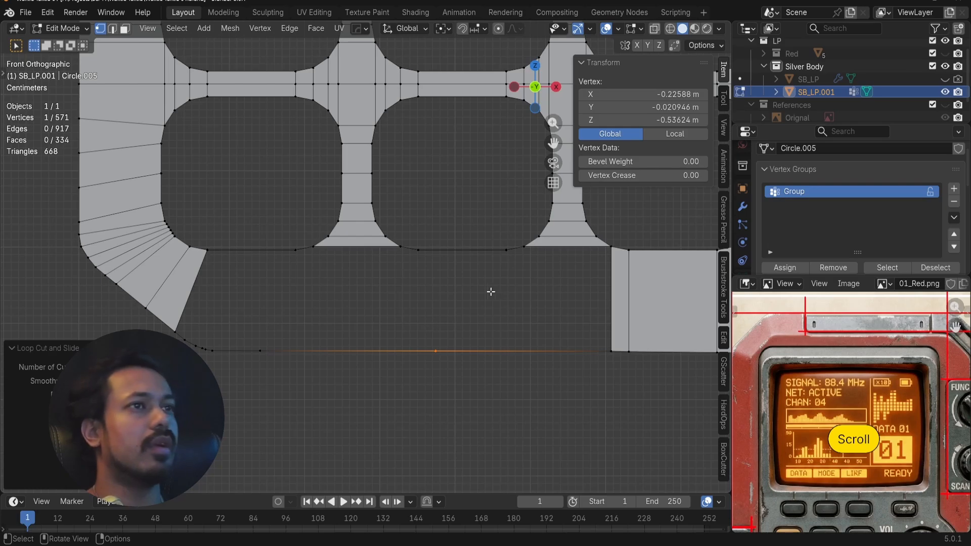
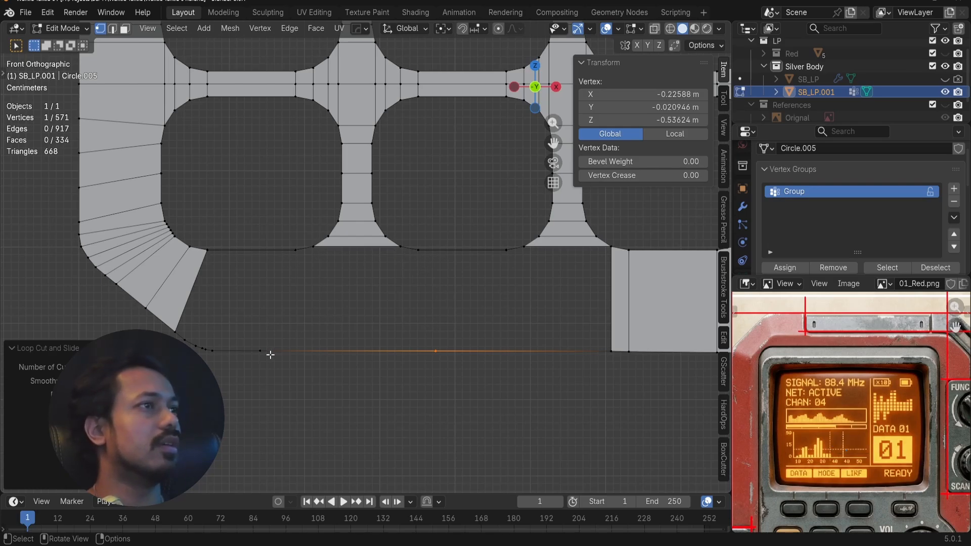
# - Add four evenly spaced vertices to the body's bottom edge between the vertex below the first opening and the midpoint vertex
pyautogui.click(265, 353)
pyautogui.press('ctrl')
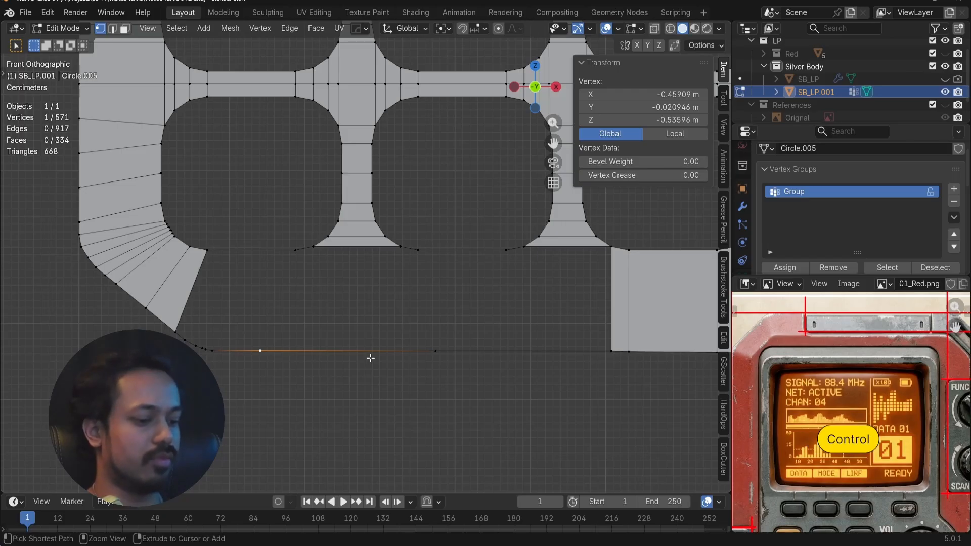
pyautogui.hotkey('ctrl', 'r')
pyautogui.press('4')
pyautogui.press('Return')
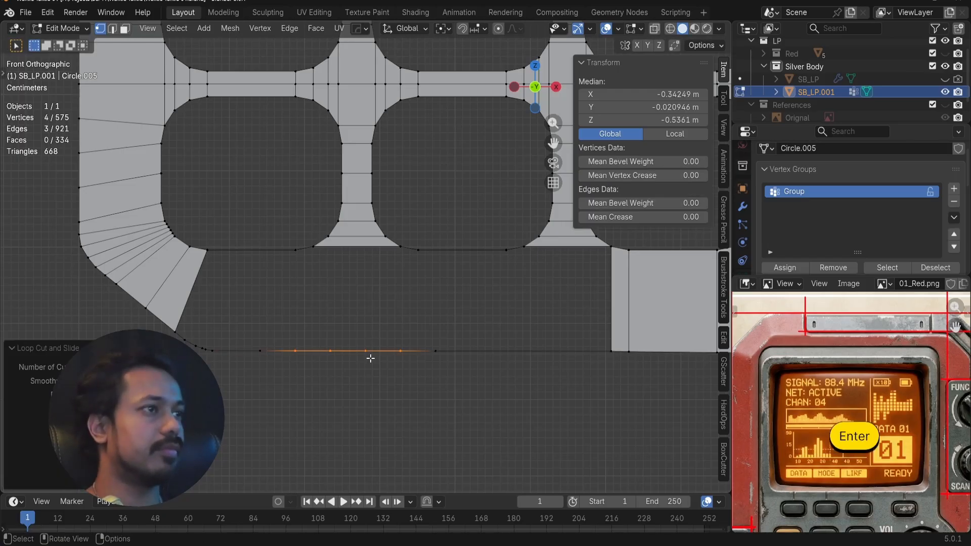
# - Align two bottom-edge vertices with the second opening's lower-right corner by copying its vertices' X positions, -0.10852 m and -0.13201 m
pyautogui.click(524, 248)
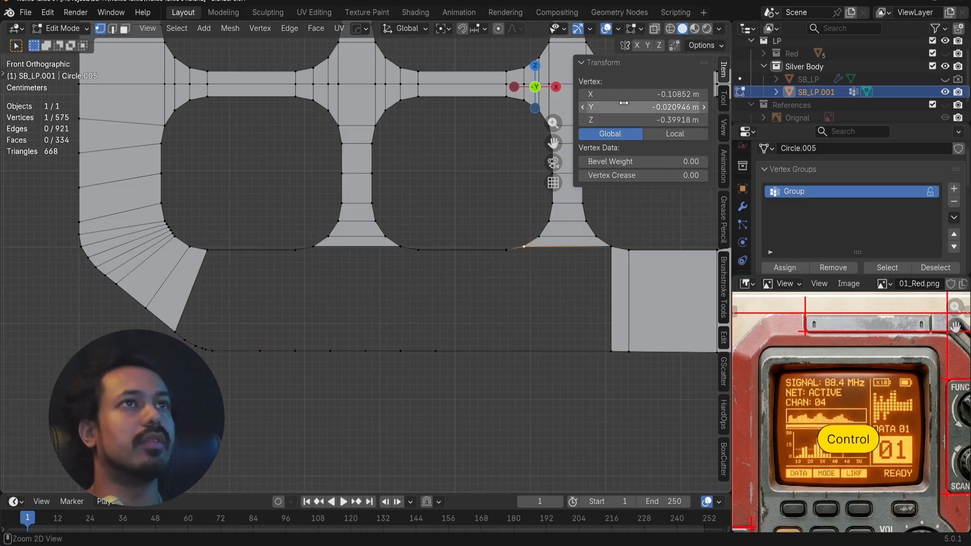
pyautogui.hotkey('ctrl', 'c')
pyautogui.click(436, 351)
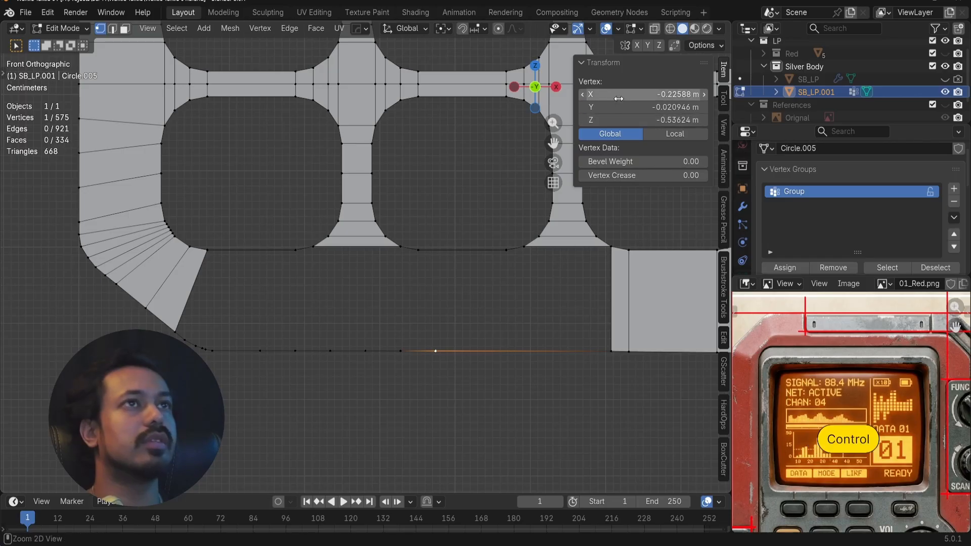
pyautogui.hotkey('ctrl', 'v')
pyautogui.click(506, 250)
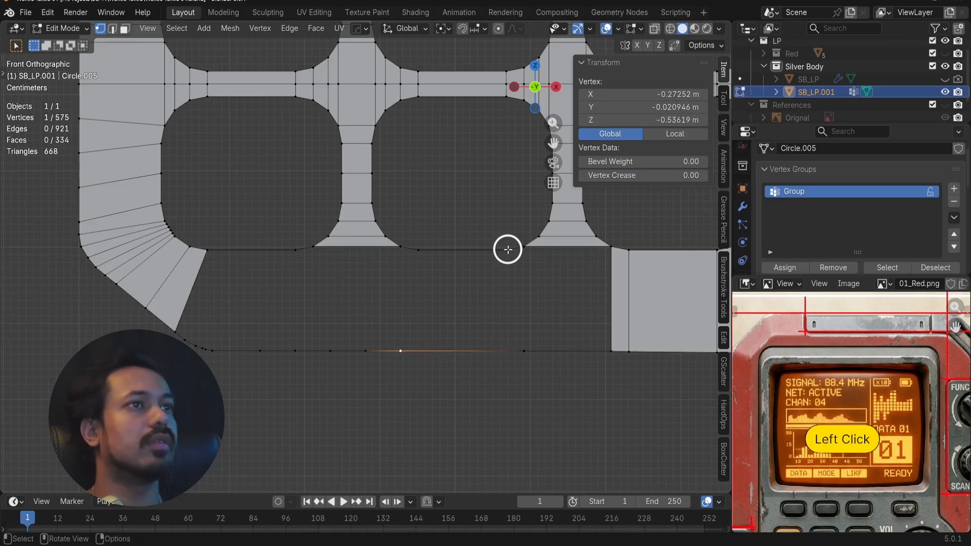
pyautogui.hotkey('ctrl', 'c')
pyautogui.click(409, 350)
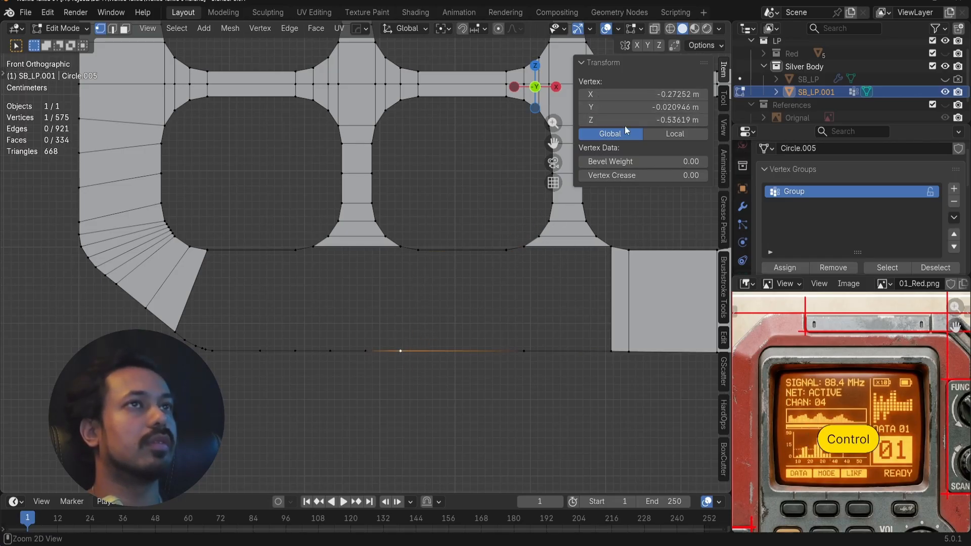
pyautogui.hotkey('ctrl', 'v')
# - Align the next two bottom-edge vertices with the second opening's lower-left corner by copying its X positions, -0.24918 m and -0.27267 m
pyautogui.click(410, 257)
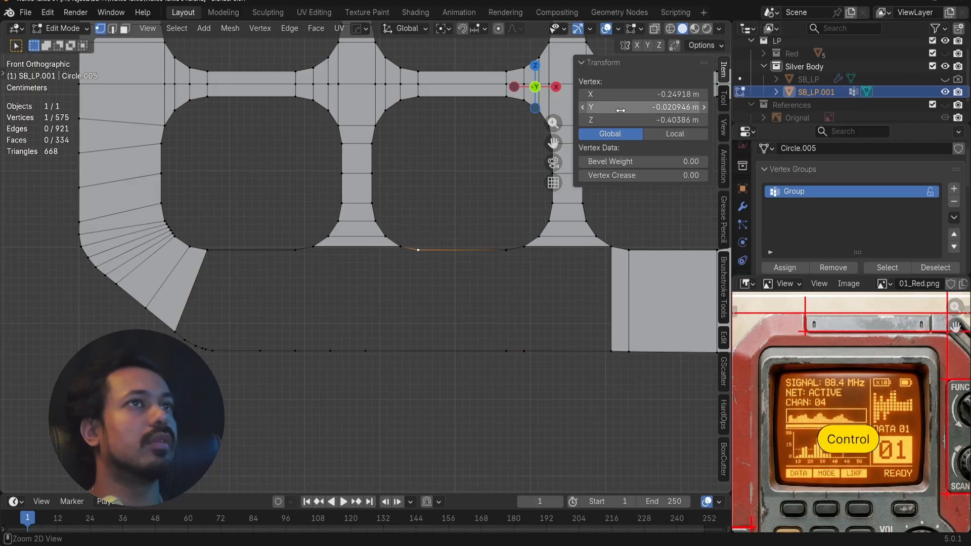
pyautogui.hotkey('ctrl', 'c')
pyautogui.click(369, 349)
pyautogui.hotkey('ctrl', 'v')
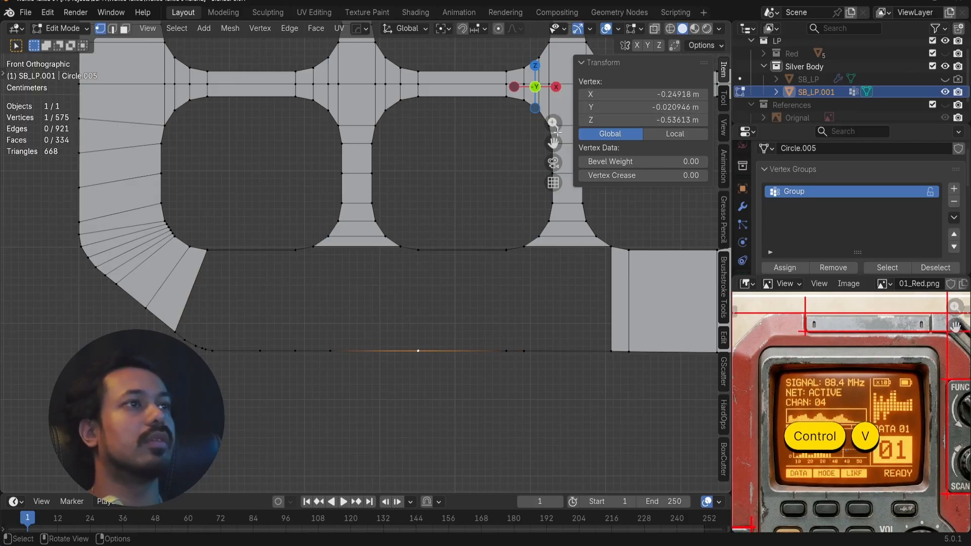
pyautogui.click(401, 246)
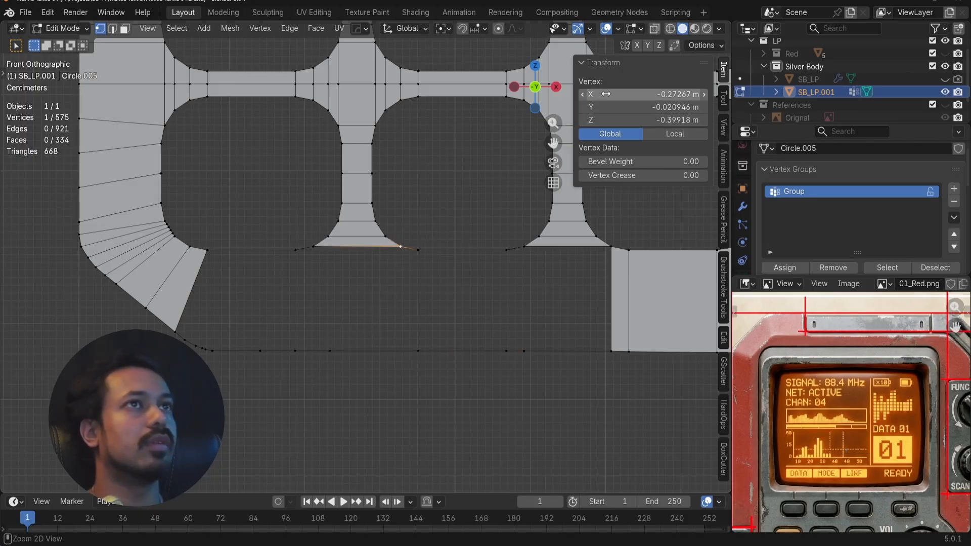
pyautogui.hotkey('ctrl', 'c')
pyautogui.click(338, 342)
pyautogui.hotkey('ctrl', 'v')
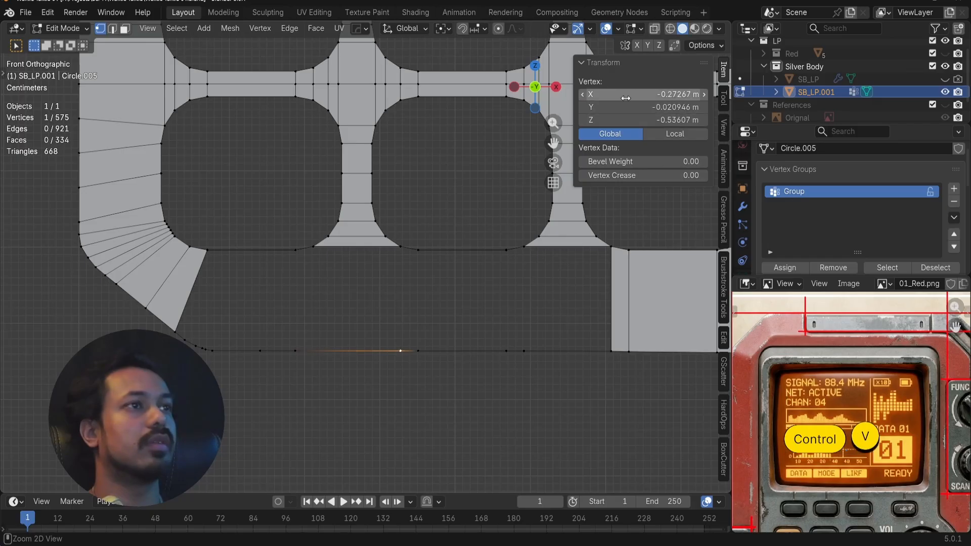
# - Align the last two bottom-edge vertices with the first opening's lower-right corner by copying its X positions, -0.38852 m and -0.41201 m
pyautogui.click(319, 254)
pyautogui.hotkey('ctrl', 'c')
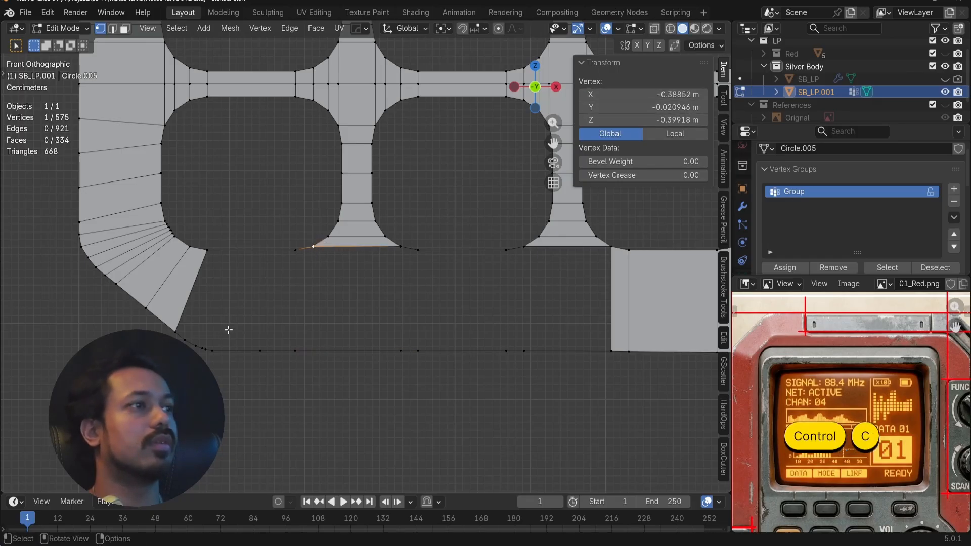
pyautogui.click(295, 349)
pyautogui.hotkey('ctrl', 'v')
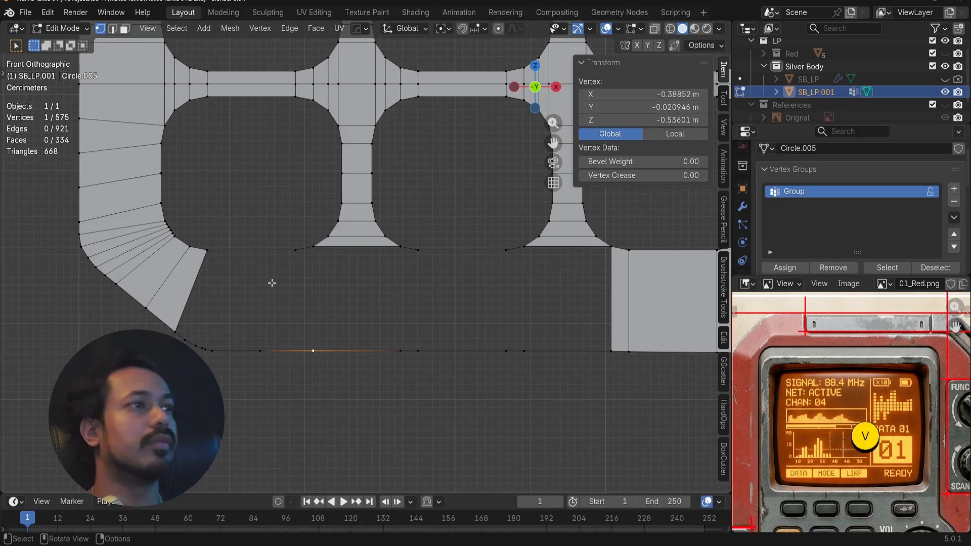
pyautogui.click(290, 258)
pyautogui.hotkey('ctrl', 'c')
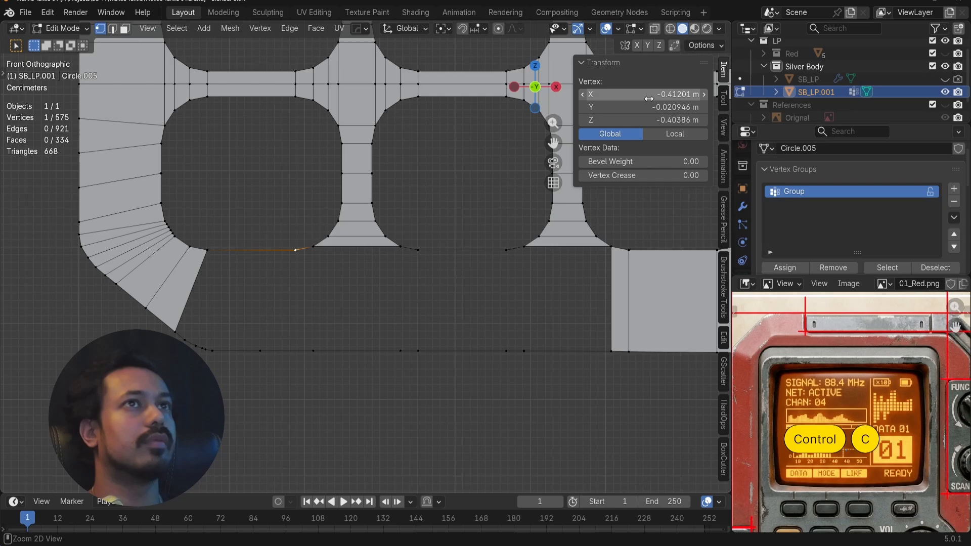
pyautogui.click(259, 365)
pyautogui.hotkey('ctrl', 'v')
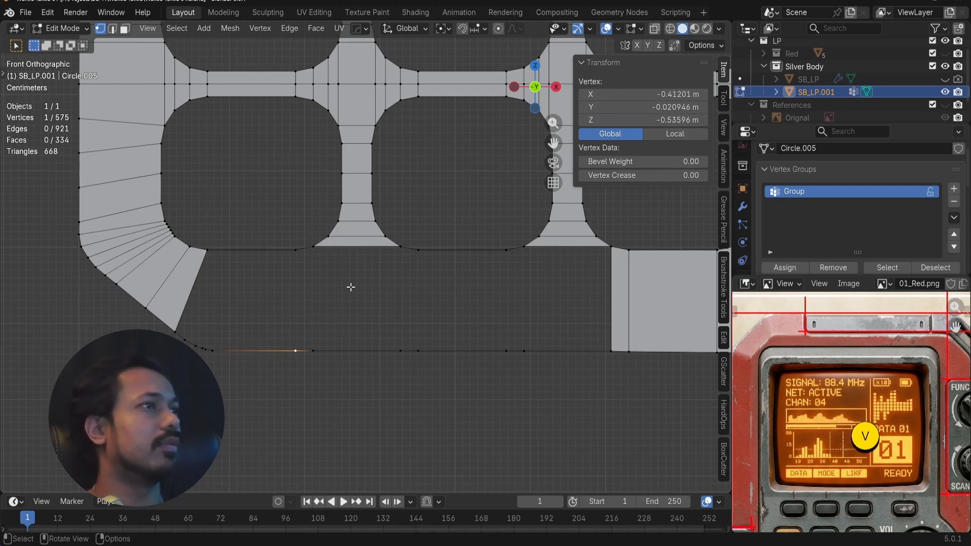
# - Add five evenly spaced vertices to the first opening's bottom edge, matching the vertices on the body's rounded lower-left corner
pyautogui.press('shift')
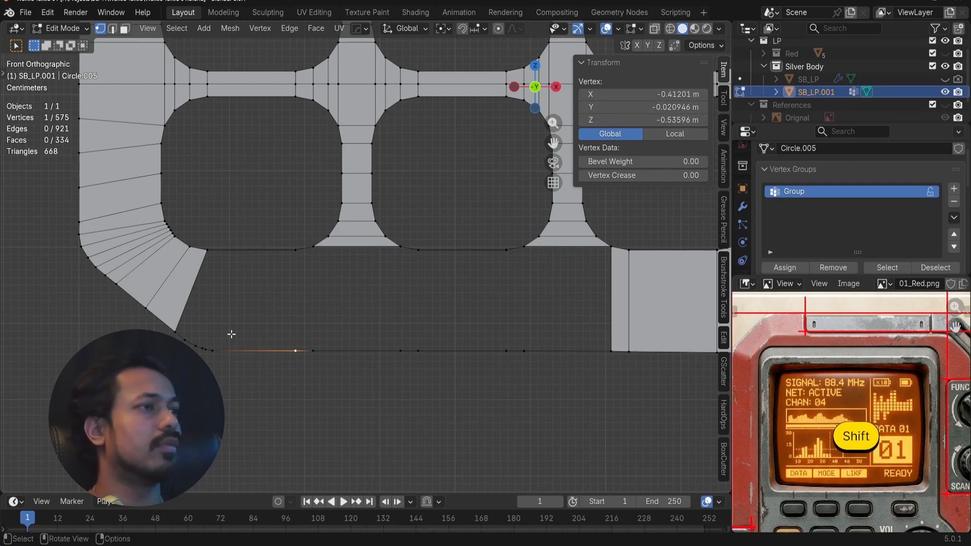
pyautogui.keyDown('shift'); pyautogui.moveTo(231, 334); pyautogui.dragTo(250, 330, button='middle'); pyautogui.keyUp('shift')
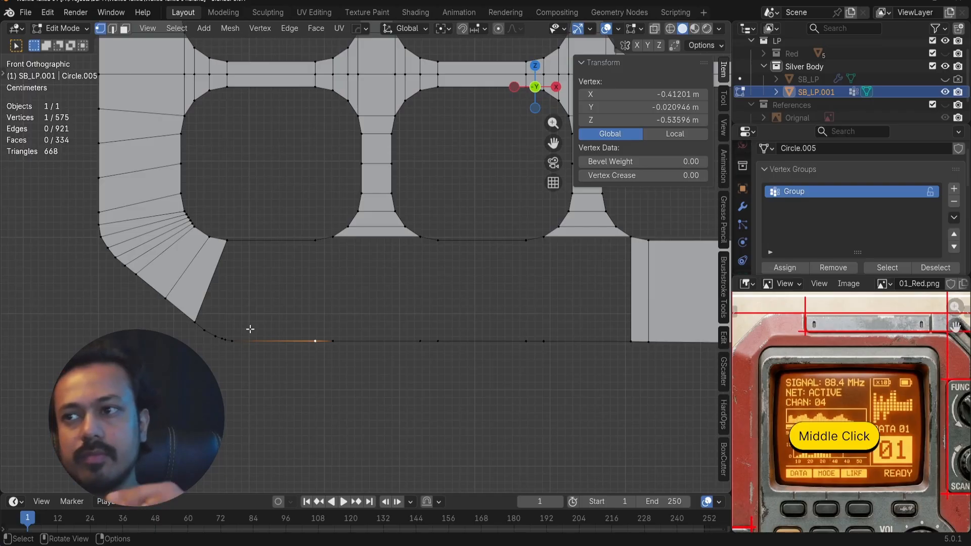
pyautogui.scroll(3, 253, 312)
pyautogui.keyDown('shift'); pyautogui.moveTo(187, 331); pyautogui.dragTo(202, 332, button='middle'); pyautogui.keyUp('shift')
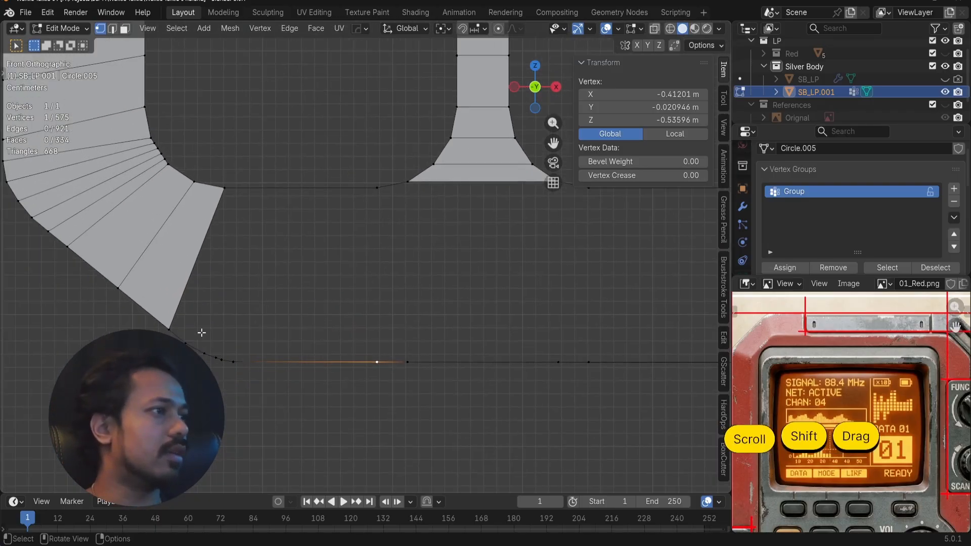
pyautogui.moveTo(179, 337); pyautogui.dragTo(263, 378)
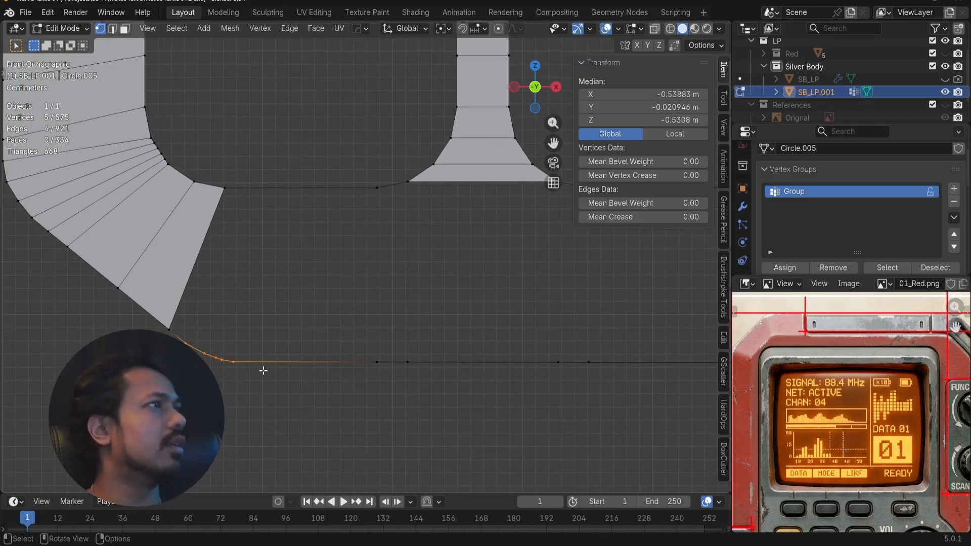
pyautogui.hotkey('ctrl', 'r')
pyautogui.scroll(4, 326, 195)
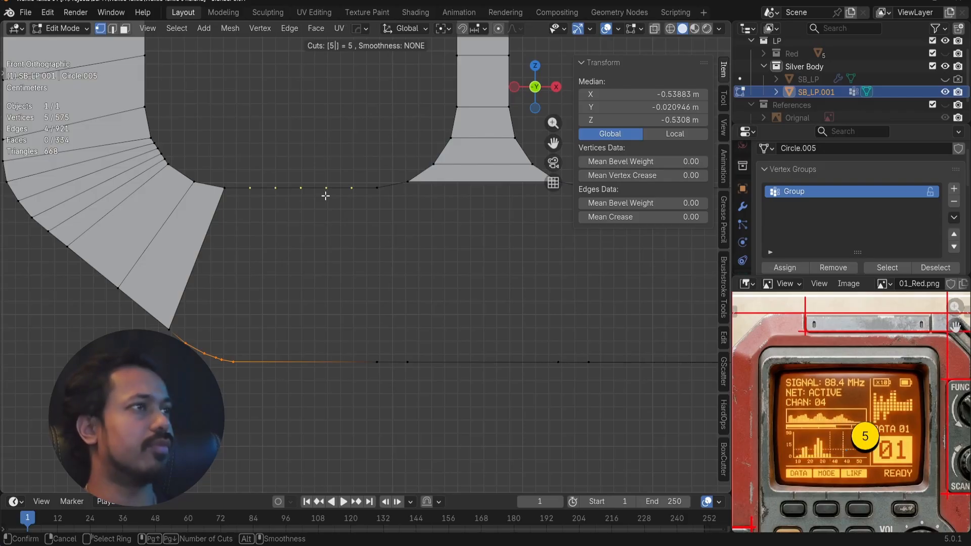
pyautogui.press('Return')
# - Fill the first slanted face between the first opening's bottom edge and the body's rounded lower-left corner, and clear the selection
pyautogui.click(215, 197)
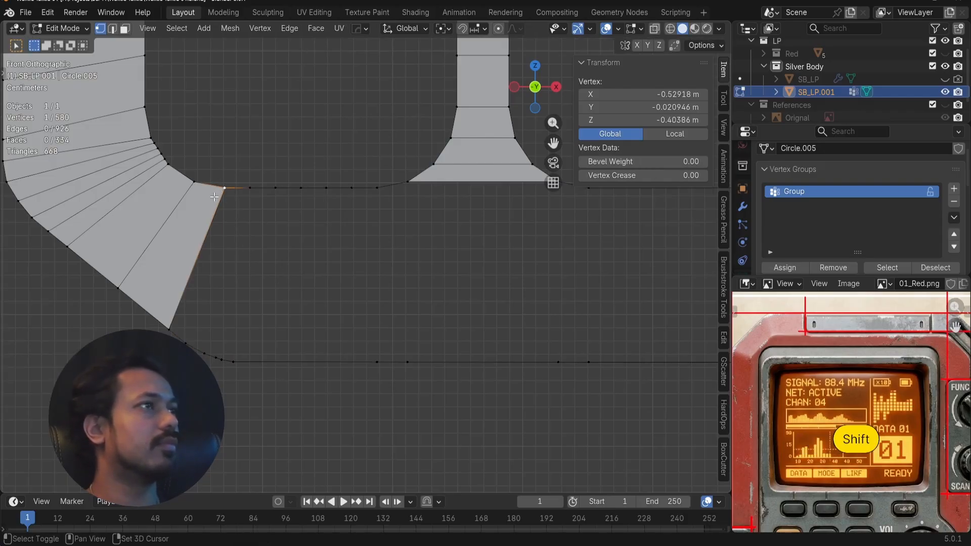
pyautogui.keyDown('shift'); pyautogui.click(171, 323); pyautogui.keyUp('shift')
pyautogui.keyDown('shift'); pyautogui.click(183, 337); pyautogui.keyUp('shift')
pyautogui.keyDown('shift'); pyautogui.click(245, 191); pyautogui.keyUp('shift')
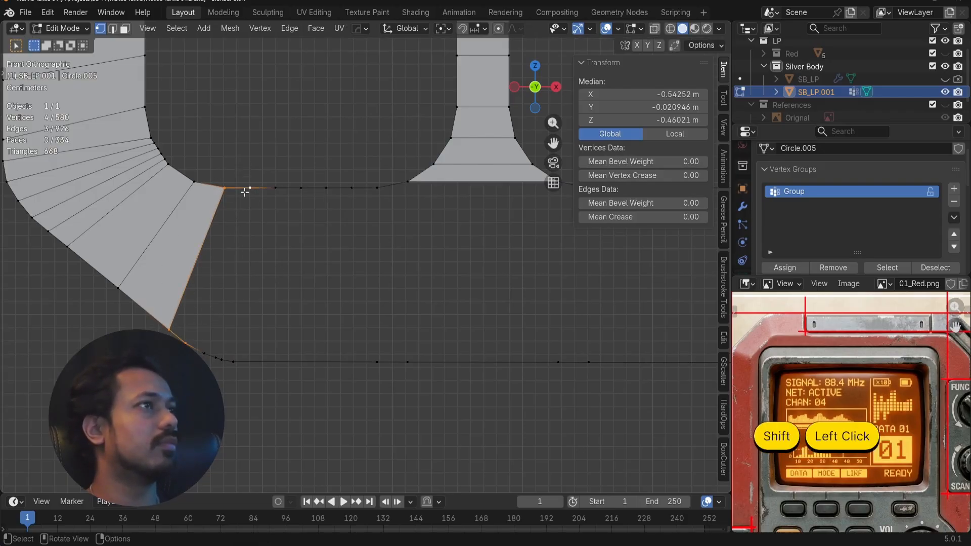
pyautogui.press('f')
pyautogui.press('a')
pyautogui.press('a')
# - Fill the remaining faces below the first opening, up to the near foot of the first strip between the openings
pyautogui.click(245, 191)
pyautogui.keyDown('shift'); pyautogui.click(187, 340); pyautogui.keyUp('shift')
pyautogui.press('f')
pyautogui.press('f')
pyautogui.press('f')
pyautogui.press('f')
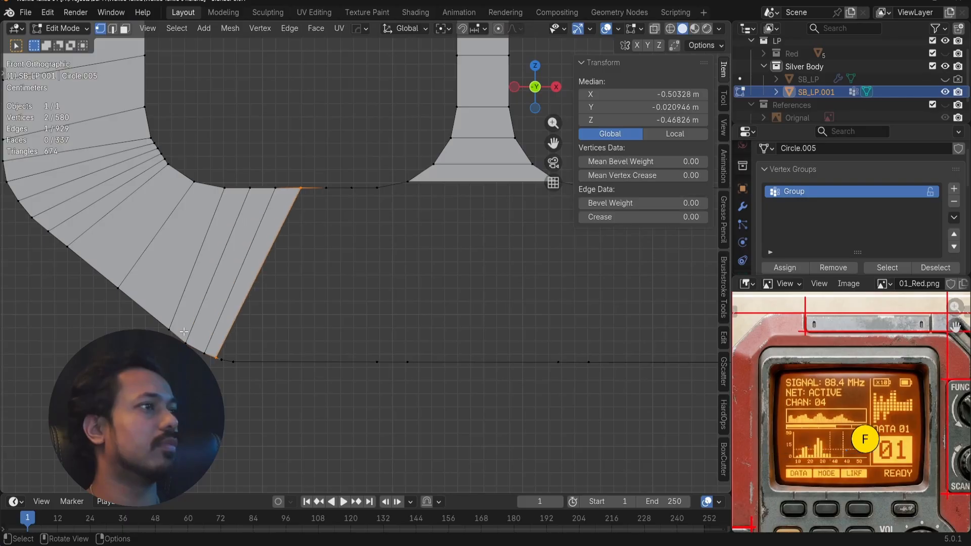
pyautogui.press('f')
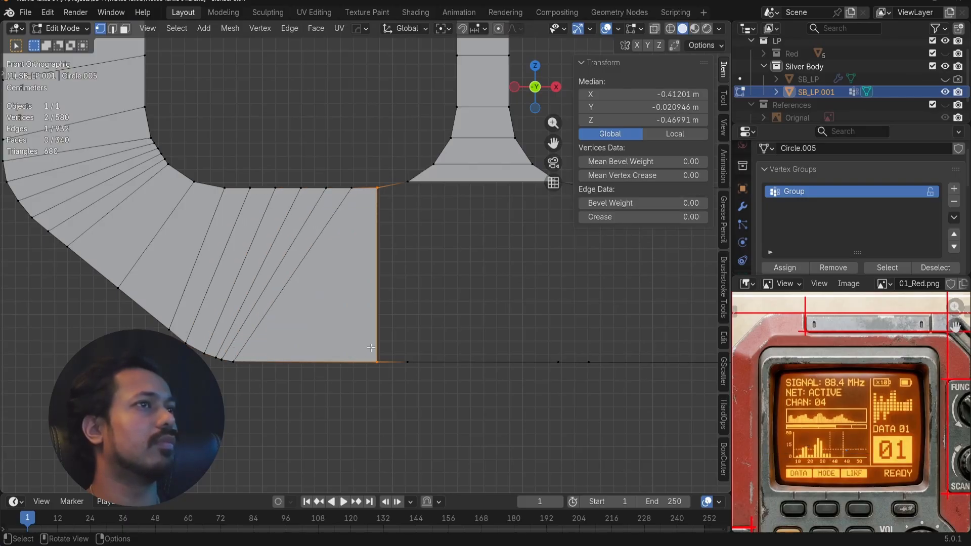
pyautogui.press('f')
# - Fill the face below the first strip between the openings, down to the body's bottom edge, and clear the selection
pyautogui.scroll(-3, 429, 309)
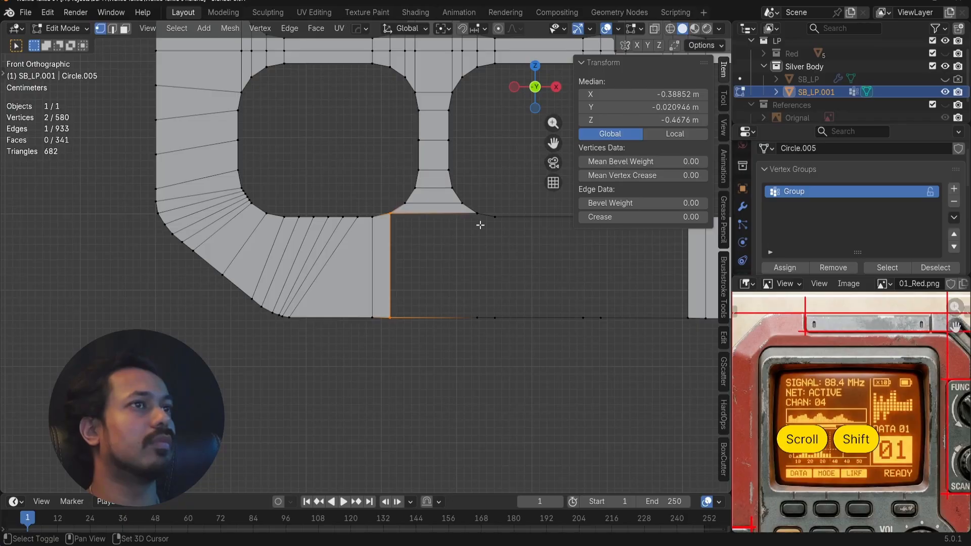
pyautogui.keyDown('shift'); pyautogui.click(477, 317); pyautogui.keyUp('shift')
pyautogui.press('f')
pyautogui.hotkey('alt', 'a')
# - Fill the three faces between the second opening's bottom edge and the body's bottom edge
pyautogui.keyDown('shift'); pyautogui.click(477, 213); pyautogui.keyUp('shift')
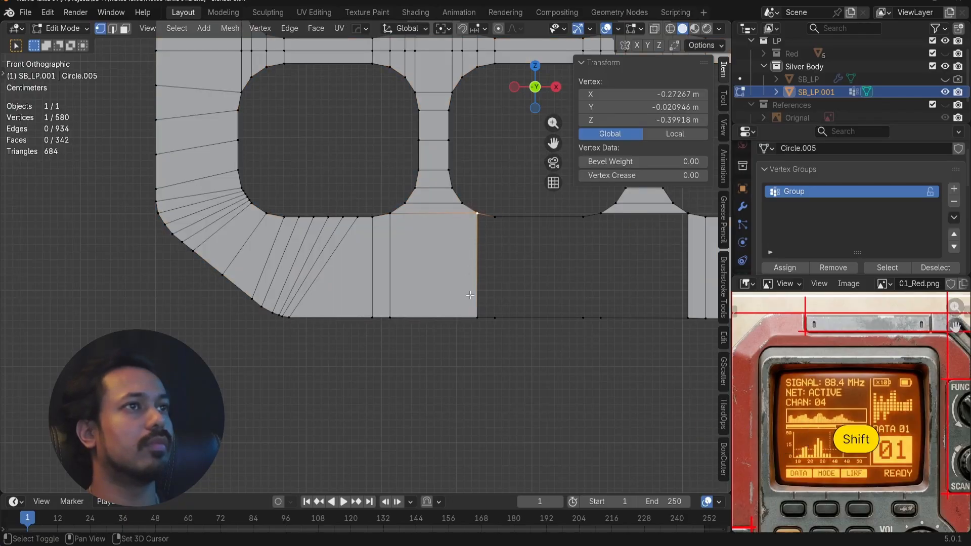
pyautogui.keyDown('shift'); pyautogui.click(472, 304); pyautogui.keyUp('shift')
pyautogui.press('f')
pyautogui.keyDown('shift'); pyautogui.moveTo(529, 287); pyautogui.dragTo(314, 297, button='middle'); pyautogui.keyUp('shift')
pyautogui.press('f')
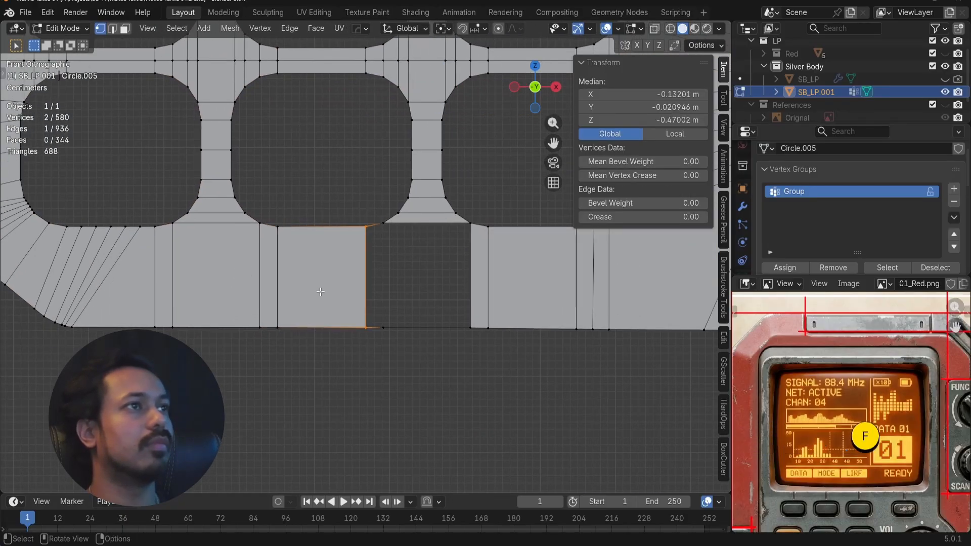
pyautogui.press('f')
# - Fill the last gap in the bottom border, below the strip between the second and third openings, and clear the selection
pyautogui.keyDown('shift'); pyautogui.click(470, 327); pyautogui.keyUp('shift')
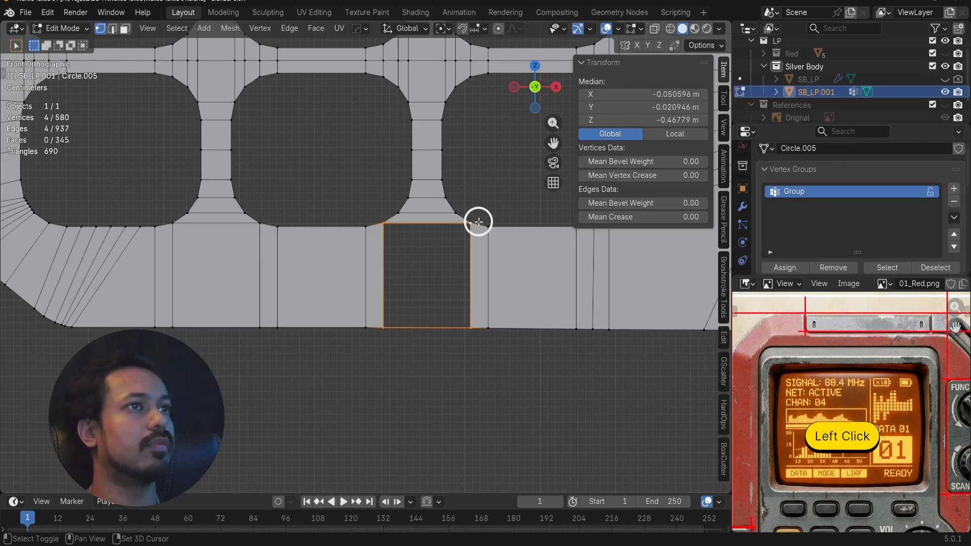
pyautogui.press('f')
pyautogui.press('a')
pyautogui.press('a')
# - Delete the two loose cylindrical rings floating above the body
pyautogui.scroll(-5, 478, 222)
pyautogui.keyDown('shift'); pyautogui.moveTo(498, 124); pyautogui.dragTo(458, 313, button='middle'); pyautogui.keyUp('shift')
pyautogui.scroll(-3, 407, 313)
pyautogui.scroll(-2, 408, 313)
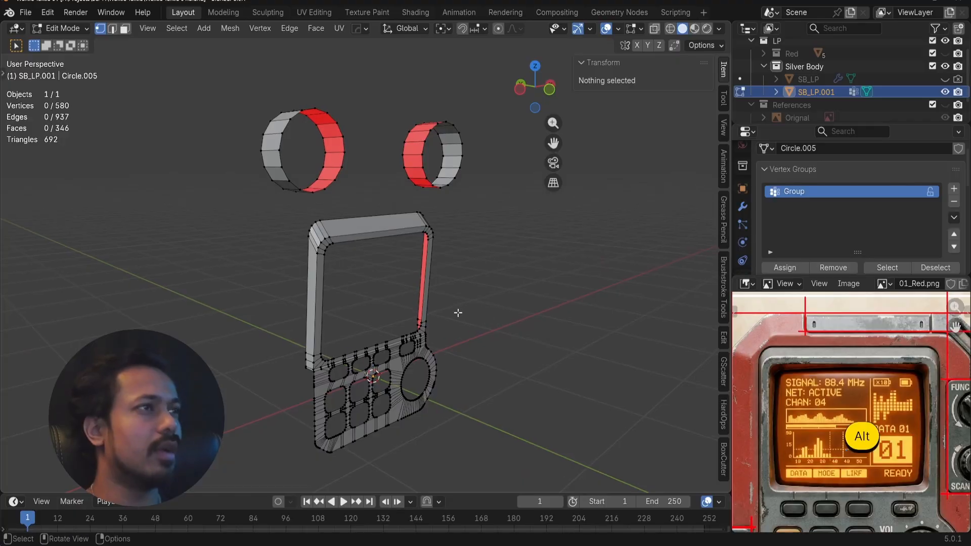
pyautogui.press('l')
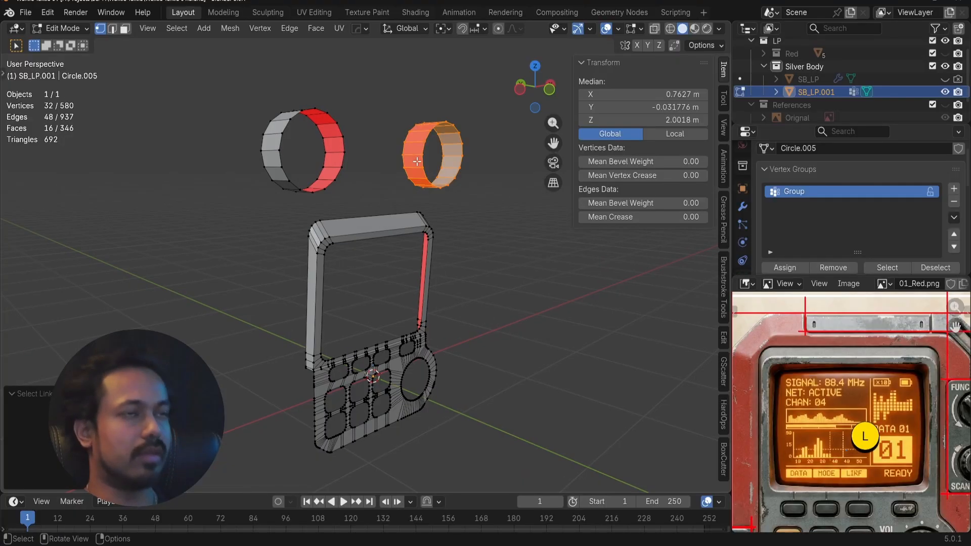
pyautogui.press('x')
pyautogui.click(339, 155)
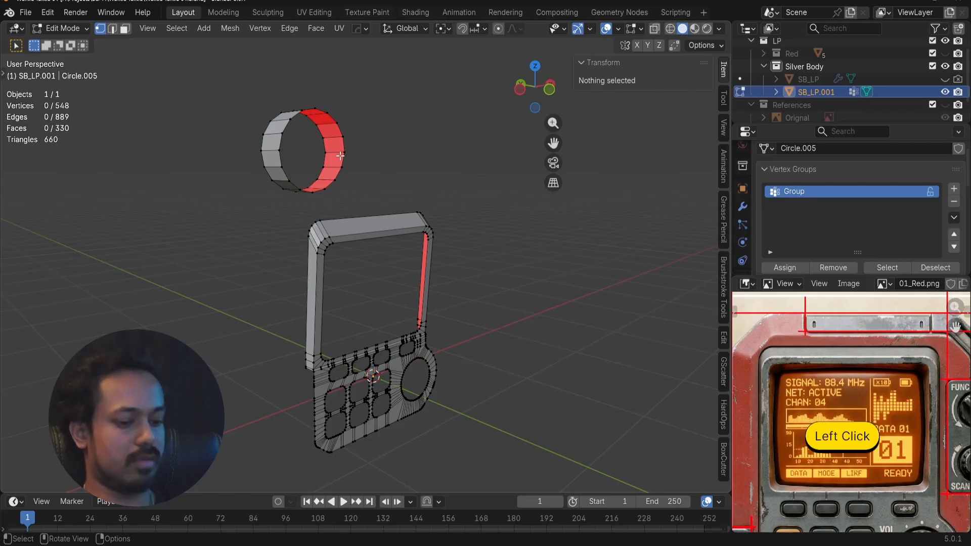
pyautogui.press('l')
pyautogui.press('x')
pyautogui.click(340, 155)
# - Examine the body in Object Mode, looking closely at the side where the screen frame meets the button panel
pyautogui.press('Tab')
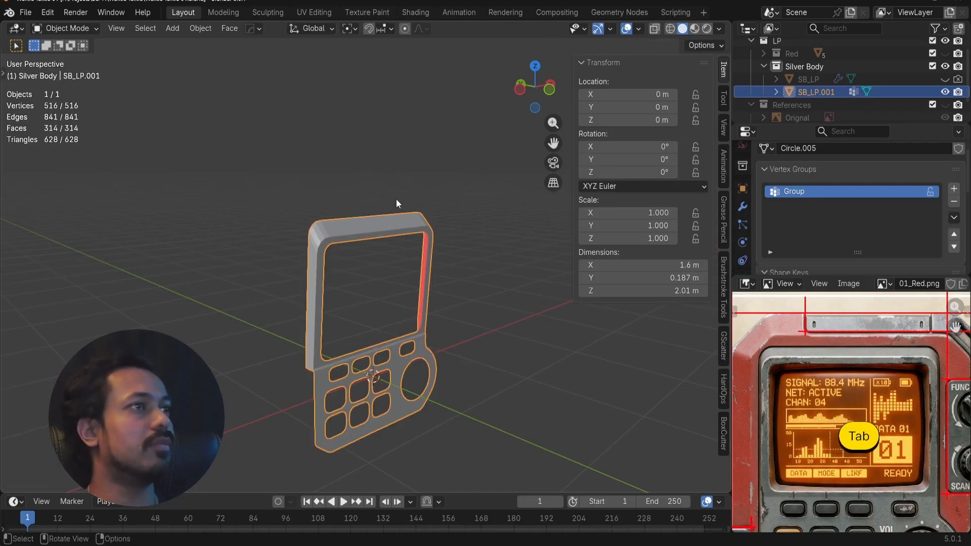
pyautogui.press('z')
pyautogui.hotkey('alt', 'a')
pyautogui.moveTo(449, 227); pyautogui.dragTo(343, 259, button='middle')
pyautogui.keyDown('shift'); pyautogui.moveTo(475, 286); pyautogui.dragTo(417, 250, button='middle'); pyautogui.keyUp('shift')
pyautogui.scroll(4, 425, 268)
pyautogui.keyDown('shift'); pyautogui.moveTo(453, 320); pyautogui.dragTo(329, 306, button='middle'); pyautogui.keyUp('shift')
pyautogui.scroll(3, 353, 317)
pyautogui.click(393, 326)
# - Enter Edit Mode, view the body from the front, and turn the reference image area into a second 3D view from the right
pyautogui.press('Tab')
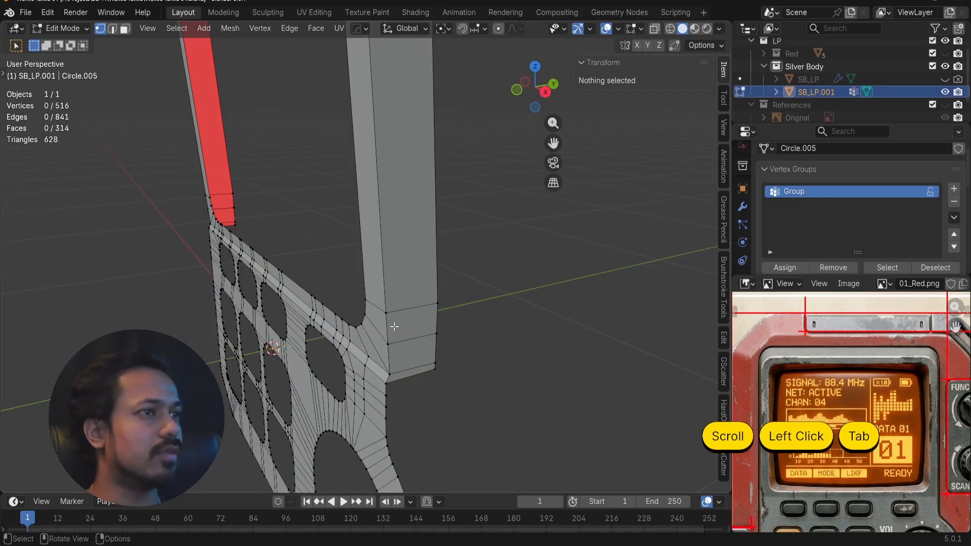
pyautogui.press('KP_1')
pyautogui.scroll(-2, 394, 327)
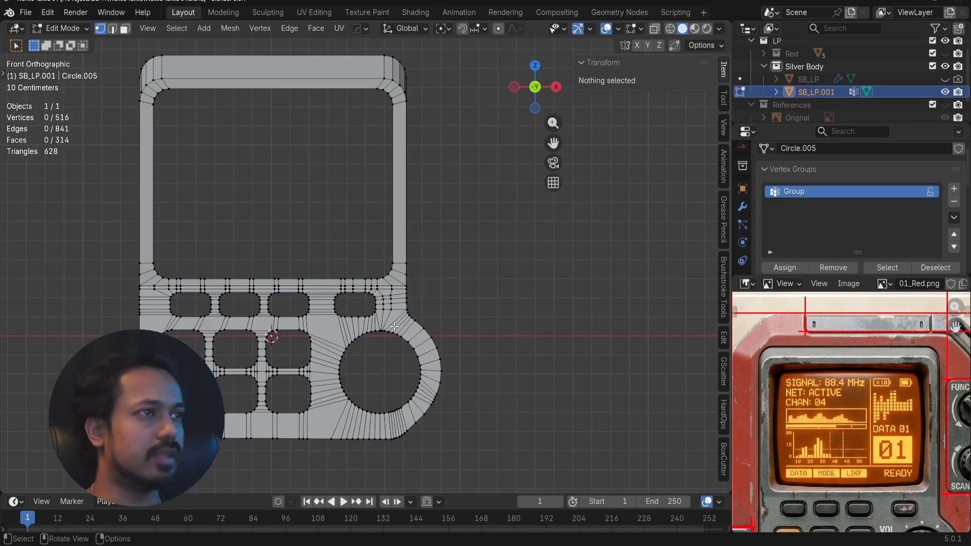
pyautogui.click(747, 283)
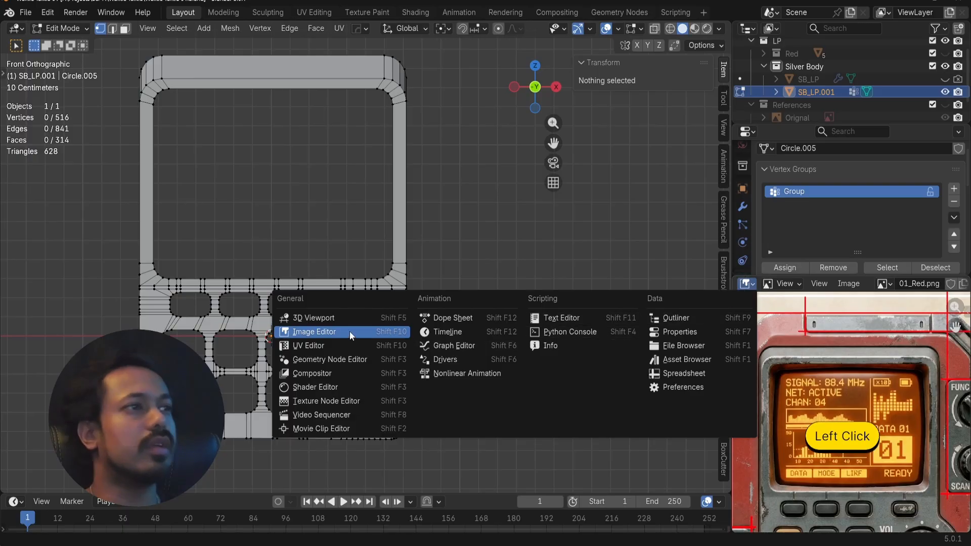
pyautogui.click(298, 316)
pyautogui.scroll(2, 868, 389)
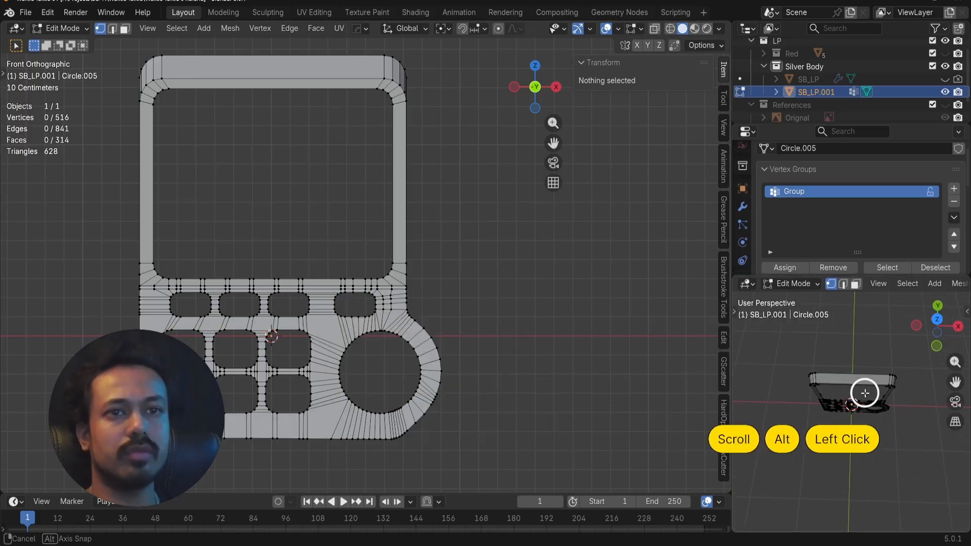
pyautogui.keyDown('alt'); pyautogui.moveTo(862, 393); pyautogui.dragTo(820, 373); pyautogui.keyUp('alt')
pyautogui.press('KP_3')
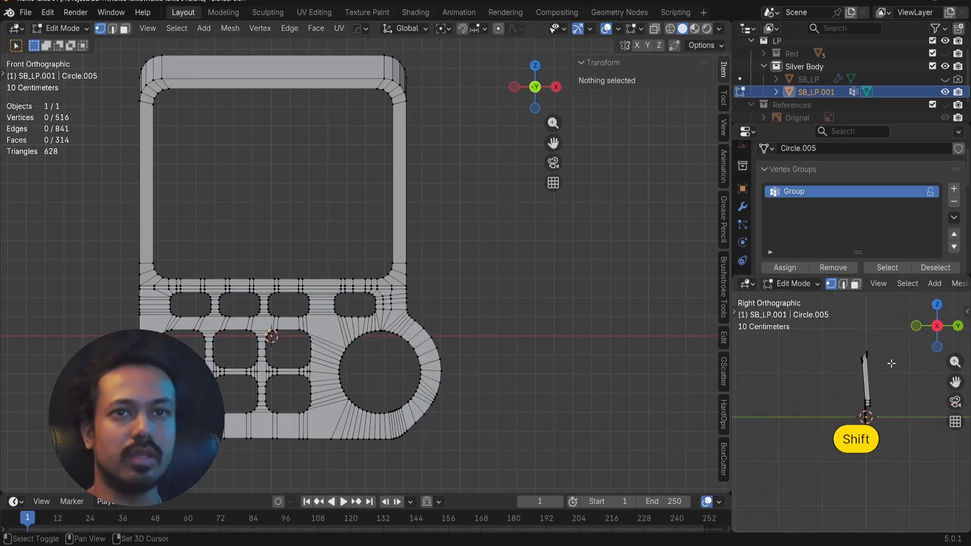
pyautogui.keyDown('shift'); pyautogui.moveTo(884, 382); pyautogui.dragTo(845, 351, button='middle'); pyautogui.keyUp('shift')
pyautogui.scroll(7, 844, 352)
pyautogui.keyDown('shift'); pyautogui.moveTo(795, 369); pyautogui.dragTo(817, 477, button='middle'); pyautogui.keyUp('shift')
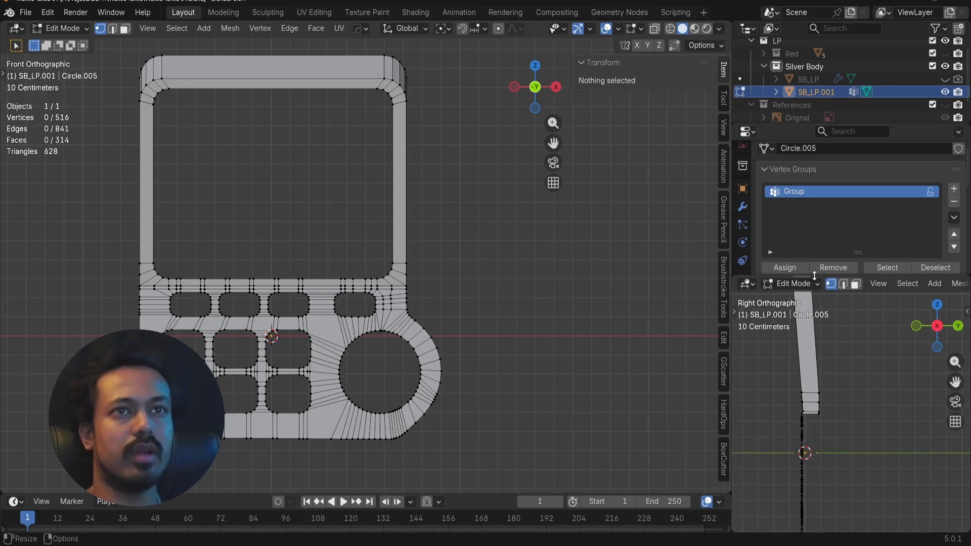
# - Enlarge the right-side 3D view in height and width, and set its shading to wireframe
pyautogui.moveTo(814, 275); pyautogui.dragTo(775, 218)
pyautogui.moveTo(732, 254); pyautogui.dragTo(665, 263)
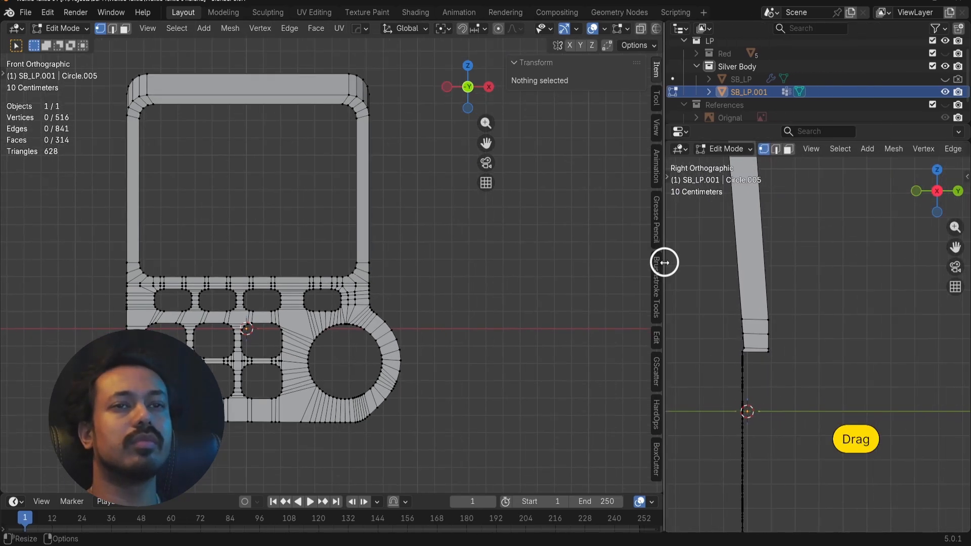
pyautogui.scroll(-2, 750, 282)
pyautogui.press('z')
pyautogui.click(810, 303)
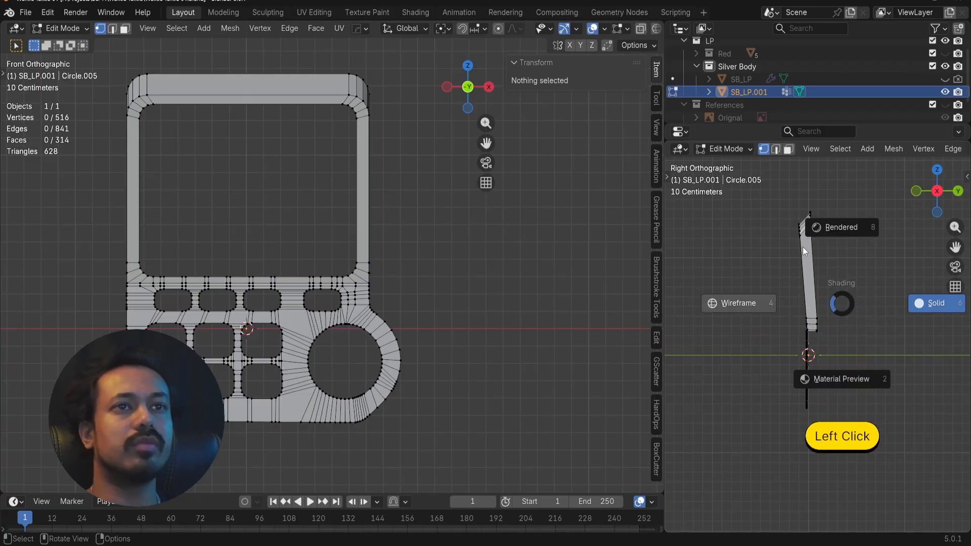
# - Select the whole screen frame in the side view, extending the selection down to the vertex row just above its bottom edge
pyautogui.moveTo(784, 194); pyautogui.dragTo(847, 328)
pyautogui.scroll(3, 258, 292)
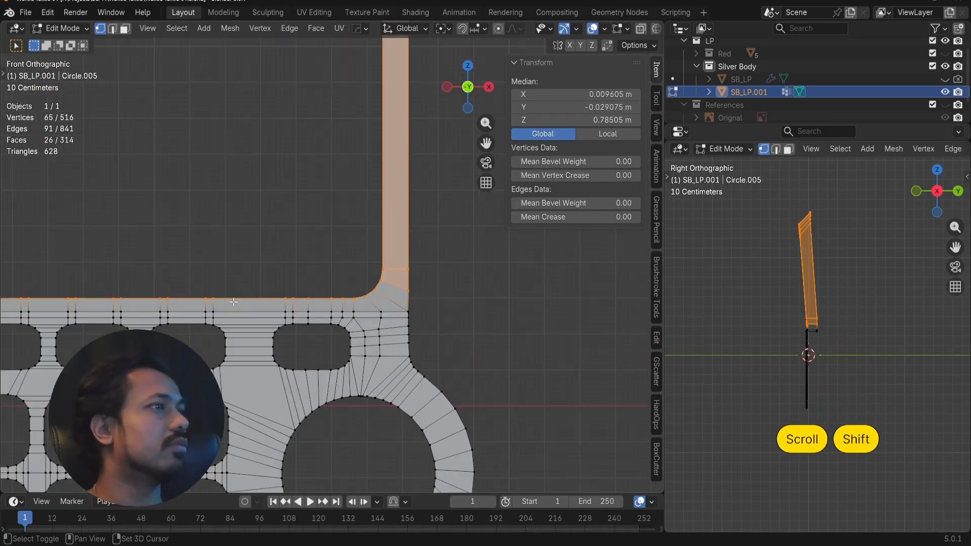
pyautogui.keyDown('shift'); pyautogui.moveTo(258, 292); pyautogui.dragTo(283, 283, button='middle'); pyautogui.keyUp('shift')
pyautogui.keyDown('alt'); pyautogui.moveTo(283, 284); pyautogui.dragTo(458, 343); pyautogui.keyUp('alt')
pyautogui.scroll(2, 459, 343)
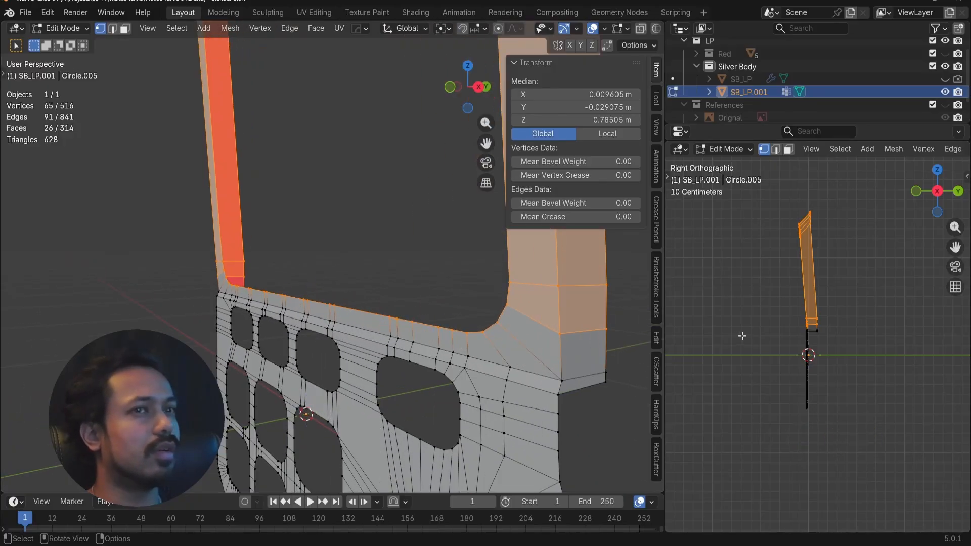
pyautogui.scroll(5, 797, 268)
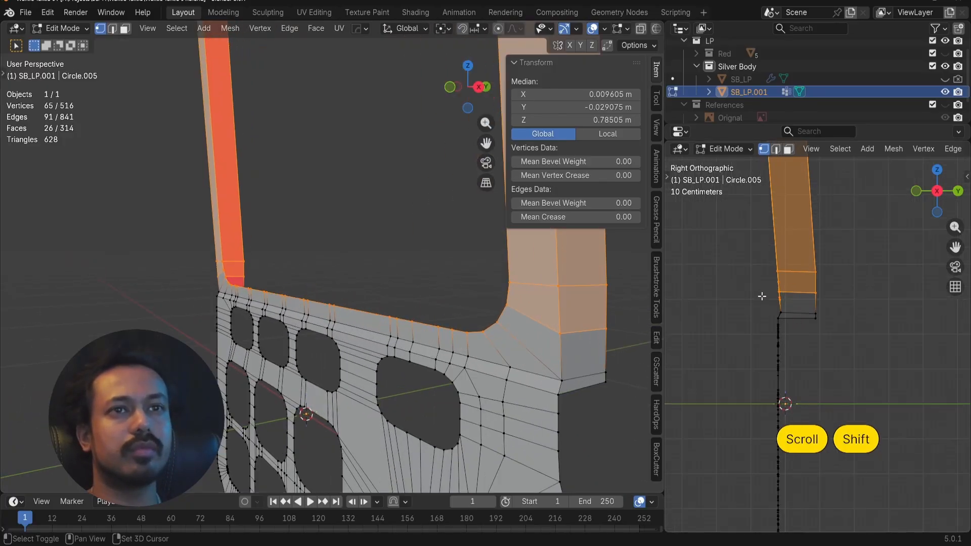
pyautogui.keyDown('shift'); pyautogui.moveTo(762, 291); pyautogui.dragTo(837, 312); pyautogui.keyUp('shift')
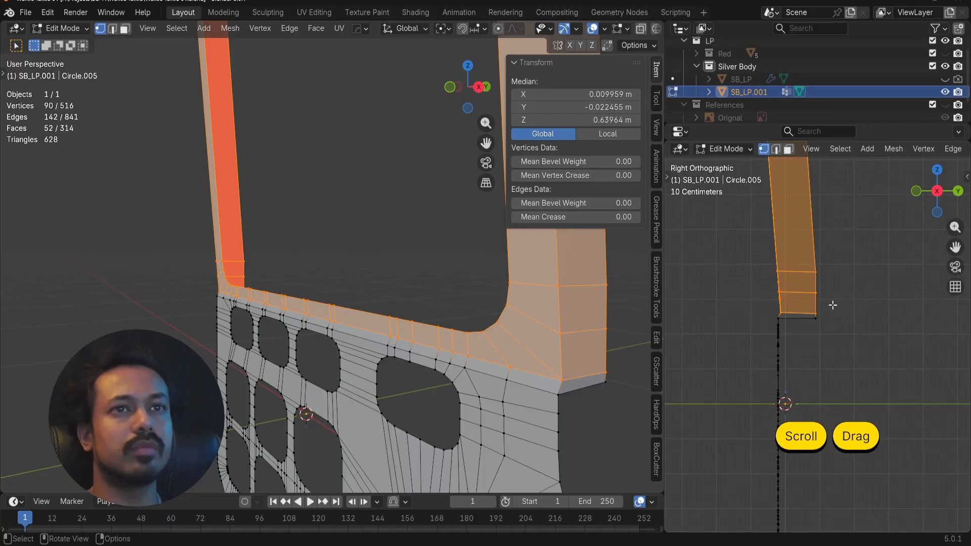
pyautogui.scroll(-2, 833, 305)
pyautogui.keyDown('shift'); pyautogui.moveTo(809, 374); pyautogui.dragTo(804, 349, button='middle'); pyautogui.keyUp('shift')
pyautogui.scroll(-2, 792, 345)
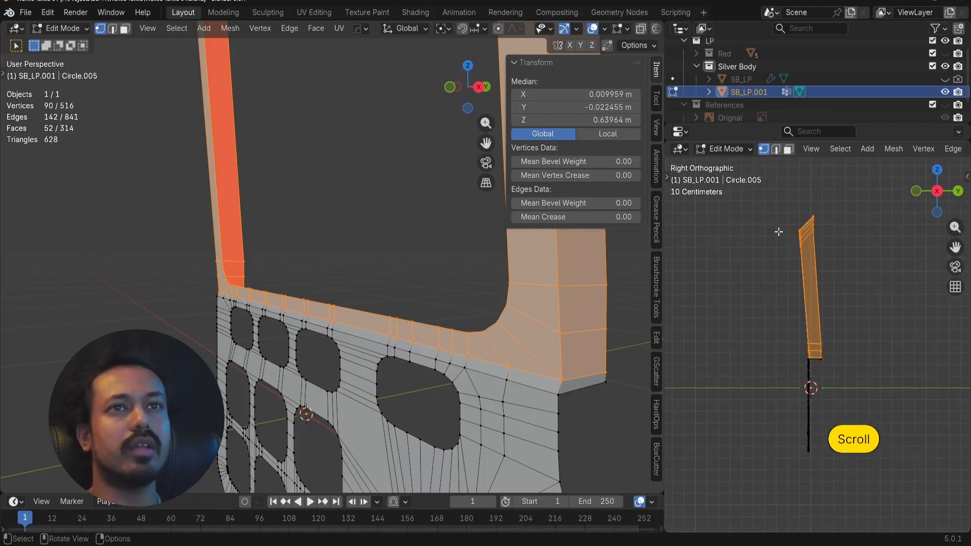
# - Select only the screen frame's front vertices and move them about -0.0076 m along Y, in line with the button panel's front plane
pyautogui.moveTo(783, 221); pyautogui.dragTo(803, 282)
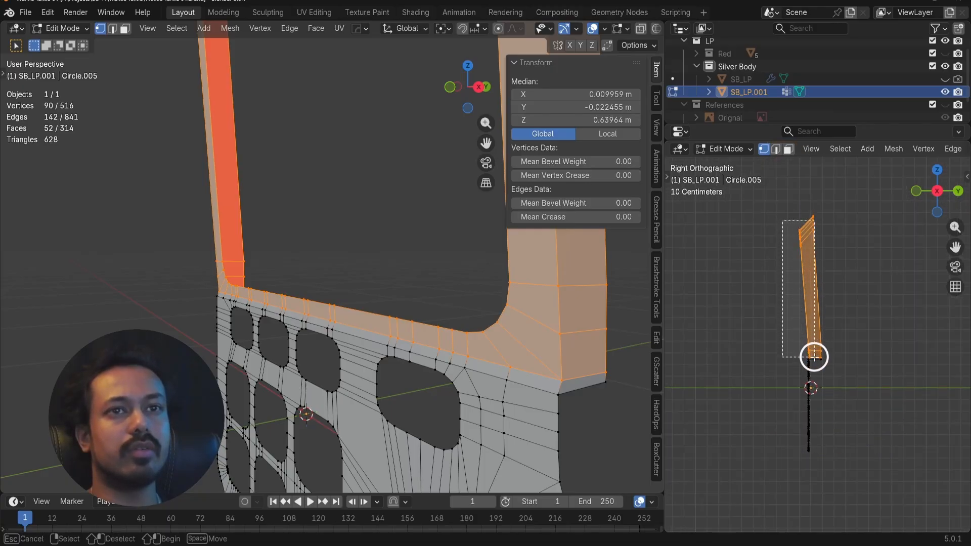
pyautogui.keyDown('ctrl'); pyautogui.moveTo(813, 357); pyautogui.dragTo(813, 358); pyautogui.keyUp('ctrl')
pyautogui.scroll(3, 812, 374)
pyautogui.keyDown('shift'); pyautogui.moveTo(812, 354); pyautogui.dragTo(815, 227, button='middle'); pyautogui.keyUp('shift')
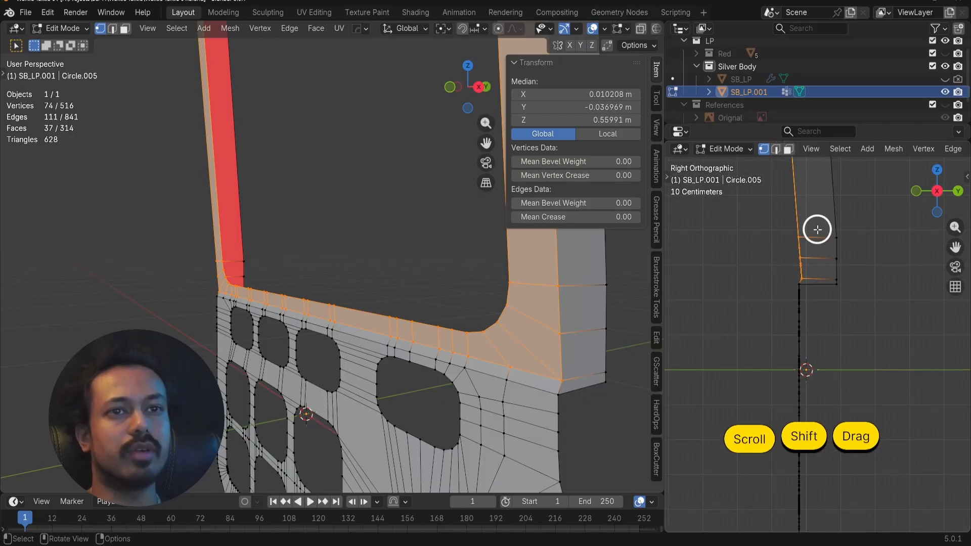
pyautogui.scroll(2, 806, 267)
pyautogui.keyDown('shift'); pyautogui.moveTo(806, 267); pyautogui.dragTo(795, 326, button='middle'); pyautogui.keyUp('shift')
pyautogui.scroll(1, 795, 327)
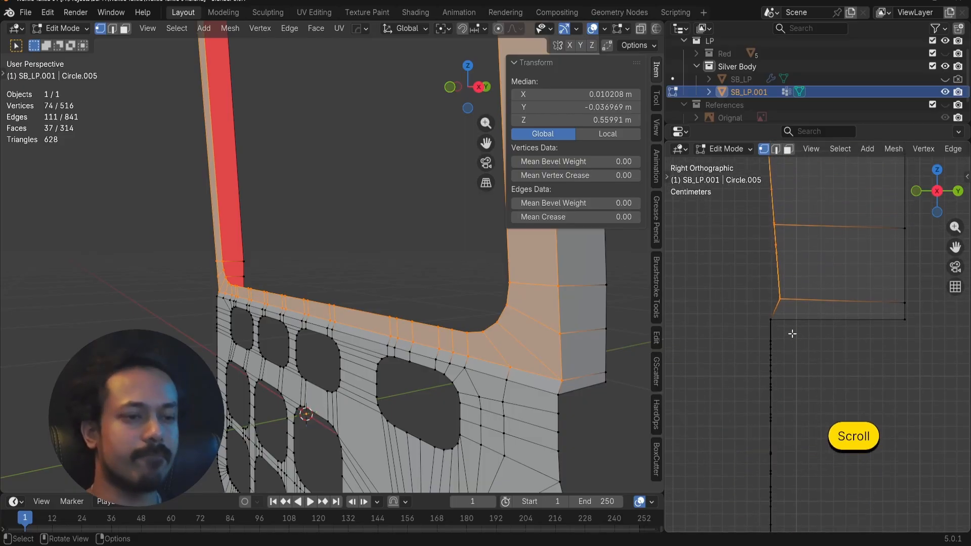
pyautogui.press('g')
pyautogui.press('y')
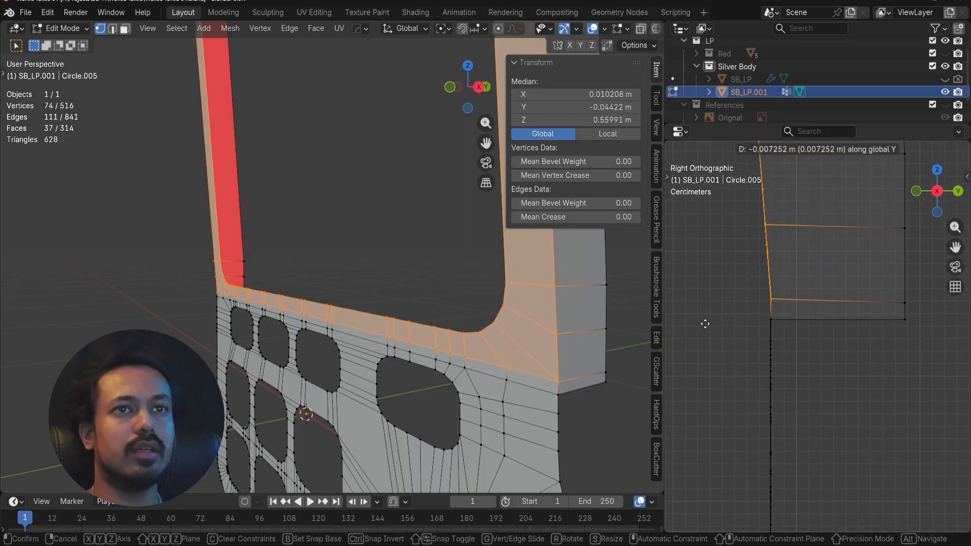
pyautogui.click(701, 324)
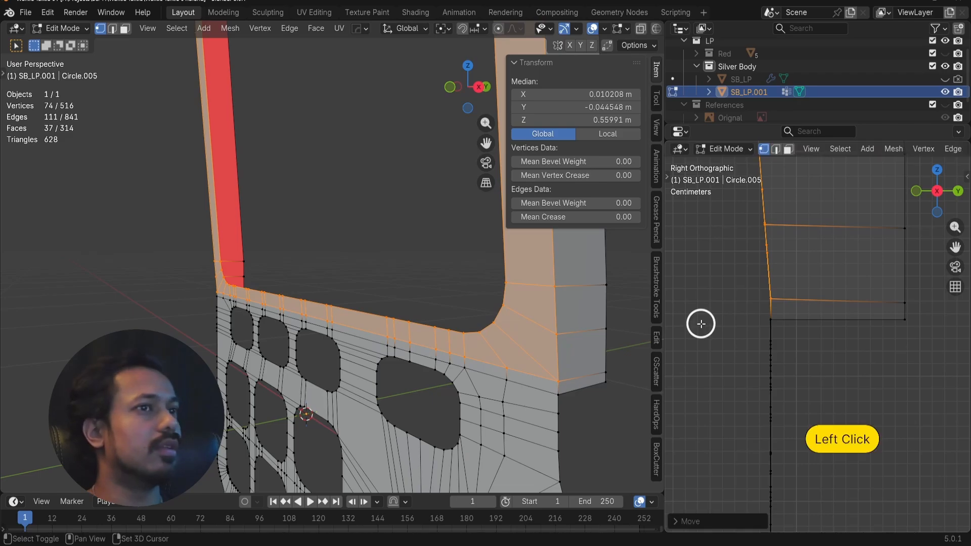
# - Examine the deselected body in Object Mode from several angles, checking the transition from screen frame to button panel
pyautogui.scroll(-4, 325, 311)
pyautogui.press('Tab')
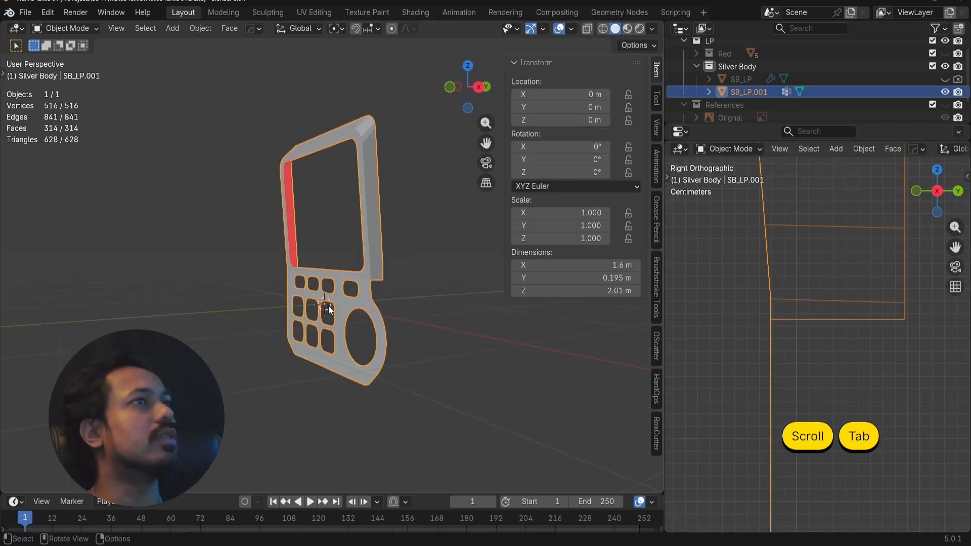
pyautogui.press('a')
pyautogui.keyDown('alt'); pyautogui.moveTo(361, 239); pyautogui.dragTo(396, 239); pyautogui.keyUp('alt')
pyautogui.keyDown('shift'); pyautogui.moveTo(396, 239); pyautogui.dragTo(390, 329, button='middle'); pyautogui.keyUp('shift')
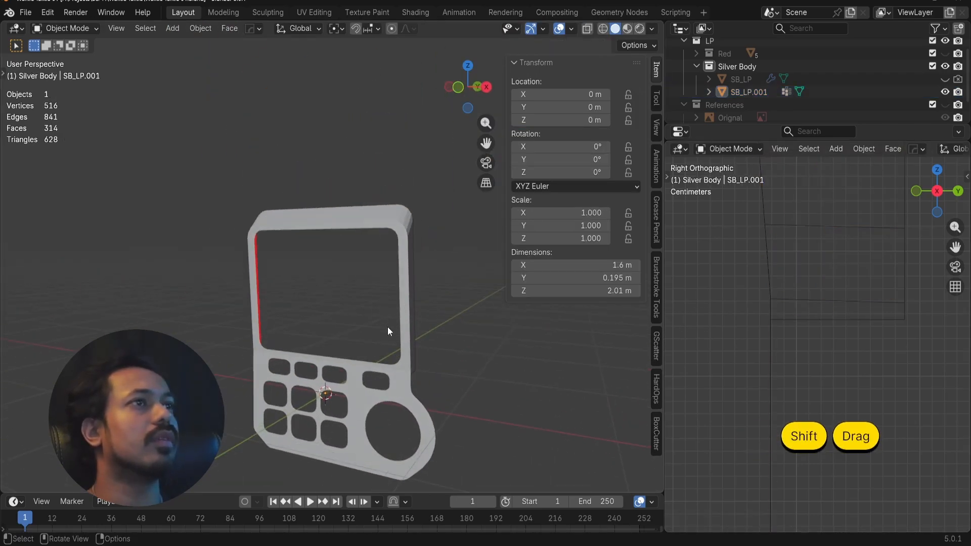
pyautogui.keyDown('alt'); pyautogui.moveTo(390, 329); pyautogui.dragTo(427, 291); pyautogui.keyUp('alt')
pyautogui.keyDown('shift'); pyautogui.moveTo(427, 286); pyautogui.dragTo(378, 245, button='middle'); pyautogui.keyUp('shift')
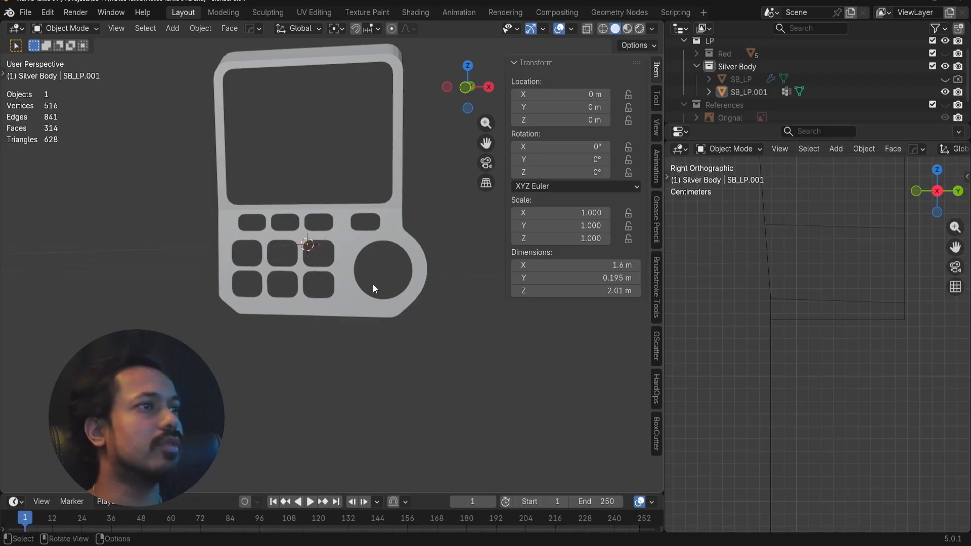
pyautogui.scroll(5, 372, 284)
# - Select the body, enlarge the properties area again, and add a Subdivision Surface modifier to the body
pyautogui.click(372, 254)
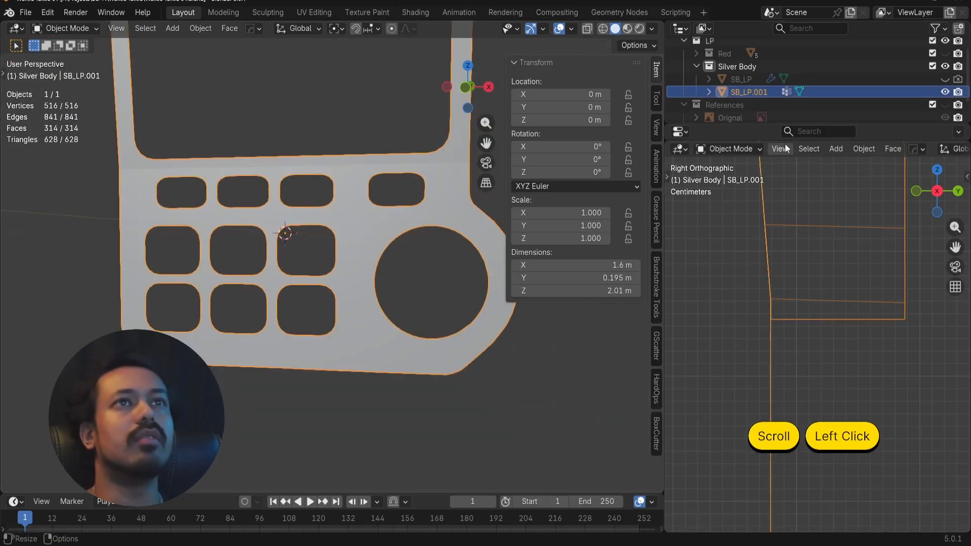
pyautogui.moveTo(785, 141); pyautogui.dragTo(786, 374)
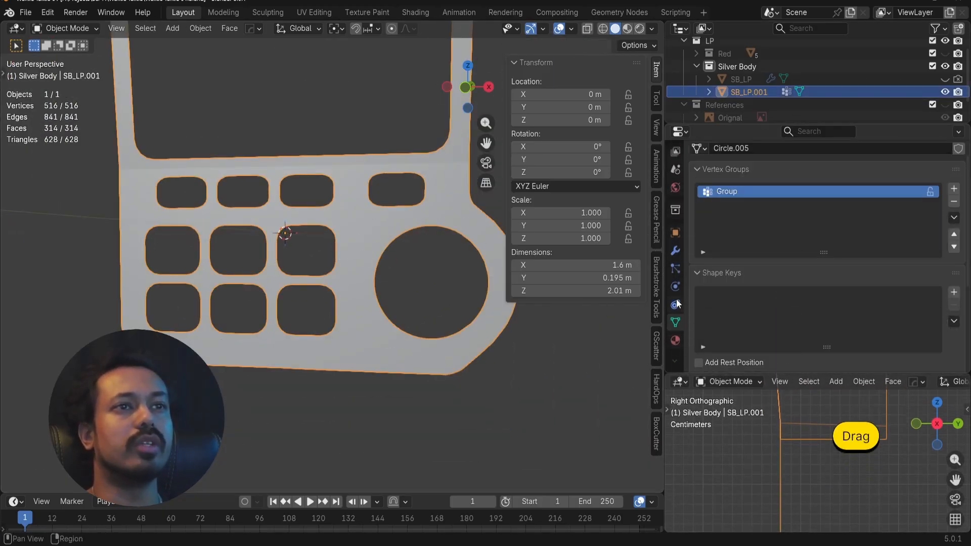
pyautogui.click(675, 251)
pyautogui.click(823, 174)
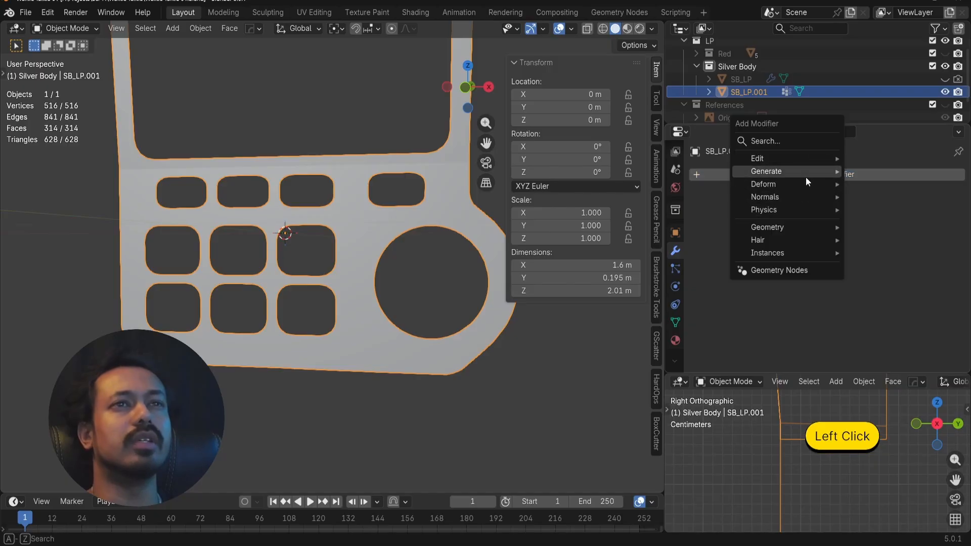
pyautogui.moveTo(807, 173)
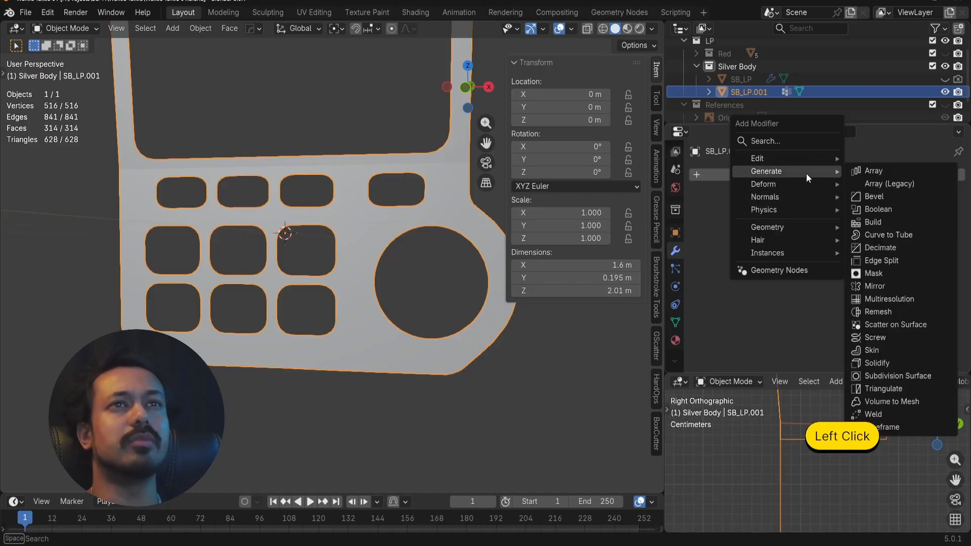
pyautogui.click(898, 376)
# - Add a loop cut around the screen frame's outer side wall and slide it close to the front edge
pyautogui.scroll(-4, 362, 234)
pyautogui.keyDown('alt'); pyautogui.moveTo(403, 176); pyautogui.dragTo(448, 168); pyautogui.keyUp('alt')
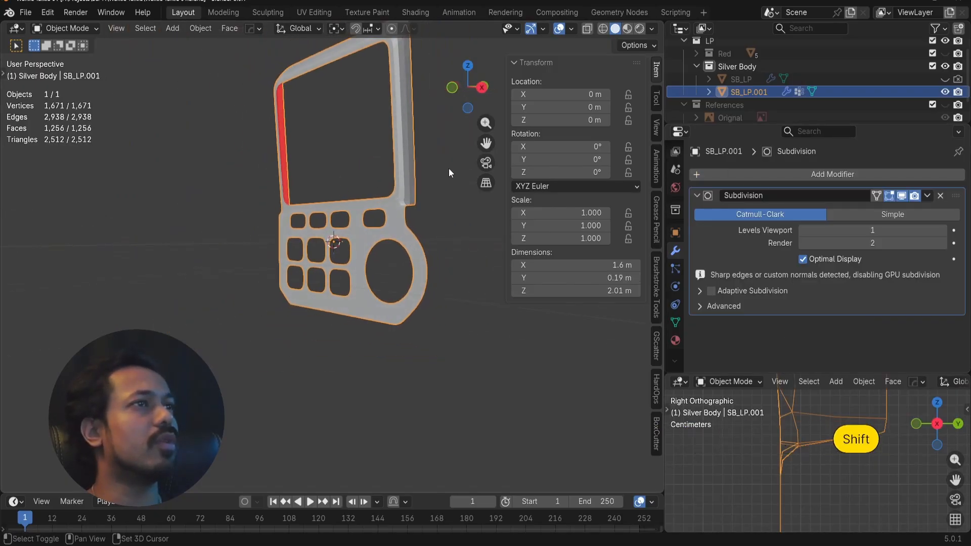
pyautogui.scroll(4, 359, 250)
pyautogui.press('Tab')
pyautogui.hotkey('ctrl', 'r')
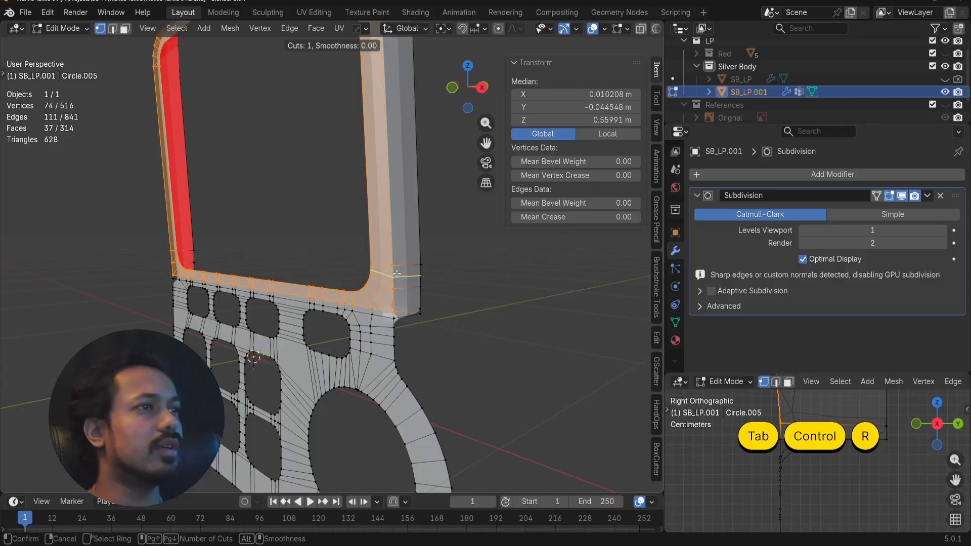
pyautogui.click(406, 267)
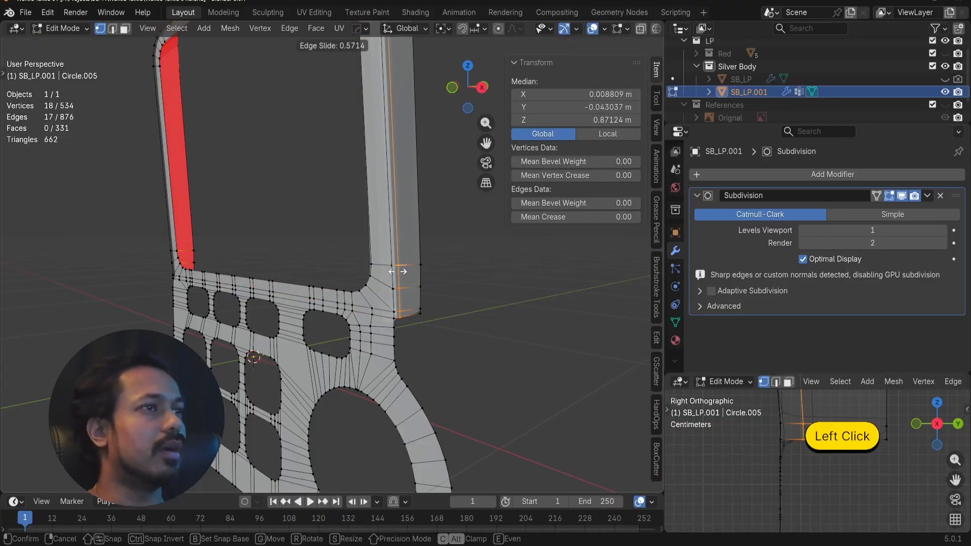
pyautogui.click(393, 272)
# - Add two horizontal loop cuts along the screen frame's lower edge, one centred in the narrow strip and one below it
pyautogui.scroll(4, 488, 417)
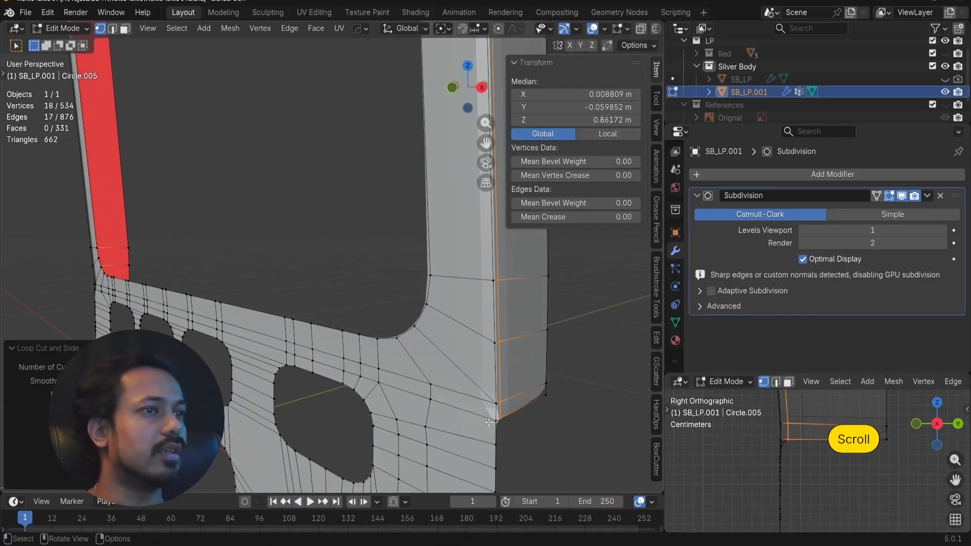
pyautogui.hotkey('ctrl', 'r')
pyautogui.click(495, 413)
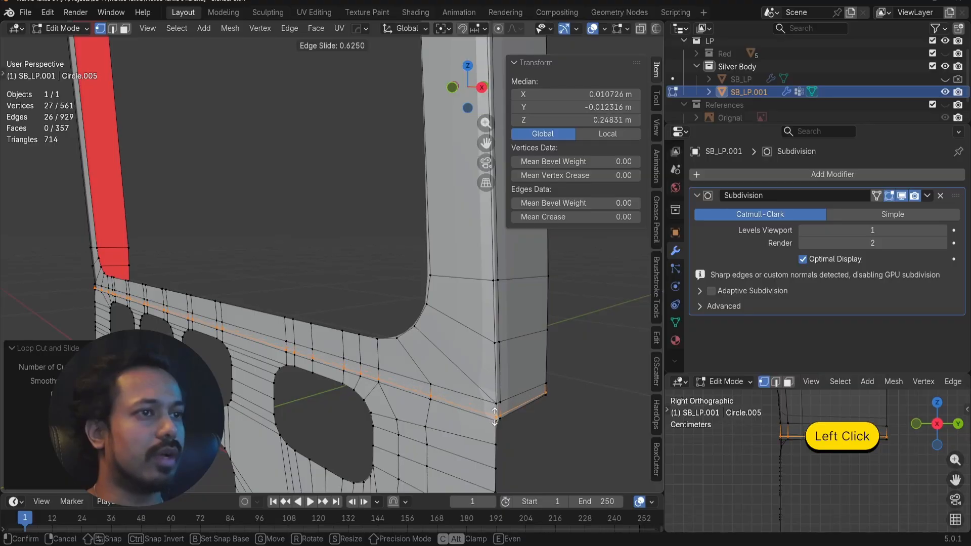
pyautogui.rightClick(495, 419)
pyautogui.hotkey('ctrl', 'r')
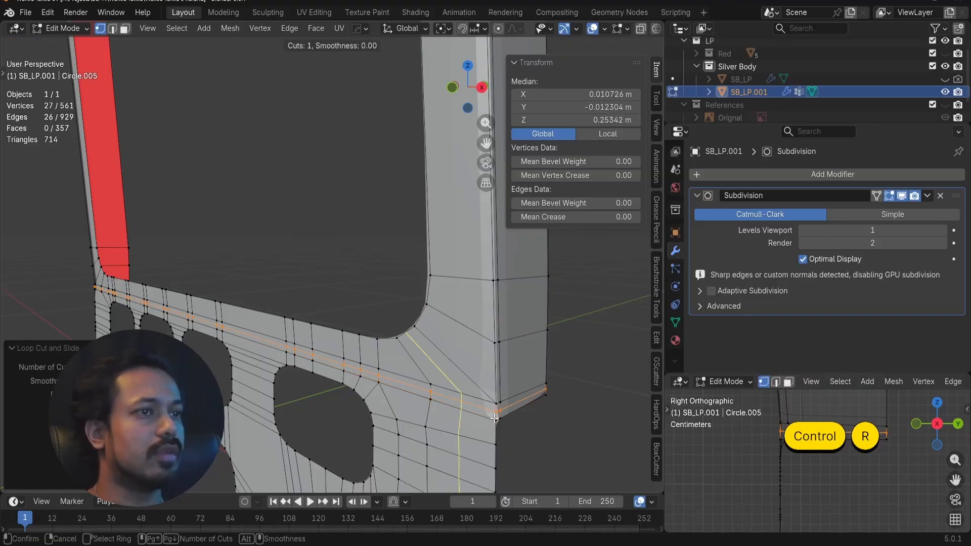
pyautogui.click(496, 416)
pyautogui.click(496, 419)
# - Return to Object Mode and shade the body smooth
pyautogui.press('Tab')
pyautogui.scroll(-3, 486, 334)
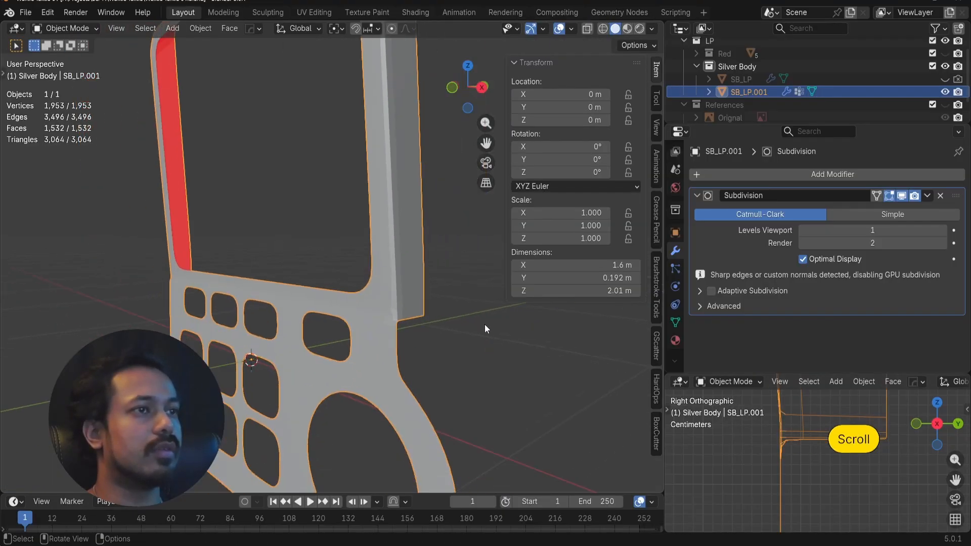
pyautogui.rightClick(411, 234)
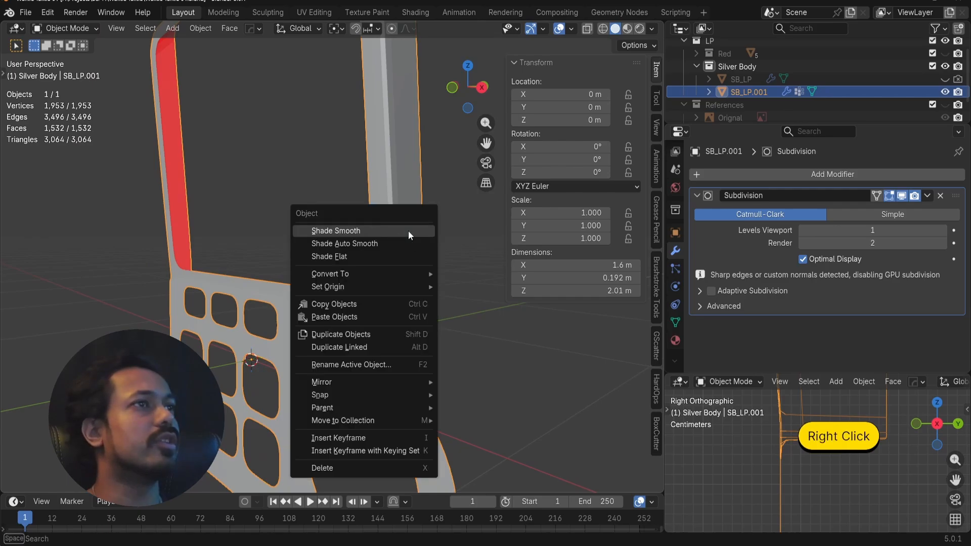
pyautogui.click(409, 231)
# - Examine the smoothed shading at the corner where the screen frame meets the button panel, and reselect the body
pyautogui.scroll(4, 418, 247)
pyautogui.keyDown('alt'); pyautogui.moveTo(454, 305); pyautogui.dragTo(390, 231, button='middle'); pyautogui.keyUp('alt')
pyautogui.scroll(-4, 389, 231)
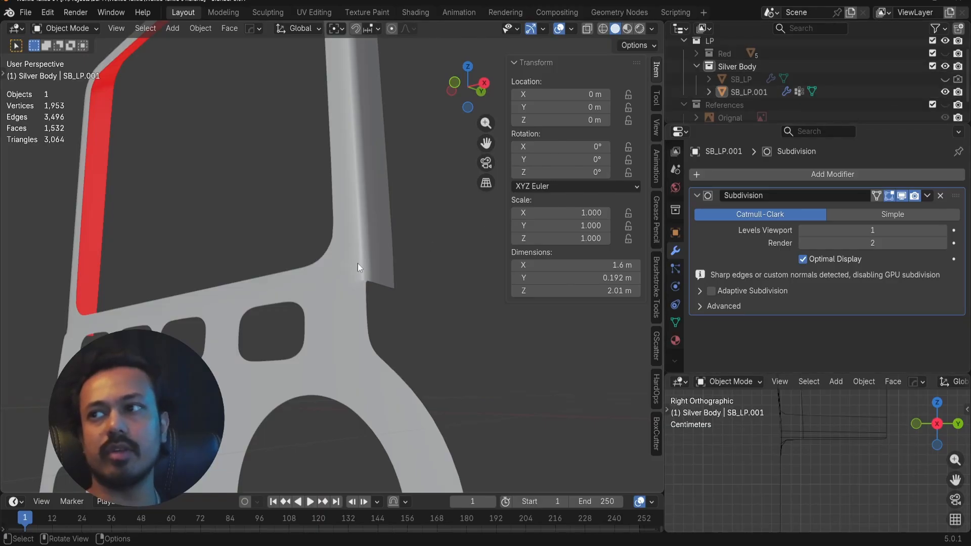
pyautogui.keyDown('shift'); pyautogui.moveTo(354, 272); pyautogui.dragTo(375, 302, button='middle'); pyautogui.keyUp('shift')
pyautogui.scroll(-3, 375, 302)
pyautogui.keyDown('alt'); pyautogui.moveTo(415, 306); pyautogui.dragTo(360, 326); pyautogui.keyUp('alt')
pyautogui.scroll(3, 359, 280)
pyautogui.click(378, 315)
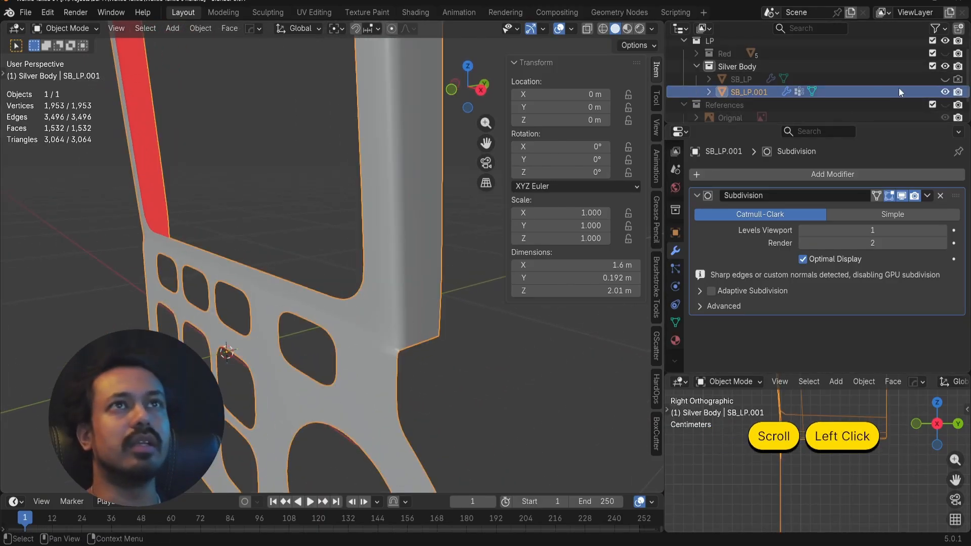
# - Show the Red collection again and examine the silver body together with it from the front and sides
pyautogui.scroll(2, 943, 62)
pyautogui.click(945, 70)
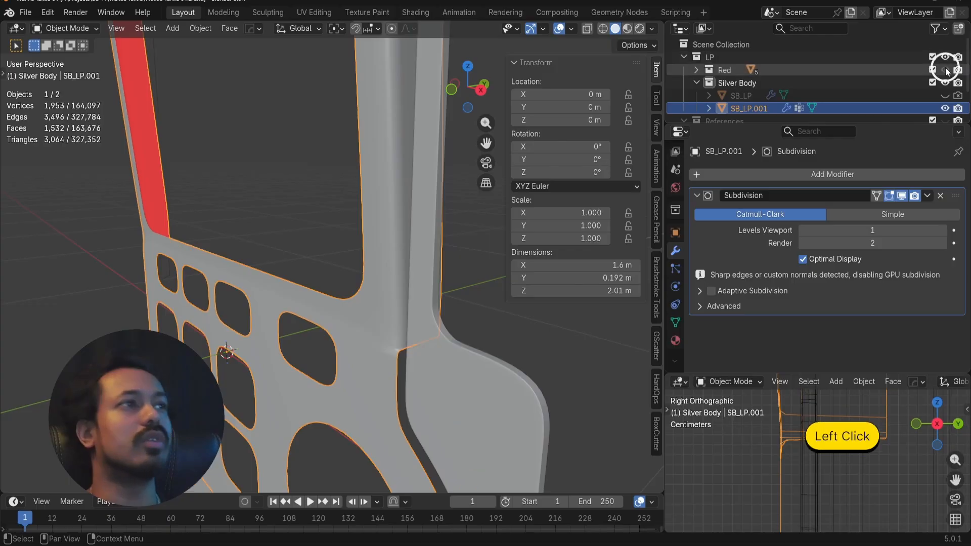
pyautogui.scroll(-3, 448, 238)
pyautogui.press('a')
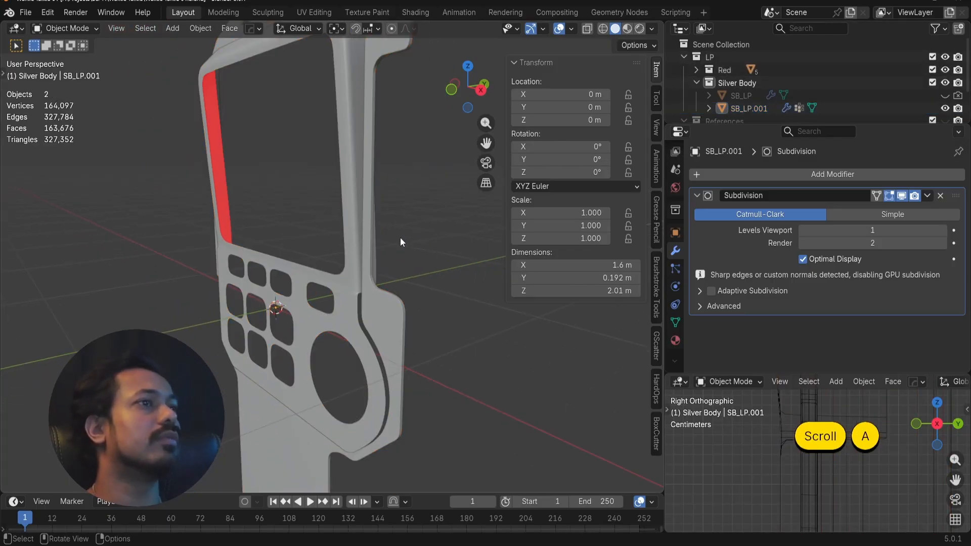
pyautogui.press('KP_1')
pyautogui.scroll(-4, 400, 237)
pyautogui.keyDown('shift'); pyautogui.moveTo(352, 142); pyautogui.dragTo(389, 217, button='middle'); pyautogui.keyUp('shift')
pyautogui.keyDown('alt'); pyautogui.moveTo(288, 281); pyautogui.dragTo(362, 282); pyautogui.keyUp('alt')
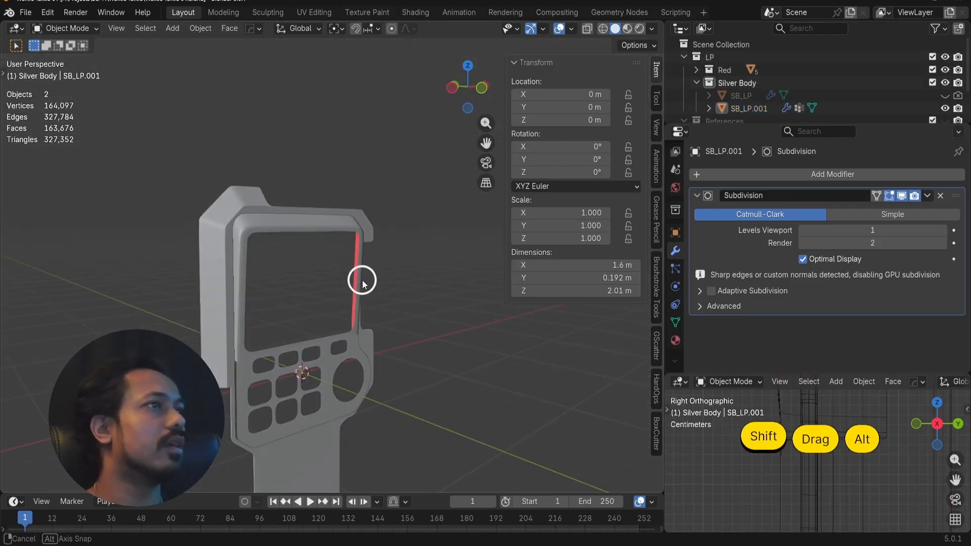
pyautogui.scroll(3, 279, 276)
pyautogui.keyDown('shift'); pyautogui.moveTo(278, 276); pyautogui.dragTo(344, 192, button='middle'); pyautogui.keyUp('shift')
pyautogui.keyDown('alt'); pyautogui.moveTo(284, 258); pyautogui.dragTo(323, 278); pyautogui.keyUp('alt')
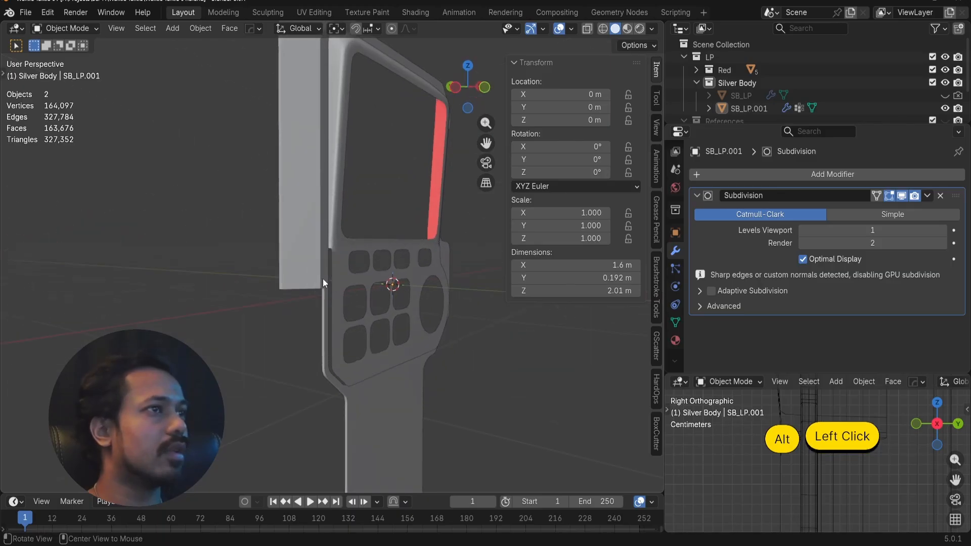
# - Open the silver body for mesh editing and delete the vertices of the screen frame's rear edge loop, removing its side wall
pyautogui.click(332, 272)
pyautogui.scroll(5, 333, 272)
pyautogui.press('Tab')
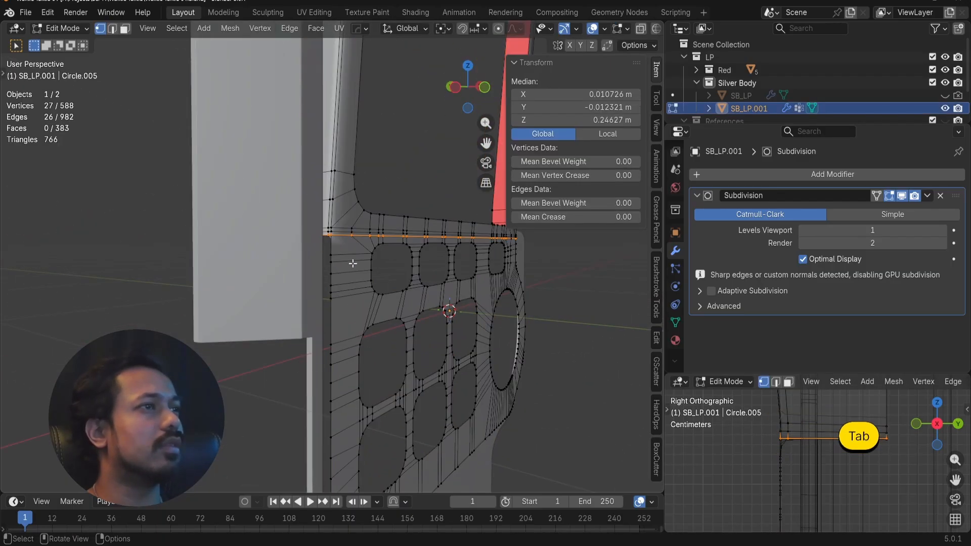
pyautogui.press('x')
pyautogui.click(328, 215)
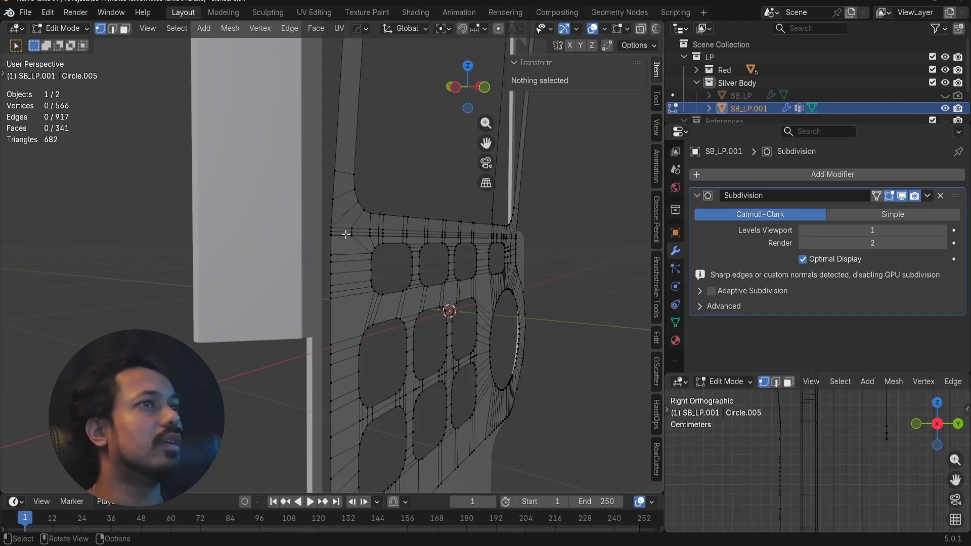
# - Select the leftover rear edge loop of the screen frame and delete its vertices
pyautogui.scroll(-2, 345, 232)
pyautogui.keyDown('alt'); pyautogui.moveTo(377, 223); pyautogui.dragTo(276, 210); pyautogui.keyUp('alt')
pyautogui.scroll(-3, 338, 211)
pyautogui.keyDown('shift'); pyautogui.moveTo(435, 223); pyautogui.dragTo(320, 263, button='middle'); pyautogui.keyUp('shift')
pyautogui.keyDown('alt'); pyautogui.moveTo(320, 263); pyautogui.dragTo(335, 191); pyautogui.keyUp('alt')
pyautogui.keyDown('alt'); pyautogui.click(341, 214); pyautogui.keyUp('alt')
pyautogui.press('x')
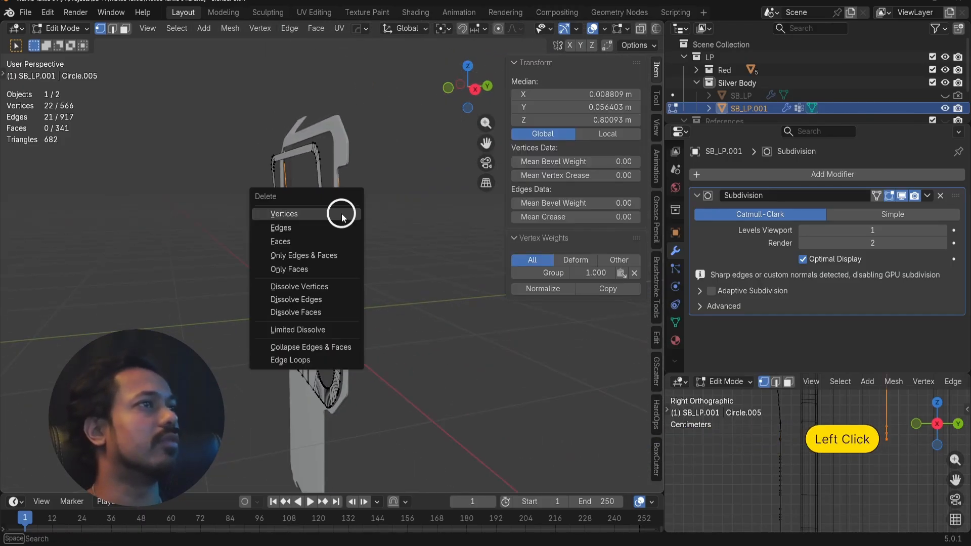
pyautogui.click(341, 213)
# - Examine the remaining flat face's topology around the buttons, speaker hole and lower corners against the surrounding body
pyautogui.keyDown('alt'); pyautogui.moveTo(369, 250); pyautogui.dragTo(399, 248); pyautogui.keyUp('alt')
pyautogui.keyDown('shift'); pyautogui.moveTo(425, 264); pyautogui.dragTo(461, 264, button='middle'); pyautogui.keyUp('shift')
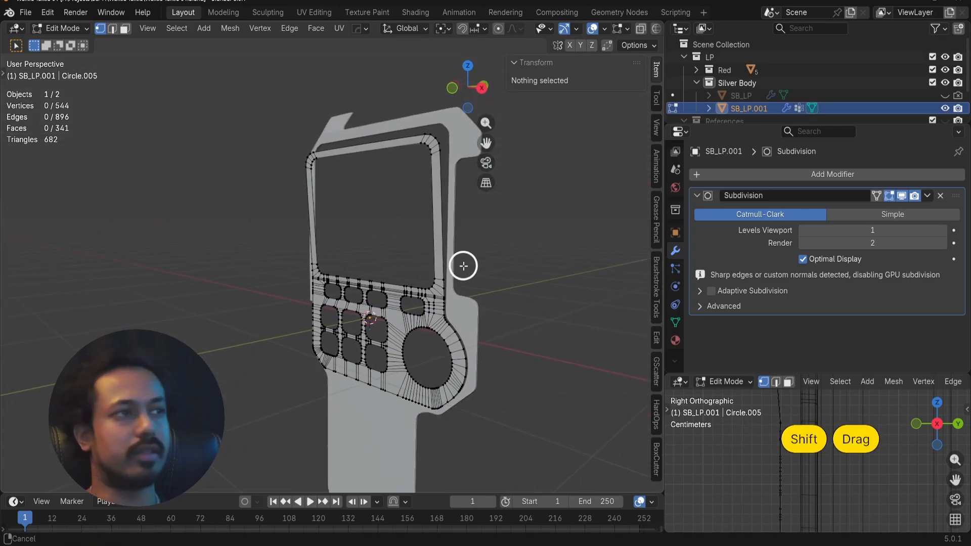
pyautogui.scroll(4, 462, 265)
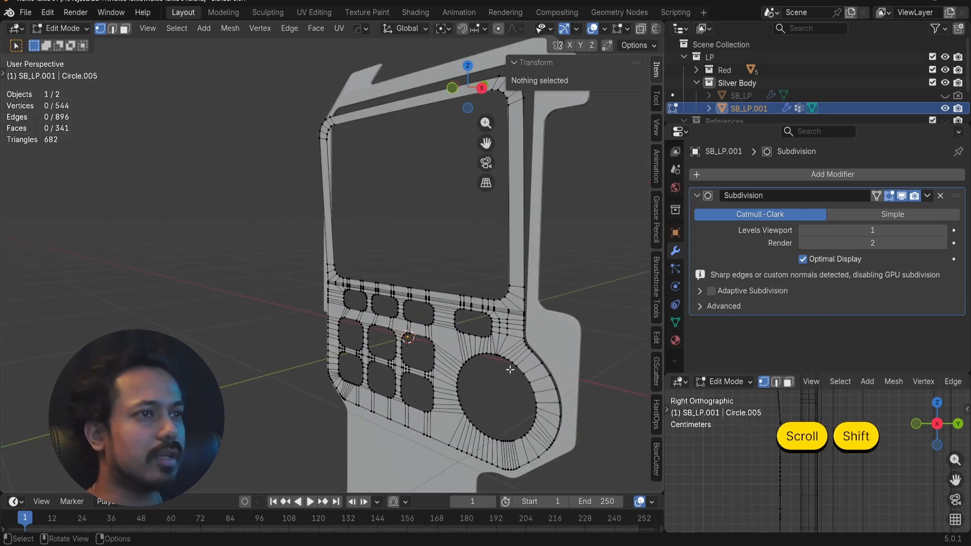
pyautogui.keyDown('shift'); pyautogui.moveTo(510, 369); pyautogui.dragTo(475, 328, button='middle'); pyautogui.keyUp('shift')
pyautogui.press('KP_1')
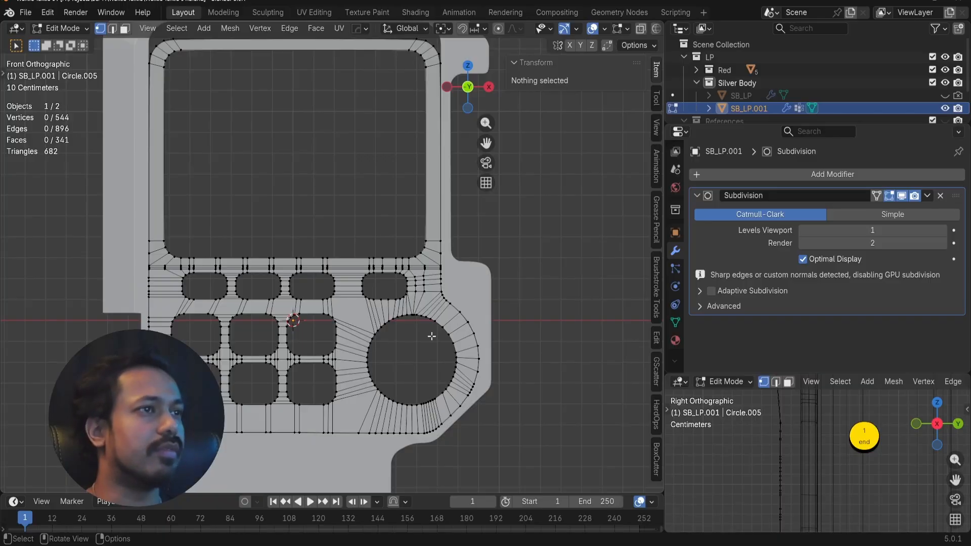
pyautogui.scroll(4, 431, 337)
pyautogui.keyDown('shift'); pyautogui.moveTo(502, 406); pyautogui.dragTo(408, 272, button='middle'); pyautogui.keyUp('shift')
pyautogui.scroll(1, 408, 272)
pyautogui.scroll(-3, 419, 253)
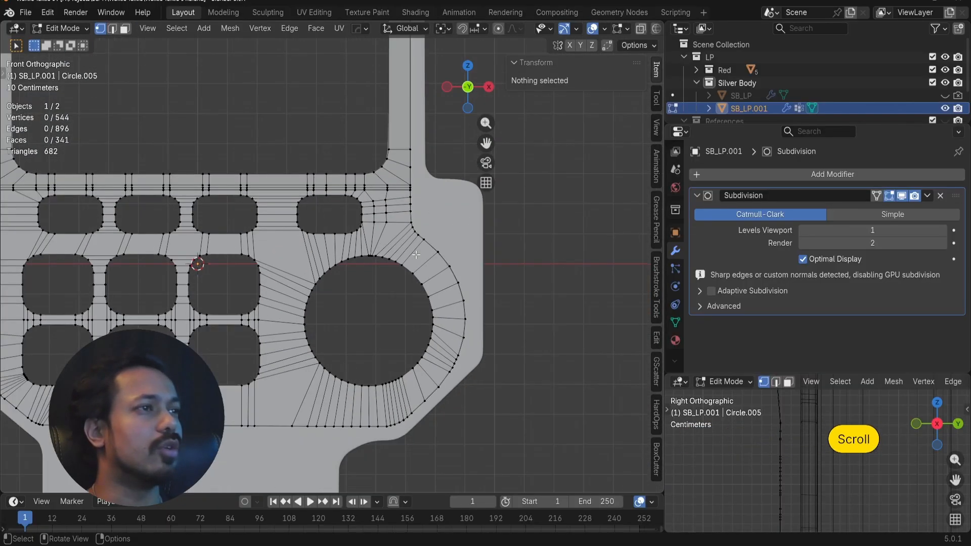
pyautogui.scroll(-1, 218, 347)
pyautogui.keyDown('shift'); pyautogui.moveTo(218, 347); pyautogui.dragTo(470, 297, button='middle'); pyautogui.keyUp('shift')
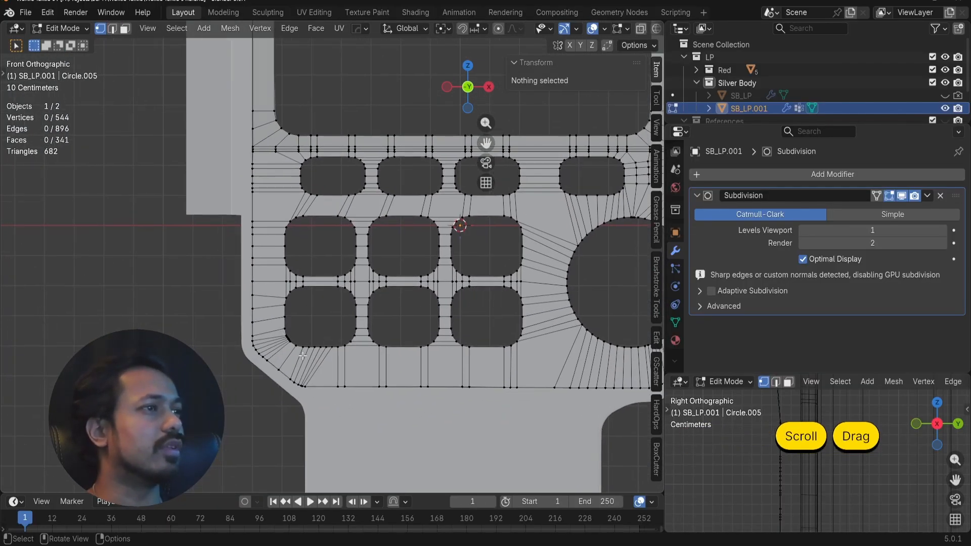
pyautogui.scroll(-2, 326, 304)
pyautogui.keyDown('shift'); pyautogui.moveTo(389, 268); pyautogui.dragTo(347, 362, button='middle'); pyautogui.keyUp('shift')
pyautogui.keyDown('alt'); pyautogui.moveTo(391, 283); pyautogui.dragTo(362, 288); pyautogui.keyUp('alt')
pyautogui.scroll(-3, 438, 236)
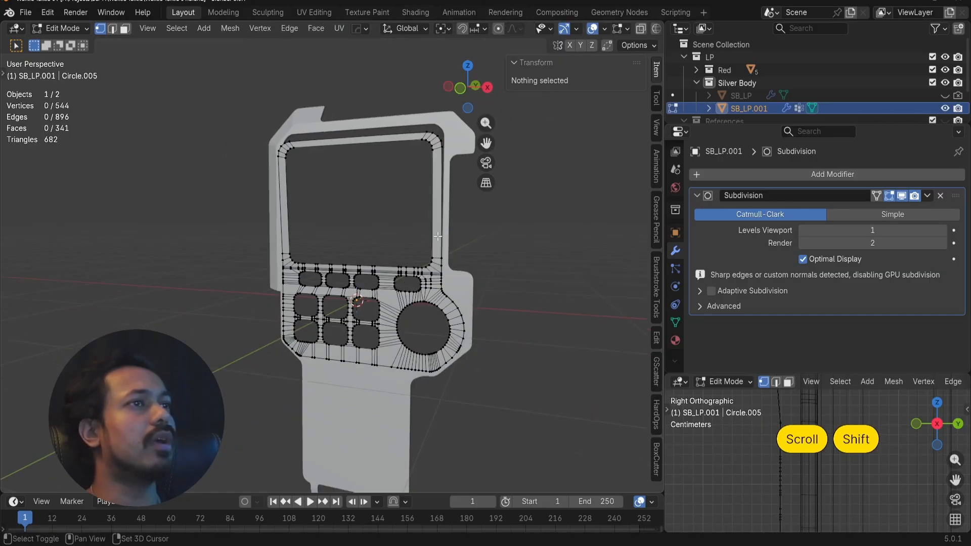
# - Select the outer border loop of the whole front face and extrude it backward along Y by about 0.107 m
pyautogui.keyDown('shift'); pyautogui.moveTo(438, 237); pyautogui.dragTo(415, 278, button='middle'); pyautogui.keyUp('shift')
pyautogui.keyDown('alt'); pyautogui.moveTo(415, 277); pyautogui.dragTo(361, 277); pyautogui.keyUp('alt')
pyautogui.keyDown('alt'); pyautogui.click(401, 237); pyautogui.keyUp('alt')
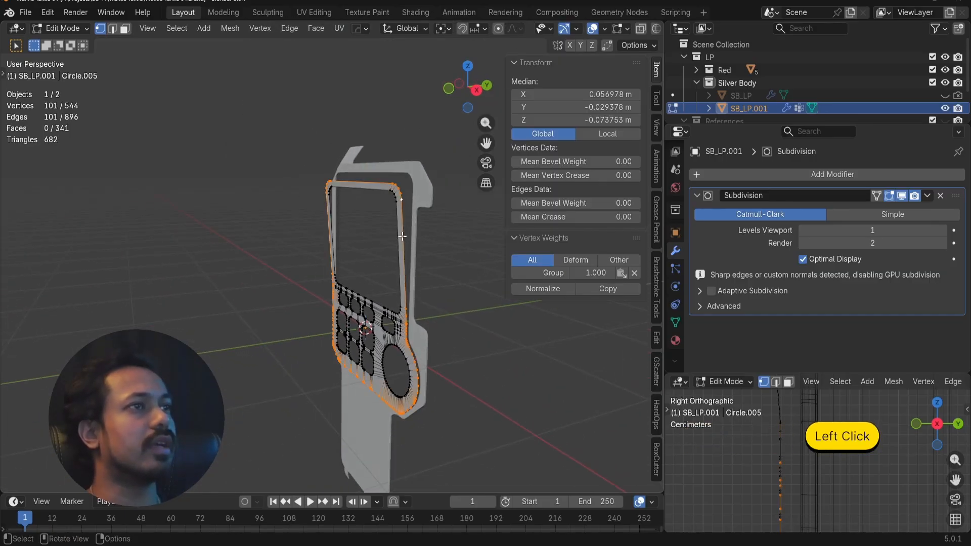
pyautogui.press('e')
pyautogui.press('y')
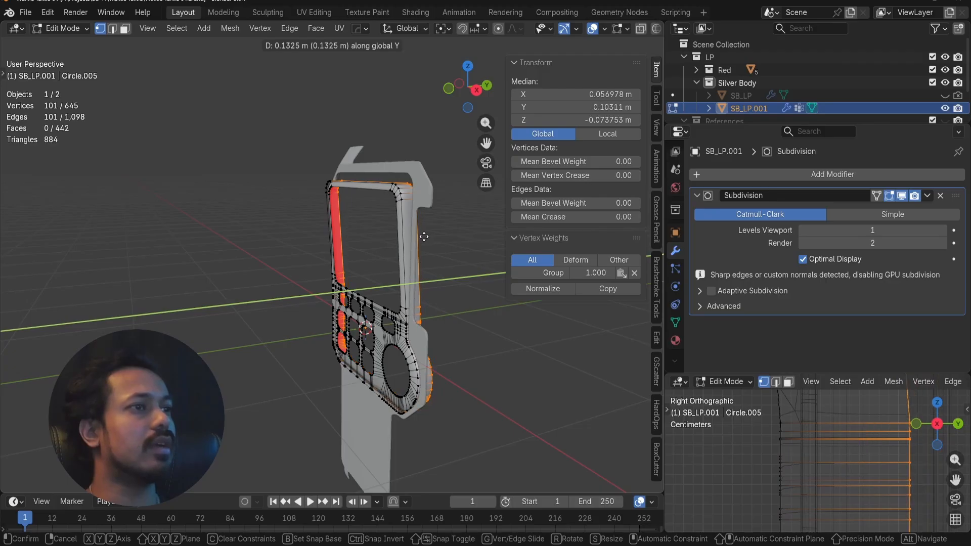
pyautogui.click(421, 236)
# - Select the border vertices across the frame's top, from corner to corner, and raise them about 0.087 m along Z
pyautogui.keyDown('alt'); pyautogui.moveTo(422, 236); pyautogui.dragTo(299, 268, button='middle'); pyautogui.keyUp('alt')
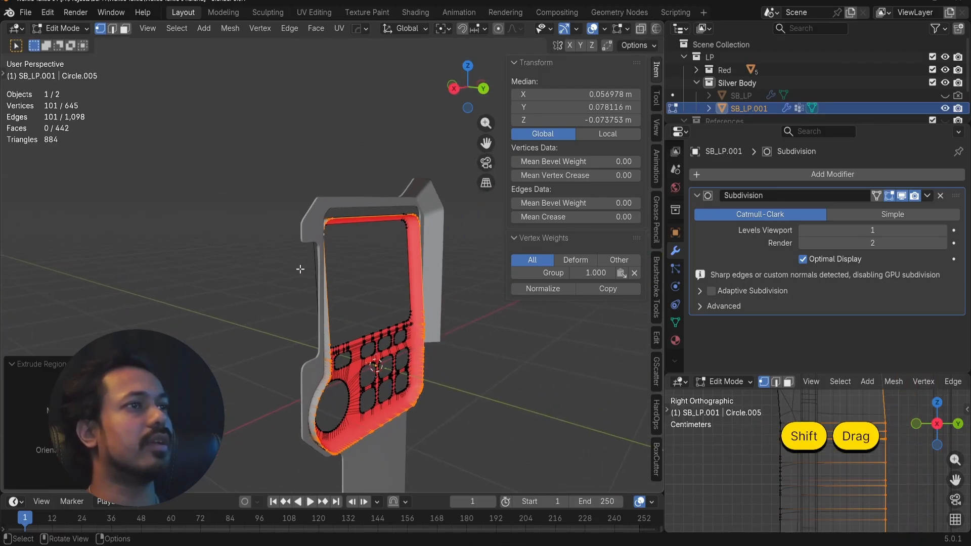
pyautogui.scroll(3, 337, 215)
pyautogui.keyDown('alt'); pyautogui.moveTo(337, 215); pyautogui.dragTo(275, 227, button='middle'); pyautogui.keyUp('alt')
pyautogui.click(322, 233)
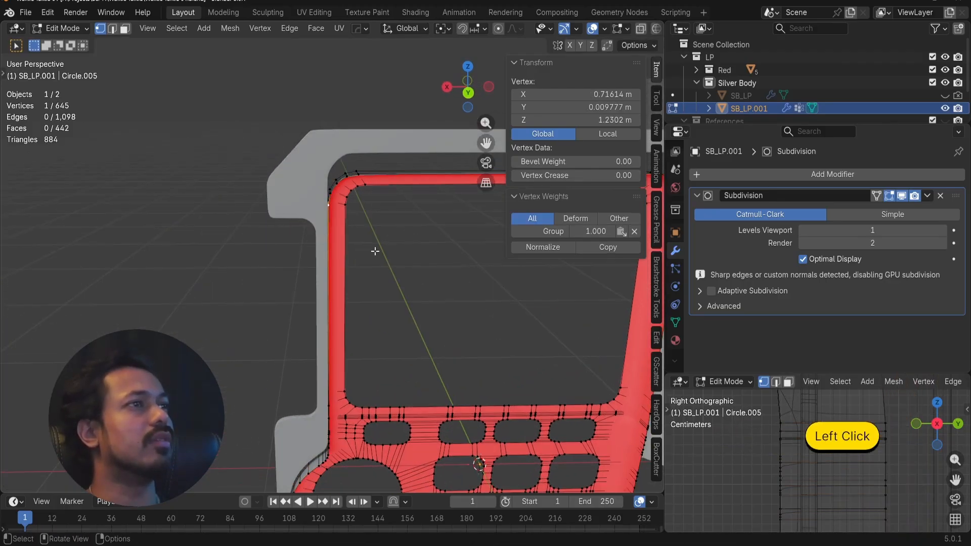
pyautogui.keyDown('shift'); pyautogui.moveTo(372, 250); pyautogui.dragTo(119, 192, button='middle'); pyautogui.keyUp('shift')
pyautogui.keyDown('ctrl'); pyautogui.click(479, 210); pyautogui.keyUp('ctrl')
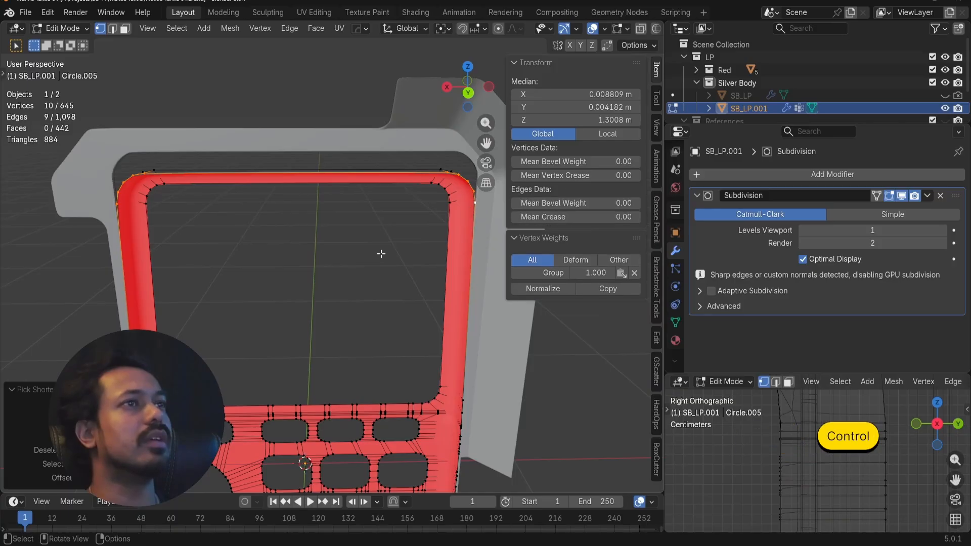
pyautogui.keyDown('alt'); pyautogui.moveTo(479, 210); pyautogui.dragTo(368, 240, button='middle'); pyautogui.keyUp('alt')
pyautogui.press('g')
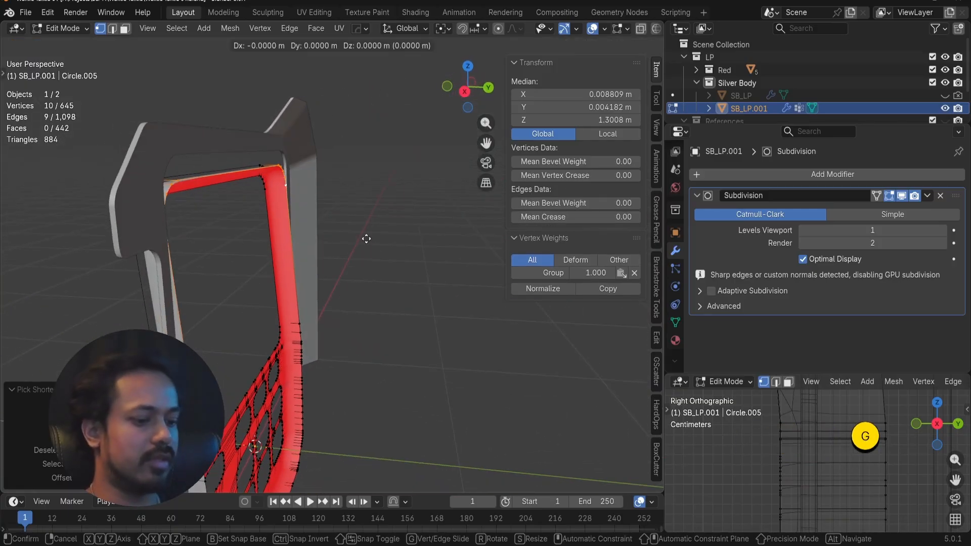
pyautogui.press('z')
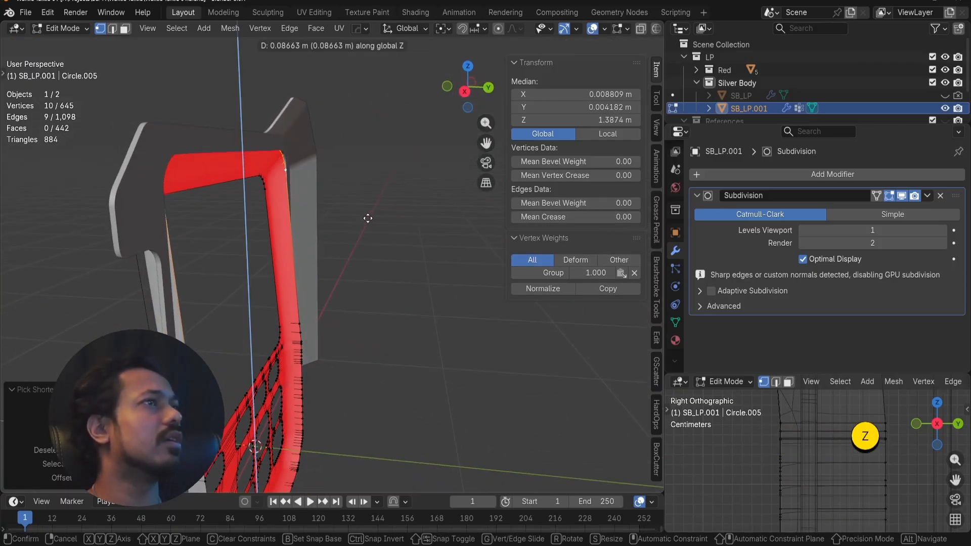
pyautogui.click(368, 218)
# - Move the selected top border vertices backward along Y by about 0.018 m
pyautogui.press('g')
pyautogui.press('y')
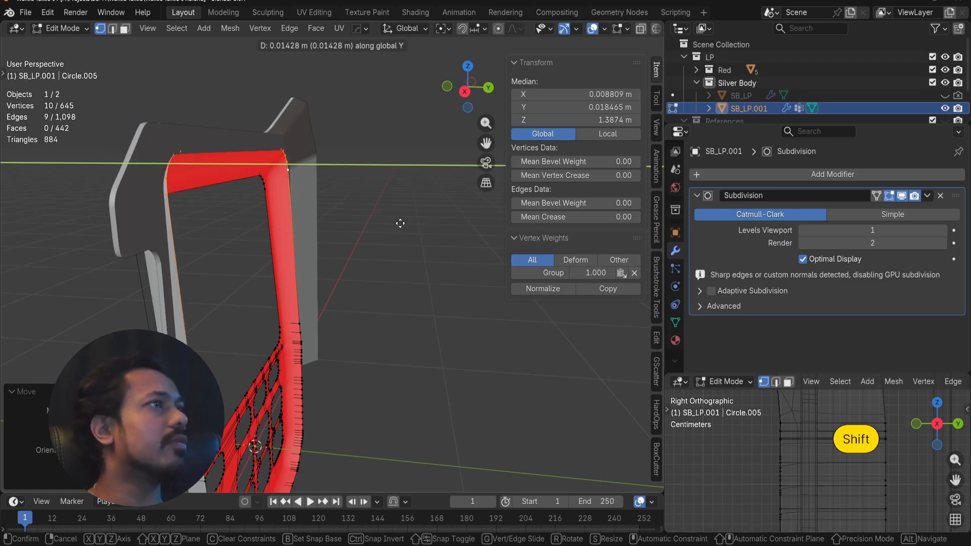
pyautogui.click(408, 223)
# - Add a centred loop cut running around the extruded outer side wall
pyautogui.keyDown('alt'); pyautogui.moveTo(136, 228); pyautogui.dragTo(270, 296, button='middle'); pyautogui.keyUp('alt')
pyautogui.keyDown('alt'); pyautogui.moveTo(270, 295); pyautogui.dragTo(262, 263); pyautogui.keyUp('alt')
pyautogui.keyDown('shift'); pyautogui.moveTo(262, 263); pyautogui.dragTo(306, 323, button='middle'); pyautogui.keyUp('shift')
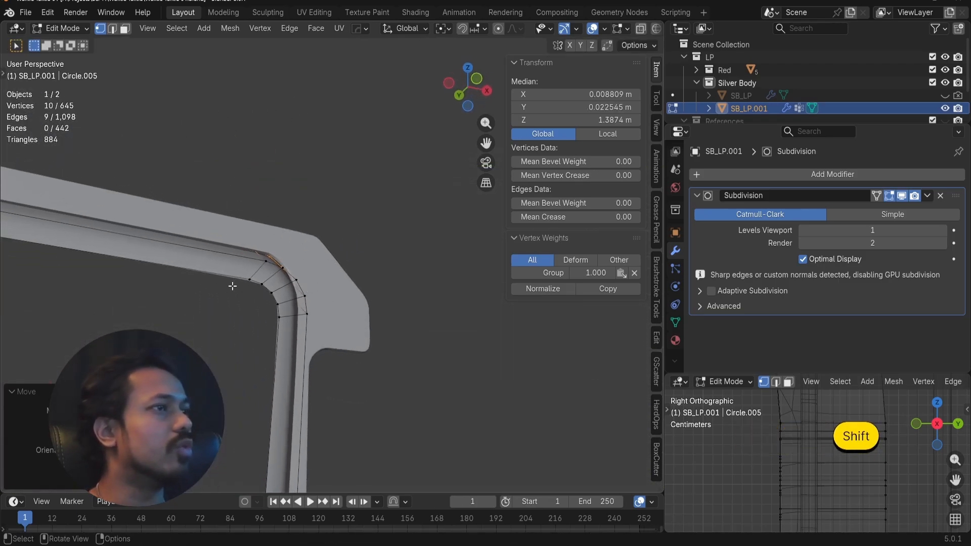
pyautogui.scroll(4, 238, 287)
pyautogui.keyDown('alt'); pyautogui.moveTo(240, 290); pyautogui.dragTo(157, 300); pyautogui.keyUp('alt')
pyautogui.scroll(-5, 158, 300)
pyautogui.keyDown('alt'); pyautogui.moveTo(269, 302); pyautogui.dragTo(227, 392); pyautogui.keyUp('alt')
pyautogui.scroll(-5, 227, 392)
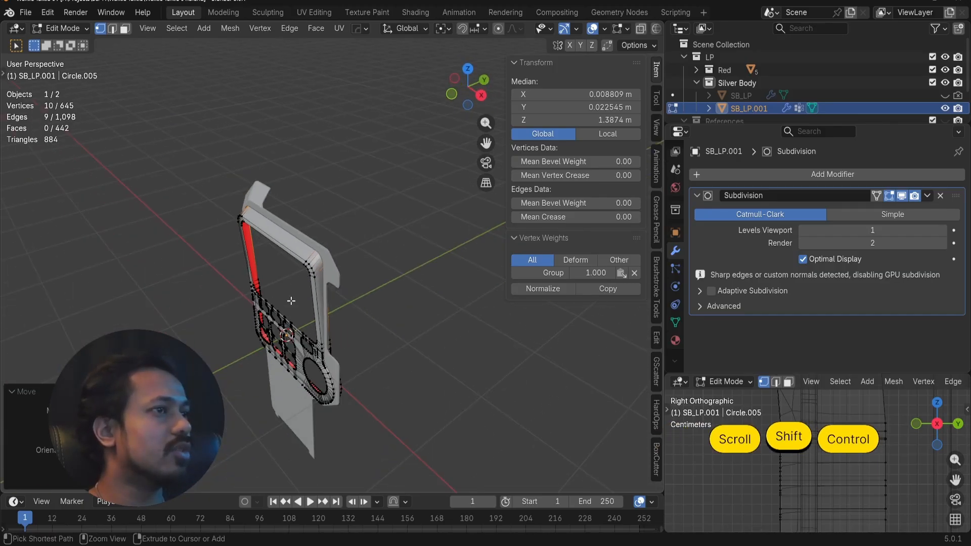
pyautogui.hotkey('ctrl', 'r')
pyautogui.click(312, 259)
pyautogui.rightClick(312, 259)
# - Add a second loop cut around the side wall and slide it close to the front edge
pyautogui.scroll(4, 283, 258)
pyautogui.keyDown('shift'); pyautogui.moveTo(279, 256); pyautogui.dragTo(345, 251, button='middle'); pyautogui.keyUp('shift')
pyautogui.scroll(3, 345, 252)
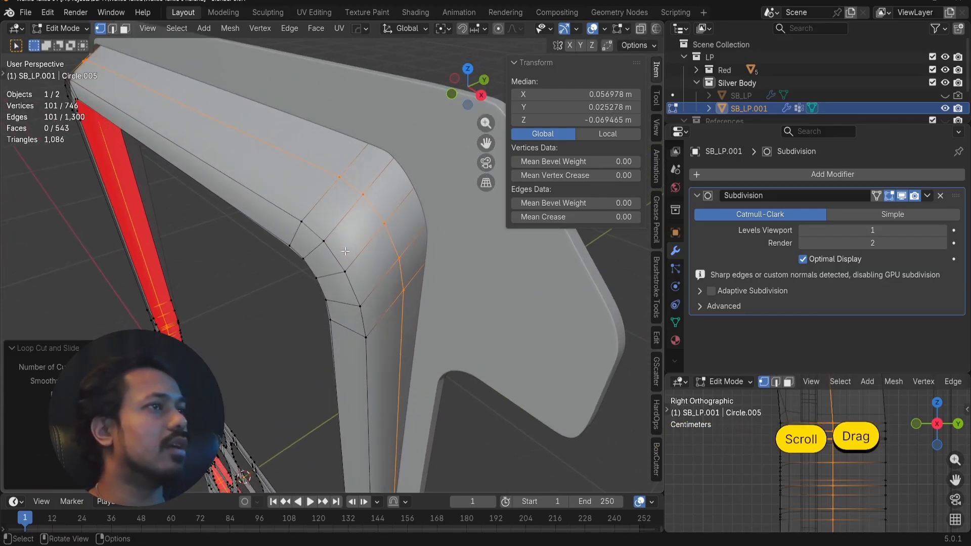
pyautogui.hotkey('ctrl', 'r')
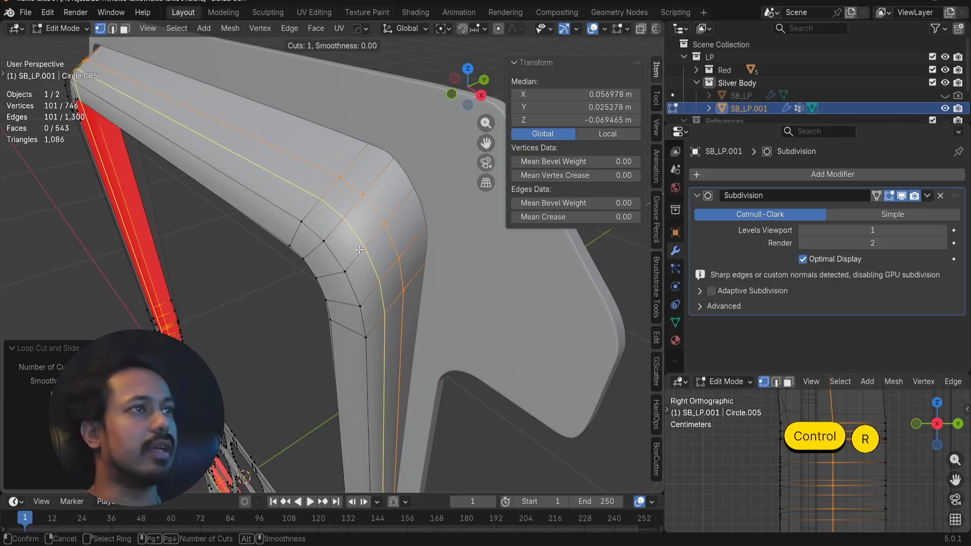
pyautogui.click(349, 258)
pyautogui.click(332, 263)
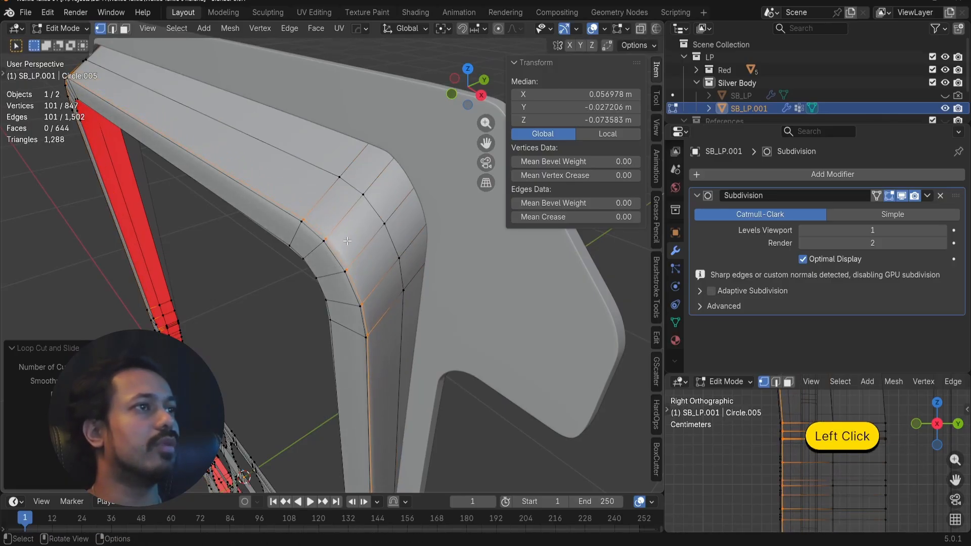
# - Examine the smoothed body in Object Mode around the frame's lower corner, and resume mesh editing
pyautogui.scroll(-5, 326, 259)
pyautogui.press('Tab')
pyautogui.press('a')
pyautogui.moveTo(320, 298); pyautogui.dragTo(369, 258, button='middle')
pyautogui.keyDown('shift'); pyautogui.moveTo(345, 347); pyautogui.dragTo(479, 286, button='middle'); pyautogui.keyUp('shift')
pyautogui.scroll(4, 316, 328)
pyautogui.keyDown('alt'); pyautogui.moveTo(261, 342); pyautogui.dragTo(214, 345); pyautogui.keyUp('alt')
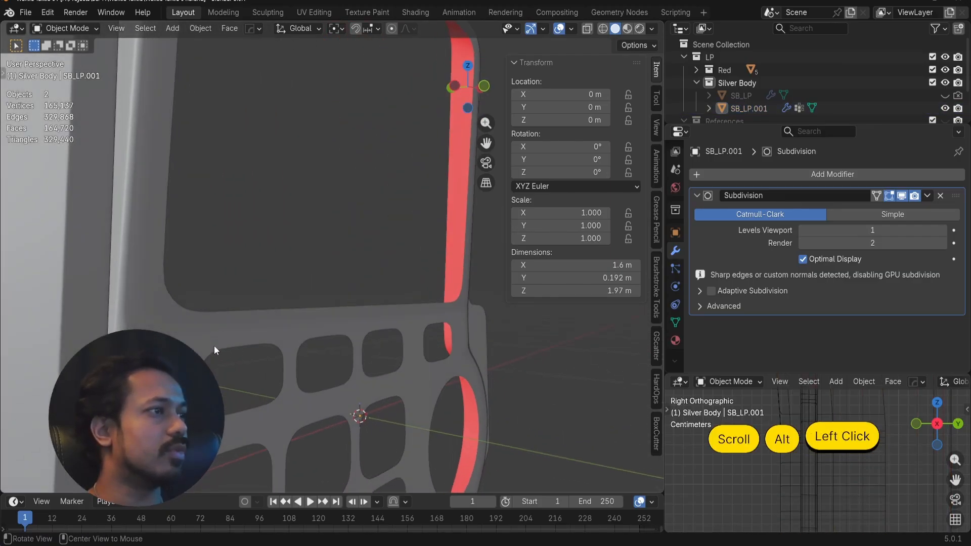
pyautogui.scroll(-4, 213, 345)
pyautogui.keyDown('shift'); pyautogui.moveTo(213, 344); pyautogui.dragTo(317, 306, button='middle'); pyautogui.keyUp('shift')
pyautogui.scroll(5, 317, 306)
pyautogui.press('Tab')
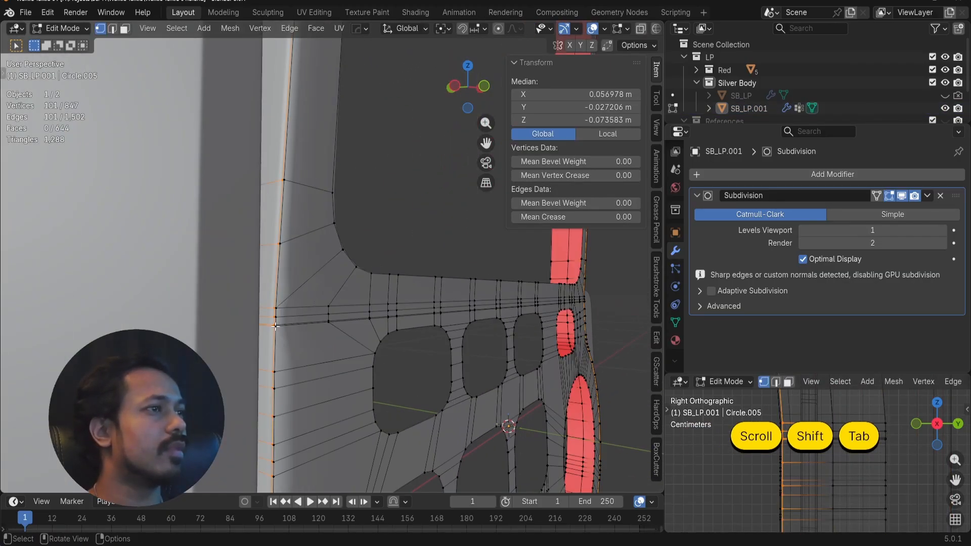
pyautogui.hotkey('ctrl', 'r')
pyautogui.click(274, 344)
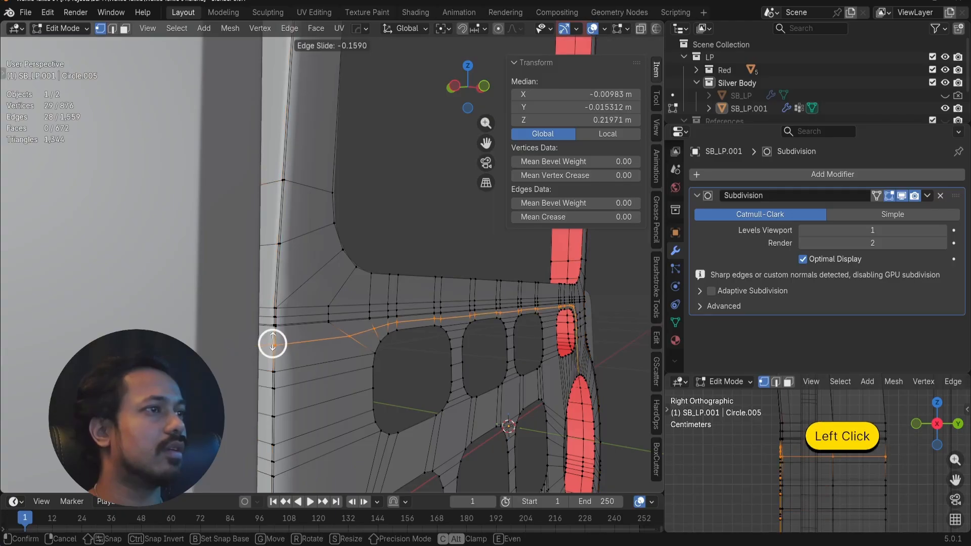
pyautogui.rightClick(275, 338)
pyautogui.hotkey('ctrl', 'z')
pyautogui.scroll(-2, 379, 338)
pyautogui.hotkey('alt', 'a')
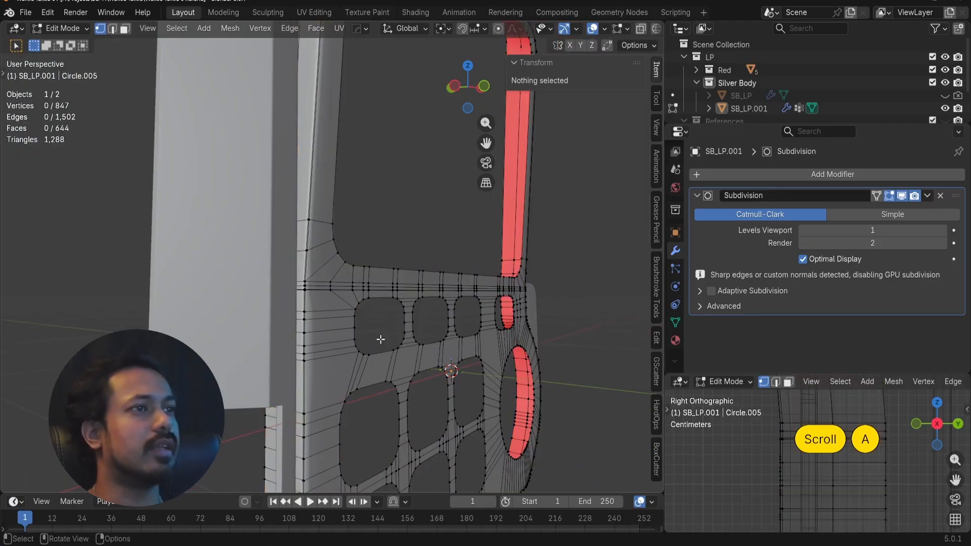
pyautogui.keyDown('alt'); pyautogui.moveTo(381, 339); pyautogui.dragTo(419, 315); pyautogui.keyUp('alt')
pyautogui.moveTo(420, 314); pyautogui.dragTo(384, 310, button='middle')
pyautogui.scroll(5, 380, 304)
pyautogui.keyDown('shift'); pyautogui.moveTo(553, 347); pyautogui.dragTo(383, 307, button='middle'); pyautogui.keyUp('shift')
pyautogui.scroll(-1, 383, 307)
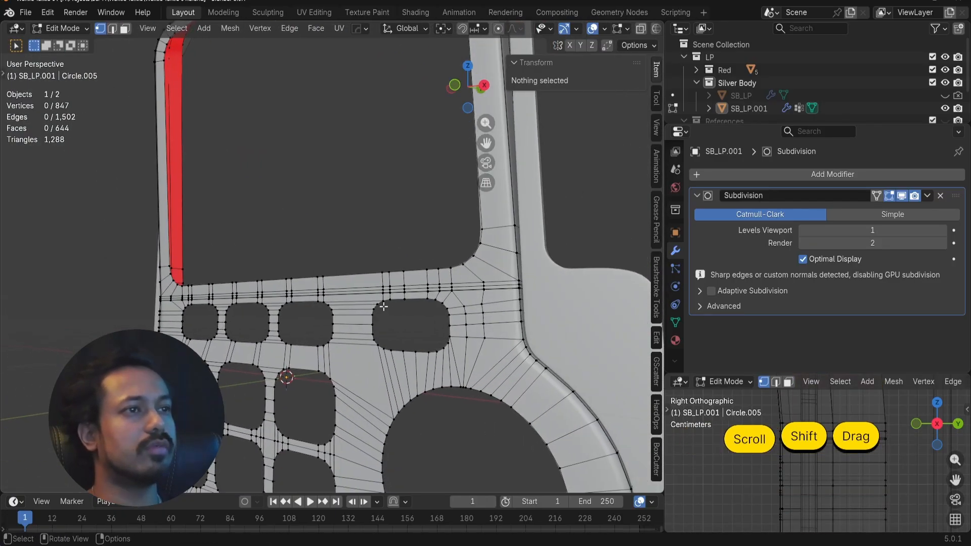
pyautogui.hotkey('ctrl', 'r')
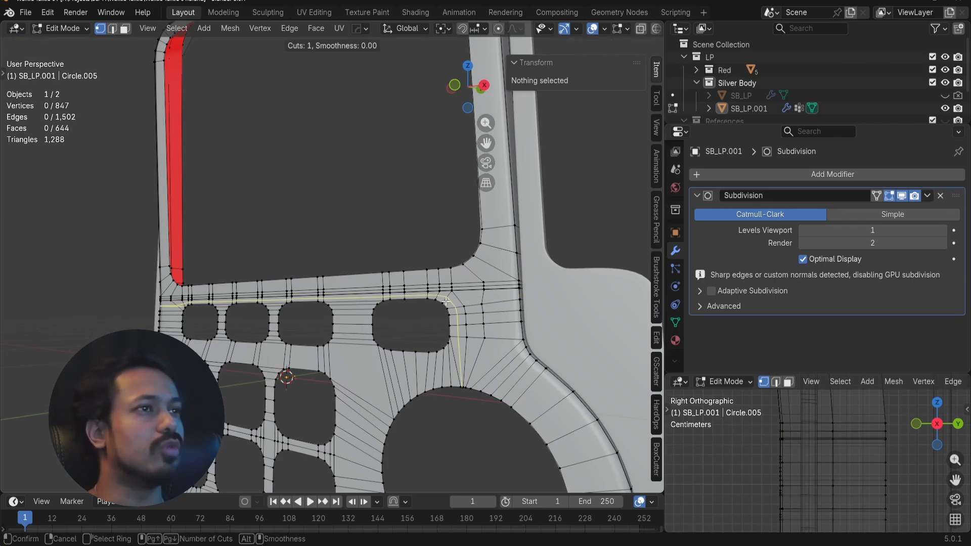
pyautogui.rightClick(506, 287)
# - Select the horizontal edge loop just above the small button holes and move it down along Z by about 0.009 m
pyautogui.scroll(3, 506, 288)
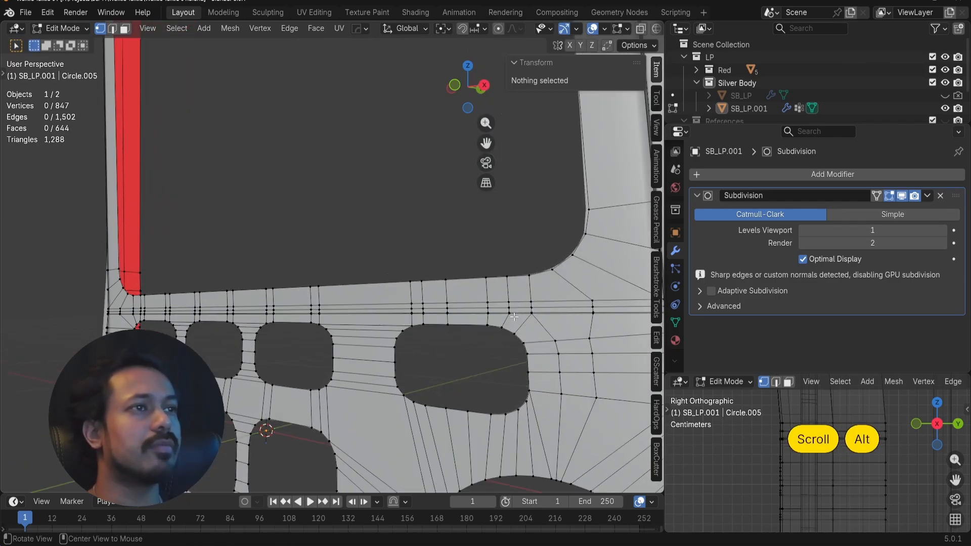
pyautogui.keyDown('alt'); pyautogui.moveTo(505, 289); pyautogui.dragTo(405, 304); pyautogui.keyUp('alt')
pyautogui.keyDown('shift'); pyautogui.moveTo(405, 303); pyautogui.dragTo(459, 311, button='middle'); pyautogui.keyUp('shift')
pyautogui.scroll(2, 459, 311)
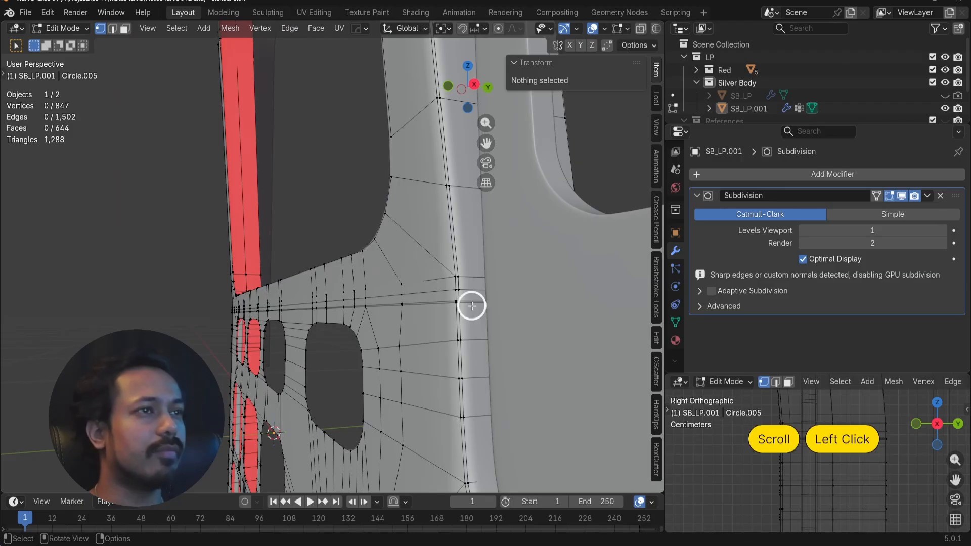
pyautogui.doubleClick(472, 306)
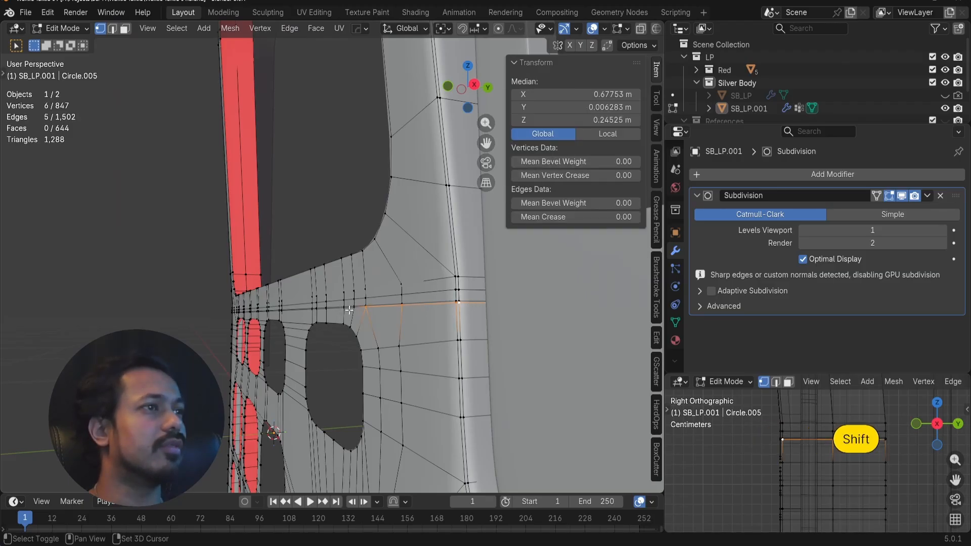
pyautogui.press('g')
pyautogui.press('z')
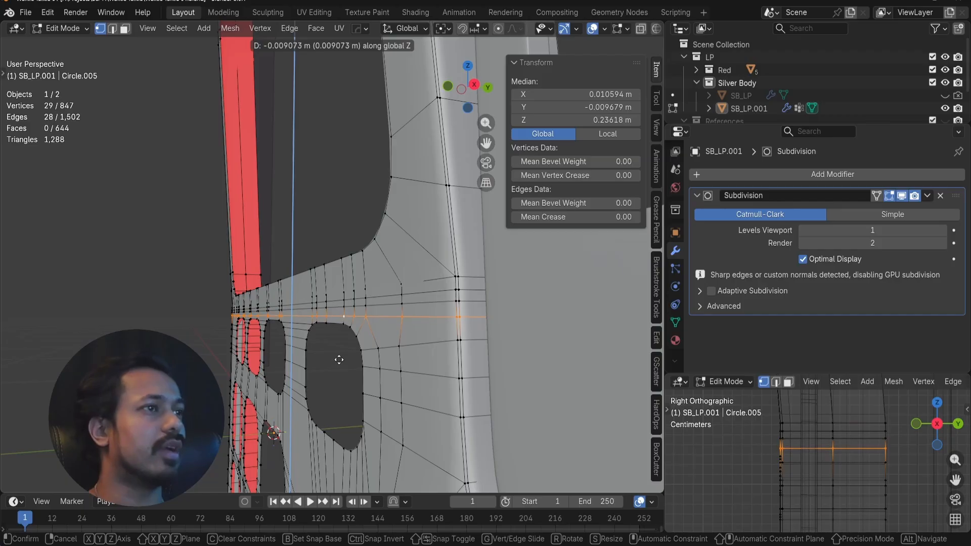
pyautogui.click(338, 359)
pyautogui.scroll(2, 350, 326)
# - Examine the smoothed body in Object Mode around the button panel and the screen frame
pyautogui.press('Tab')
pyautogui.scroll(3, 365, 305)
pyautogui.keyDown('alt'); pyautogui.moveTo(366, 305); pyautogui.dragTo(470, 303, button='middle'); pyautogui.keyUp('alt')
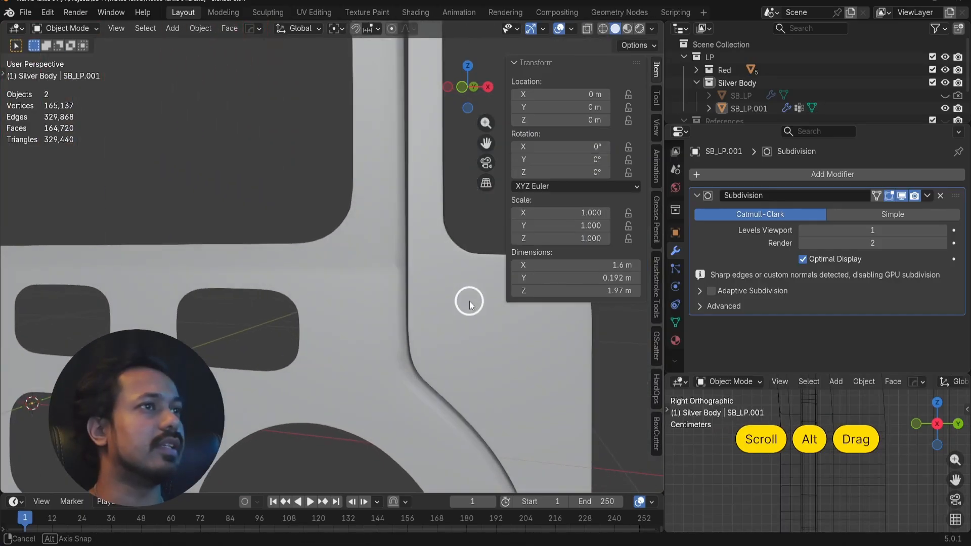
pyautogui.press('Tab')
pyautogui.keyDown('alt'); pyautogui.click(393, 238); pyautogui.keyUp('alt')
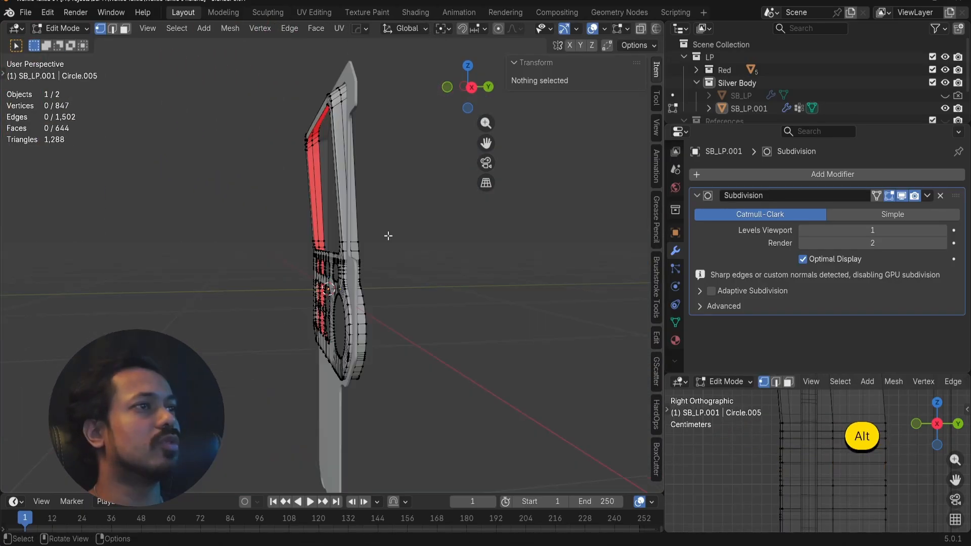
pyautogui.hotkey('alt', 'a')
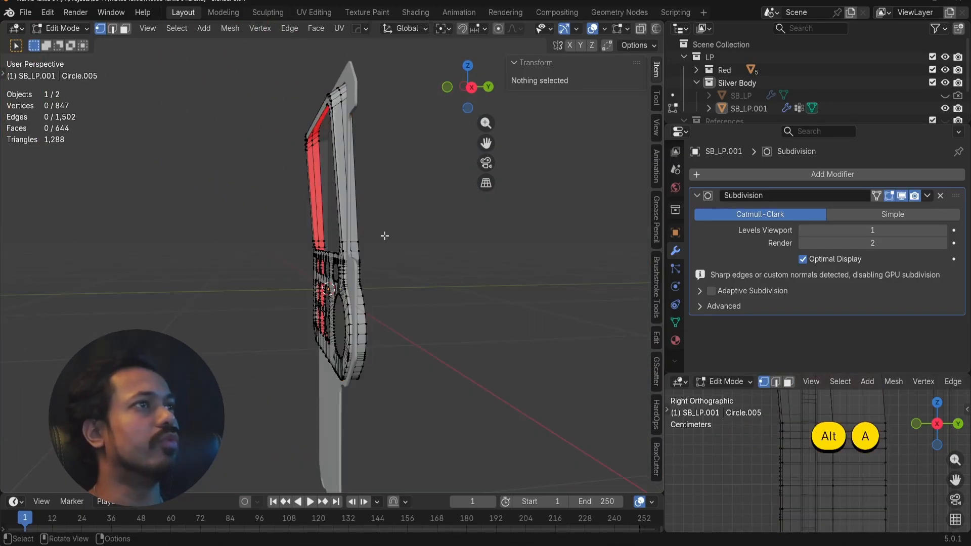
pyautogui.keyDown('alt'); pyautogui.moveTo(334, 243); pyautogui.dragTo(466, 251); pyautogui.keyUp('alt')
pyautogui.scroll(-3, 442, 240)
pyautogui.keyDown('shift'); pyautogui.moveTo(322, 251); pyautogui.dragTo(376, 259, button='middle'); pyautogui.keyUp('shift')
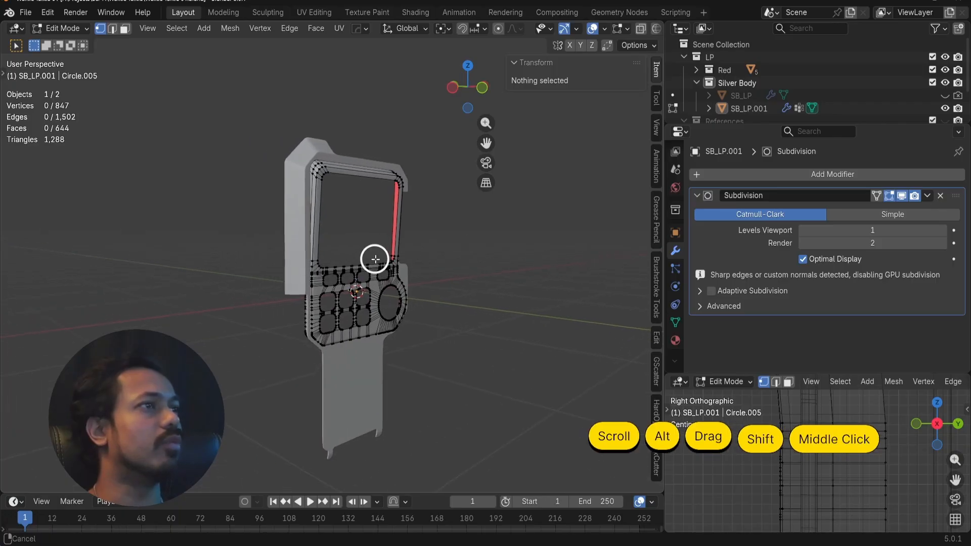
pyautogui.press('Tab')
pyautogui.press('a')
pyautogui.press('a')
pyautogui.scroll(5, 375, 259)
pyautogui.keyDown('alt'); pyautogui.moveTo(404, 315); pyautogui.dragTo(345, 298); pyautogui.keyUp('alt')
pyautogui.scroll(-2, 345, 297)
pyautogui.keyDown('shift'); pyautogui.moveTo(373, 302); pyautogui.dragTo(319, 314, button='middle'); pyautogui.keyUp('shift')
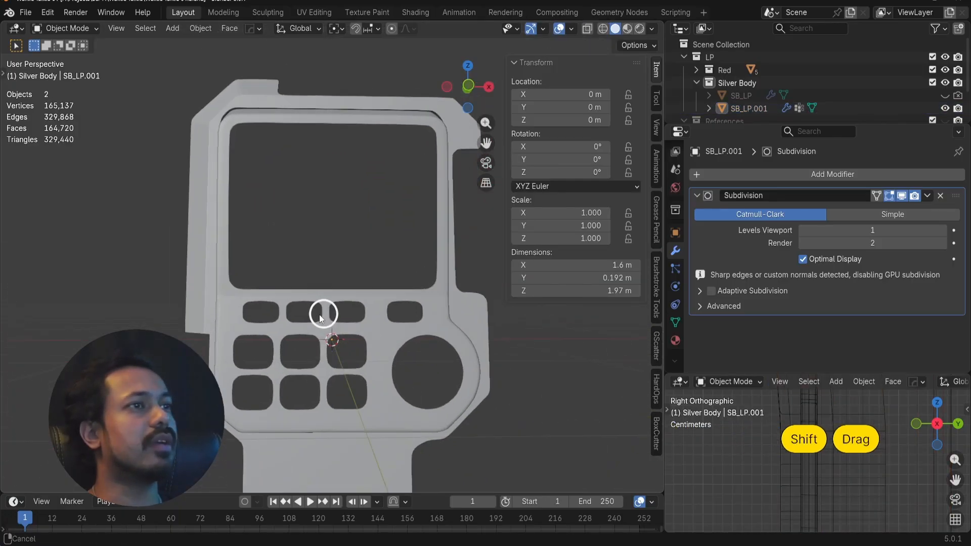
pyautogui.keyDown('alt'); pyautogui.moveTo(320, 315); pyautogui.dragTo(332, 318); pyautogui.keyUp('alt')
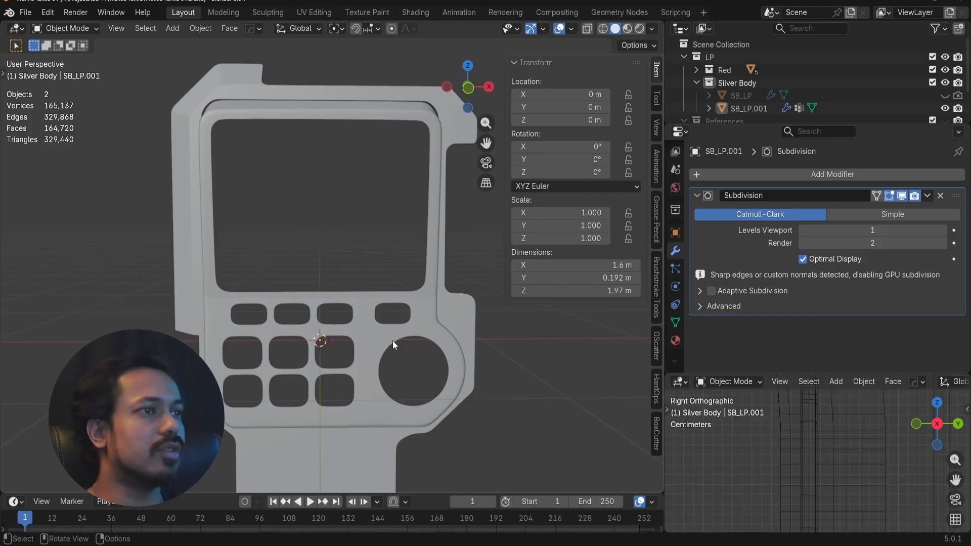
# - Extrude the border of the large round hole in place and scale the new edge ring slightly inward
pyautogui.keyDown('shift'); pyautogui.moveTo(392, 341); pyautogui.dragTo(341, 229, button='middle'); pyautogui.keyUp('shift')
pyautogui.scroll(2, 434, 302)
pyautogui.keyDown('alt'); pyautogui.moveTo(434, 302); pyautogui.dragTo(354, 285); pyautogui.keyUp('alt')
pyautogui.press('Tab')
pyautogui.scroll(3, 476, 311)
pyautogui.doubleClick(493, 291)
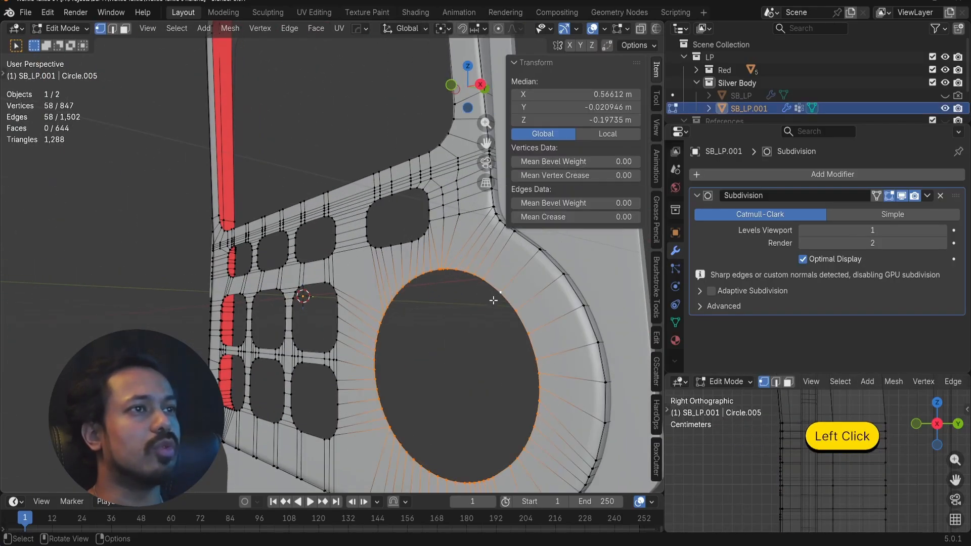
pyautogui.keyDown('shift'); pyautogui.moveTo(493, 300); pyautogui.dragTo(365, 291, button='middle'); pyautogui.keyUp('shift')
pyautogui.press('e')
pyautogui.rightClick(386, 308)
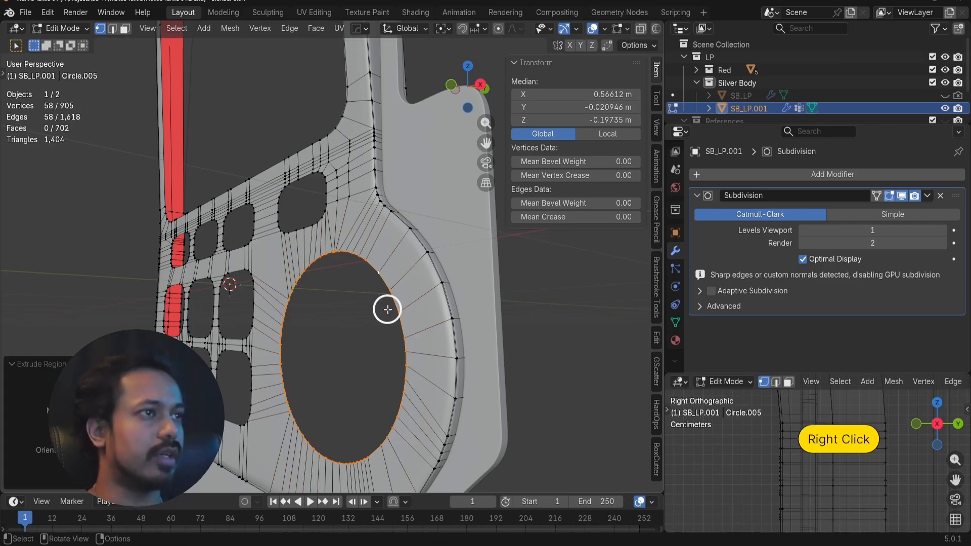
pyautogui.press('s')
pyautogui.click(428, 301)
# - Move the round hole's extruded edge ring backward along Y by about 0.022 m and check the smoothed inner wall
pyautogui.press('g')
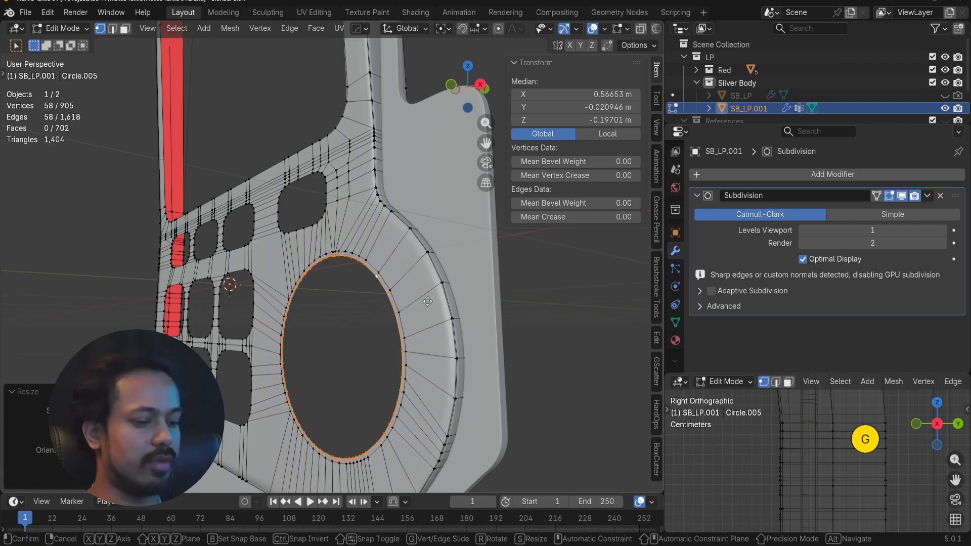
pyautogui.press('y')
pyautogui.click(436, 299)
pyautogui.press('Tab')
pyautogui.press('a')
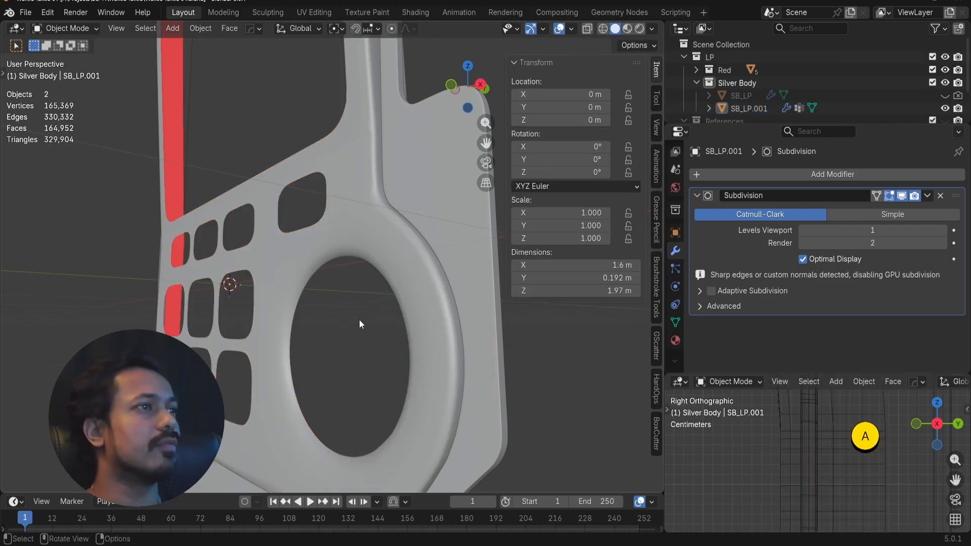
pyautogui.keyDown('alt'); pyautogui.moveTo(360, 325); pyautogui.dragTo(485, 310, button='middle'); pyautogui.keyUp('alt')
pyautogui.keyDown('alt'); pyautogui.moveTo(485, 309); pyautogui.dragTo(480, 309); pyautogui.keyUp('alt')
pyautogui.scroll(4, 395, 300)
# - Add a loop cut around the round hole's inner wall and slide it close to the front edge
pyautogui.press('Tab')
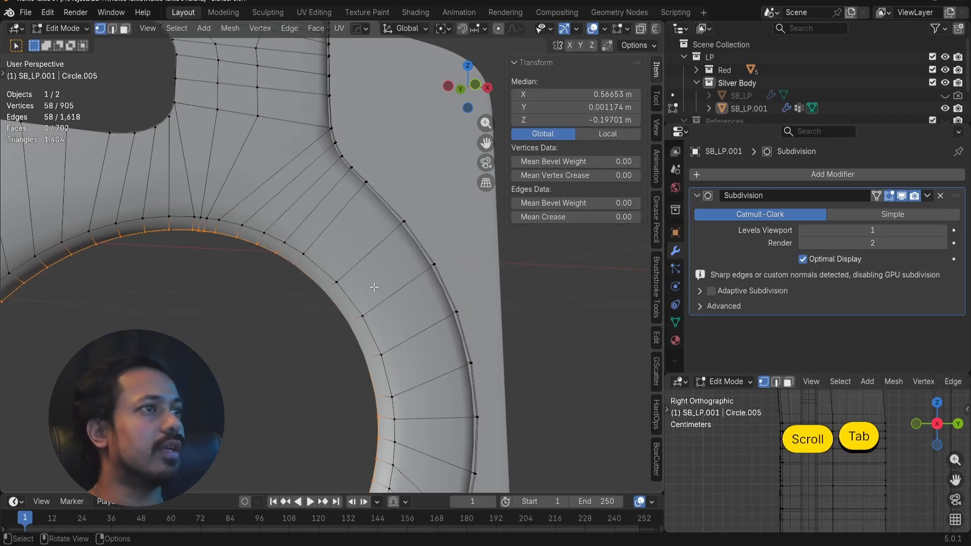
pyautogui.scroll(-5, 373, 287)
pyautogui.scroll(3, 320, 281)
pyautogui.keyDown('alt'); pyautogui.moveTo(321, 281); pyautogui.dragTo(314, 249); pyautogui.keyUp('alt')
pyautogui.scroll(3, 314, 249)
pyautogui.hotkey('ctrl', 'r')
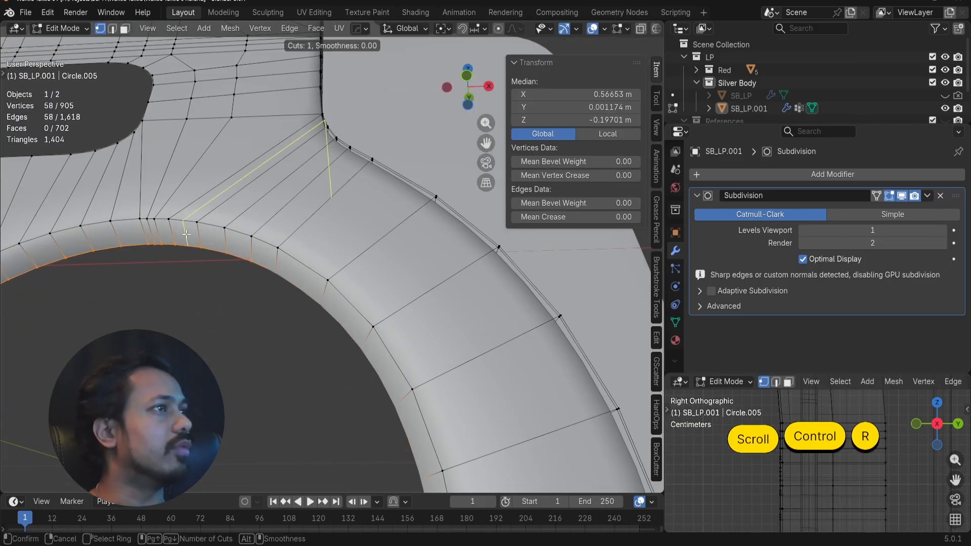
pyautogui.click(164, 231)
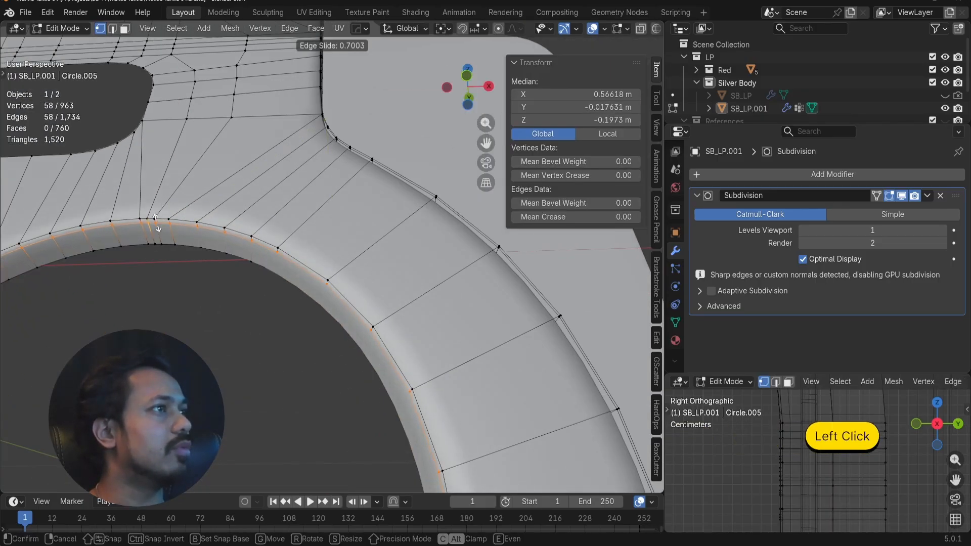
pyautogui.click(157, 223)
# - Examine the smoothed body in Object Mode, from the round hole up to the screen opening
pyautogui.press('Tab')
pyautogui.scroll(-4, 170, 238)
pyautogui.press('a')
pyautogui.press('a')
pyautogui.keyDown('alt'); pyautogui.moveTo(323, 276); pyautogui.dragTo(261, 324); pyautogui.keyUp('alt')
pyautogui.scroll(-4, 284, 277)
pyautogui.scroll(-4, 286, 216)
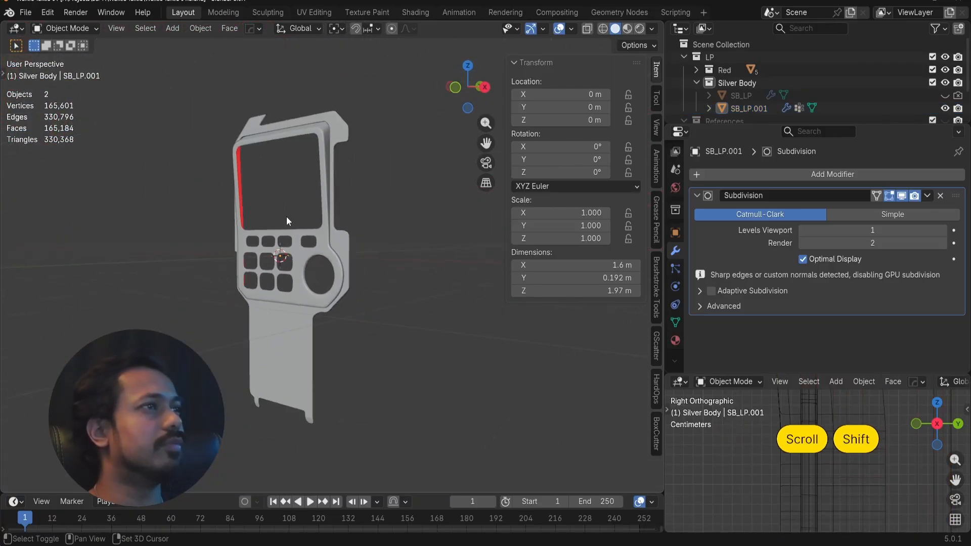
pyautogui.keyDown('shift'); pyautogui.moveTo(287, 216); pyautogui.dragTo(348, 320, button='middle'); pyautogui.keyUp('shift')
pyautogui.scroll(6, 349, 321)
pyautogui.keyDown('alt'); pyautogui.moveTo(427, 234); pyautogui.dragTo(457, 264); pyautogui.keyUp('alt')
pyautogui.scroll(-4, 372, 248)
pyautogui.scroll(-2, 273, 258)
pyautogui.keyDown('shift'); pyautogui.moveTo(240, 254); pyautogui.dragTo(377, 253, button='middle'); pyautogui.keyUp('shift')
pyautogui.keyDown('alt'); pyautogui.moveTo(335, 294); pyautogui.dragTo(265, 285); pyautogui.keyUp('alt')
pyautogui.scroll(4, 259, 286)
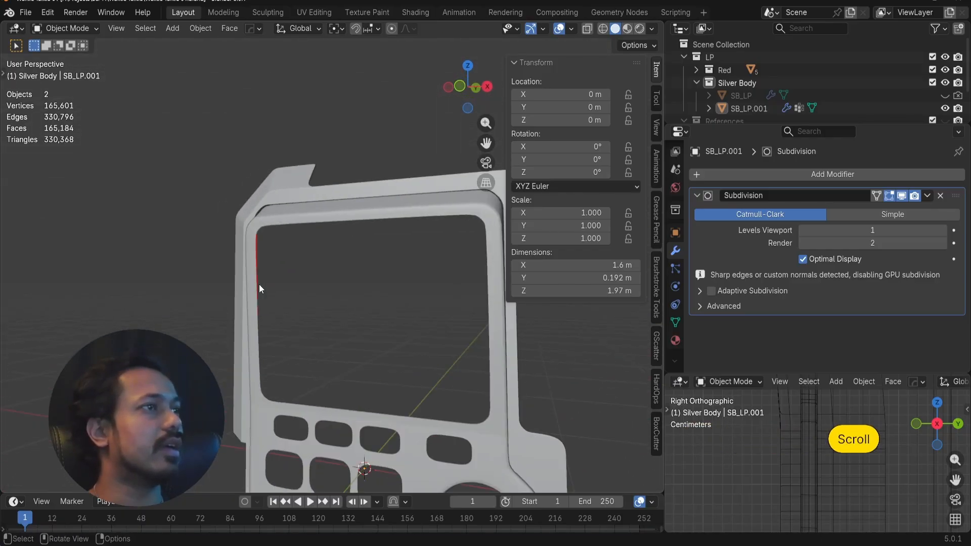
# - Extrude the border of the screen opening in place and scale the new edge ring slightly inward
pyautogui.press('Tab')
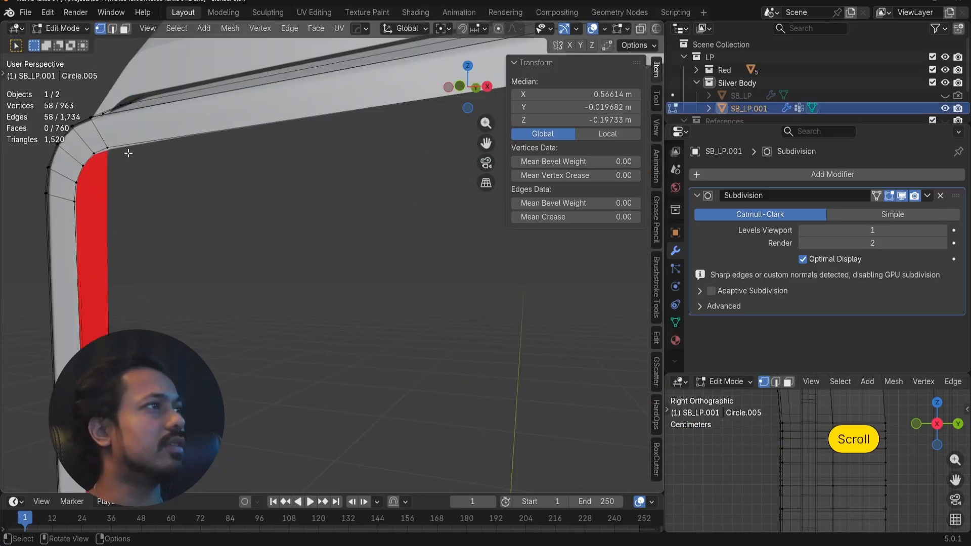
pyautogui.keyDown('alt'); pyautogui.click(128, 151); pyautogui.keyUp('alt')
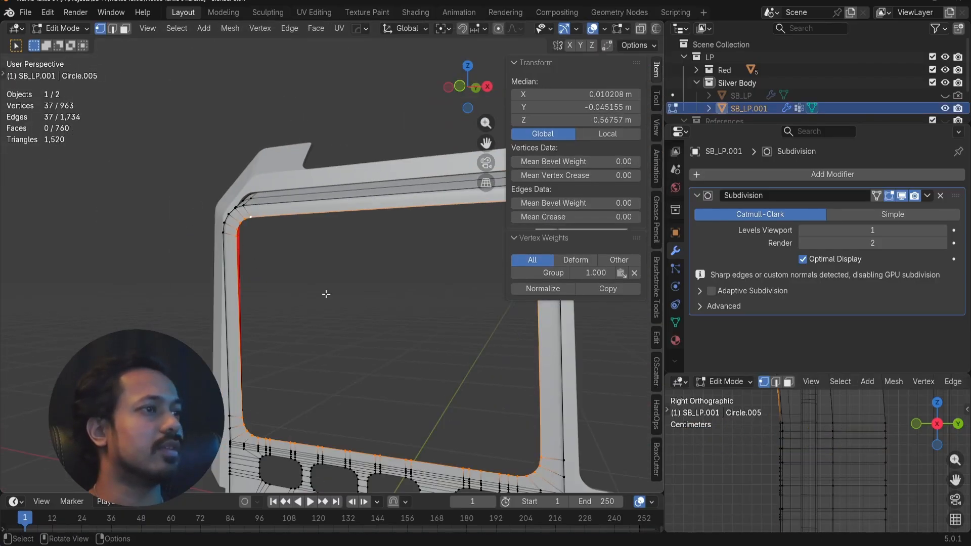
pyautogui.press('e')
pyautogui.rightClick(325, 294)
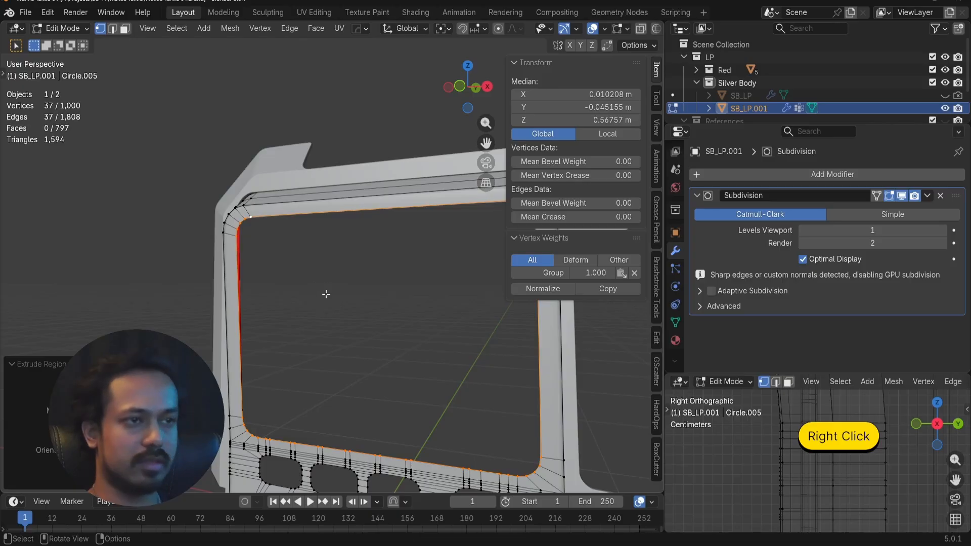
pyautogui.press('s')
pyautogui.rightClick(375, 306)
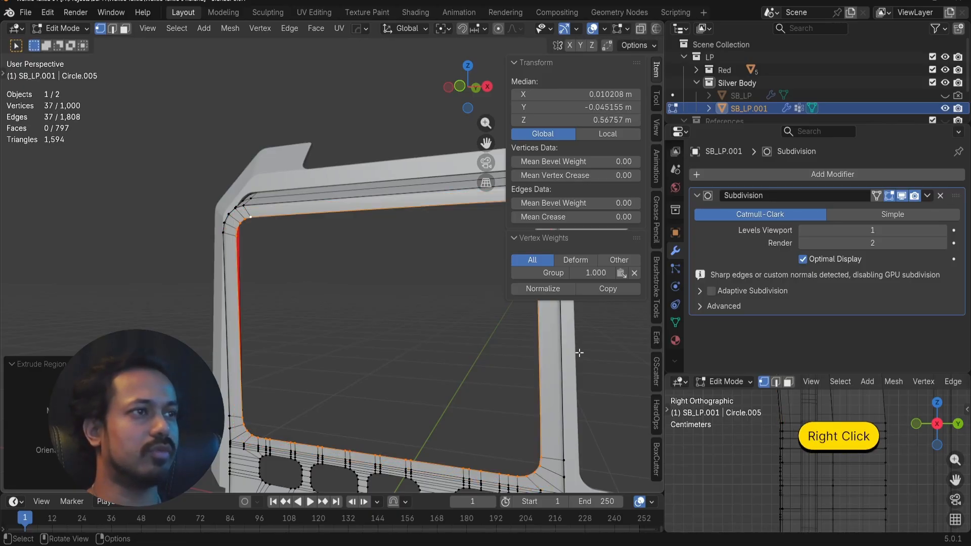
pyautogui.click(568, 358)
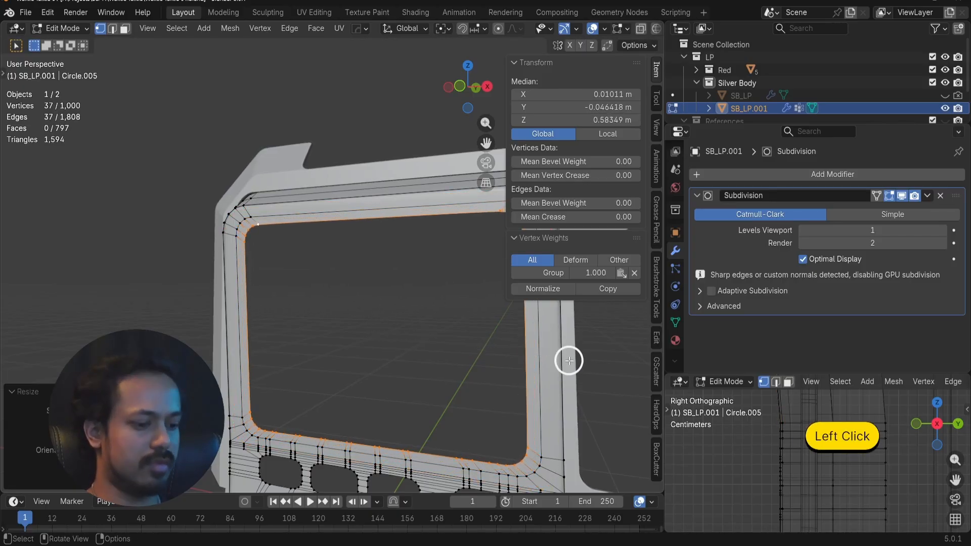
# - Move the screen opening's extruded edge ring backward along Y by about 0.065 m and check it in Object Mode
pyautogui.press('g')
pyautogui.press('y')
pyautogui.click(571, 351)
pyautogui.press('Tab')
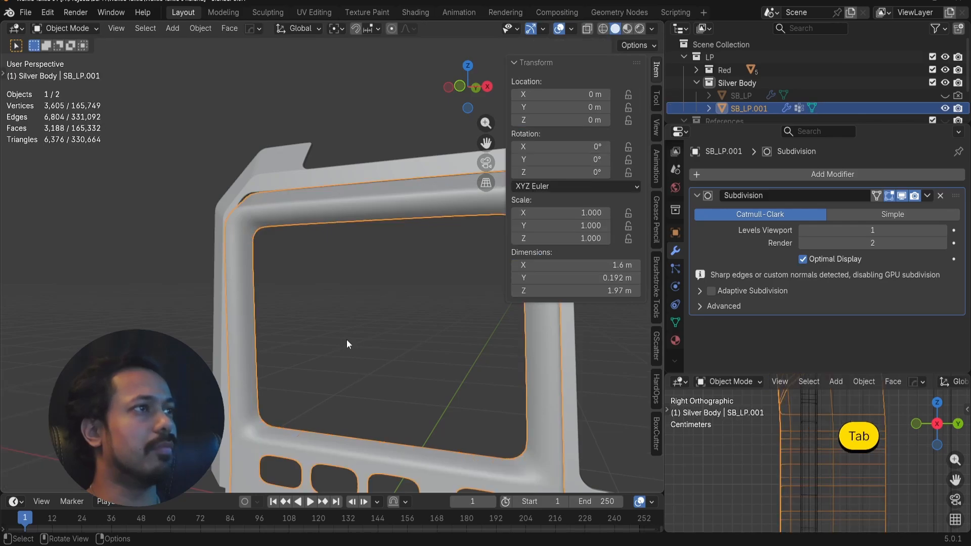
pyautogui.press('a')
pyautogui.press('a')
# - Add a loop cut on the screen opening's inner wall close to the front edge, plus a centred one around the adjoining front rim
pyautogui.press('Tab')
pyautogui.scroll(2, 212, 236)
pyautogui.hotkey('ctrl', 'r')
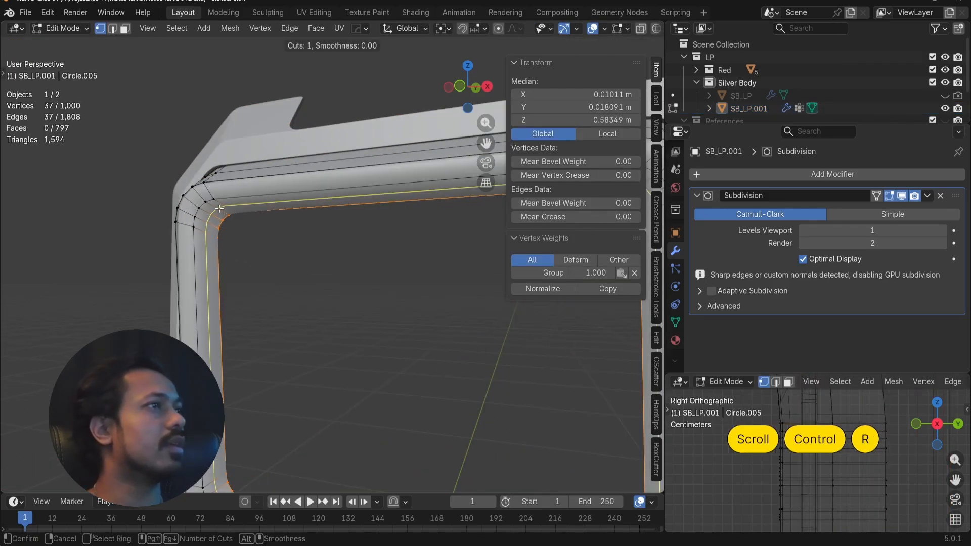
pyautogui.click(213, 208)
pyautogui.click(204, 207)
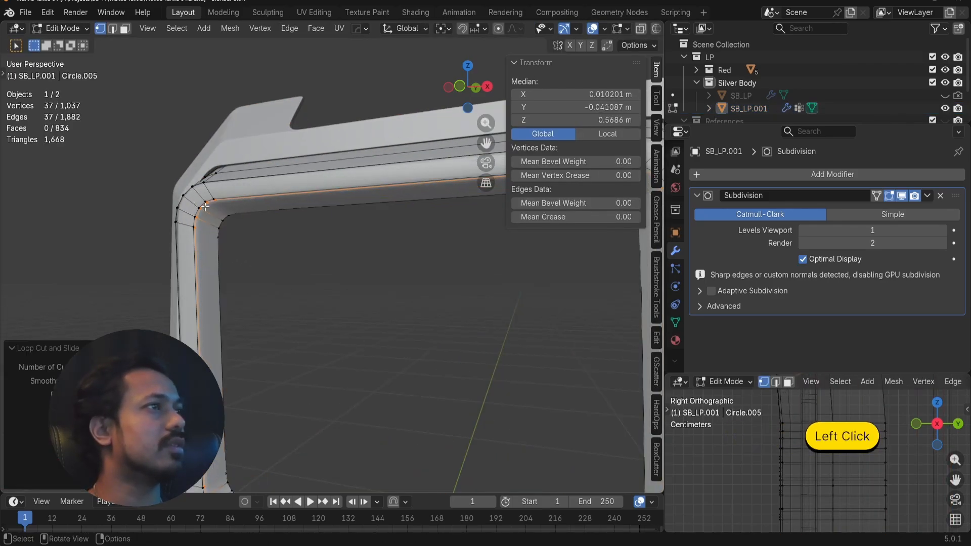
pyautogui.rightClick(205, 198)
pyautogui.press('a')
# - Examine the smoothed screen frame's upper corner in Object Mode
pyautogui.scroll(-4, 219, 230)
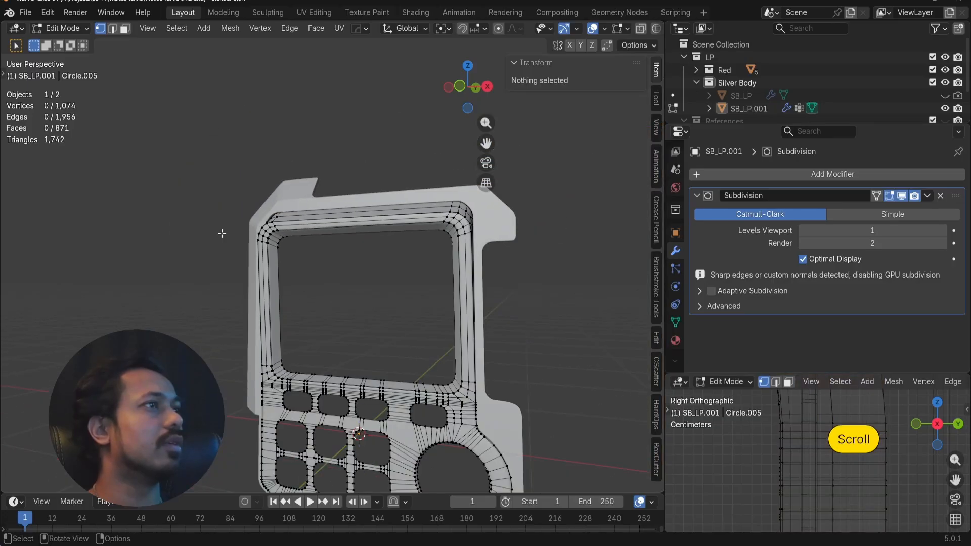
pyautogui.press('Tab')
pyautogui.press('a')
pyautogui.moveTo(413, 290); pyautogui.dragTo(242, 305, button='middle')
pyautogui.scroll(3, 399, 297)
pyautogui.scroll(2, 273, 263)
pyautogui.keyDown('shift'); pyautogui.moveTo(273, 262); pyautogui.dragTo(381, 282, button='middle'); pyautogui.keyUp('shift')
pyautogui.press('Tab')
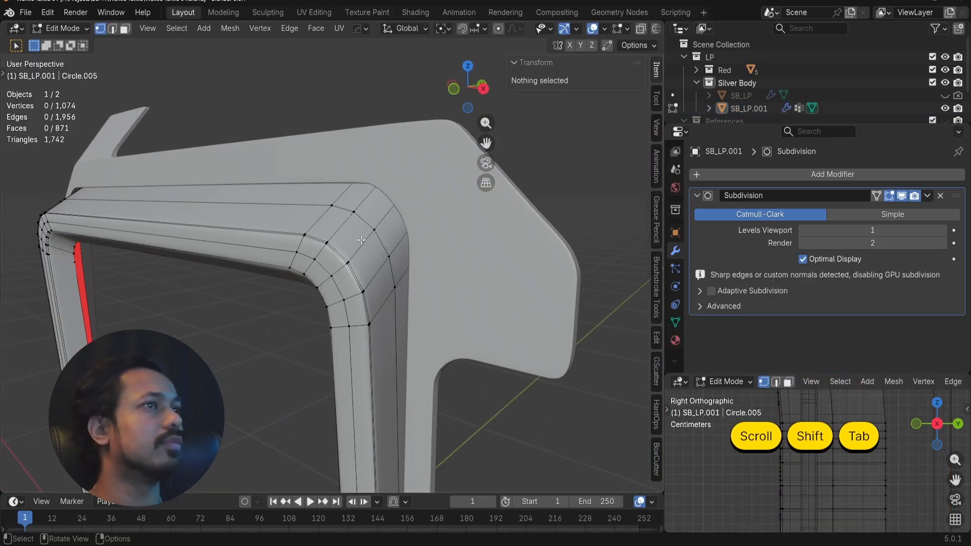
pyautogui.hotkey('ctrl', 'r')
pyautogui.rightClick(362, 240)
# - Examine the smoothed body in Object Mode from several sides, comparing the screen opening, button holes and round hole
pyautogui.press('Tab')
pyautogui.scroll(-3, 368, 259)
pyautogui.click(332, 258)
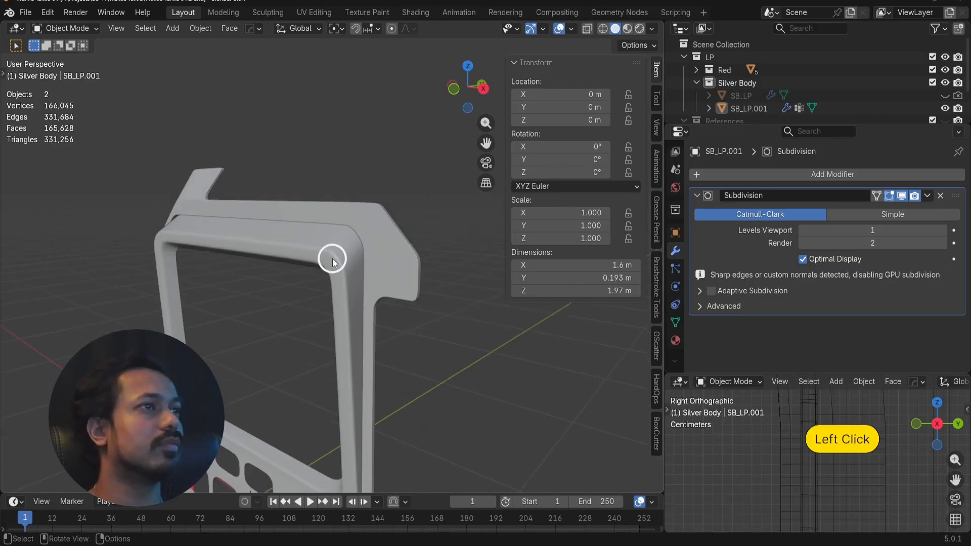
pyautogui.press('a')
pyautogui.hotkey('alt', 'a')
pyautogui.moveTo(281, 311); pyautogui.dragTo(242, 306, button='middle')
pyautogui.scroll(-3, 405, 247)
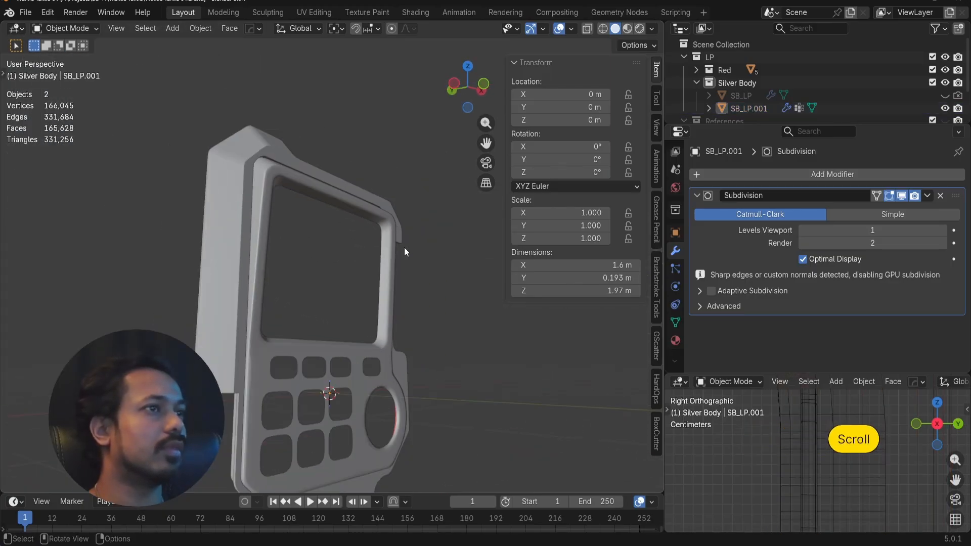
pyautogui.keyDown('alt'); pyautogui.moveTo(388, 302); pyautogui.dragTo(289, 317, button='middle'); pyautogui.keyUp('alt')
pyautogui.scroll(2, 253, 319)
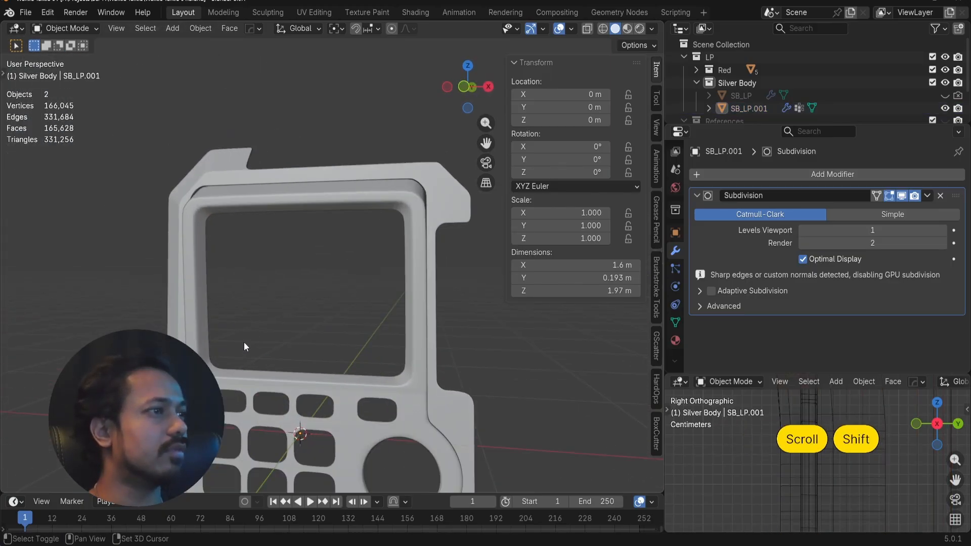
pyautogui.keyDown('shift'); pyautogui.moveTo(244, 342); pyautogui.dragTo(264, 295, button='middle'); pyautogui.keyUp('shift')
pyautogui.moveTo(450, 360); pyautogui.dragTo(425, 296, button='middle')
pyautogui.scroll(2, 430, 370)
pyautogui.scroll(-2, 432, 371)
pyautogui.scroll(2, 432, 374)
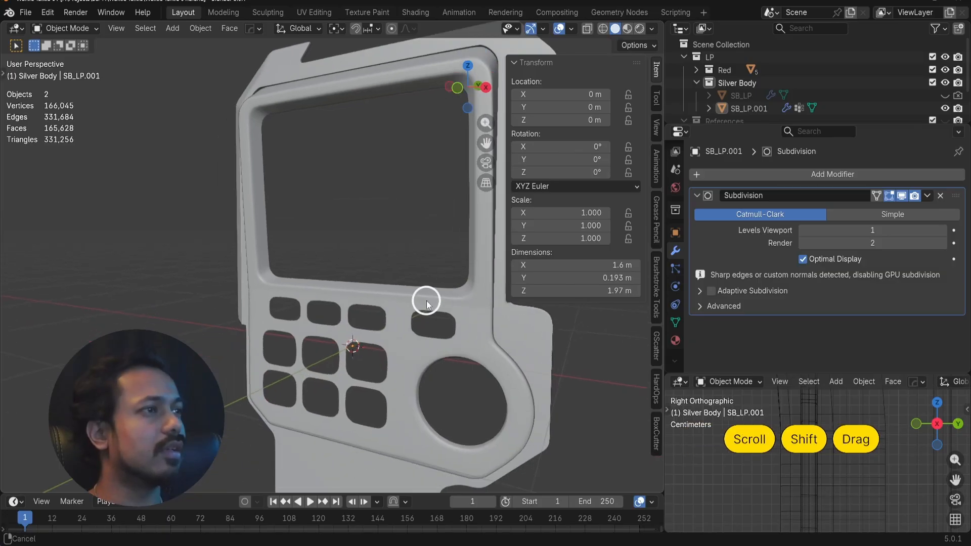
# - Add a centred loop cut running around the inner wall of the screen opening
pyautogui.scroll(3, 314, 296)
pyautogui.scroll(1, 232, 298)
pyautogui.press('Tab')
pyautogui.hotkey('ctrl', 'r')
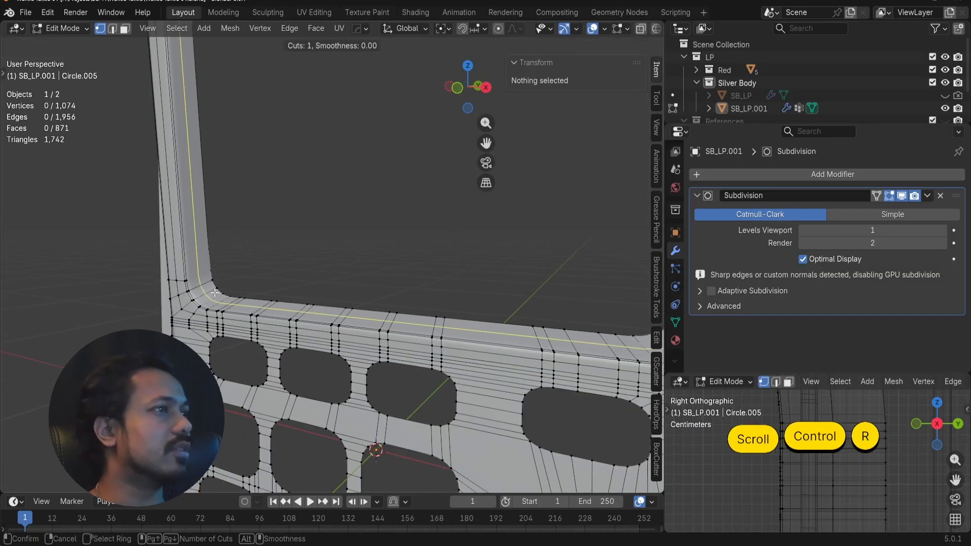
pyautogui.click(222, 296)
pyautogui.rightClick(224, 288)
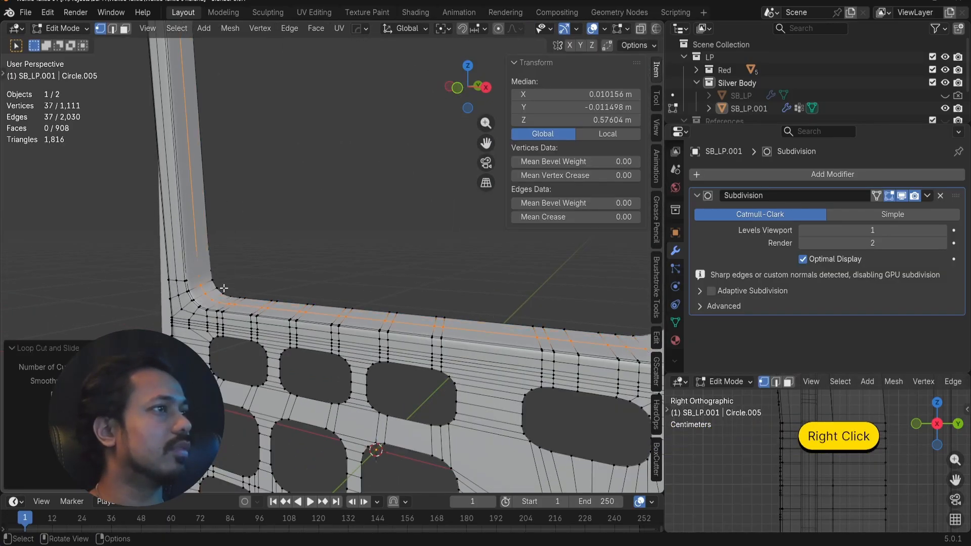
# - Return to Object Mode, set the viewport lighting to MatCap and examine the reflections beside the screen opening's lower corner
pyautogui.press('Tab')
pyautogui.scroll(-4, 243, 286)
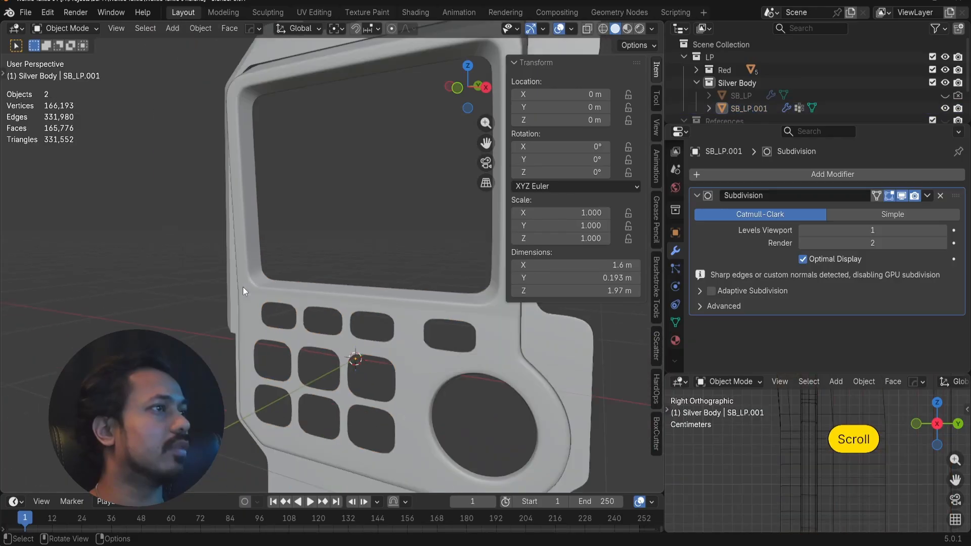
pyautogui.keyDown('alt'); pyautogui.moveTo(243, 287); pyautogui.dragTo(323, 305, button='middle'); pyautogui.keyUp('alt')
pyautogui.moveTo(361, 244)
pyautogui.keyDown('alt'); pyautogui.keyDown('shift'); pyautogui.mouseDown()
pyautogui.moveTo(417, 312)
pyautogui.moveTo(402, 282)
pyautogui.mouseUp(); pyautogui.keyUp('shift'); pyautogui.keyUp('alt')
pyautogui.click(651, 28)
pyautogui.click(648, 91)
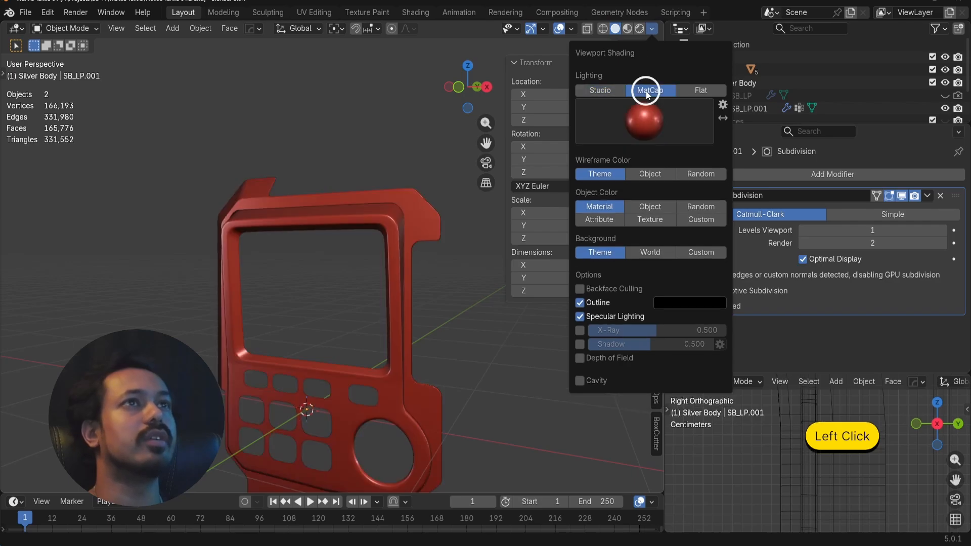
pyautogui.moveTo(308, 321)
pyautogui.keyDown('alt'); pyautogui.mouseDown()
pyautogui.moveTo(434, 282)
pyautogui.moveTo(446, 247)
pyautogui.moveTo(423, 235)
pyautogui.moveTo(409, 314)
pyautogui.moveTo(344, 243)
pyautogui.mouseUp(); pyautogui.keyUp('alt')
pyautogui.scroll(5, 400, 359)
pyautogui.keyDown('alt'); pyautogui.moveTo(401, 359); pyautogui.dragTo(265, 364); pyautogui.keyUp('alt')
pyautogui.keyDown('alt'); pyautogui.keyDown('shift'); pyautogui.moveTo(427, 334); pyautogui.dragTo(356, 338); pyautogui.keyUp('shift'); pyautogui.keyUp('alt')
pyautogui.scroll(2, 356, 338)
pyautogui.keyDown('shift'); pyautogui.moveTo(356, 338); pyautogui.dragTo(353, 325, button='middle'); pyautogui.keyUp('shift')
pyautogui.scroll(3, 354, 316)
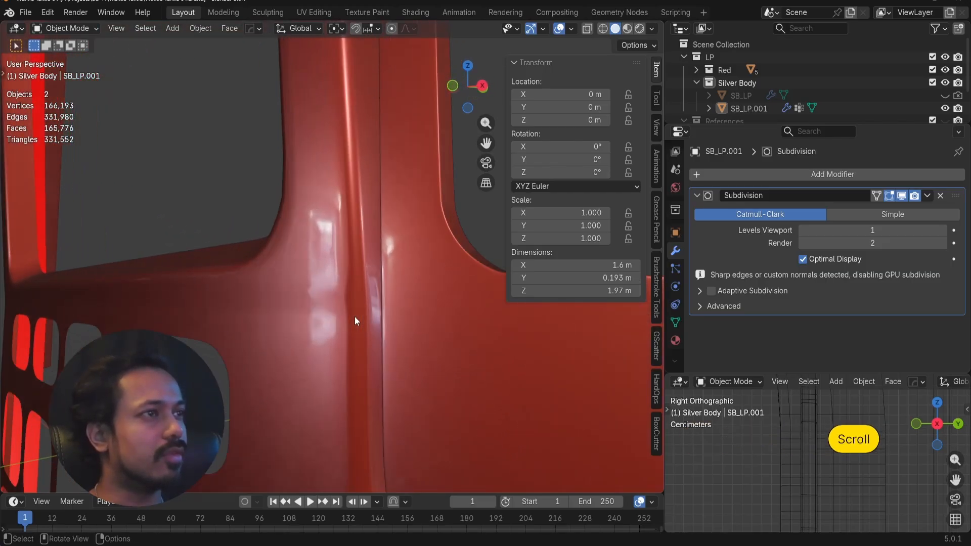
# - Try an extra loop cut near the screen opening's lower corner and check the reflections in Object Mode
pyautogui.press('Tab')
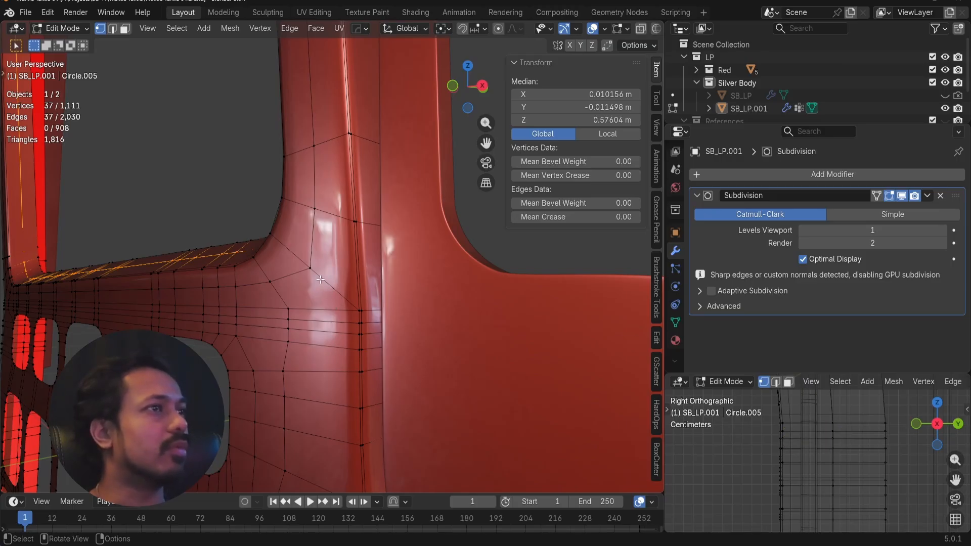
pyautogui.hotkey('ctrl', 'r')
pyautogui.press('Escape')
pyautogui.press('Tab')
pyautogui.keyDown('alt'); pyautogui.moveTo(304, 293); pyautogui.dragTo(310, 254); pyautogui.keyUp('alt')
pyautogui.scroll(-5, 361, 292)
pyautogui.scroll(4, 326, 275)
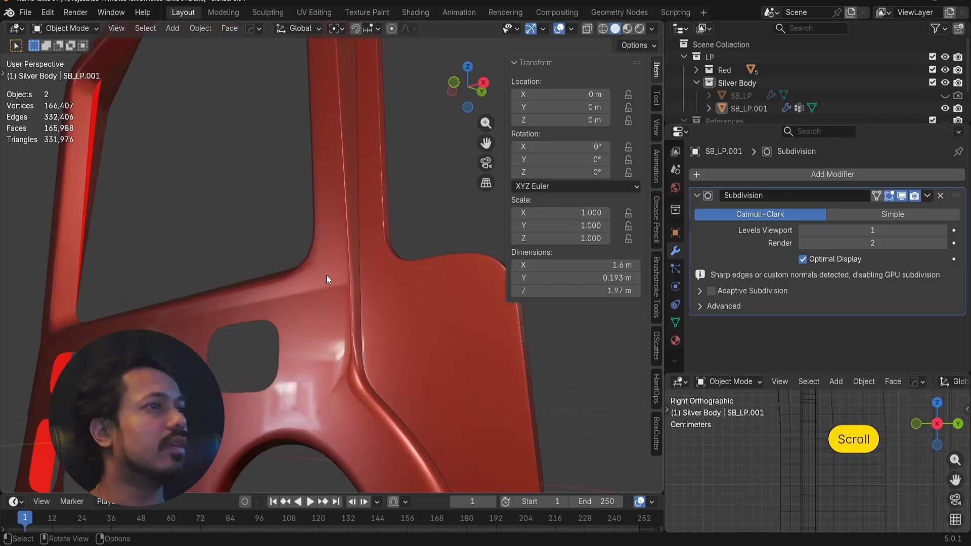
pyautogui.keyDown('alt'); pyautogui.moveTo(365, 355); pyautogui.dragTo(425, 396); pyautogui.keyUp('alt')
pyautogui.scroll(-4, 375, 383)
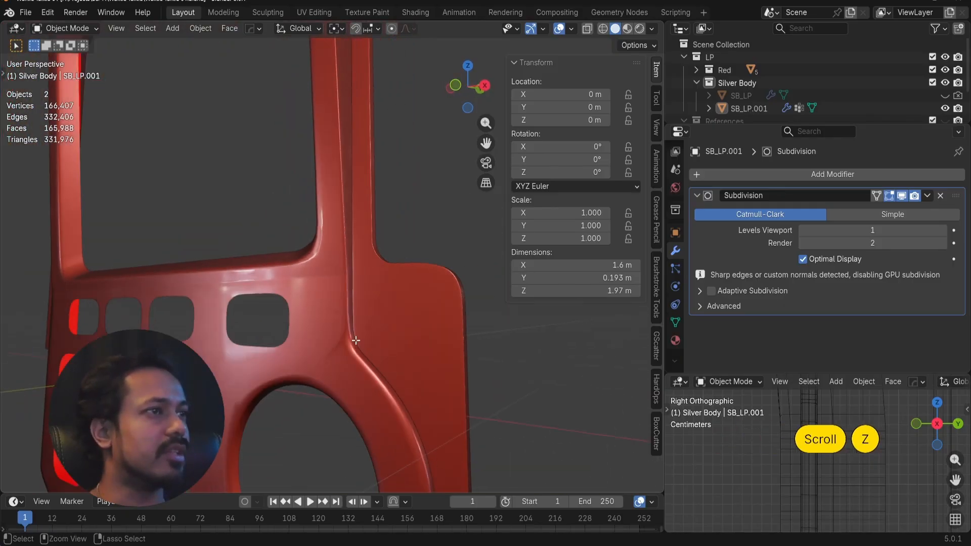
pyautogui.press('Tab')
pyautogui.press('Tab')
pyautogui.scroll(-4, 353, 323)
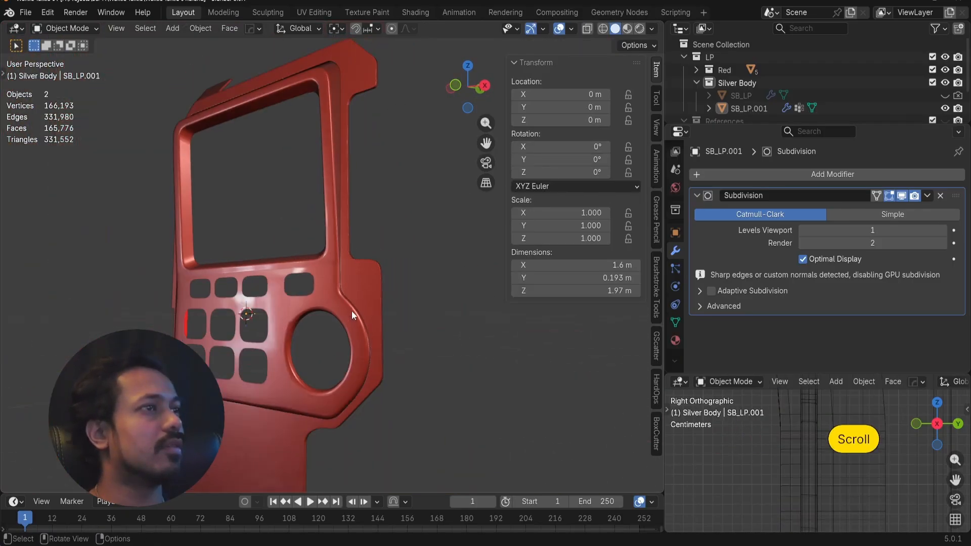
# - Inspect the silver body's mesh and MatCap reflections by comparing Edit Mode with Object Mode
pyautogui.keyDown('alt'); pyautogui.moveTo(345, 262); pyautogui.dragTo(377, 283); pyautogui.keyUp('alt')
pyautogui.scroll(5, 330, 272)
pyautogui.press('Tab')
pyautogui.scroll(-3, 374, 321)
pyautogui.scroll(-1, 403, 290)
pyautogui.scroll(-1, 402, 289)
pyautogui.press('a')
pyautogui.press('a')
pyautogui.scroll(-4, 401, 289)
pyautogui.press('Tab')
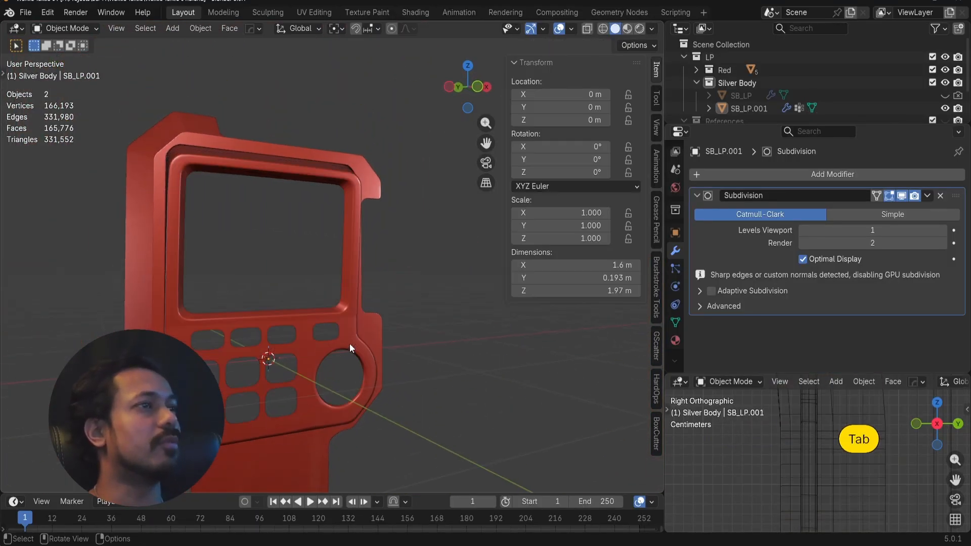
# - Examine the MatCap reflections on the screen frame, button holes and round hole from near the front
pyautogui.scroll(5, 350, 342)
pyautogui.scroll(-4, 370, 349)
pyautogui.keyDown('alt'); pyautogui.moveTo(303, 342); pyautogui.dragTo(353, 336); pyautogui.keyUp('alt')
pyautogui.scroll(-3, 304, 329)
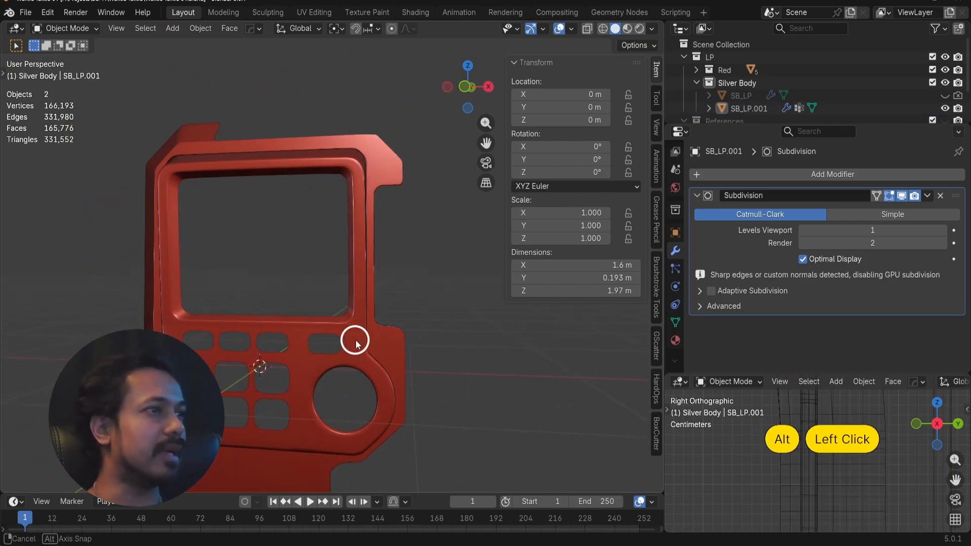
pyautogui.scroll(-2, 359, 335)
pyautogui.keyDown('shift'); pyautogui.moveTo(359, 334); pyautogui.dragTo(455, 312, button='middle'); pyautogui.keyUp('shift')
pyautogui.scroll(3, 456, 314)
pyautogui.keyDown('alt'); pyautogui.moveTo(456, 316); pyautogui.dragTo(477, 313); pyautogui.keyUp('alt')
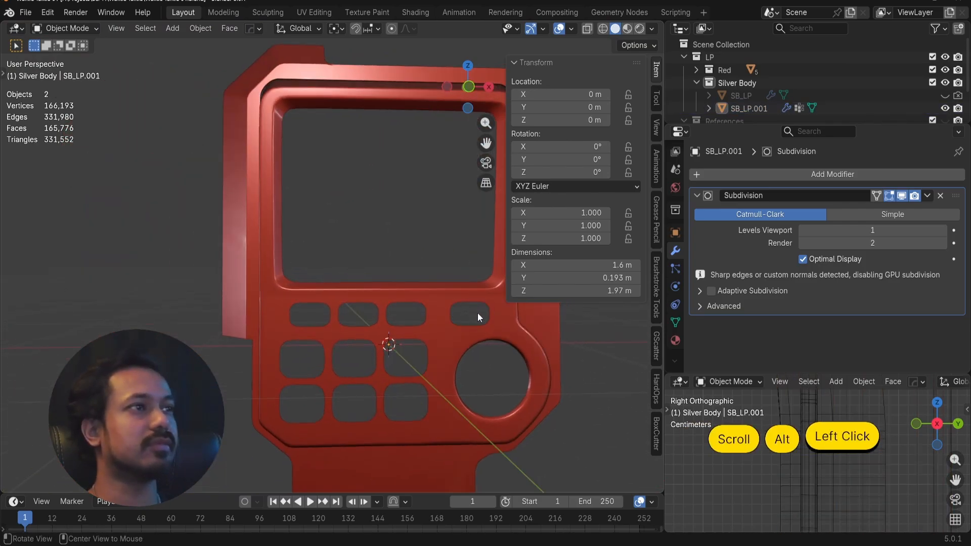
pyautogui.keyDown('shift'); pyautogui.moveTo(477, 312); pyautogui.dragTo(369, 311, button='middle'); pyautogui.keyUp('shift')
# - Hide the viewport sidebar and set the viewport lighting to Studio
pyautogui.press('n')
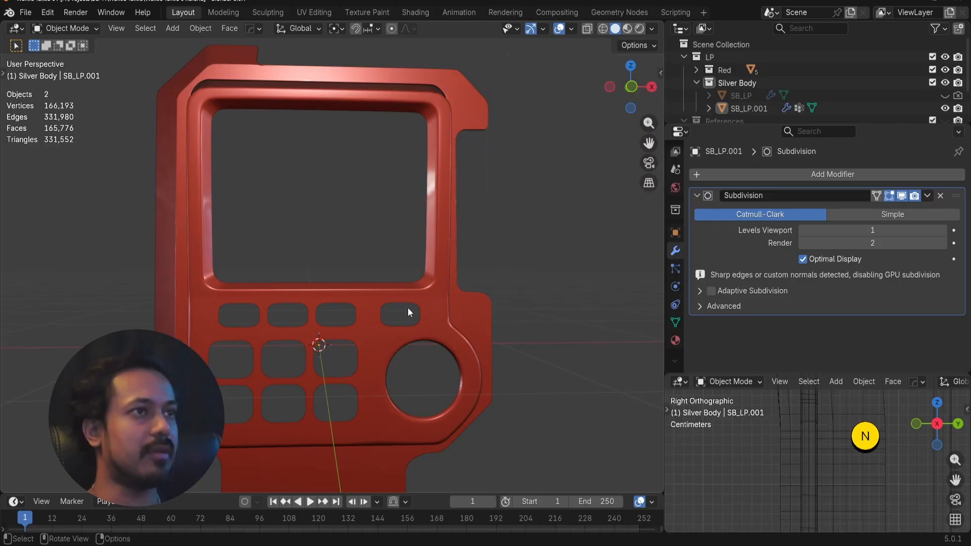
pyautogui.press('KP_1')
pyautogui.keyDown('alt'); pyautogui.moveTo(408, 311); pyautogui.dragTo(595, 74); pyautogui.keyUp('alt')
pyautogui.click(652, 29)
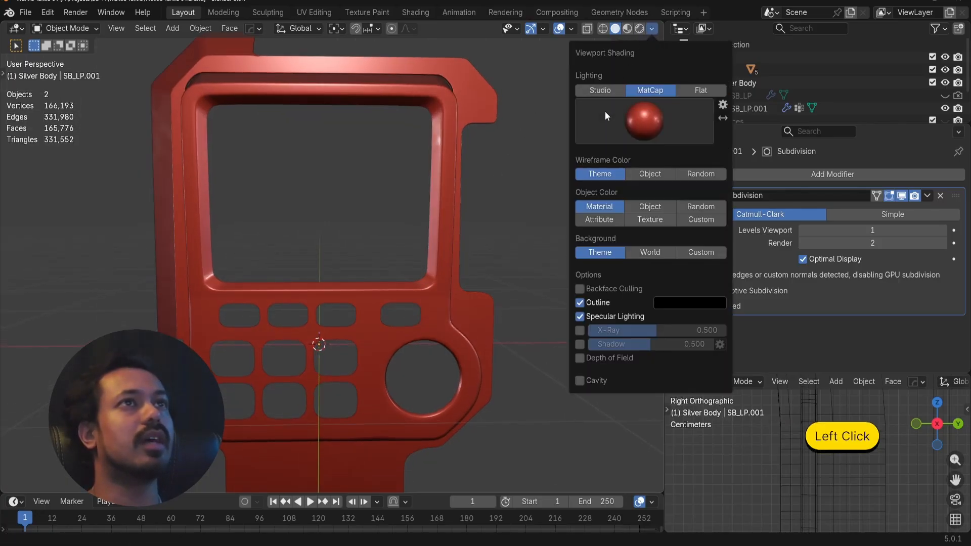
pyautogui.click(605, 96)
# - Examine the smoothed body under Studio lighting from the front and from the side
pyautogui.scroll(3, 461, 271)
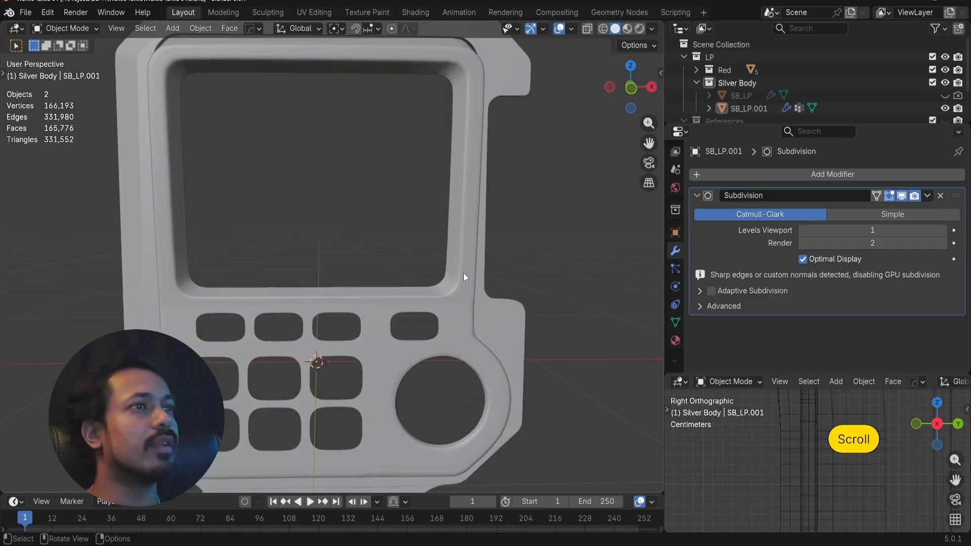
pyautogui.keyDown('alt'); pyautogui.moveTo(464, 273); pyautogui.dragTo(442, 283); pyautogui.keyUp('alt')
pyautogui.scroll(-3, 442, 282)
pyautogui.keyDown('alt'); pyautogui.moveTo(442, 280); pyautogui.dragTo(433, 299, button='middle'); pyautogui.keyUp('alt')
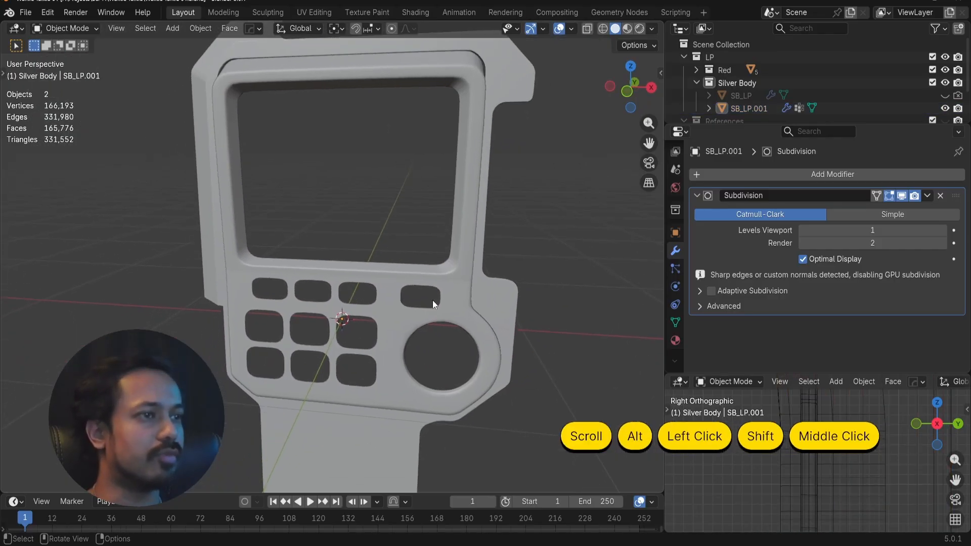
pyautogui.press('KP_1')
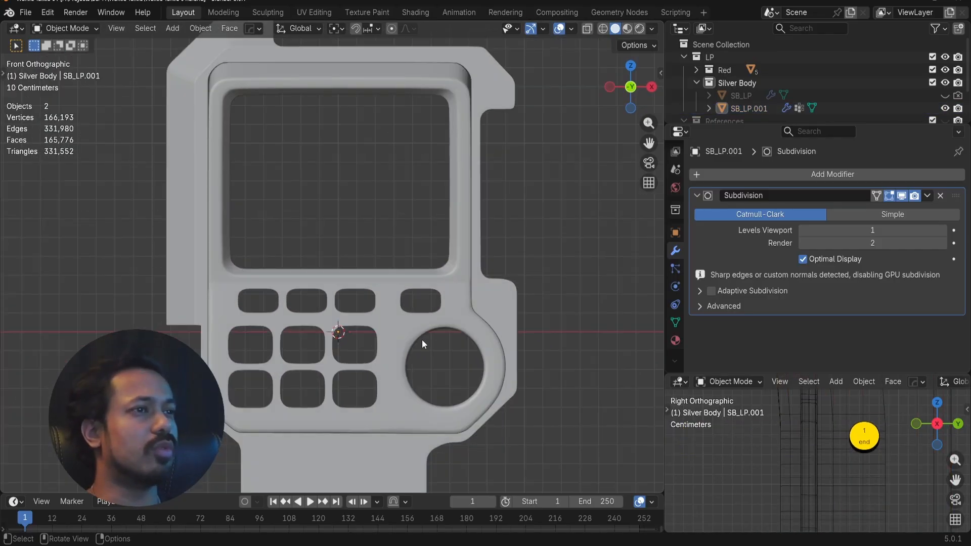
pyautogui.keyDown('shift'); pyautogui.moveTo(312, 230); pyautogui.dragTo(317, 263, button='middle'); pyautogui.keyUp('shift')
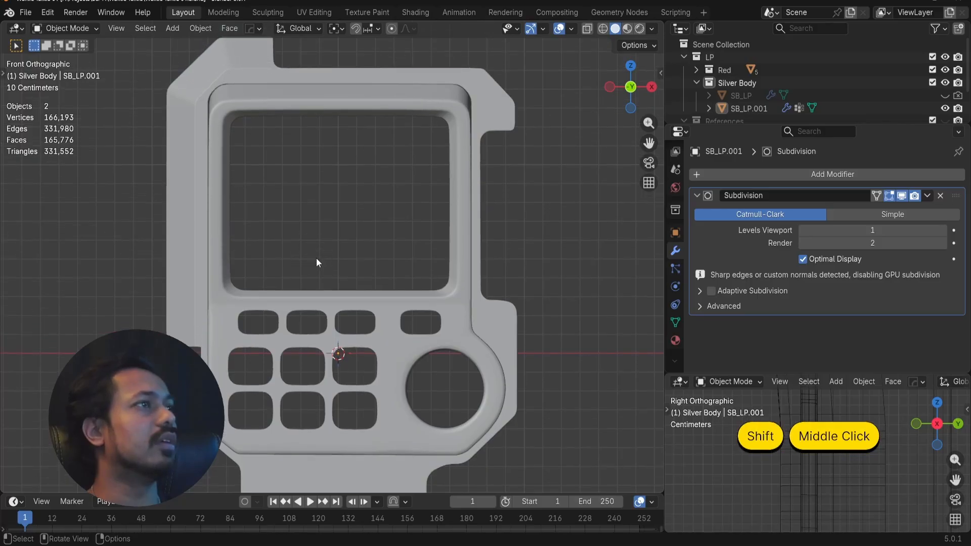
pyautogui.scroll(3, 472, 332)
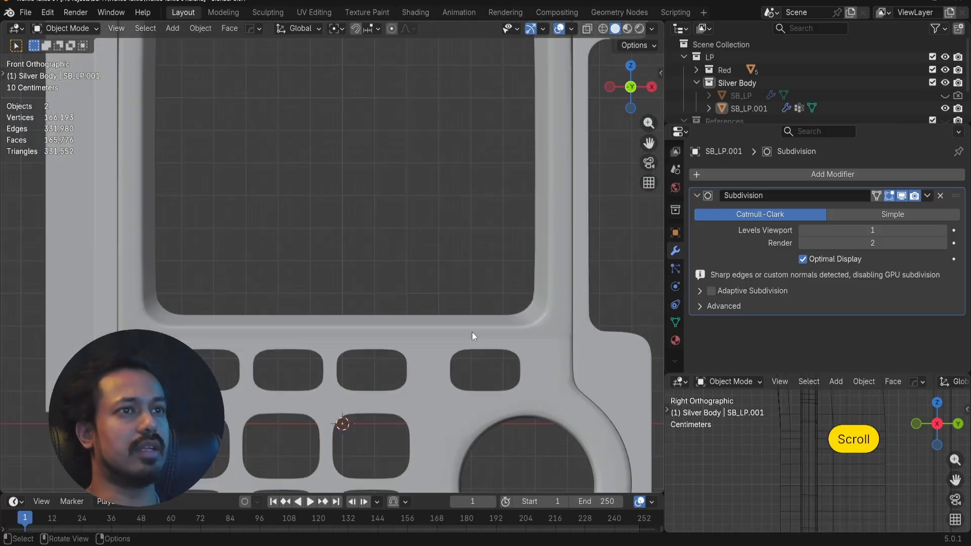
pyautogui.keyDown('alt'); pyautogui.moveTo(472, 331); pyautogui.dragTo(340, 311); pyautogui.keyUp('alt')
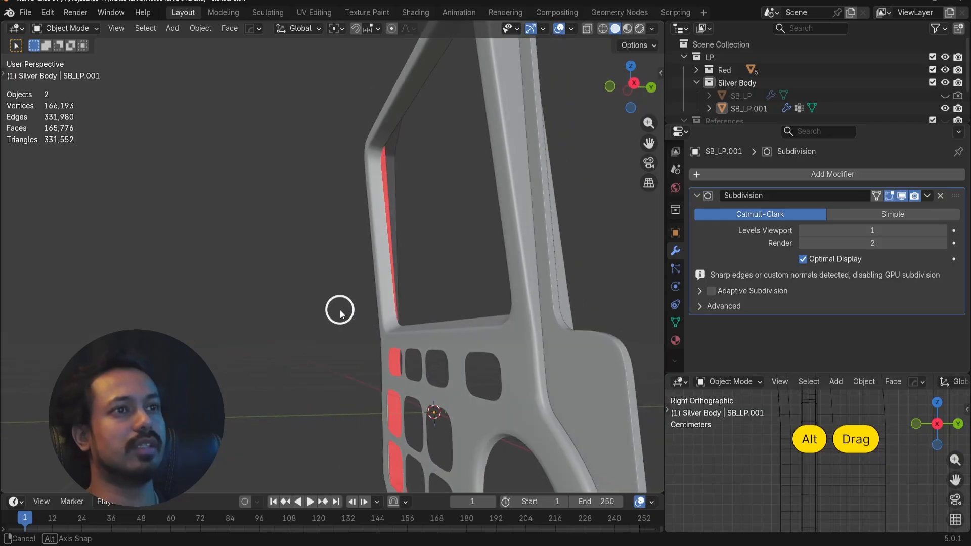
pyautogui.scroll(-3, 387, 293)
pyautogui.keyDown('alt'); pyautogui.moveTo(396, 299); pyautogui.dragTo(406, 314); pyautogui.keyUp('alt')
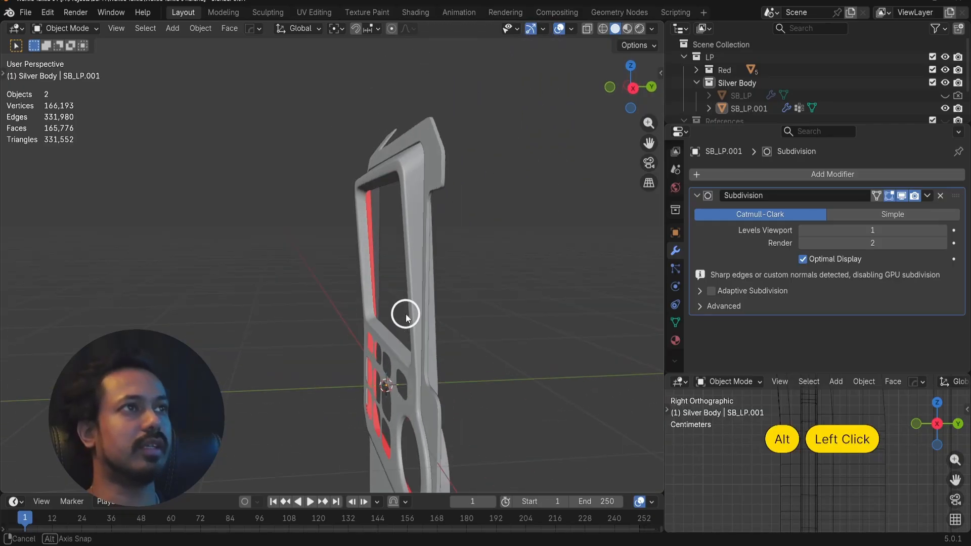
pyautogui.keyDown('shift'); pyautogui.moveTo(410, 229); pyautogui.dragTo(436, 264, button='middle'); pyautogui.keyUp('shift')
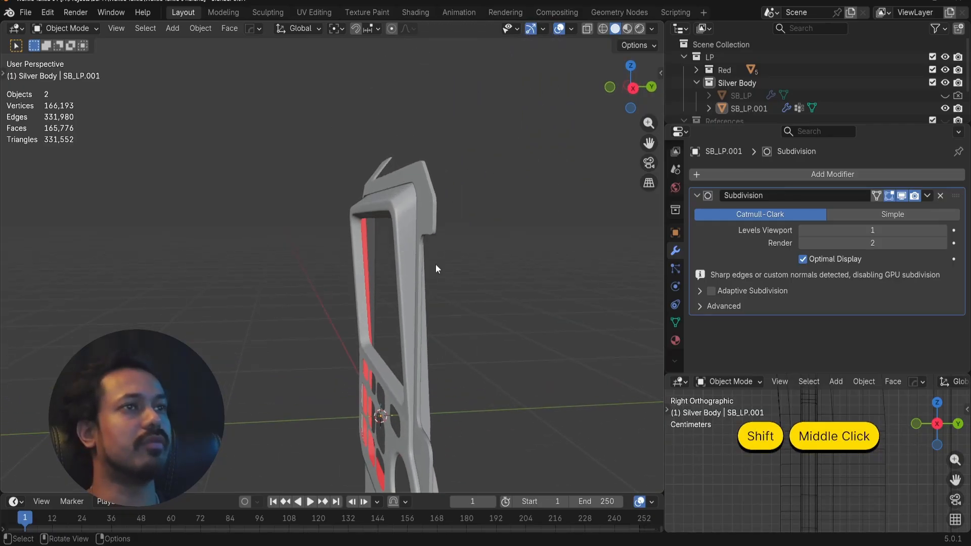
# - Turn off the Subdivision modifier's viewport display and inspect the screen frame's base mesh in Edit Mode
pyautogui.click(904, 196)
pyautogui.keyDown('alt'); pyautogui.moveTo(403, 349); pyautogui.dragTo(523, 331); pyautogui.keyUp('alt')
pyautogui.press('Tab')
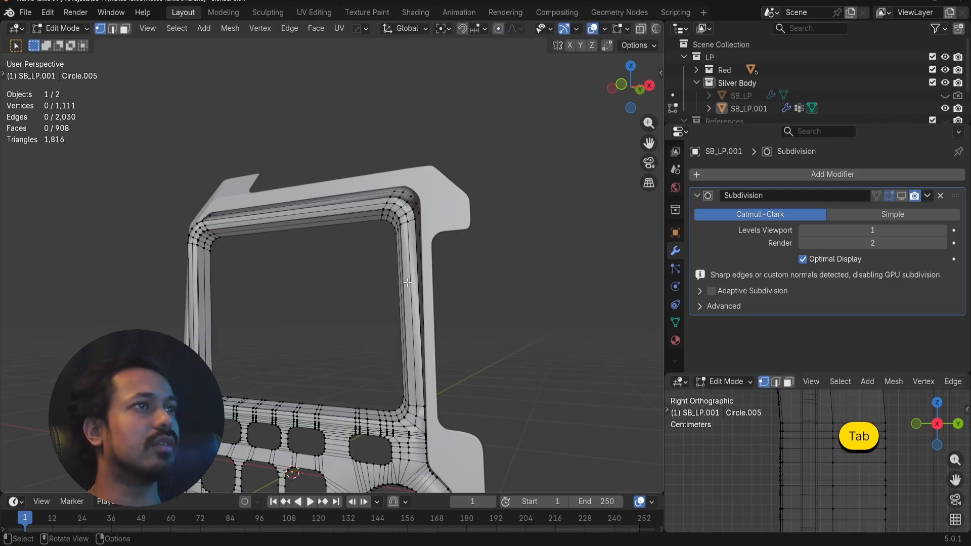
pyautogui.keyDown('alt'); pyautogui.moveTo(401, 303); pyautogui.dragTo(405, 253); pyautogui.keyUp('alt')
pyautogui.press('Tab')
# - Apply Shade Flat to the silver body and check the screen frame's upper corner in Edit Mode
pyautogui.rightClick(417, 221)
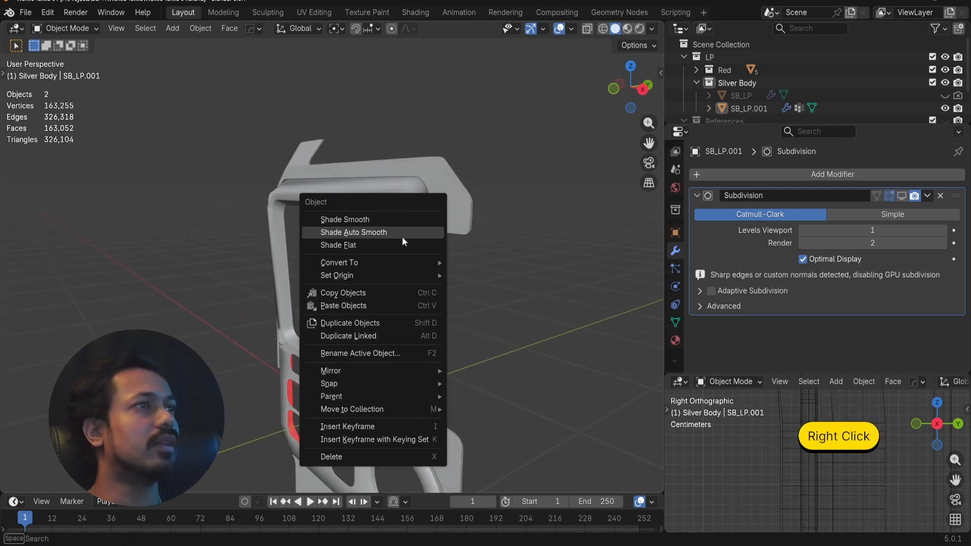
pyautogui.click(400, 243)
pyautogui.press('a')
pyautogui.press('a')
pyautogui.click(414, 212)
pyautogui.rightClick(414, 211)
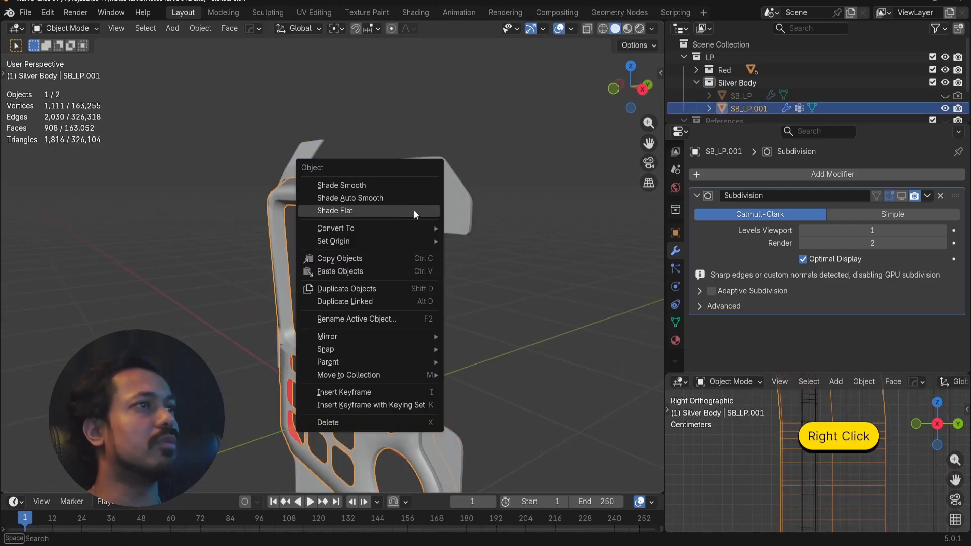
pyautogui.click(414, 211)
pyautogui.rightClick(414, 210)
pyautogui.click(414, 210)
pyautogui.scroll(4, 482, 221)
pyautogui.keyDown('alt'); pyautogui.moveTo(482, 222); pyautogui.dragTo(370, 321); pyautogui.keyUp('alt')
pyautogui.press('Tab')
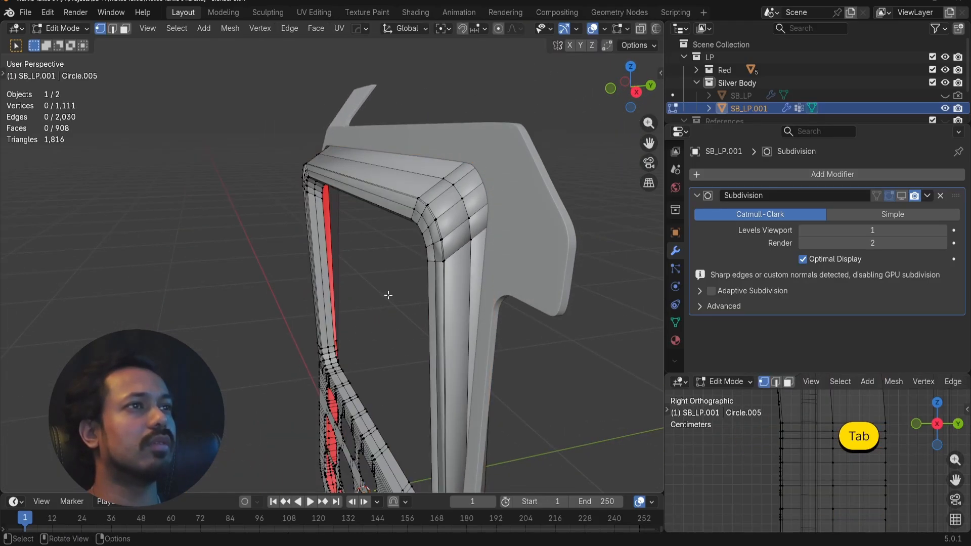
# - Restore the Subdivision display with 2 viewport levels and review the body in Object Mode
pyautogui.keyDown('alt'); pyautogui.moveTo(448, 260); pyautogui.dragTo(275, 242); pyautogui.keyUp('alt')
pyautogui.scroll(-4, 224, 147)
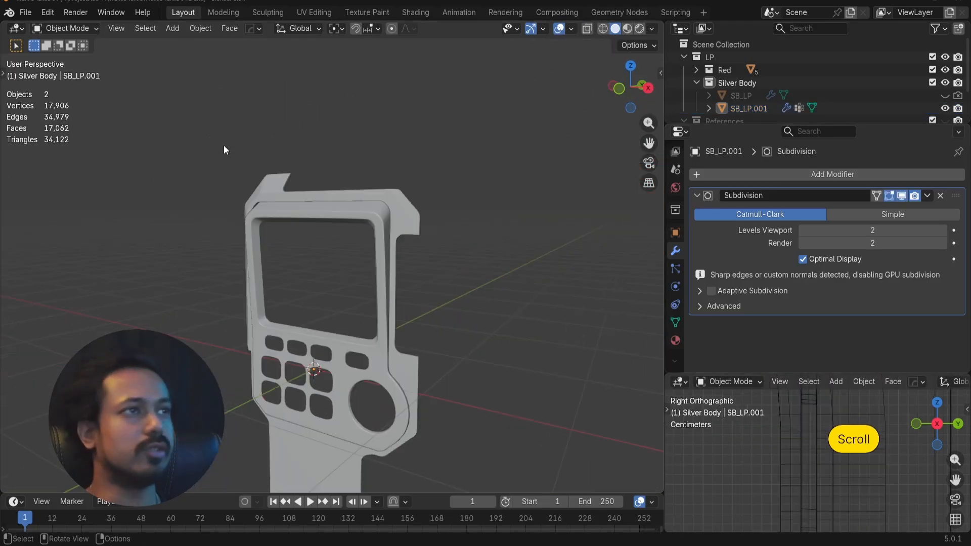
pyautogui.keyDown('alt'); pyautogui.moveTo(298, 235); pyautogui.dragTo(319, 216); pyautogui.keyUp('alt')
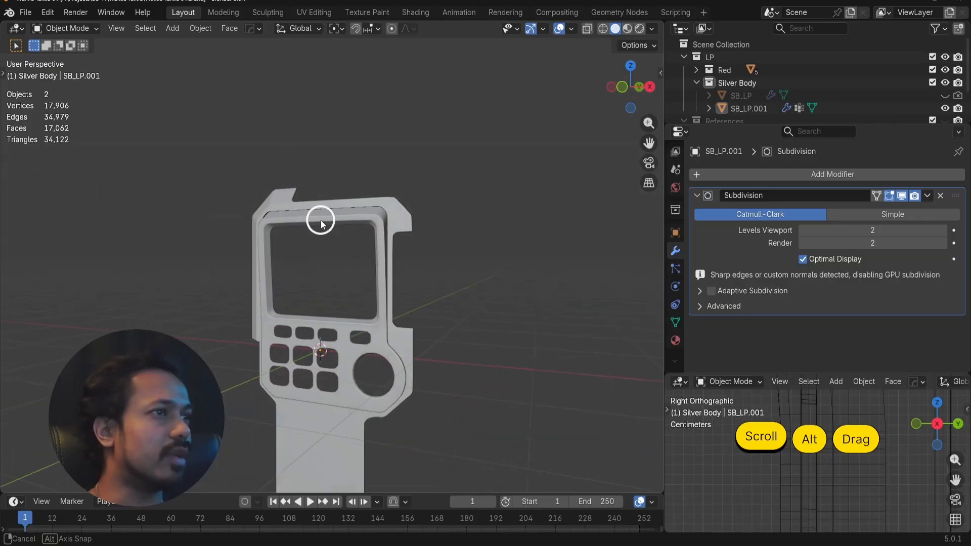
pyautogui.keyDown('shift'); pyautogui.moveTo(319, 217); pyautogui.dragTo(300, 236, button='middle'); pyautogui.keyUp('shift')
pyautogui.keyDown('alt'); pyautogui.moveTo(300, 237); pyautogui.dragTo(324, 230); pyautogui.keyUp('alt')
pyautogui.scroll(4, 411, 247)
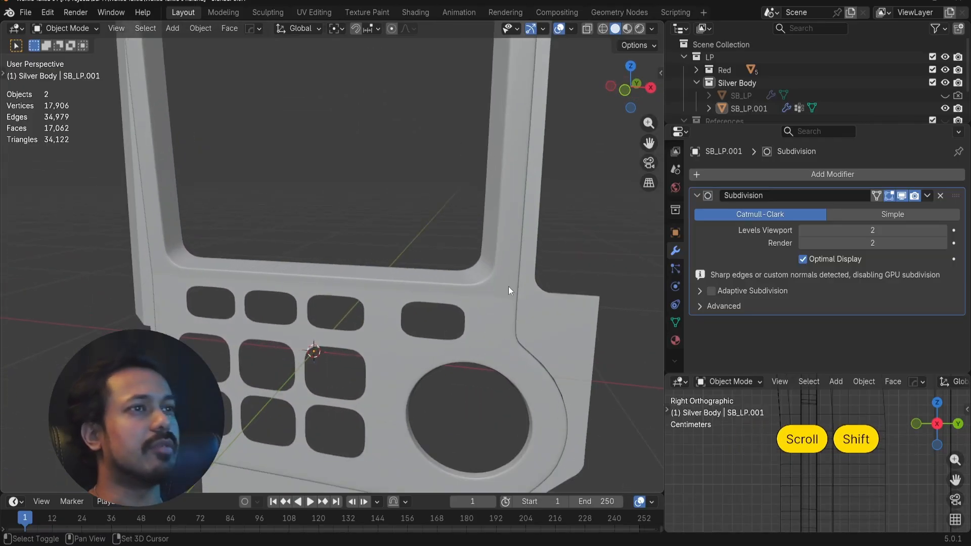
# - Examine the smoothed lower corner of the screen opening up close, and then the surrounding body from an angle
pyautogui.keyDown('shift'); pyautogui.moveTo(509, 286); pyautogui.dragTo(303, 255, button='middle'); pyautogui.keyUp('shift')
pyautogui.scroll(5, 442, 293)
pyautogui.moveTo(460, 245); pyautogui.dragTo(454, 306, button='middle')
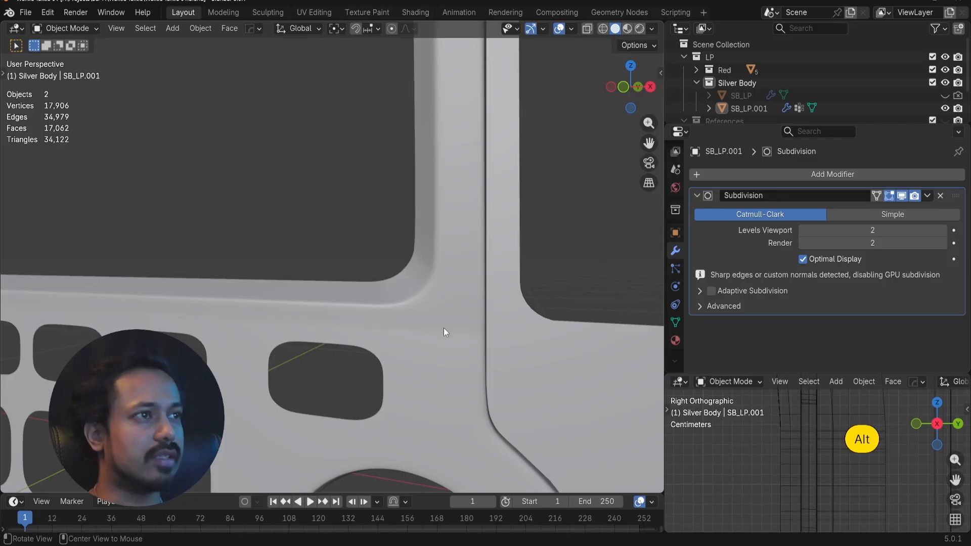
pyautogui.keyDown('alt'); pyautogui.moveTo(444, 328); pyautogui.dragTo(494, 372); pyautogui.keyUp('alt')
pyautogui.scroll(3, 468, 342)
pyautogui.scroll(3, 540, 342)
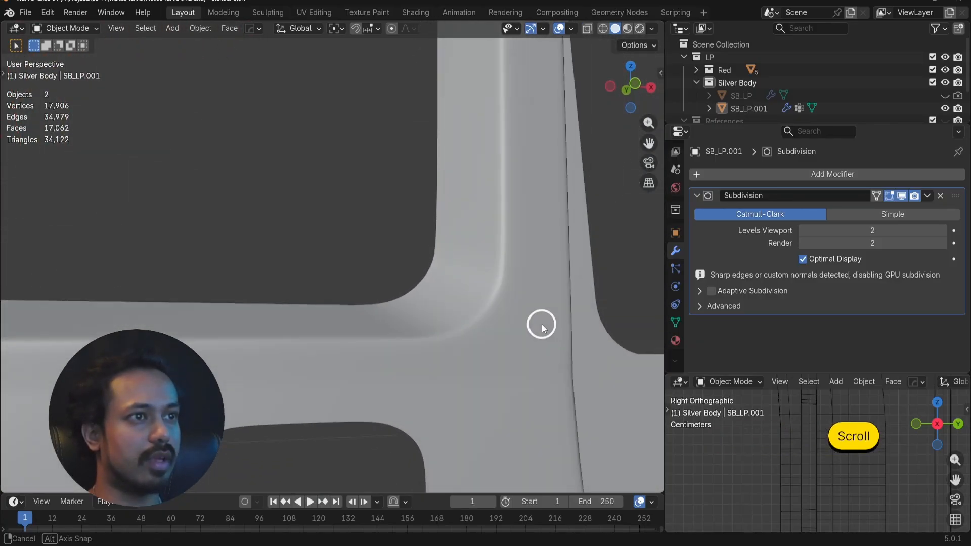
pyautogui.scroll(-3, 441, 272)
pyautogui.keyDown('alt'); pyautogui.moveTo(440, 269); pyautogui.dragTo(361, 282); pyautogui.keyUp('alt')
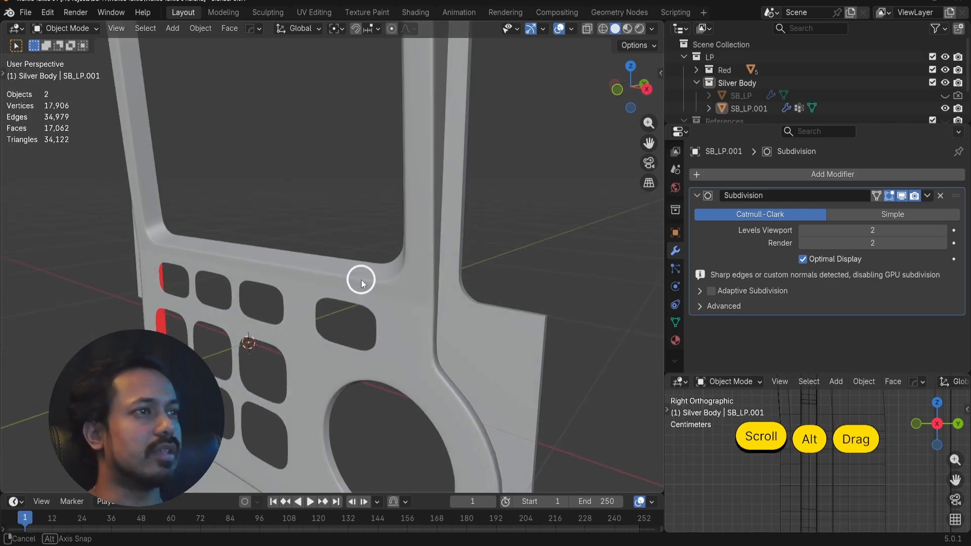
pyautogui.scroll(-3, 374, 288)
pyautogui.keyDown('shift'); pyautogui.moveTo(368, 280); pyautogui.dragTo(366, 281, button='middle'); pyautogui.keyUp('shift')
pyautogui.scroll(-2, 371, 291)
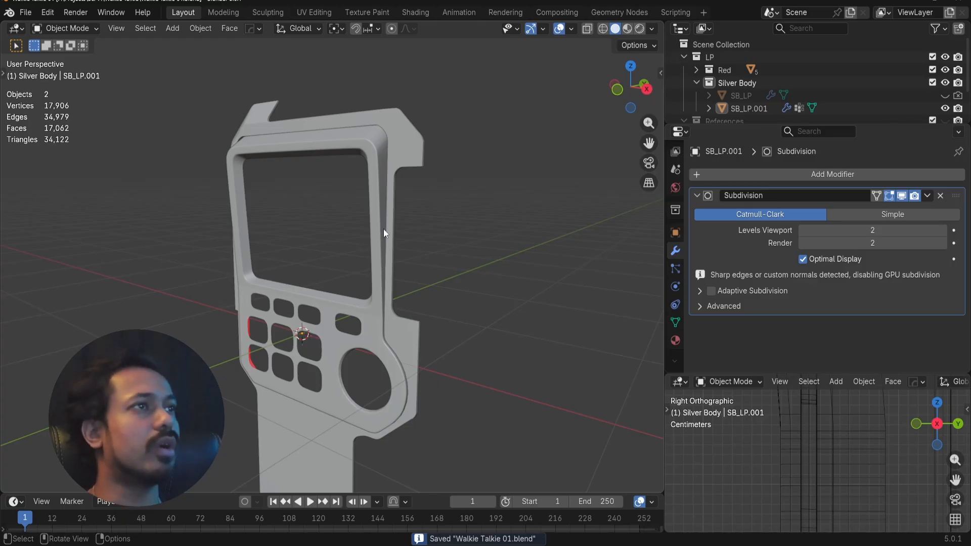
# - Select the silver front panel and open its mesh in Edit Mode from the front view
pyautogui.keyDown('alt'); pyautogui.moveTo(383, 229); pyautogui.dragTo(411, 190); pyautogui.keyUp('alt')
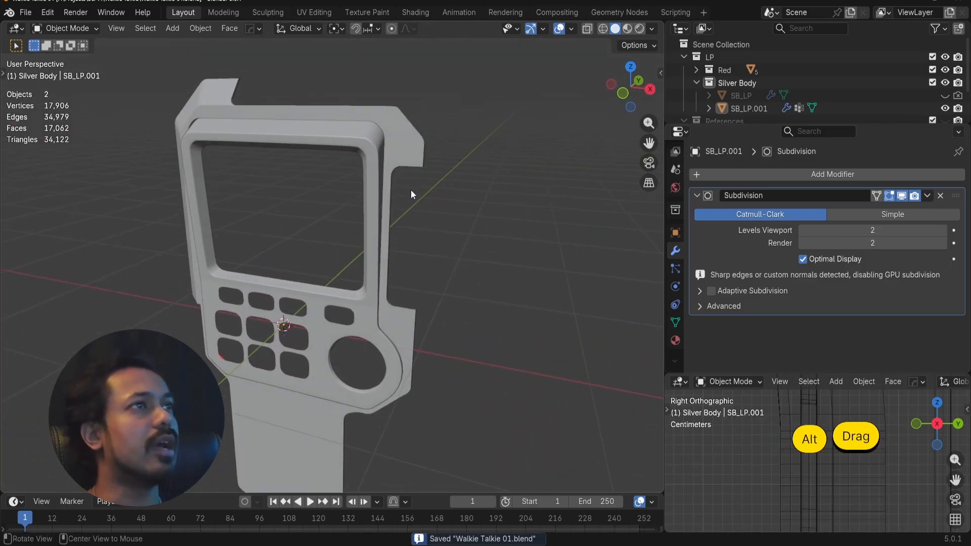
pyautogui.scroll(-3, 885, 87)
pyautogui.keyDown('shift'); pyautogui.moveTo(290, 293); pyautogui.dragTo(381, 258, button='middle'); pyautogui.keyUp('shift')
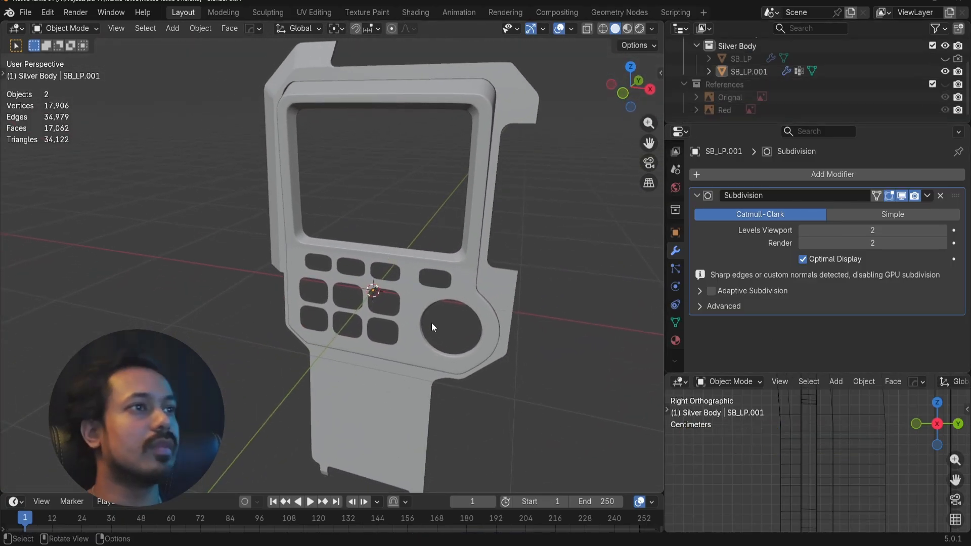
pyautogui.keyDown('shift'); pyautogui.moveTo(353, 318); pyautogui.dragTo(365, 276, button='middle'); pyautogui.keyUp('shift')
pyautogui.click(435, 282)
pyautogui.press('KP_1')
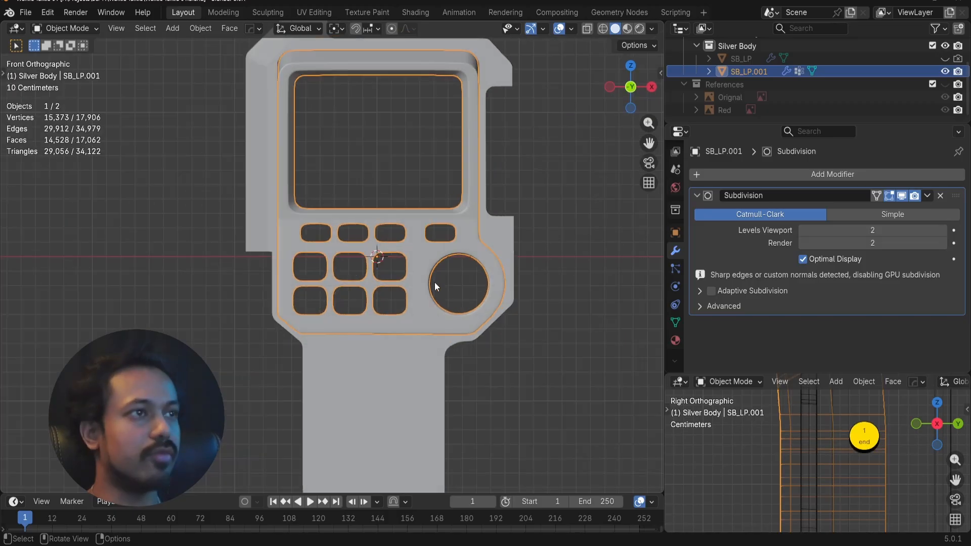
pyautogui.scroll(4, 320, 334)
pyautogui.press('Tab')
pyautogui.scroll(4, 324, 347)
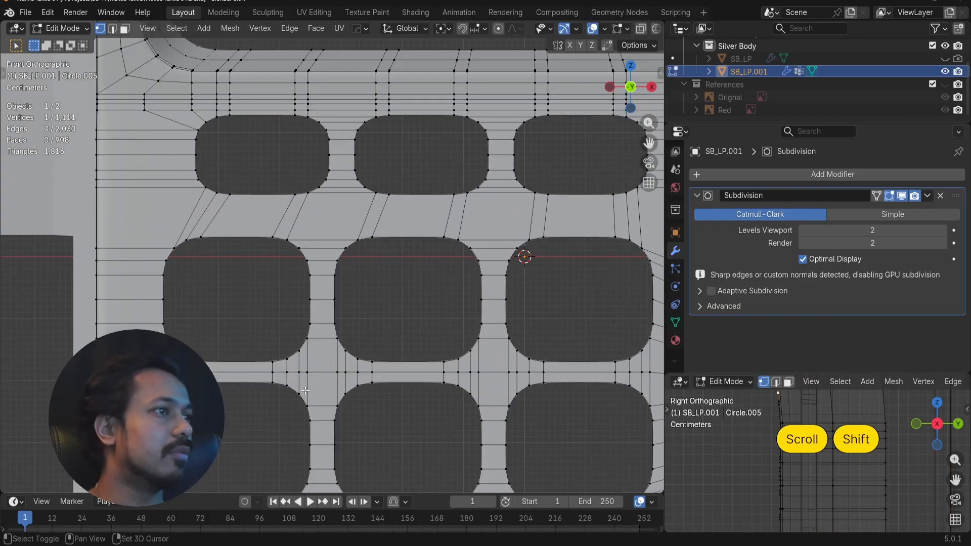
# - Show the reference images and move two vertices on the NAV key opening's lower-left corner down along its curve toward the bottom edge
pyautogui.keyDown('shift'); pyautogui.moveTo(268, 401); pyautogui.dragTo(403, 241, button='middle'); pyautogui.keyUp('shift')
pyautogui.scroll(3, 403, 241)
pyautogui.keyDown('shift'); pyautogui.moveTo(276, 402); pyautogui.dragTo(304, 297, button='middle'); pyautogui.keyUp('shift')
pyautogui.scroll(2, 304, 296)
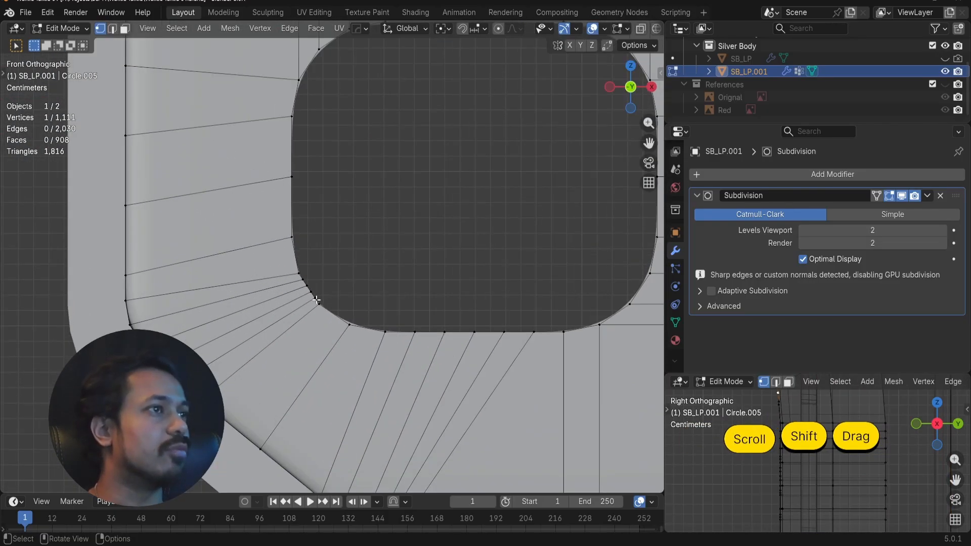
pyautogui.scroll(-4, 304, 297)
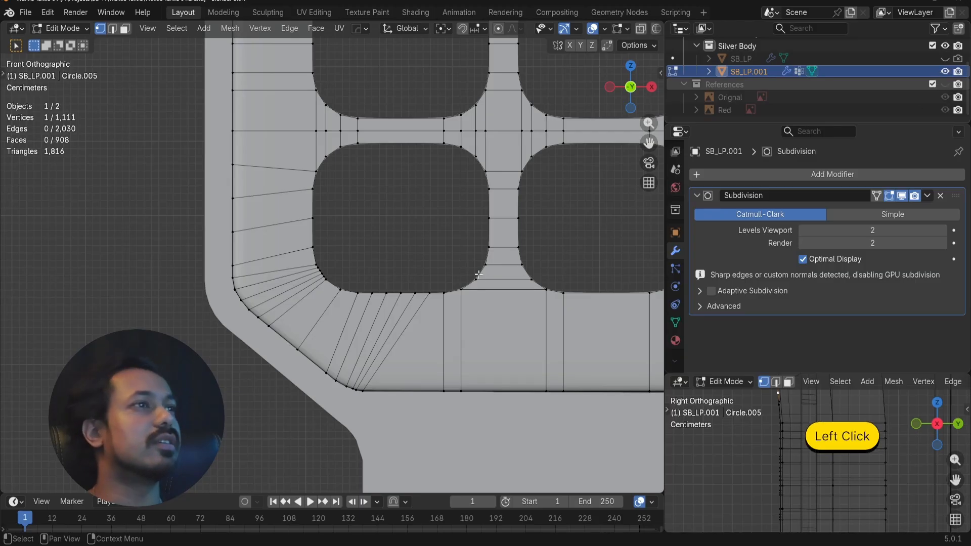
pyautogui.scroll(5, 329, 258)
pyautogui.keyDown('shift'); pyautogui.moveTo(335, 268); pyautogui.dragTo(362, 221, button='middle'); pyautogui.keyUp('shift')
pyautogui.scroll(3, 352, 252)
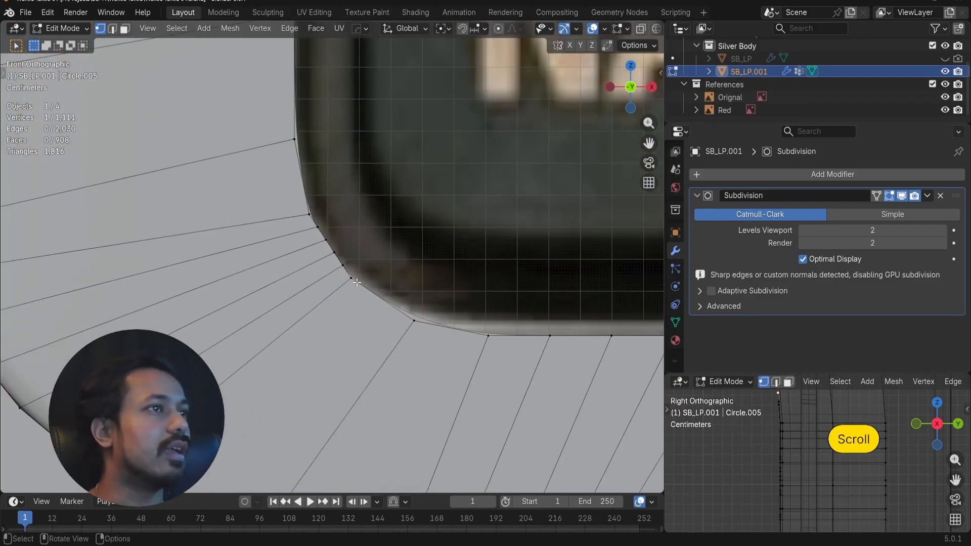
pyautogui.click(357, 283)
pyautogui.press('g')
pyautogui.click(384, 307)
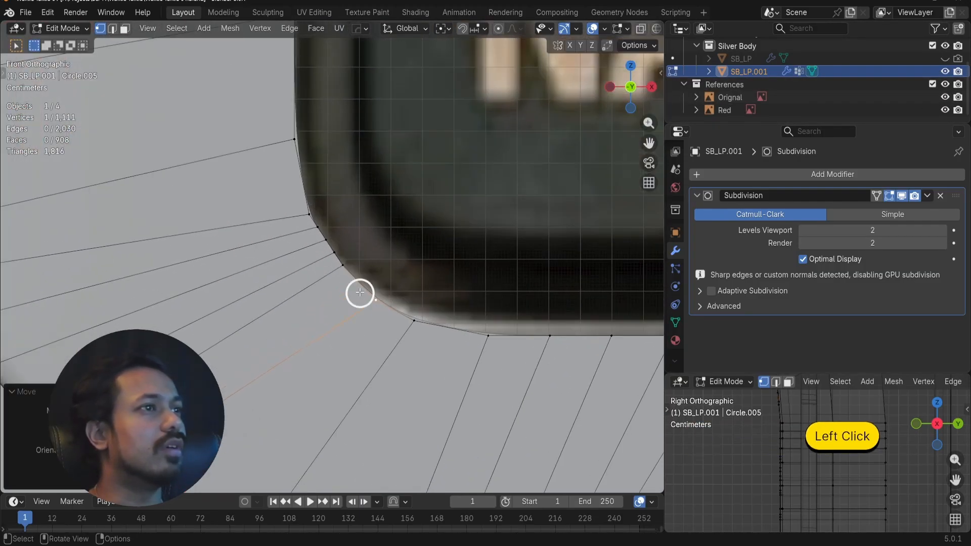
pyautogui.press('g')
pyautogui.click(347, 275)
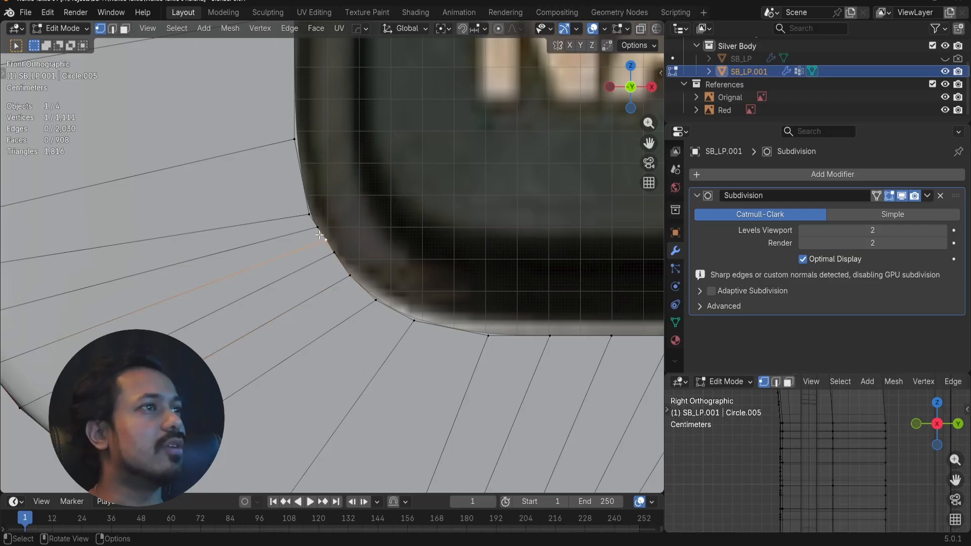
# - Move the two uppermost bunched vertices of the NAV opening's lower-left corner up along the curve to spread them apart
pyautogui.click(317, 227)
pyautogui.press('g')
pyautogui.click(314, 227)
pyautogui.click(309, 214)
pyautogui.press('g')
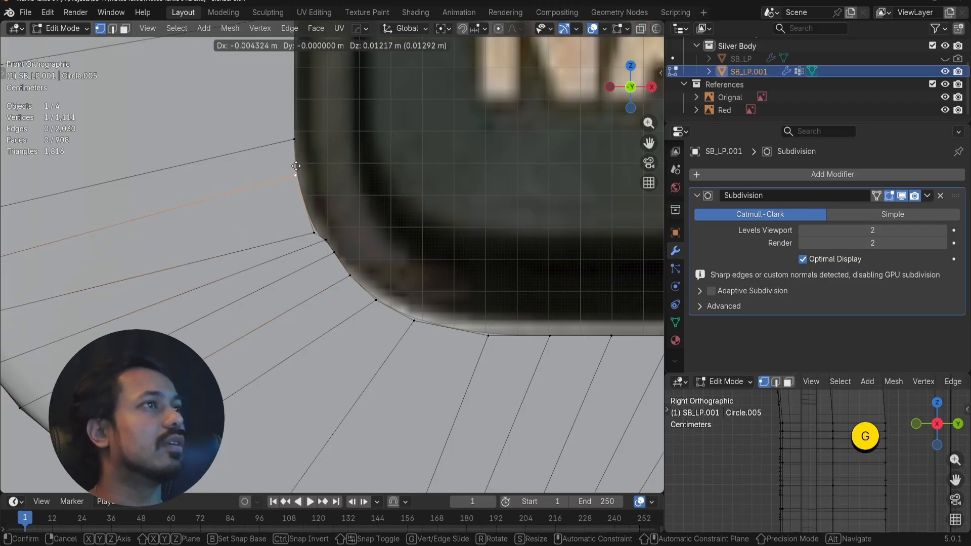
pyautogui.click(307, 221)
pyautogui.click(311, 223)
pyautogui.press('g')
pyautogui.click(308, 216)
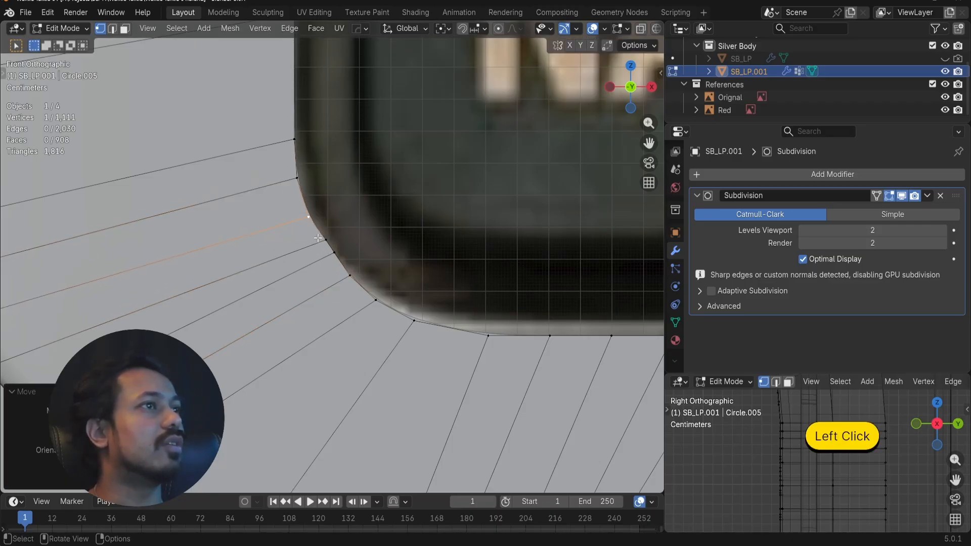
# - Reposition the three middle vertices of the NAV opening's lower-left corner to even out their spacing and round the curve
pyautogui.click(325, 239)
pyautogui.press('g')
pyautogui.click(320, 245)
pyautogui.click(333, 252)
pyautogui.press('g')
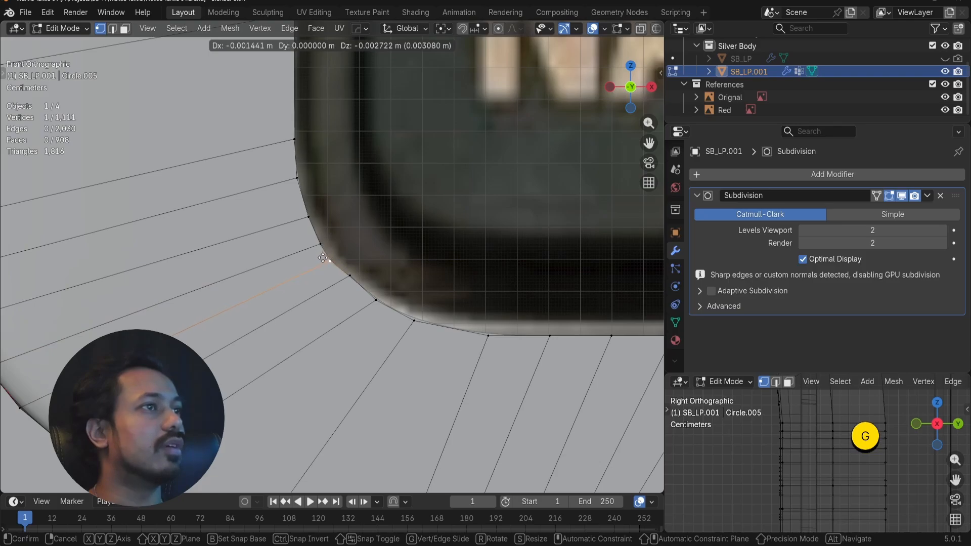
pyautogui.click(324, 259)
pyautogui.click(349, 276)
pyautogui.press('g')
pyautogui.click(343, 277)
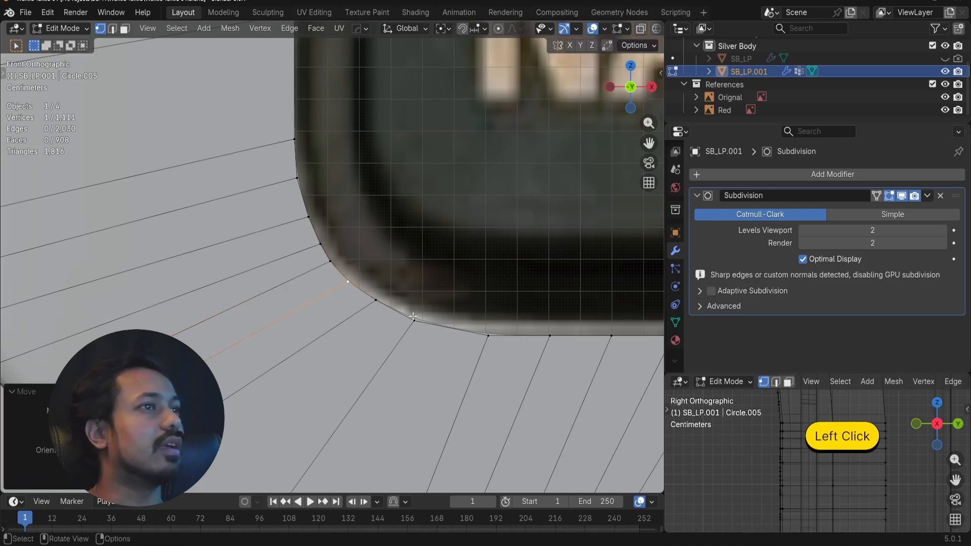
# - Compare the key and knob openings' mesh with the reference, and check the smoothed panel from an angle in Object Mode
pyautogui.scroll(-6, 343, 278)
pyautogui.scroll(1, 385, 213)
pyautogui.keyDown('shift'); pyautogui.moveTo(408, 274); pyautogui.dragTo(281, 317, button='middle'); pyautogui.keyUp('shift')
pyautogui.scroll(-4, 281, 317)
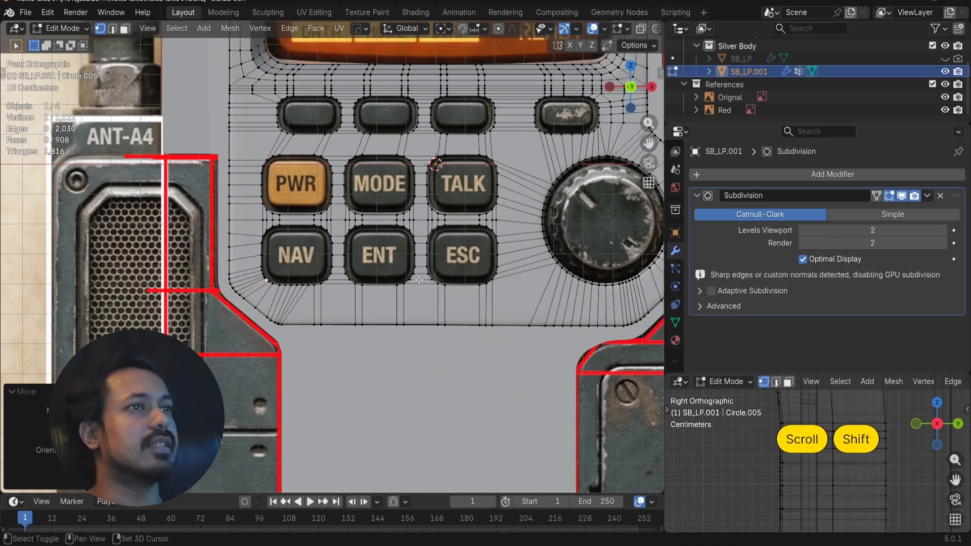
pyautogui.keyDown('shift'); pyautogui.moveTo(468, 272); pyautogui.dragTo(320, 337, button='middle'); pyautogui.keyUp('shift')
pyautogui.scroll(3, 476, 262)
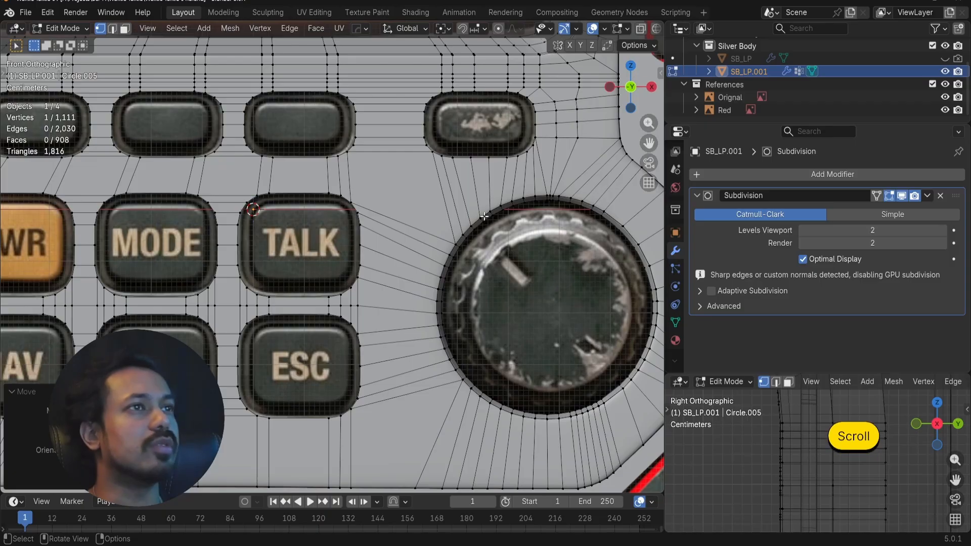
pyautogui.keyDown('alt'); pyautogui.moveTo(486, 222); pyautogui.dragTo(468, 242, button='middle'); pyautogui.keyUp('alt')
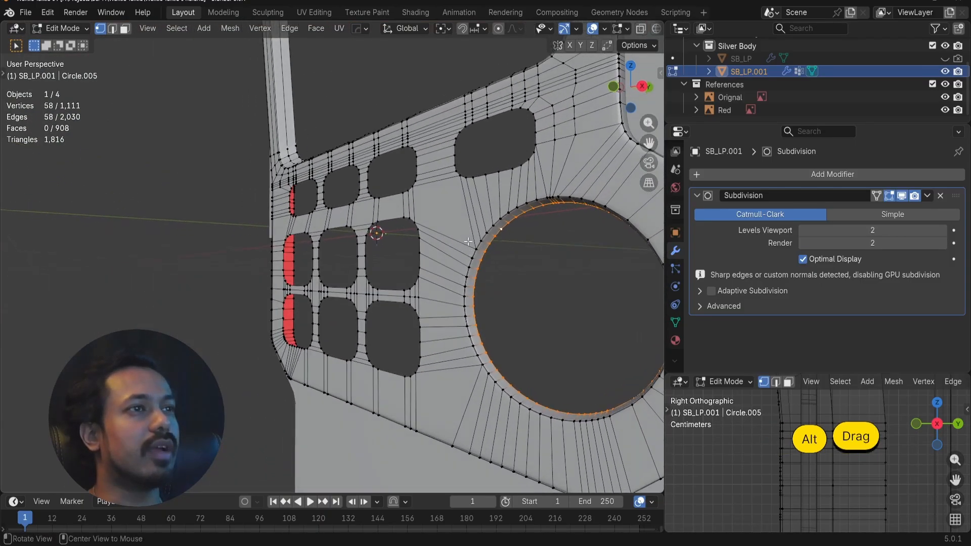
pyautogui.press('Tab')
pyautogui.press('a')
pyautogui.scroll(-3, 469, 241)
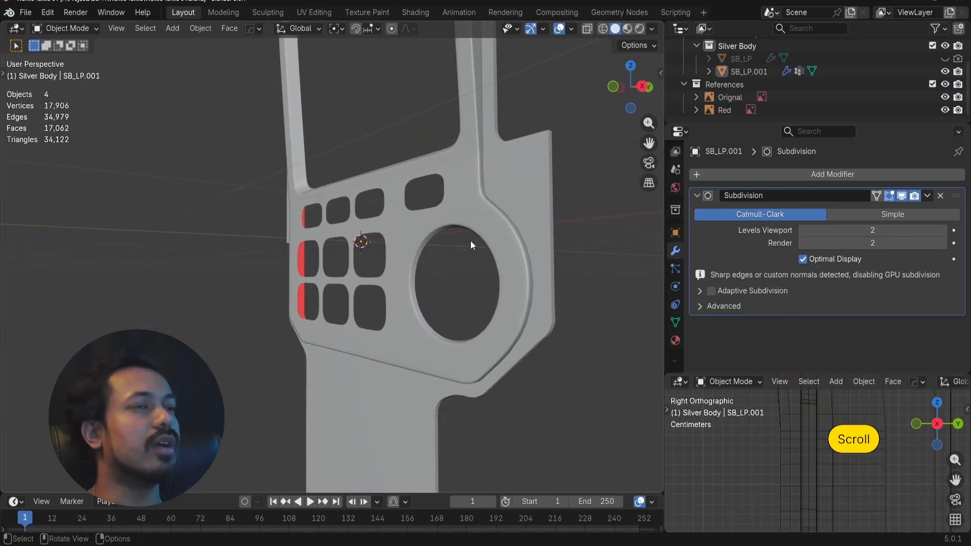
# - Examine the panel's edge flow around the screen, key and knob openings from several angles in Edit Mode
pyautogui.press('Tab')
pyautogui.keyDown('alt'); pyautogui.moveTo(405, 243); pyautogui.dragTo(486, 247); pyautogui.keyUp('alt')
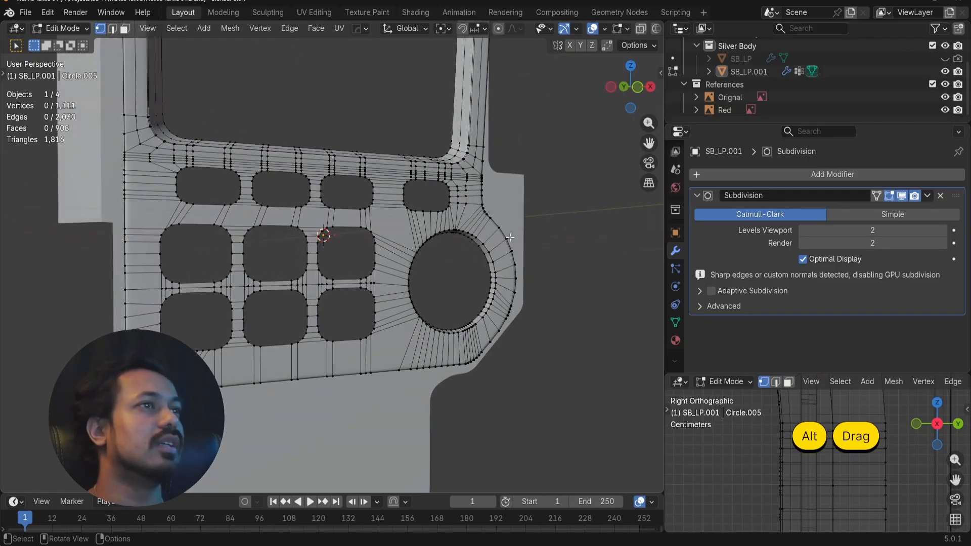
pyautogui.scroll(-2, 429, 245)
pyautogui.keyDown('shift'); pyautogui.moveTo(427, 242); pyautogui.dragTo(434, 305, button='middle'); pyautogui.keyUp('shift')
pyautogui.keyDown('alt'); pyautogui.moveTo(433, 304); pyautogui.dragTo(382, 330); pyautogui.keyUp('alt')
pyautogui.keyDown('shift'); pyautogui.moveTo(412, 309); pyautogui.dragTo(421, 325, button='middle'); pyautogui.keyUp('shift')
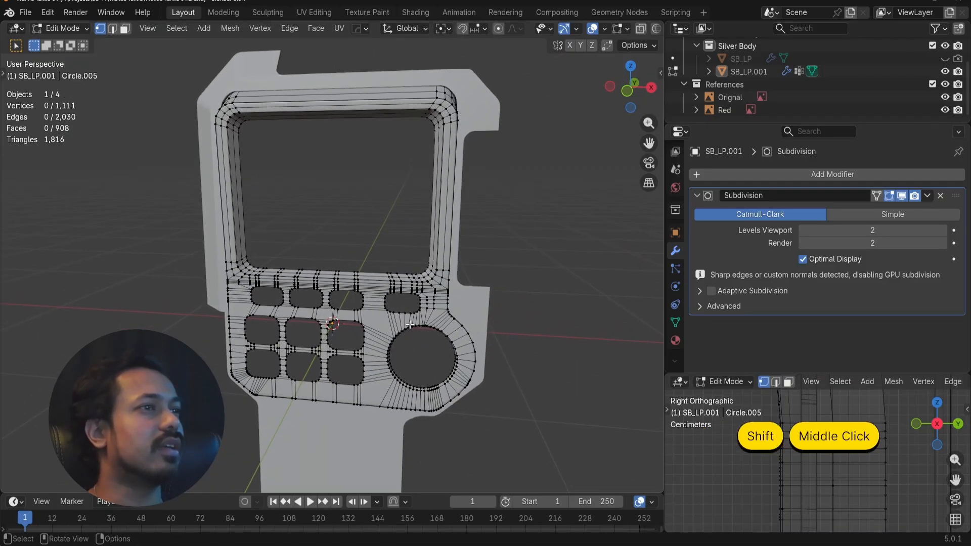
pyautogui.keyDown('alt'); pyautogui.moveTo(416, 322); pyautogui.dragTo(370, 280); pyautogui.keyUp('alt')
pyautogui.keyDown('shift'); pyautogui.moveTo(380, 311); pyautogui.dragTo(346, 255, button='middle'); pyautogui.keyUp('shift')
pyautogui.scroll(4, 346, 256)
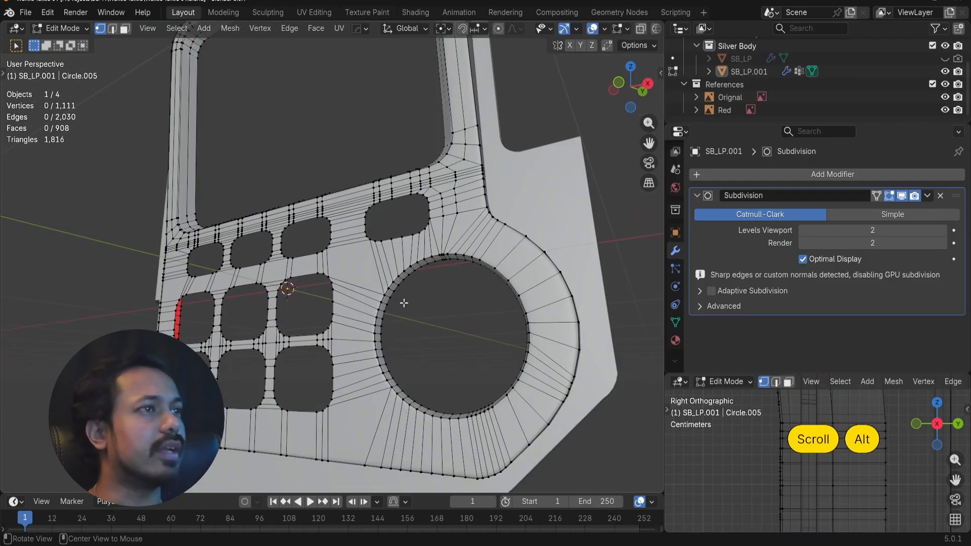
# - Review the smoothed panel in Object Mode and try a vertical loop cut between the key openings and the knob opening
pyautogui.press('Tab')
pyautogui.keyDown('alt'); pyautogui.moveTo(404, 304); pyautogui.dragTo(423, 305); pyautogui.keyUp('alt')
pyautogui.press('a')
pyautogui.press('a')
pyautogui.press('Tab')
pyautogui.scroll(2, 360, 262)
pyautogui.hotkey('ctrl', 'r')
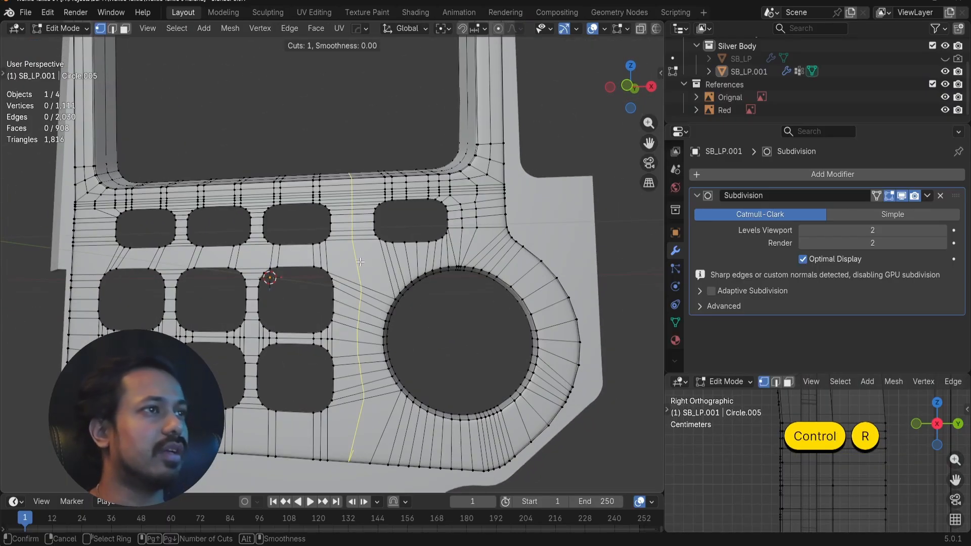
pyautogui.rightClick(360, 261)
# - Return the front panel to Object Mode, clear the selection and save the file
pyautogui.keyDown('alt'); pyautogui.moveTo(452, 252); pyautogui.dragTo(432, 242); pyautogui.keyUp('alt')
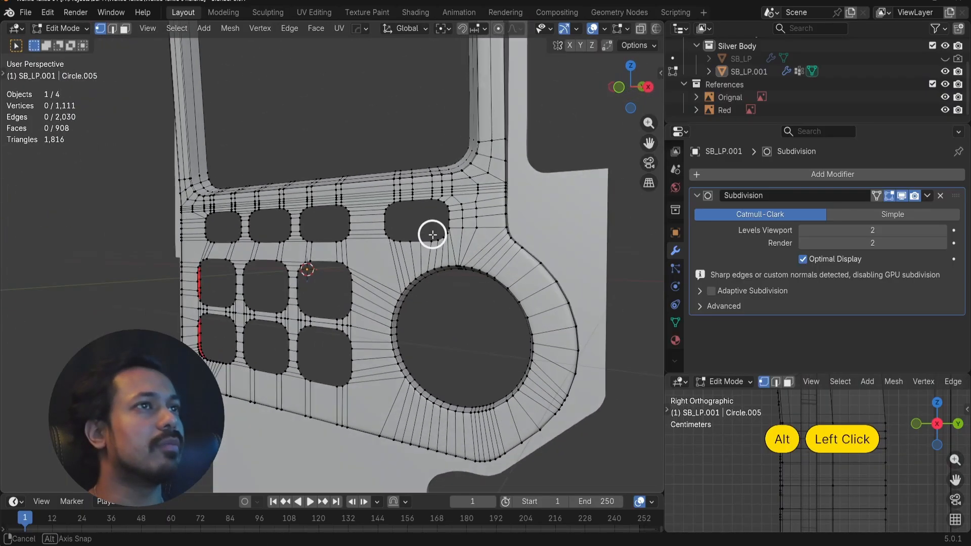
pyautogui.keyDown('shift'); pyautogui.moveTo(431, 242); pyautogui.dragTo(455, 319, button='middle'); pyautogui.keyUp('shift')
pyautogui.press('Tab')
pyautogui.press('a')
pyautogui.scroll(-3, 446, 319)
pyautogui.hotkey('ctrl', 's')
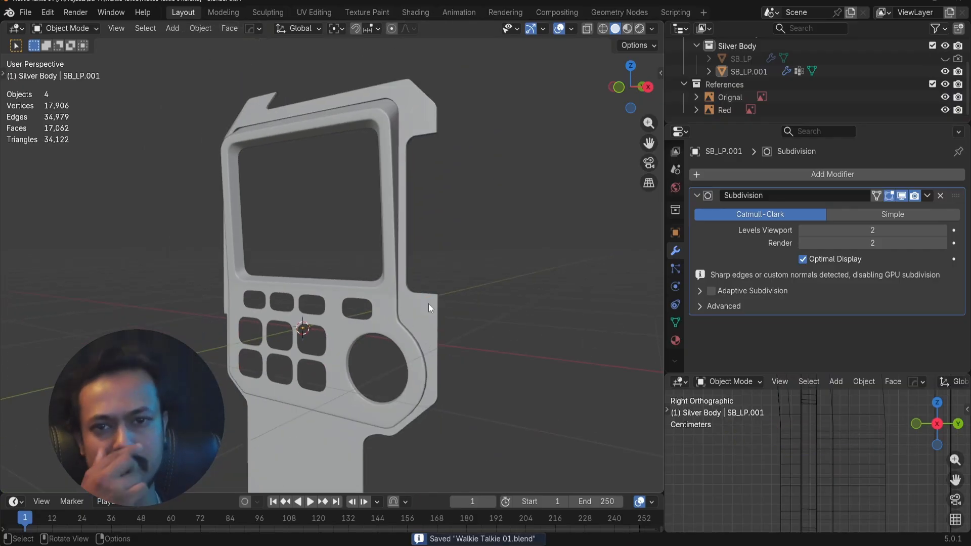
pyautogui.keyDown('alt'); pyautogui.moveTo(358, 217); pyautogui.dragTo(371, 238); pyautogui.keyUp('alt')
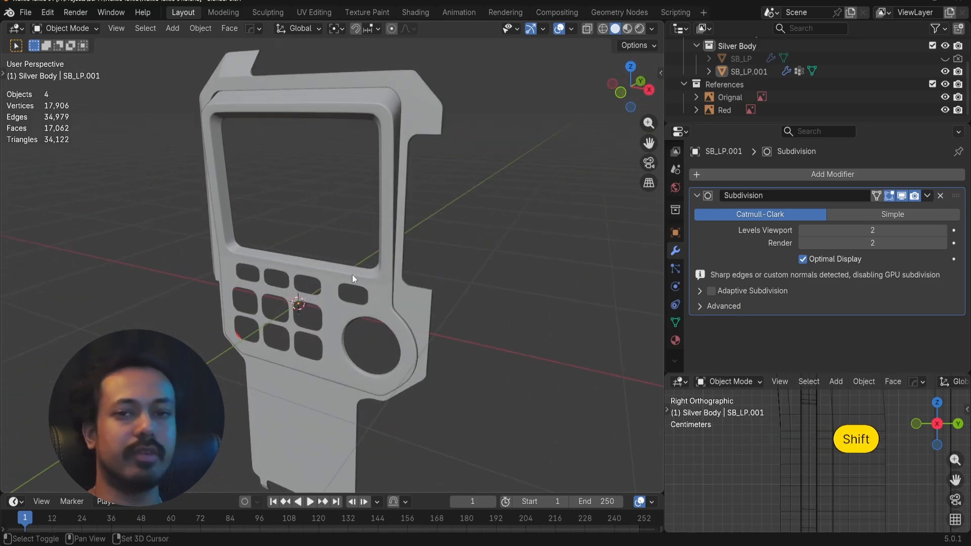
pyautogui.keyDown('shift'); pyautogui.moveTo(352, 274); pyautogui.dragTo(361, 263, button='middle'); pyautogui.keyUp('shift')
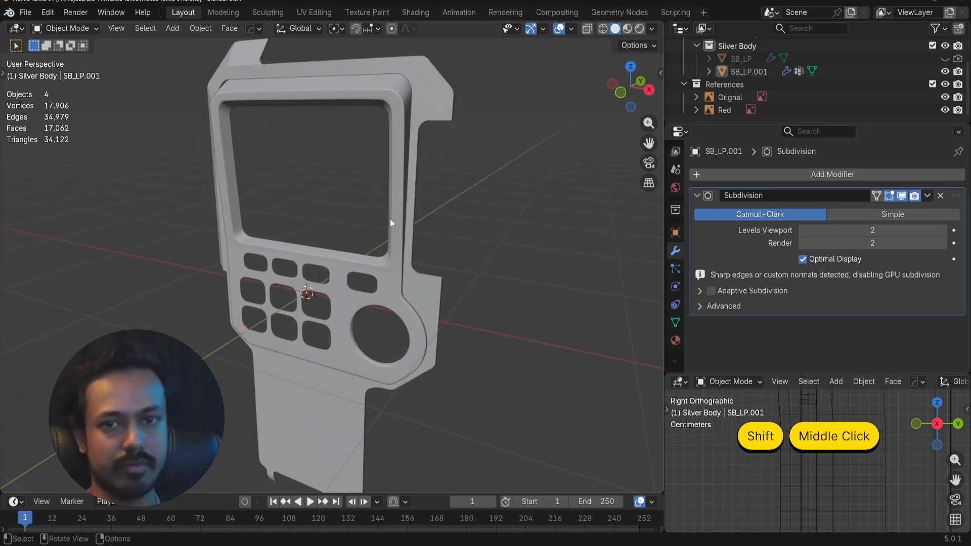
pyautogui.keyDown('shift'); pyautogui.moveTo(391, 215); pyautogui.dragTo(381, 247, button='middle'); pyautogui.keyUp('shift')
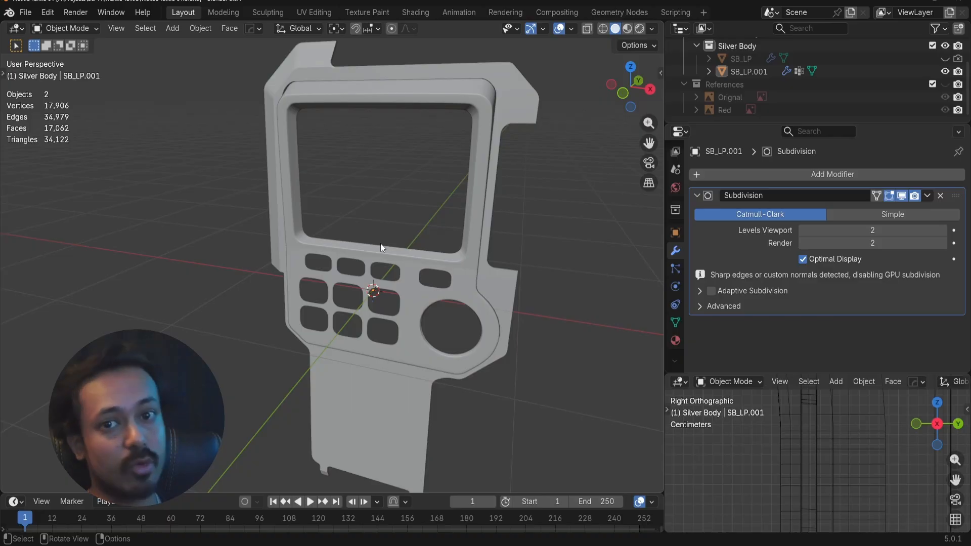